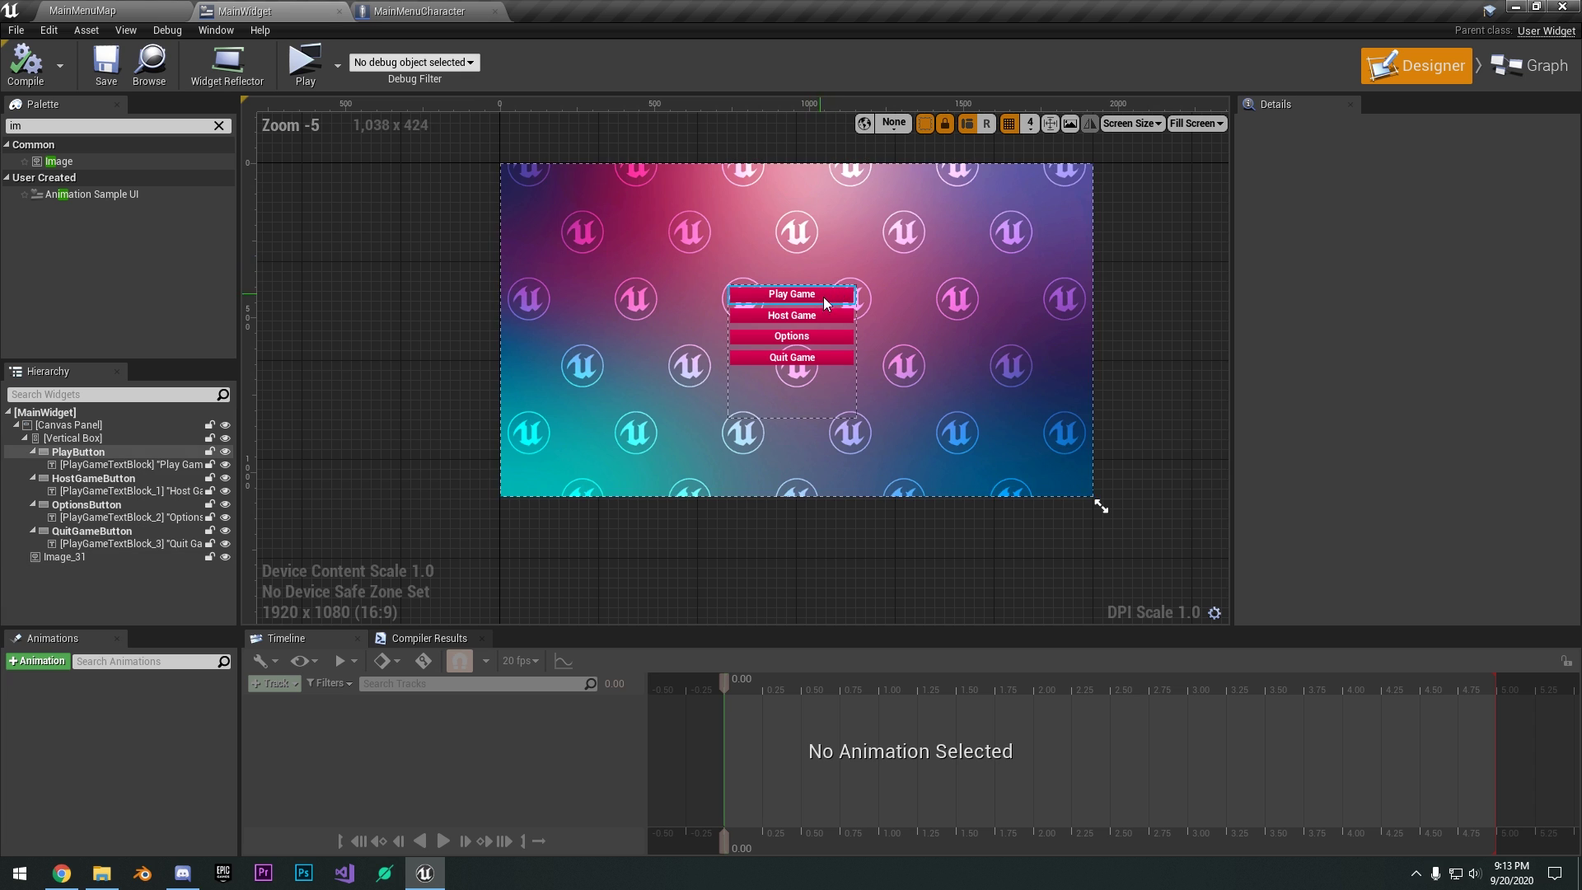
Preview the finished main menu in MainWidget and play the MainMenuMap level to see it running.
scroll(824, 297, "up", 2)
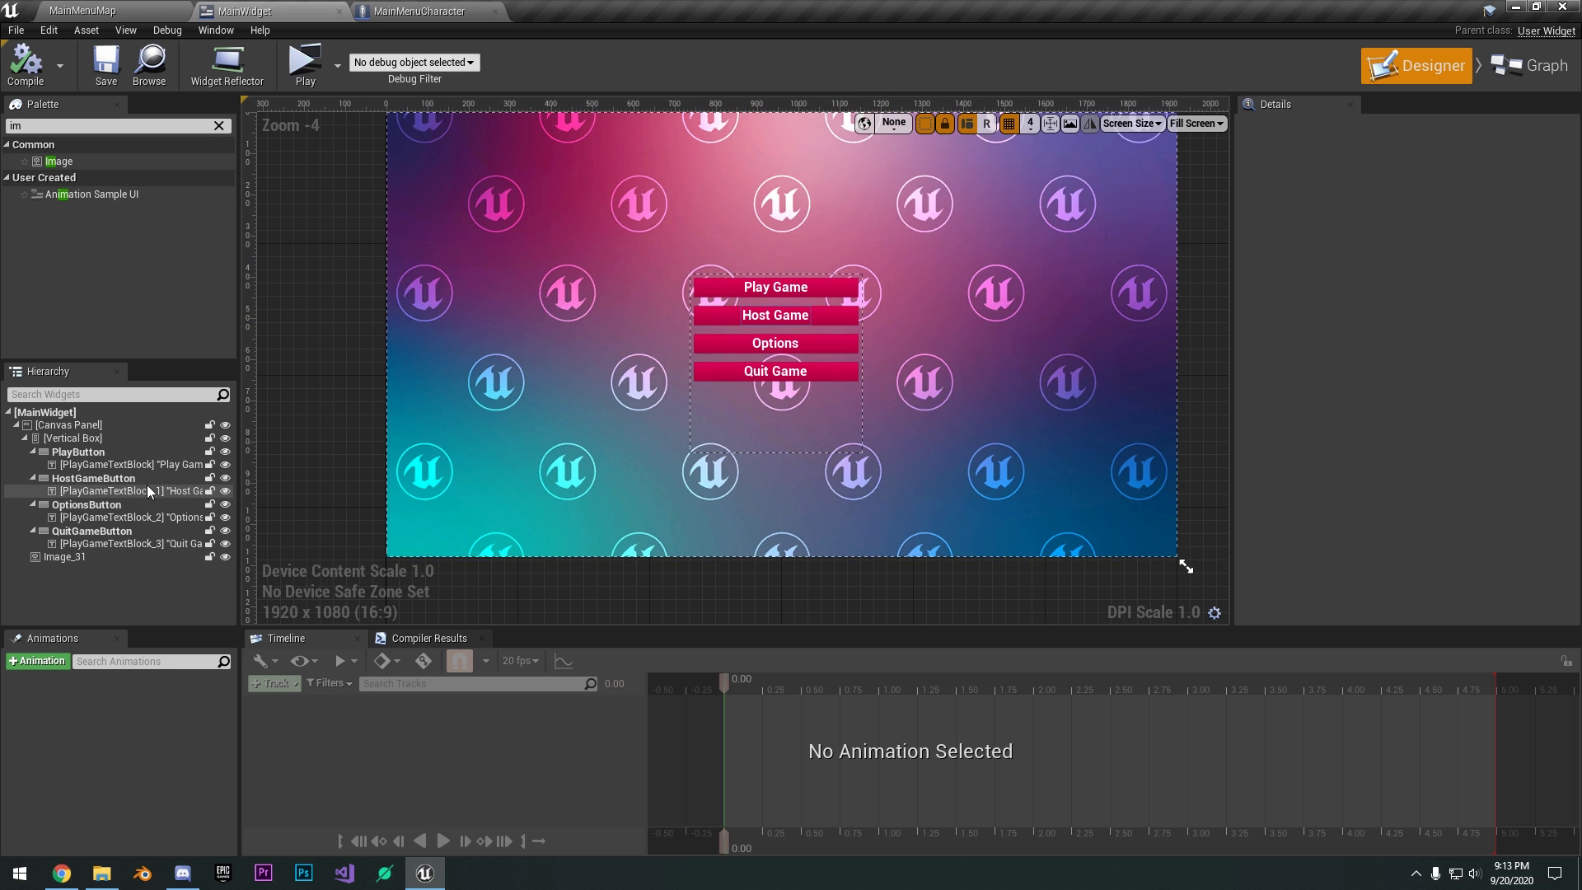
left_click(79, 452)
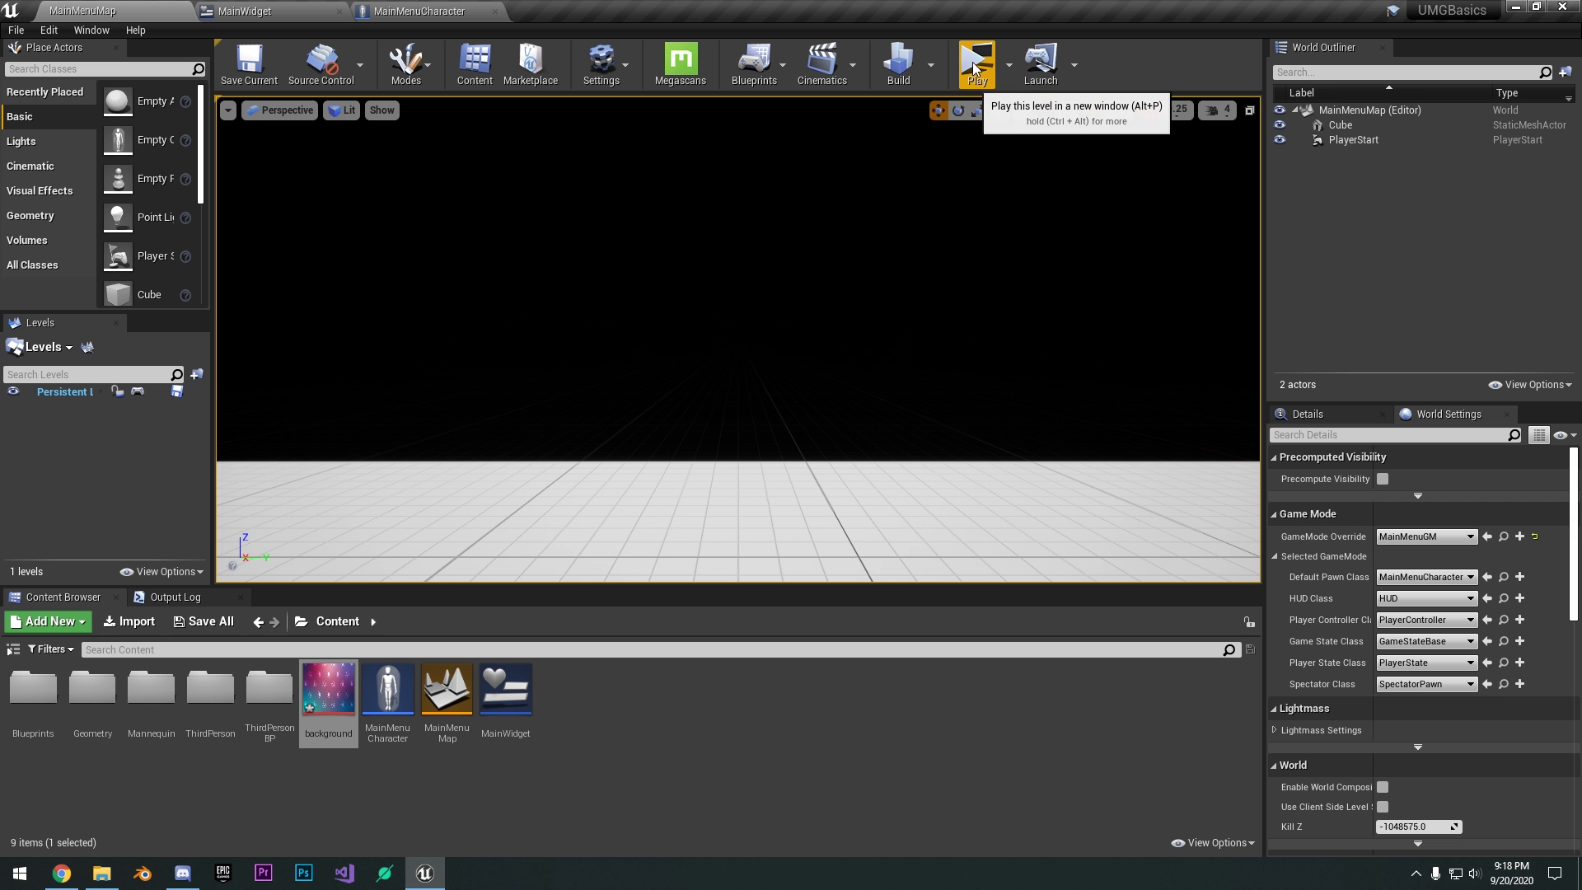
left_click(975, 67)
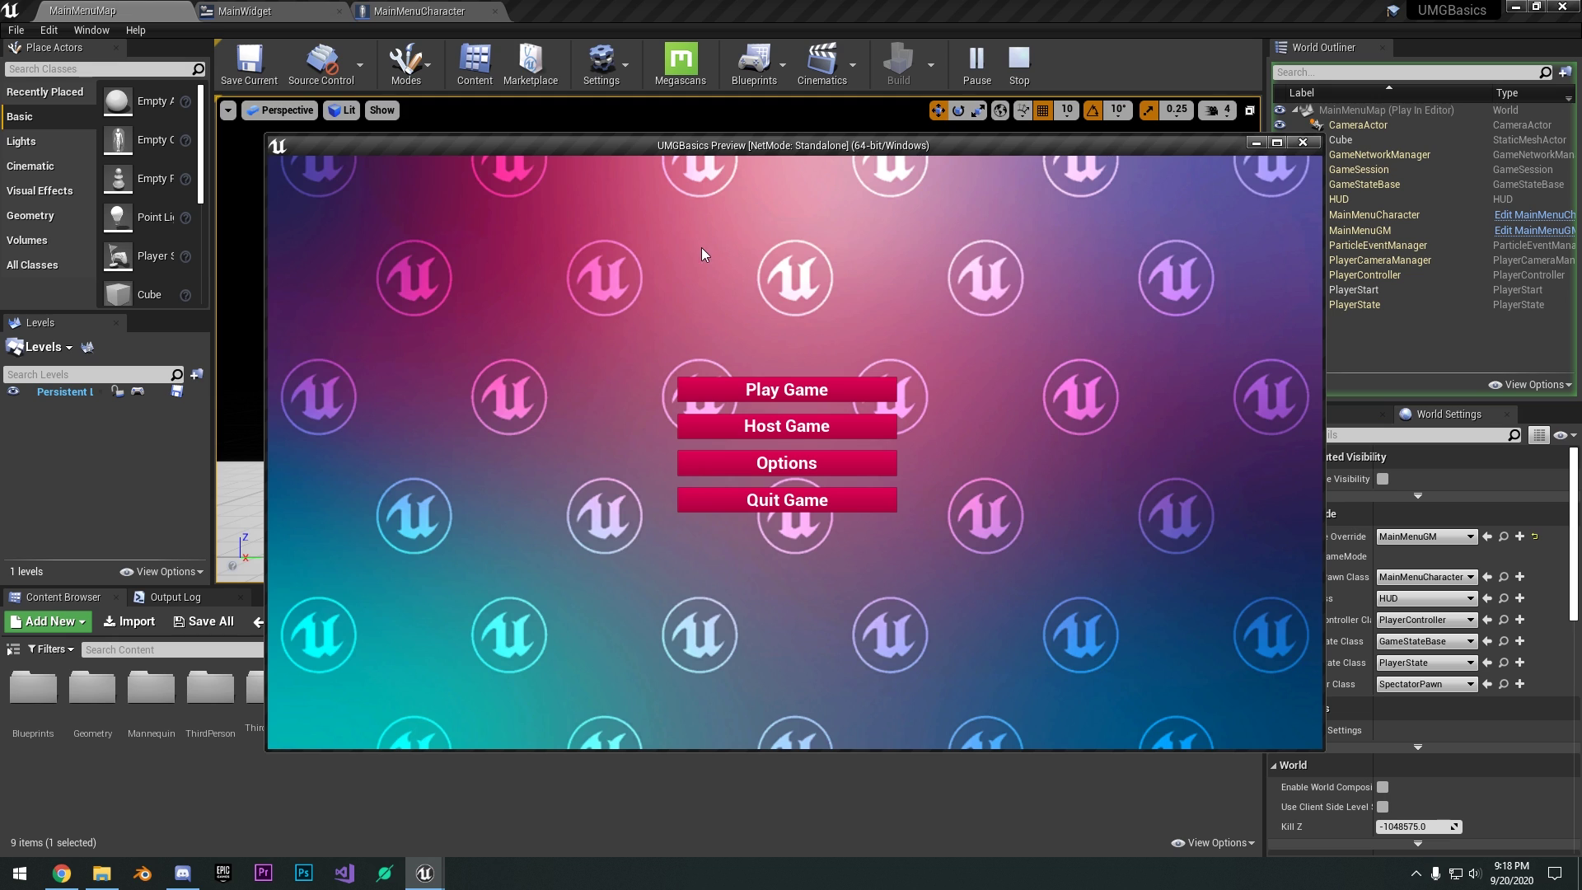
left_click(778, 468)
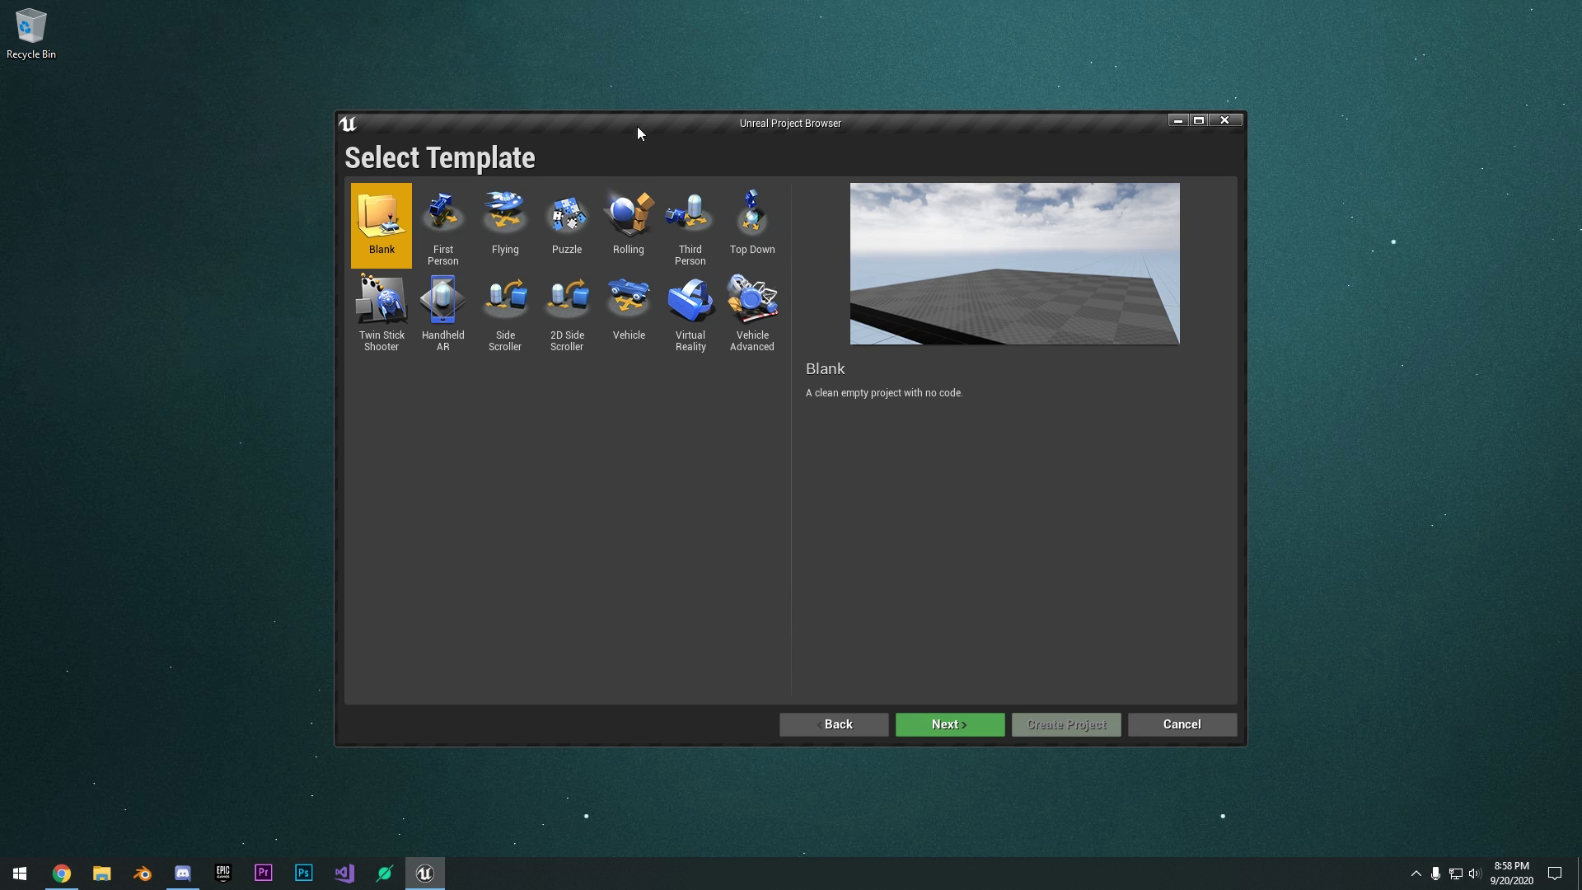
Choose the Third Person template for the new project and dismiss the new plugins notice once it opens.
left_click_drag(639, 132, 620, 112)
left_click(681, 201)
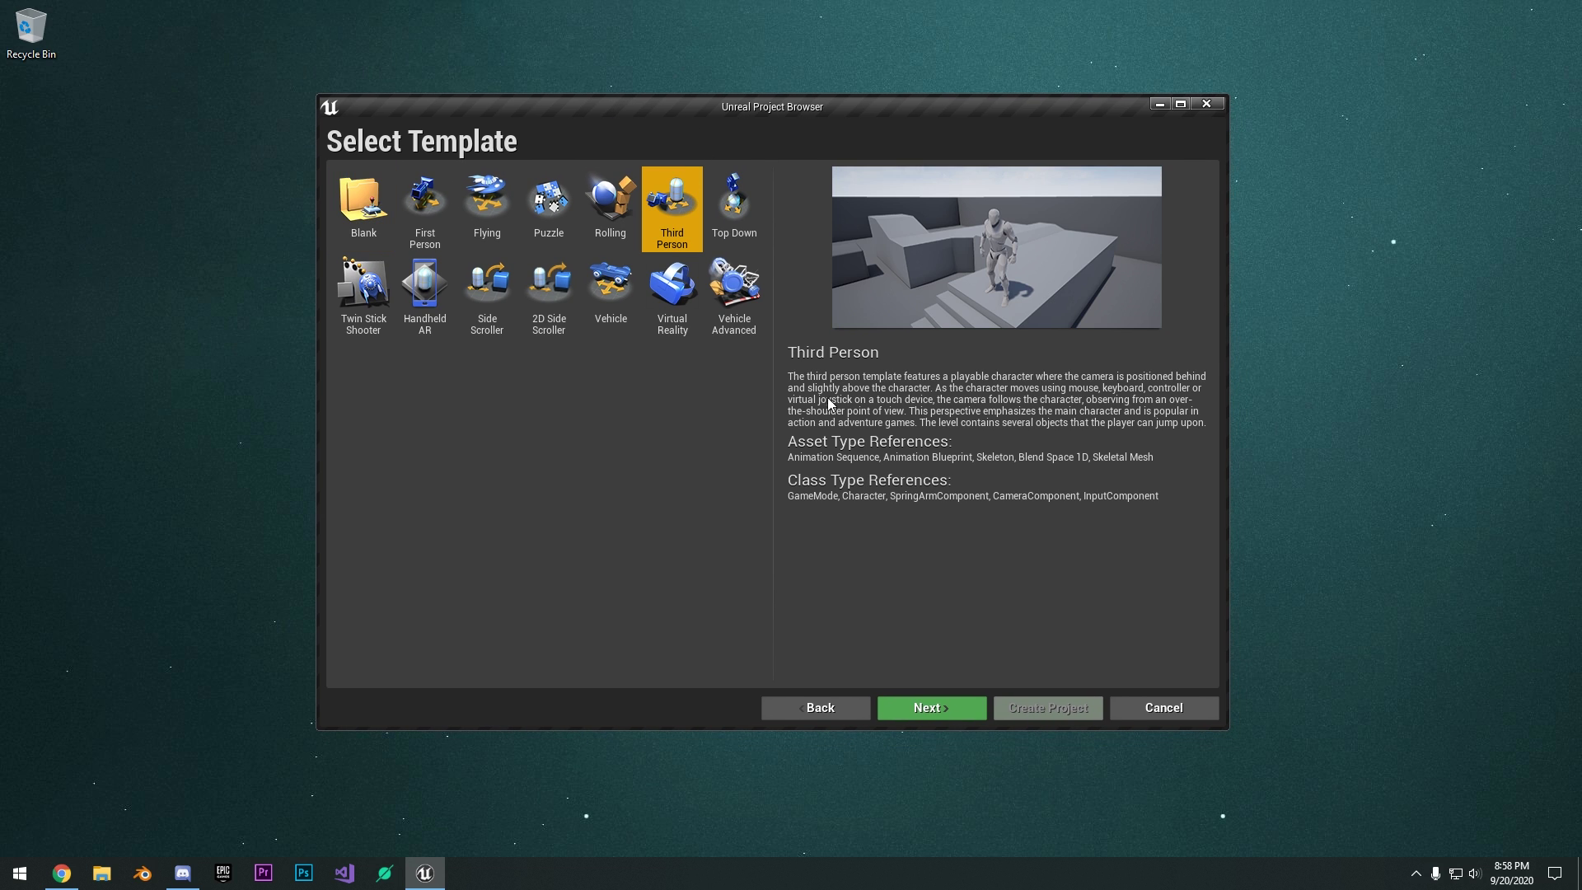
left_click(967, 708)
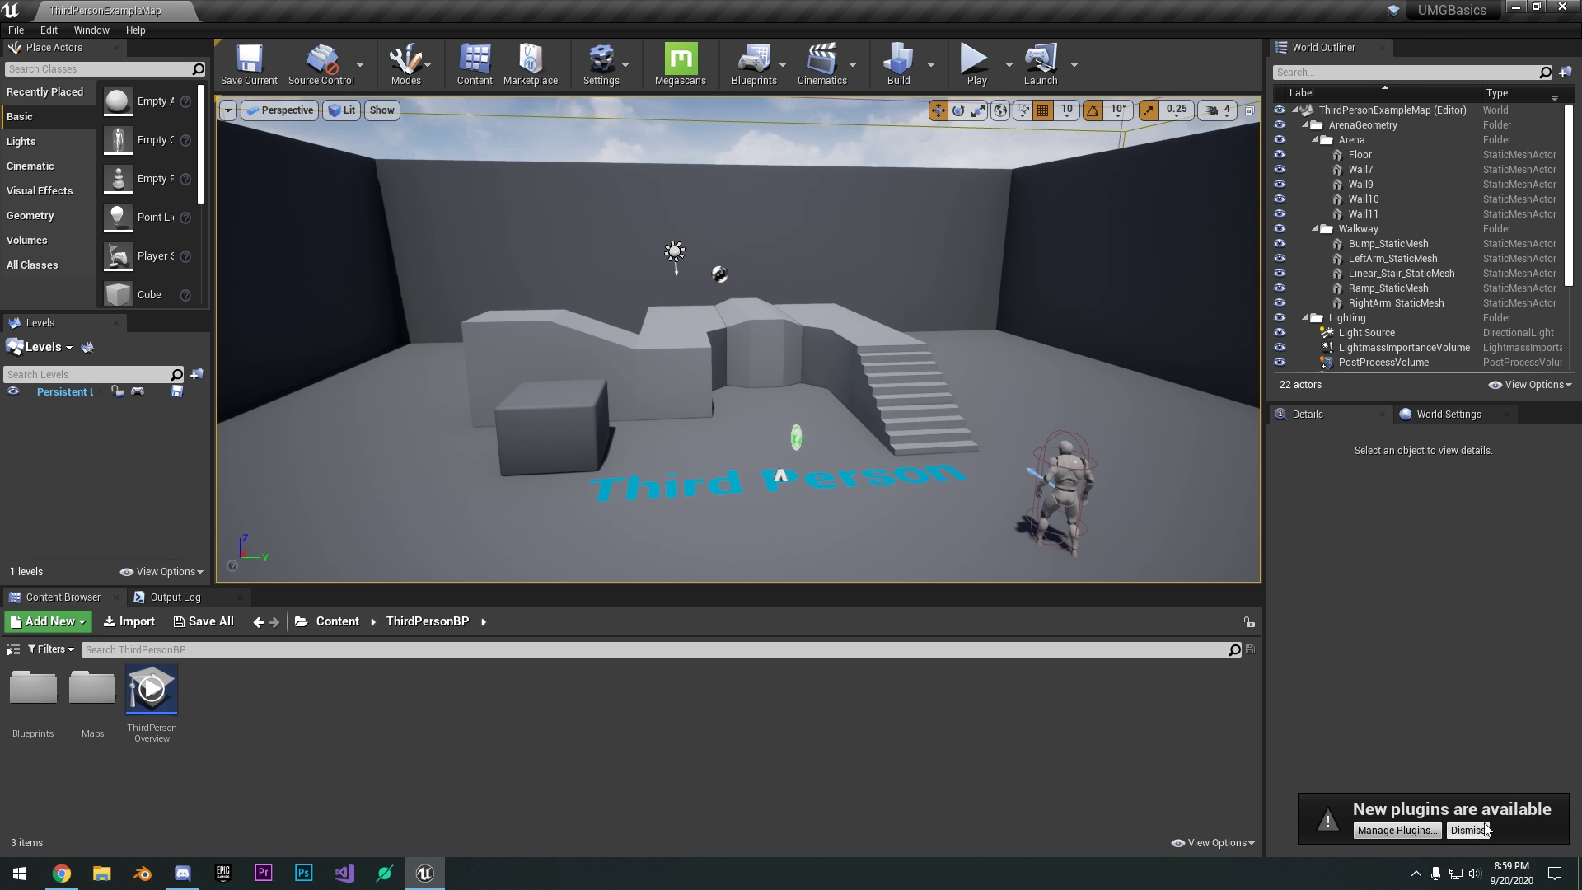
left_click(1467, 830)
right_click_drag(907, 413, 1060, 486)
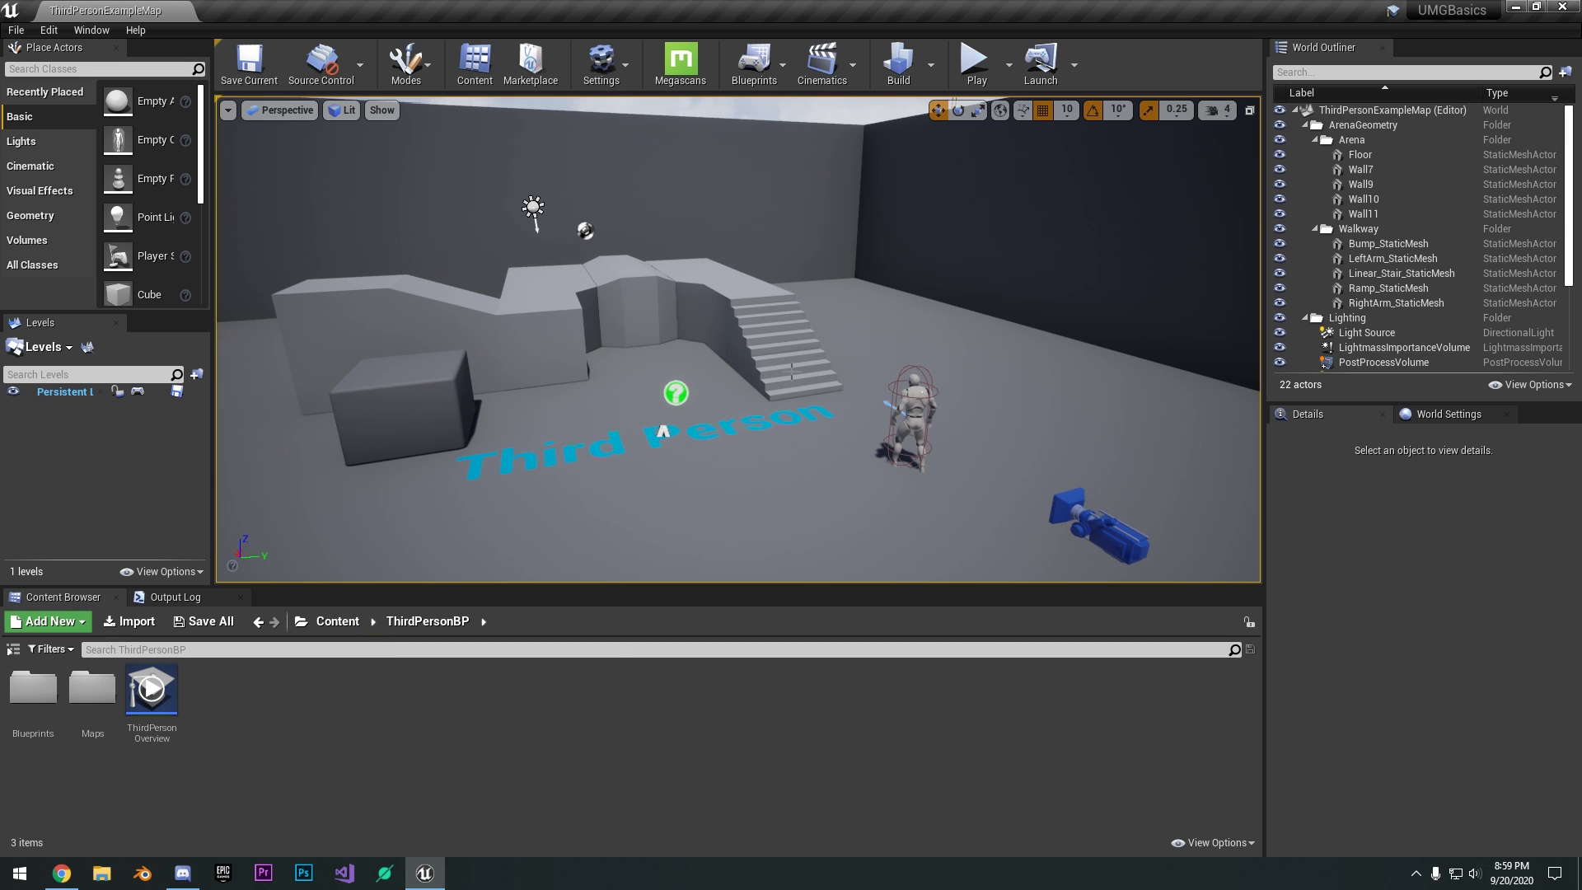
Create a Widget Blueprint named MainWidget in the Content folder and dock its editor beside the level editor.
left_click(346, 621)
right_click(499, 696)
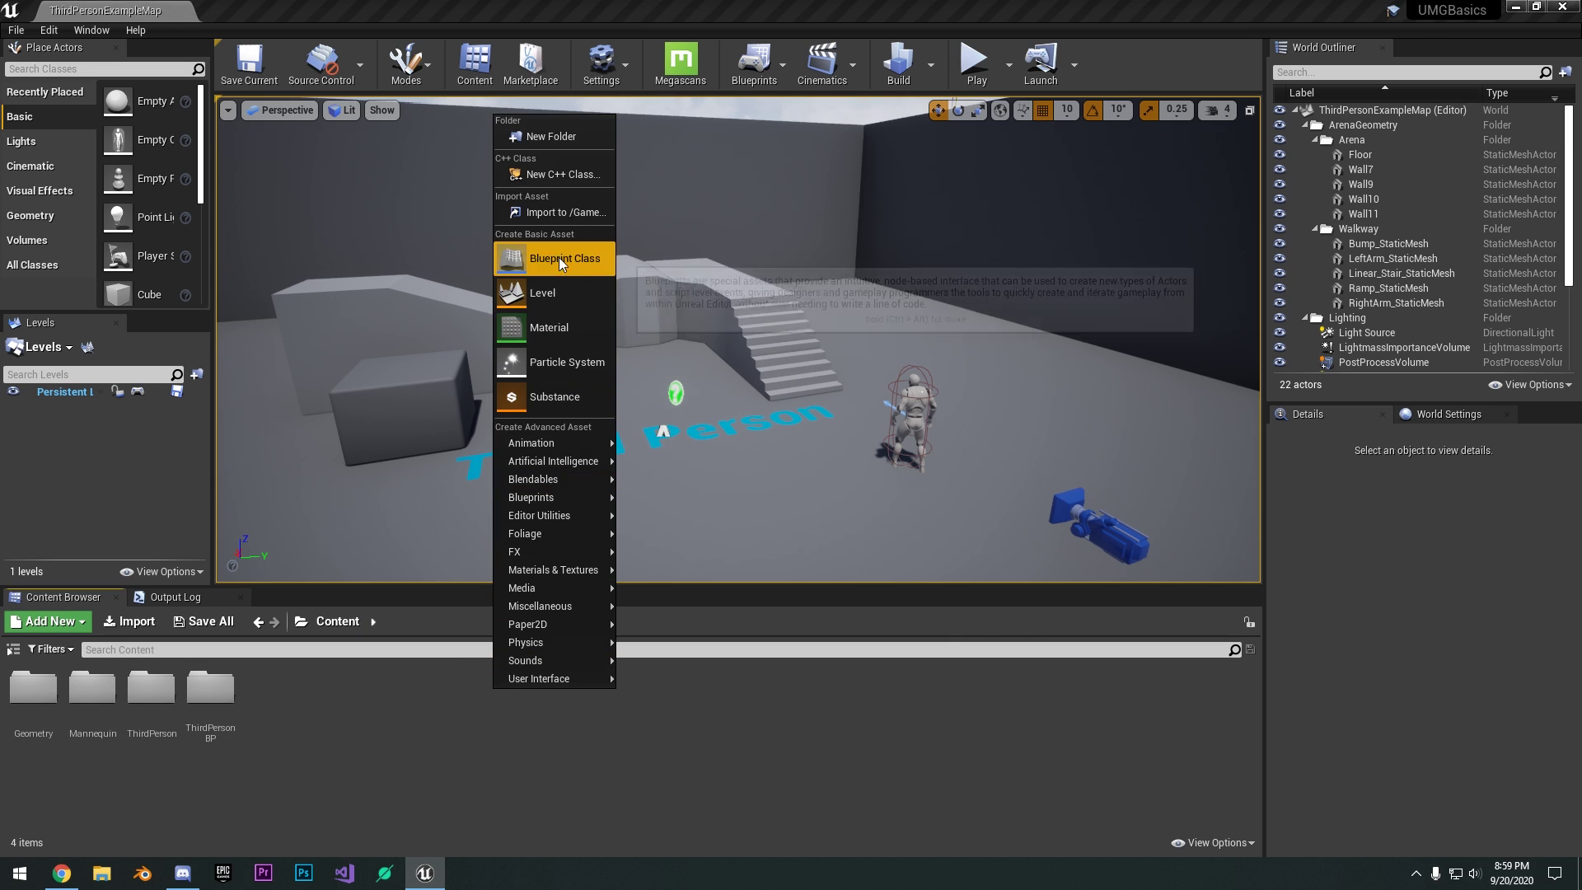
right_click(525, 768)
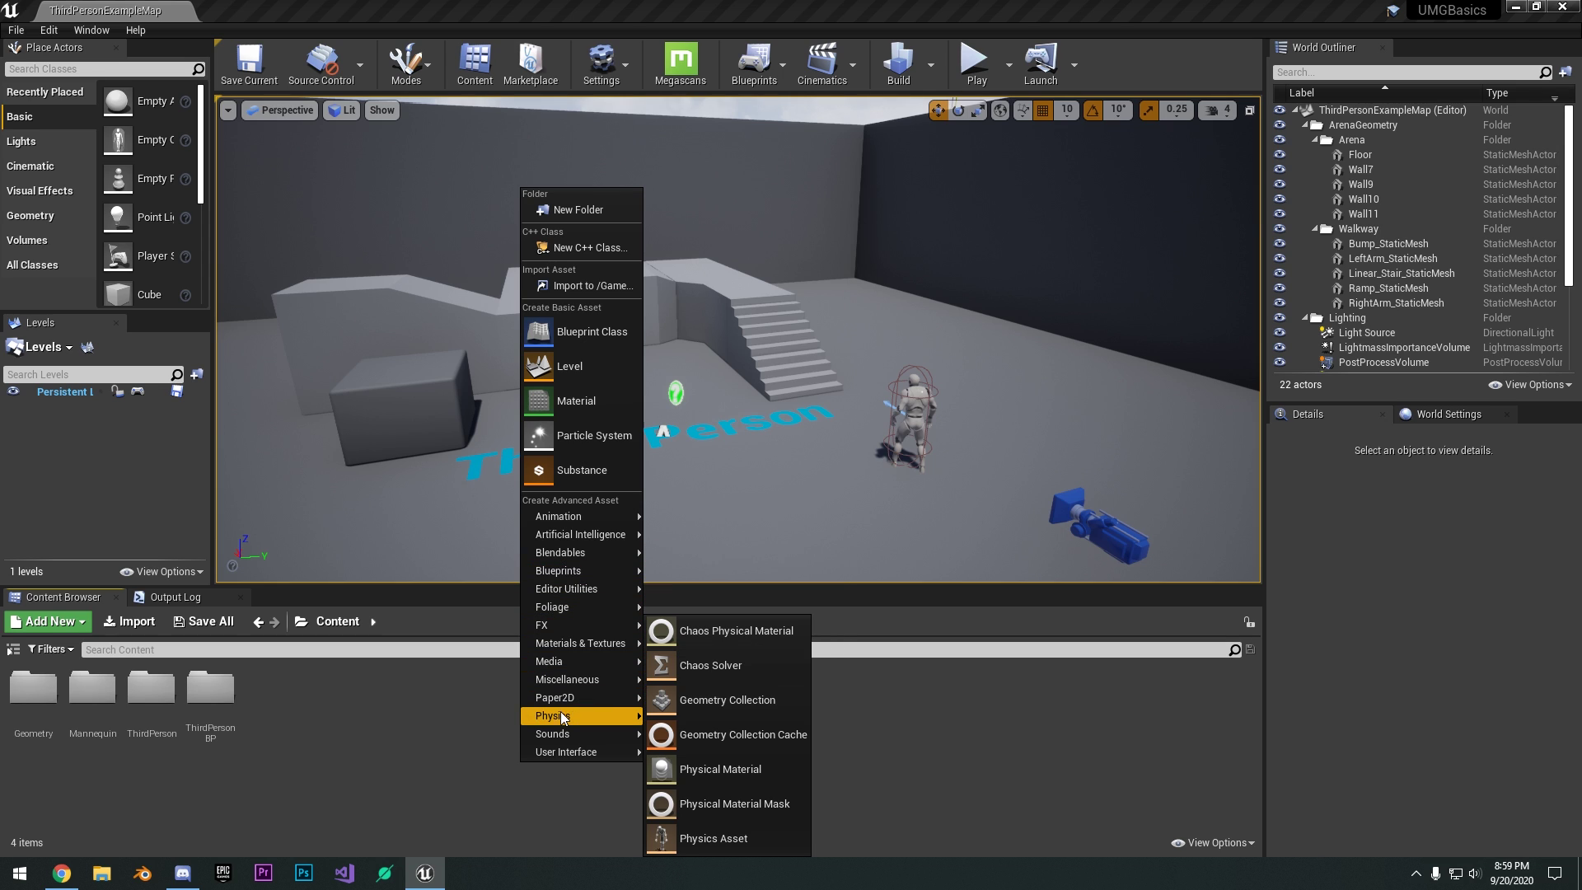
mouse_move(565, 755)
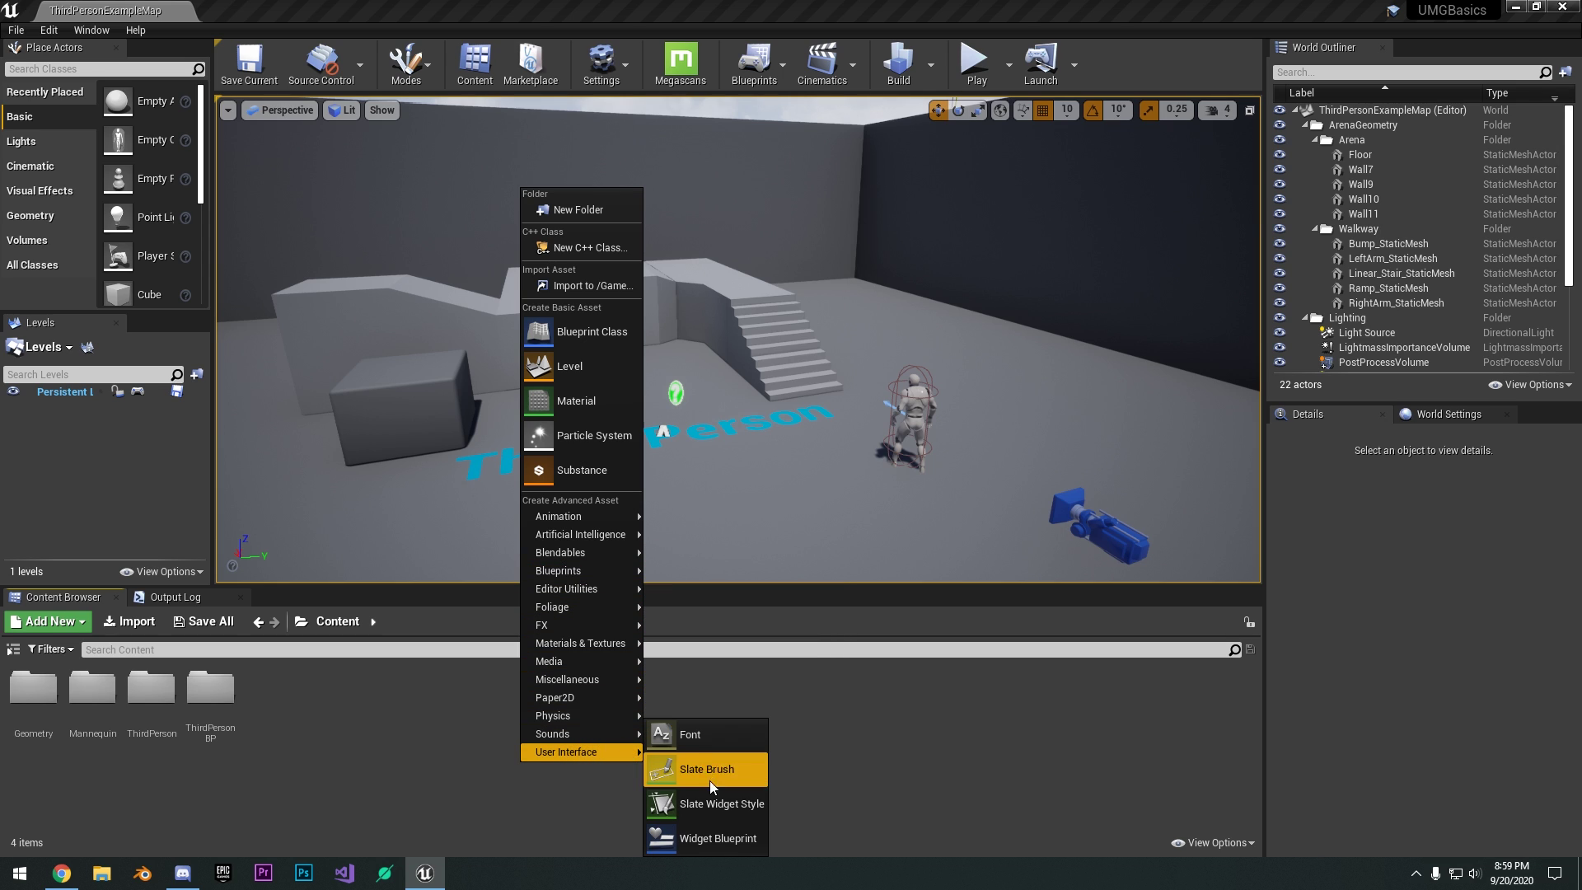
left_click(731, 839)
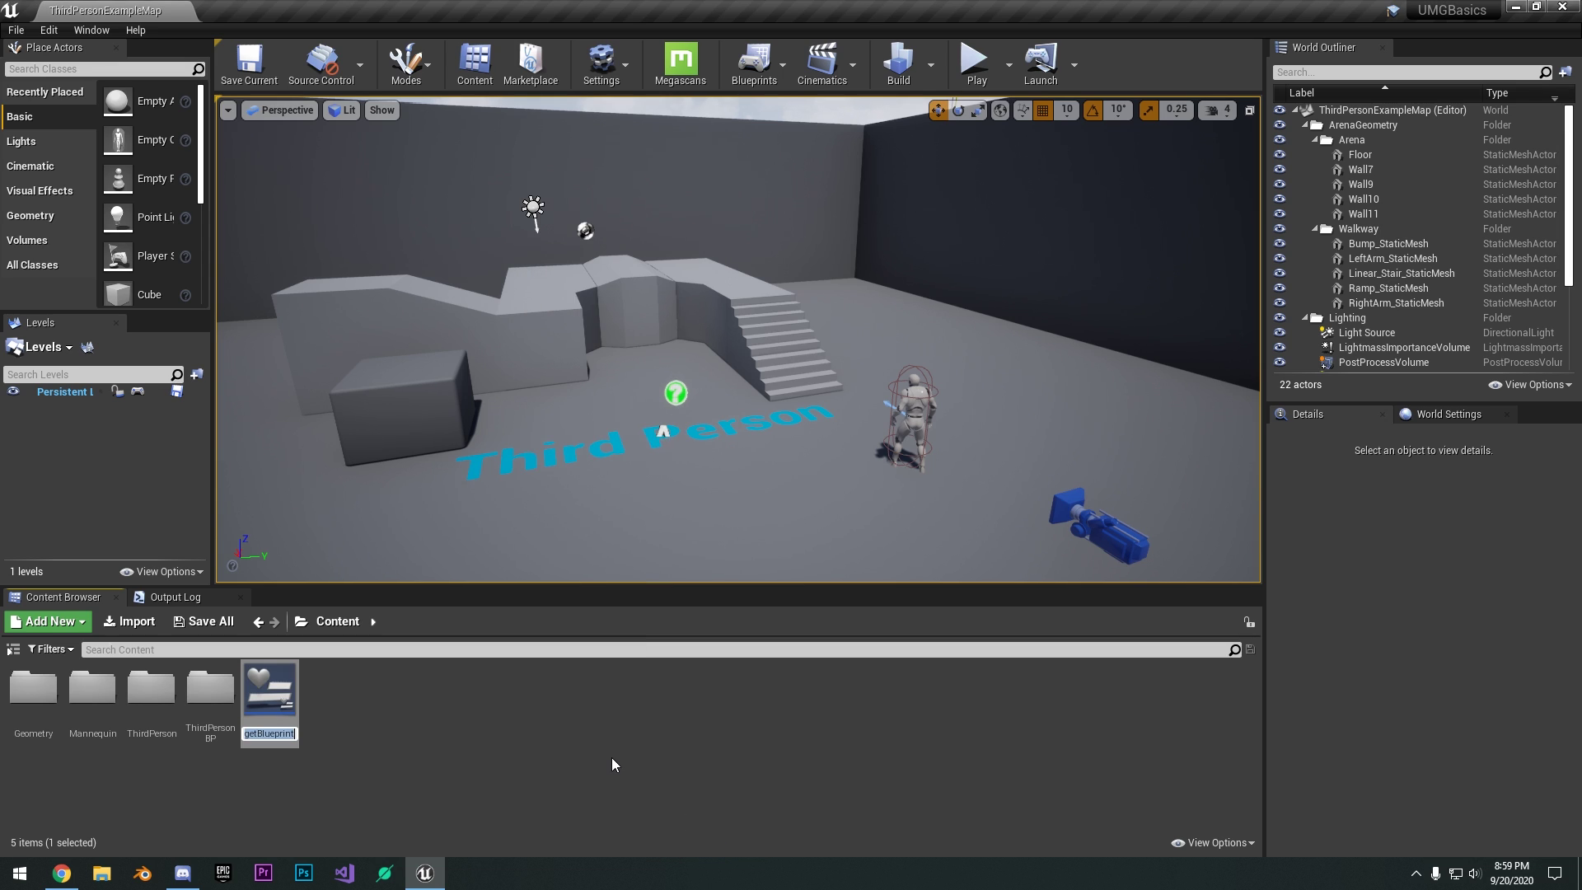
type("MainWidget")
key("Return")
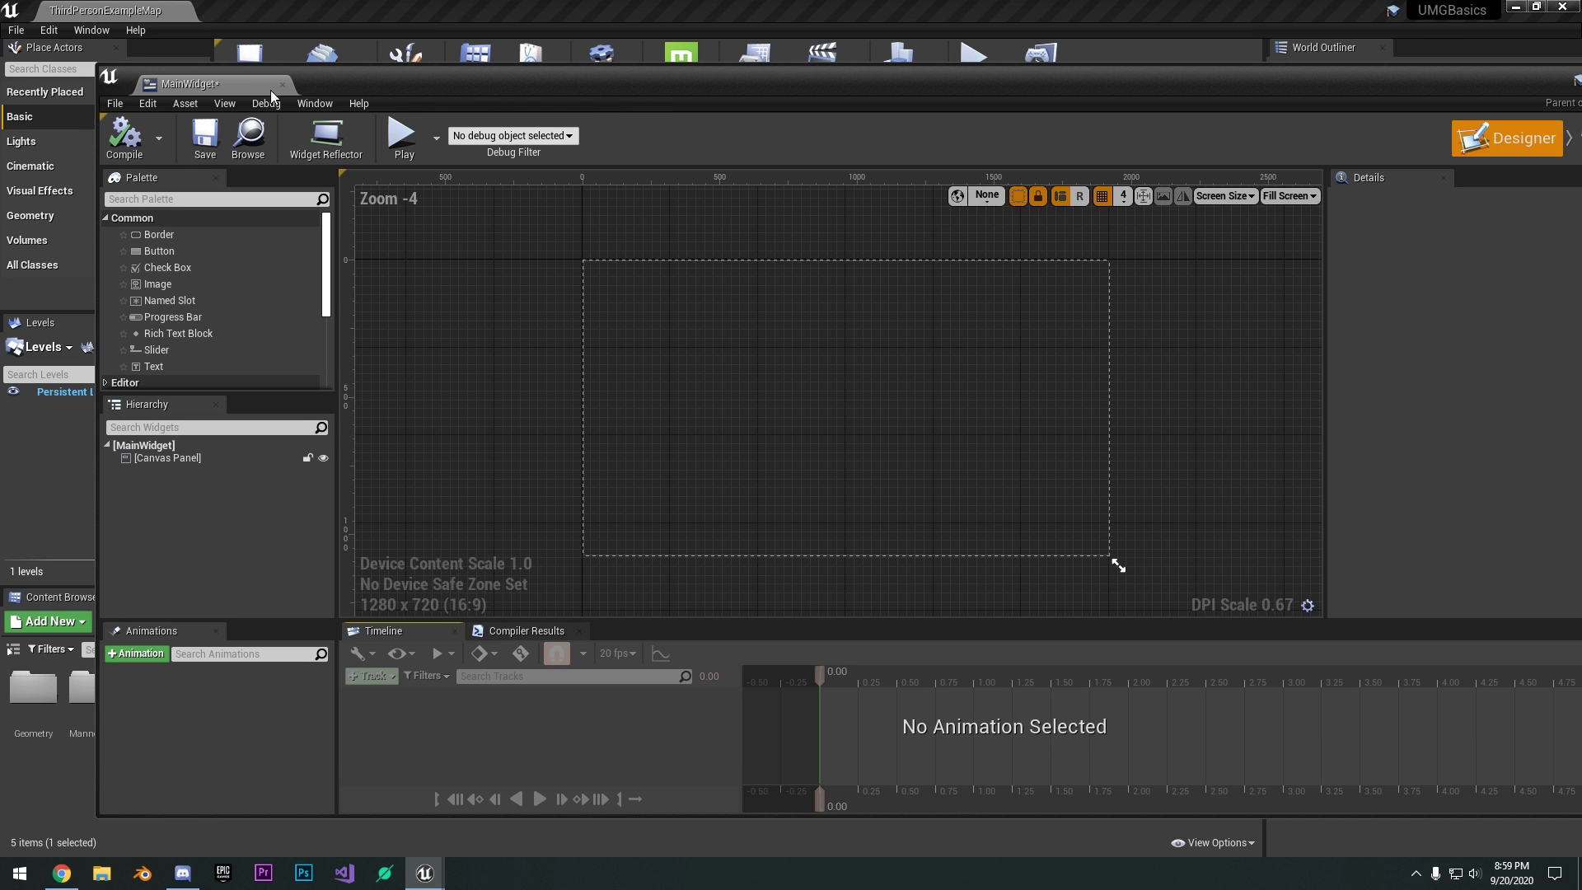
left_click_drag(272, 97, 363, 7)
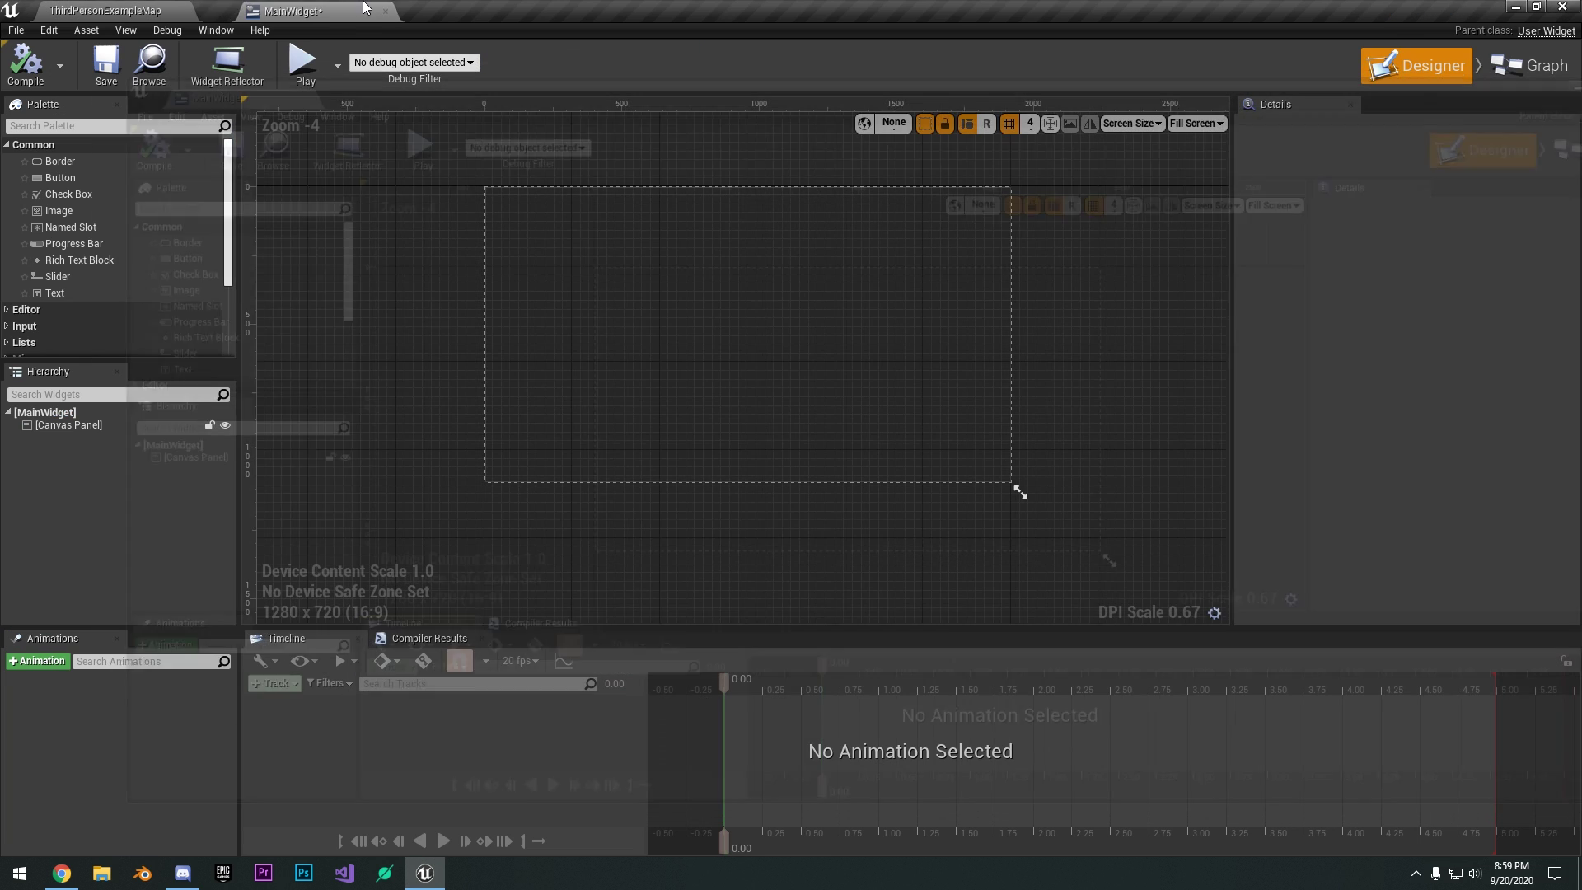
Examine the widget designer's canvas, its list of available widgets and the hierarchy with the root Canvas Panel.
left_click(1063, 262)
scroll(1030, 254, "up", 1)
scroll(1026, 251, "down", 1)
left_click(664, 202)
right_click_drag(1141, 346, 1117, 365)
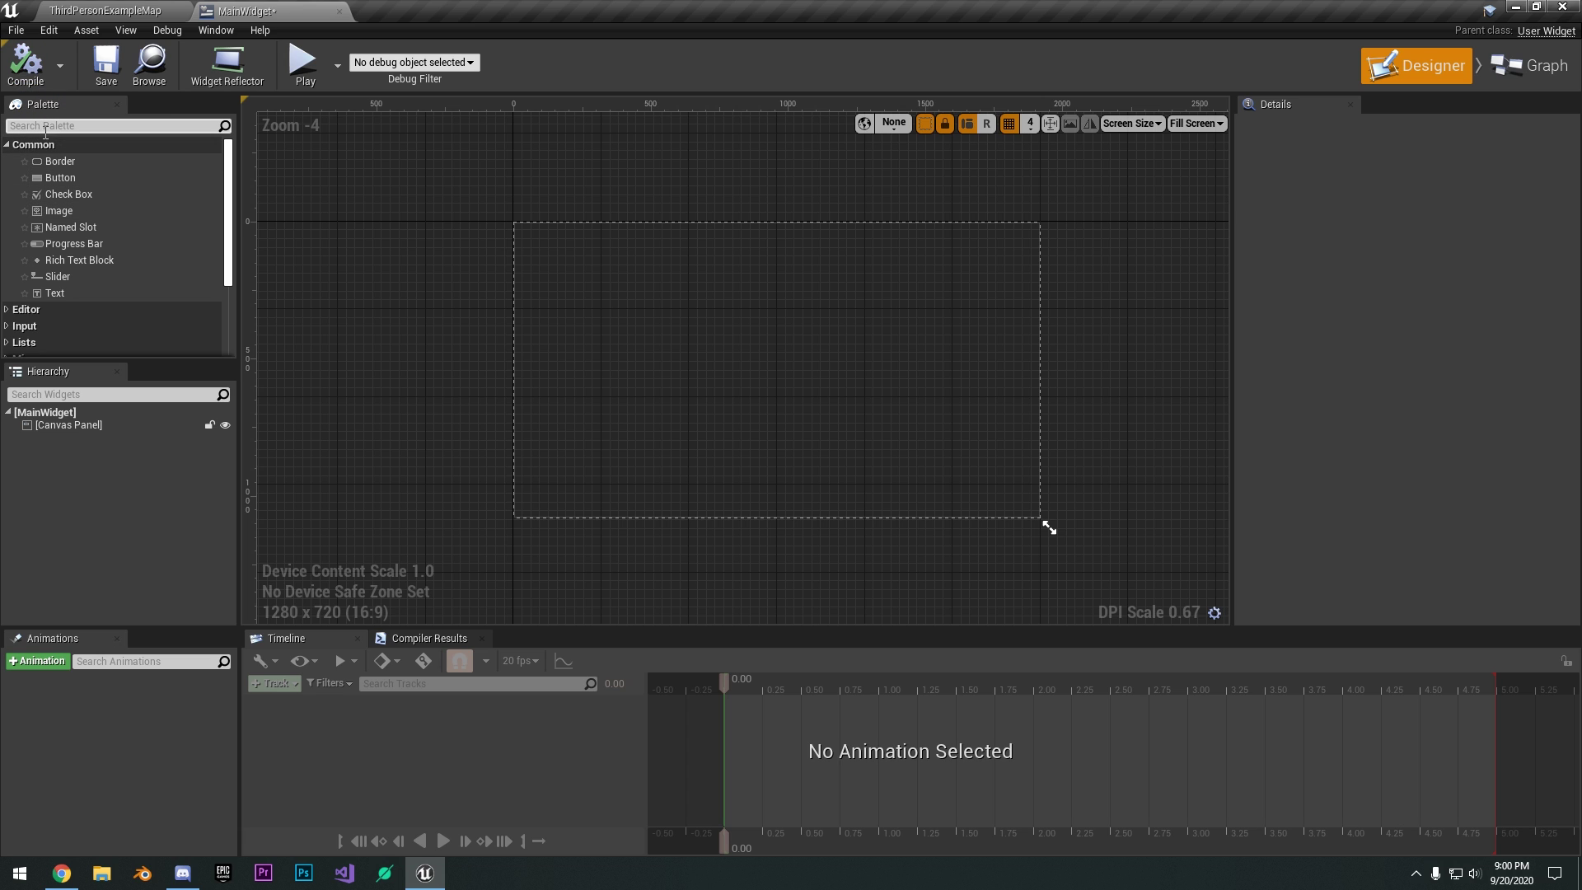
scroll(92, 165, "down", 5)
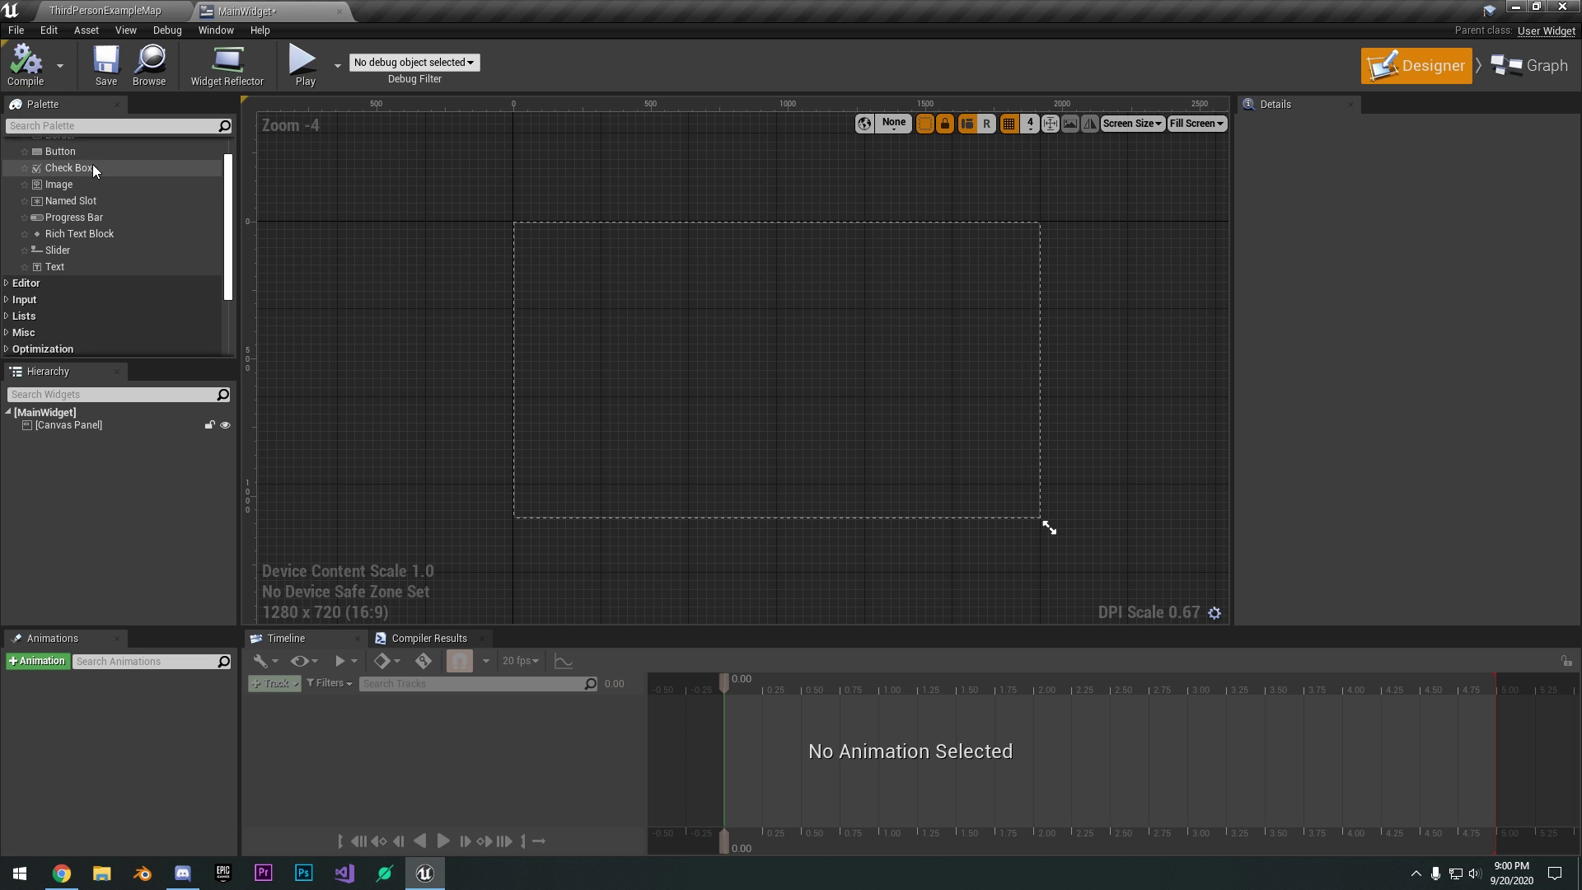
scroll(79, 181, "up", 5)
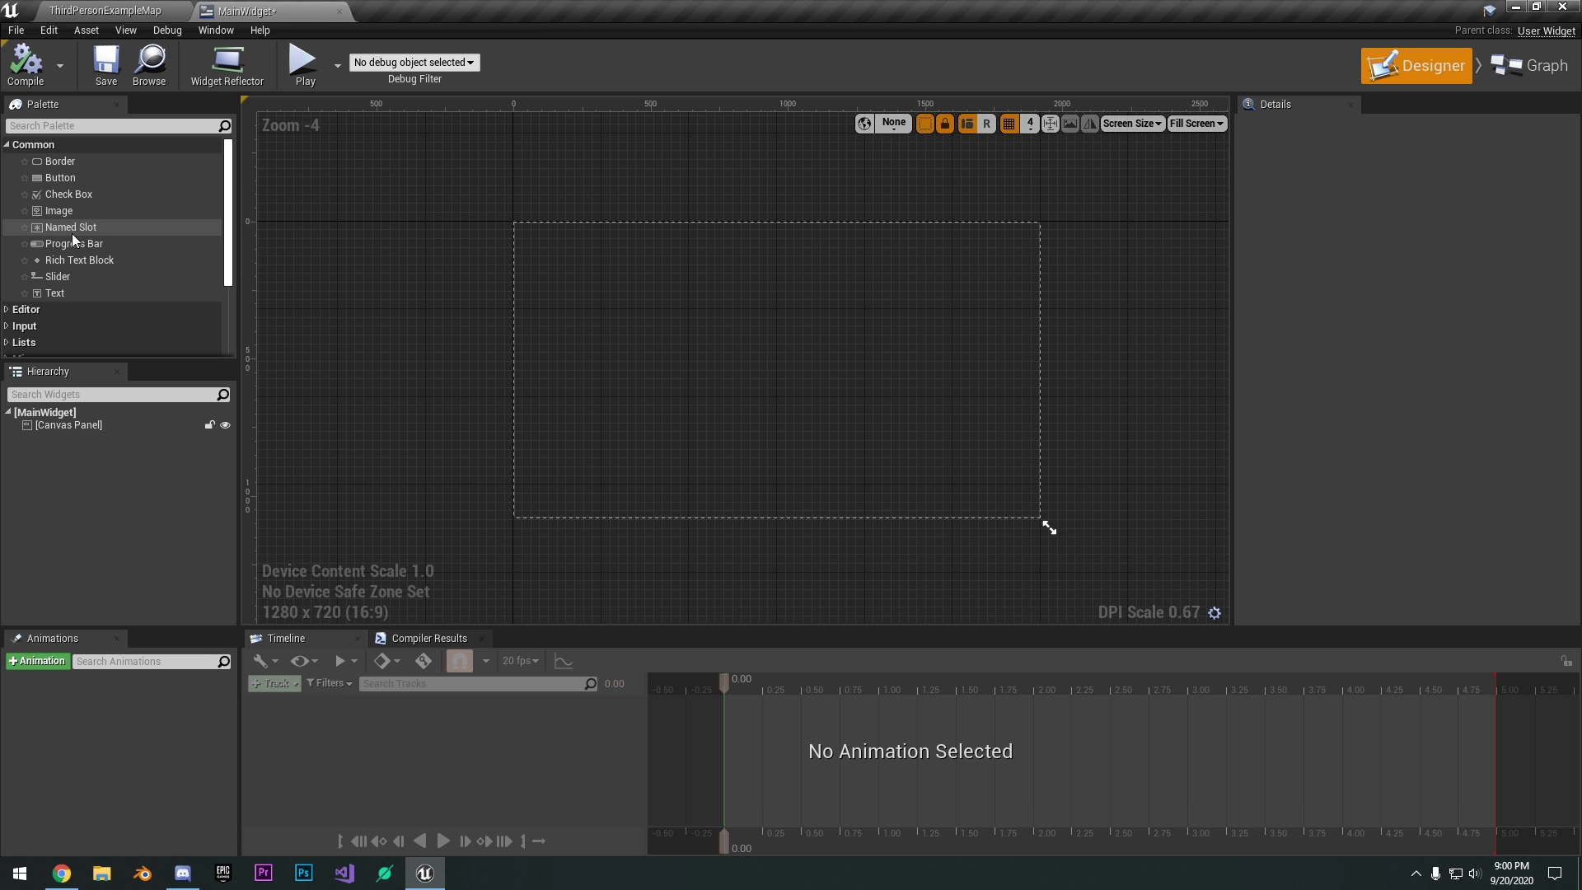
left_click(758, 249)
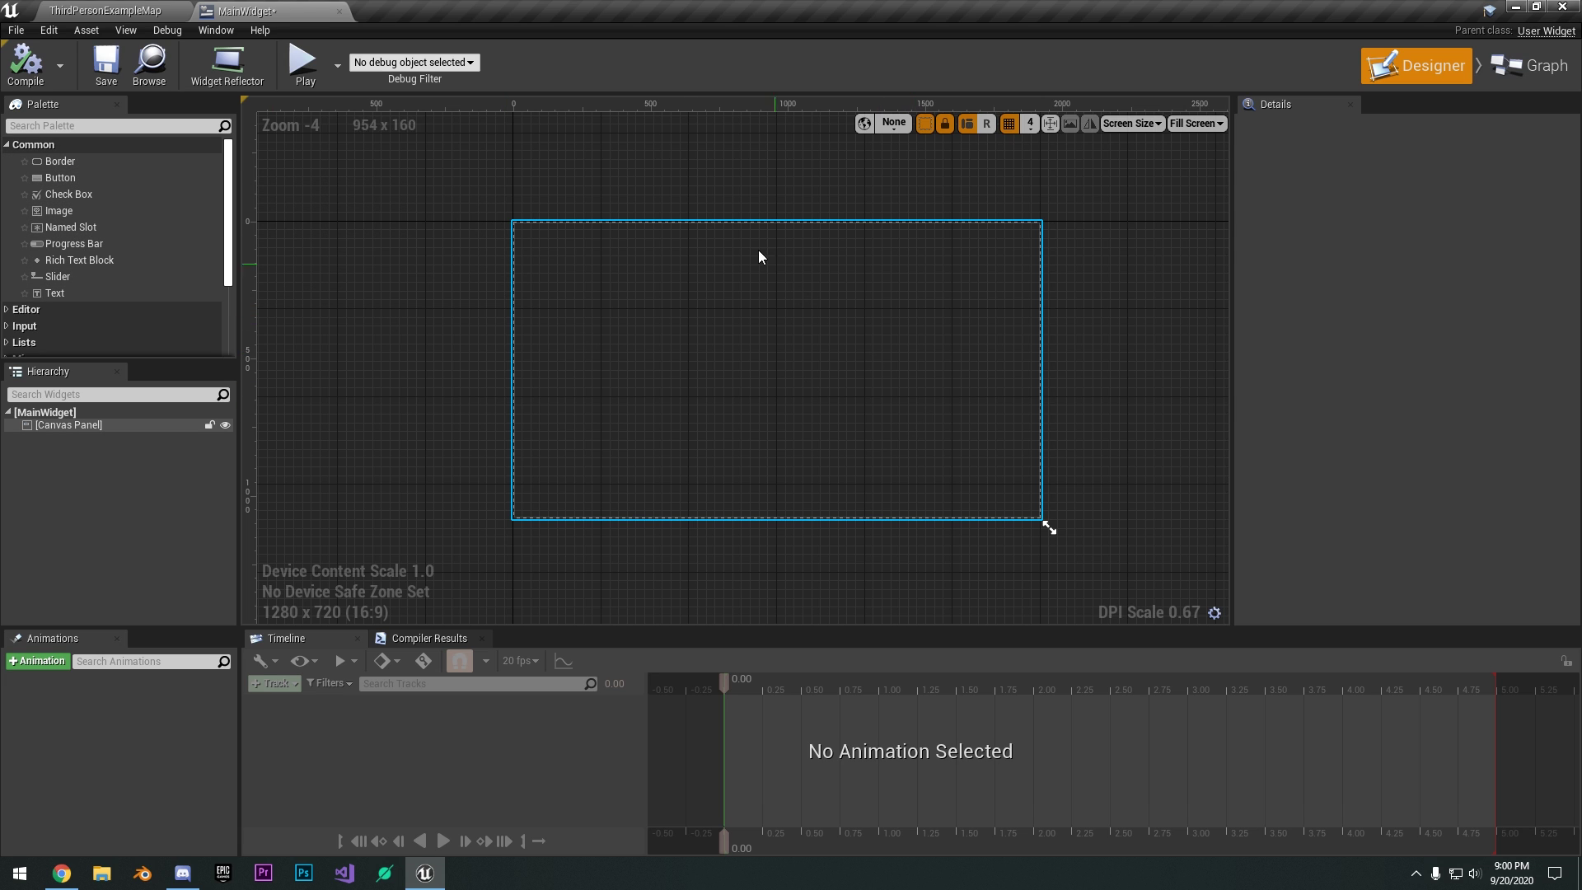
left_click(458, 315)
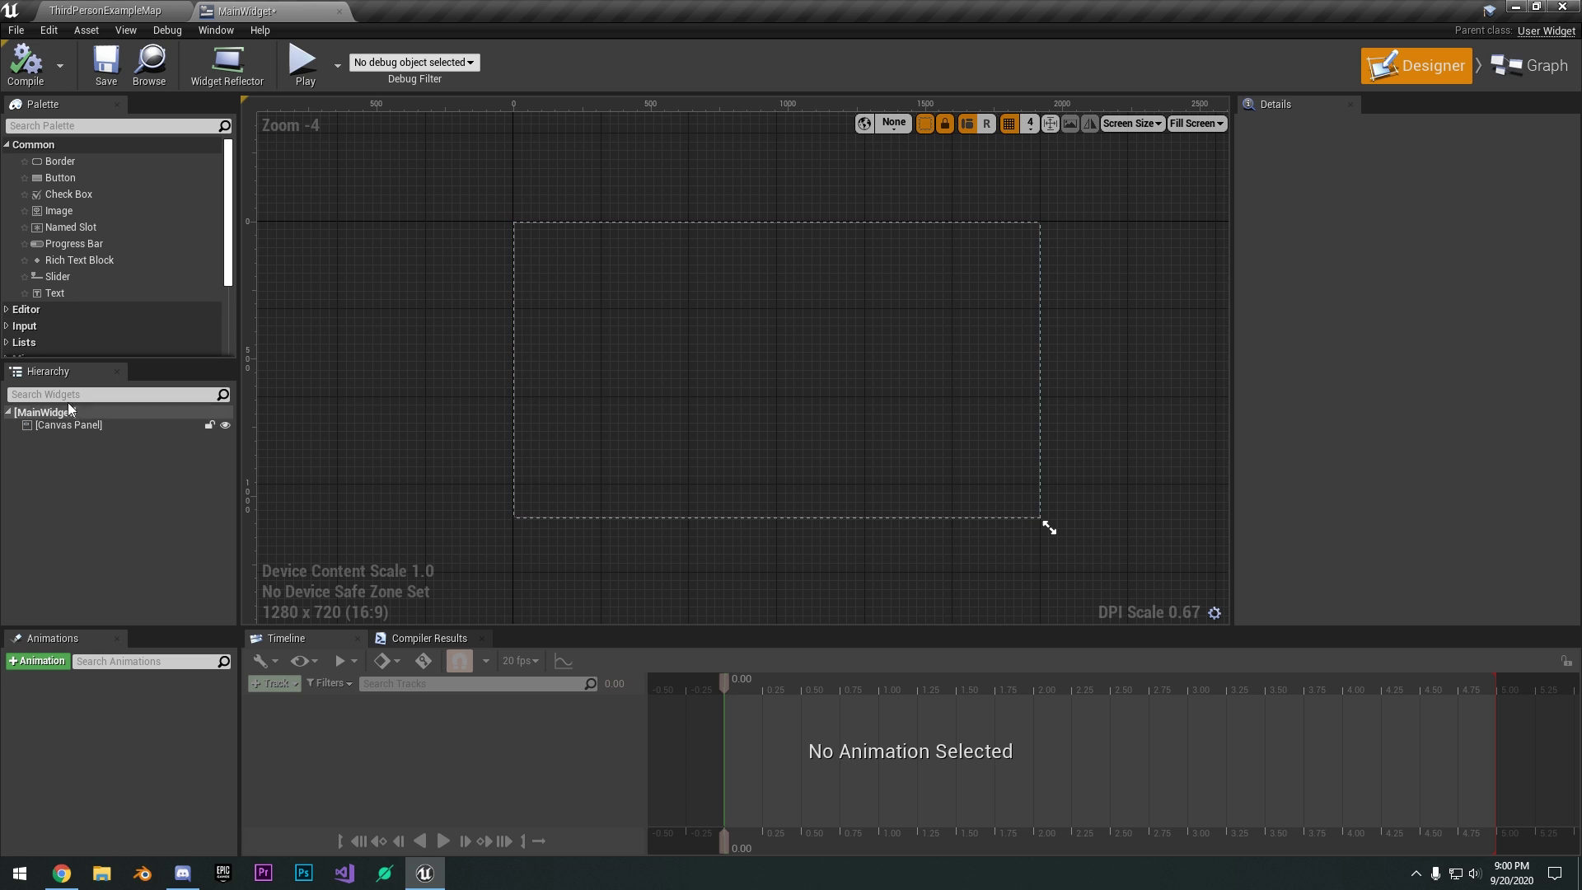
left_click(47, 424)
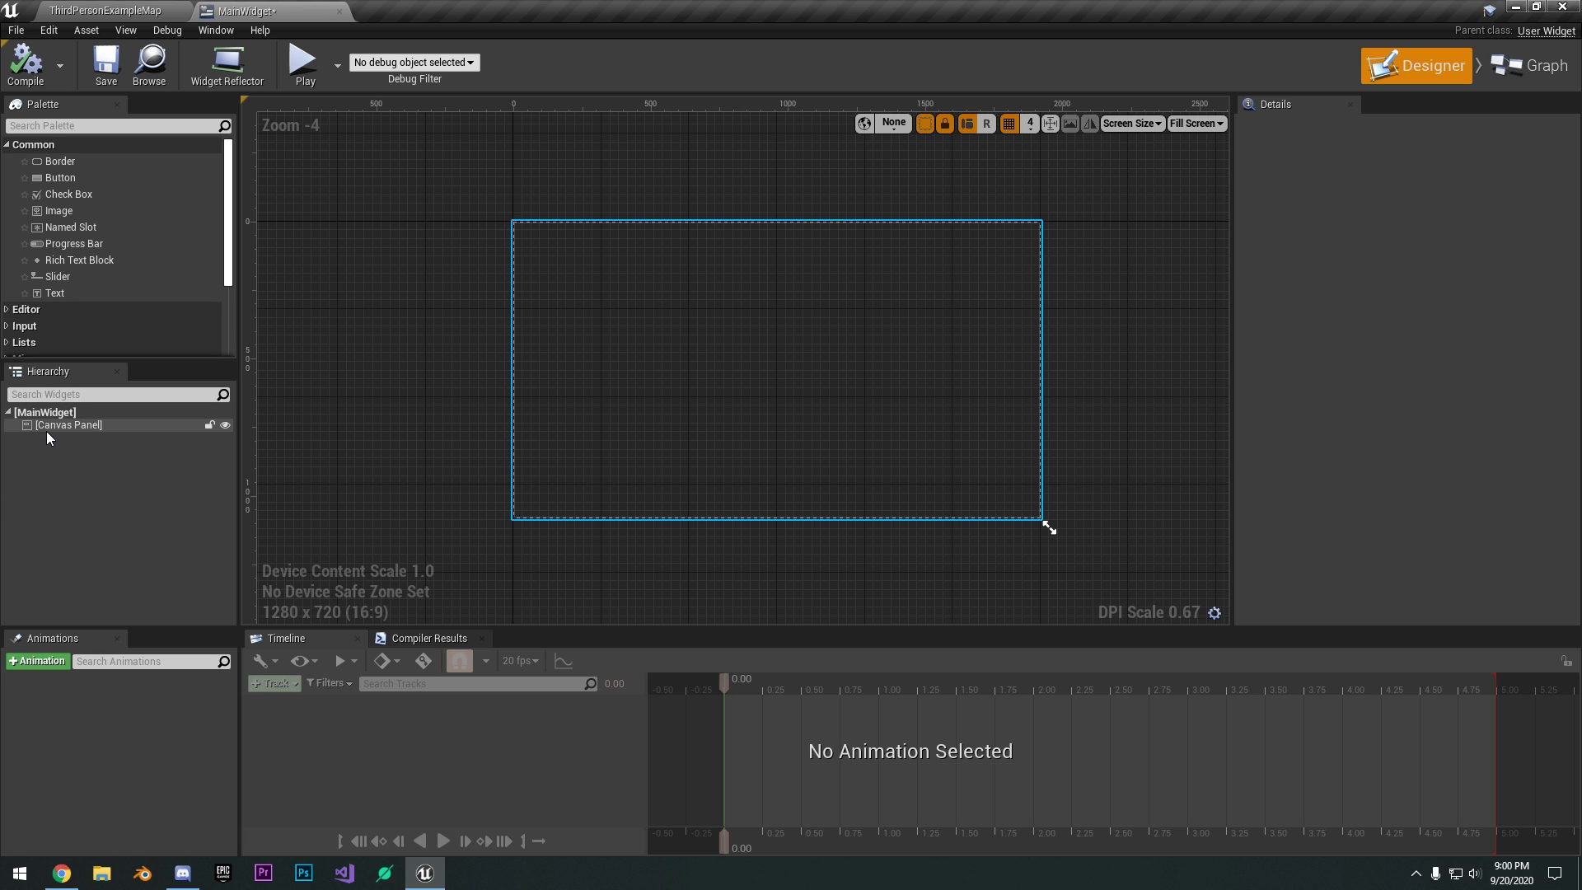
left_click(33, 508)
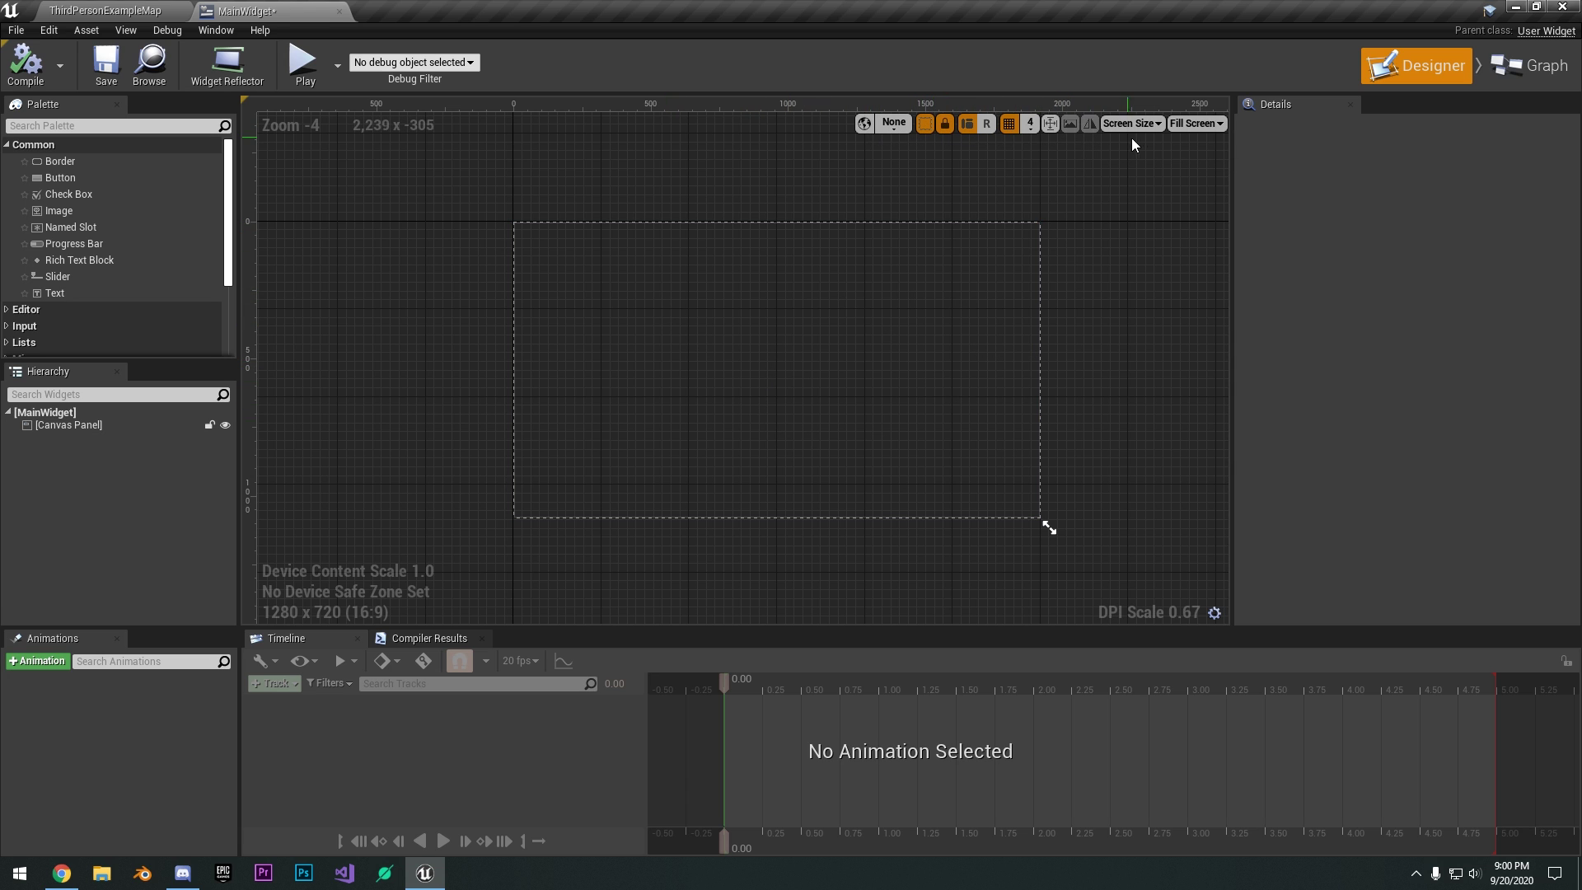
right_click_drag(1195, 123, 1183, 134)
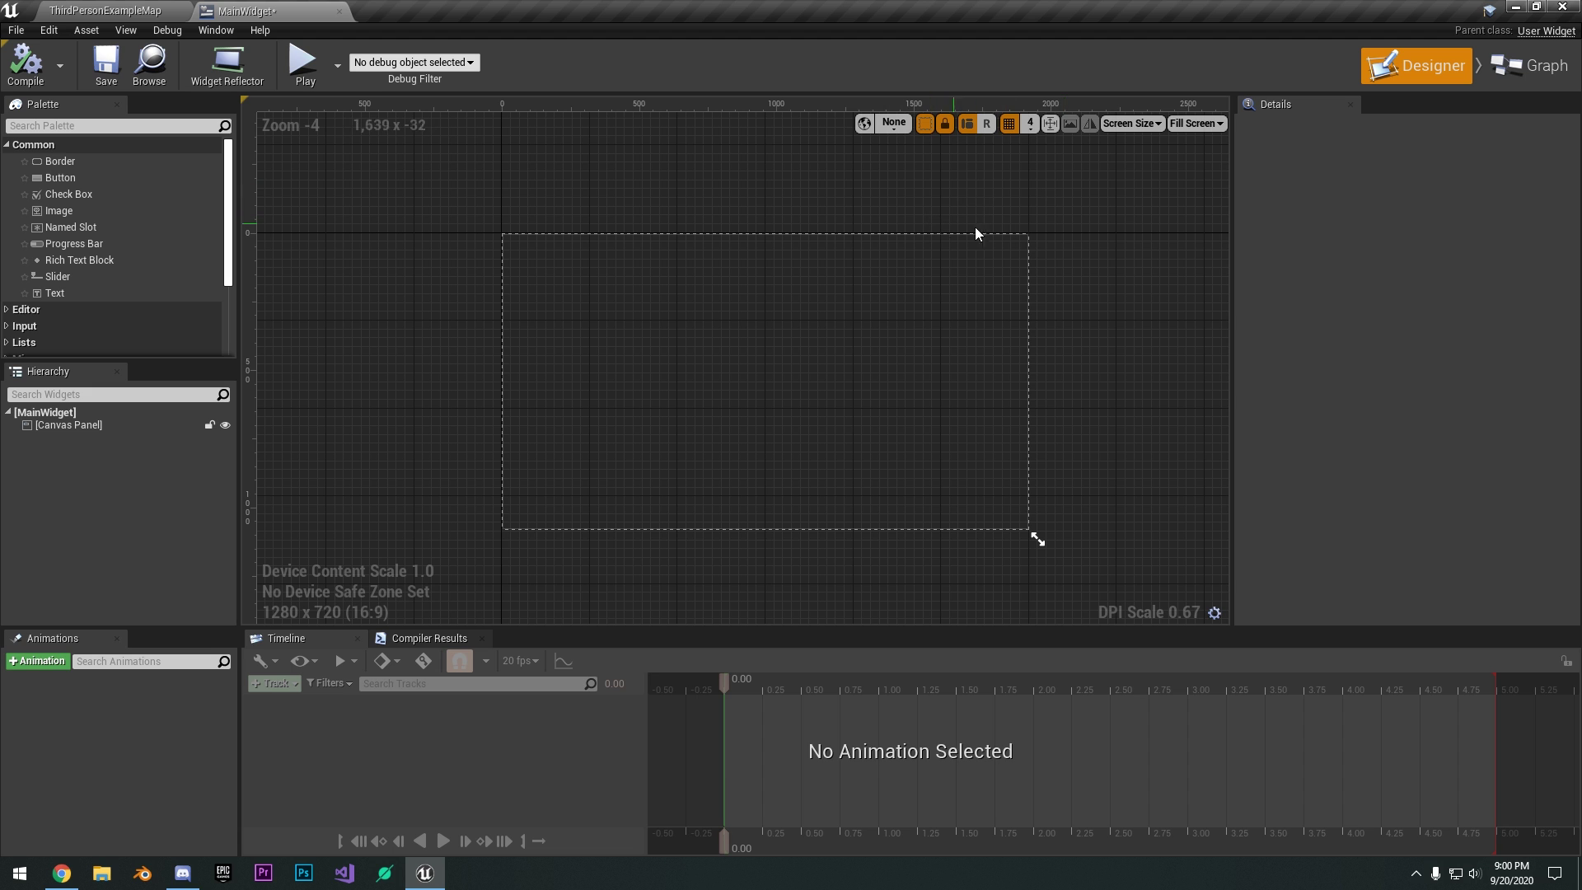
scroll(936, 213, "up", 3)
scroll(918, 213, "down", 3)
right_click_drag(944, 301, 908, 348)
right_click_drag(777, 365, 853, 314)
scroll(836, 280, "up", 3)
scroll(836, 280, "down", 3)
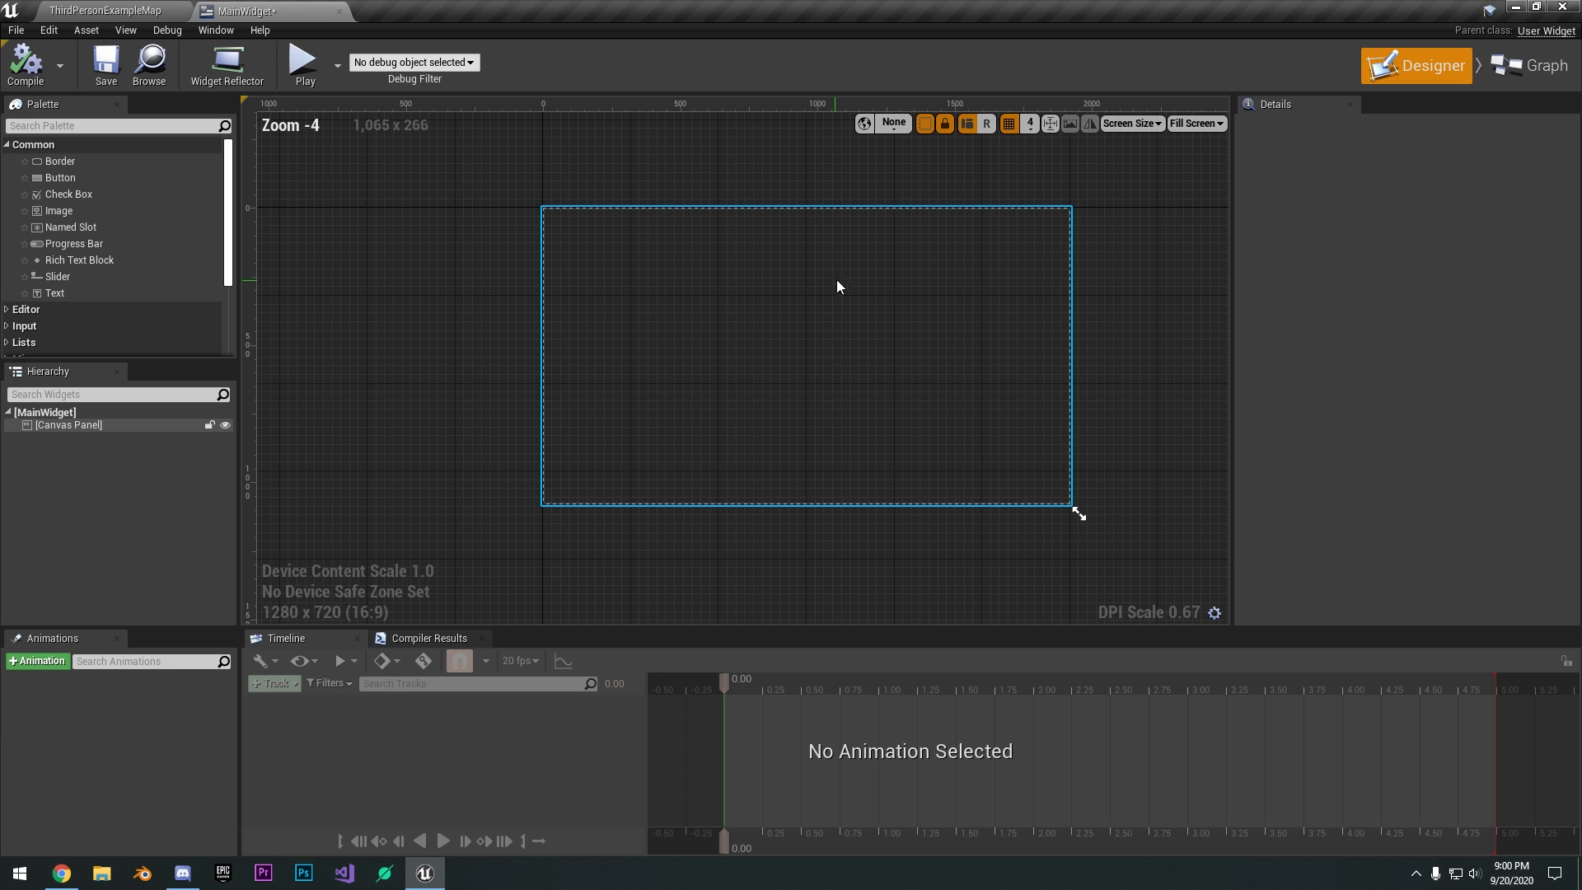
scroll(882, 195, "up", 1)
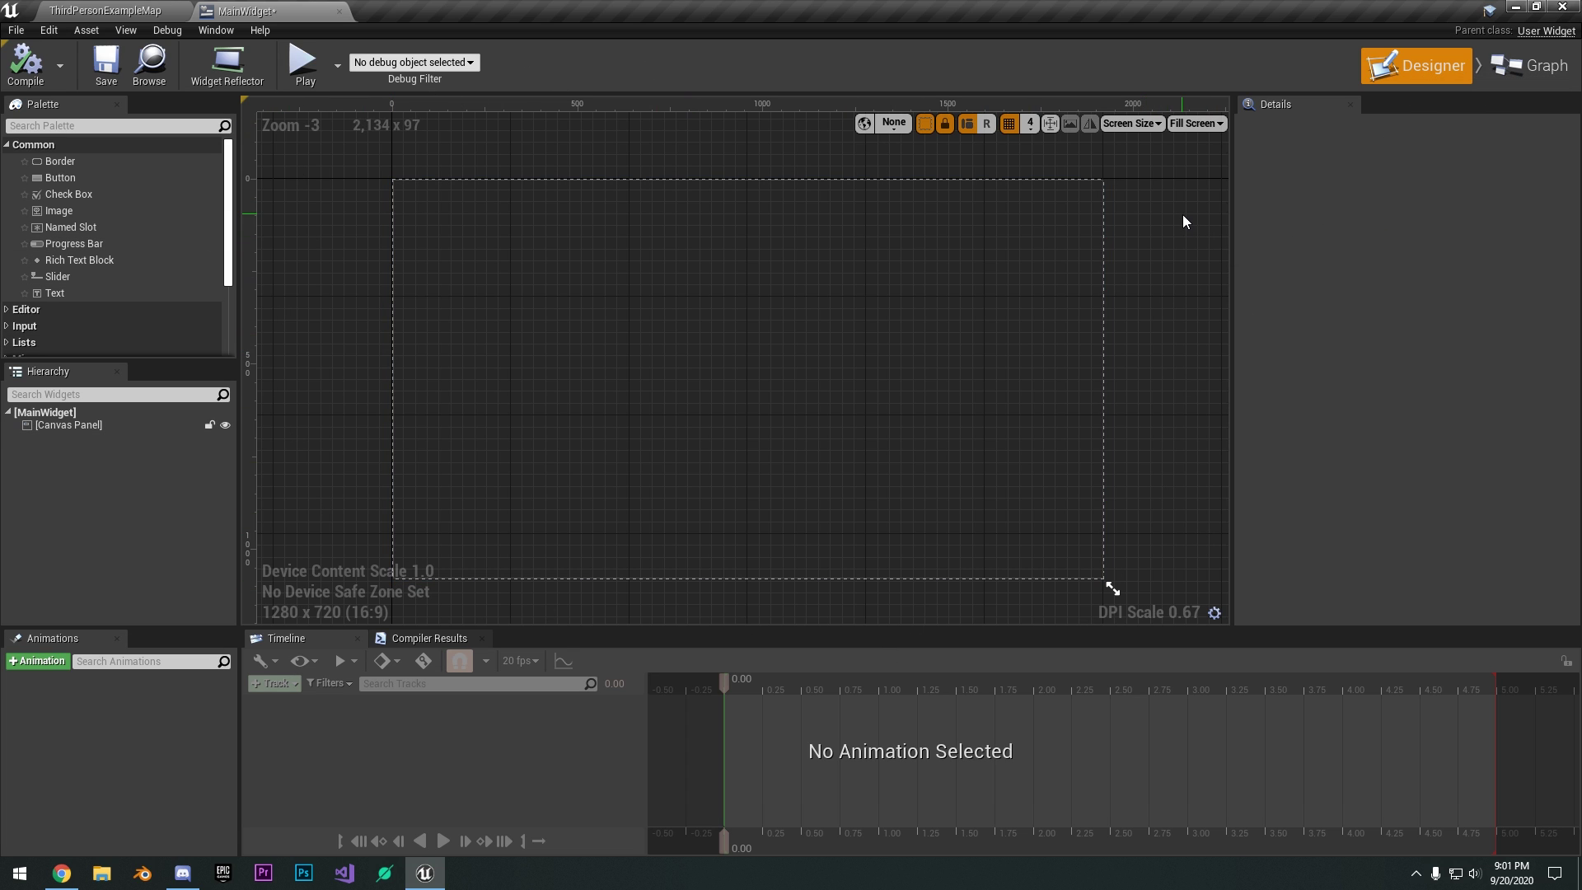
Look over MainWidget's event graph and return to the designer view.
left_click(1525, 68)
scroll(853, 320, "down", 1)
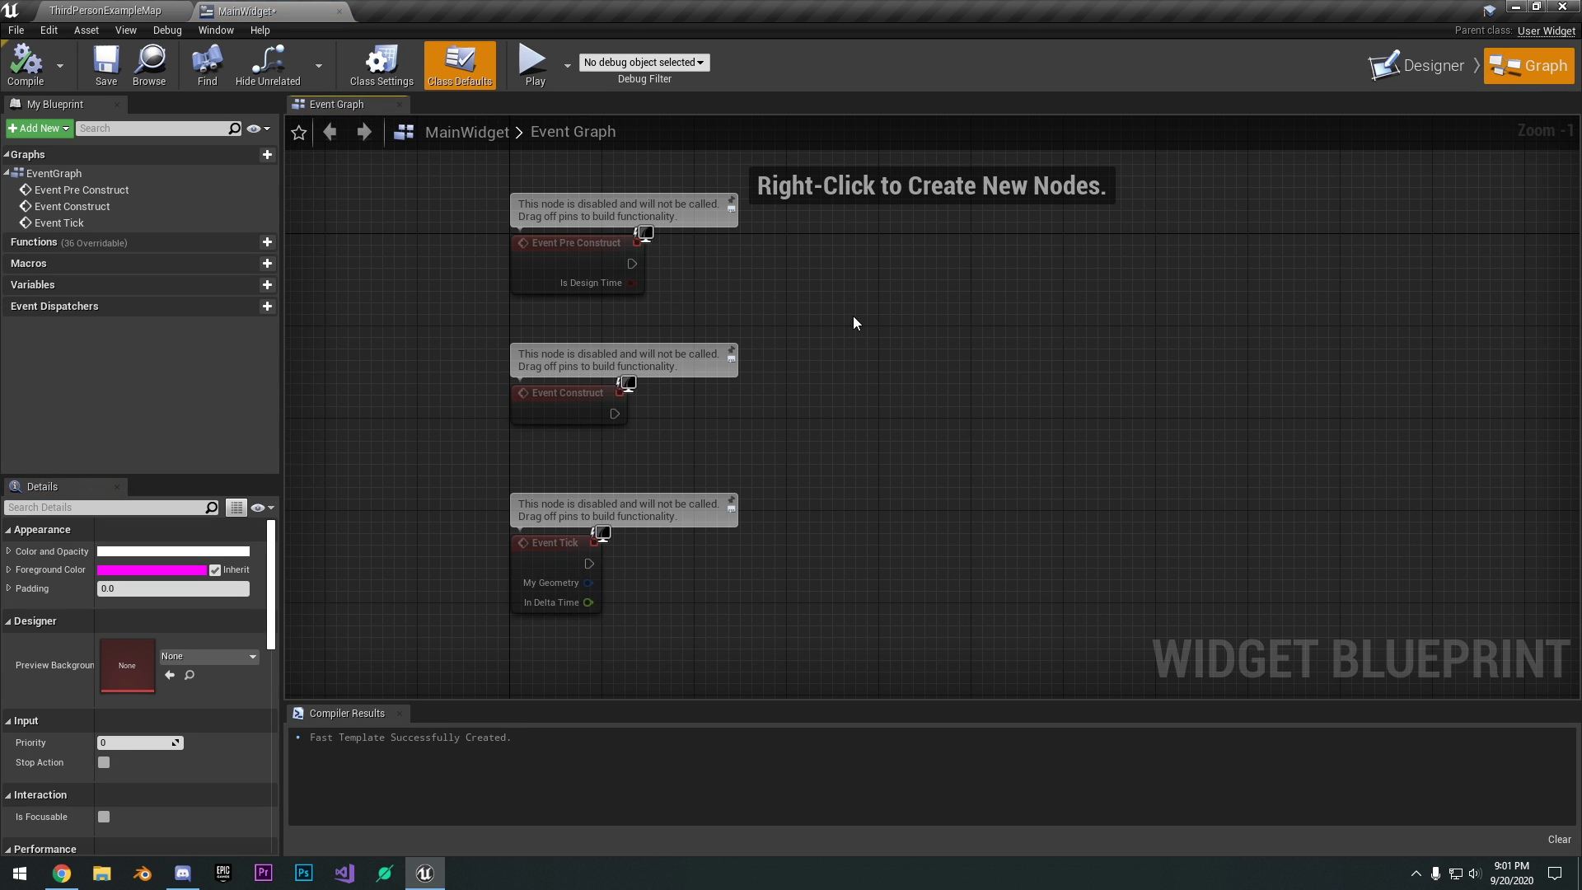
right_click_drag(918, 336, 867, 303)
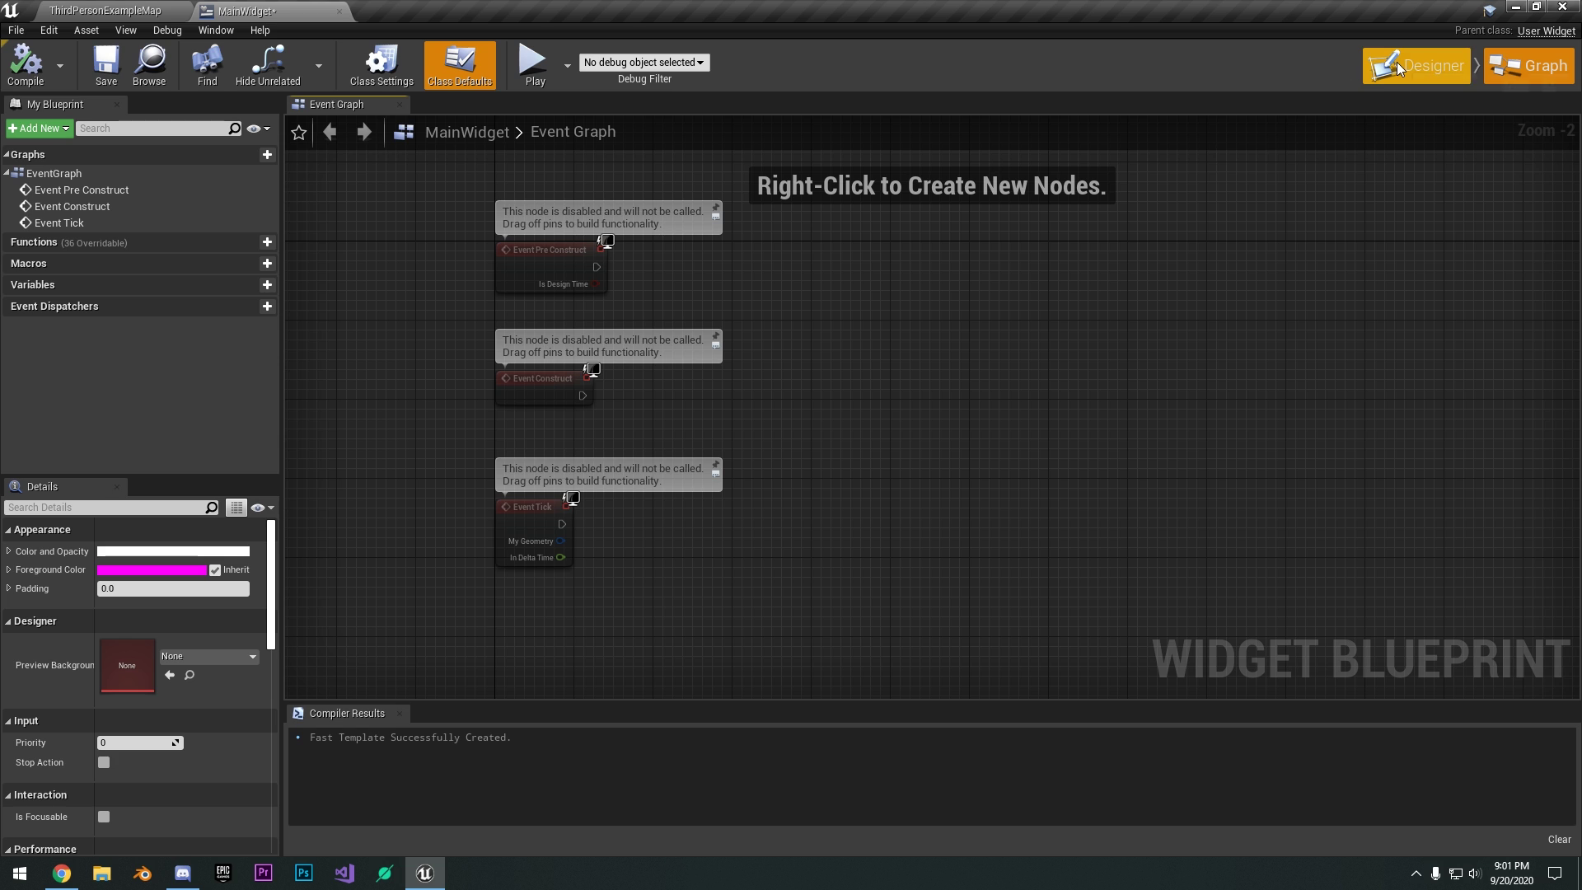
left_click(1422, 72)
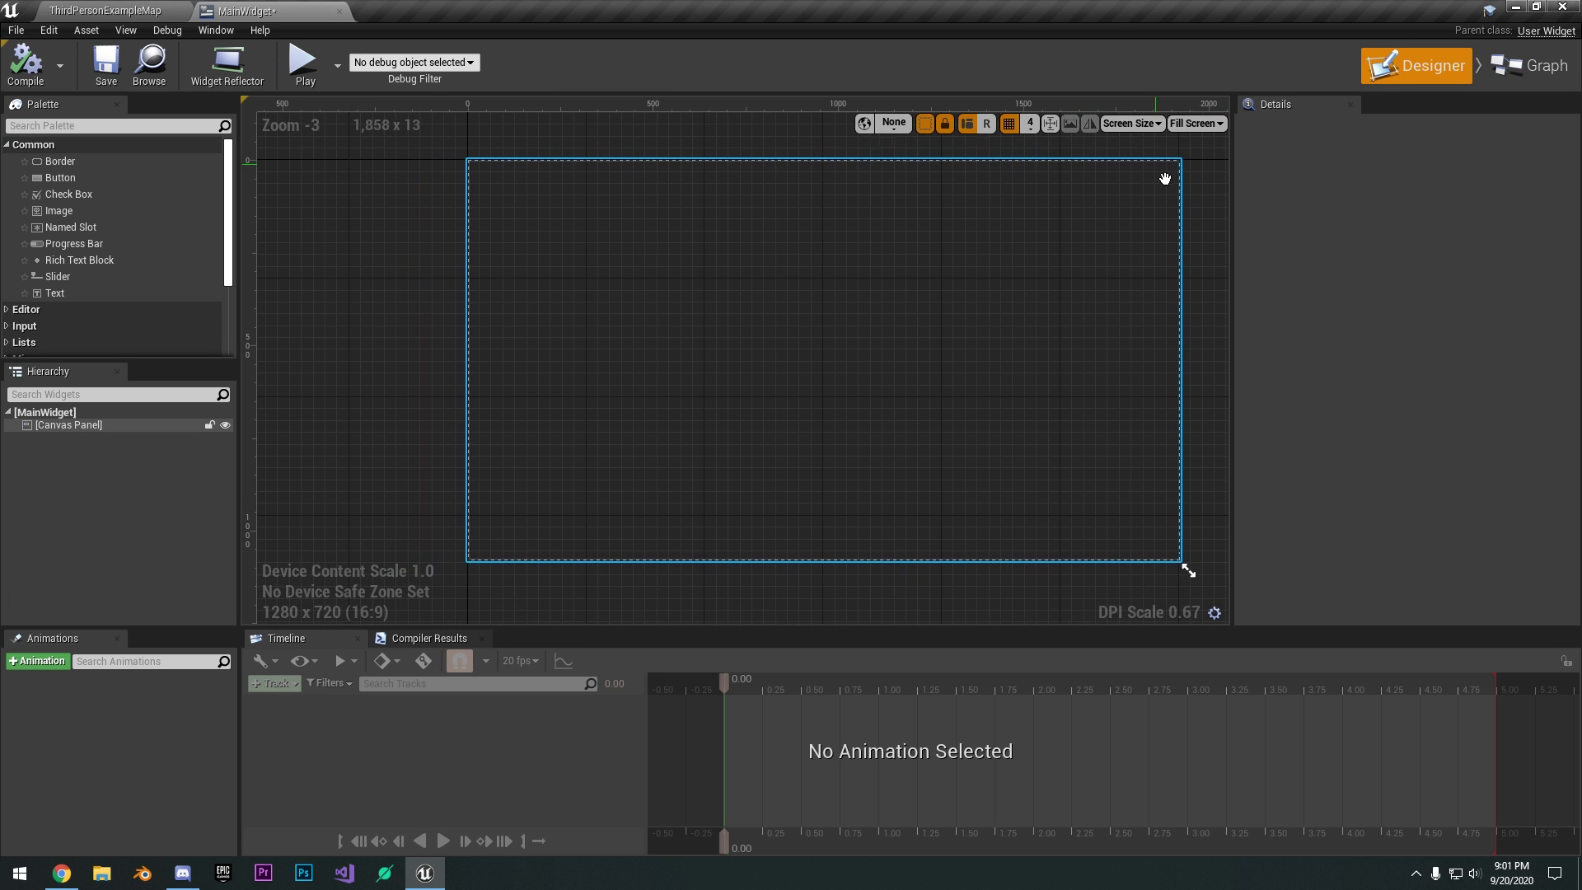
Set the preview screen size to the 1080i, 1080p (HDTV, Blu-ray) television preset, and compile and save the widget.
left_click(1154, 125)
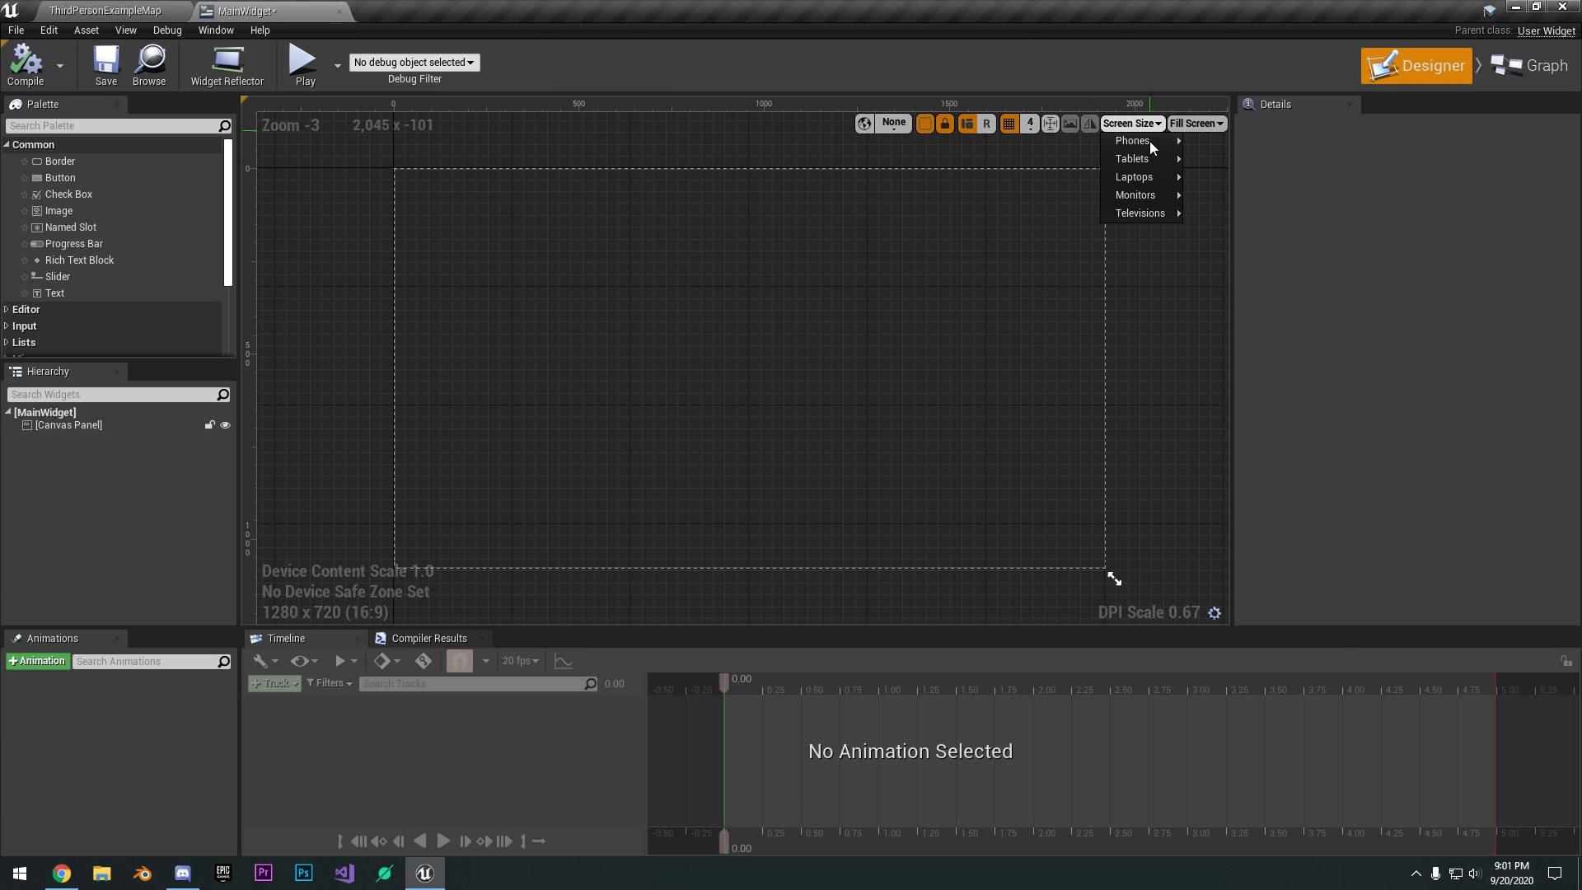
mouse_move(1125, 205)
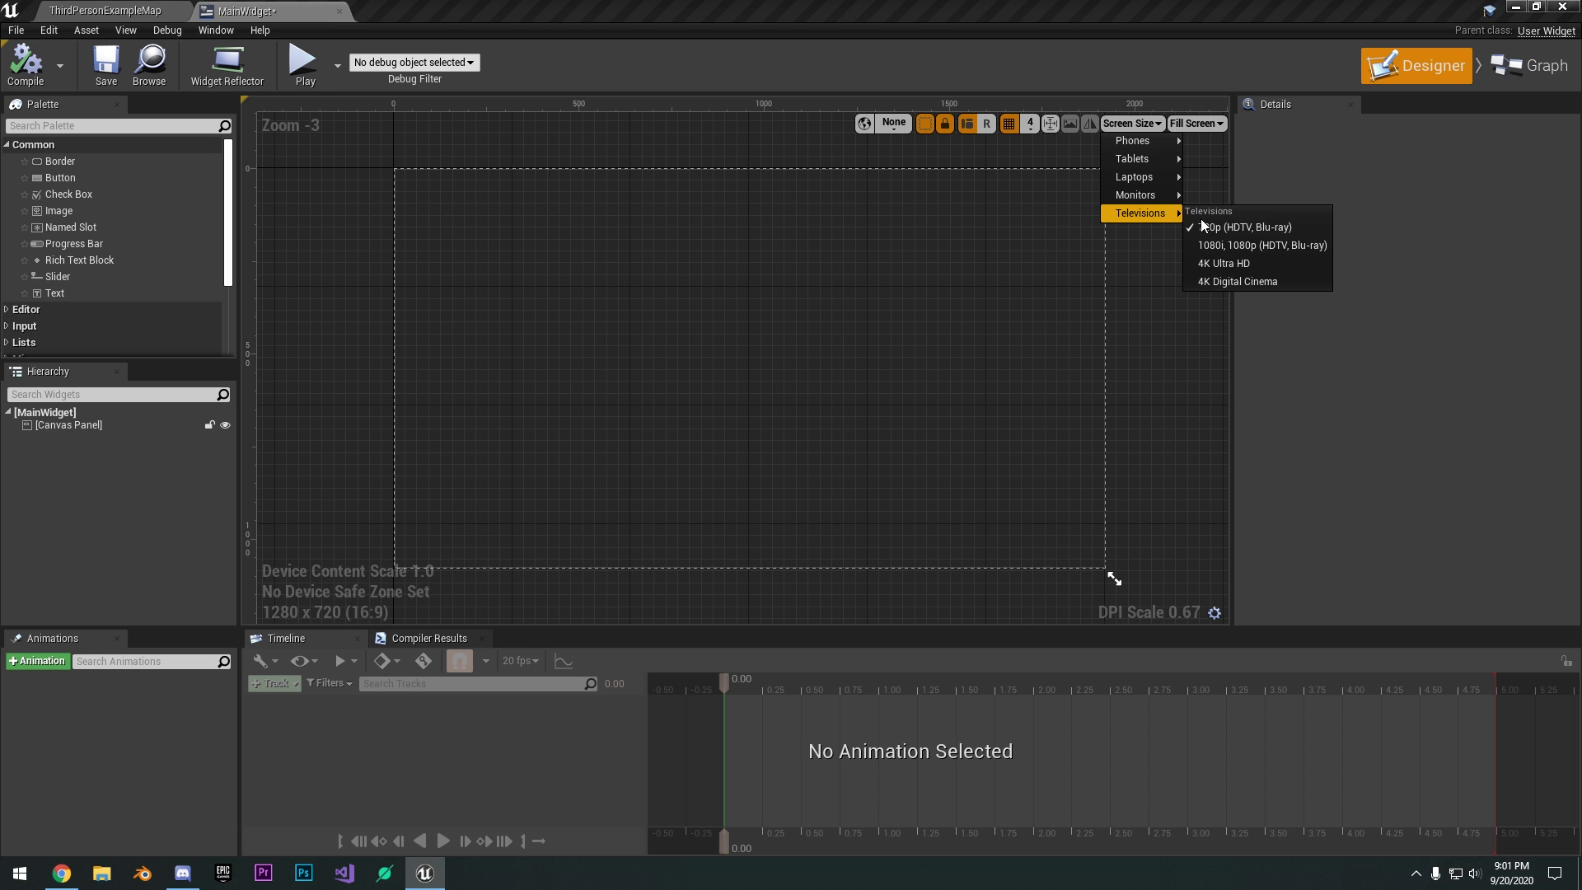
left_click(1216, 245)
scroll(1091, 305, "down", 2)
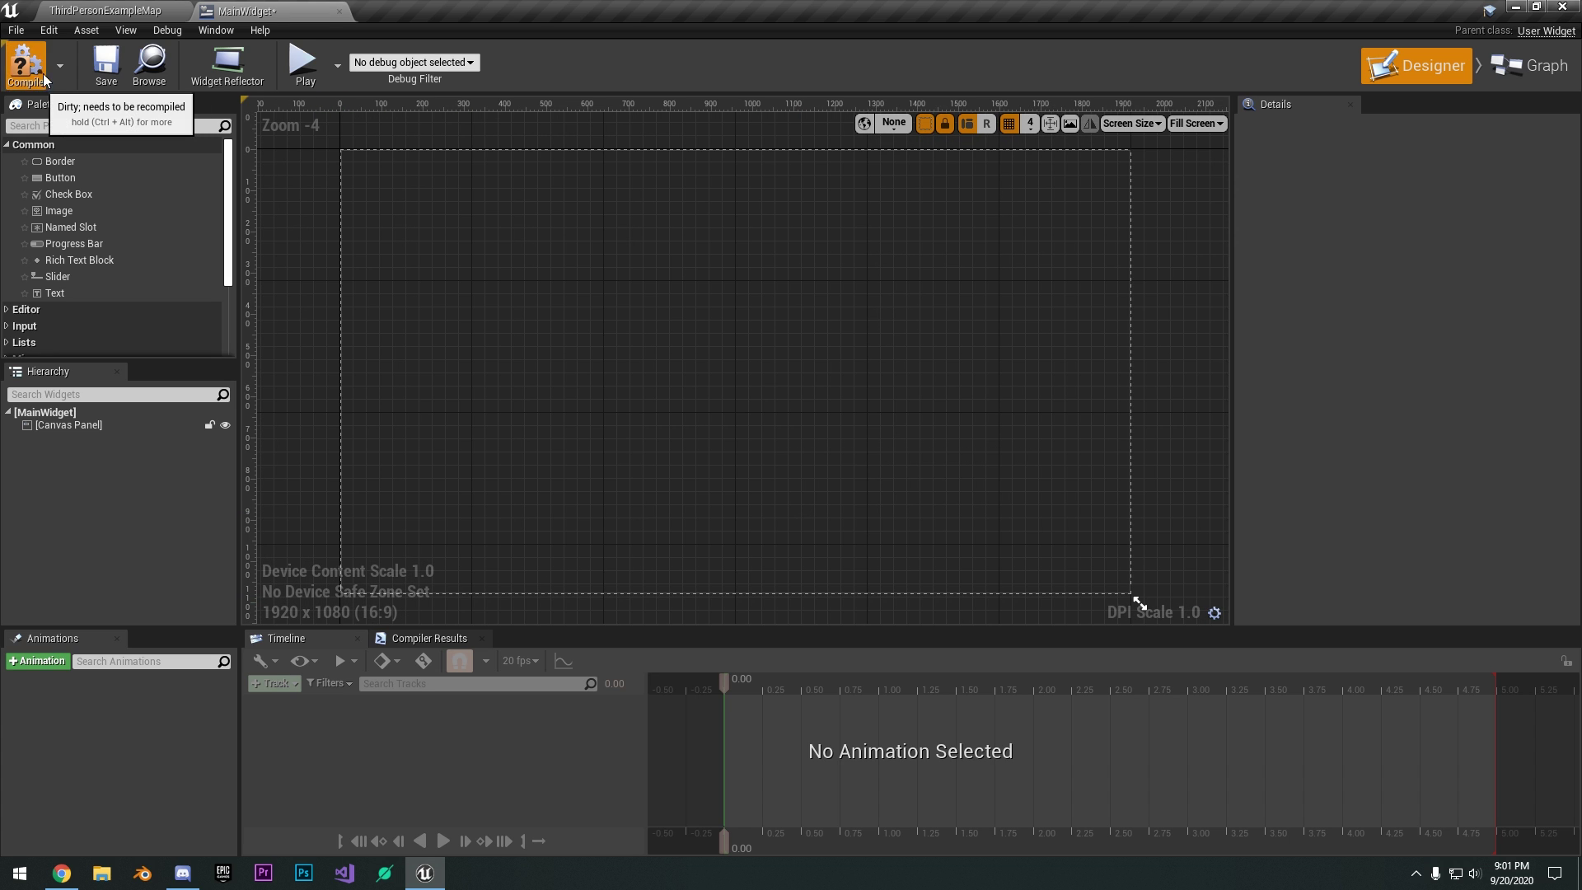
left_click(32, 75)
left_click(106, 68)
Add a Vertical Box about 420 by 436 near the centre of the canvas, at about X 728, Y 368.
right_click_drag(557, 253, 560, 240)
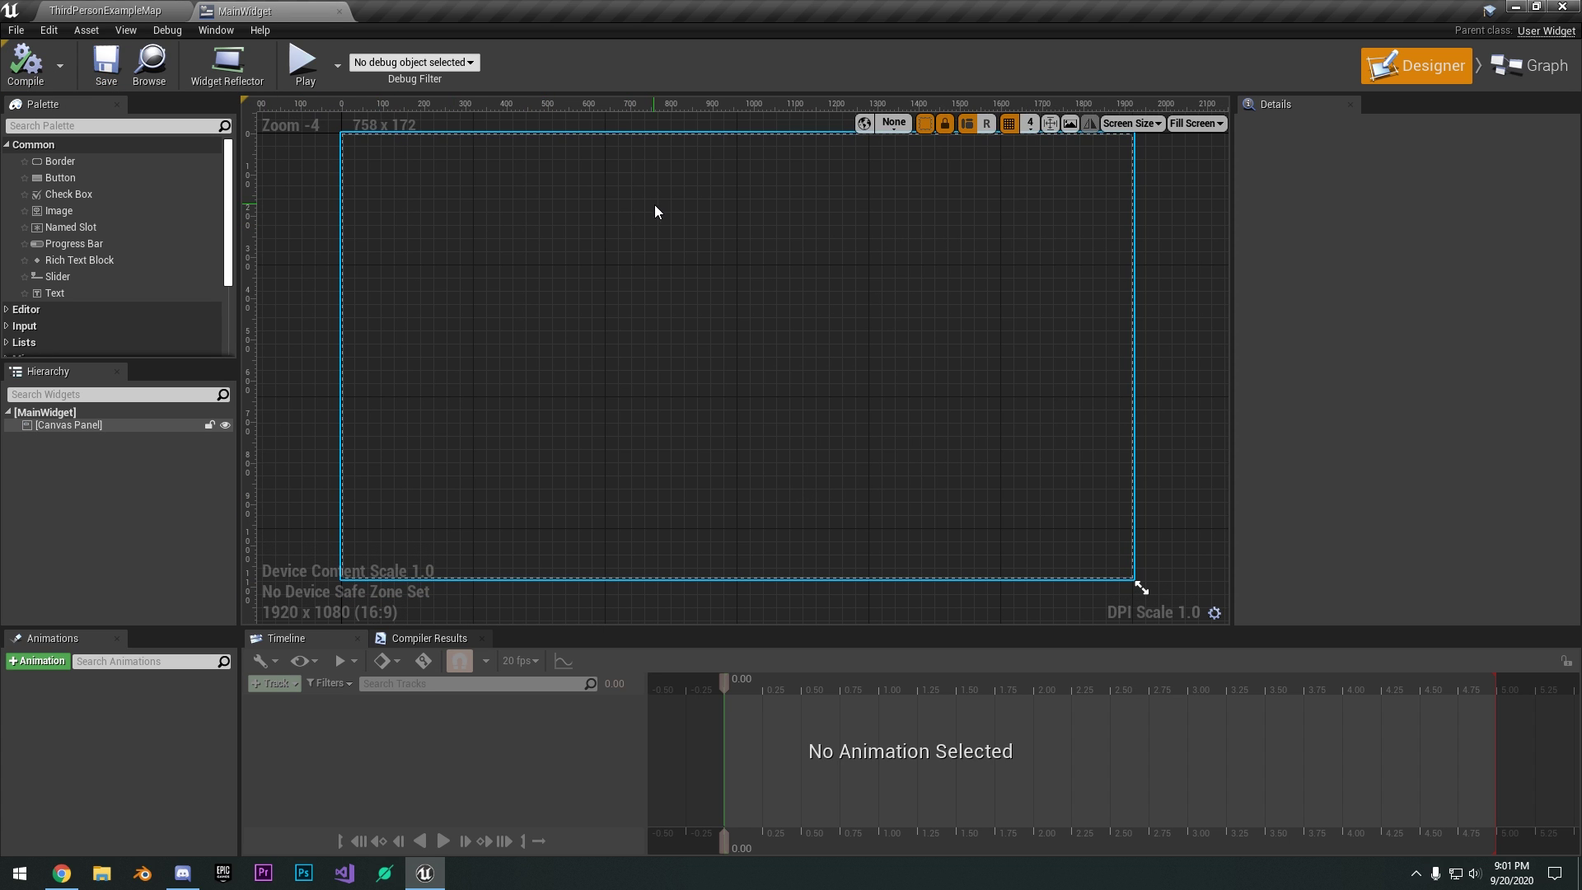
right_click(733, 233)
left_click(613, 160)
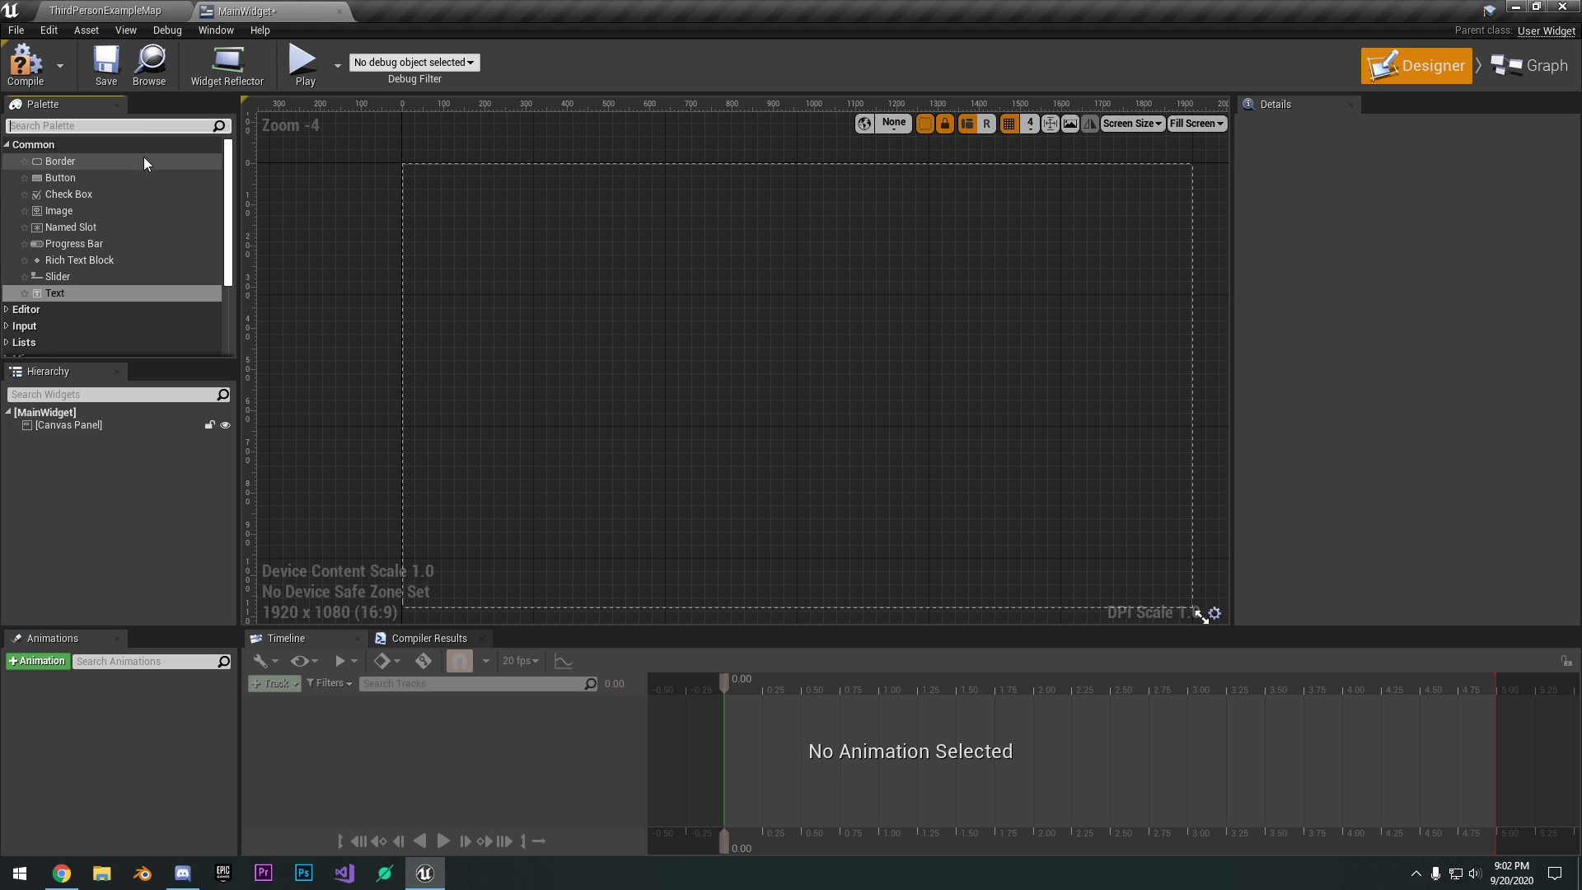
type("ver")
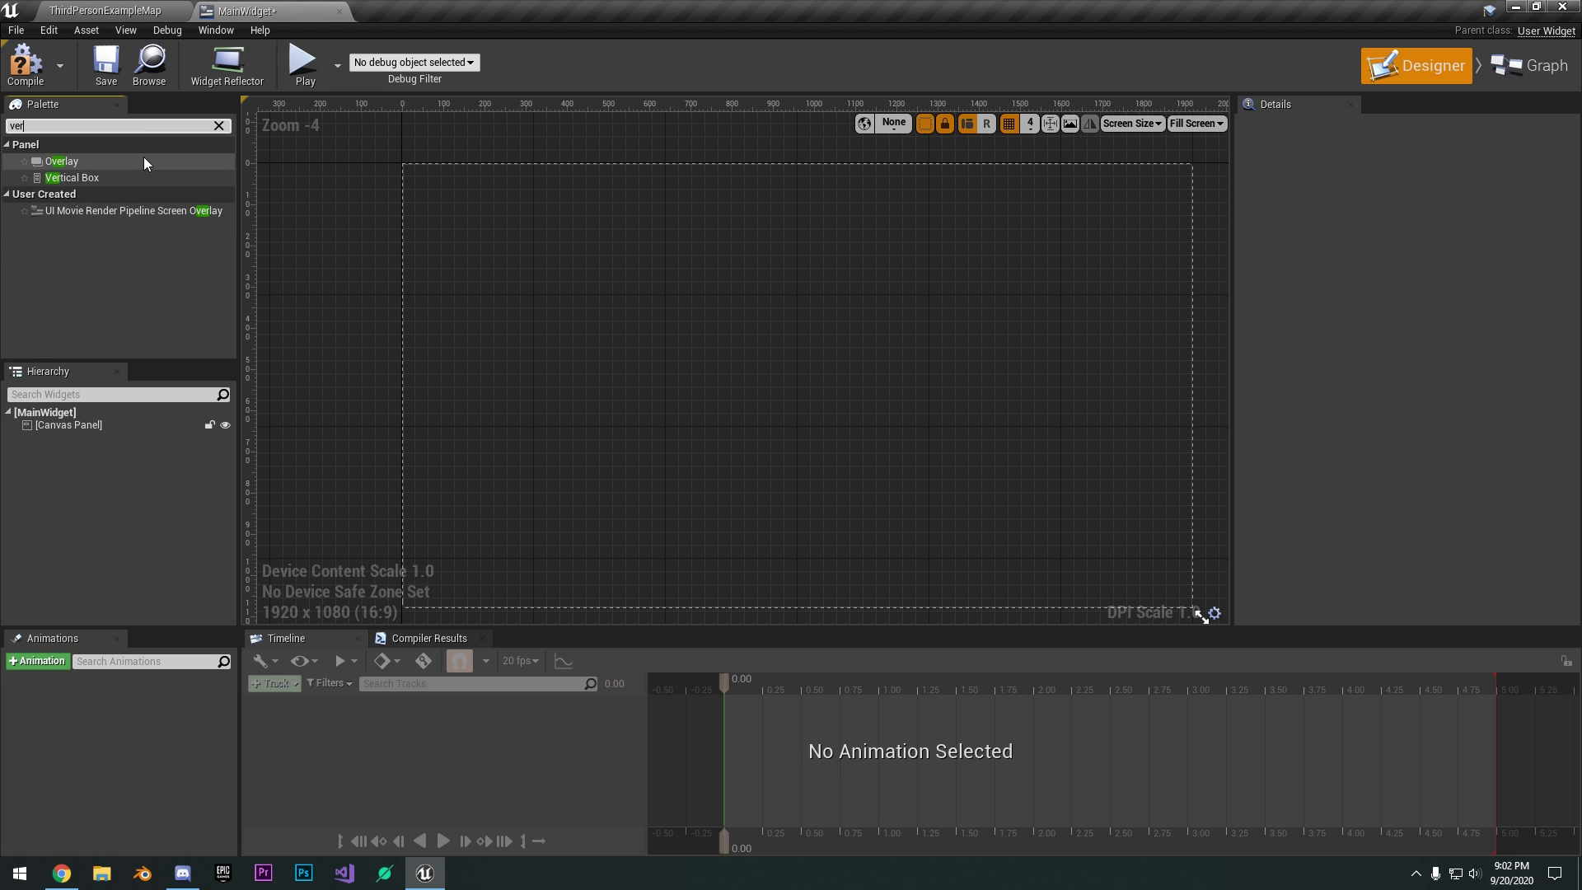
left_click_drag(73, 177, 912, 506)
left_click_drag(861, 427, 830, 426)
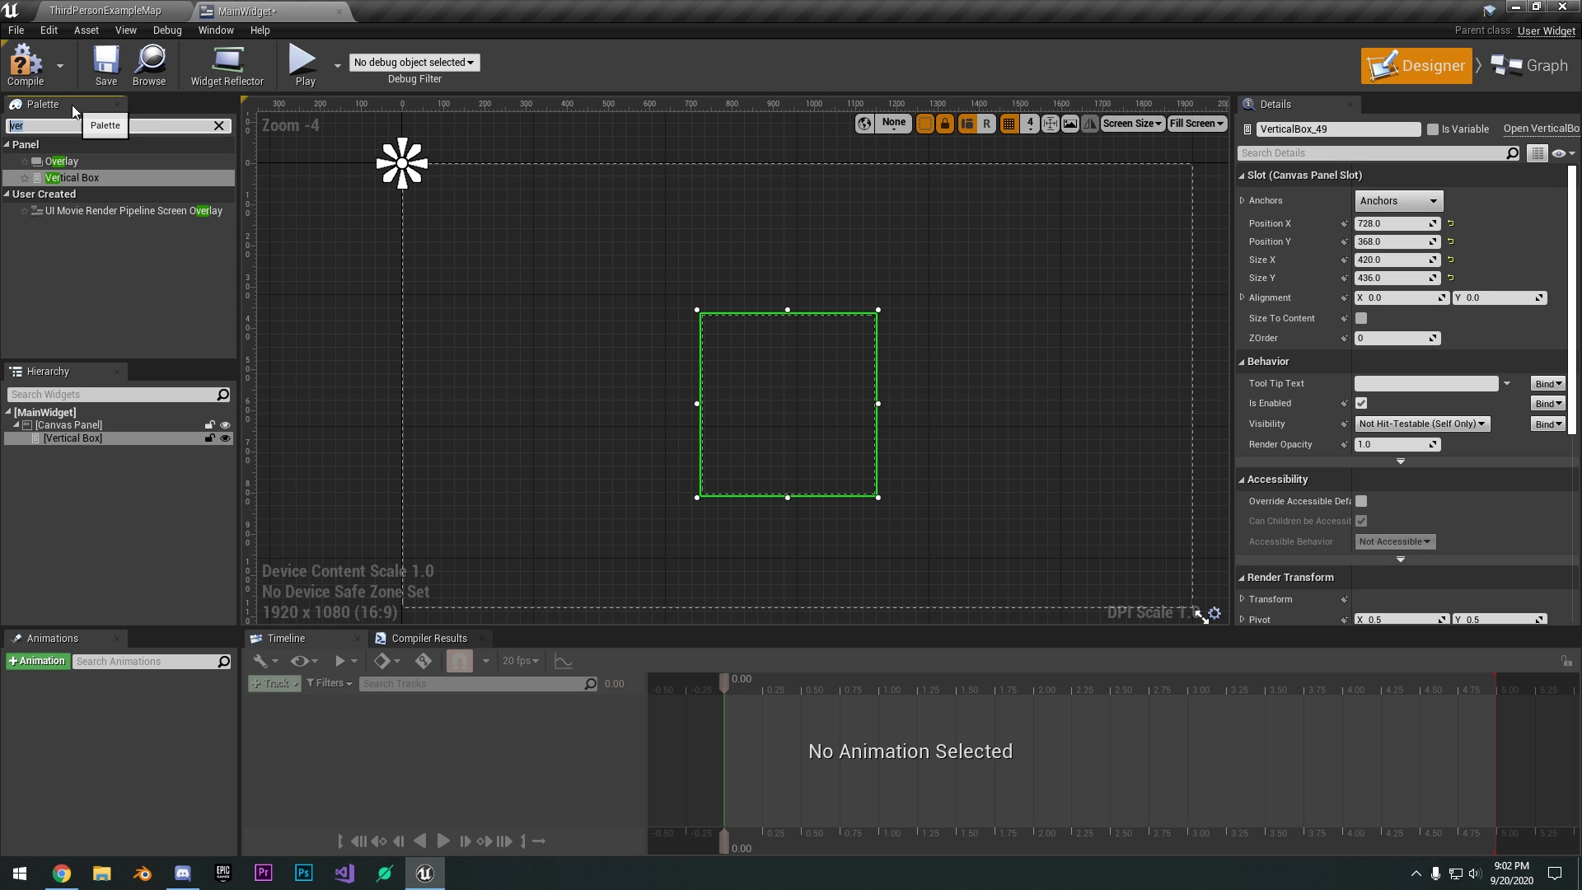
Add a Button to the Vertical Box and place a Text widget inside the button.
type("bu")
left_click_drag(97, 161, 783, 381)
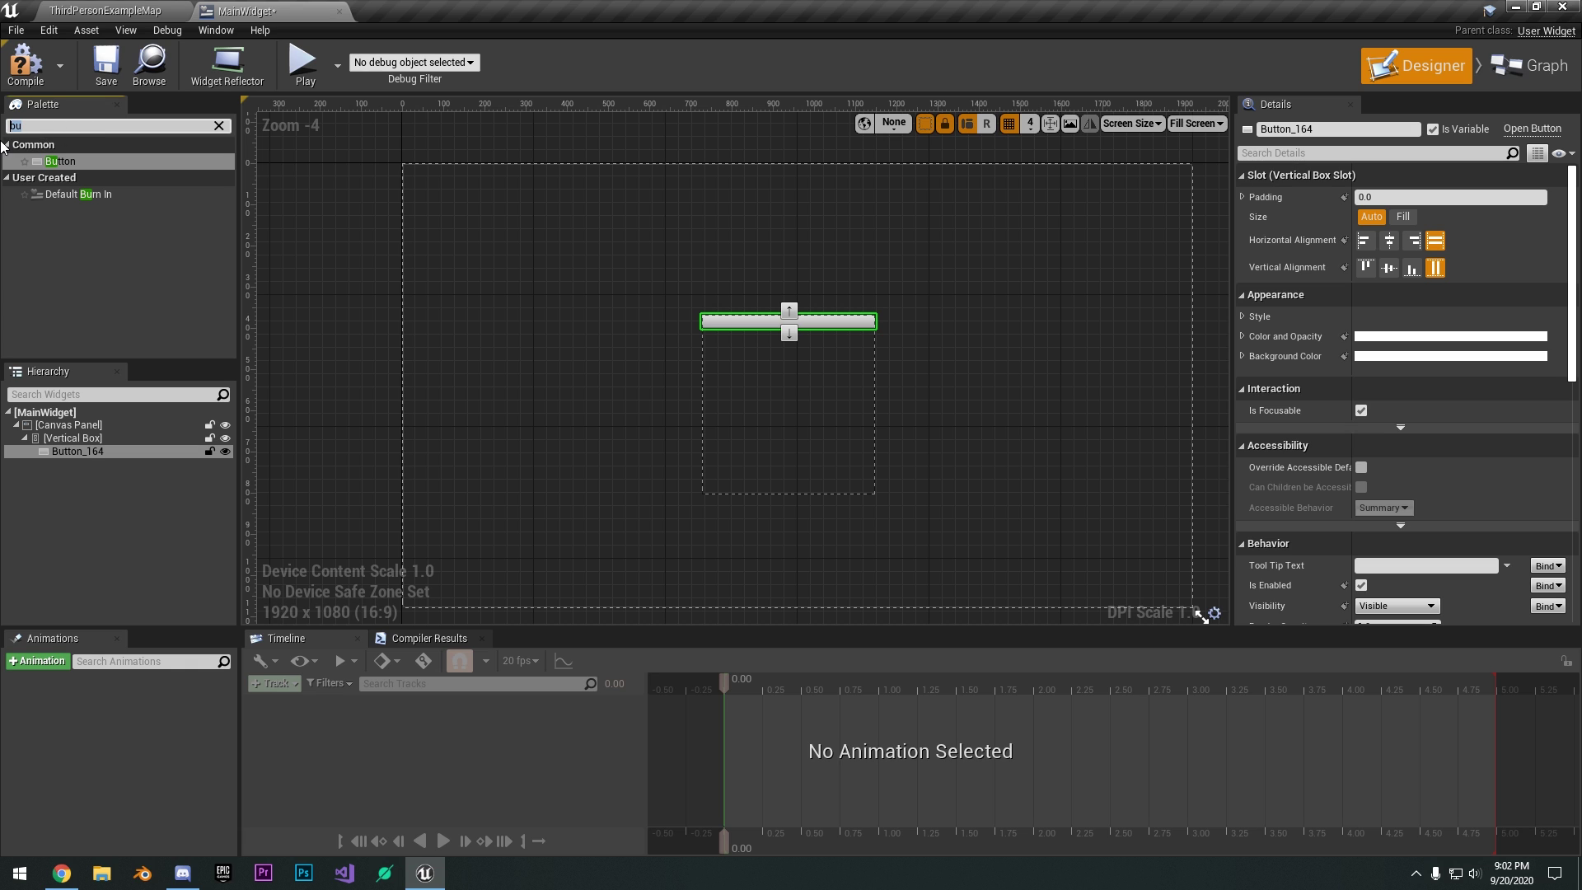
type("text")
left_click_drag(95, 179, 80, 452)
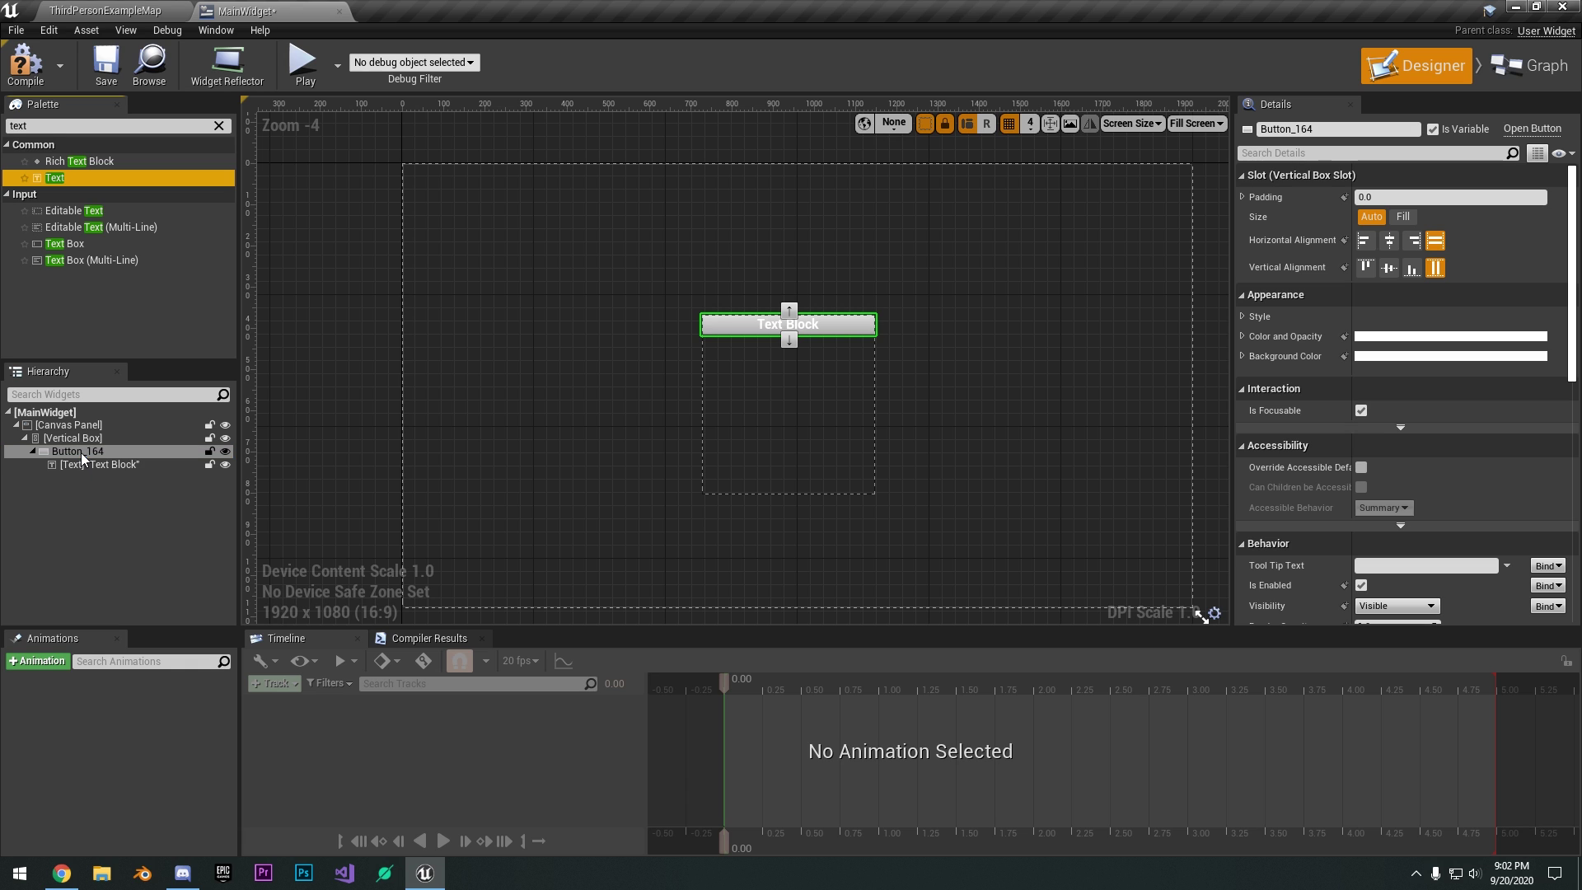
Set the displayed text of the Text widget inside the button to "Play Game".
left_click(86, 453)
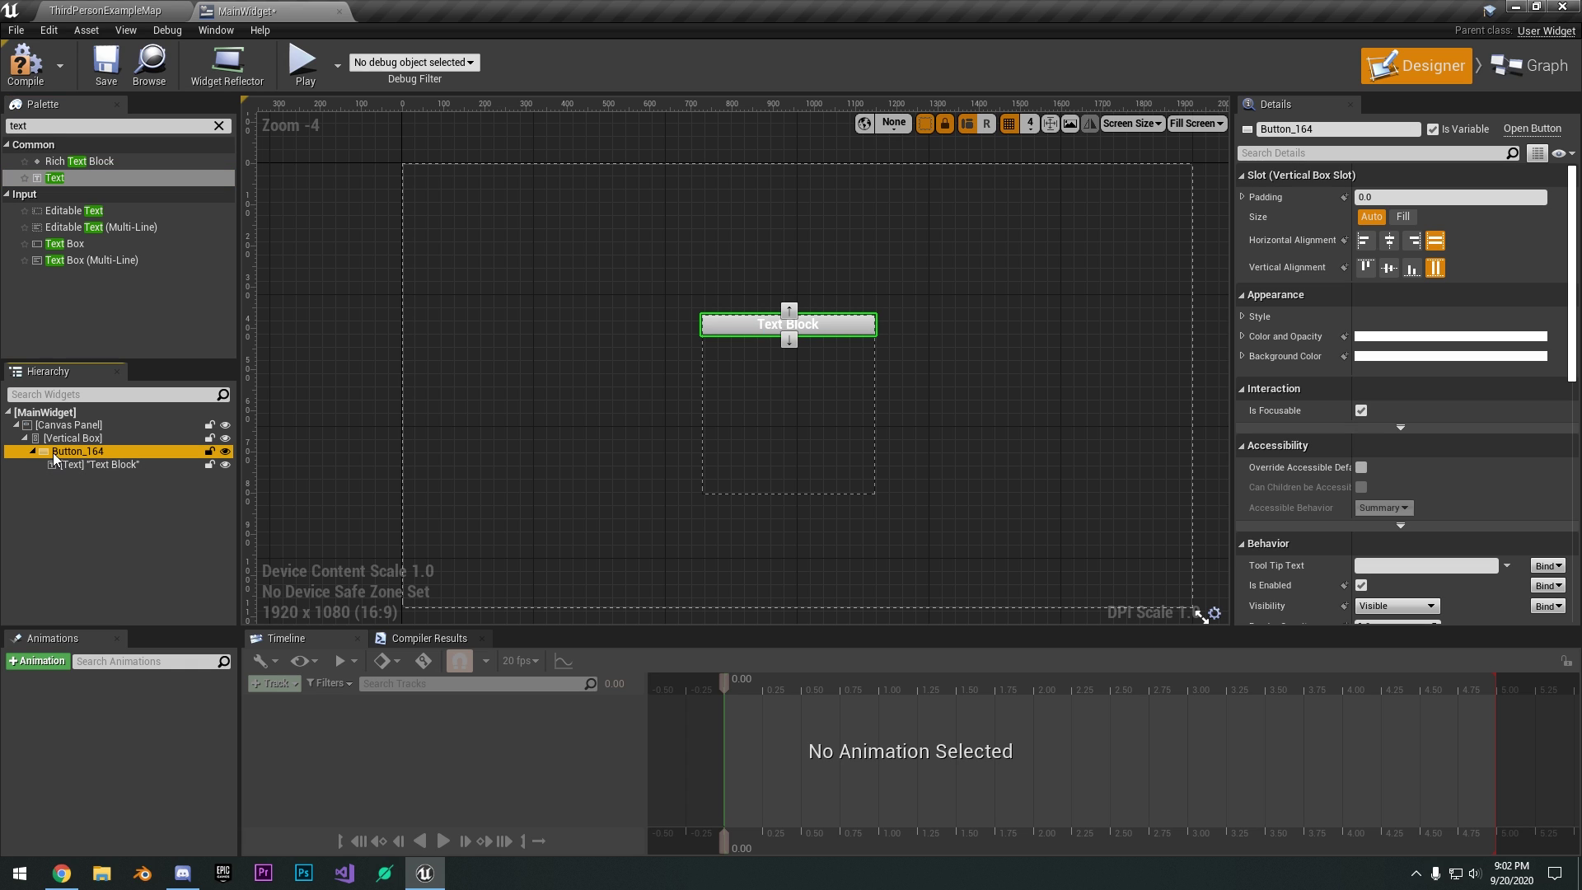
left_click(70, 438)
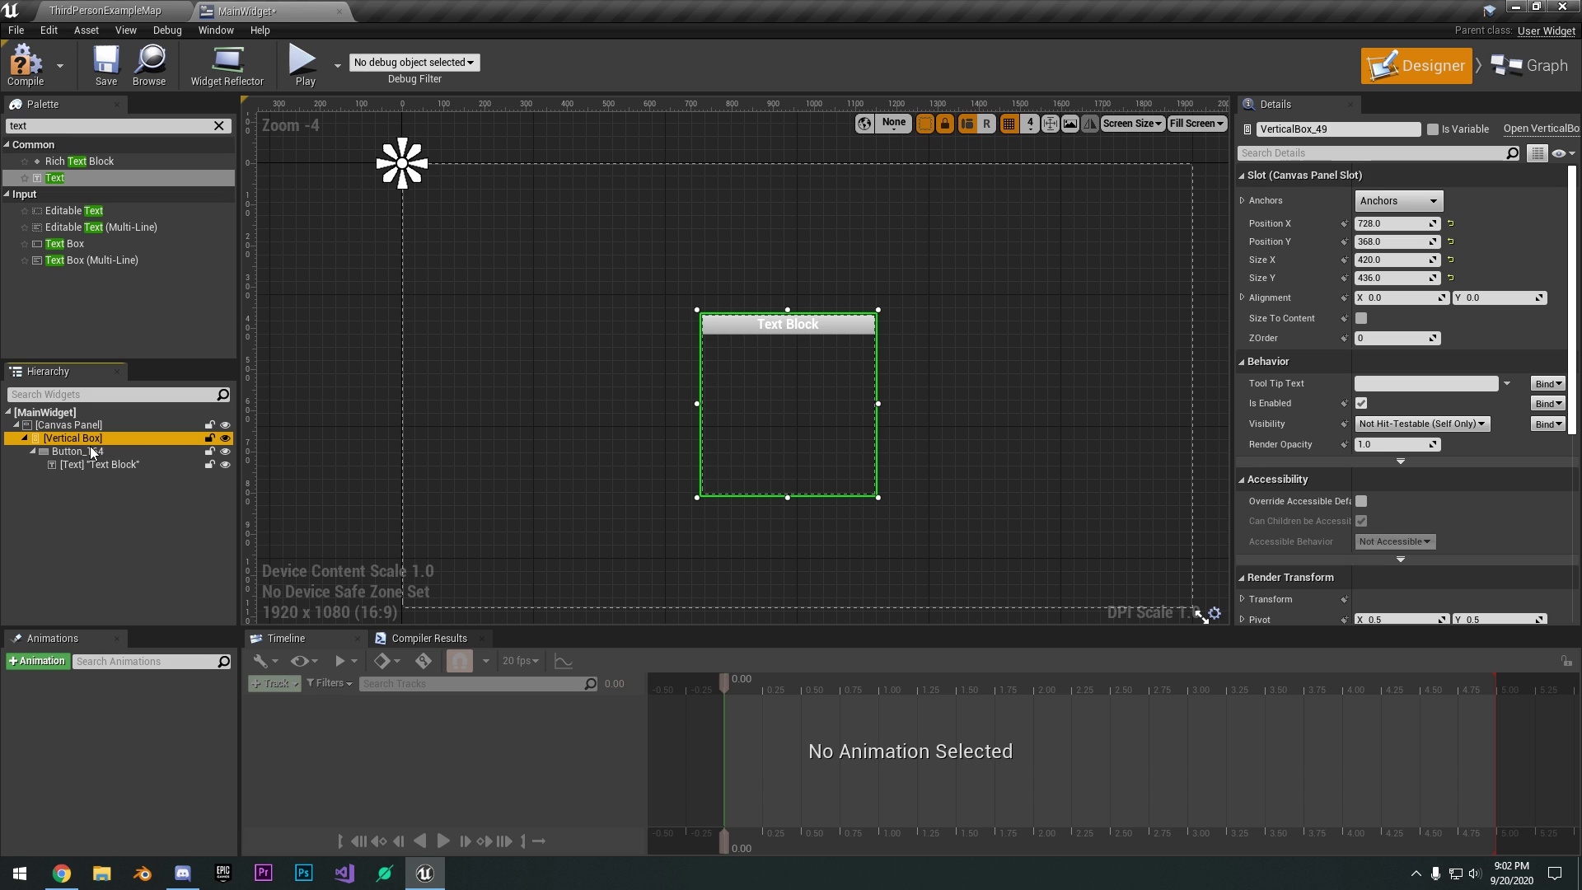
left_click(95, 453)
left_click(110, 463)
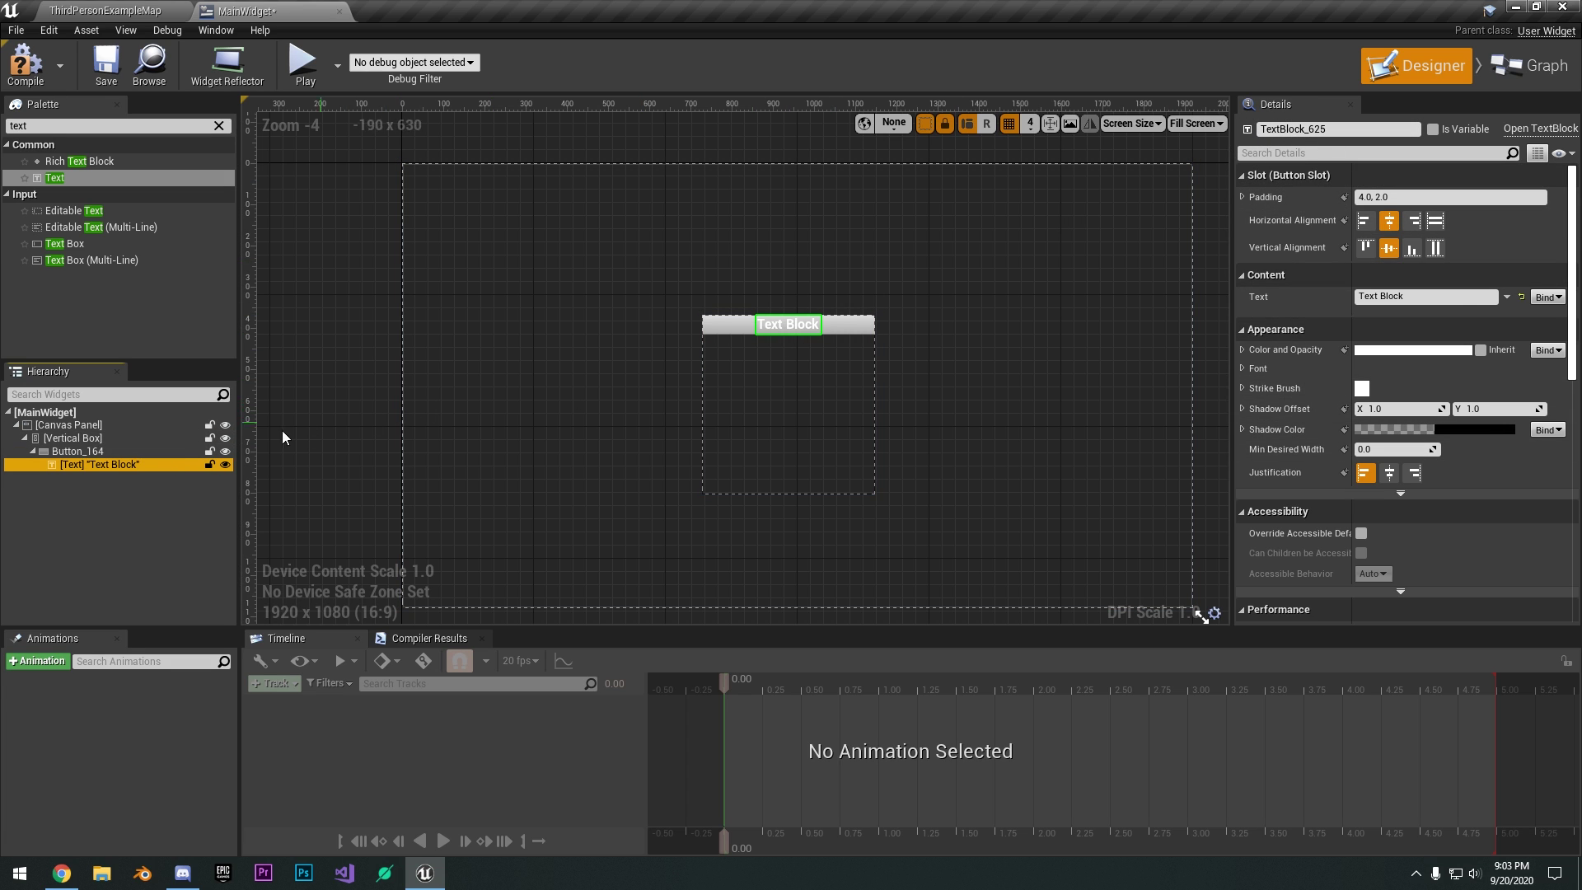
left_click_drag(1280, 129, 1356, 133)
left_click(1356, 133)
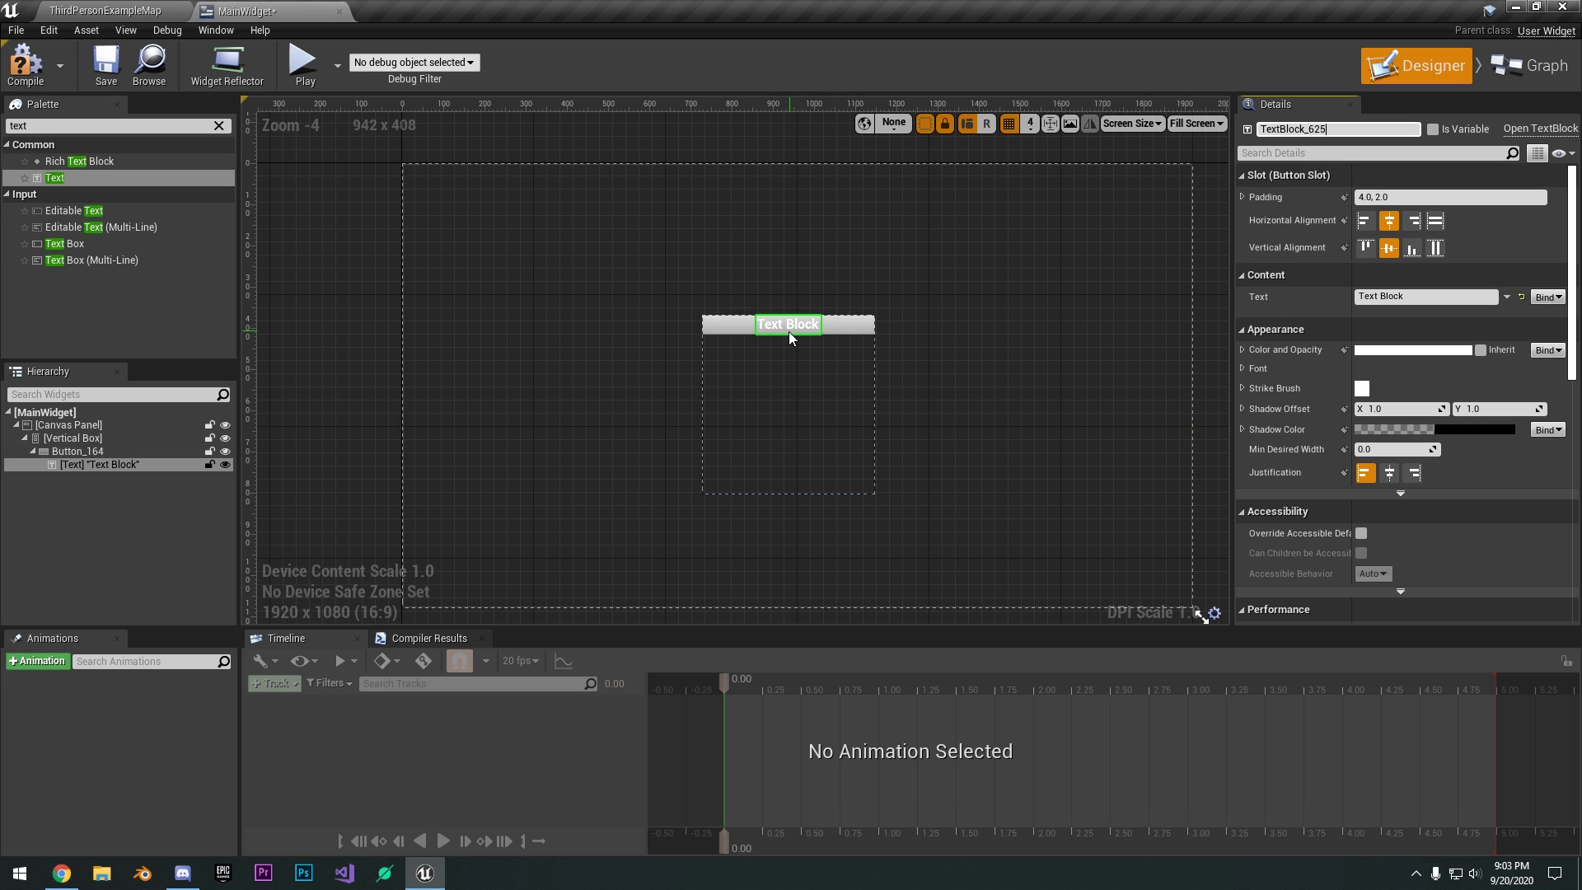
left_click(1401, 296)
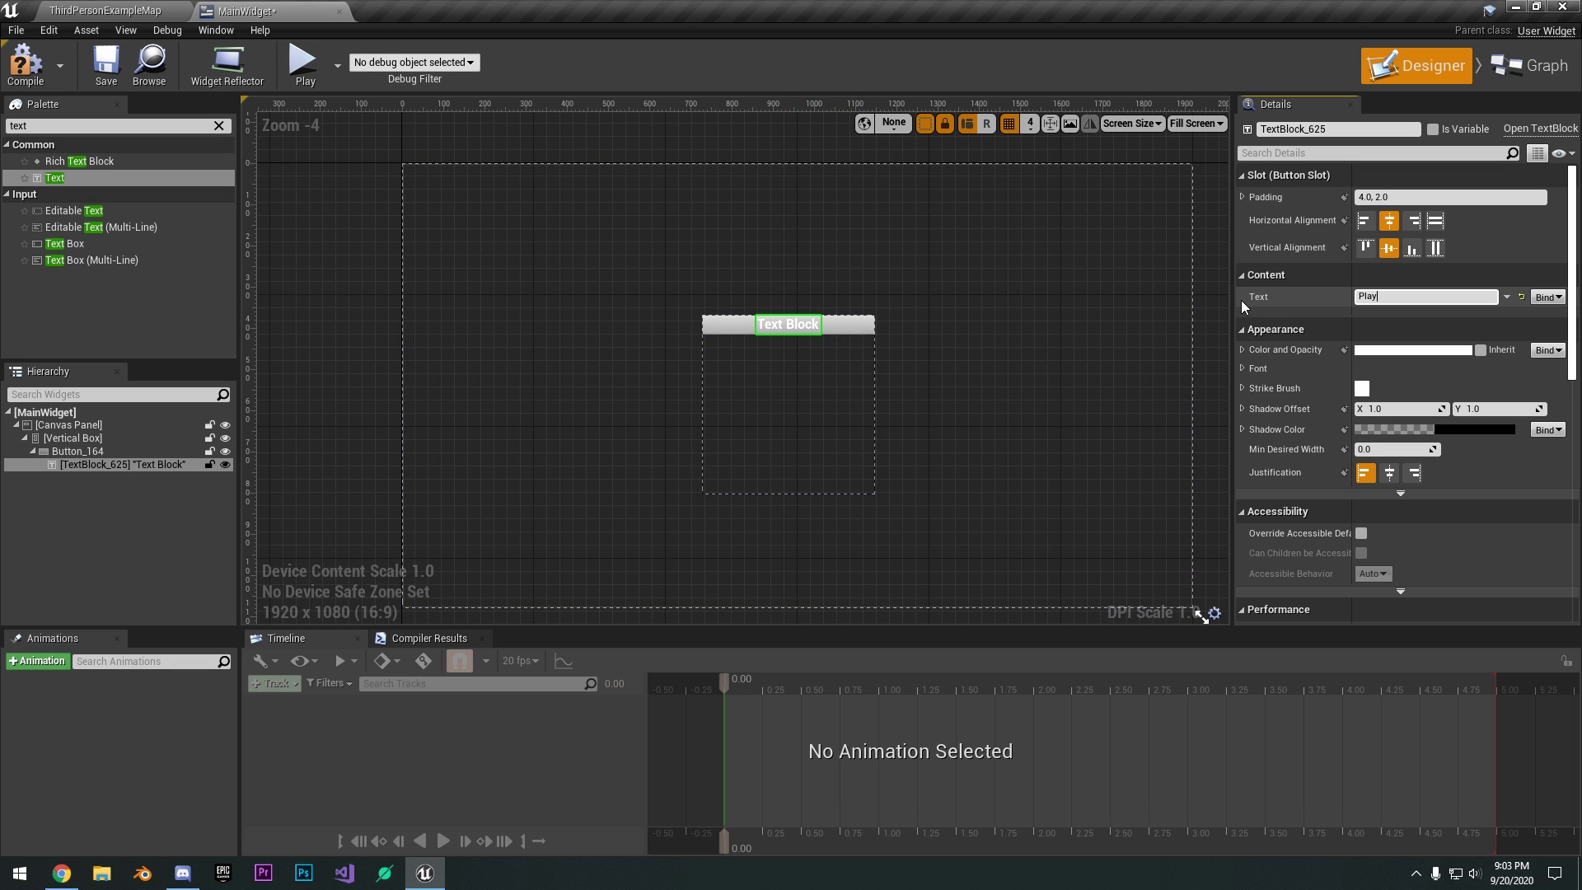
type("Play Game")
key("Return")
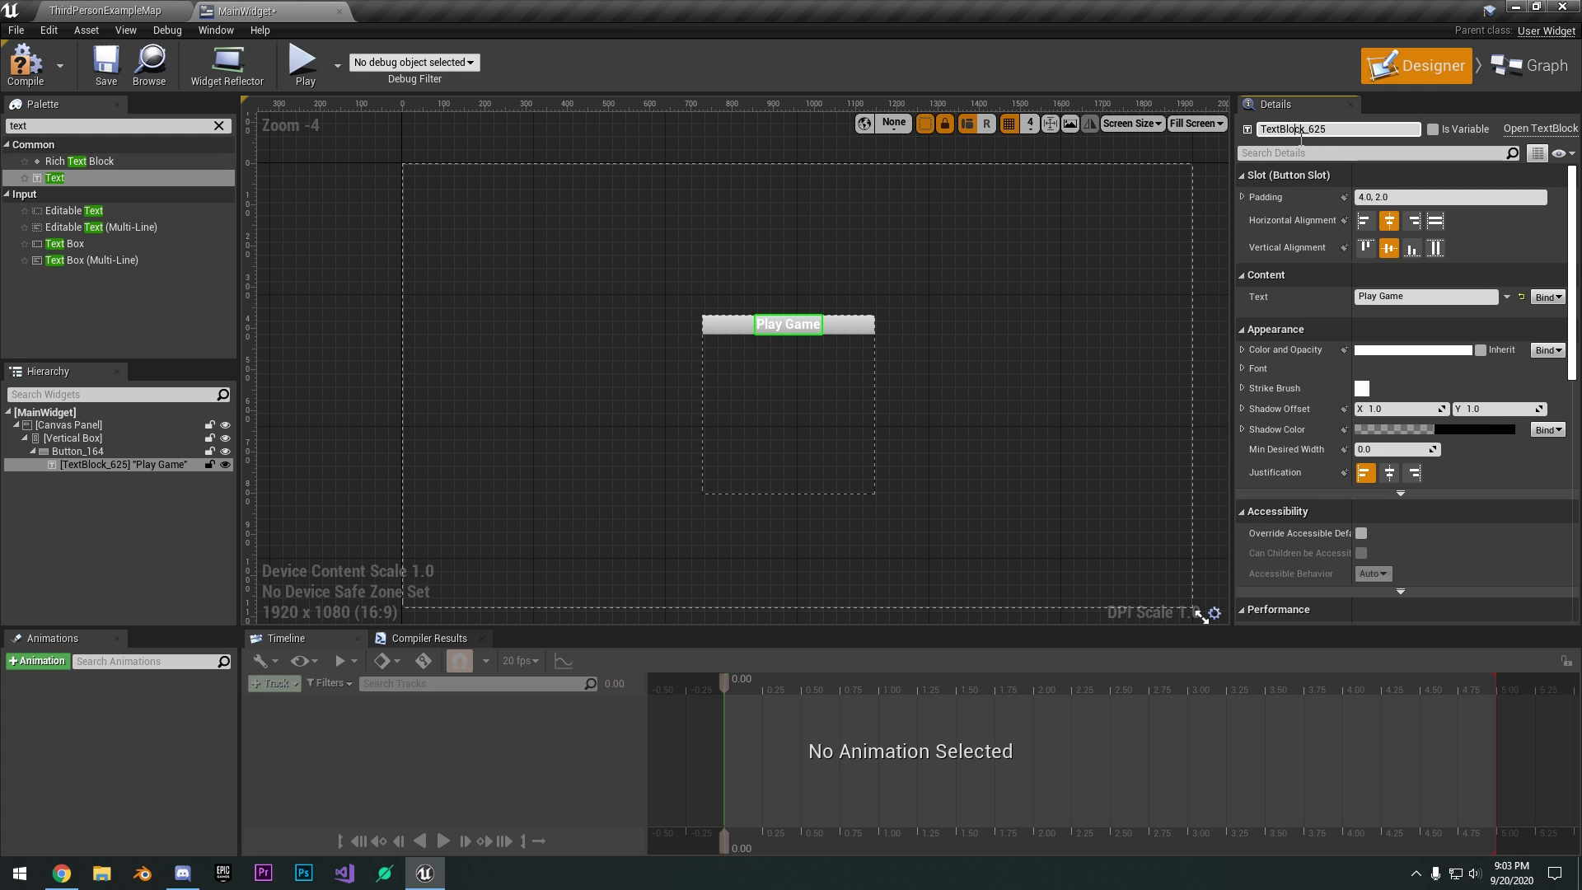
Rename the button's text widget as PlayGameTextBlock.
left_click(1378, 129)
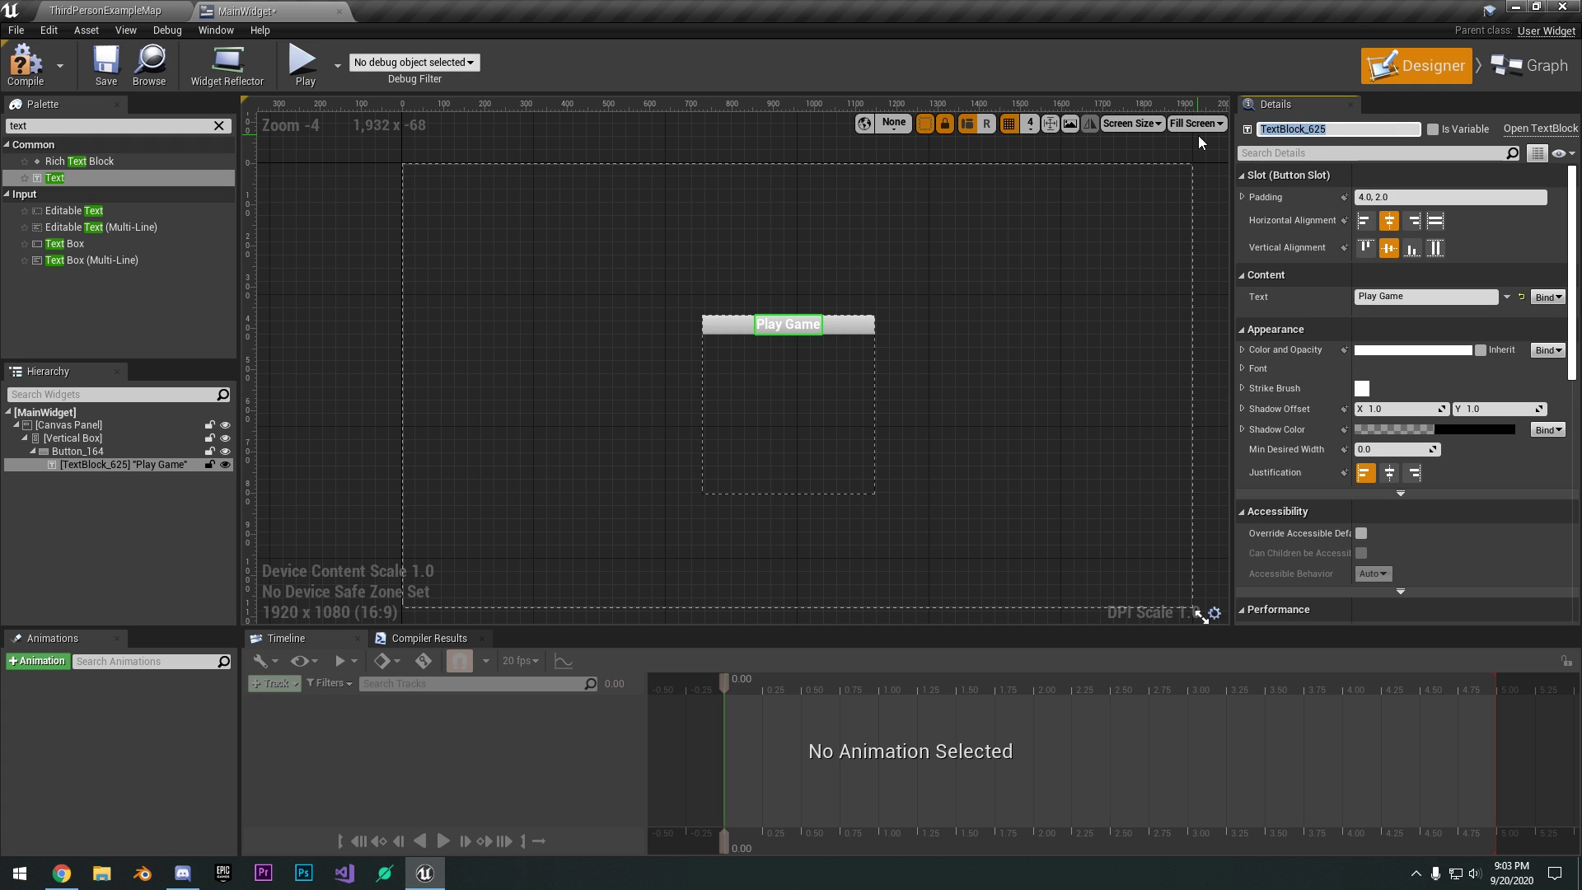
key("BackSpace")
type("ck")
key("Return")
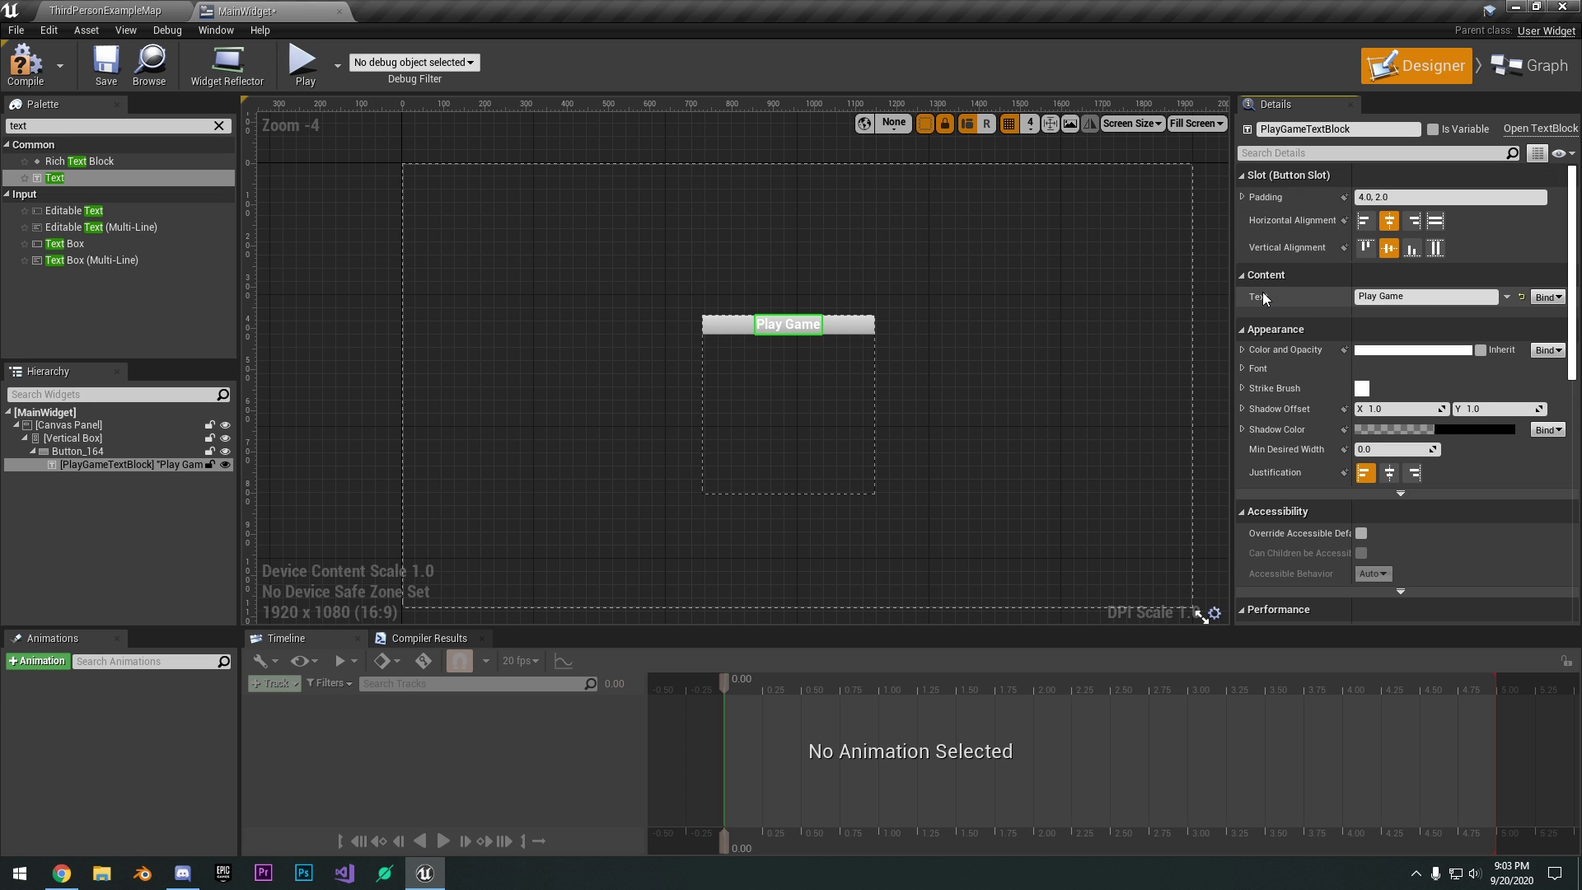
Rename the button that holds the Play Game text as PlayButton.
left_click(114, 458)
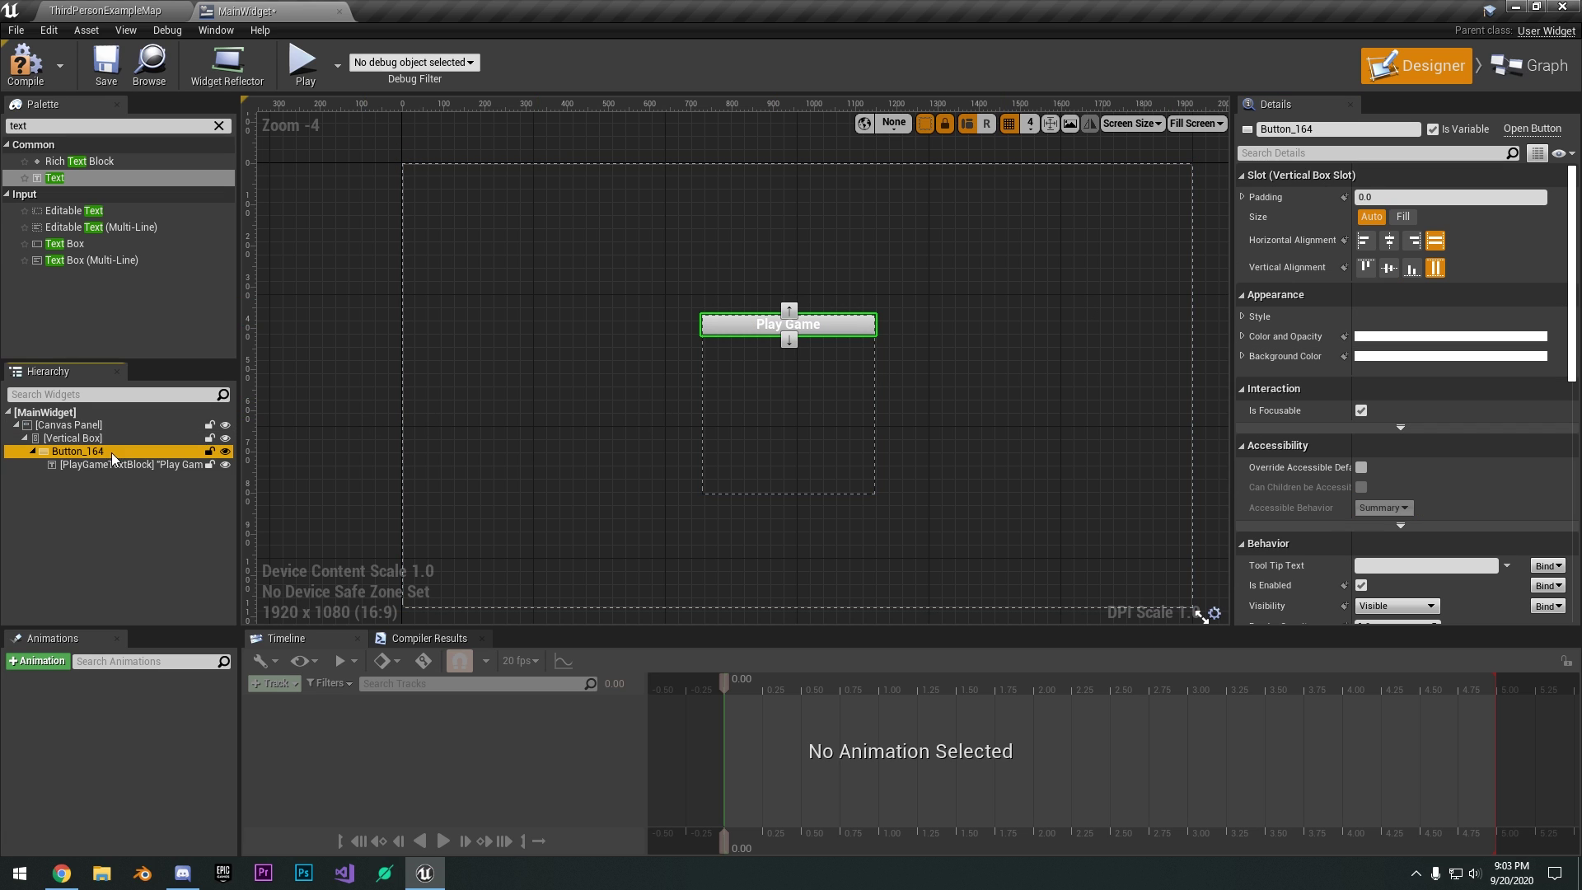
left_click_drag(1318, 132, 1296, 138)
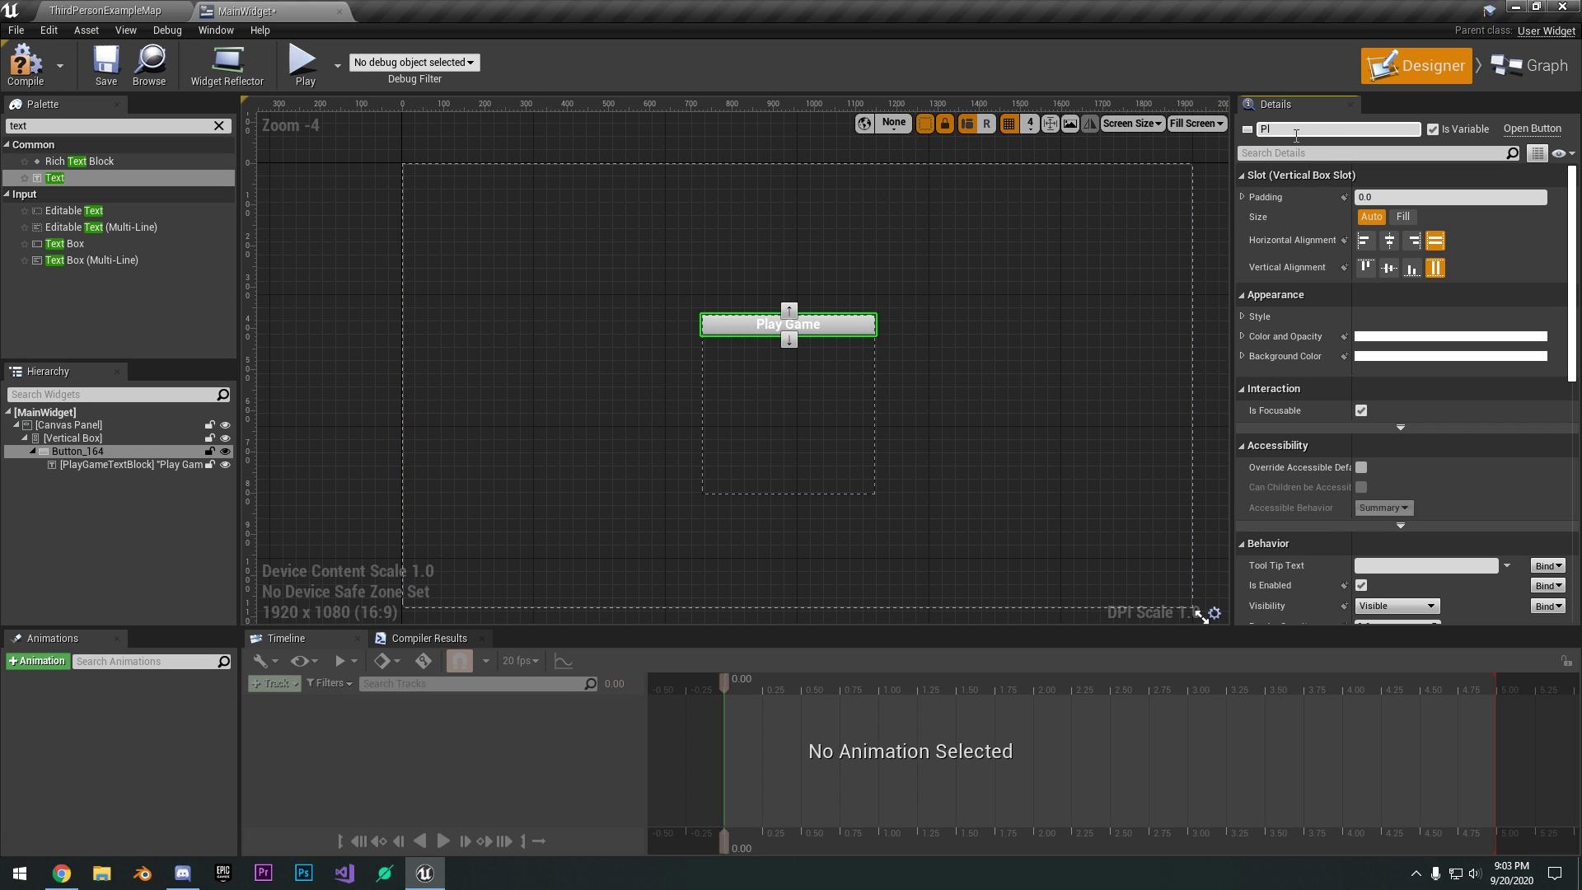
scroll(948, 308, "up", 2)
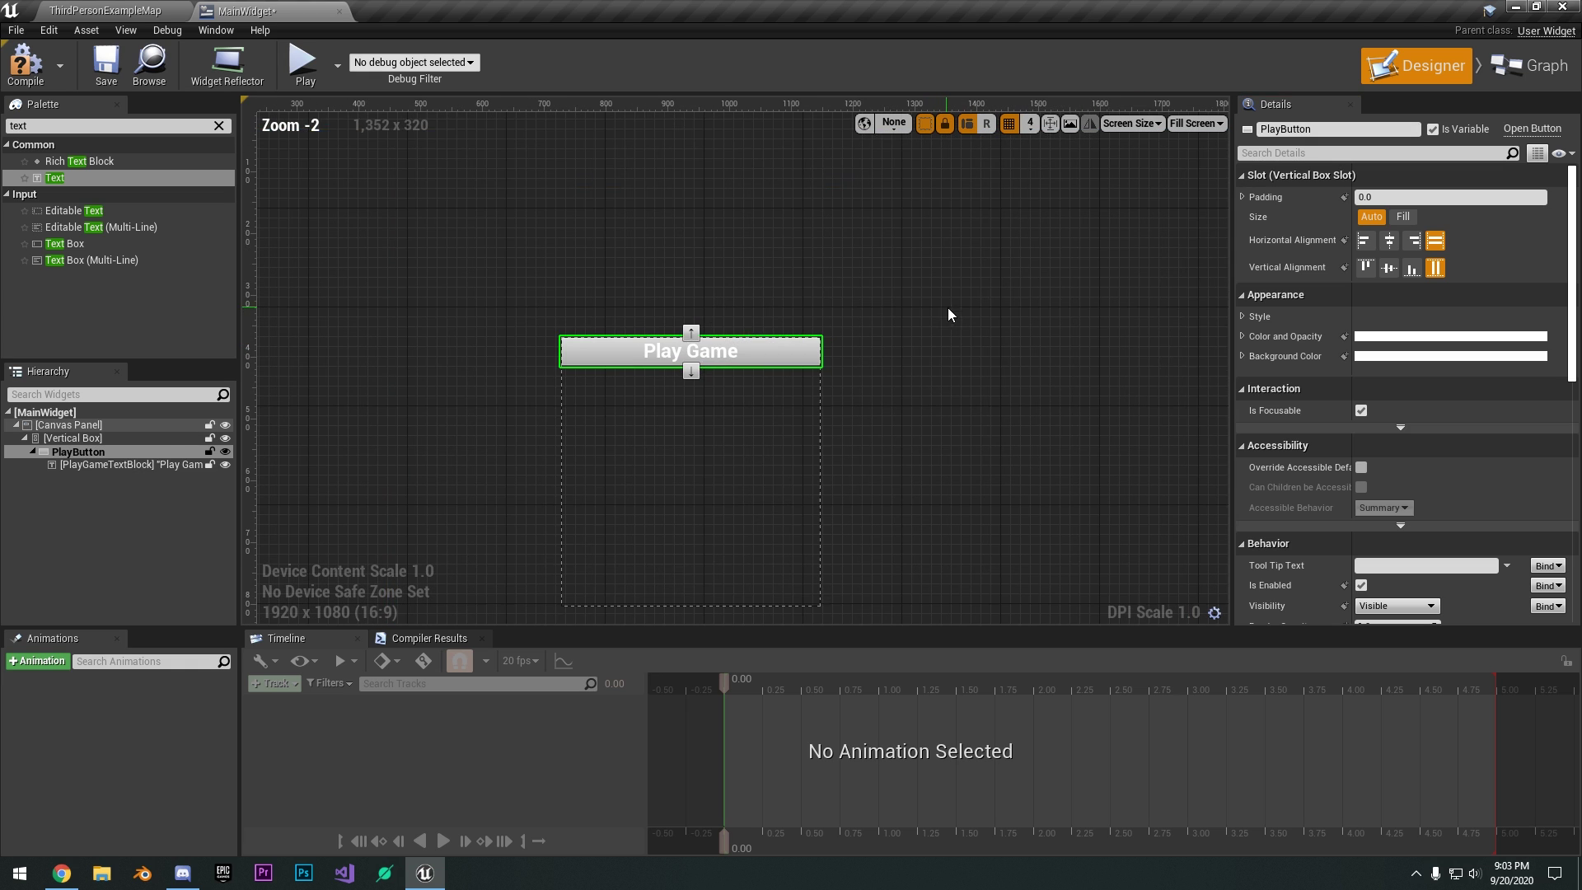
Copy PlayButton with its text and paste three copies into the Vertical Box.
right_click(102, 453)
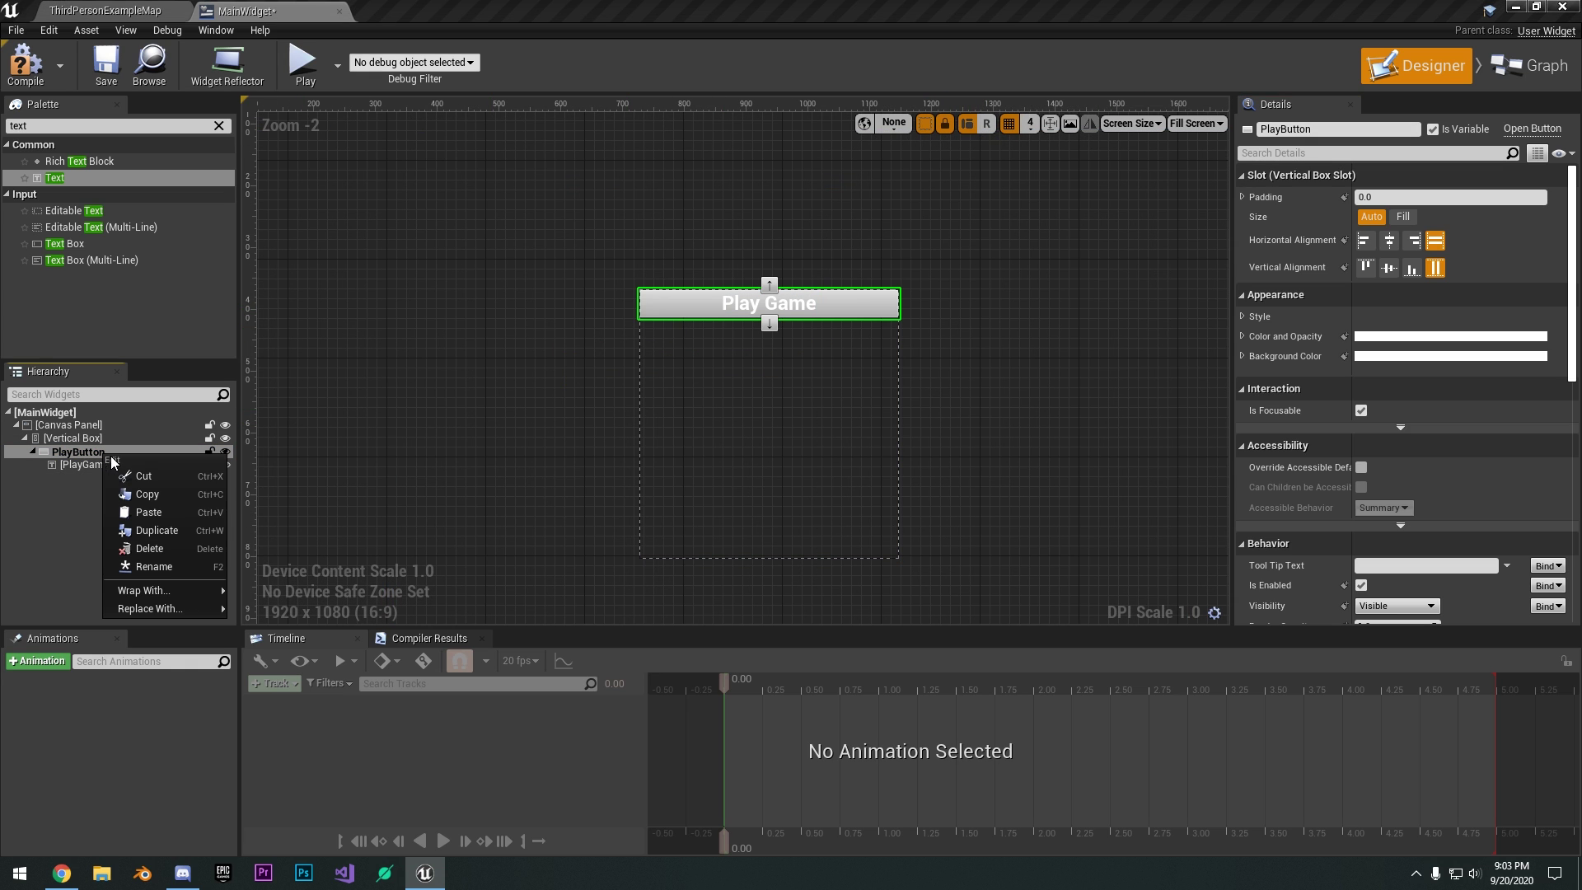
left_click(161, 495)
right_click(96, 438)
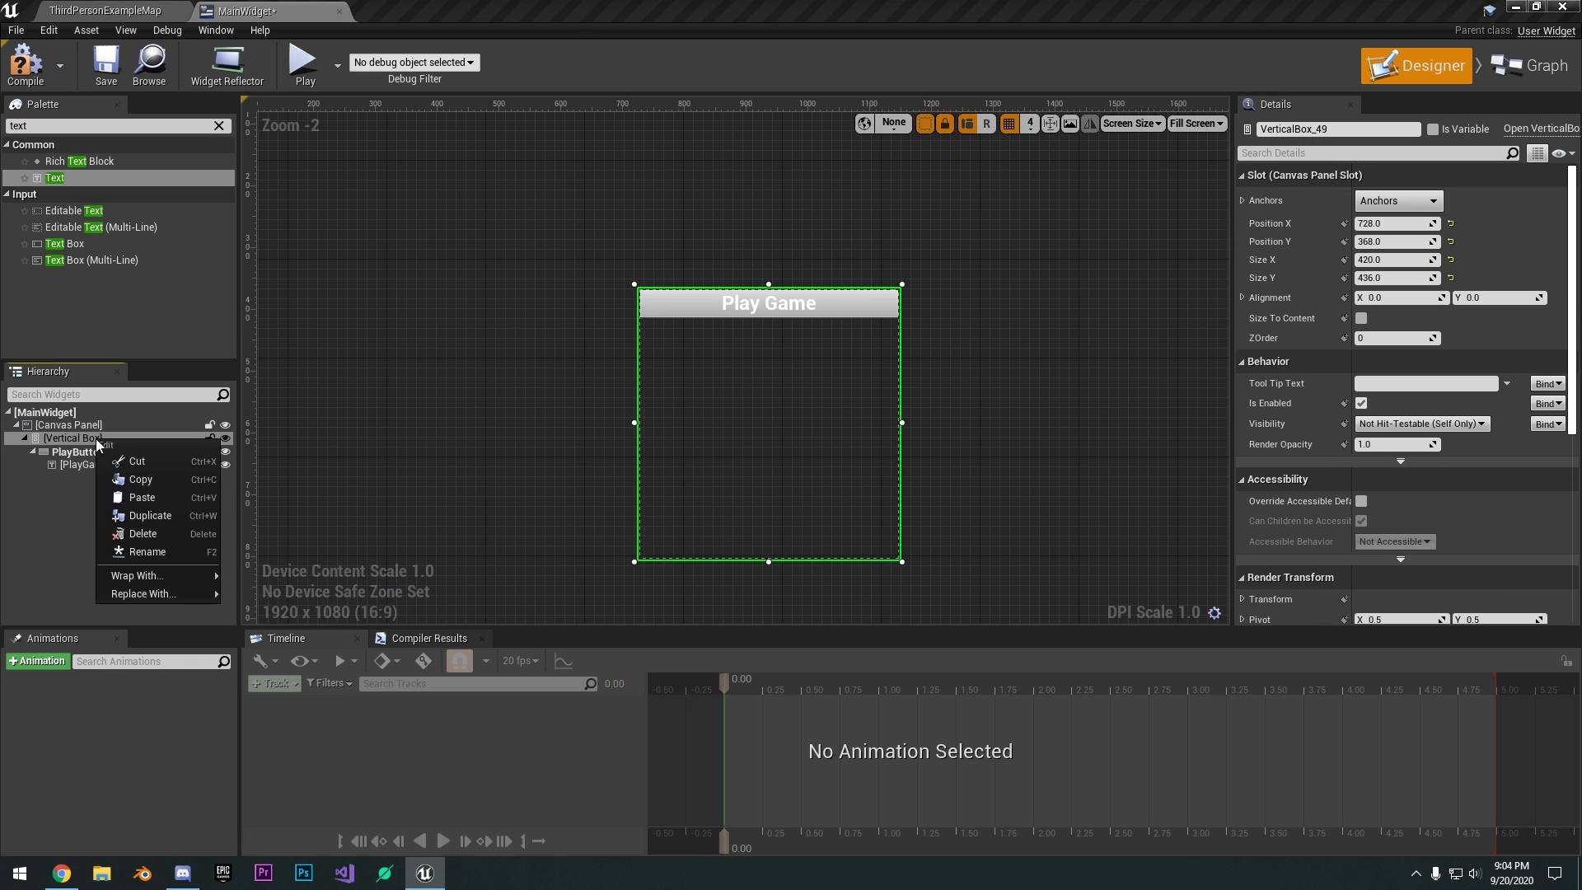
left_click(163, 492)
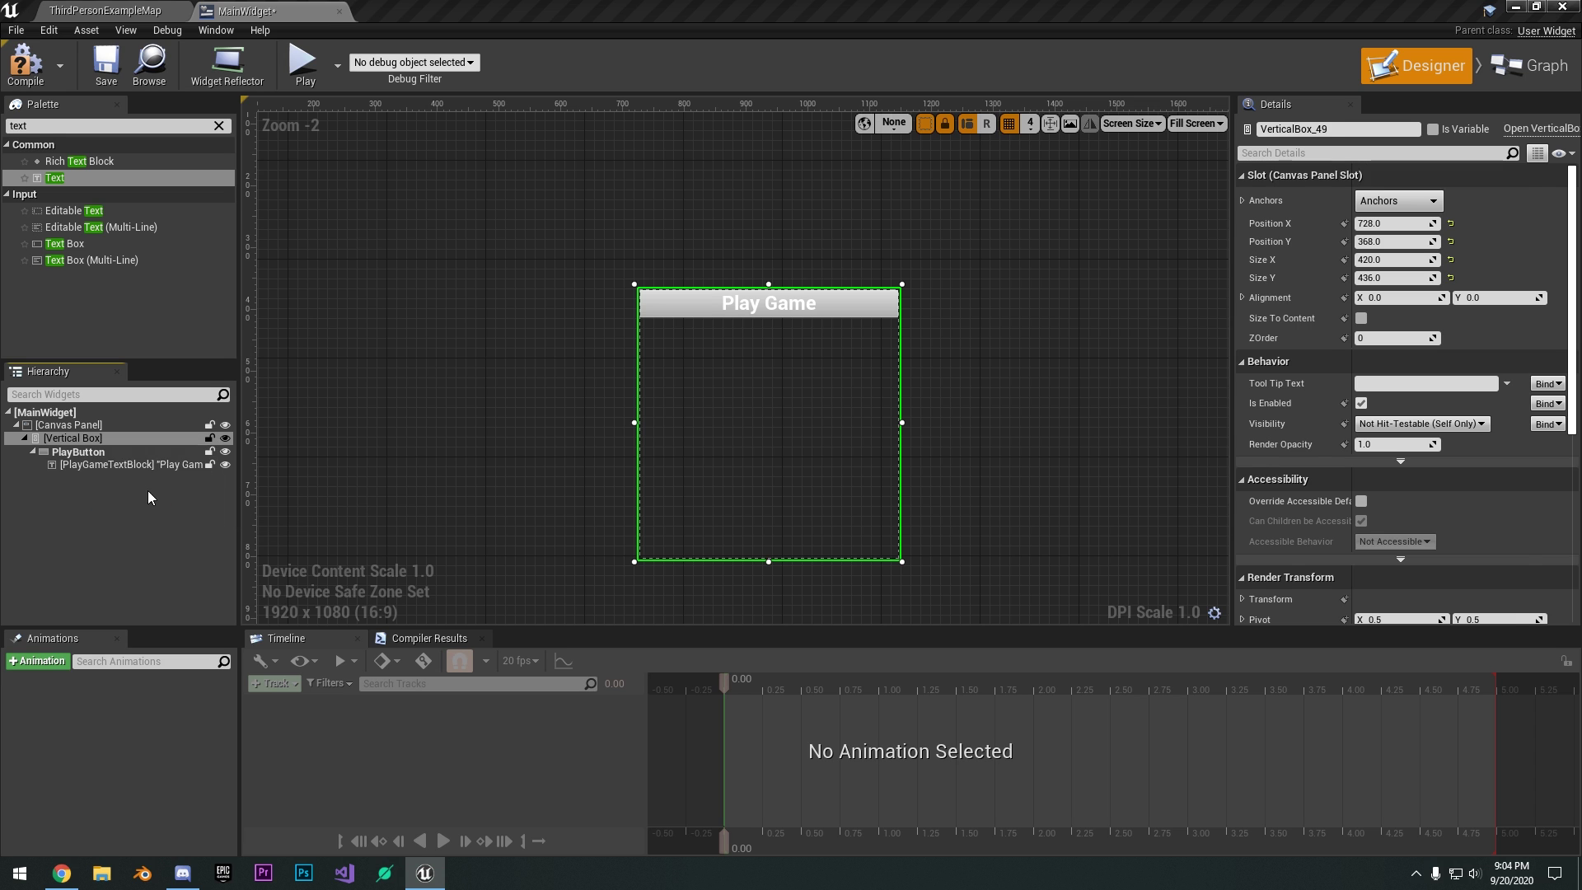
right_click(106, 438)
left_click(164, 498)
right_click(112, 443)
left_click(165, 522)
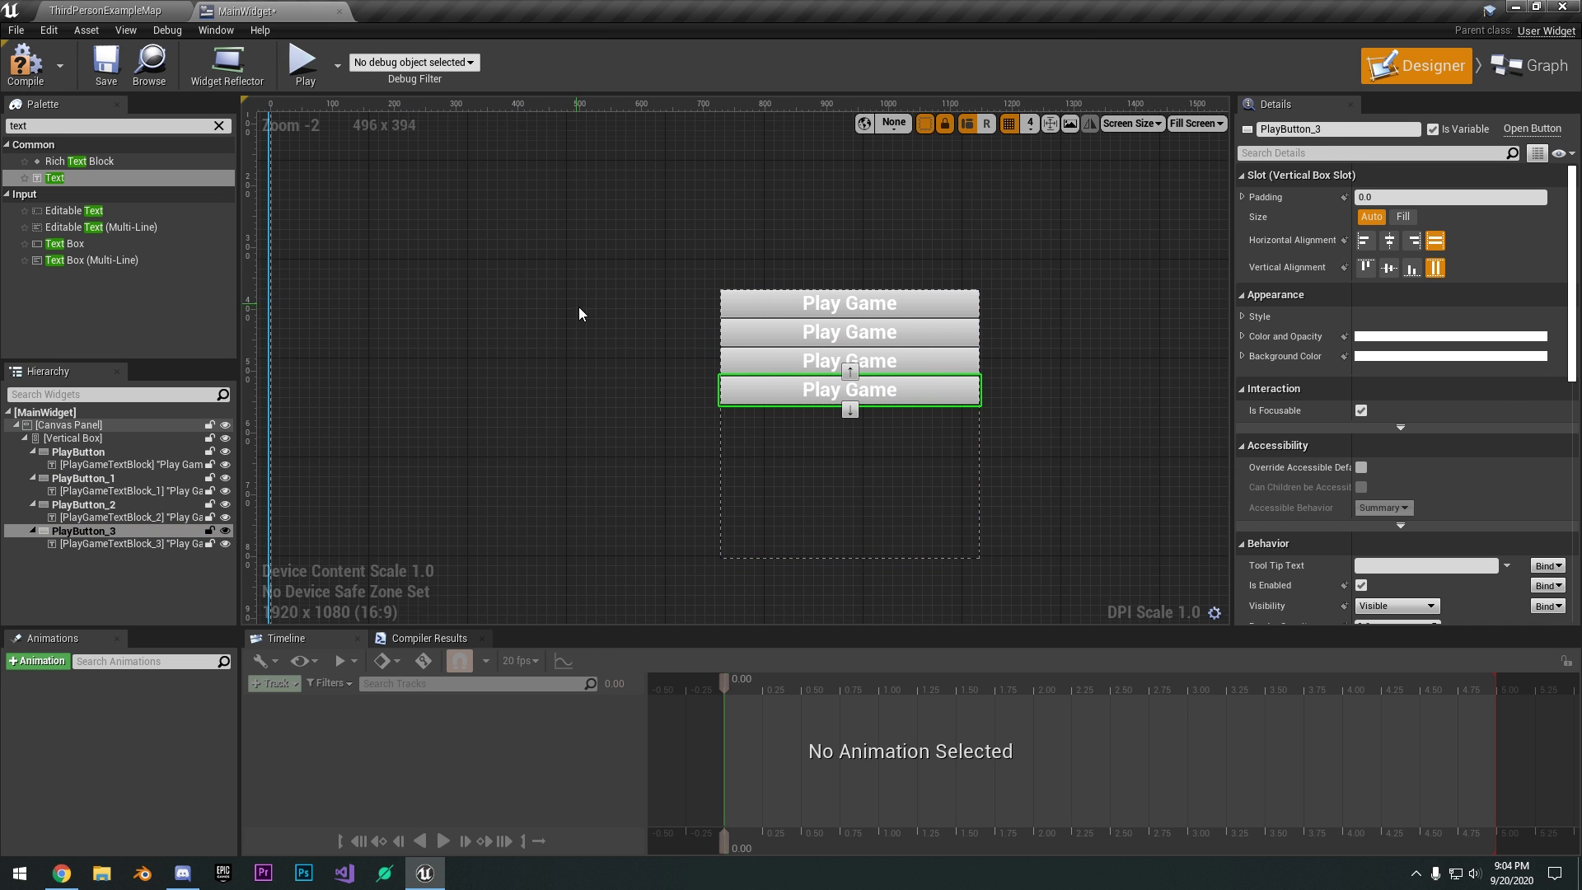
Rename the second button in the Vertical Box as HostGameButton.
left_click(82, 478)
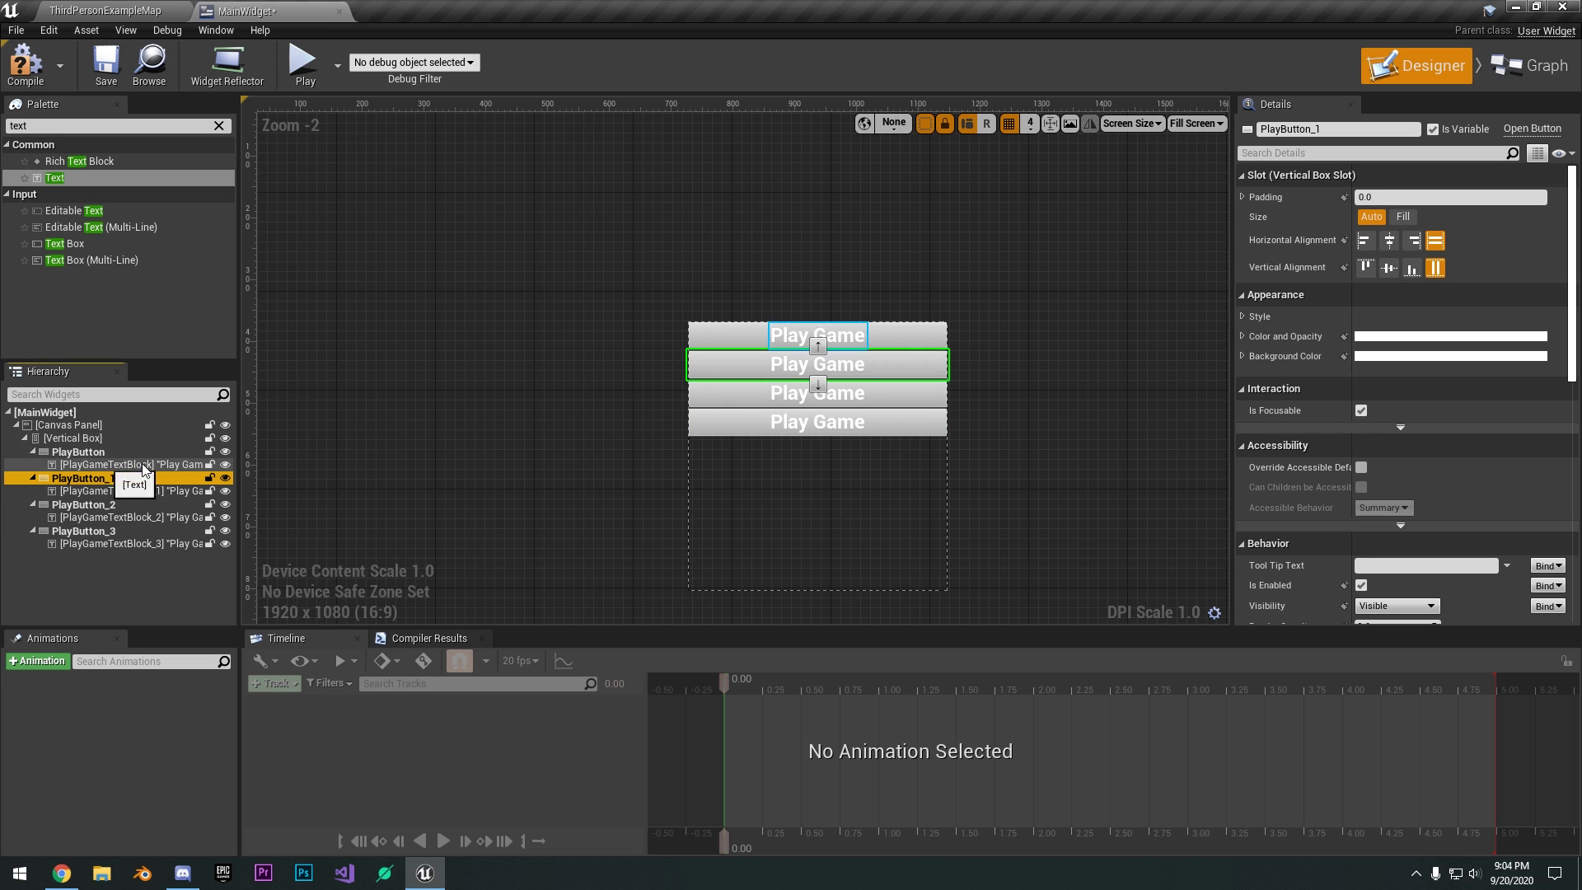
left_click(1337, 129)
type("Host Game")
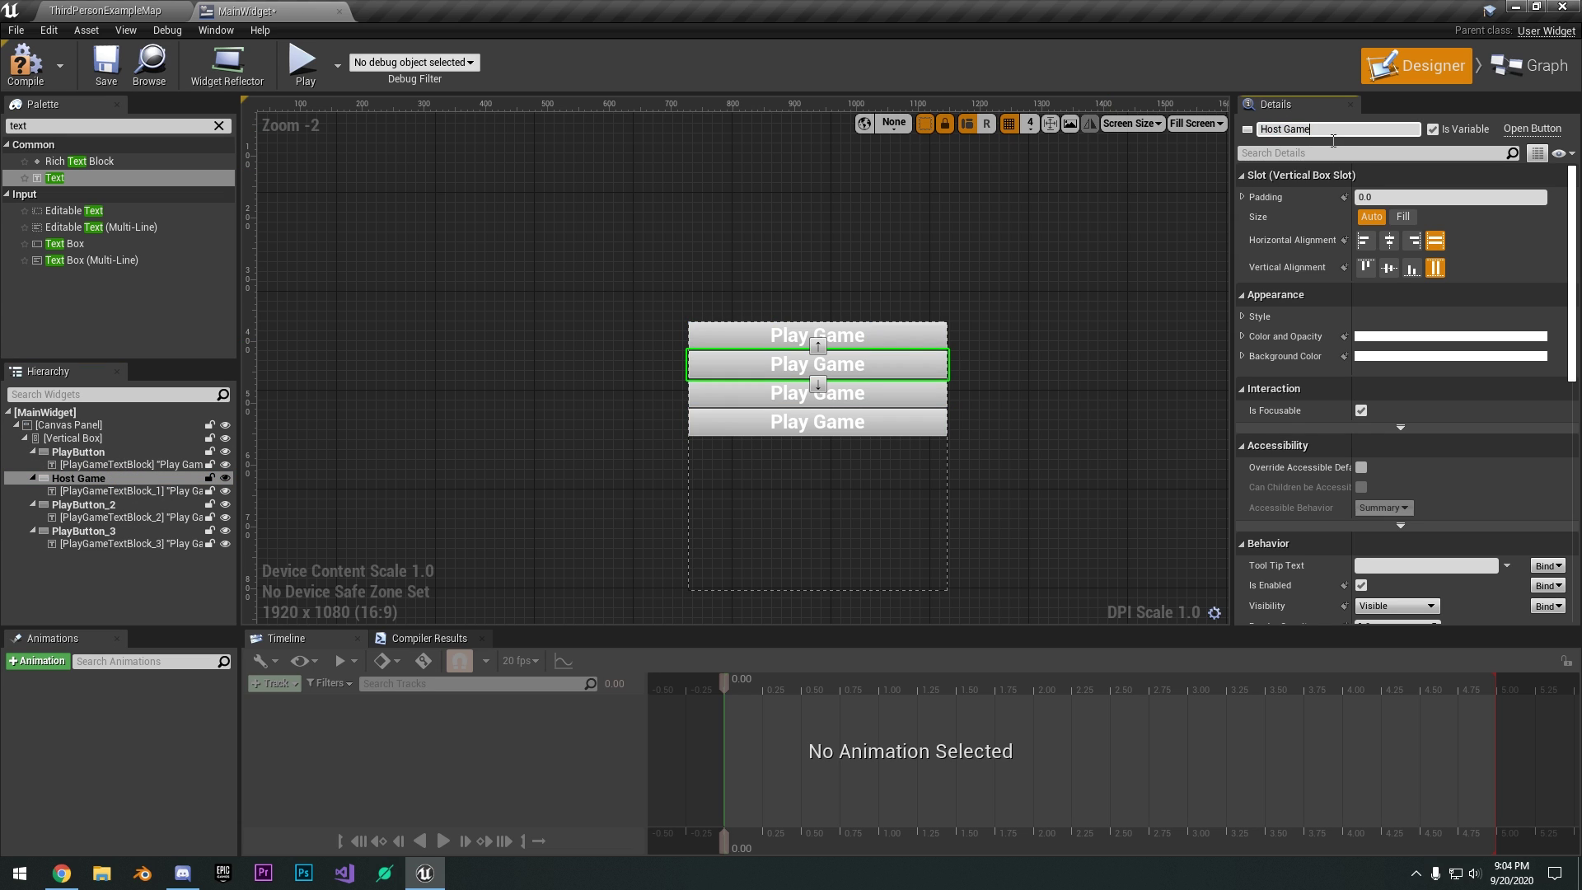
key("ctrl+a")
type("HostGameButton")
key("Return")
Set the text displayed inside HostGameButton to "Host Game".
left_click(188, 492)
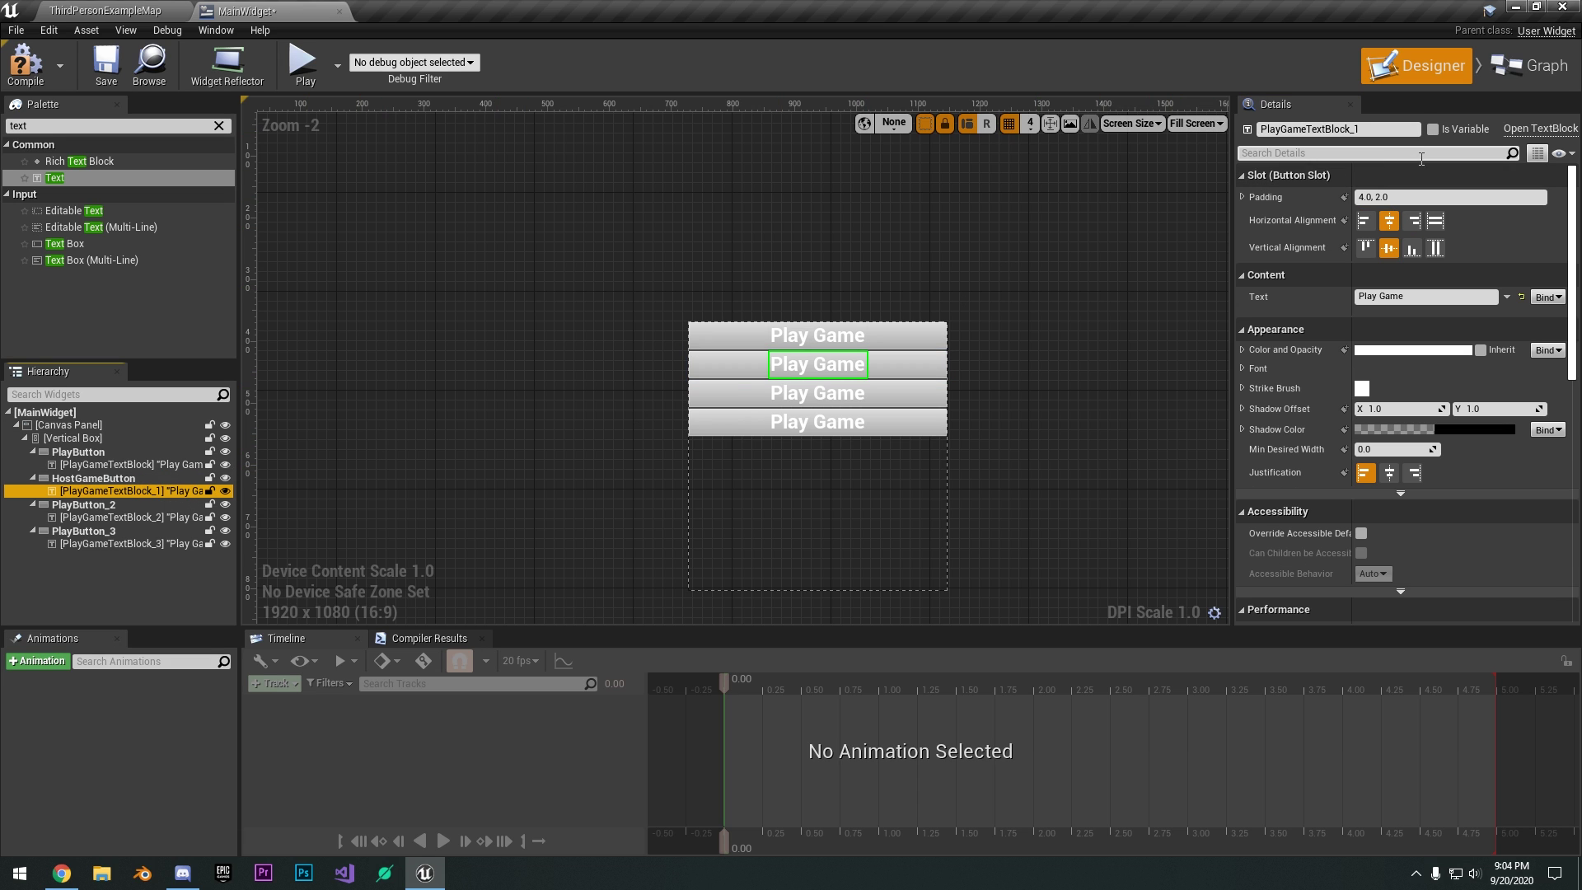
left_click(1385, 132)
left_click(1434, 297)
left_click_drag(1434, 297, 1270, 292)
type("Host G")
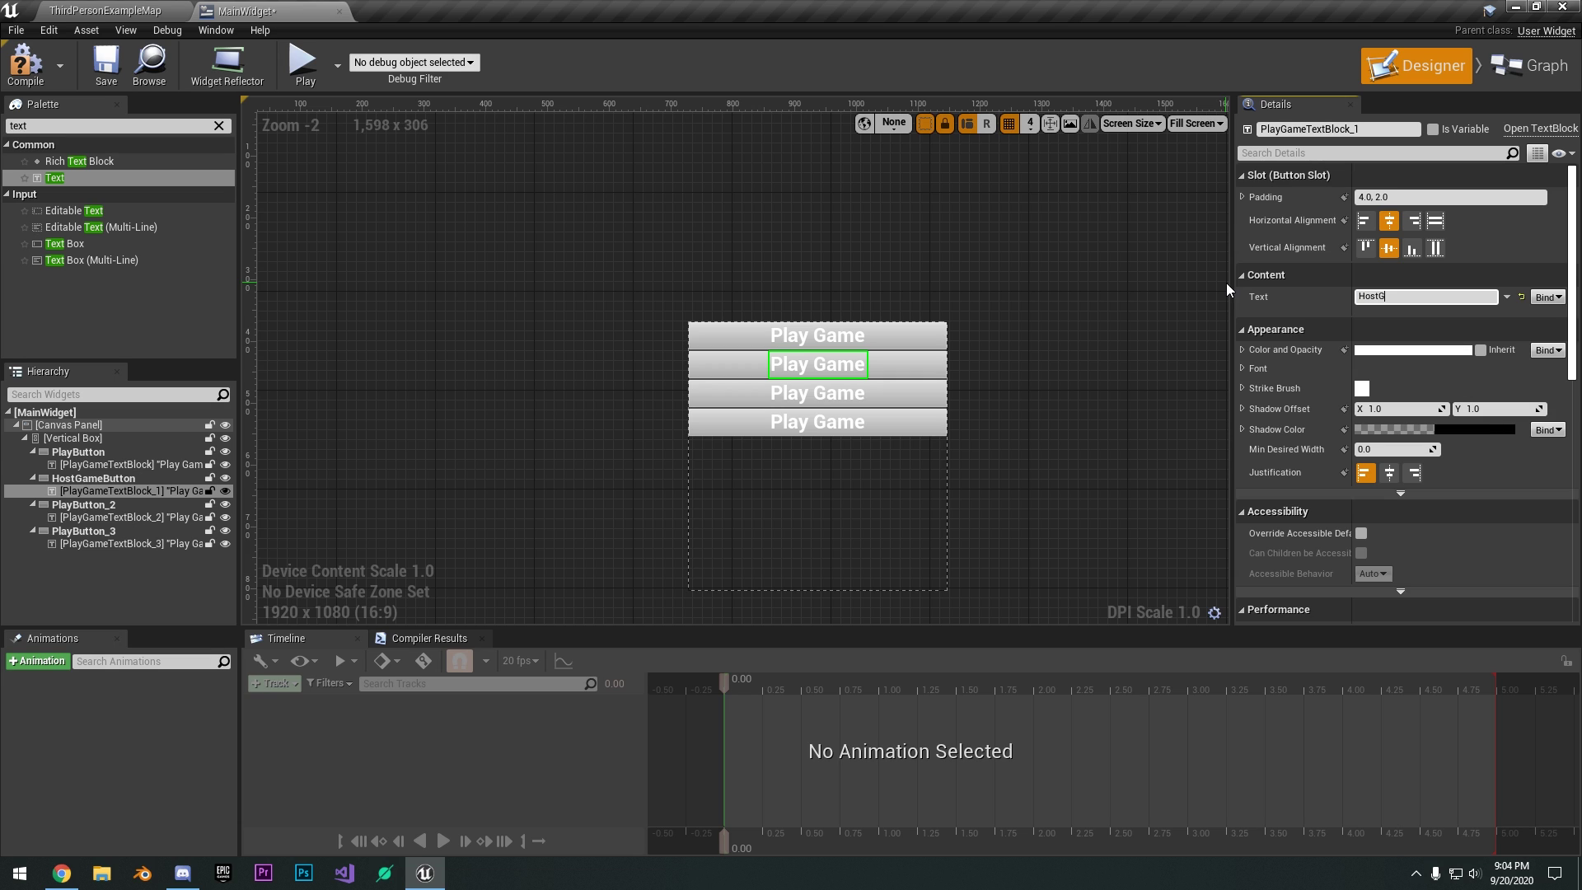
type("ame")
key("Return")
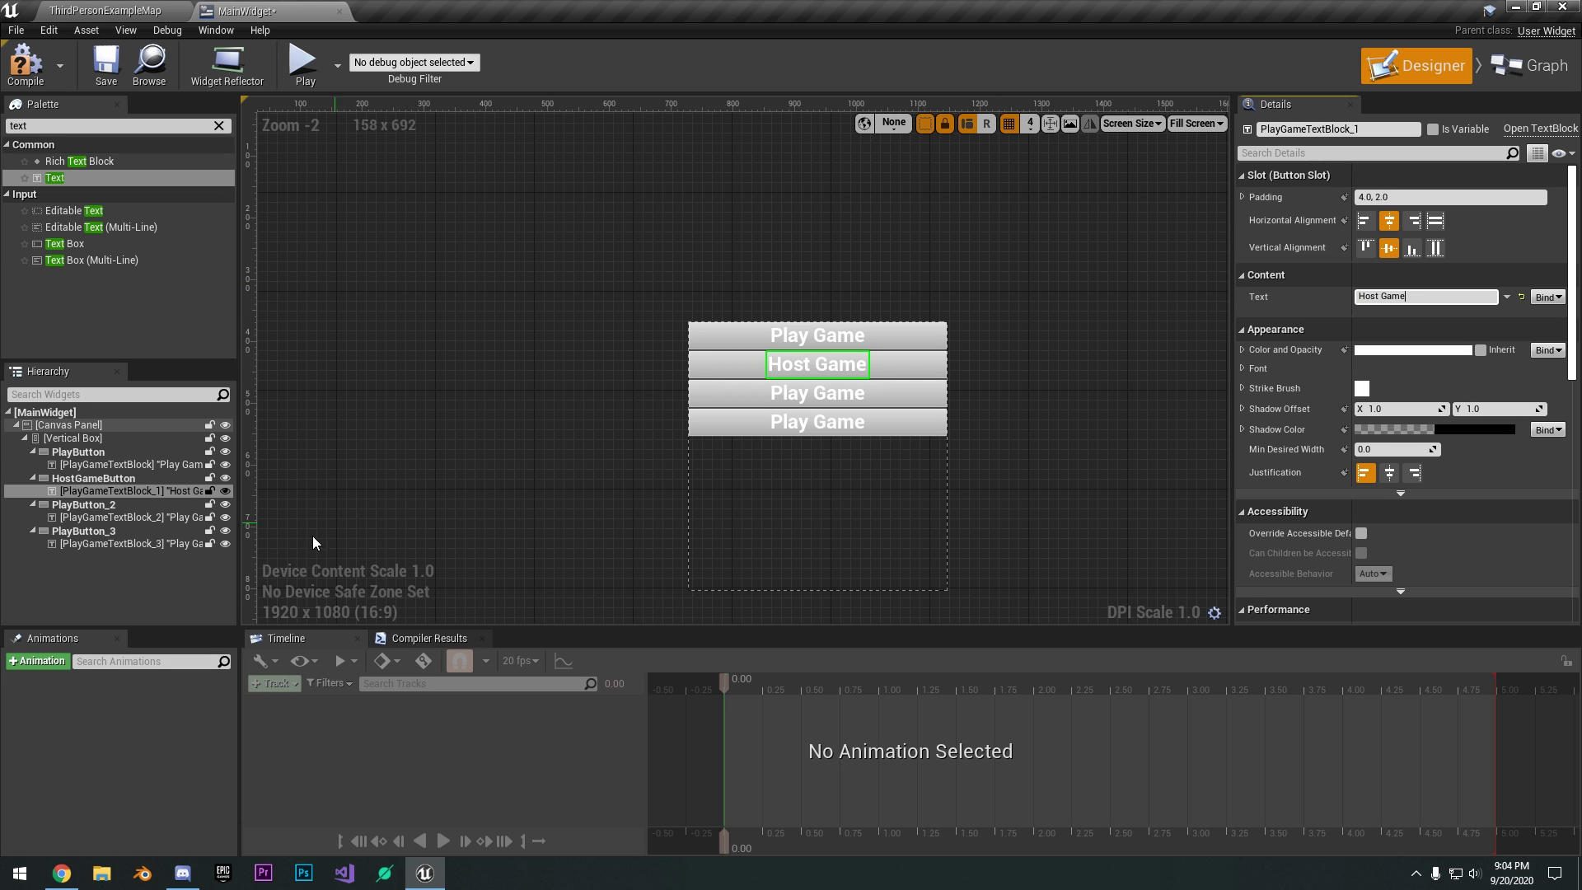
Rename the third button as OptionsButton and set its displayed text to "Options".
left_click(82, 506)
left_click(1336, 134)
type("OptionsButton")
key("Return")
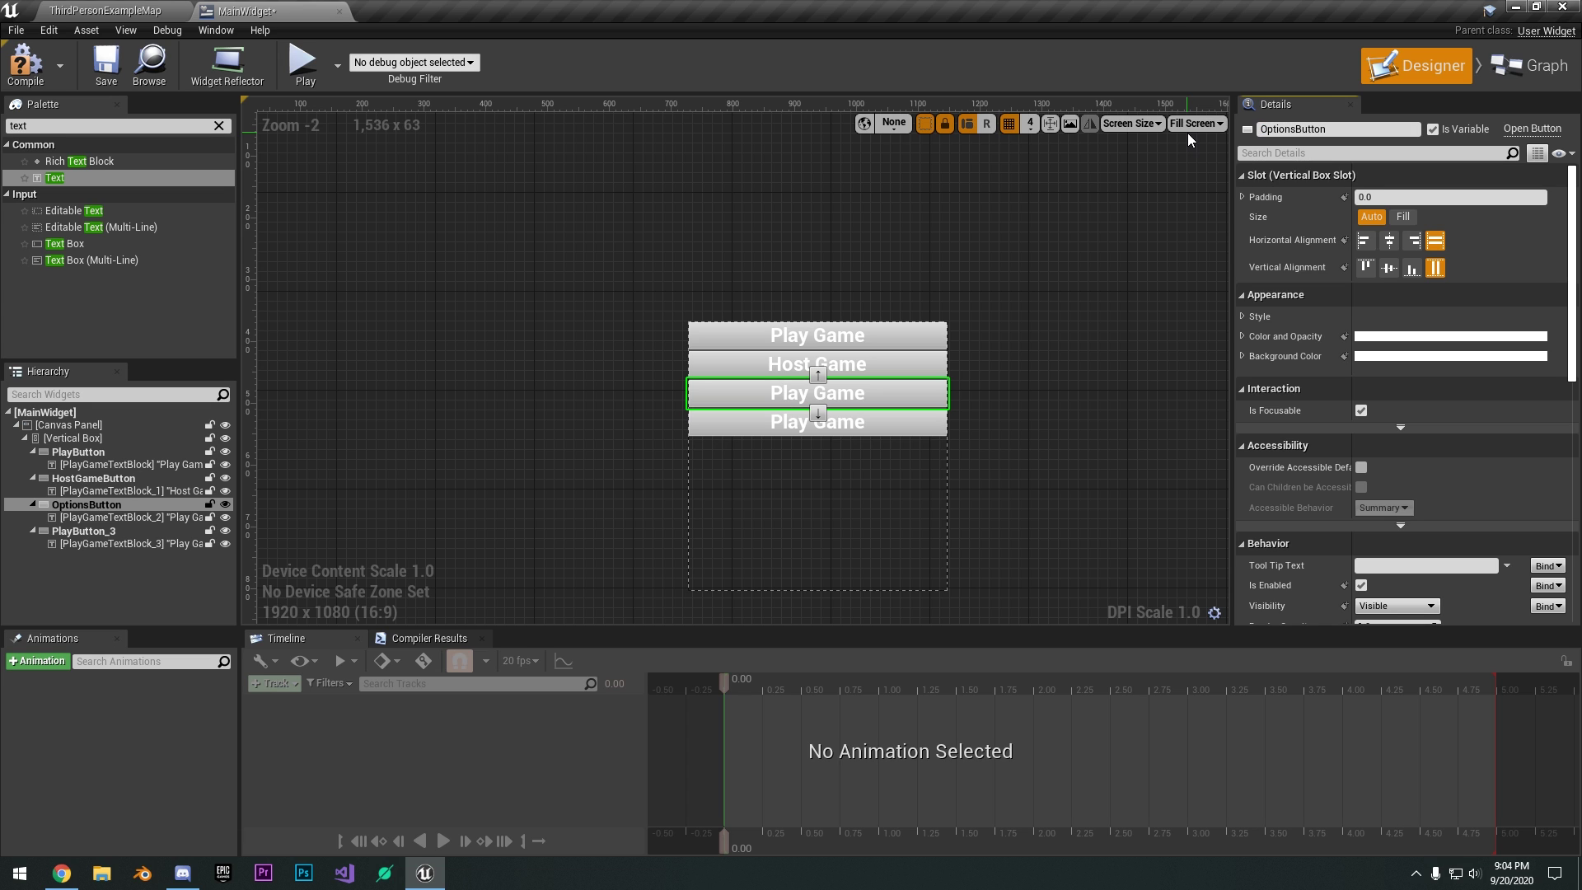
left_click(123, 518)
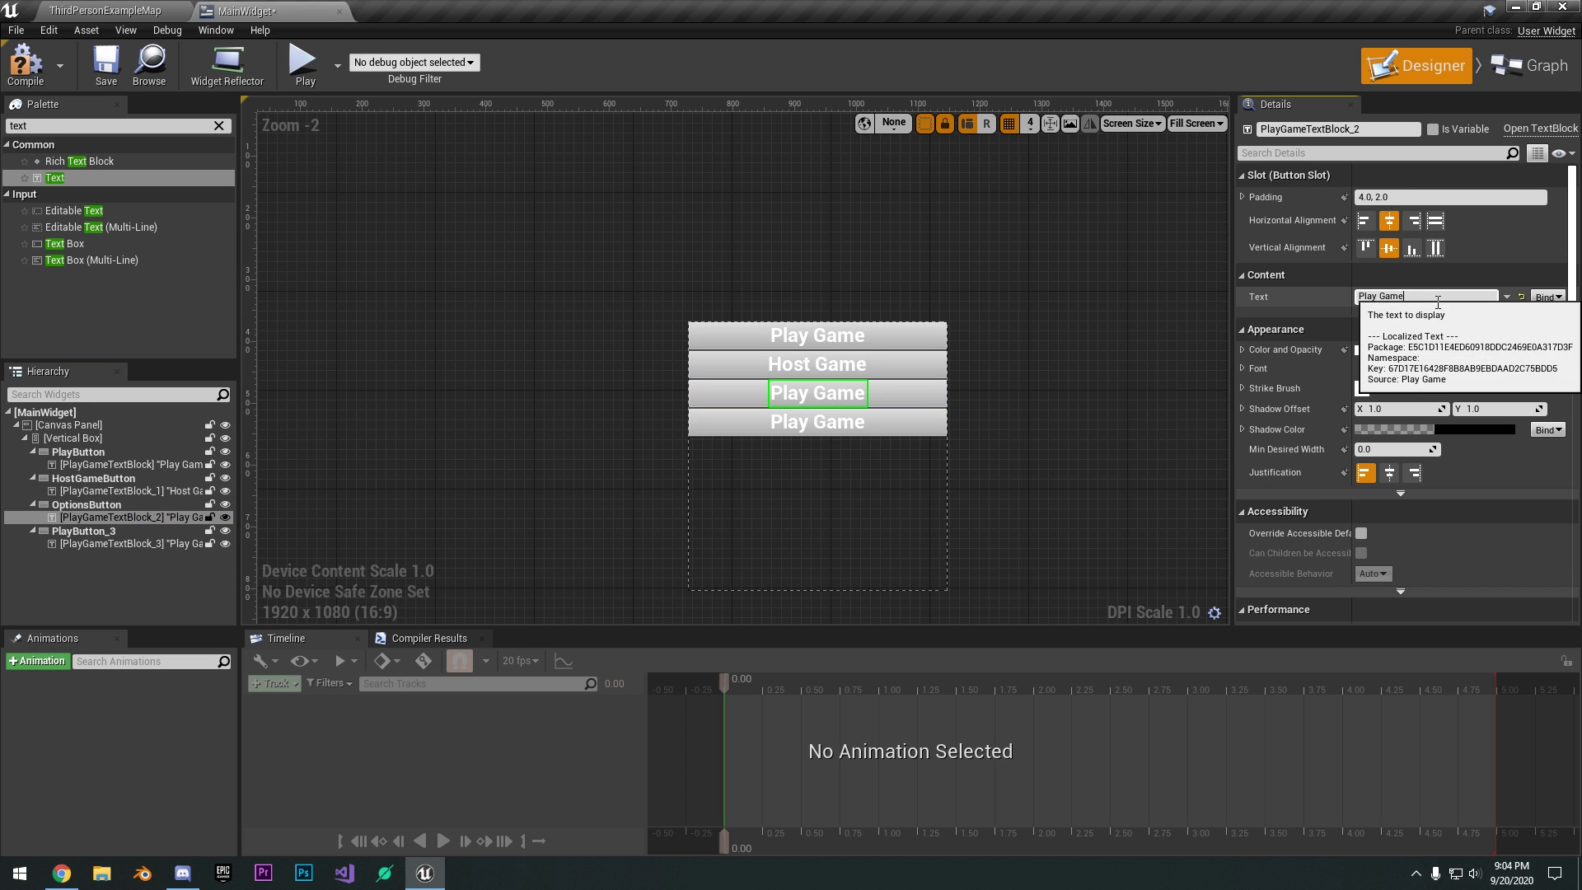
left_click(1438, 304)
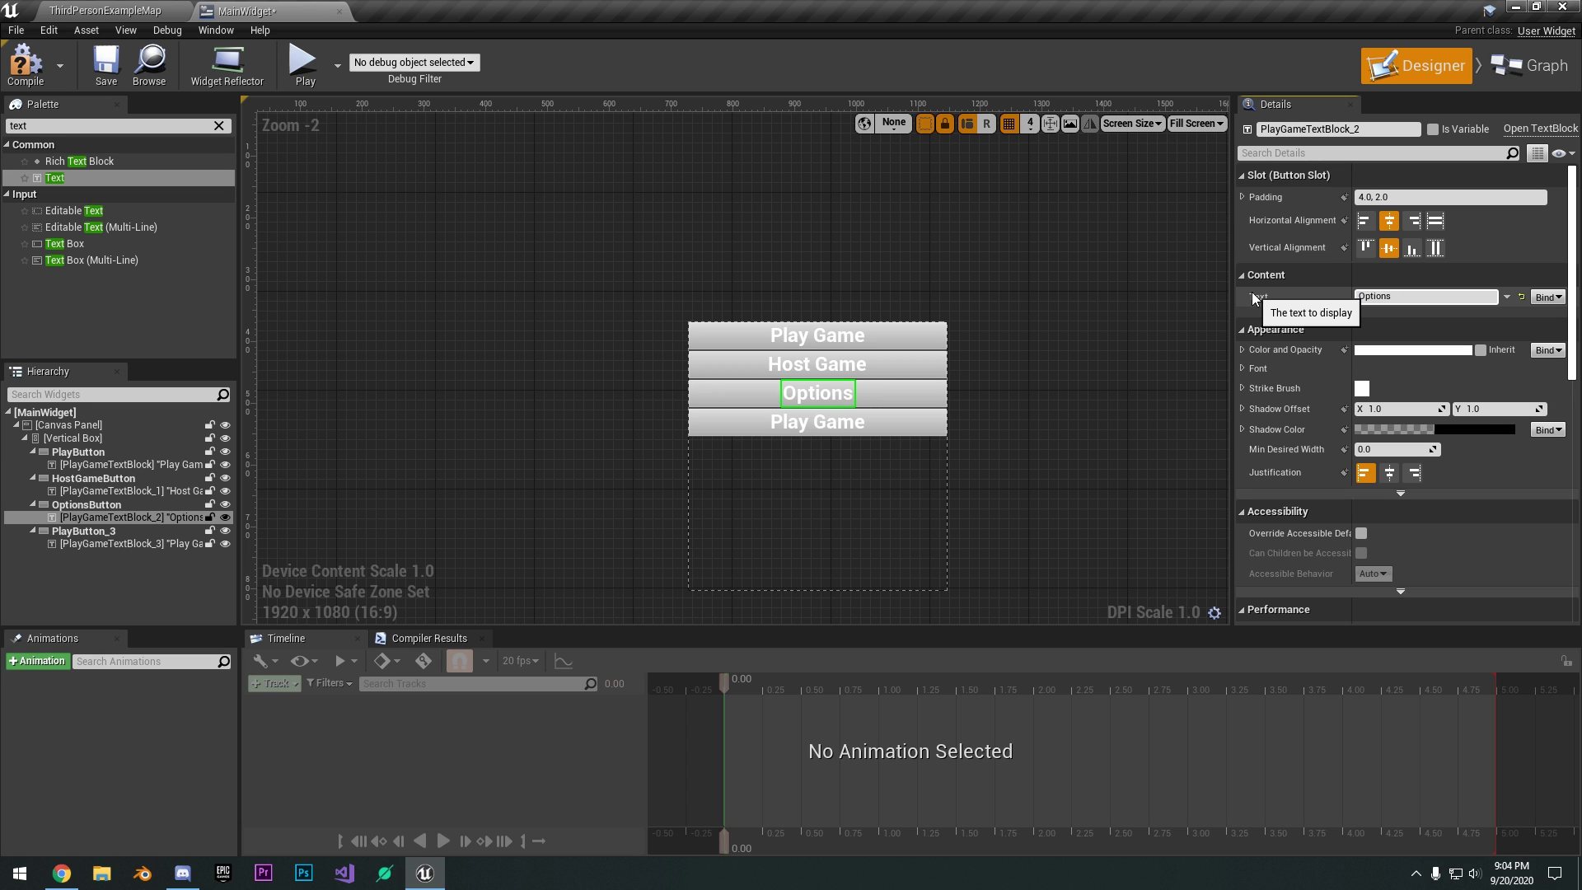
Rename the fourth button as QuitGameButton and set its displayed text to "Quit Game".
left_click(83, 531)
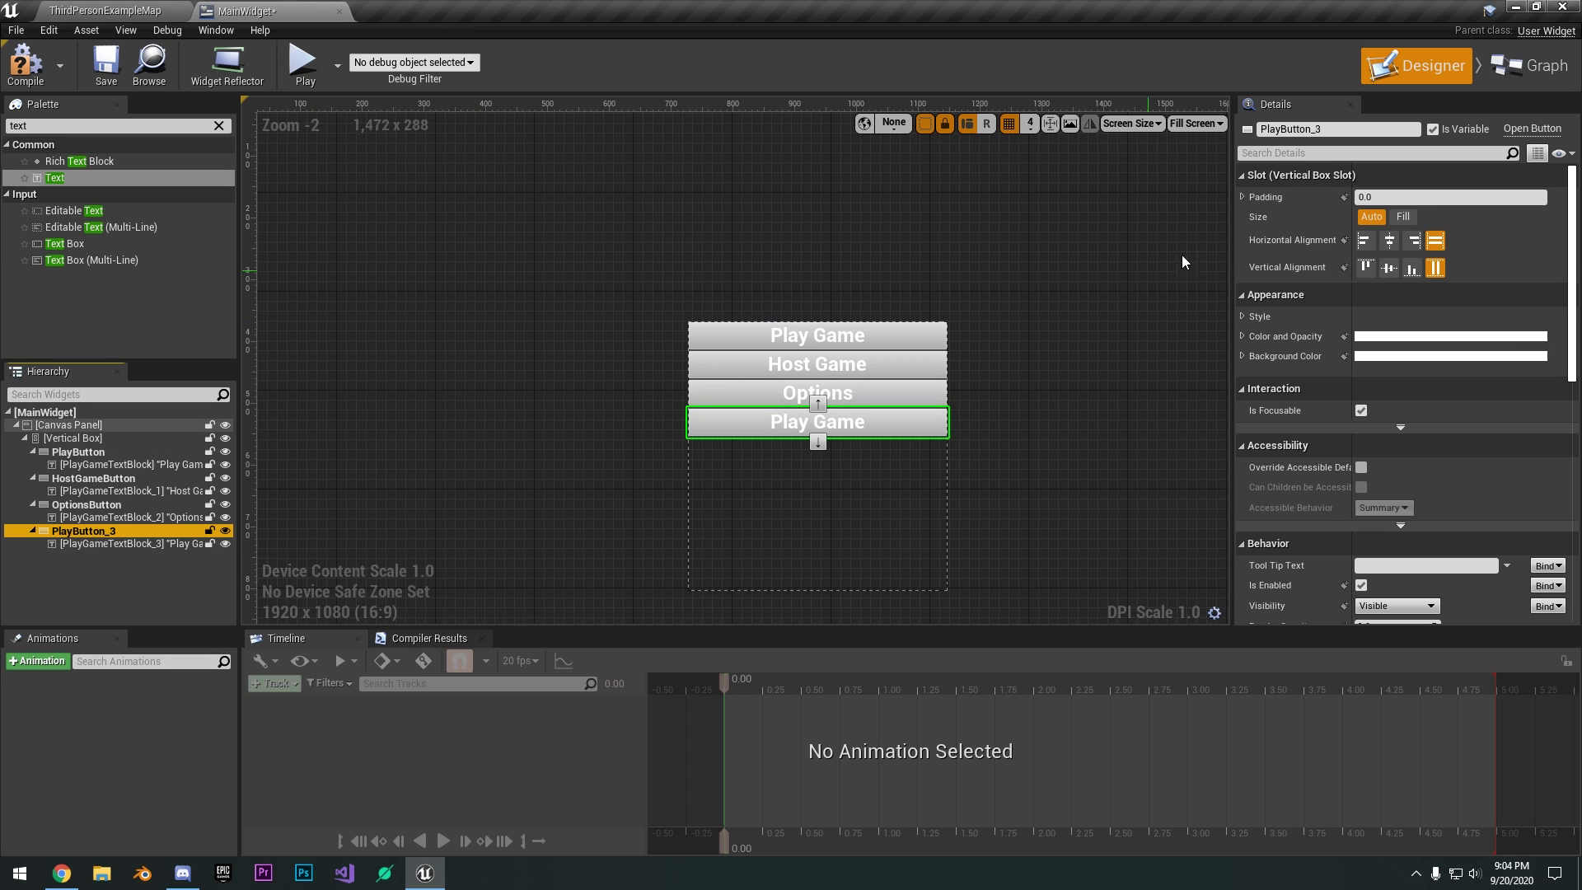
key("F2")
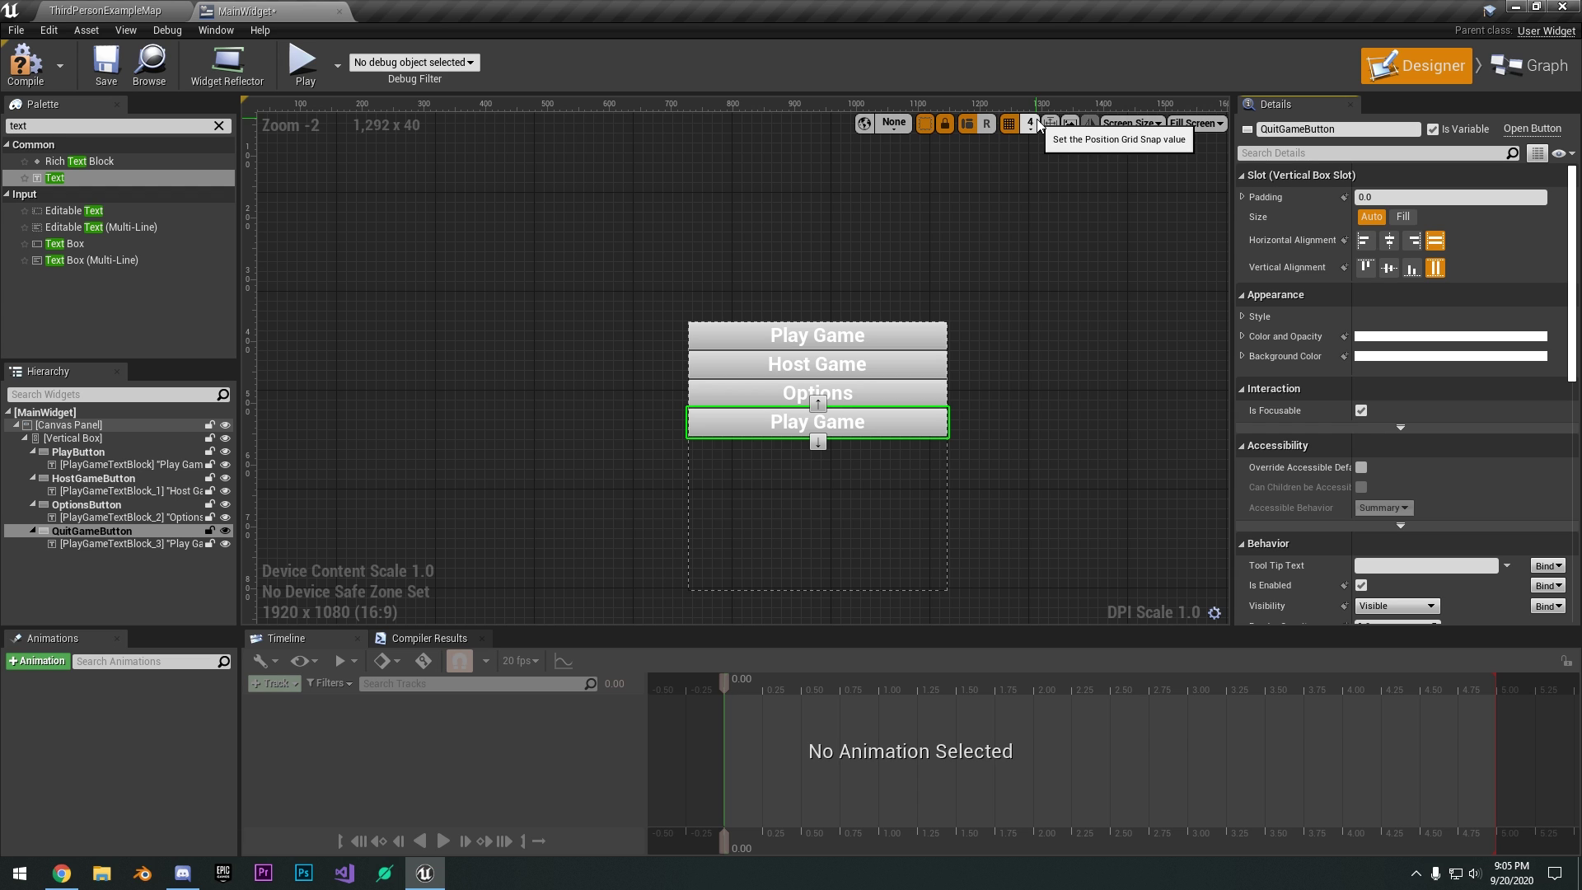
left_click(111, 544)
left_click(1393, 299)
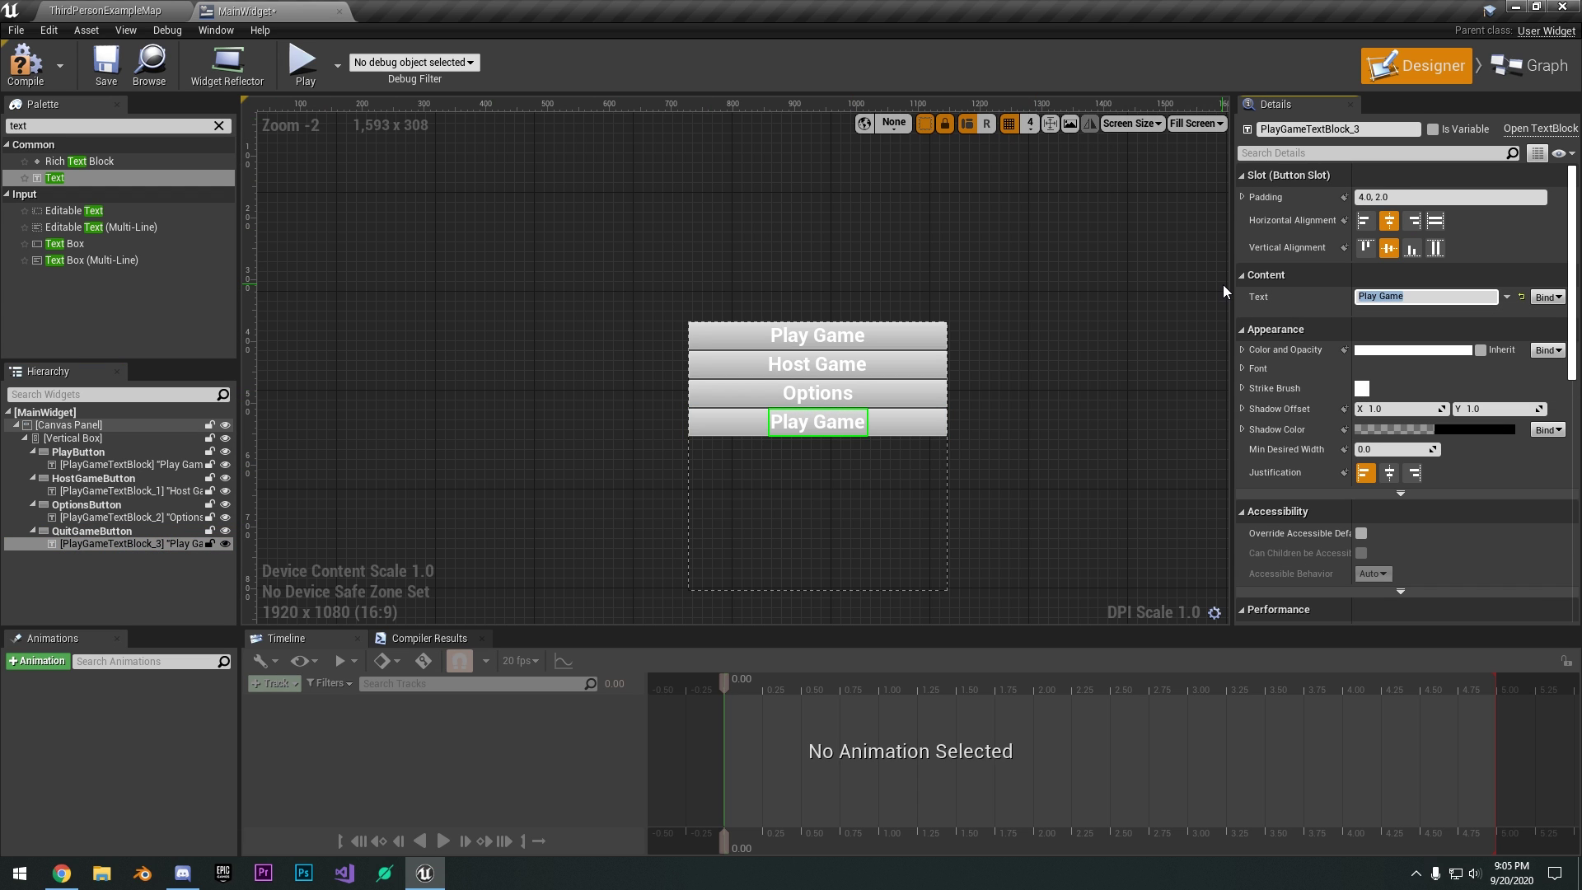
type("Quit Game")
key("Return")
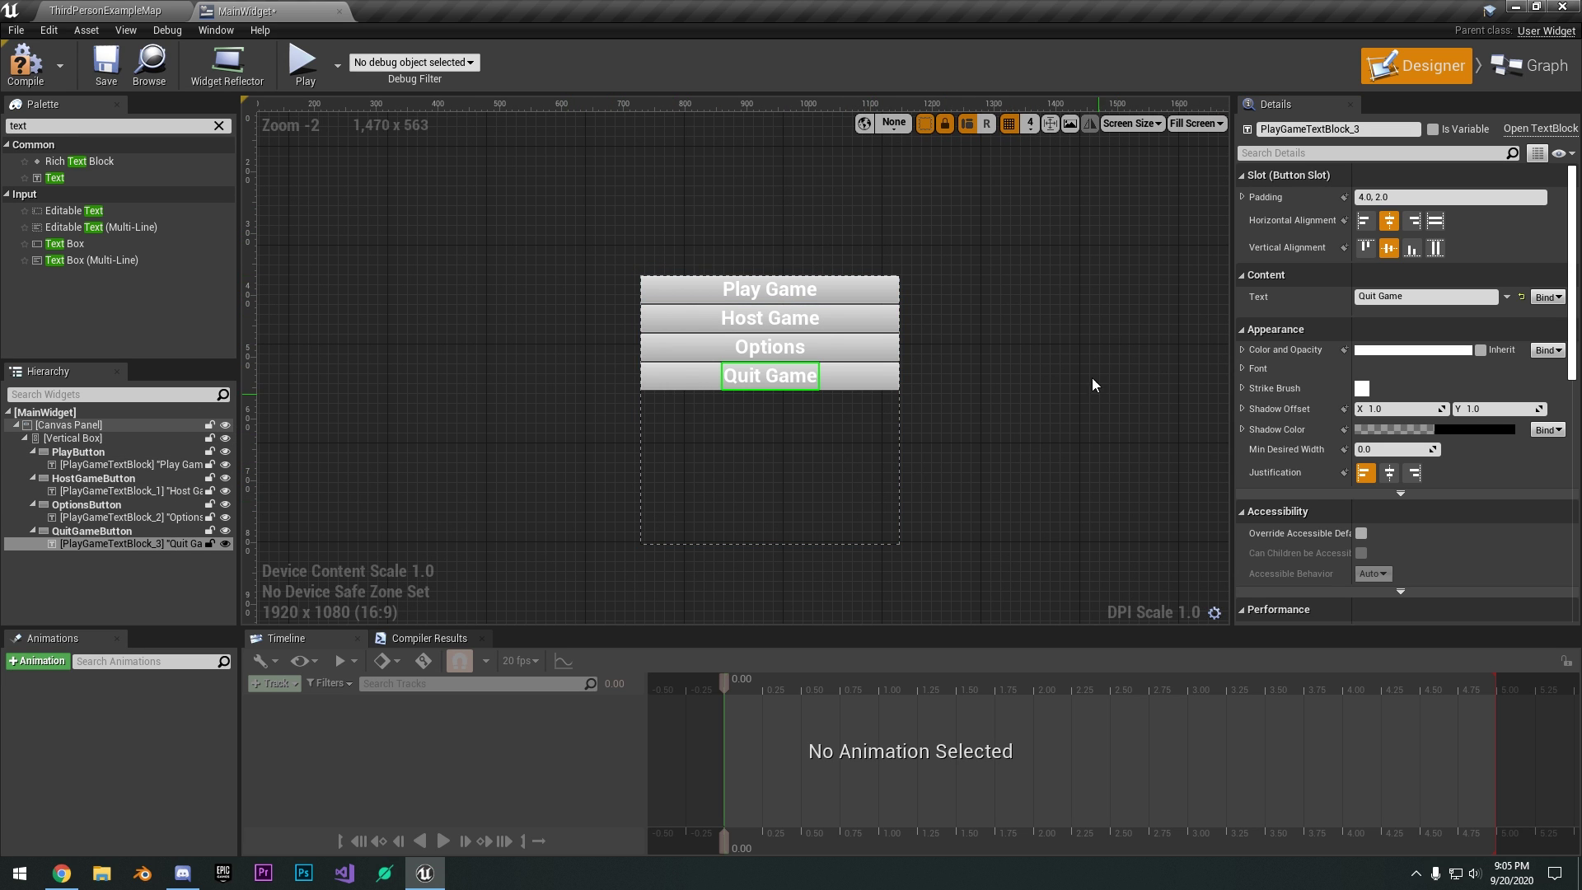
Try the Fill size rule on PlayButton's Vertical Box slot and return it to Auto.
scroll(1104, 375, "down", 1)
right_click_drag(741, 472, 736, 430)
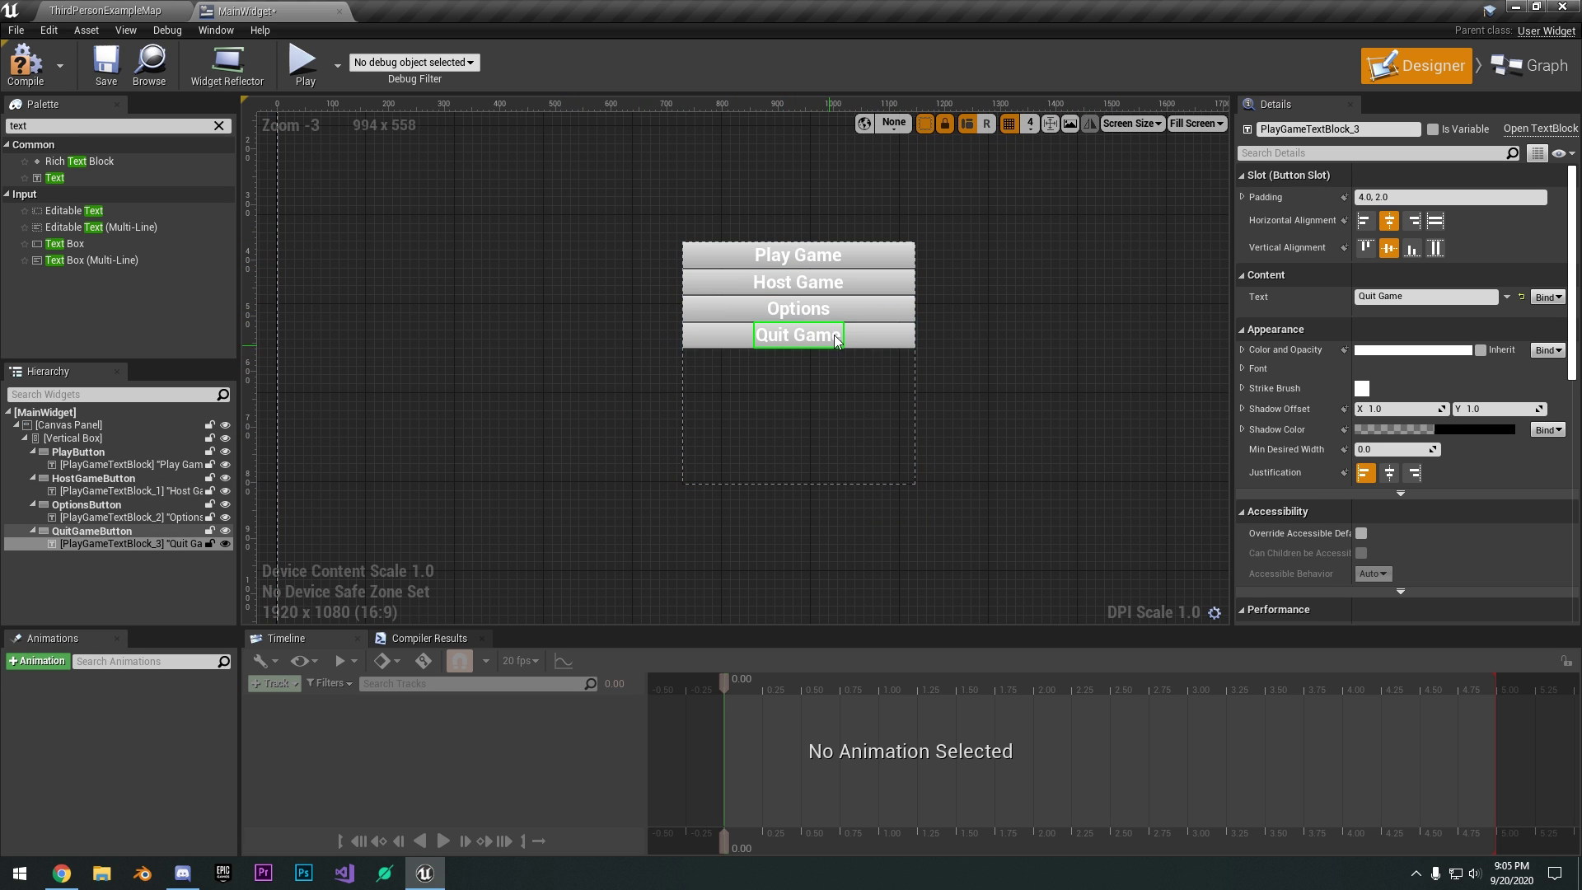
right_click_drag(1051, 399, 1051, 442)
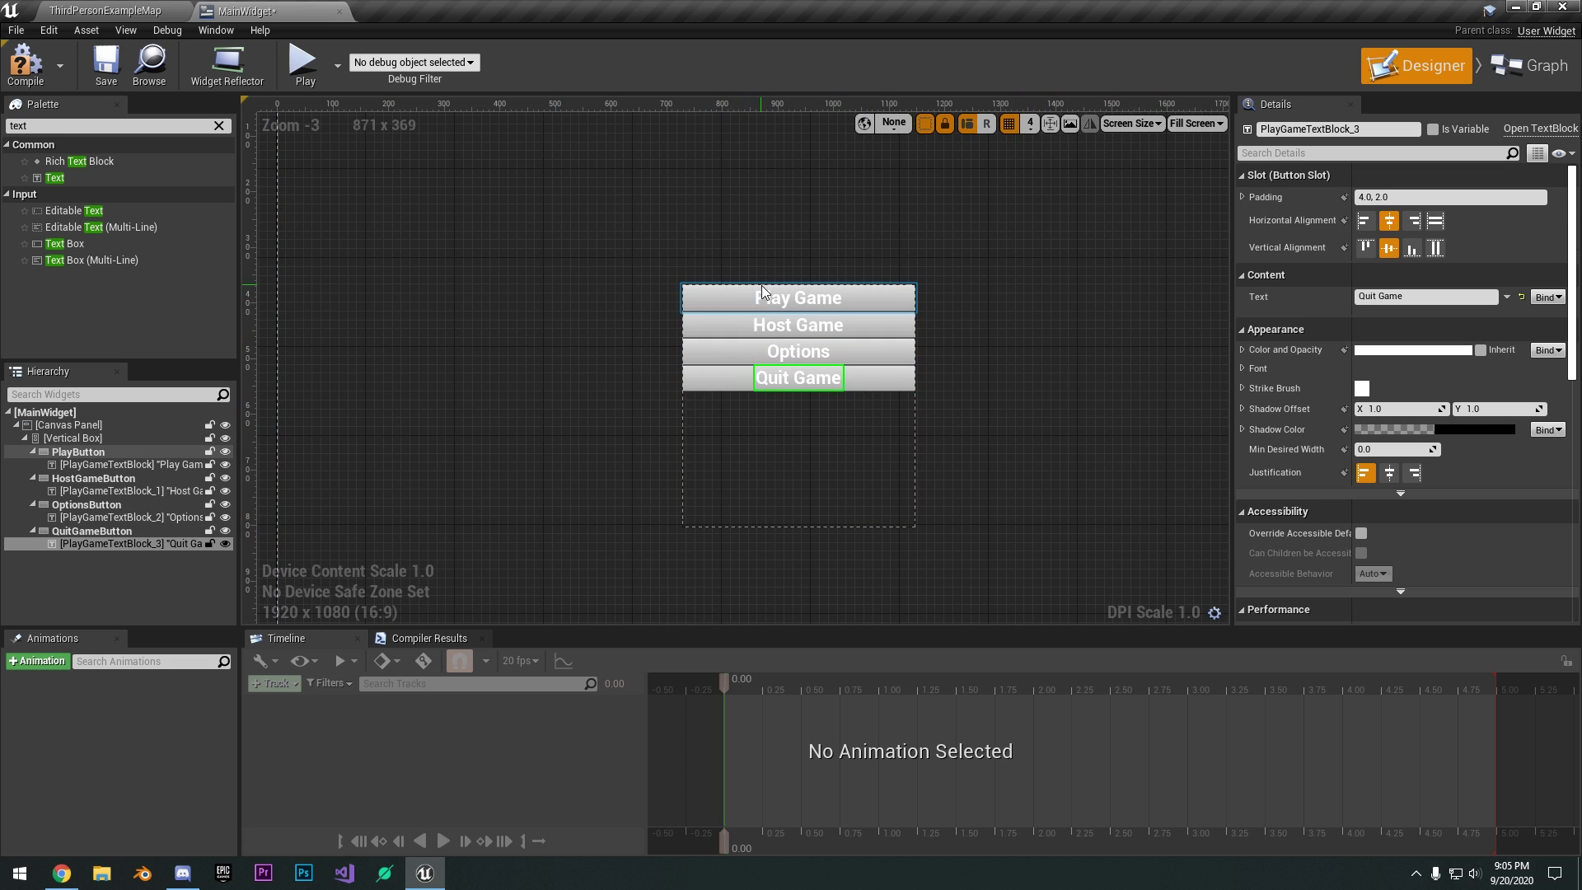
left_click(89, 454)
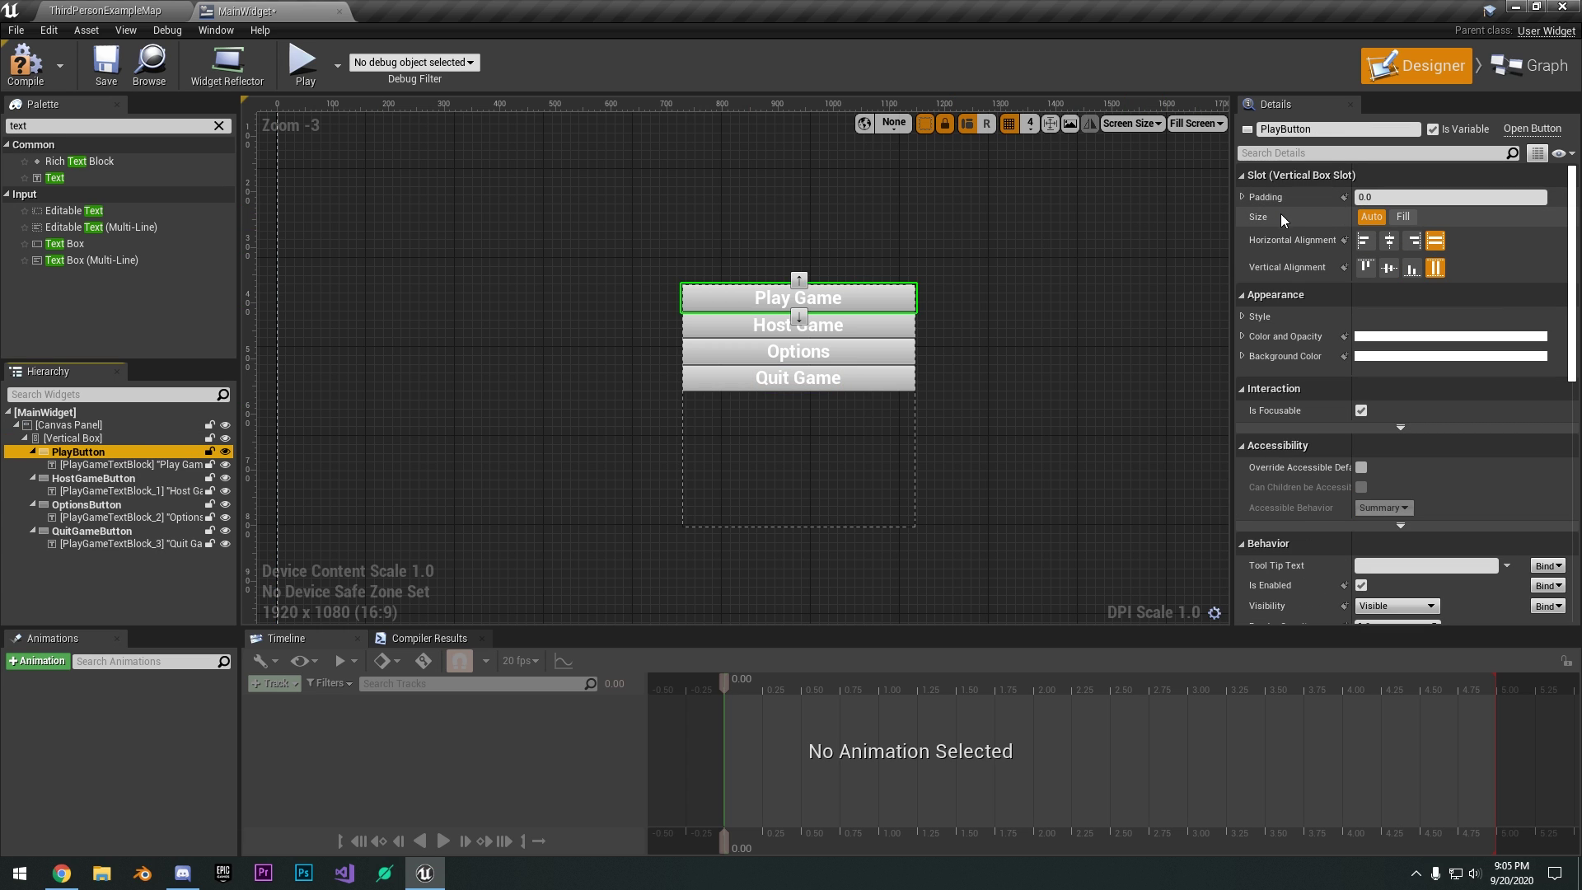
left_click(1399, 218)
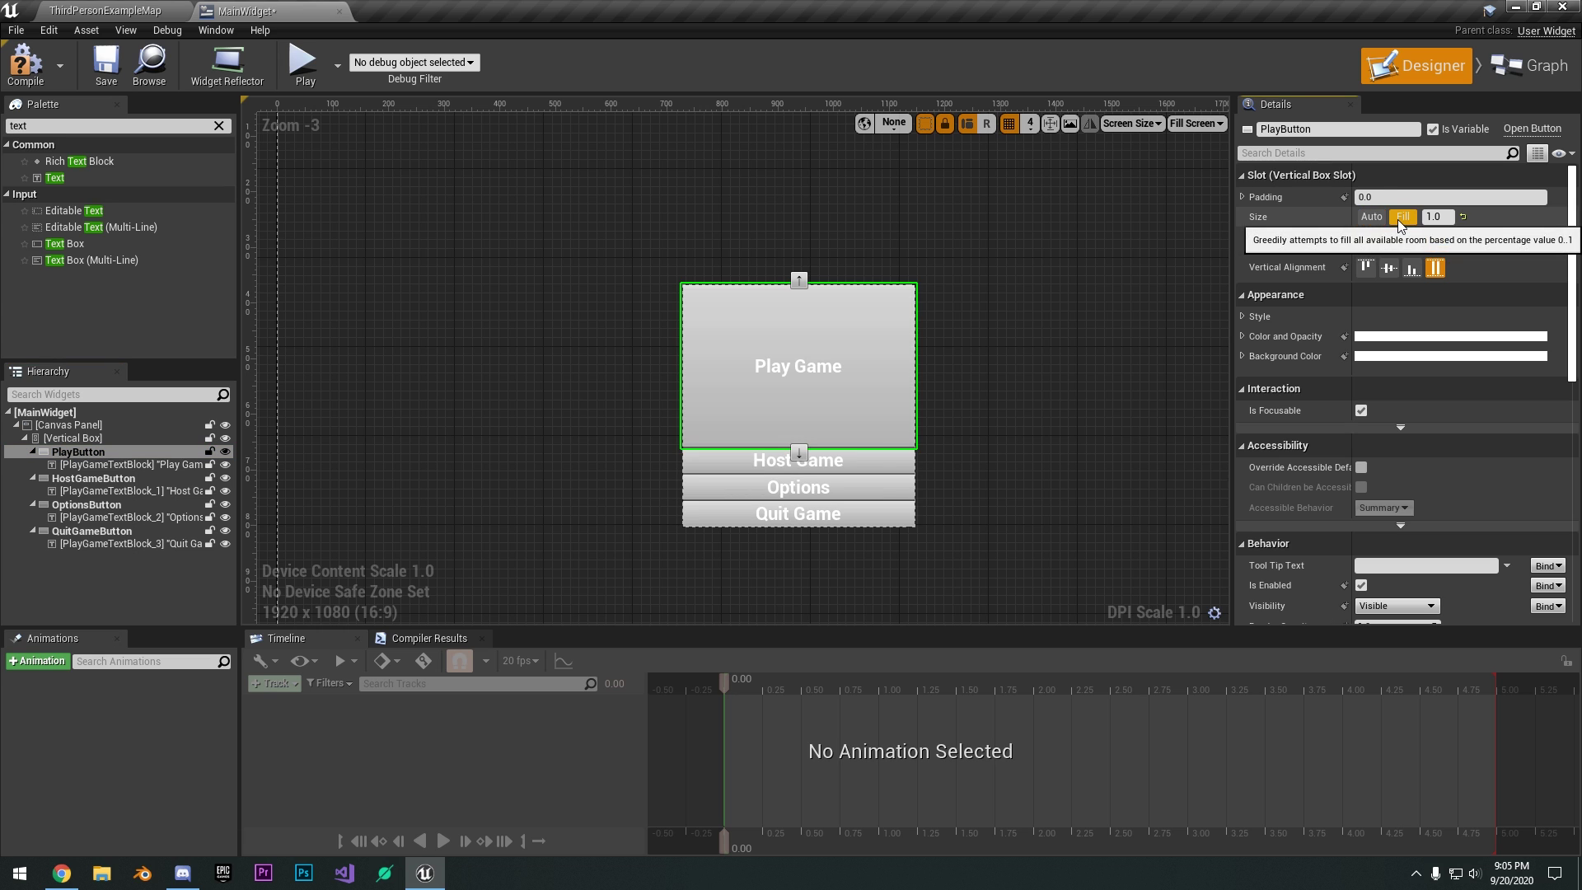
left_click(1365, 218)
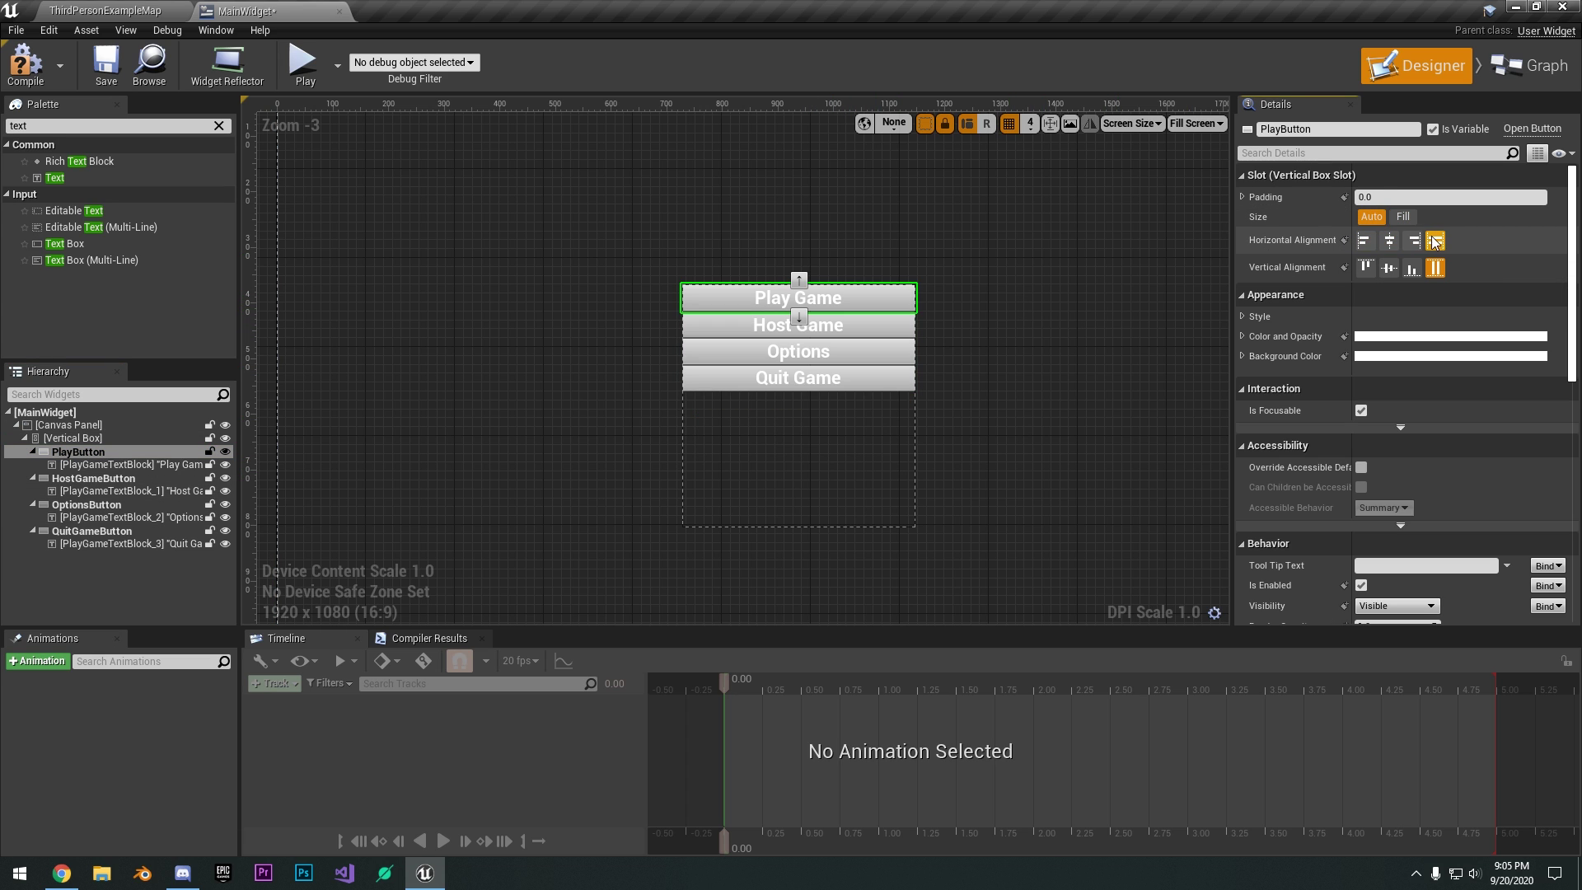
Try left and right horizontal alignment on PlayButton and set it to centre alignment.
left_click(1388, 243)
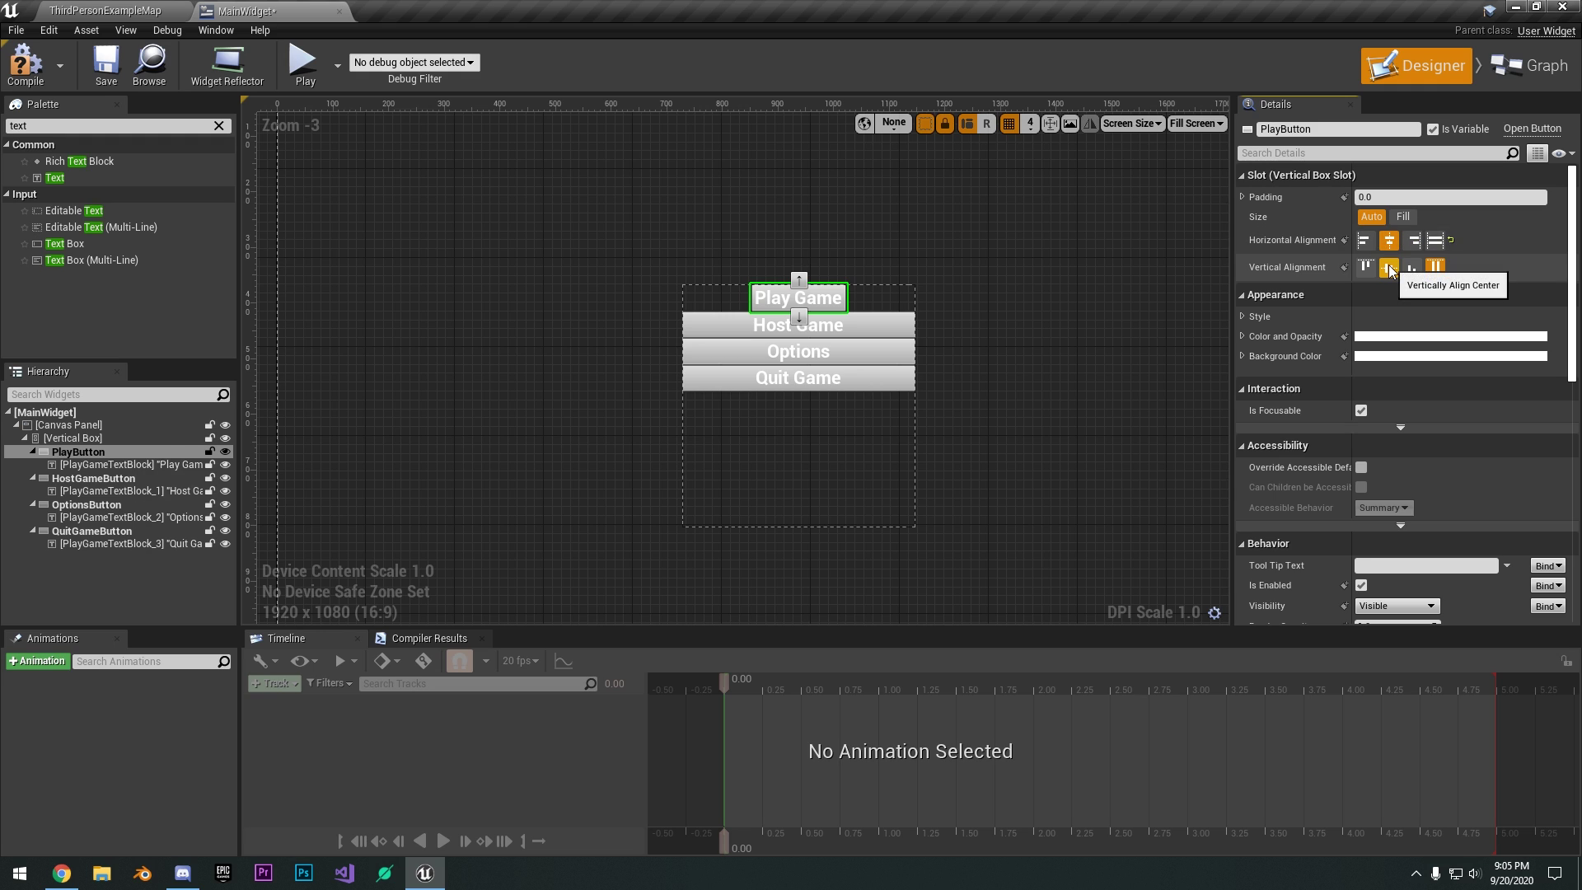
left_click(1364, 241)
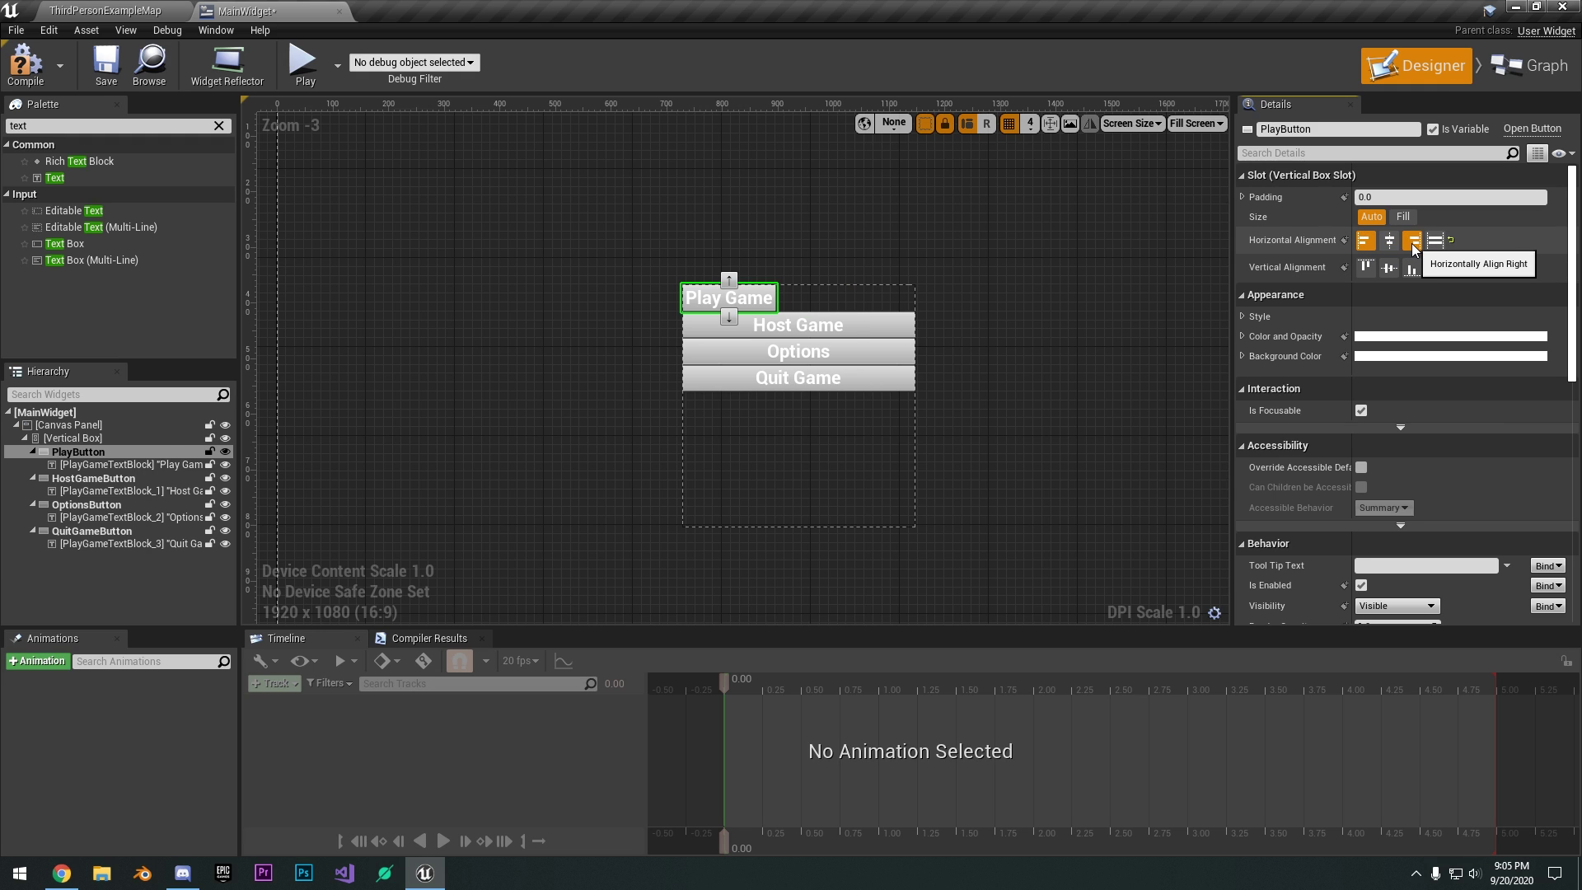
left_click(1413, 241)
left_click(1389, 241)
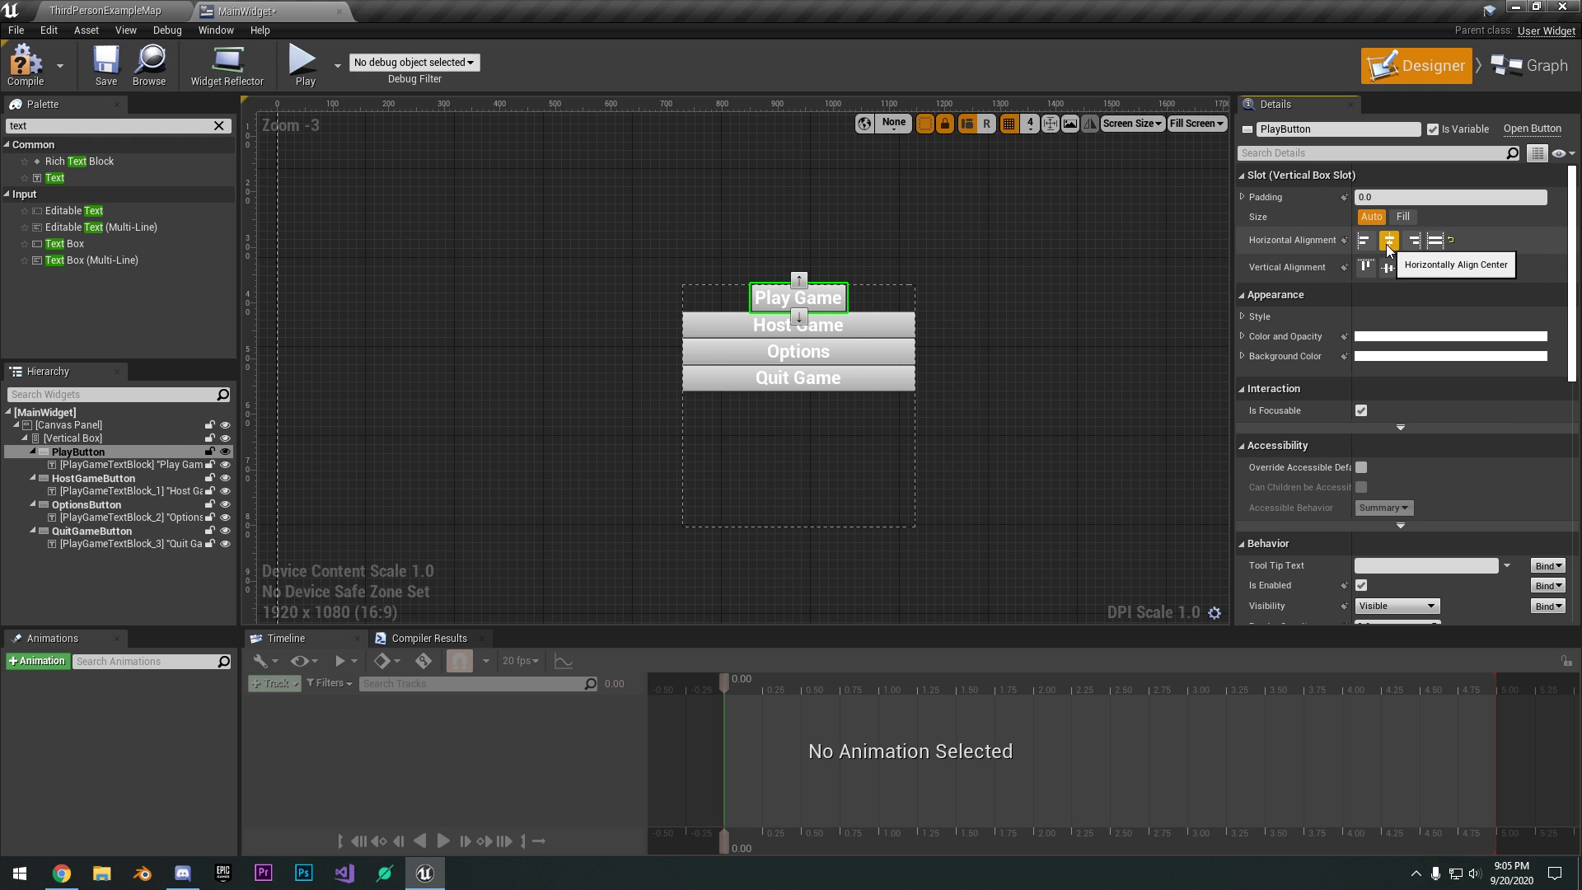
Set PlayButton's horizontal alignment to Fill and its slot padding to 10 left and right, 20 top and bottom.
left_click(1364, 241)
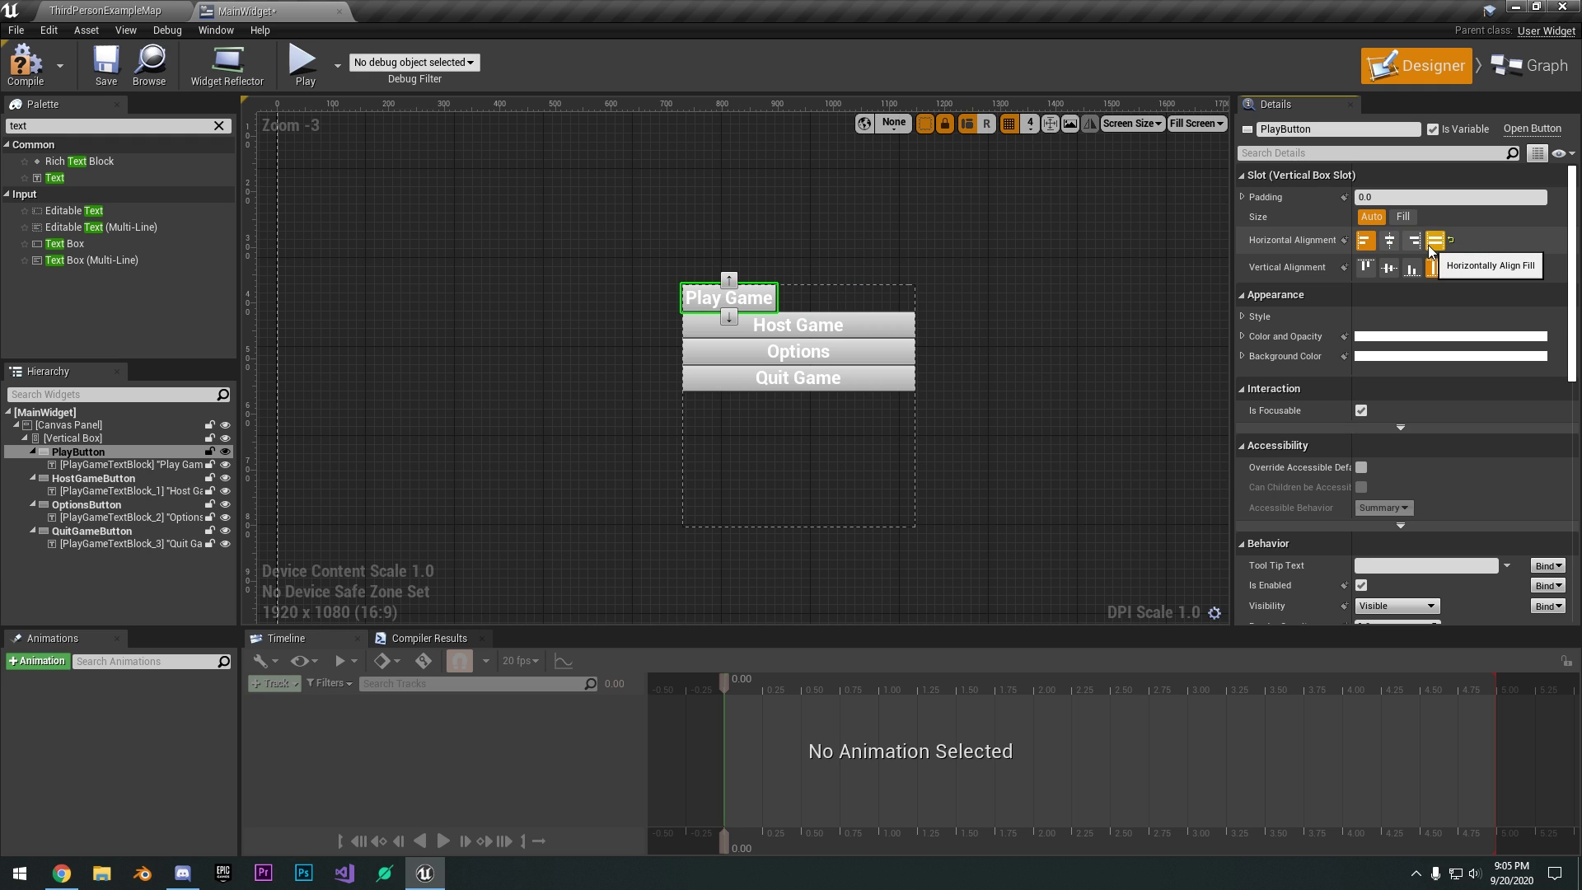
left_click(1435, 241)
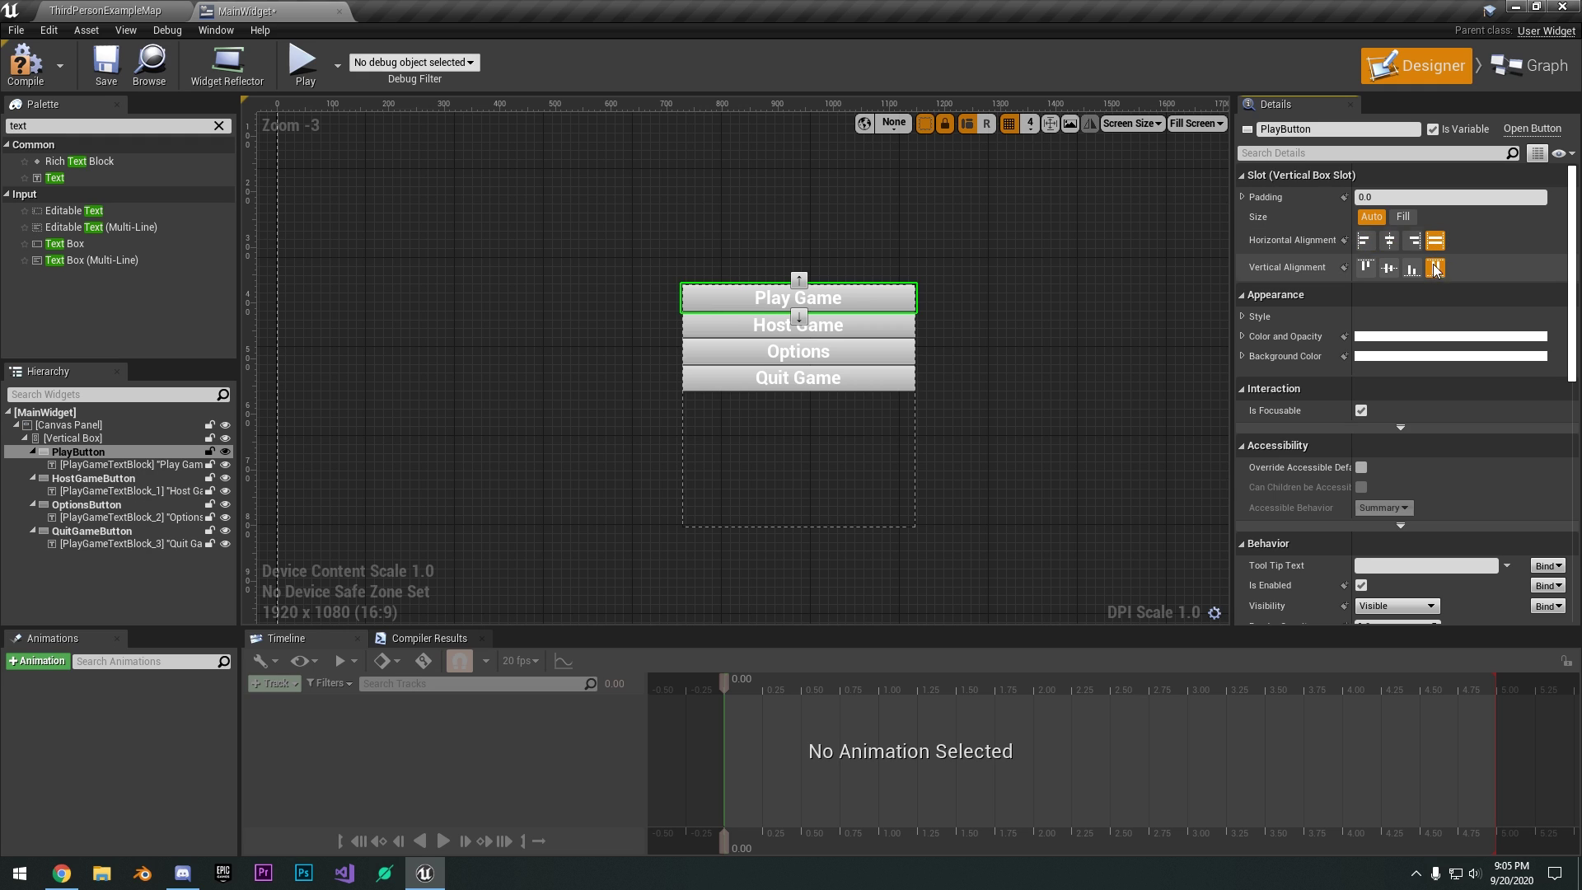
left_click(1244, 197)
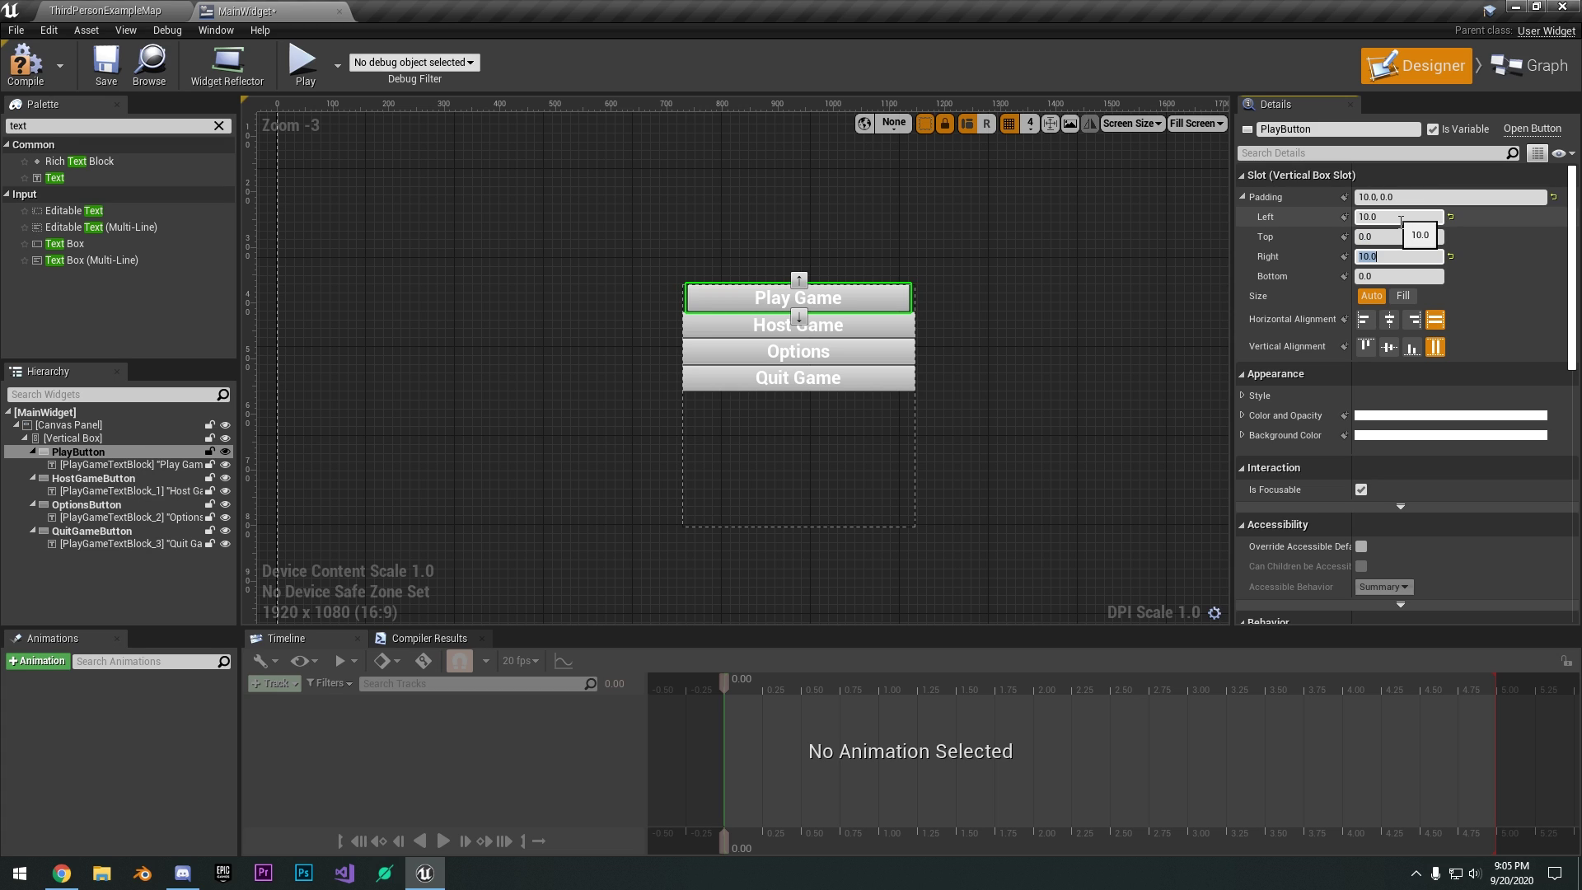
left_click(1405, 237)
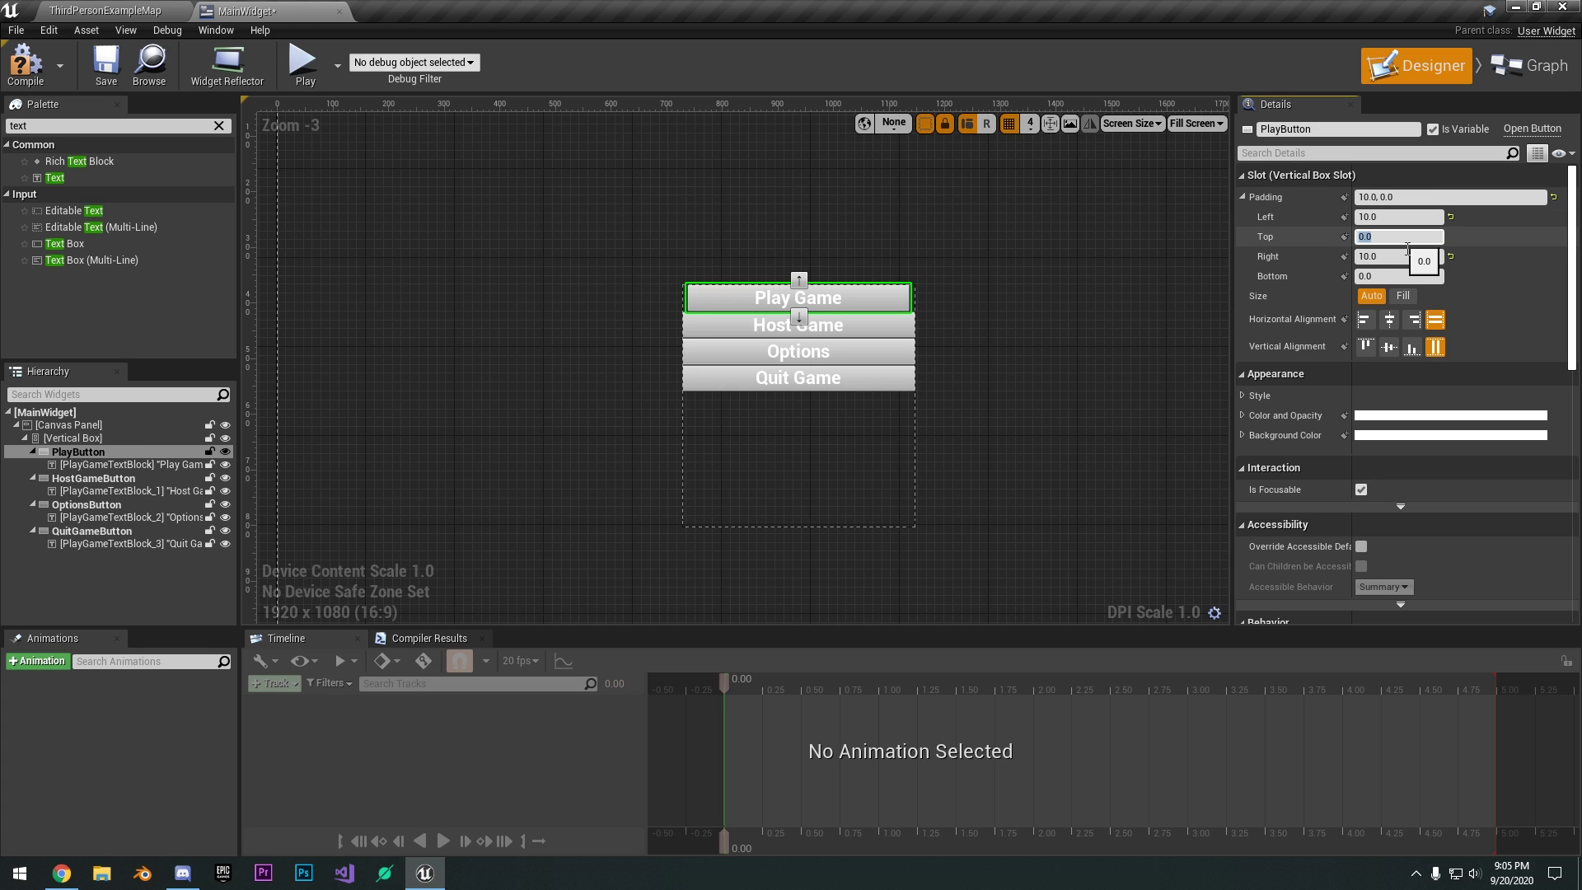
key("Tab")
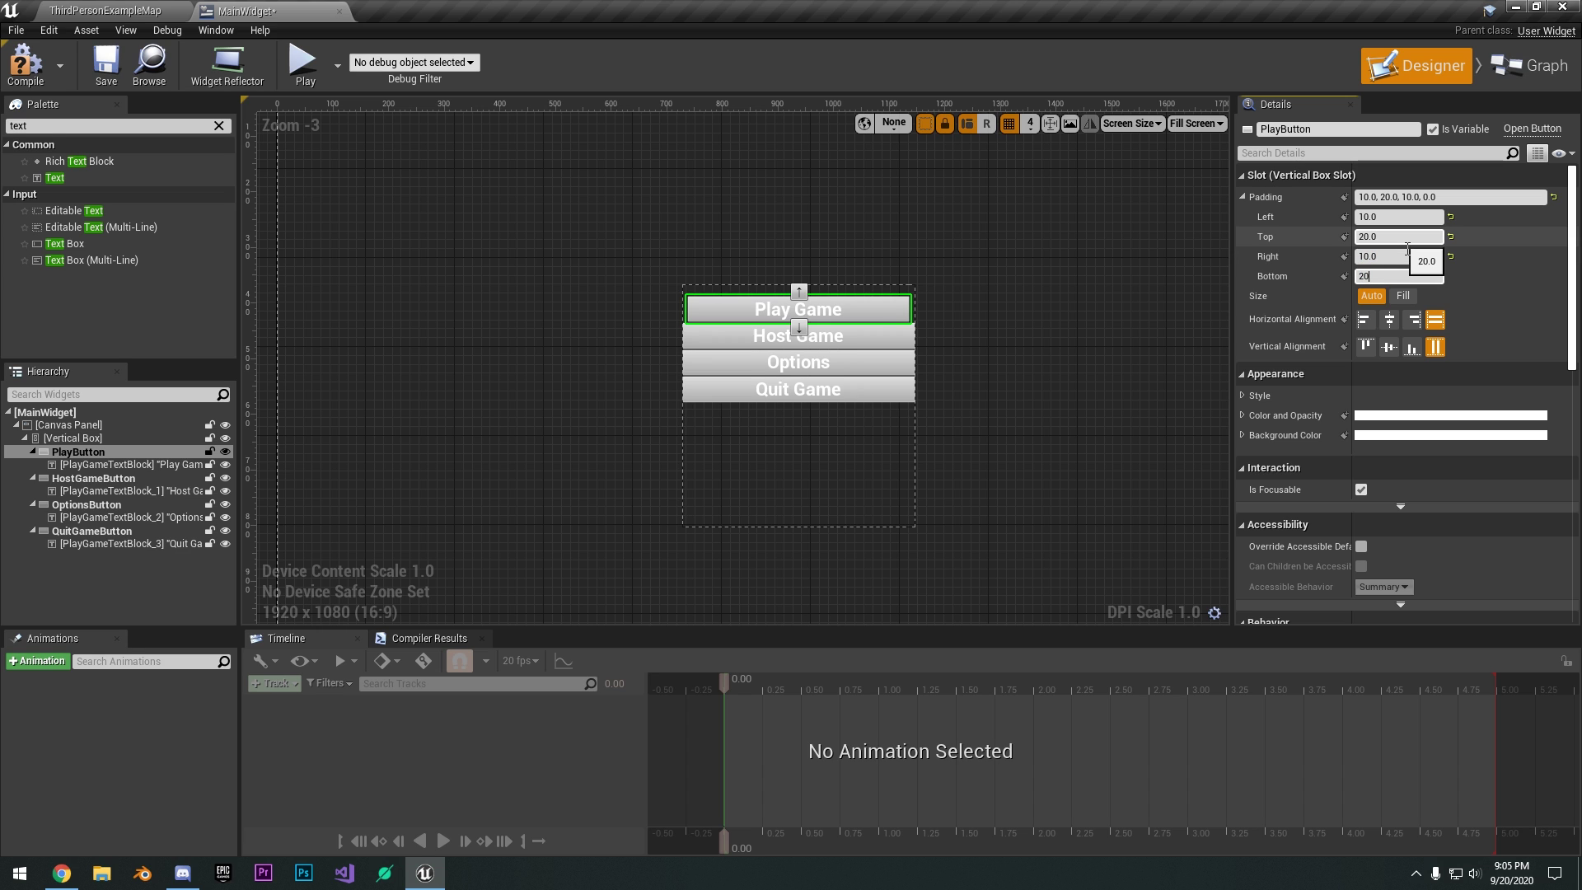
key("Return")
Set PlayButton's top and bottom slot padding to 10.
right_click_drag(948, 293, 948, 314)
scroll(816, 325, "up", 2)
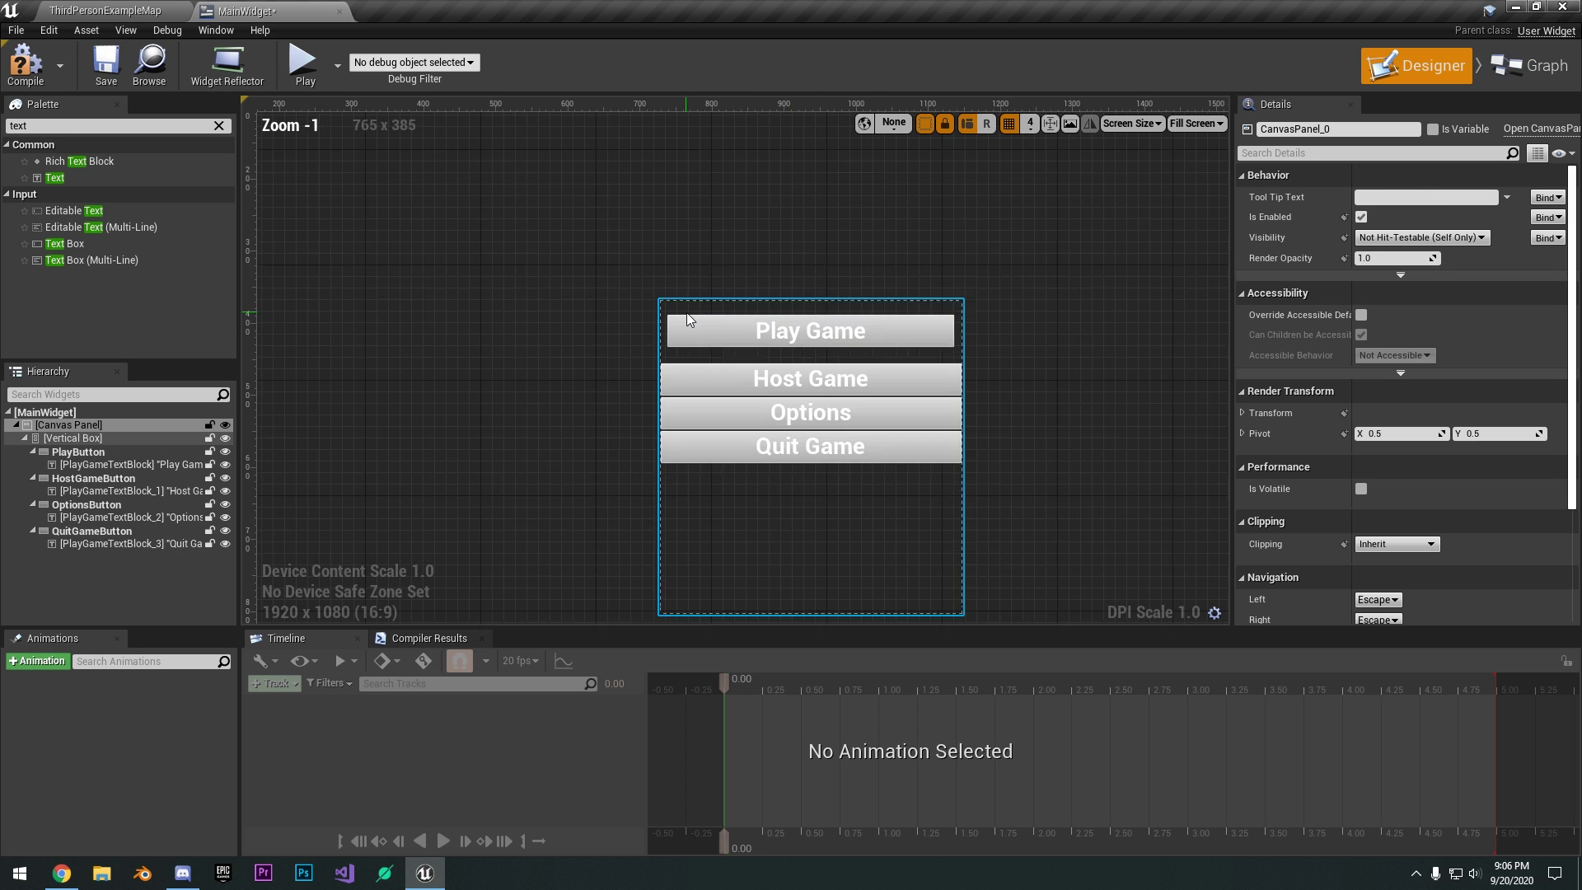
scroll(688, 314, "up", 1)
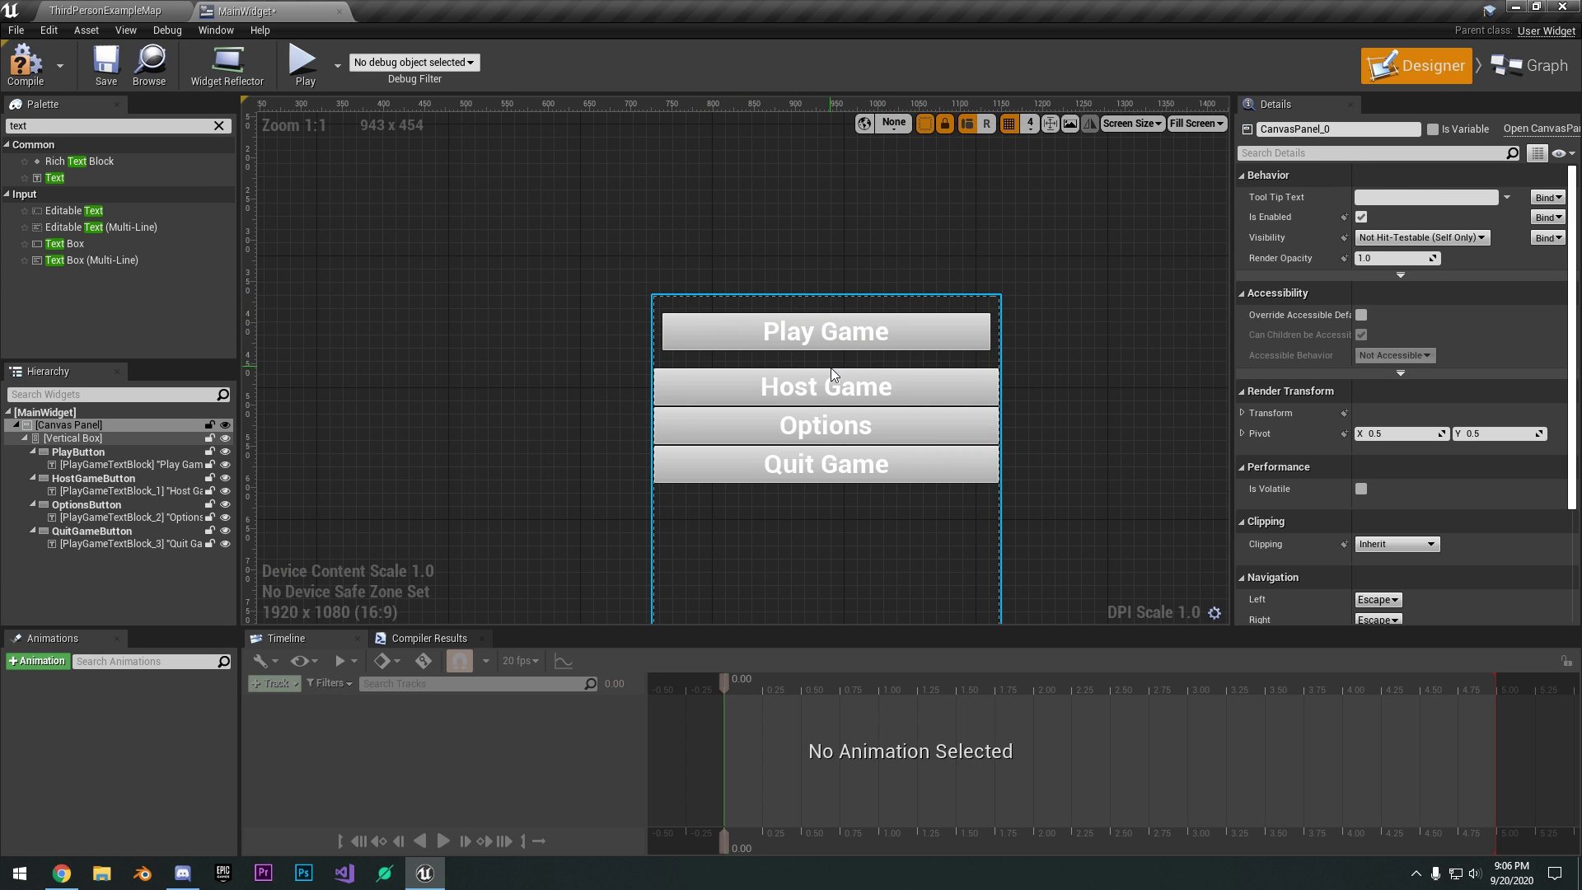
left_click(804, 325)
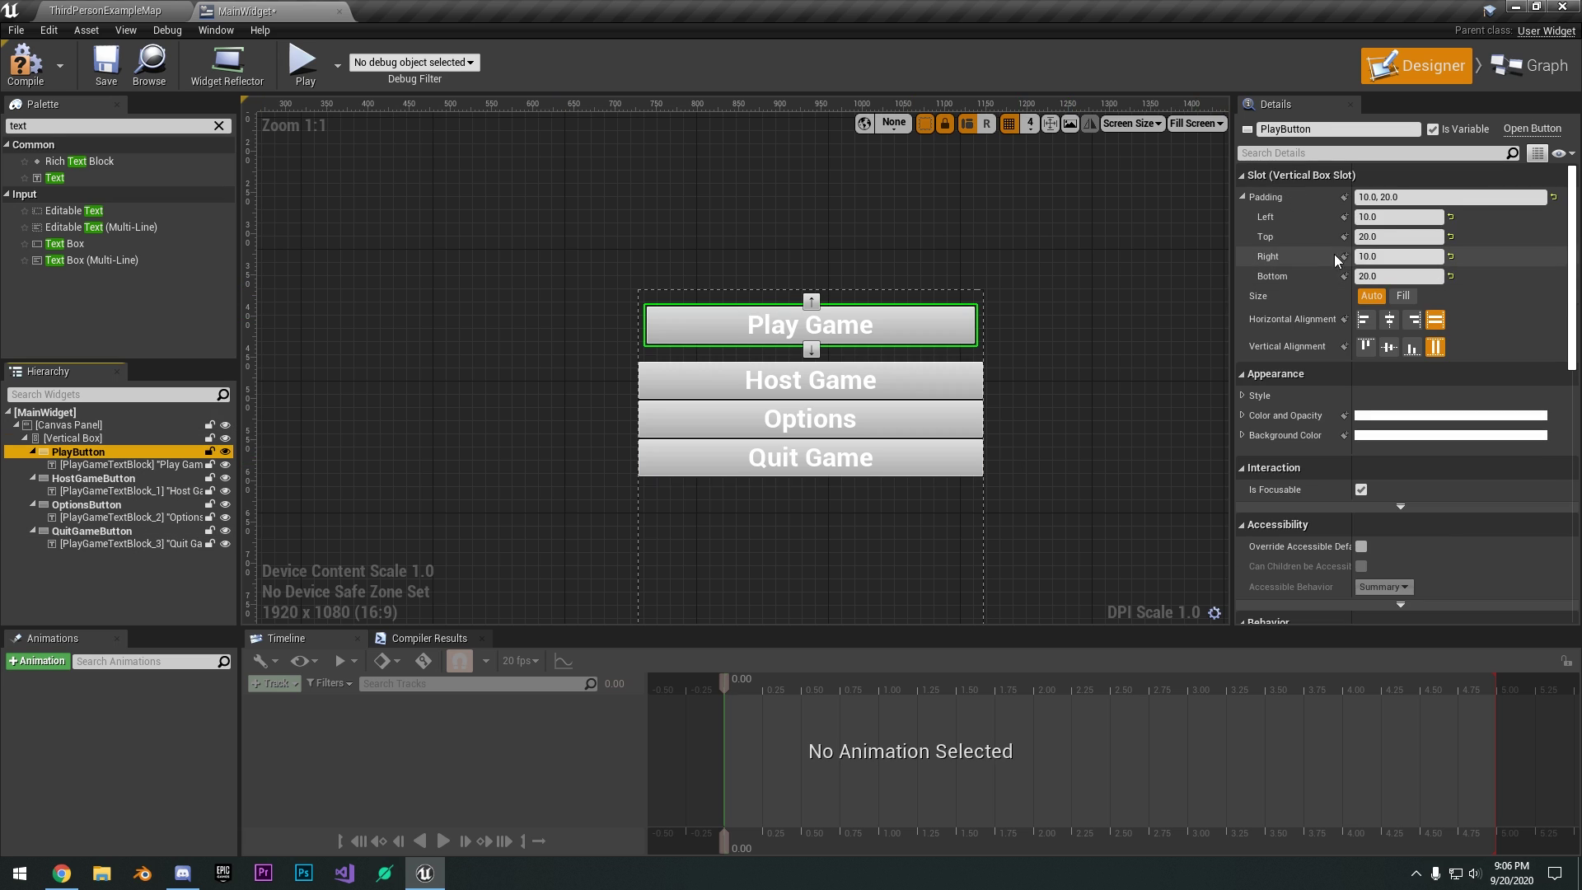
left_click(1403, 241)
type("10")
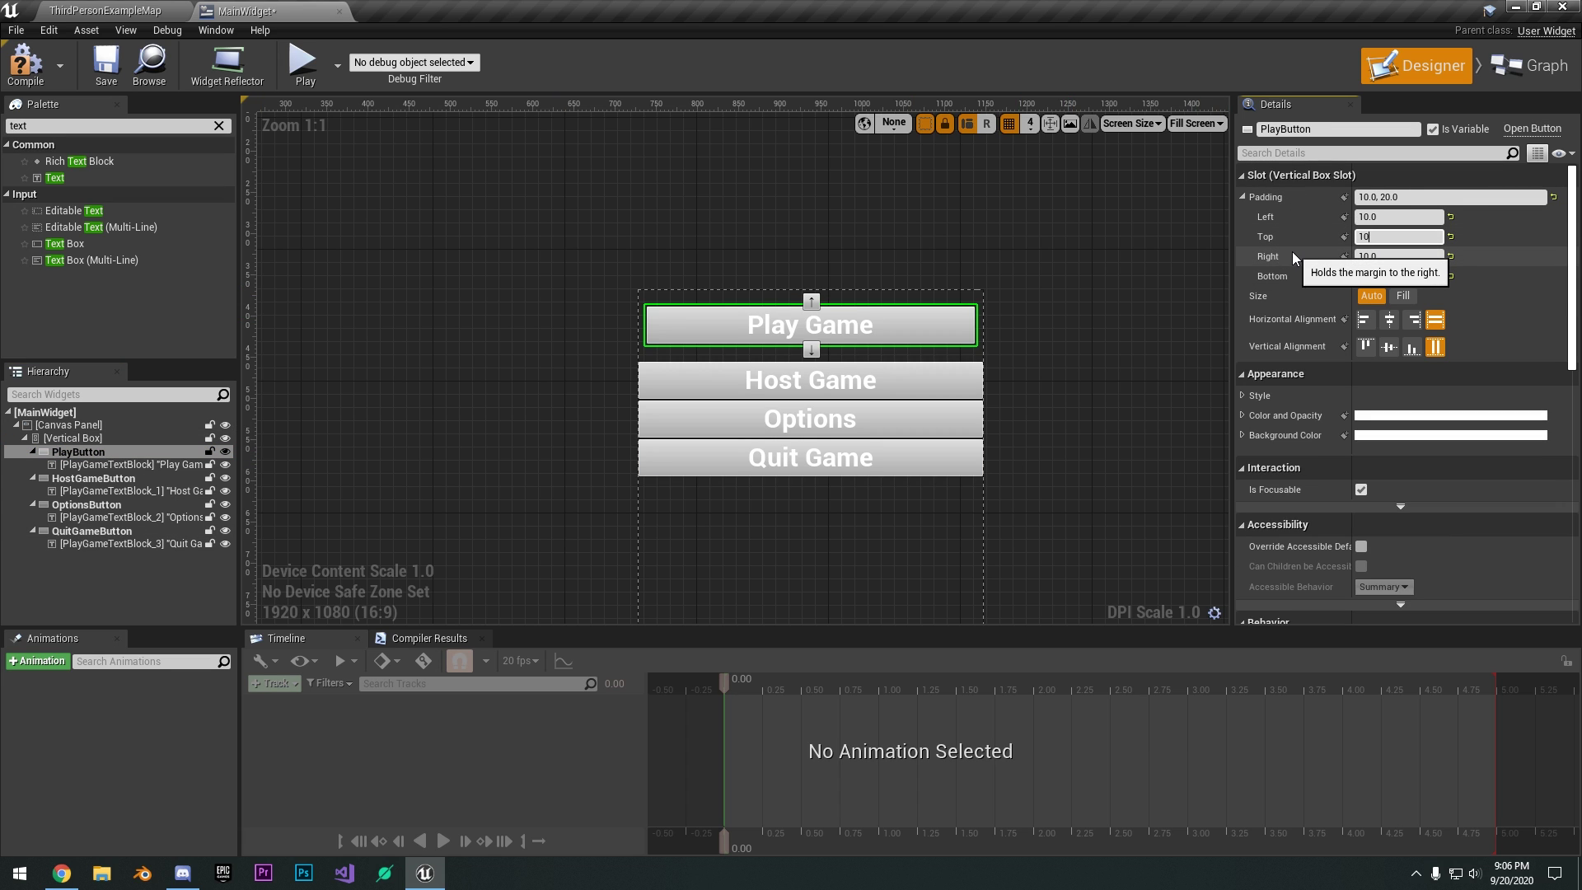
key("Return")
left_click(1399, 276)
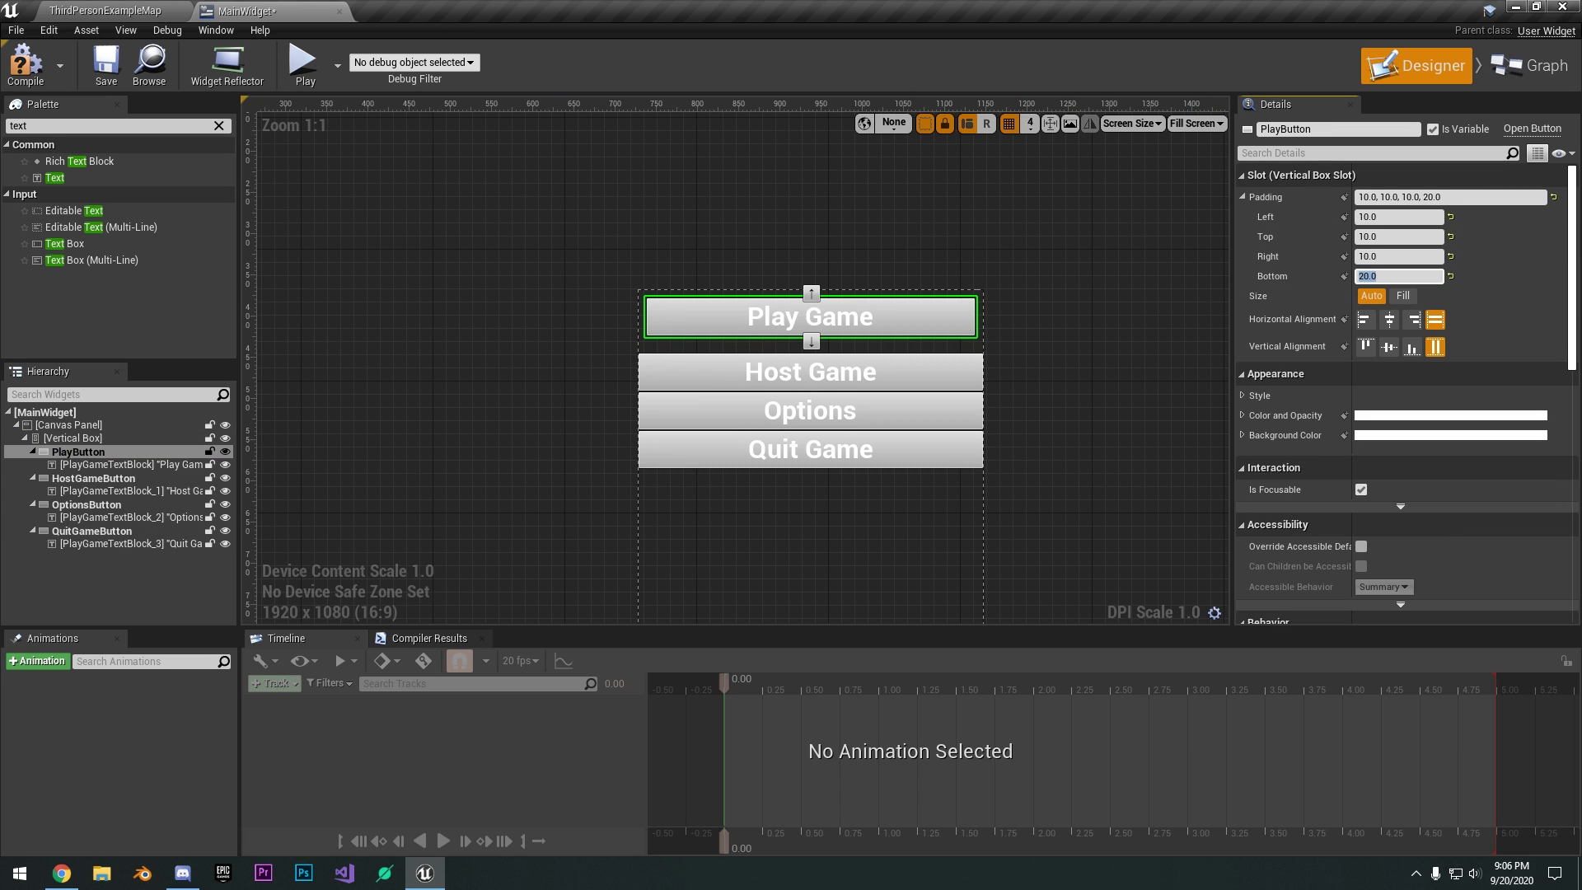
type("10")
key("Return")
Copy PlayButton's slot padding to HostGameButton, OptionsButton and QuitGameButton.
right_click(1319, 205)
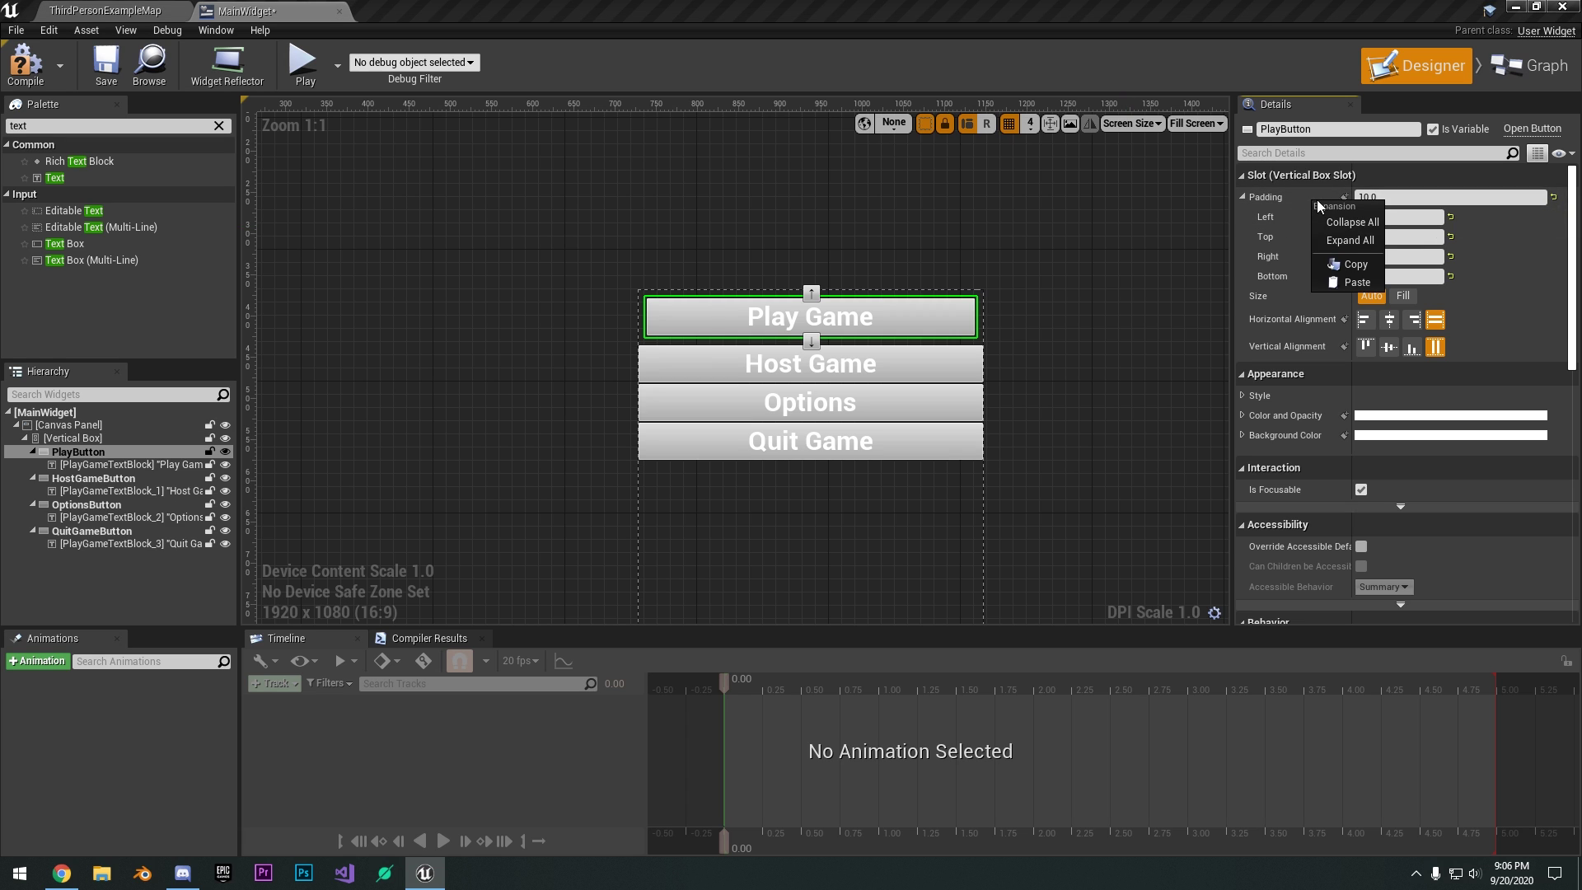
left_click(1348, 264)
left_click(93, 478)
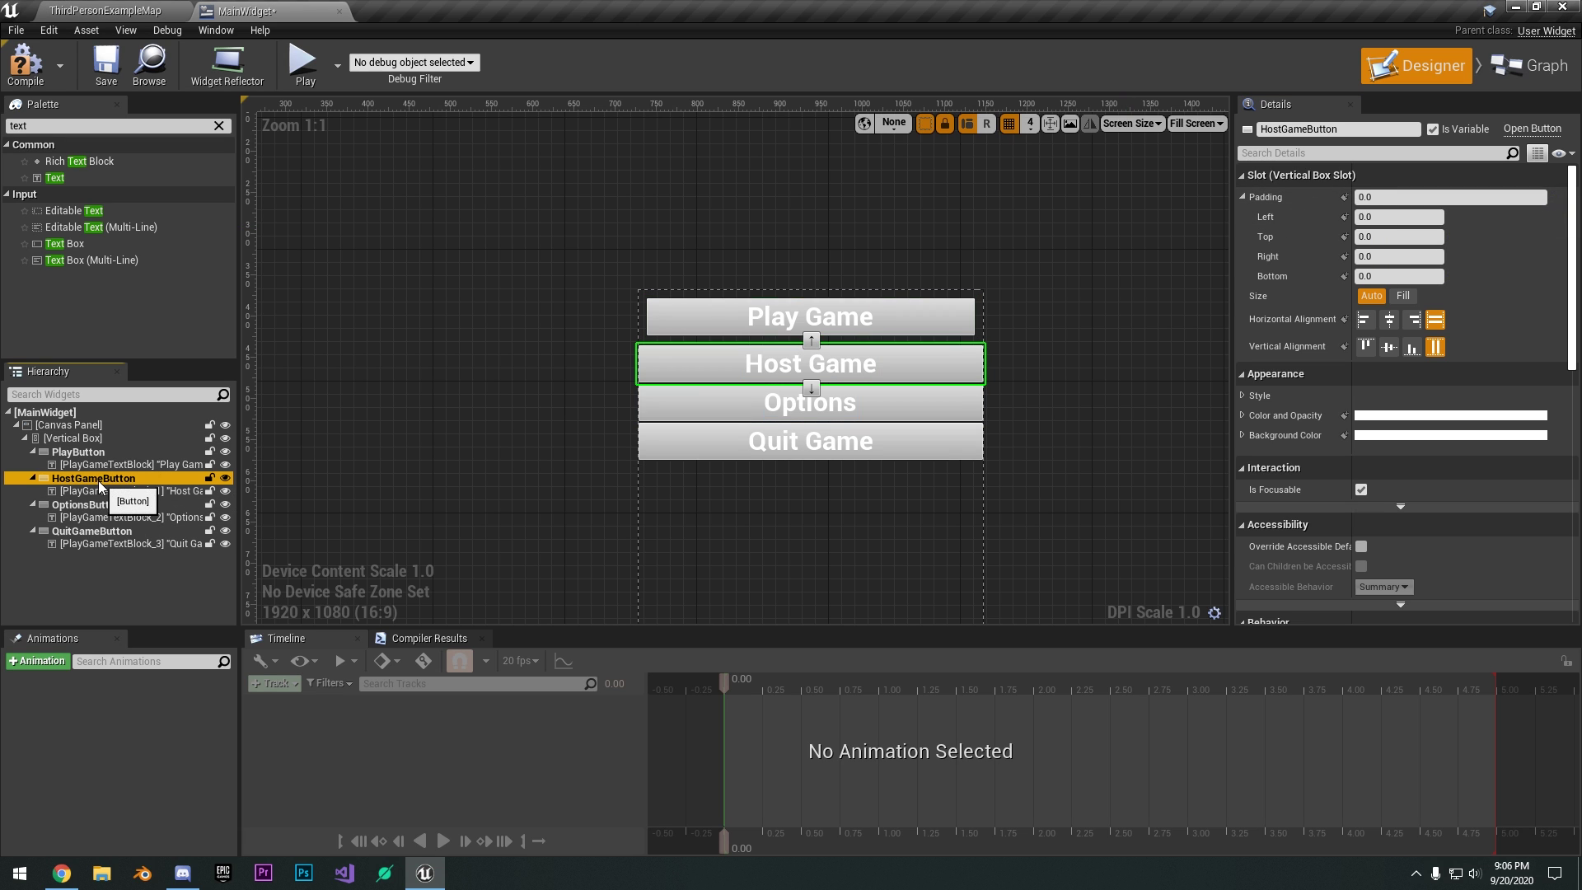
right_click(1303, 201)
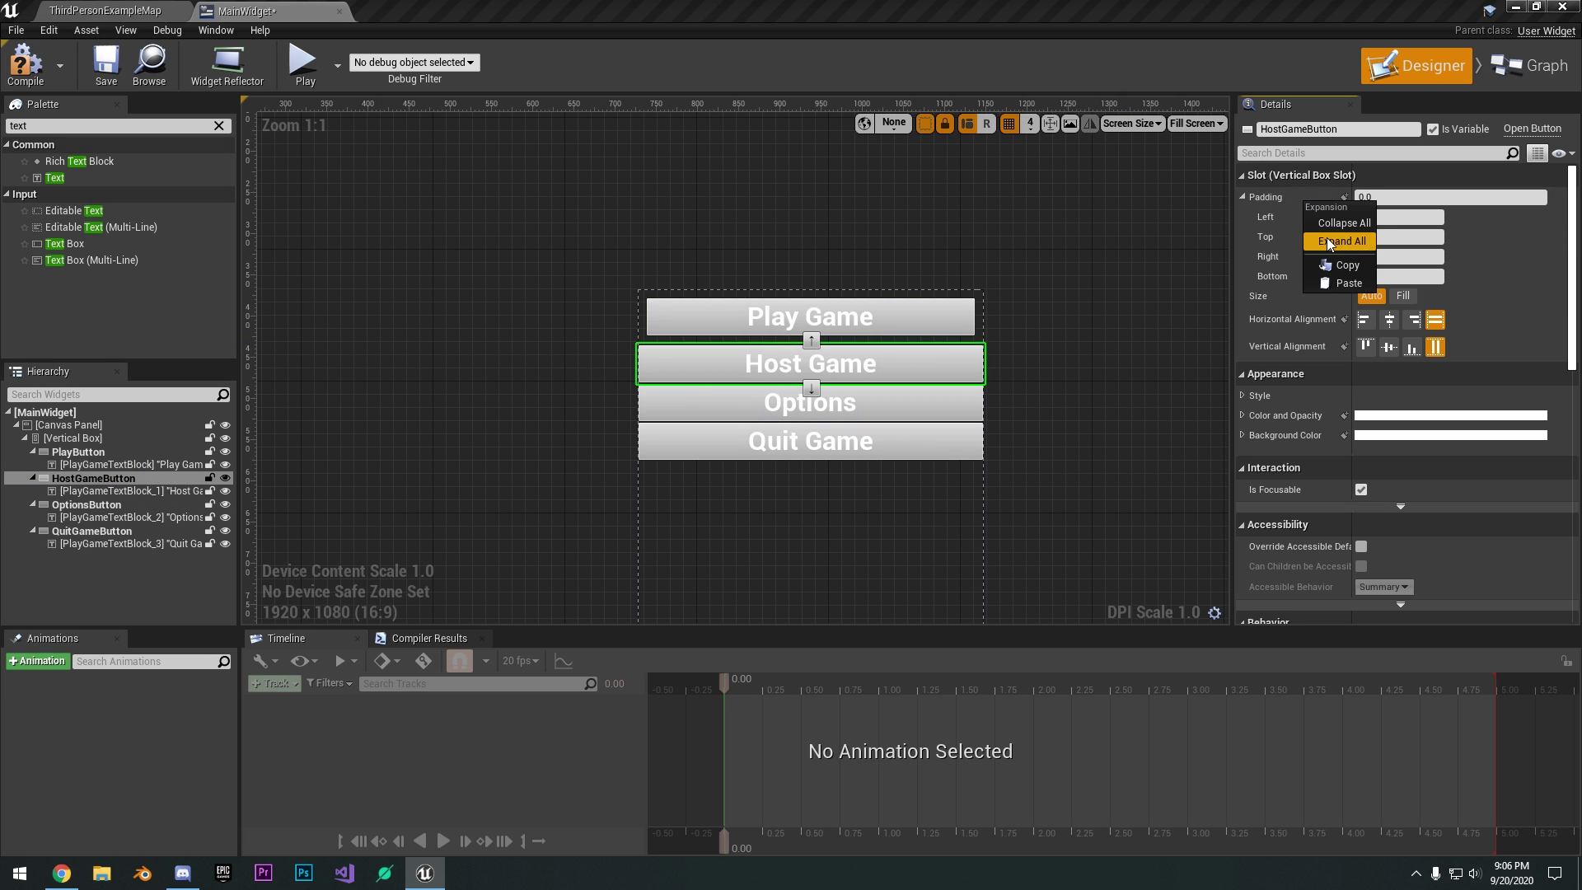
left_click(1335, 284)
left_click(87, 504)
right_click(1303, 199)
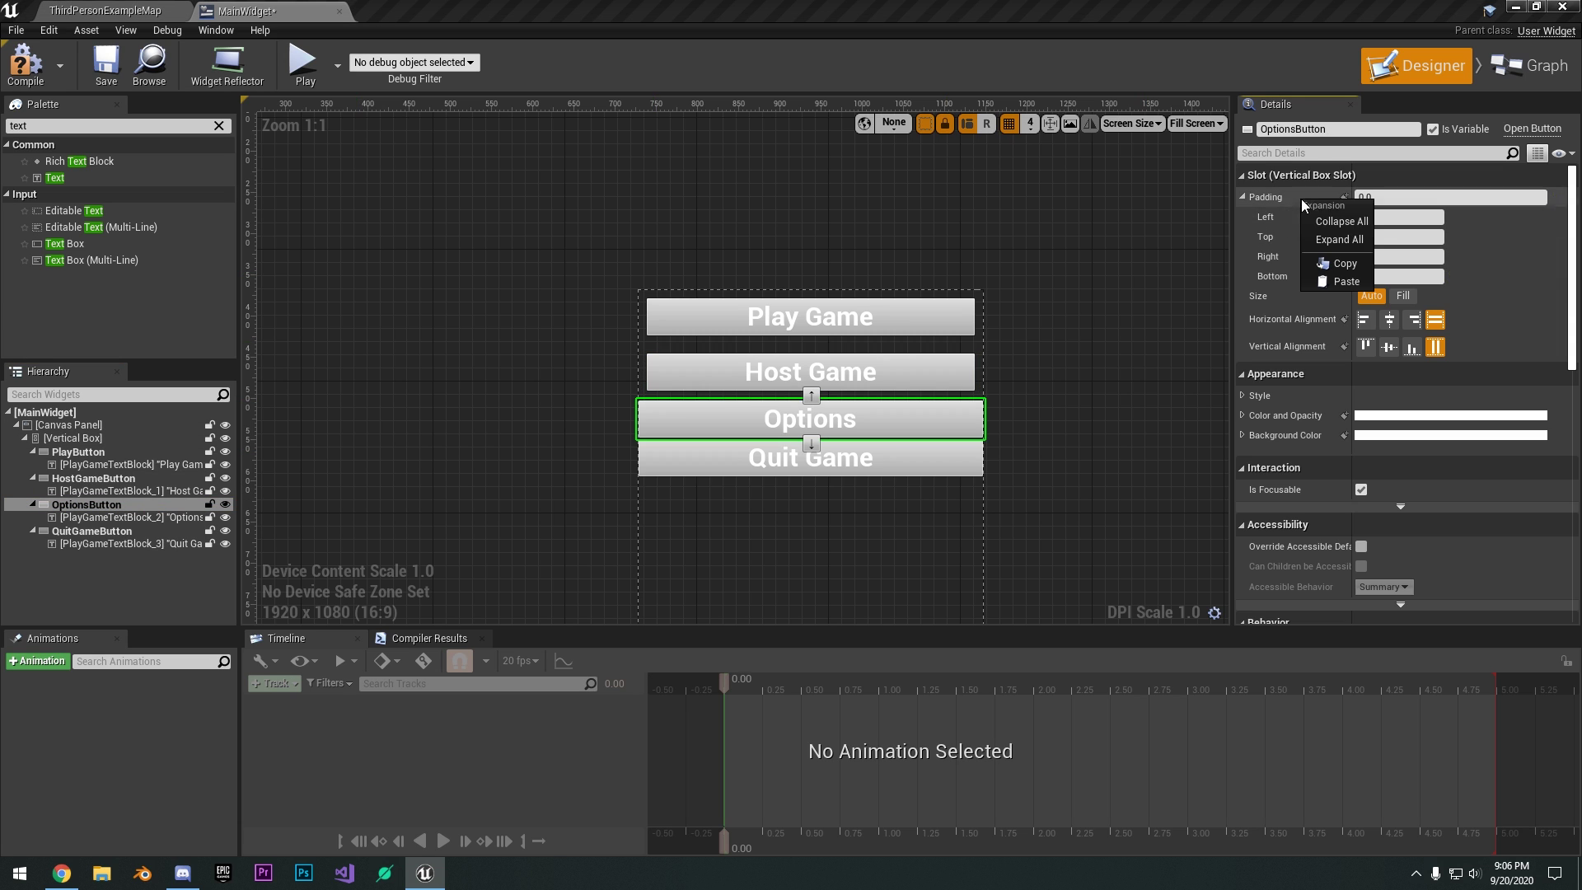
left_click(1326, 282)
left_click(91, 530)
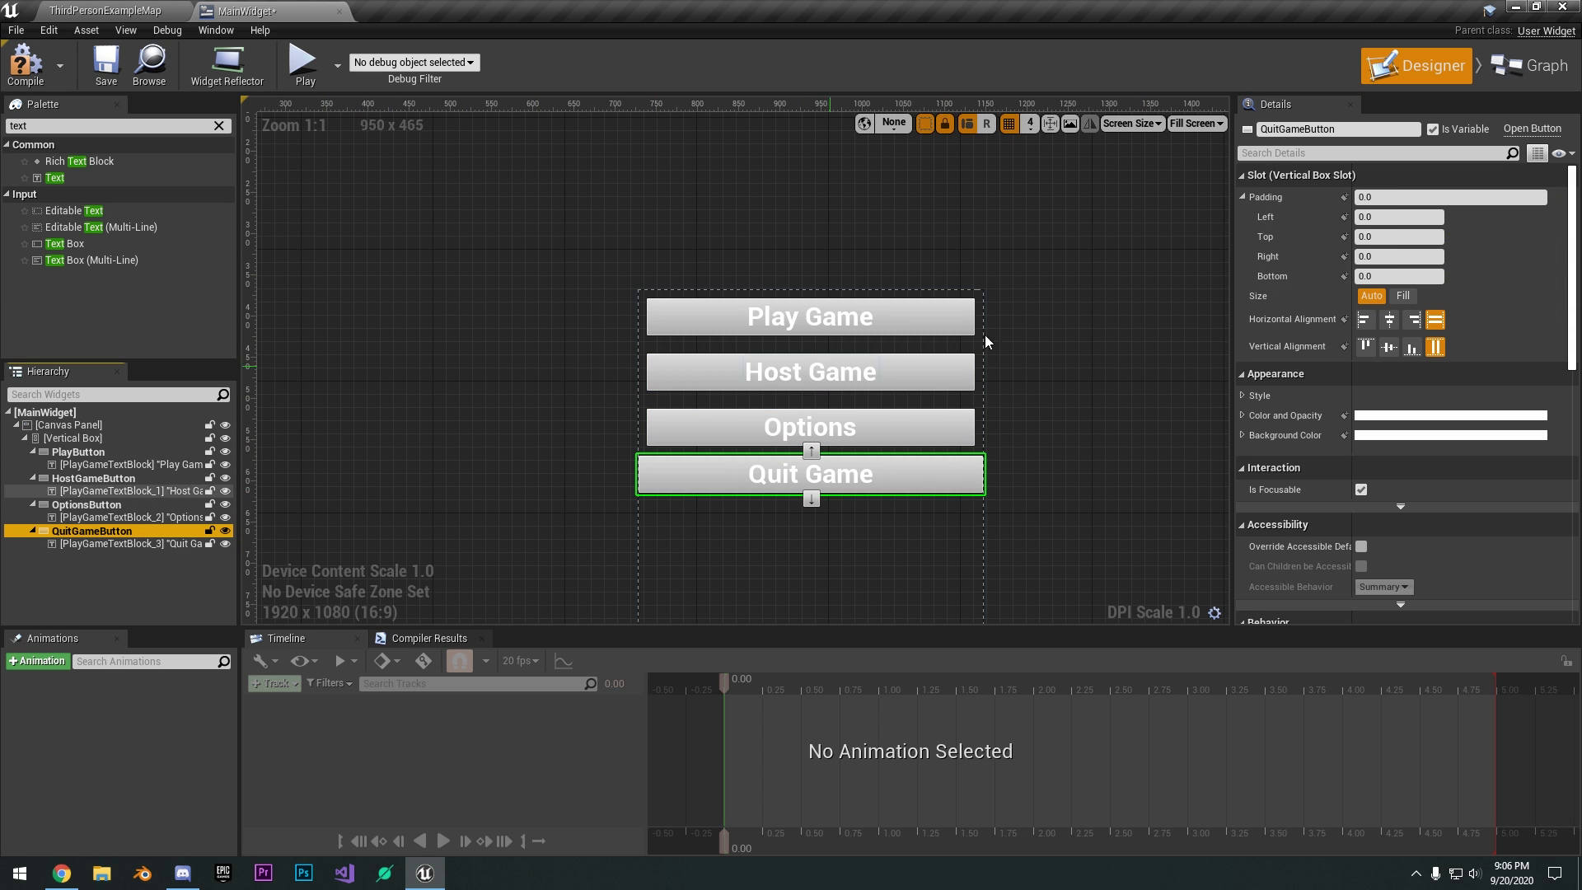
right_click(1316, 201)
left_click(1335, 283)
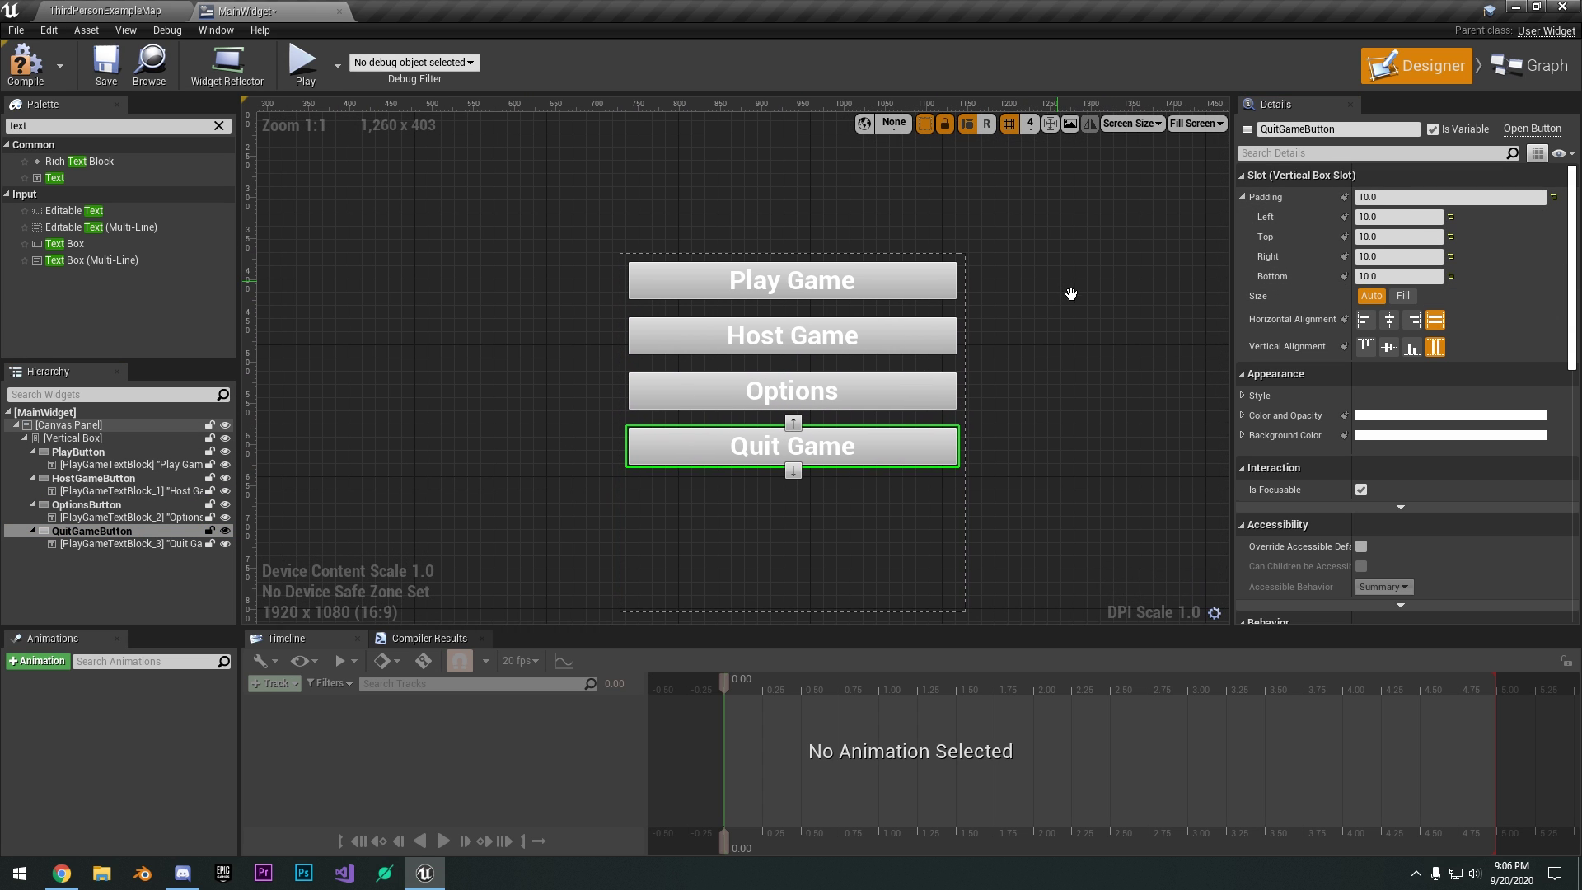
Set the tint of PlayButton's Normal style to a pinkish red.
left_click(78, 451)
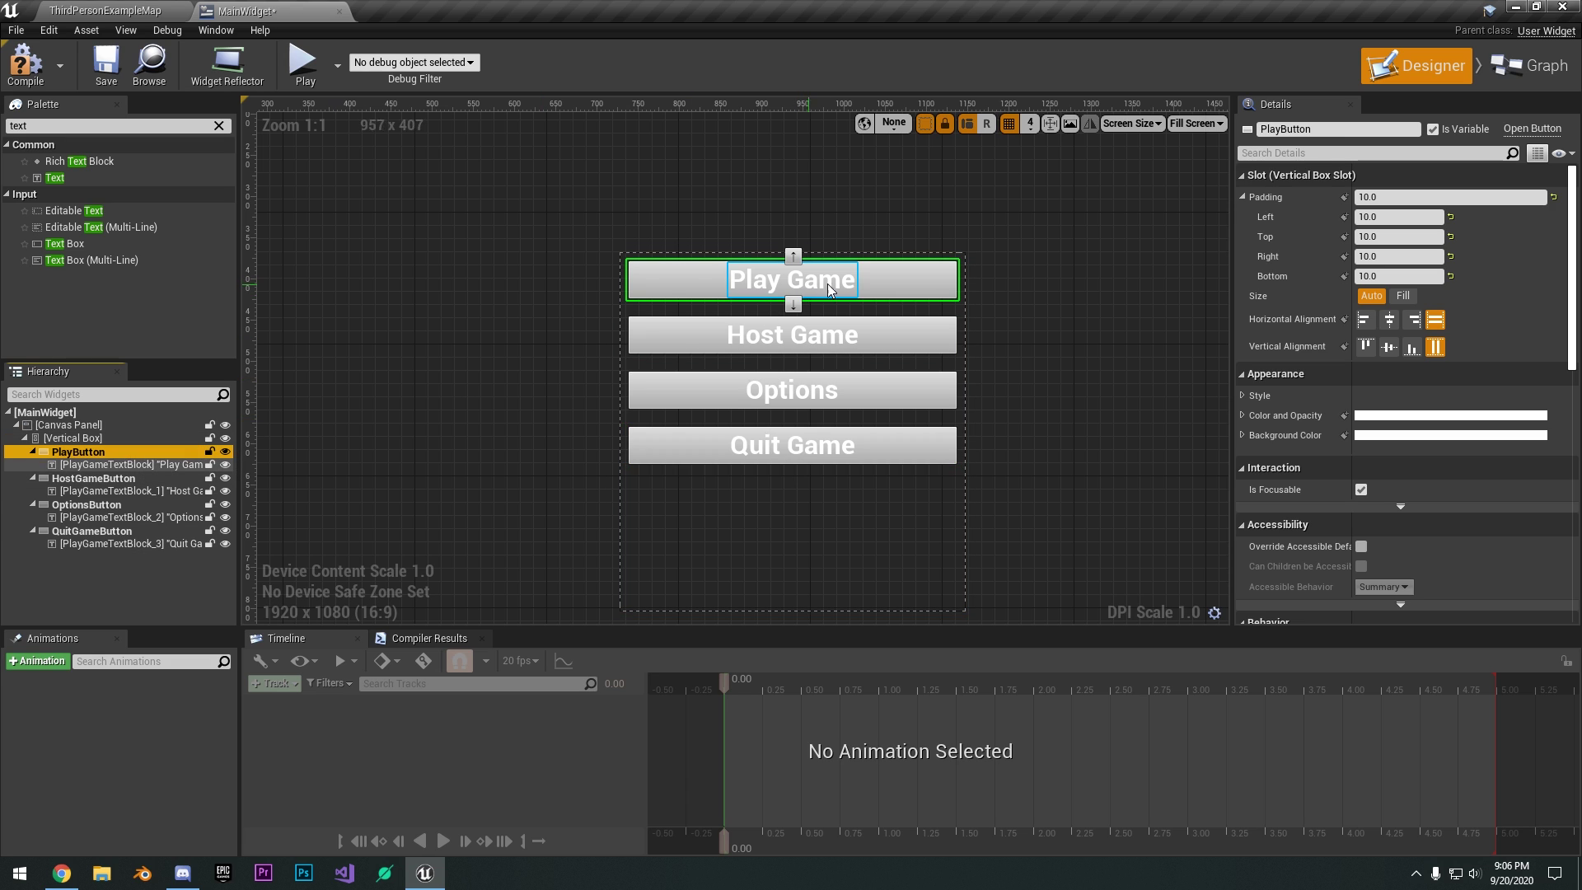
scroll(1270, 433, "down", 1)
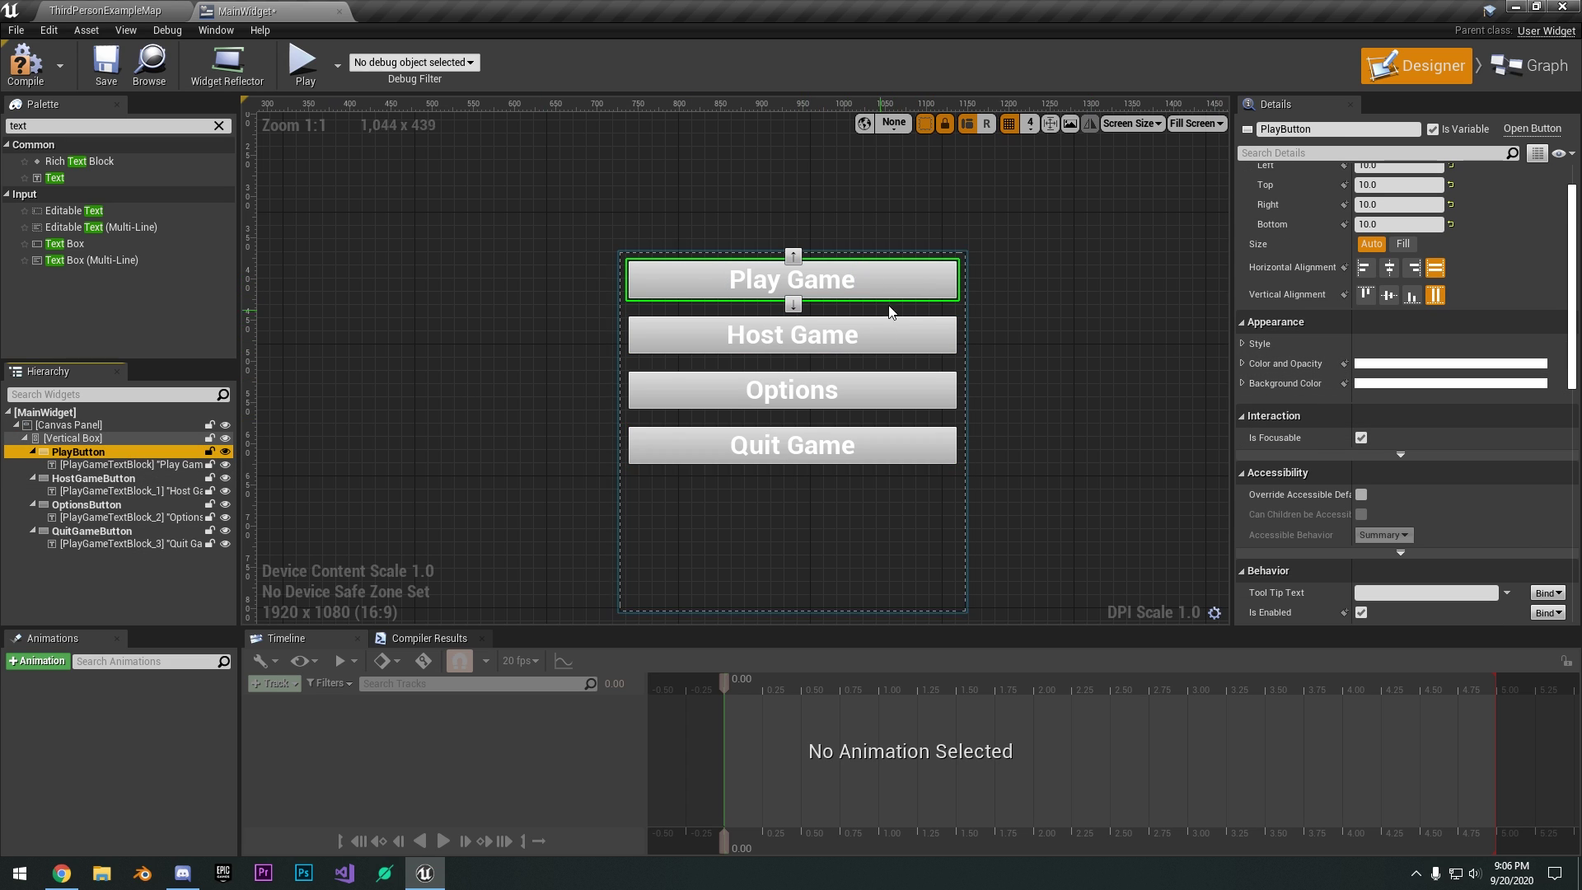
left_click(1243, 344)
scroll(1257, 351, "down", 1)
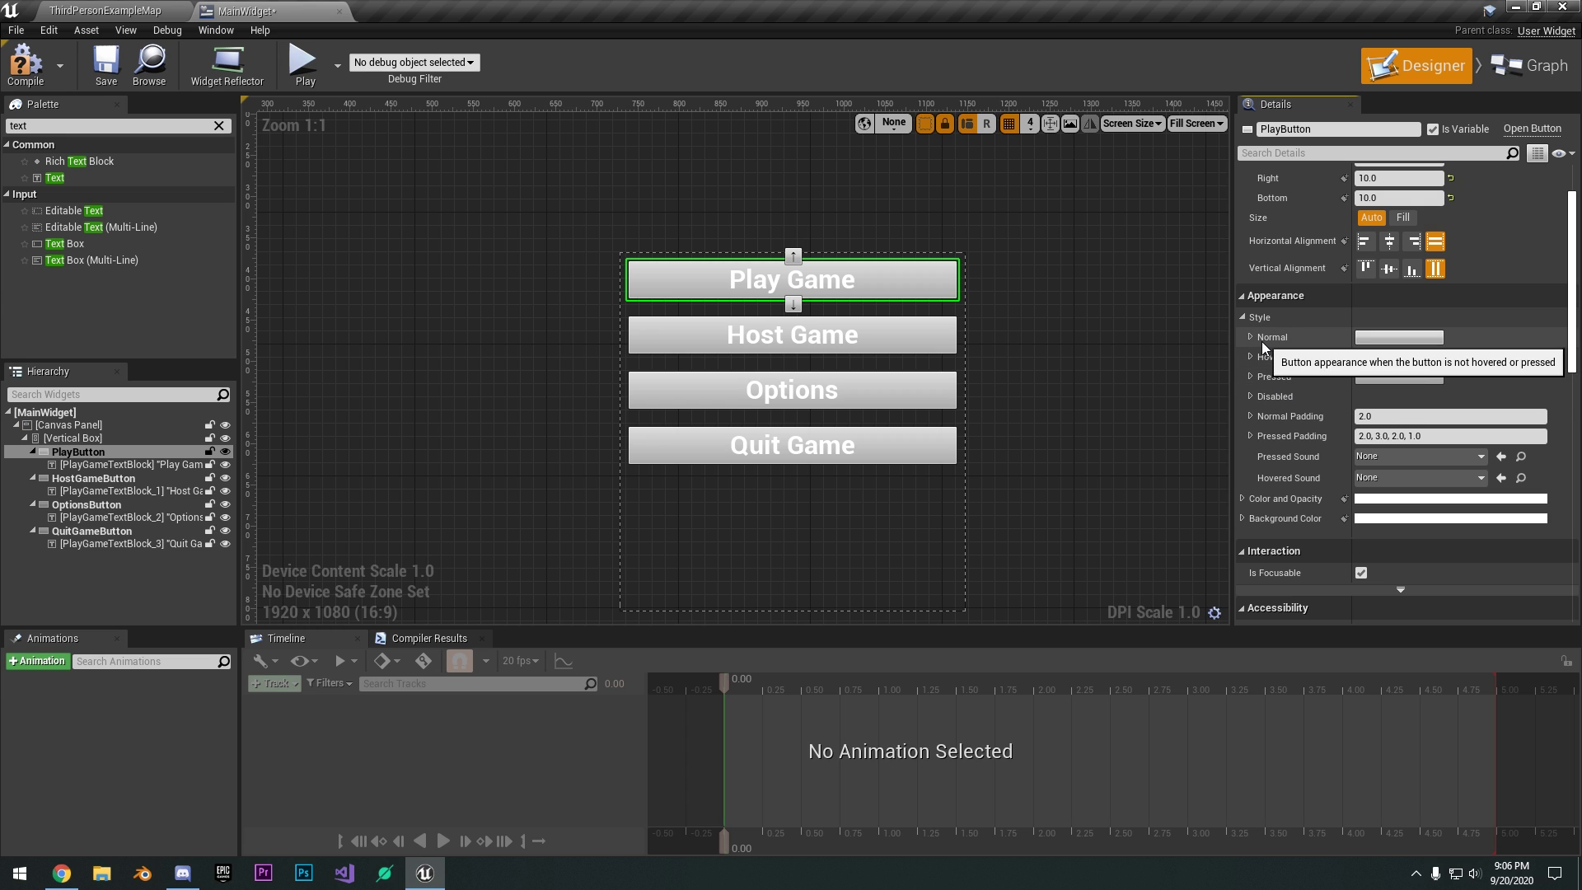
left_click(1251, 337)
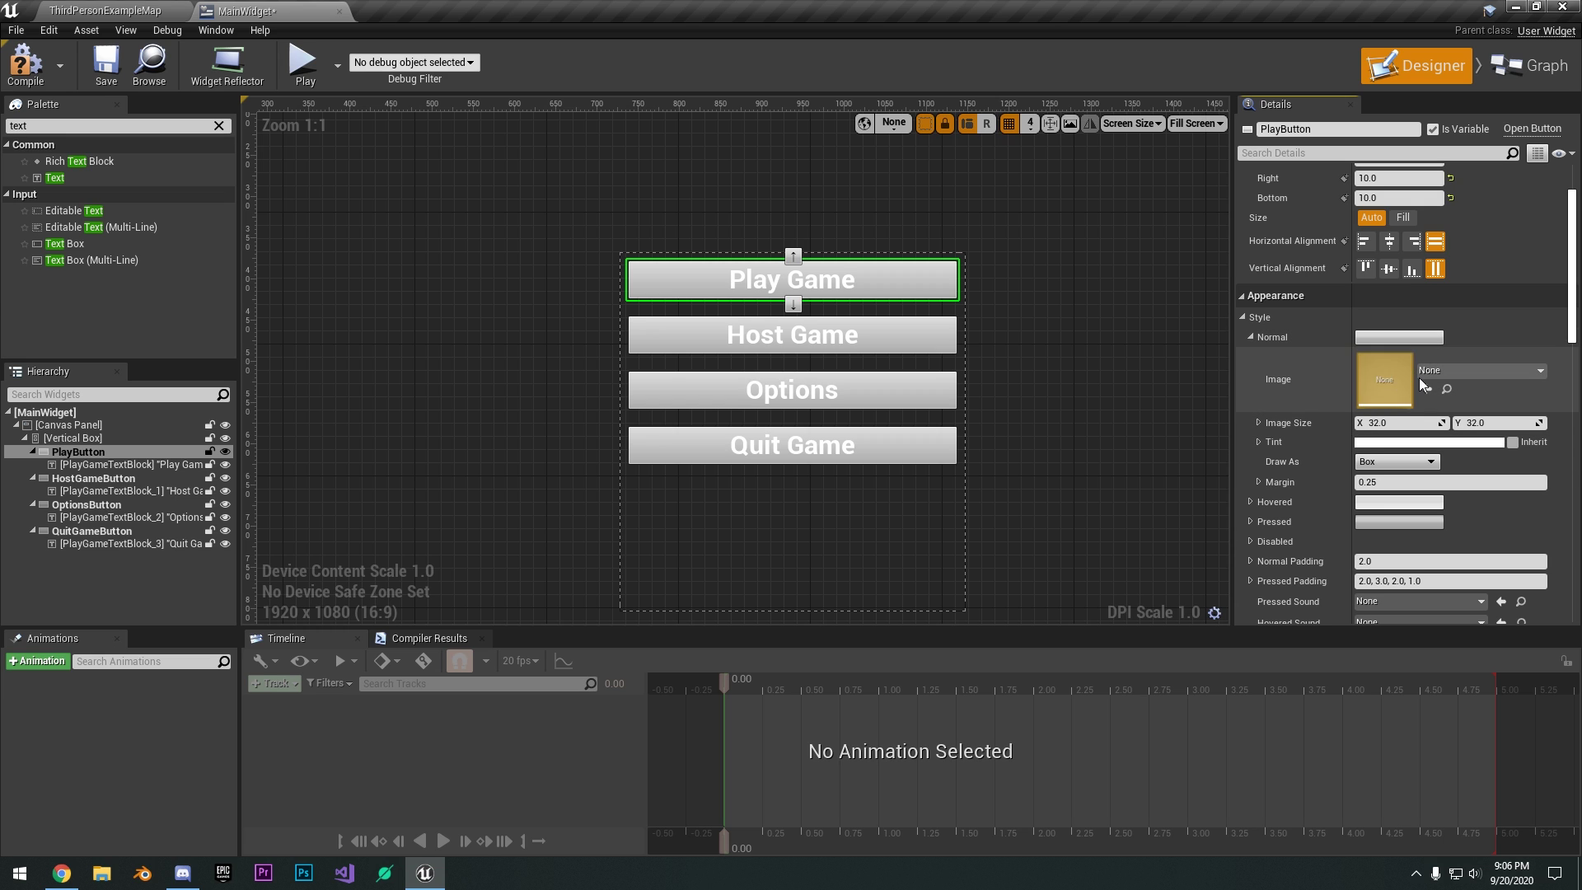
left_click(1384, 442)
left_click_drag(1158, 532, 1215, 542)
left_click(1250, 339)
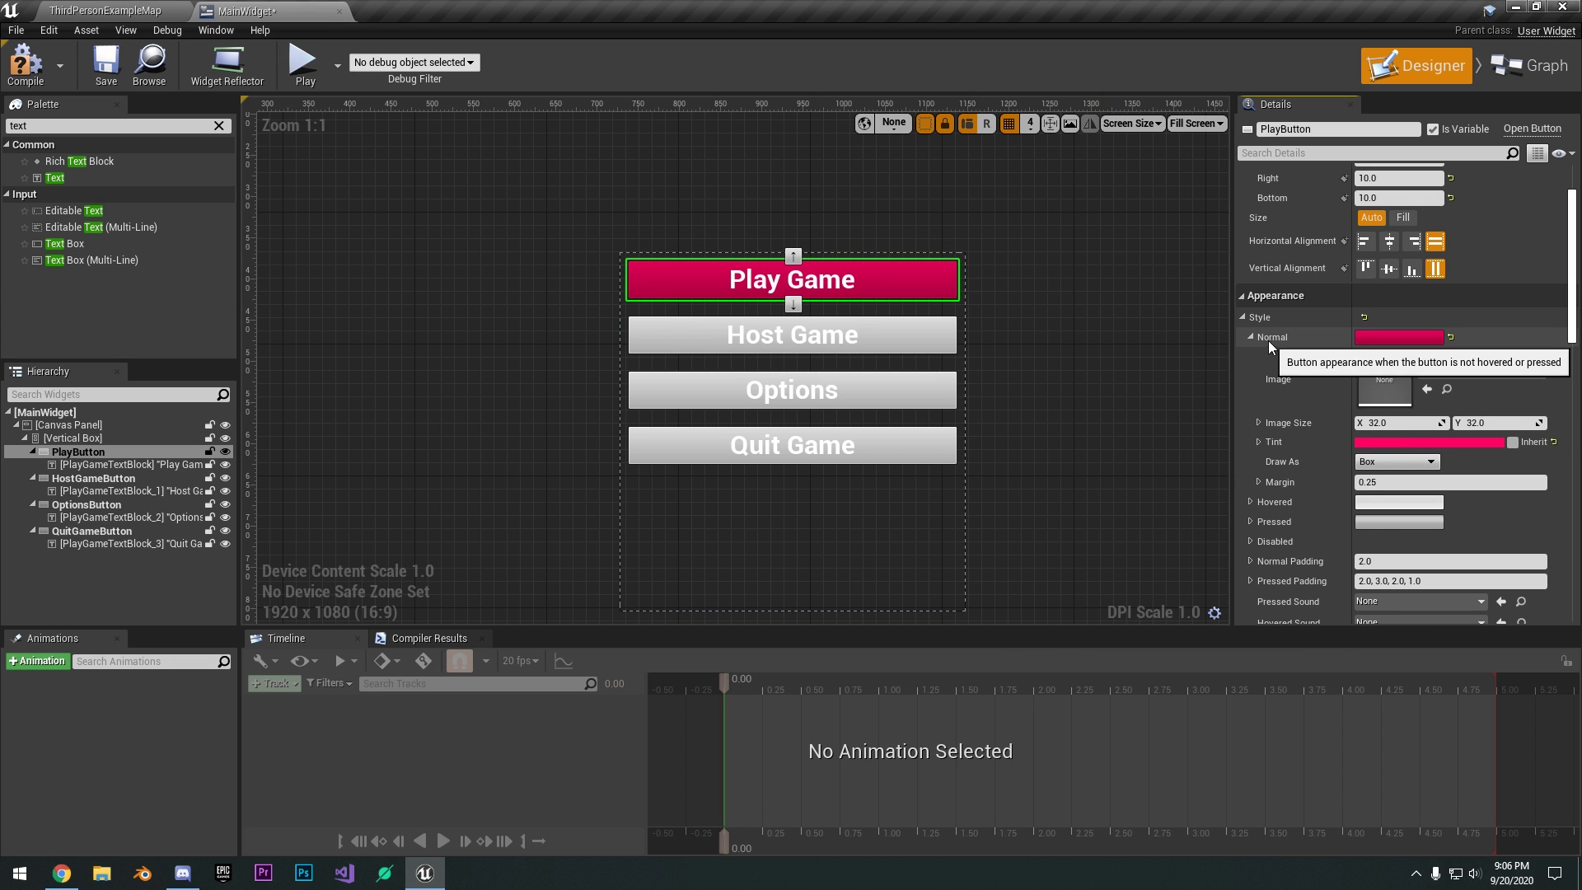
left_click(1251, 338)
Set the tint of PlayButton's Hovered style to yellow.
left_click(1252, 357)
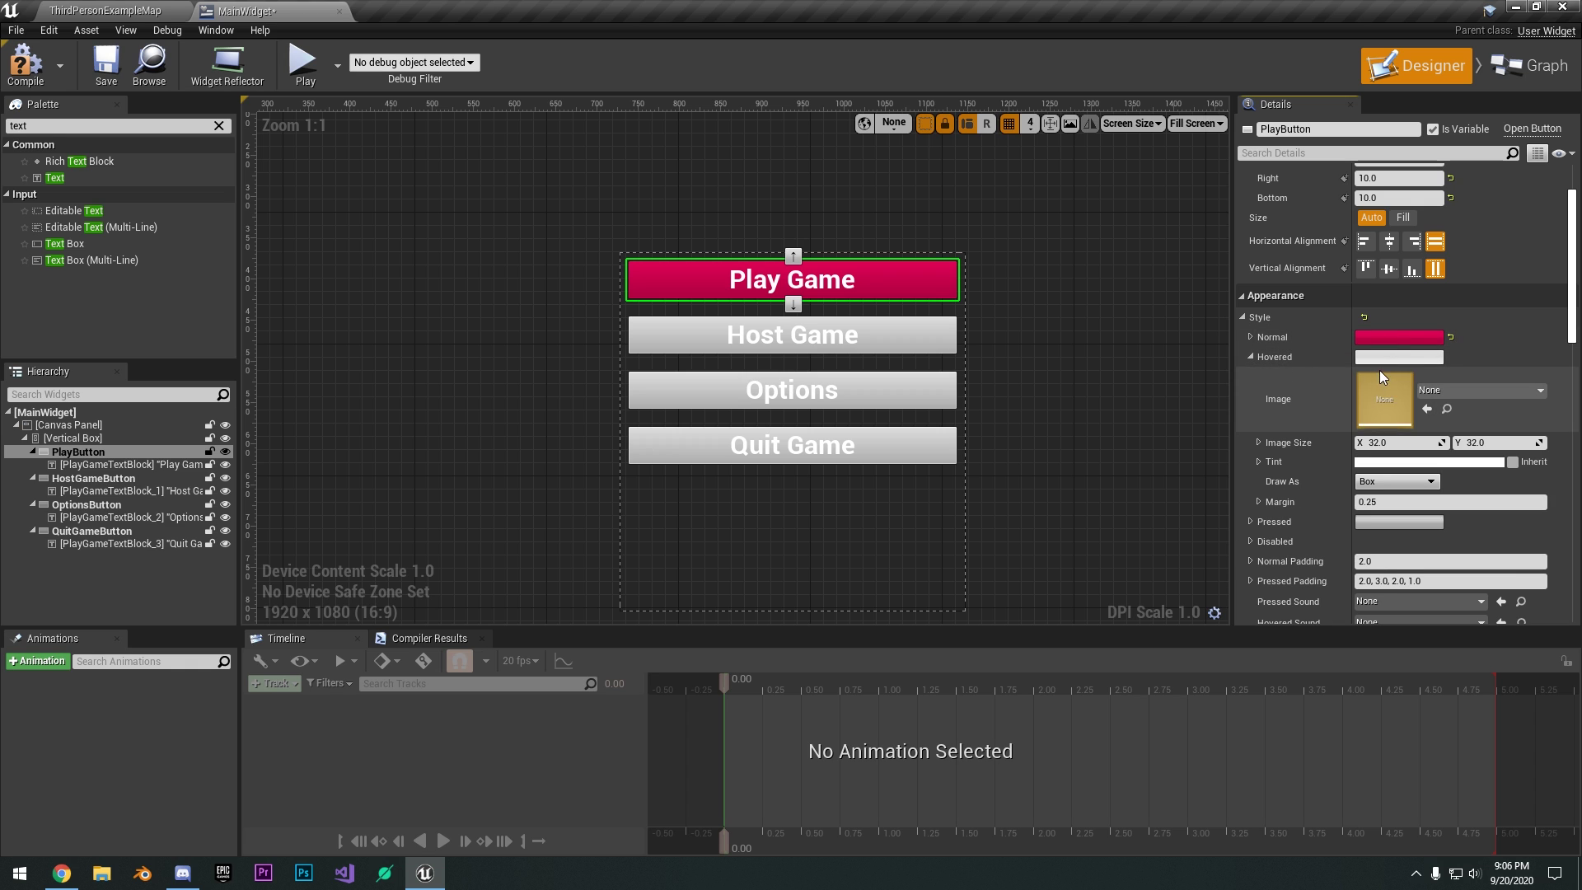
left_click(1376, 463)
left_click_drag(1170, 592, 1157, 607)
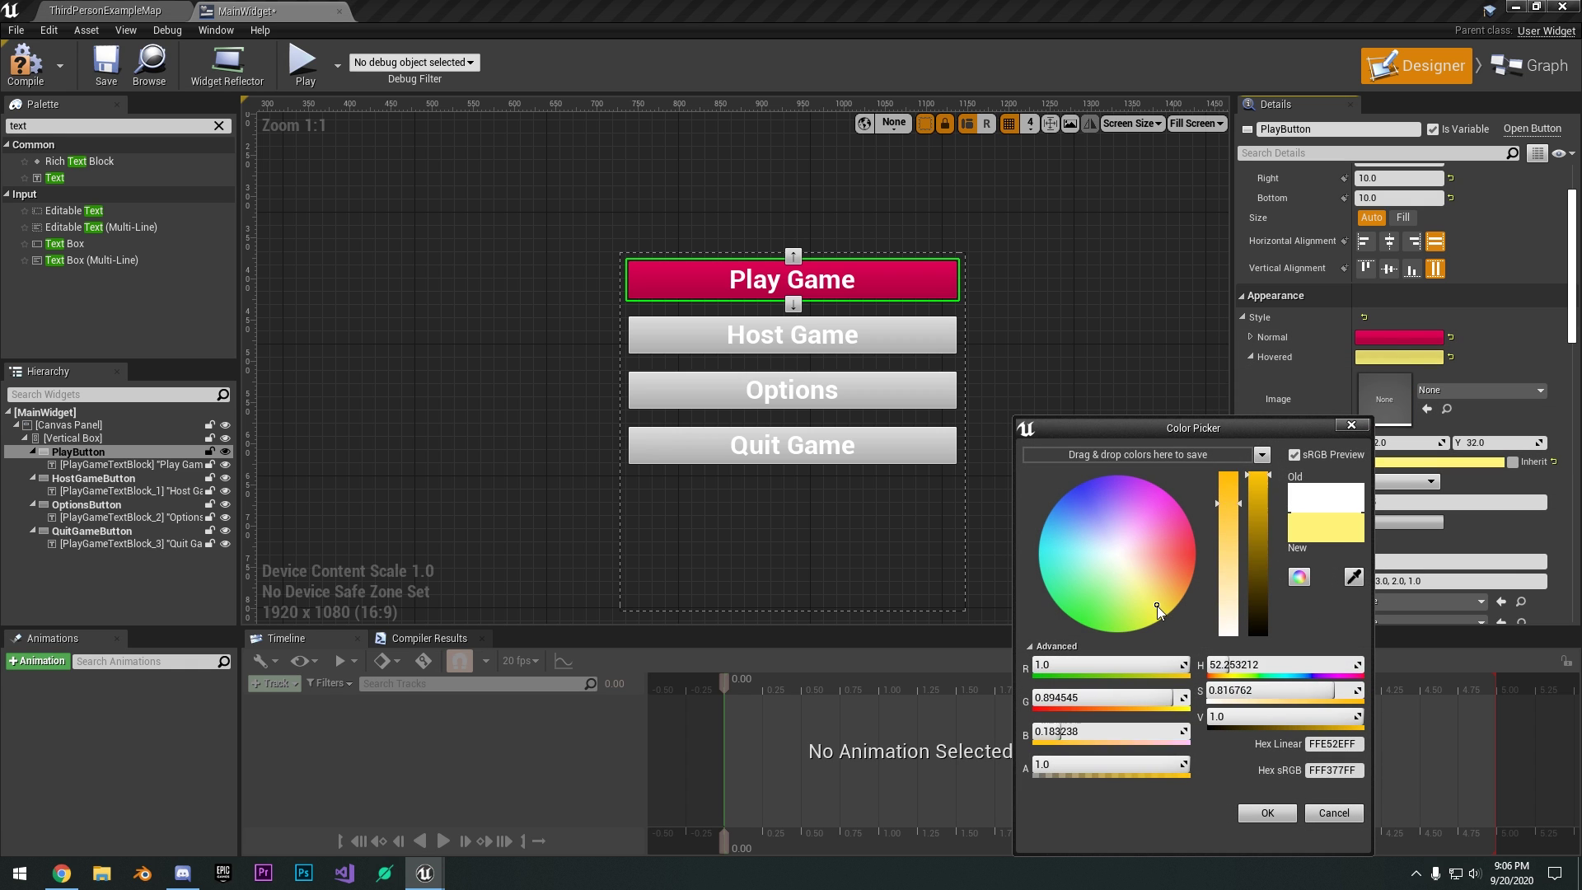
left_click(1252, 356)
left_click(1254, 356)
Set the tint of PlayButton's Pressed style to blue, hex sRGB 0089FF.
left_click(1252, 377)
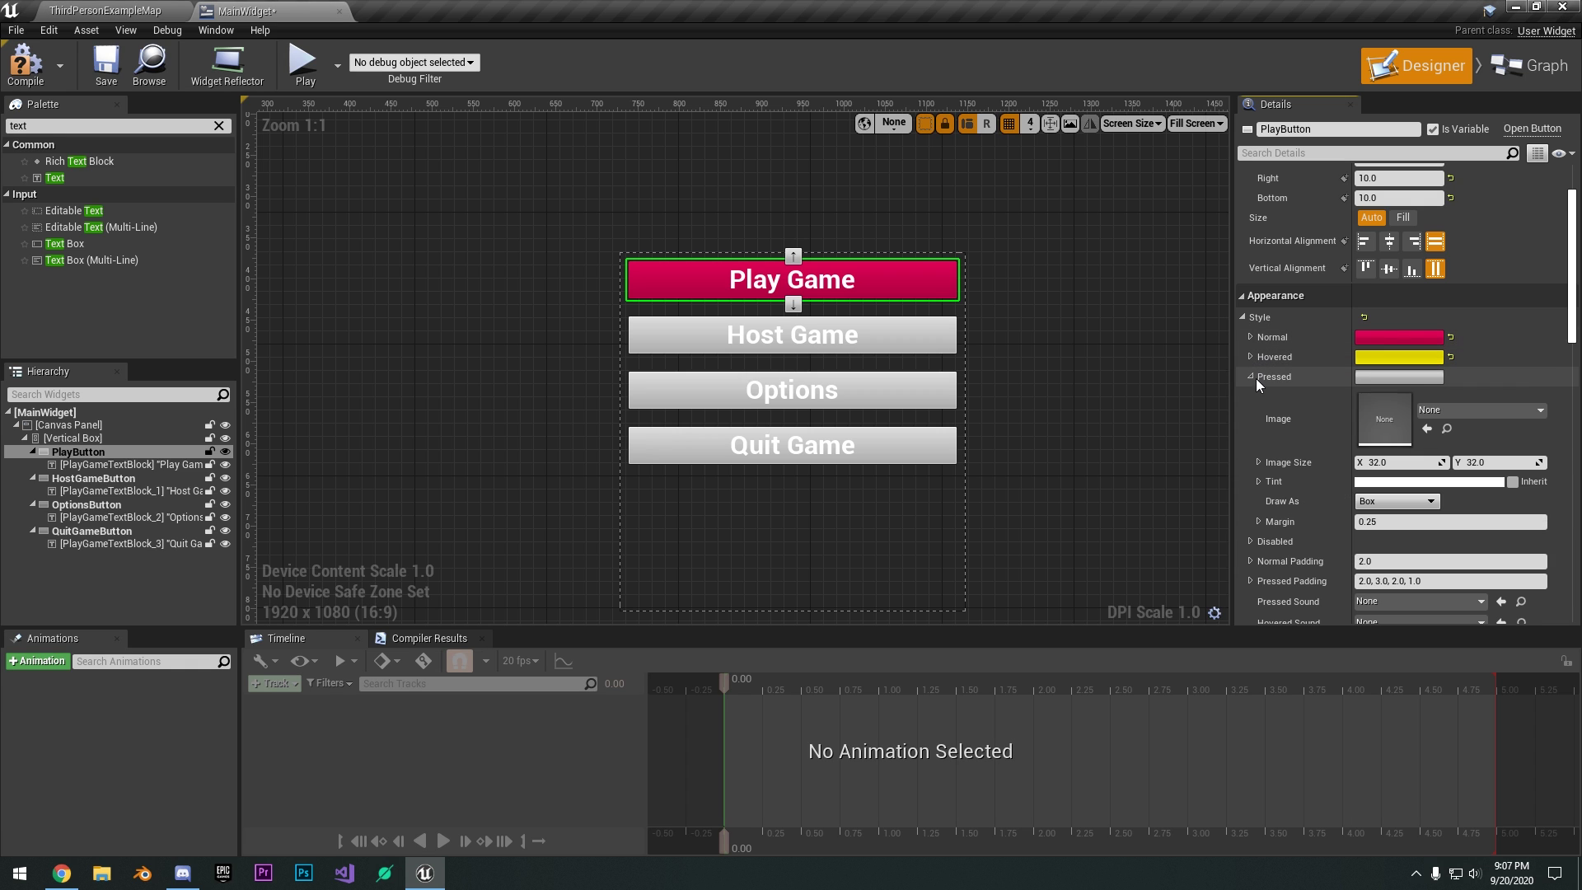
left_click(1417, 482)
left_click_drag(1088, 531, 1021, 459)
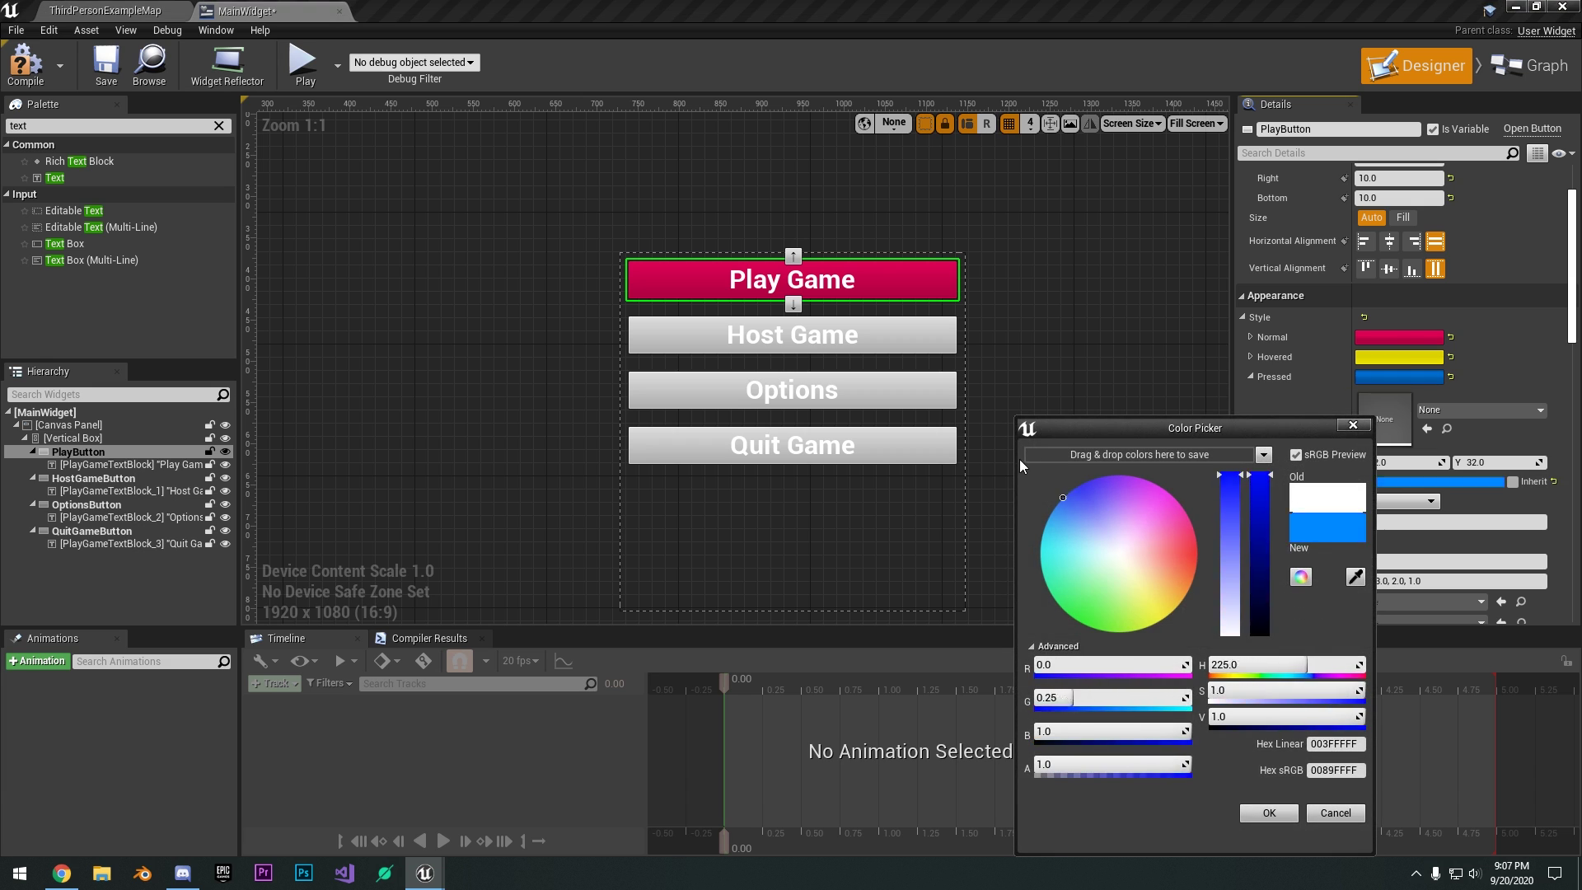
left_click(1252, 376)
left_click(1252, 376)
Copy PlayButton's whole Style to HostGameButton, OptionsButton and QuitGameButton.
right_click(1308, 317)
left_click(1345, 377)
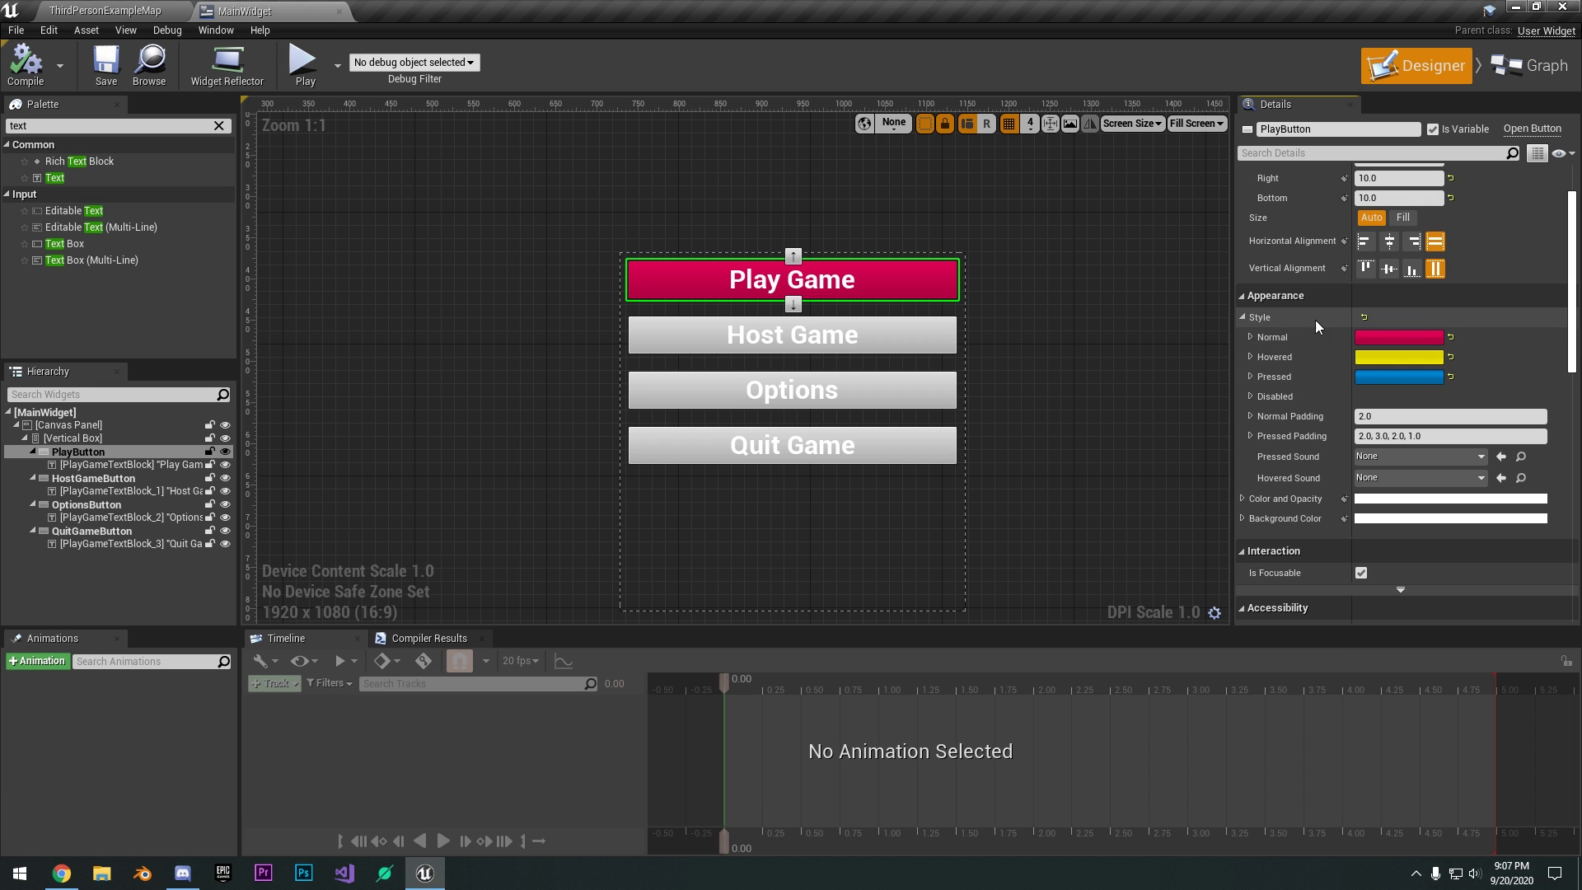
left_click(165, 478)
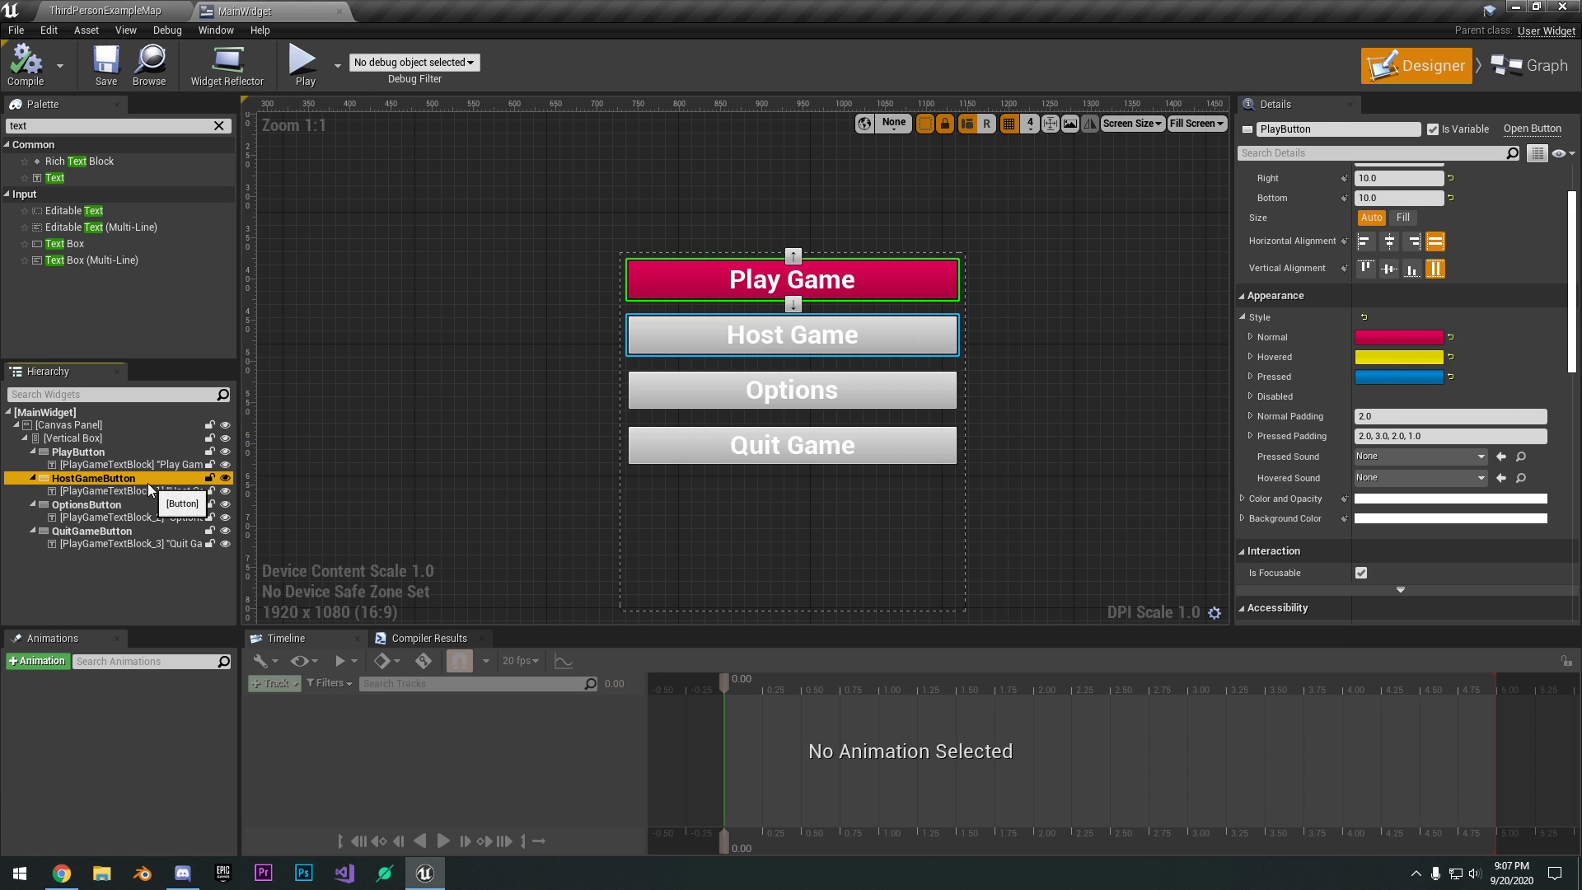
right_click(1303, 319)
left_click(1364, 397)
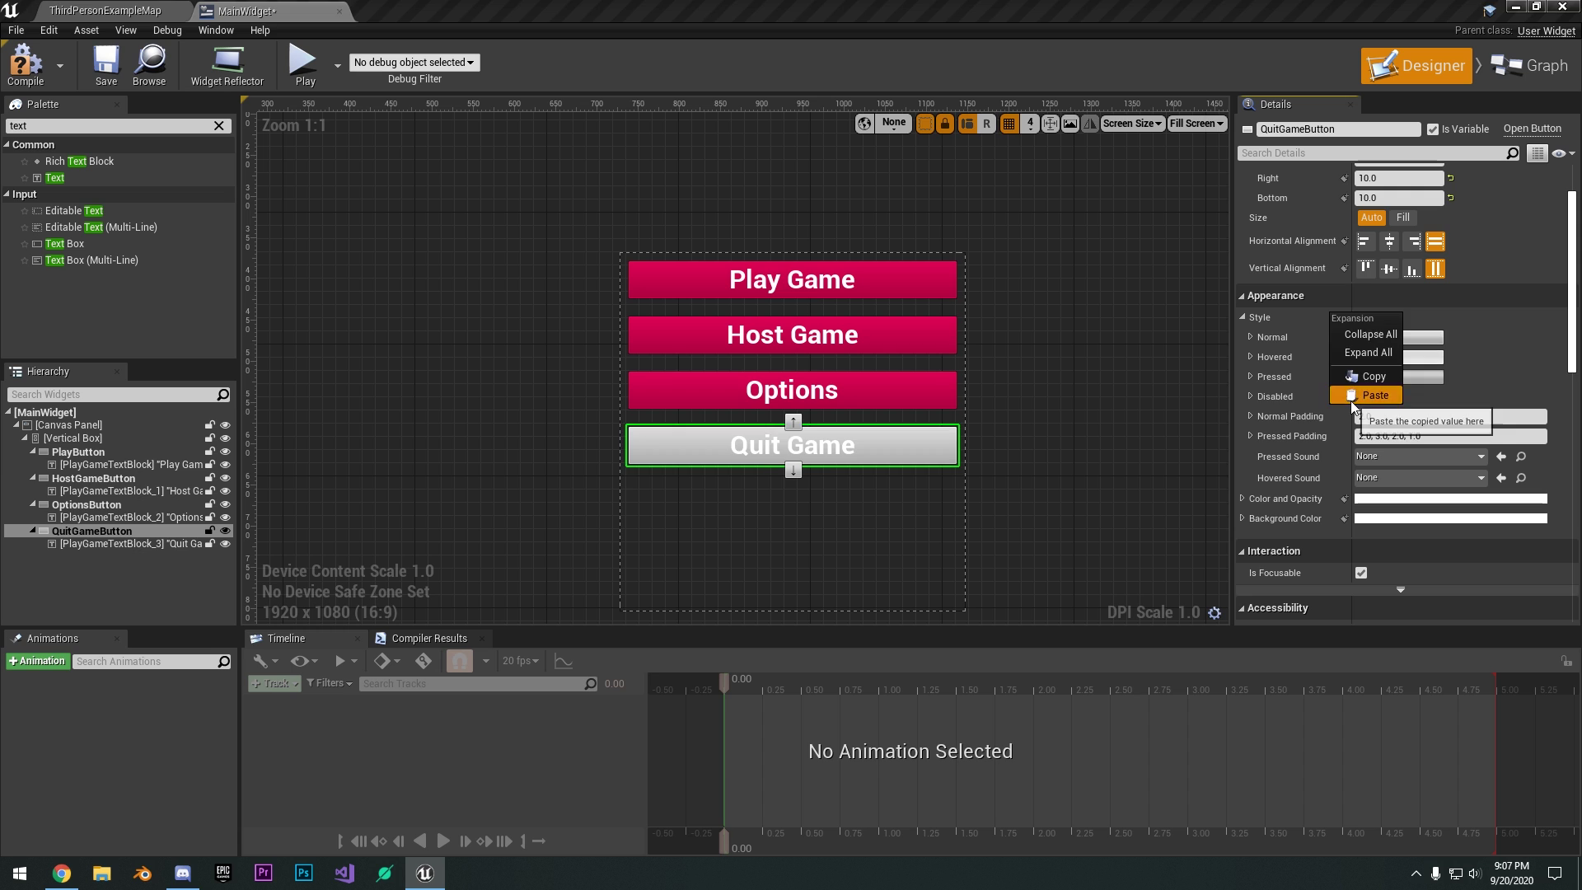
left_click(1352, 399)
Clear the "text" search filter from the widget palette.
scroll(1086, 370, "down", 2)
scroll(736, 222, "down", 3)
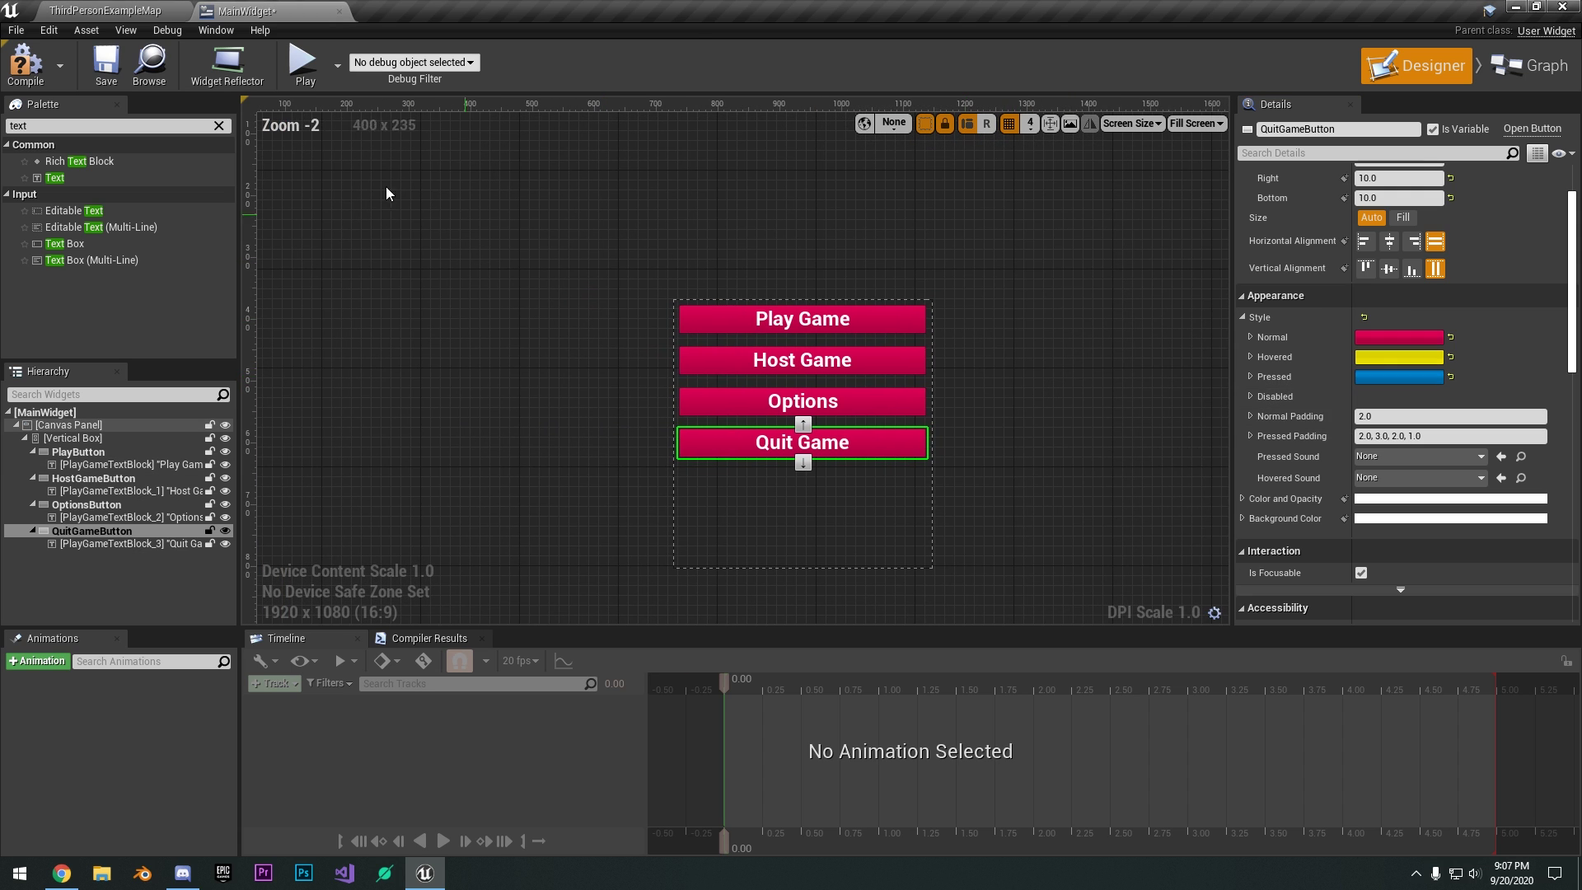
scroll(900, 282, "up", 1)
scroll(948, 246, "down", 1)
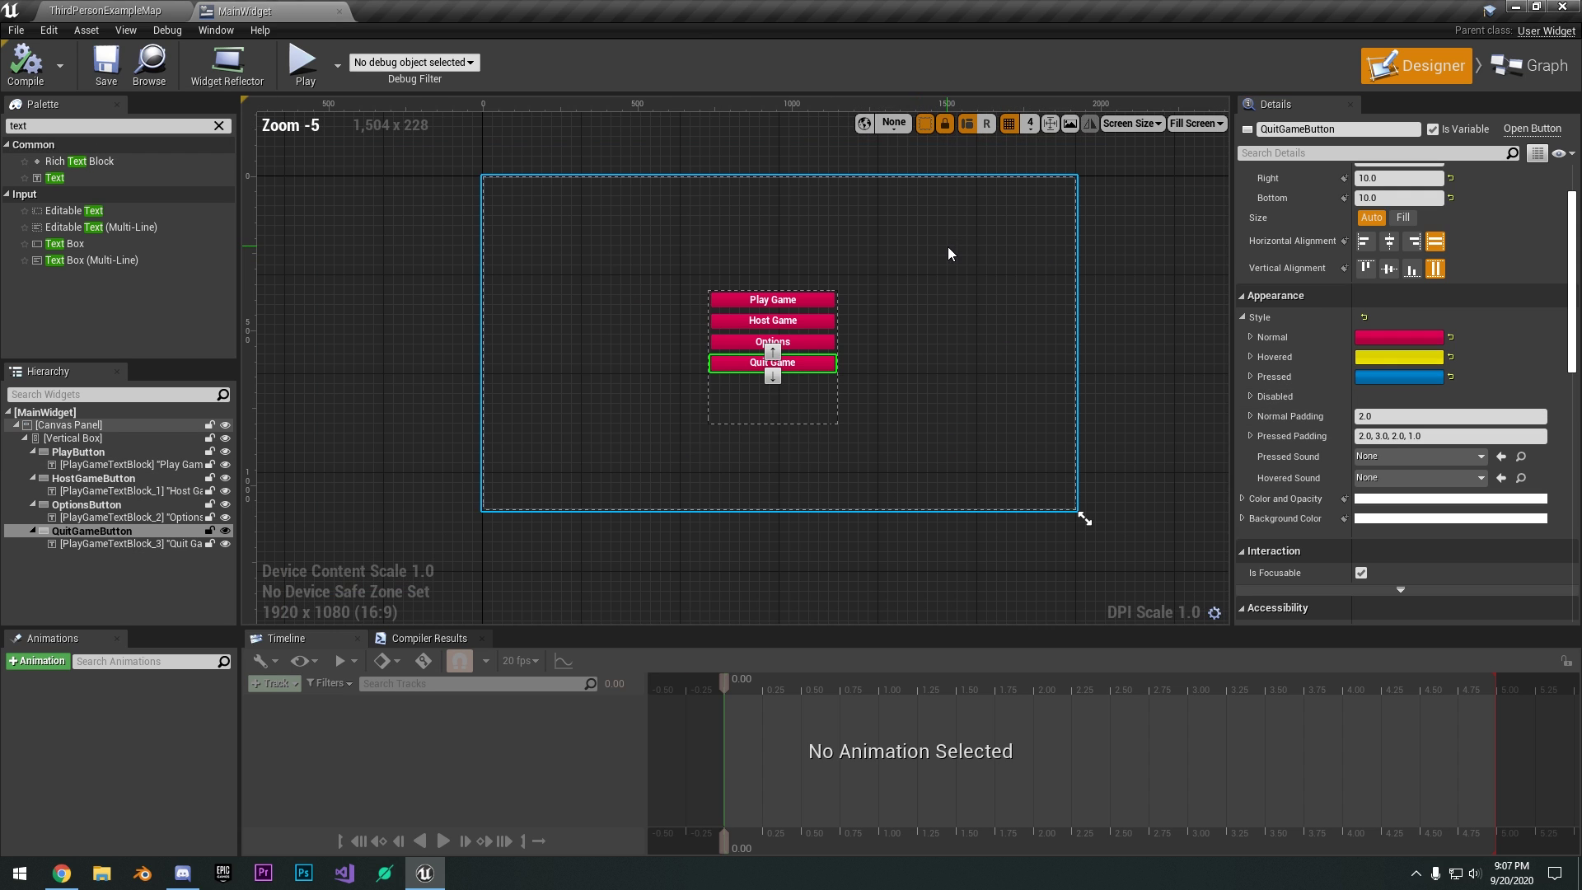
right_click_drag(948, 245, 987, 269)
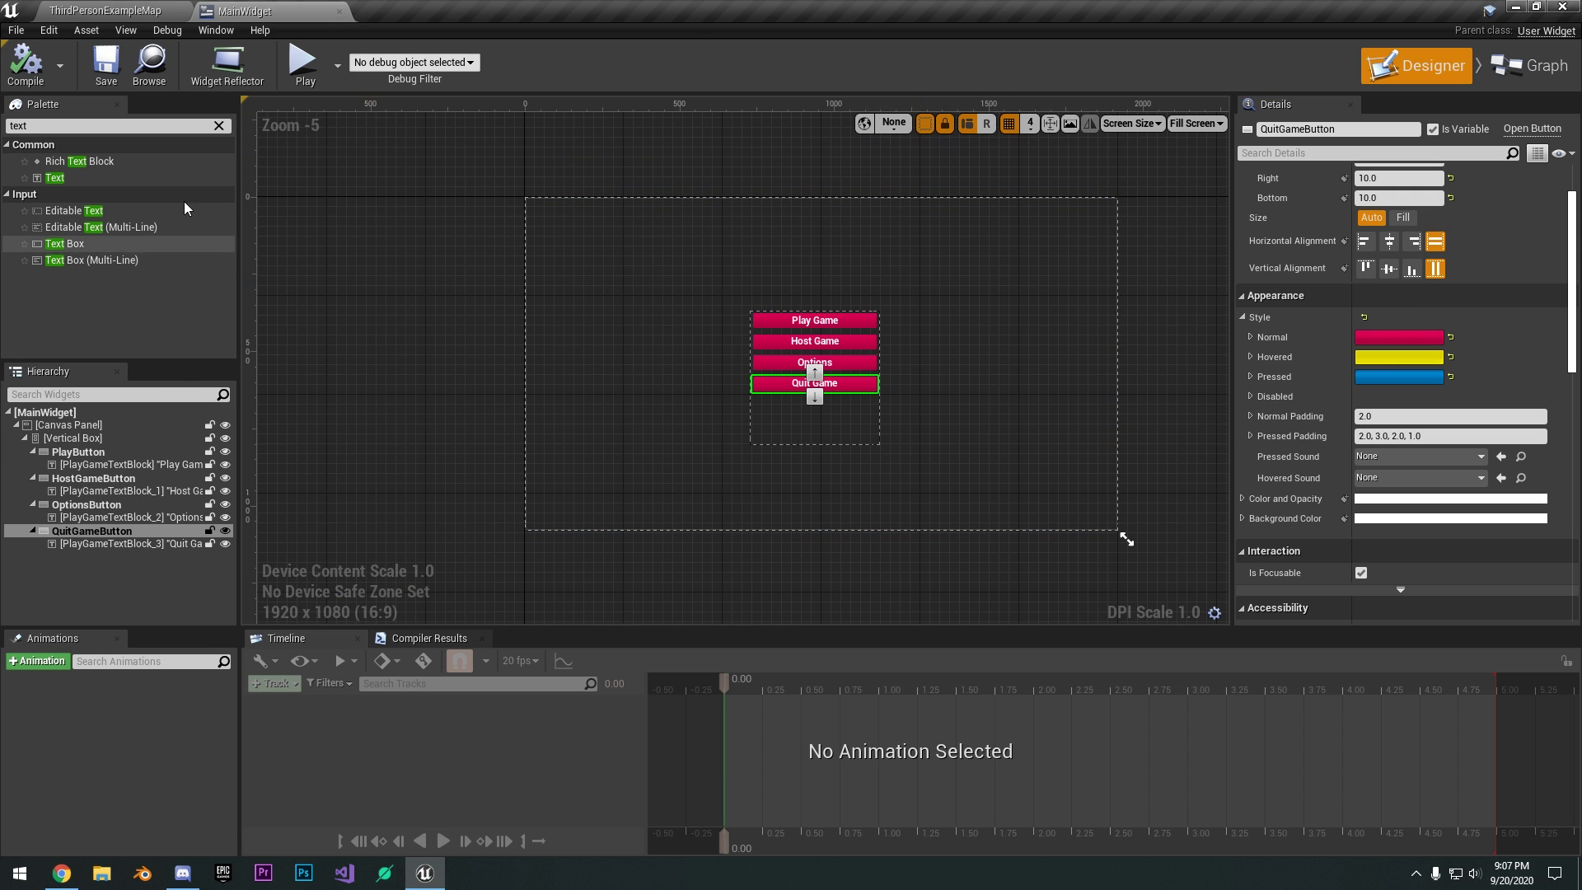
left_click(218, 126)
Anchor the Vertical Box holding the four buttons to the centre of the canvas.
left_click(67, 426)
left_click(66, 438)
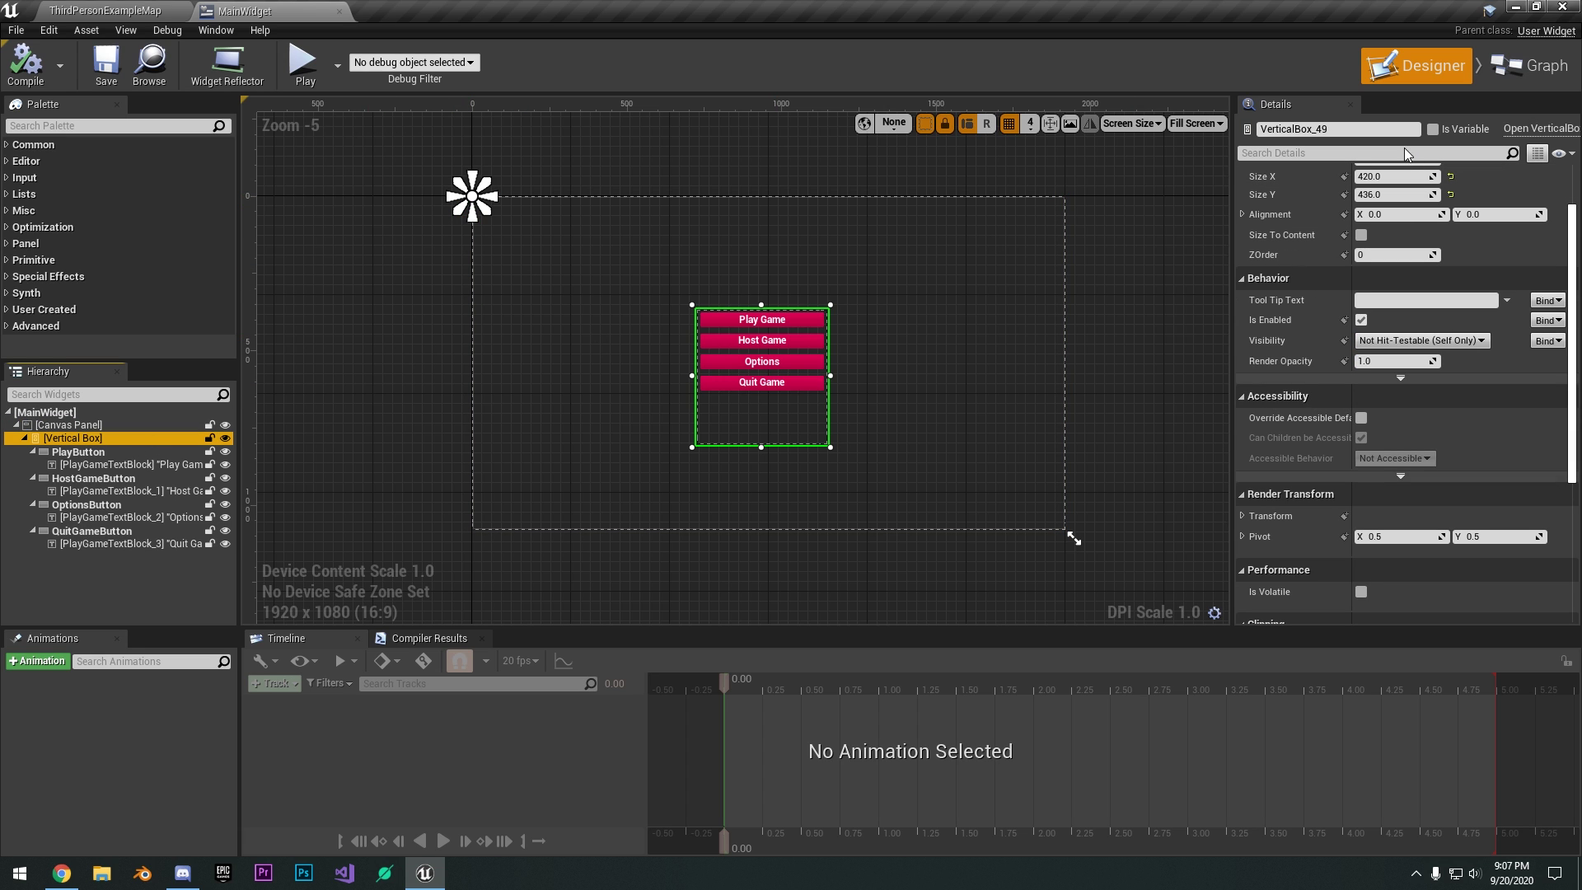
scroll(1306, 241, "up", 2)
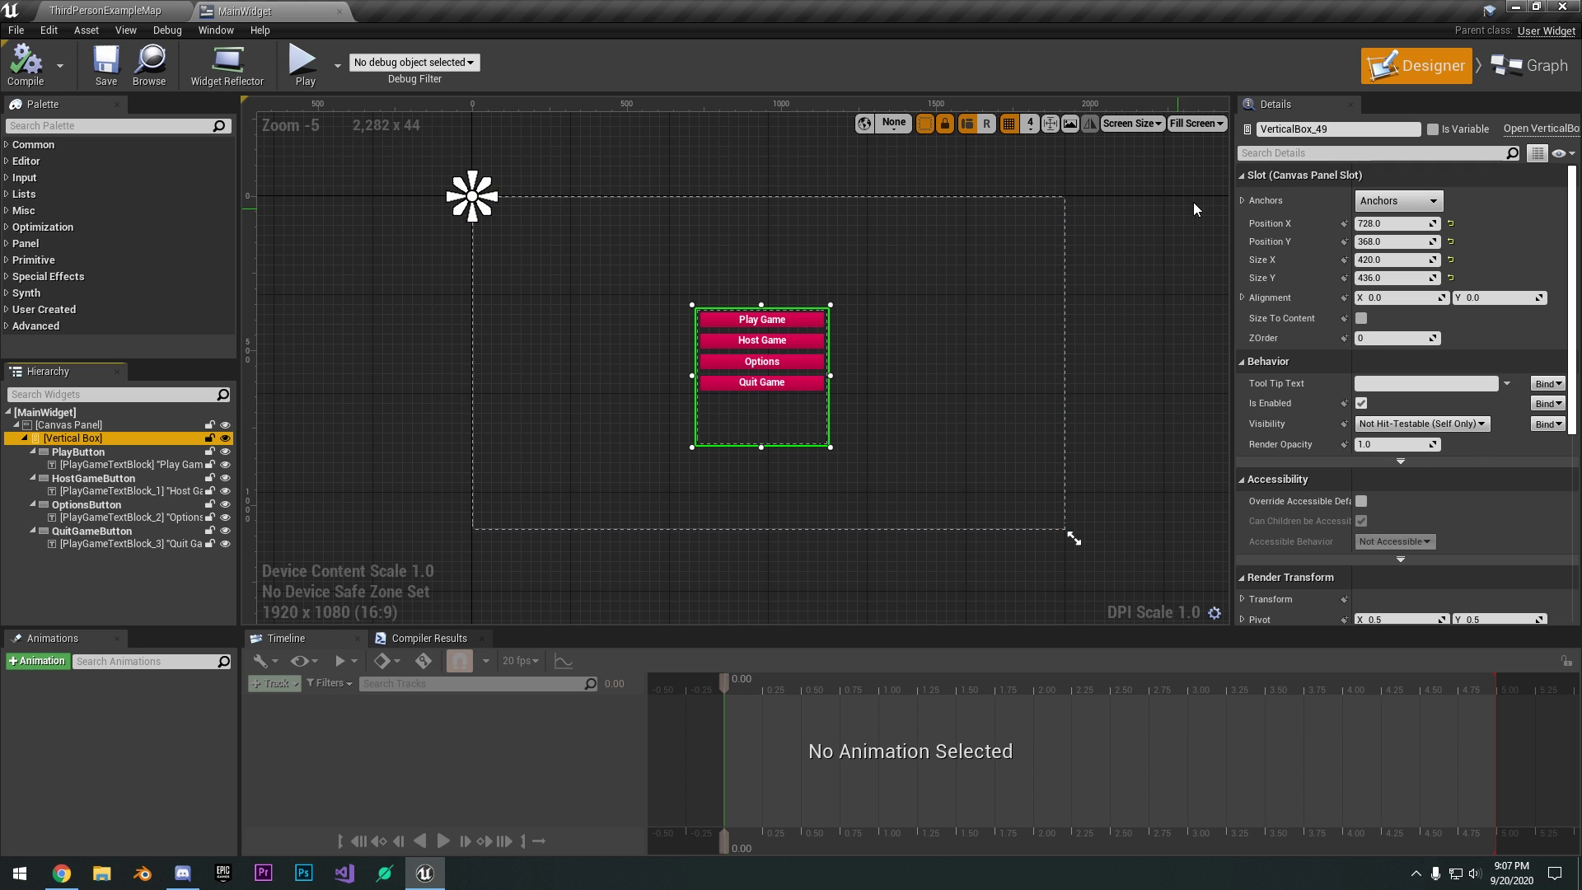
mouse_move(477, 207)
left_mouse_down()
mouse_move(755, 290)
mouse_move(754, 372)
mouse_move(773, 370)
mouse_move(473, 196)
left_mouse_up()
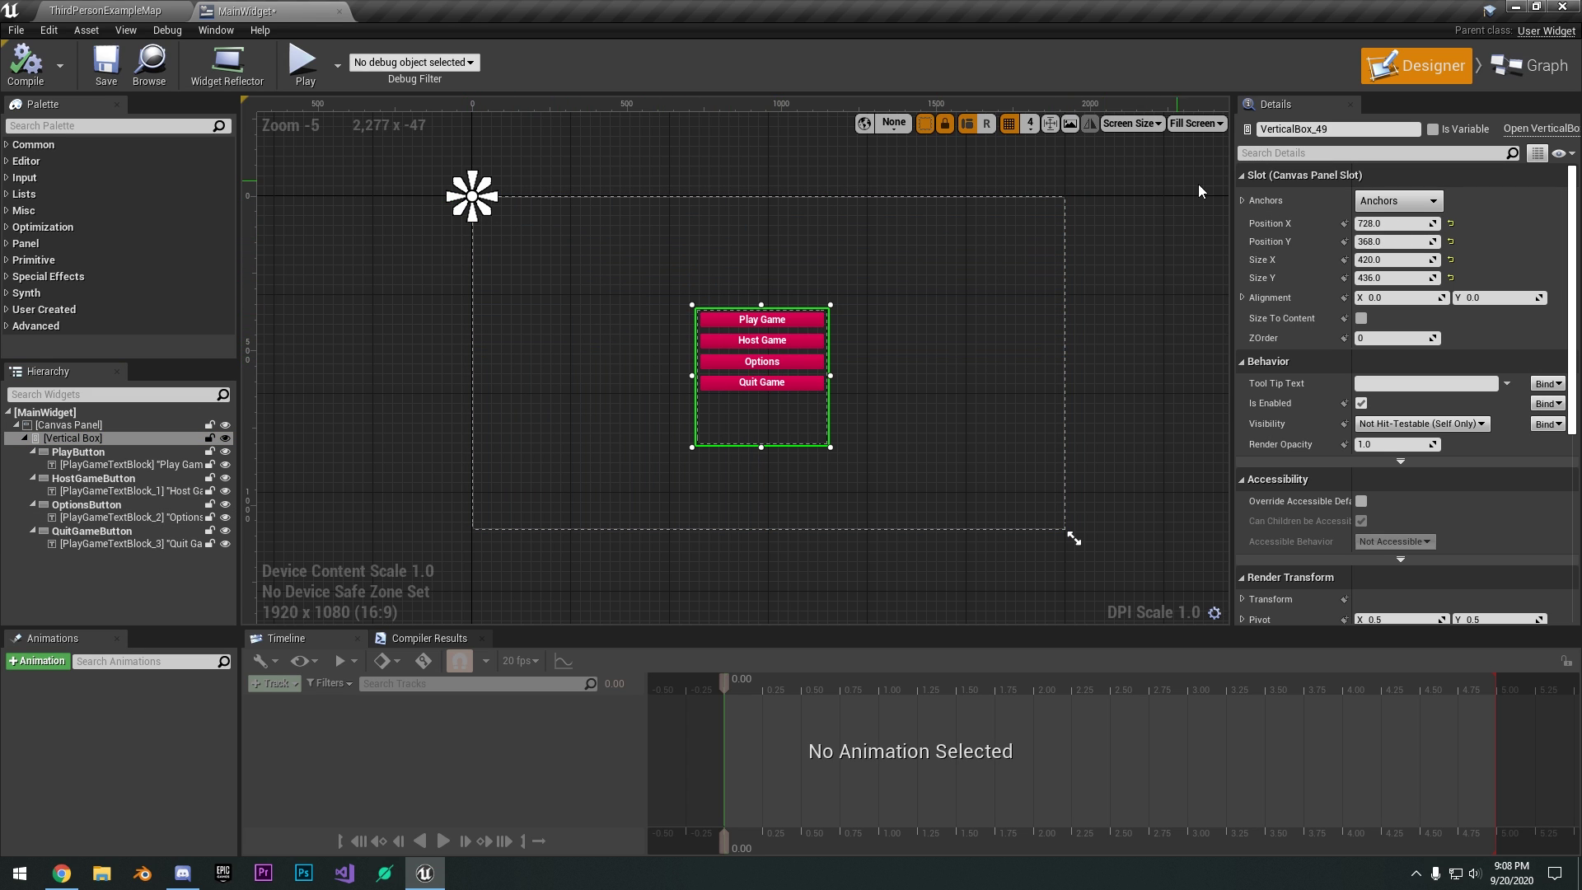
left_click(1396, 202)
left_click(1451, 310)
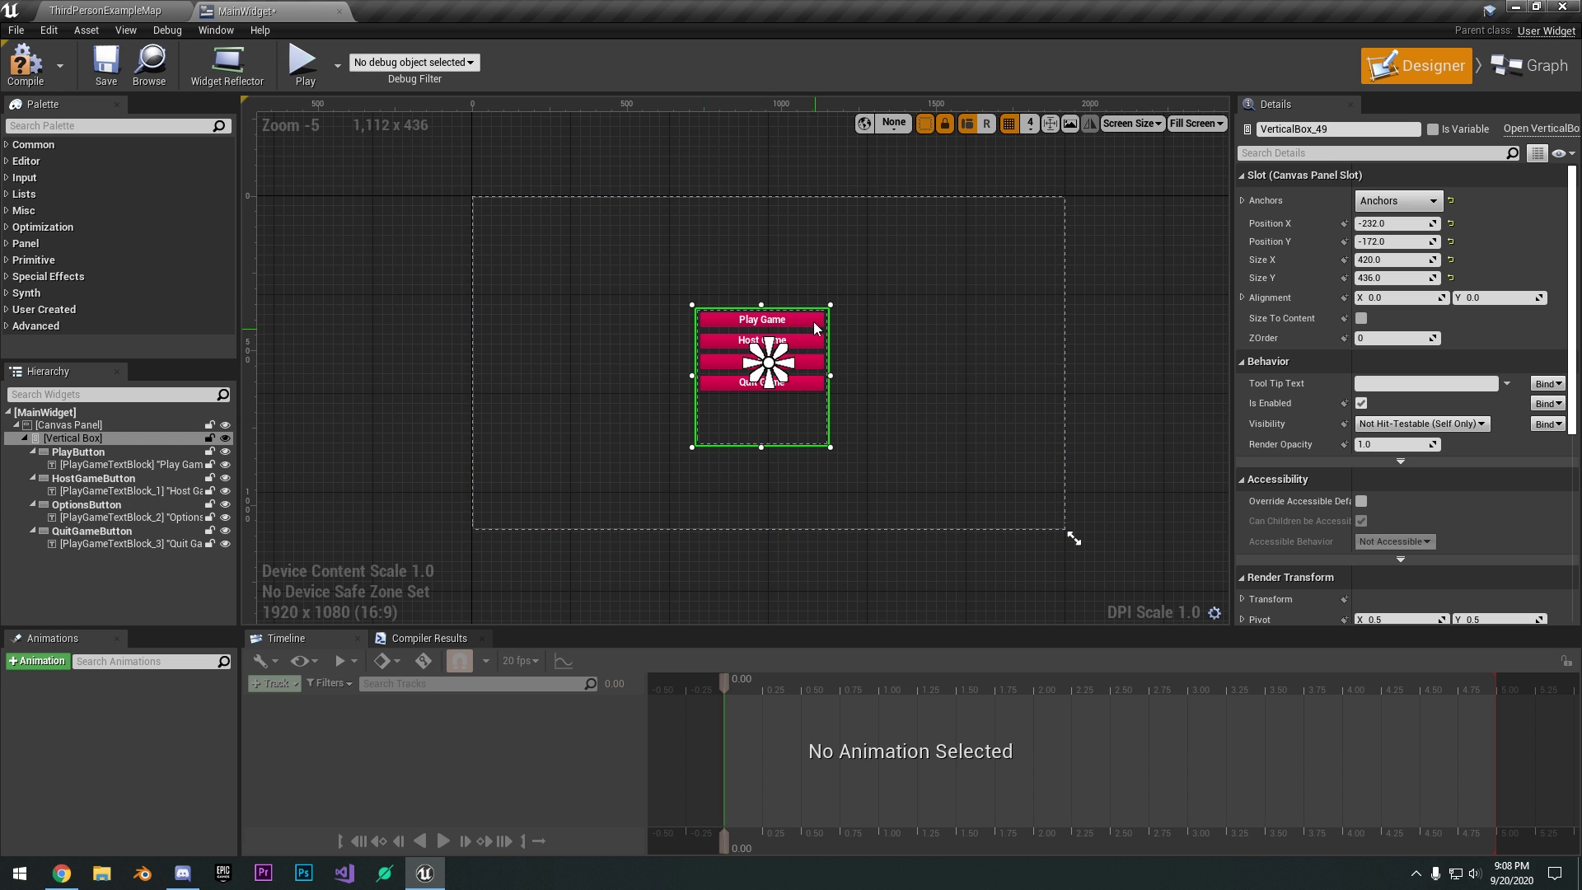
Move the Vertical Box nearer the canvas centre, spread its anchors out to the box's own corners, and compile the widget.
left_click_drag(824, 421, 830, 428)
scroll(786, 383, "up", 2)
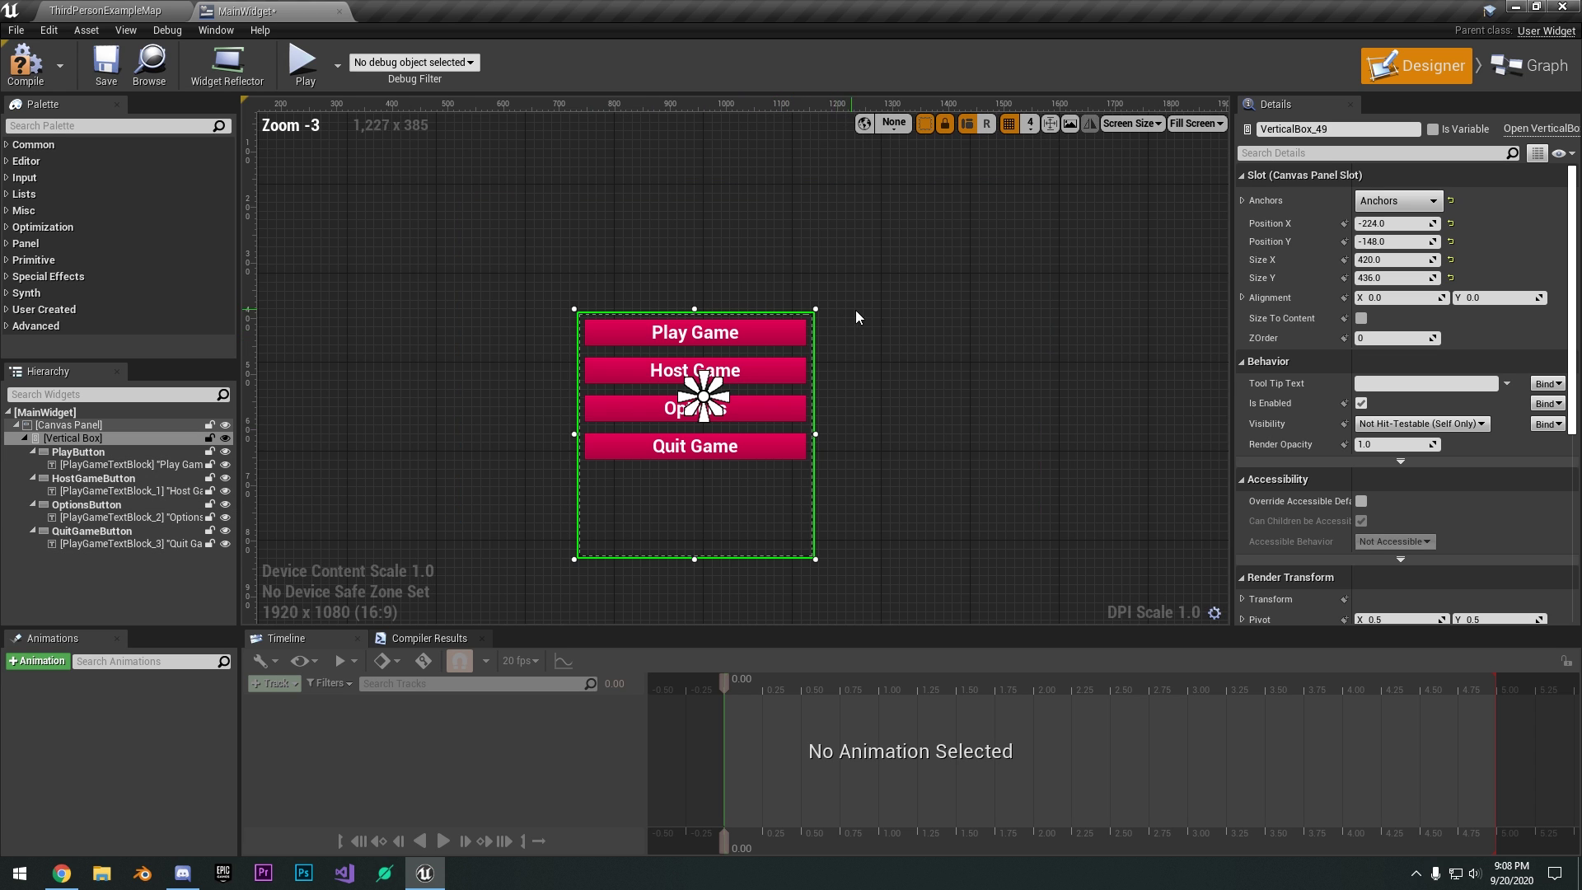
left_click_drag(776, 372, 645, 536)
left_click_drag(803, 348, 899, 271)
scroll(839, 331, "down", 2)
left_click(25, 66)
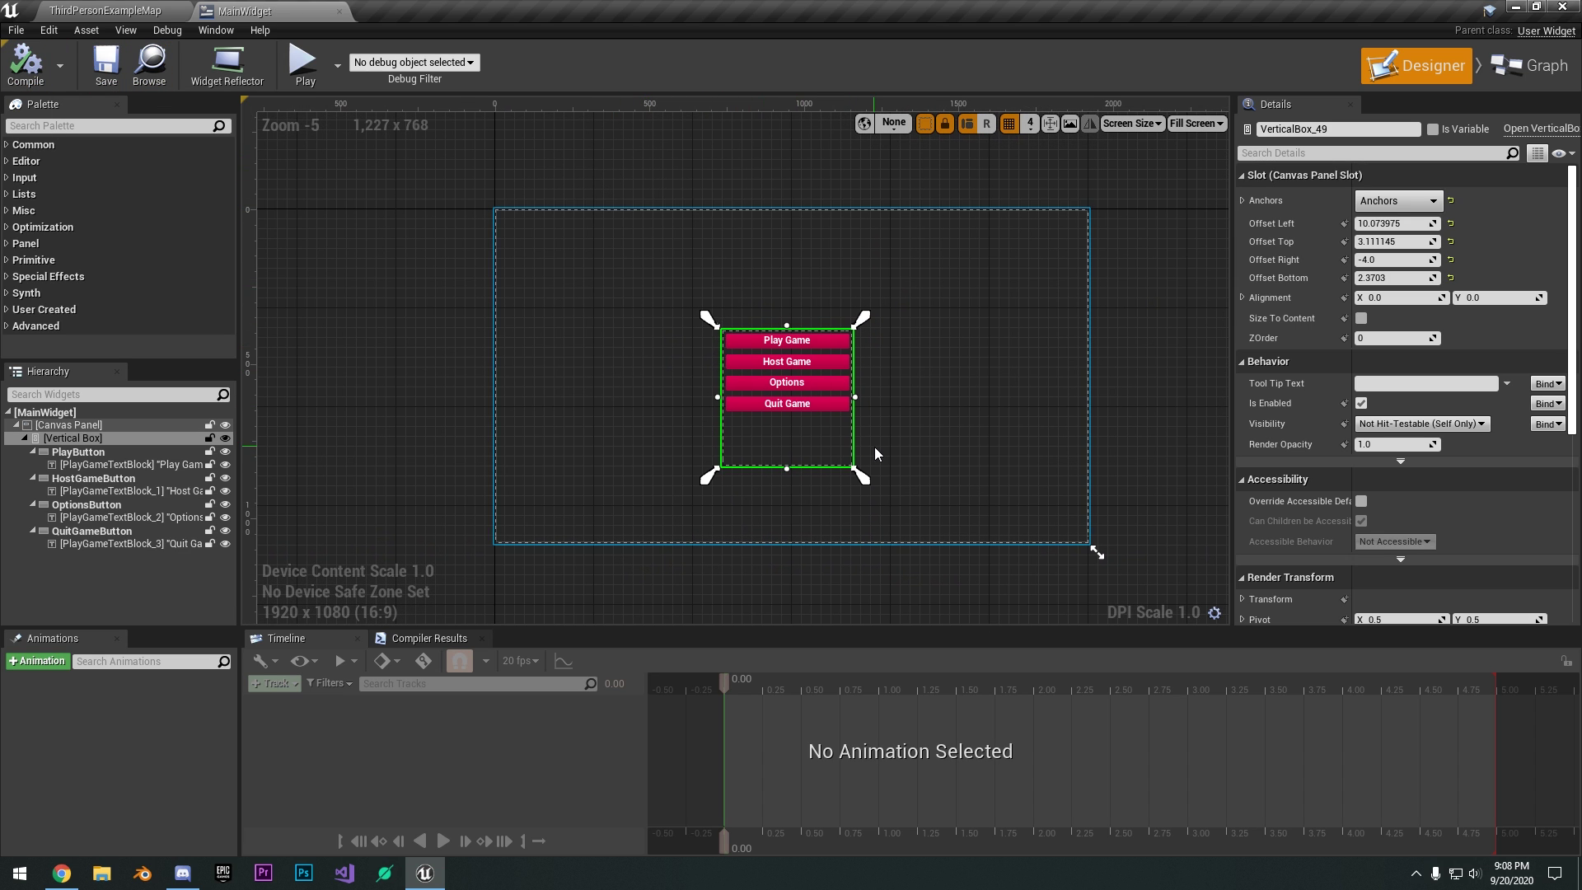
mouse_move(958, 445)
right_mouse_down()
mouse_move(978, 411)
mouse_move(984, 439)
right_mouse_up()
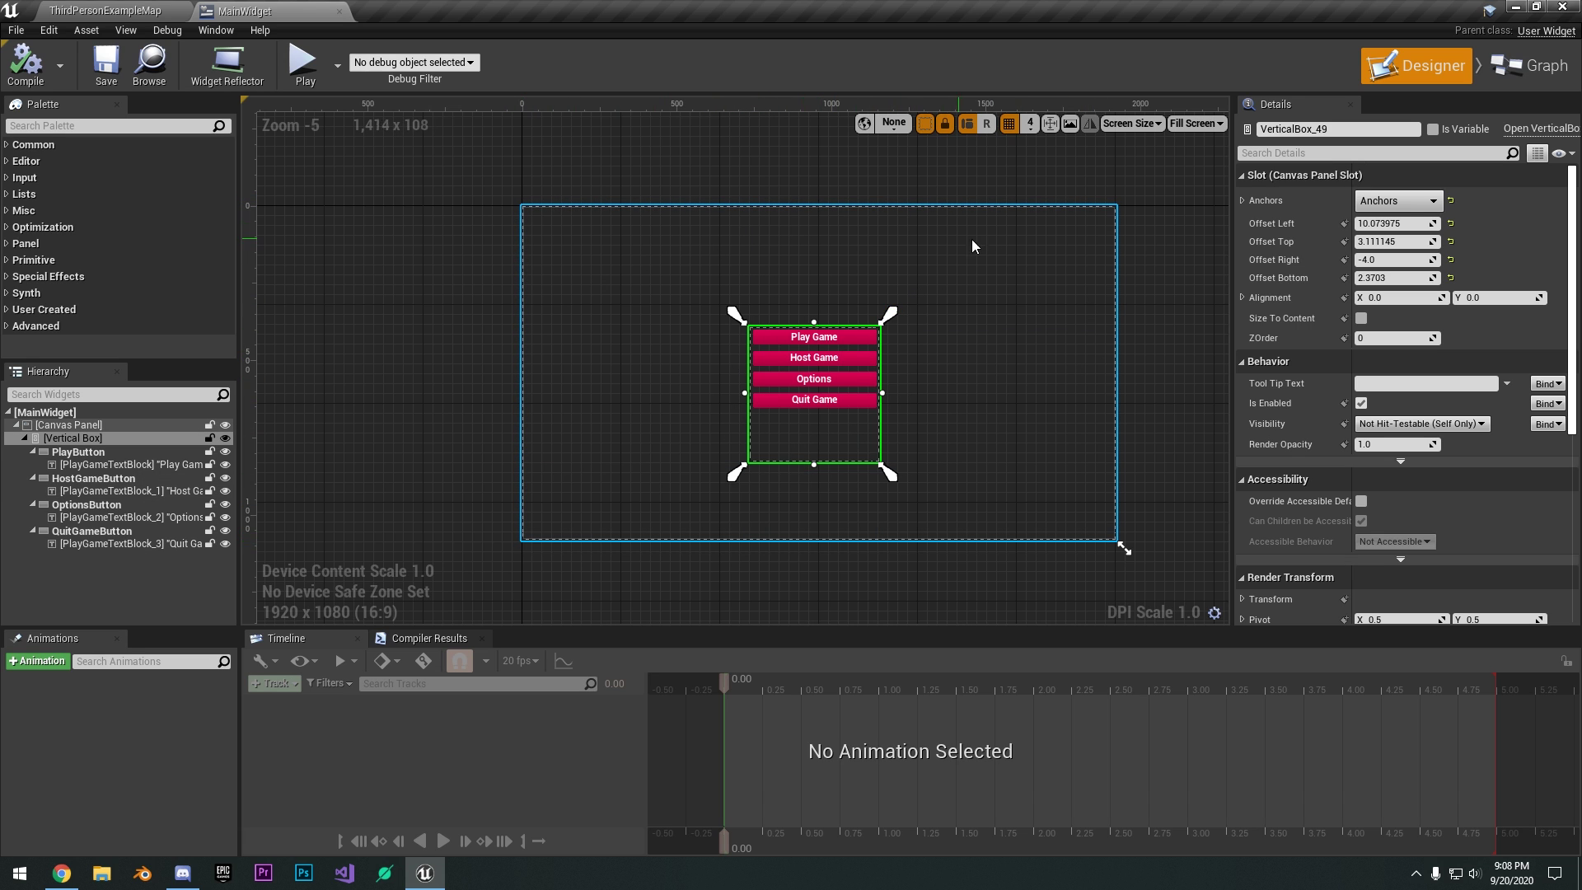
right_click_drag(989, 236, 975, 243)
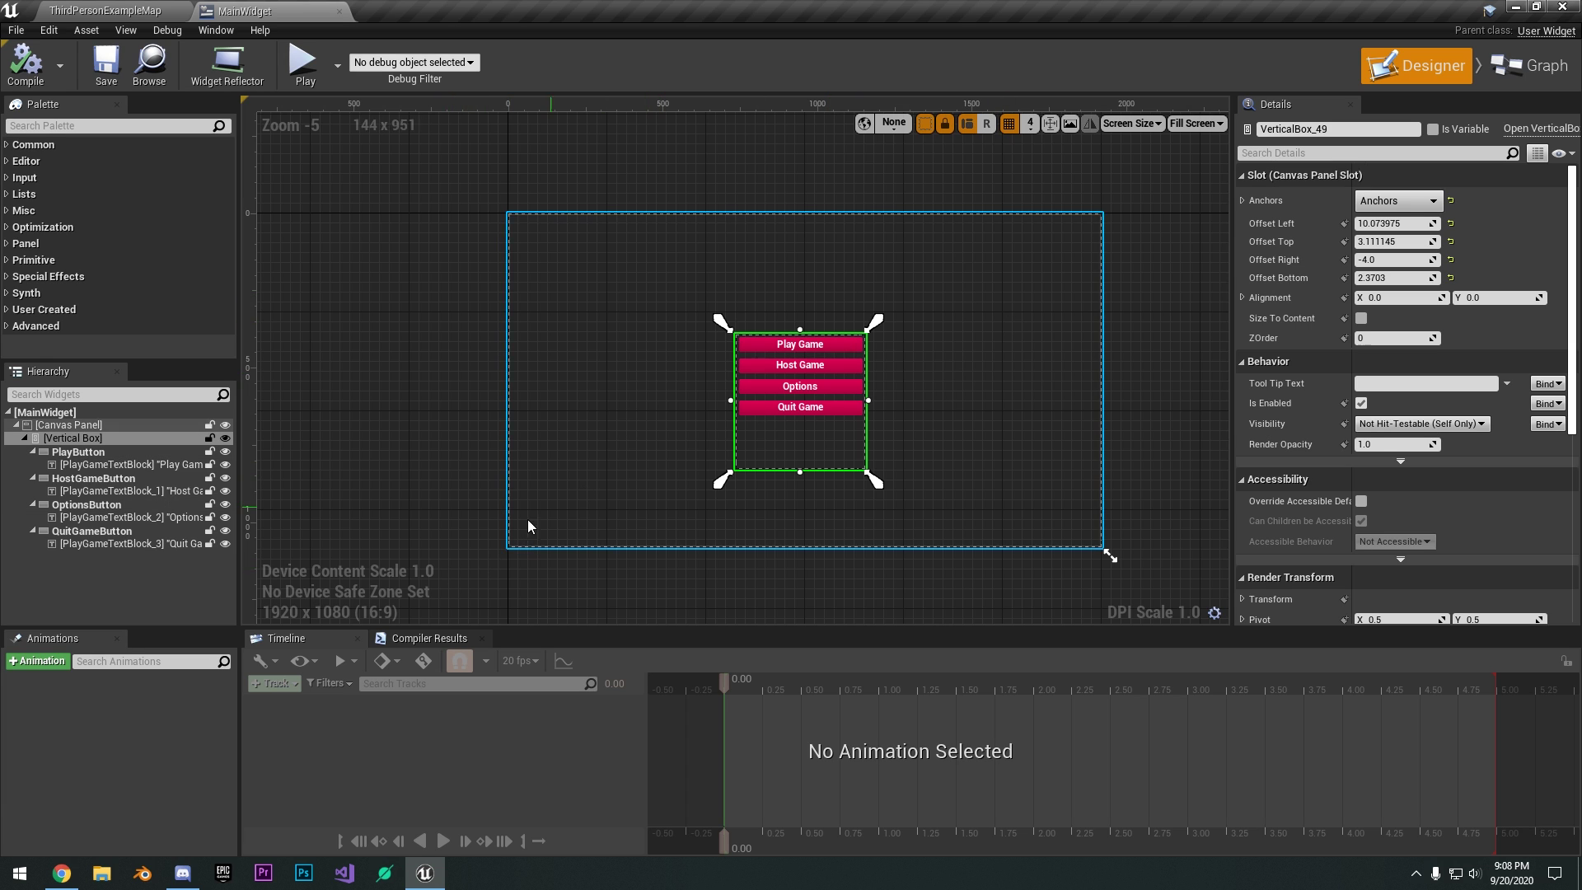
scroll(772, 396, "up", 1)
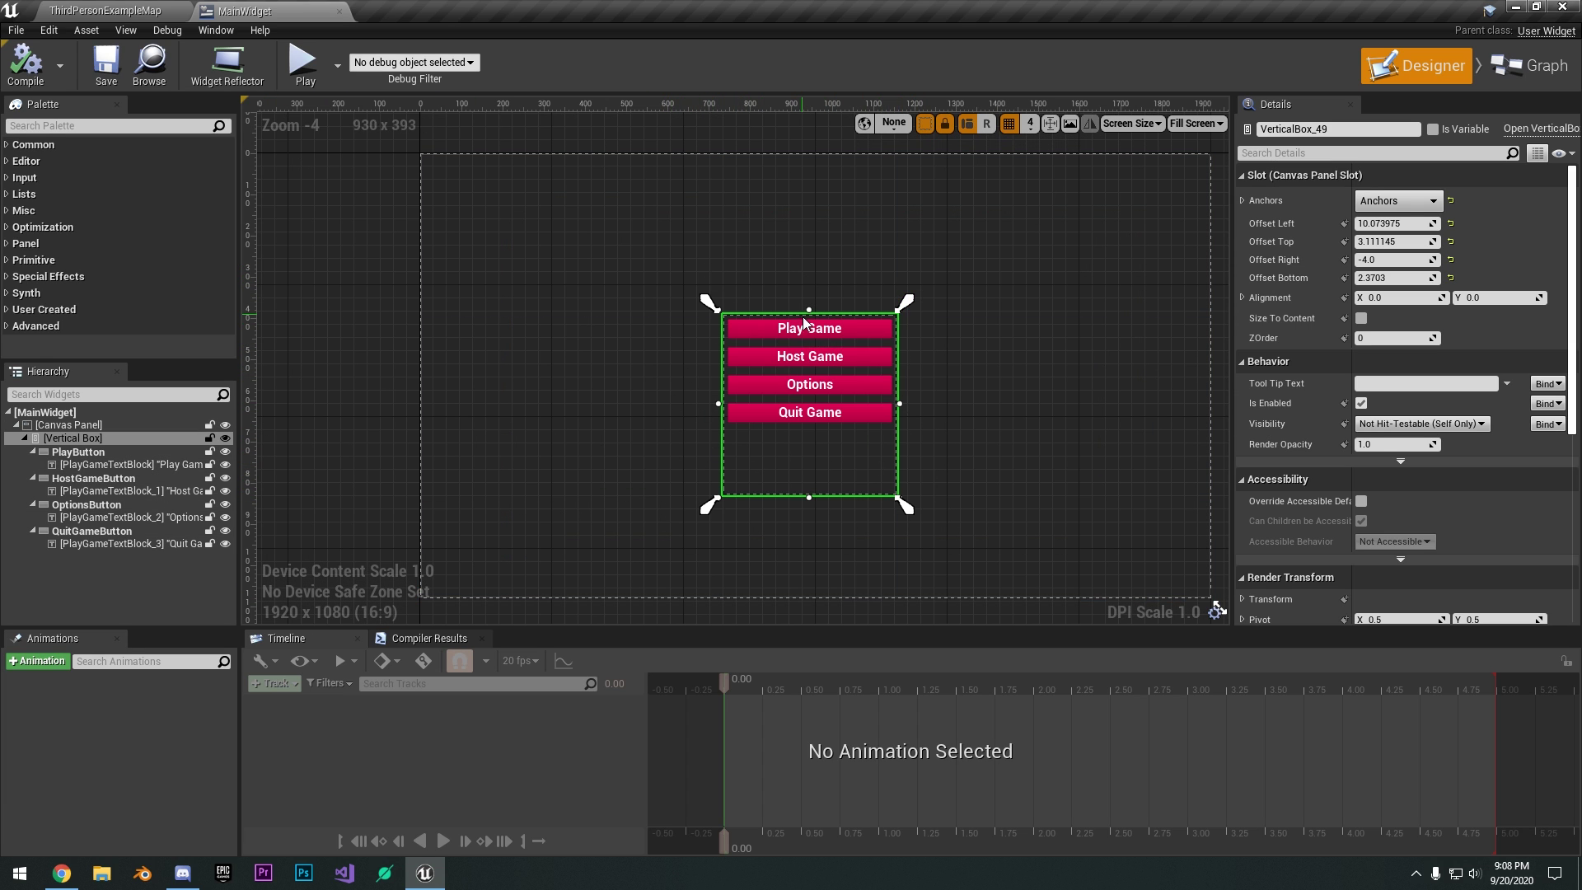
scroll(862, 291, "down", 1)
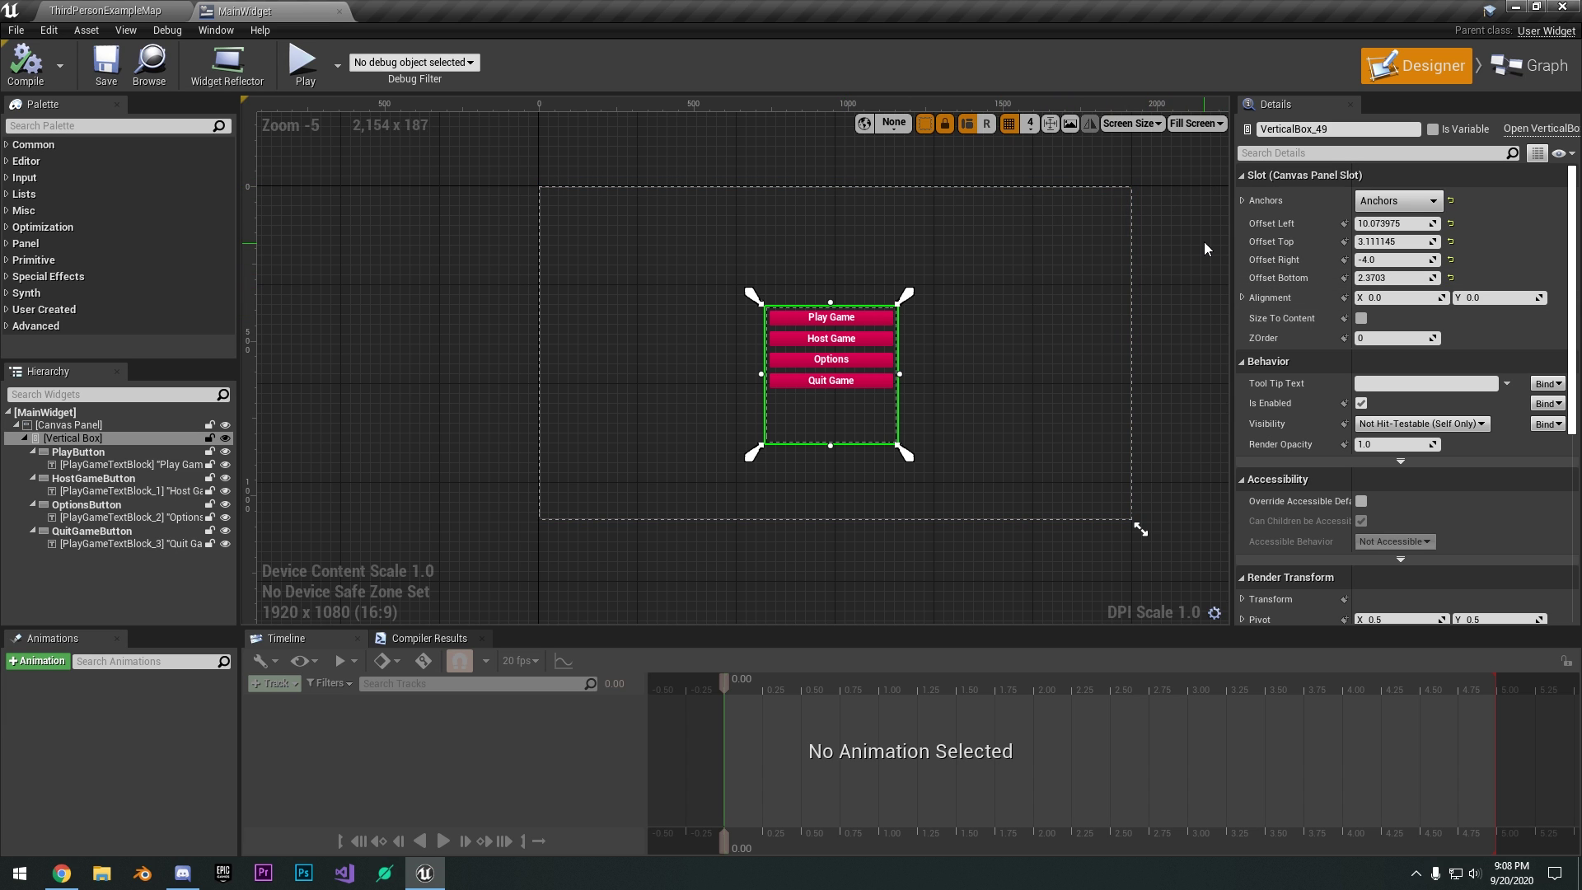
left_click(1391, 201)
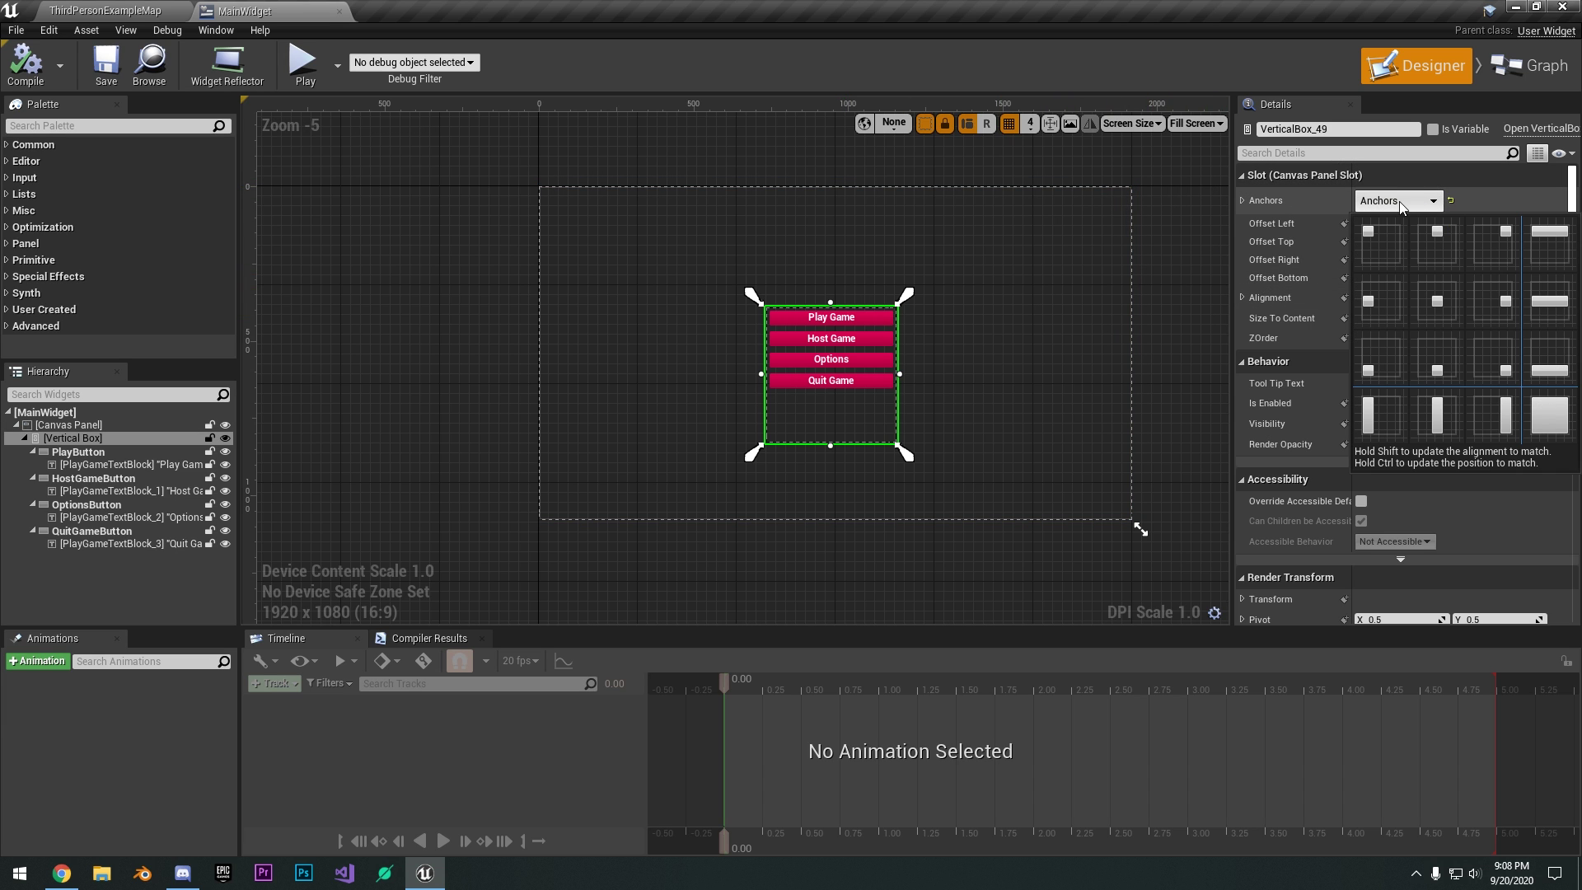
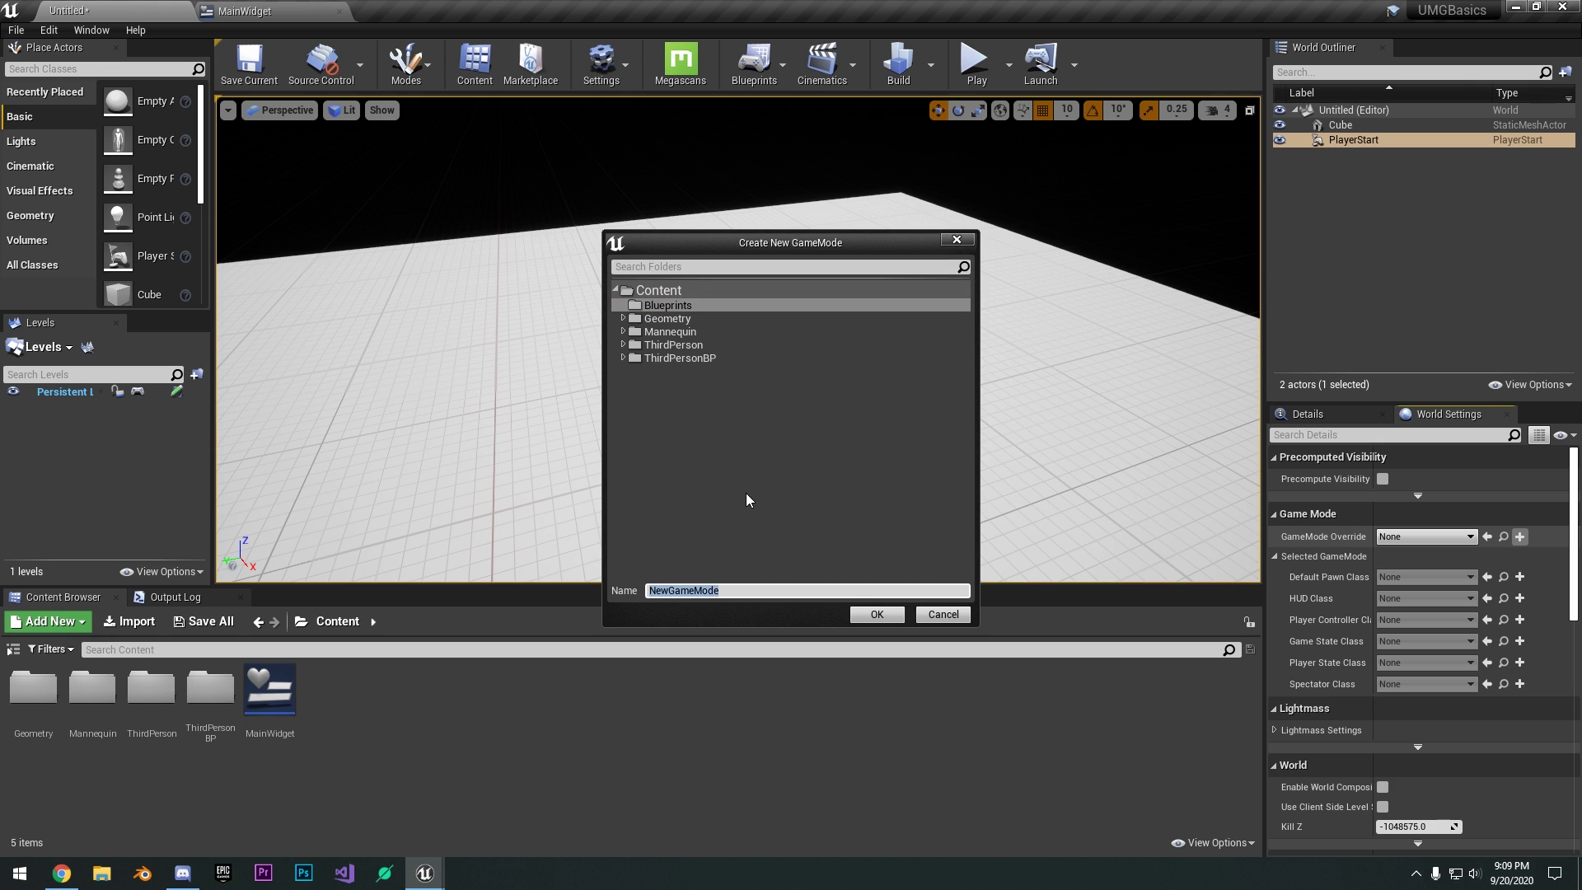
Create the level's GameMode override in the Blueprints folder with the name MainMenuGM.
type("MainMenuGM")
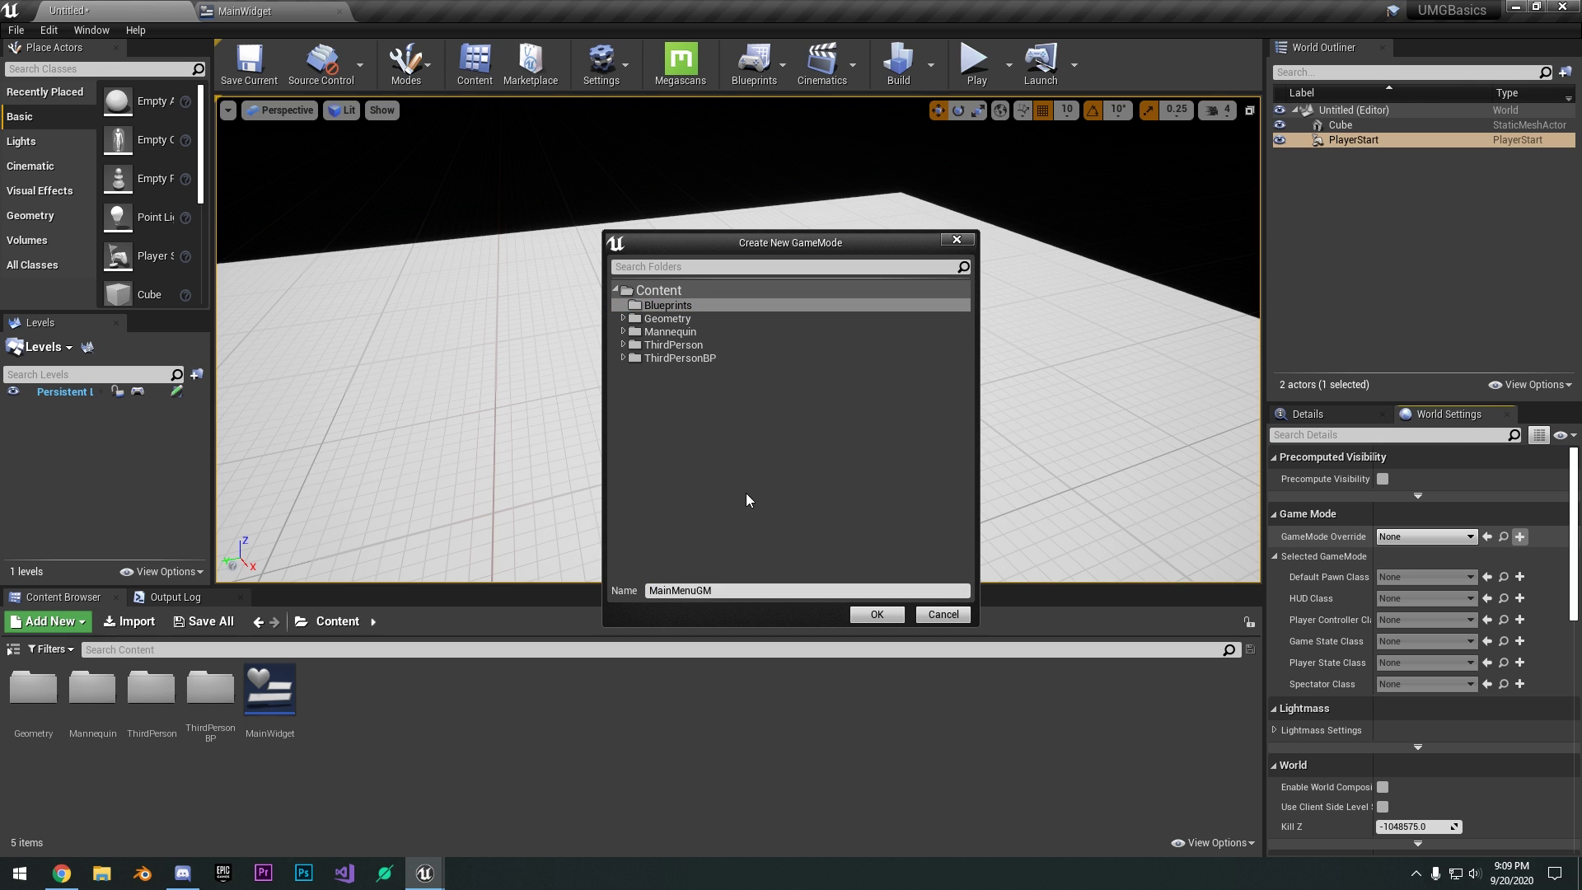
key("Return")
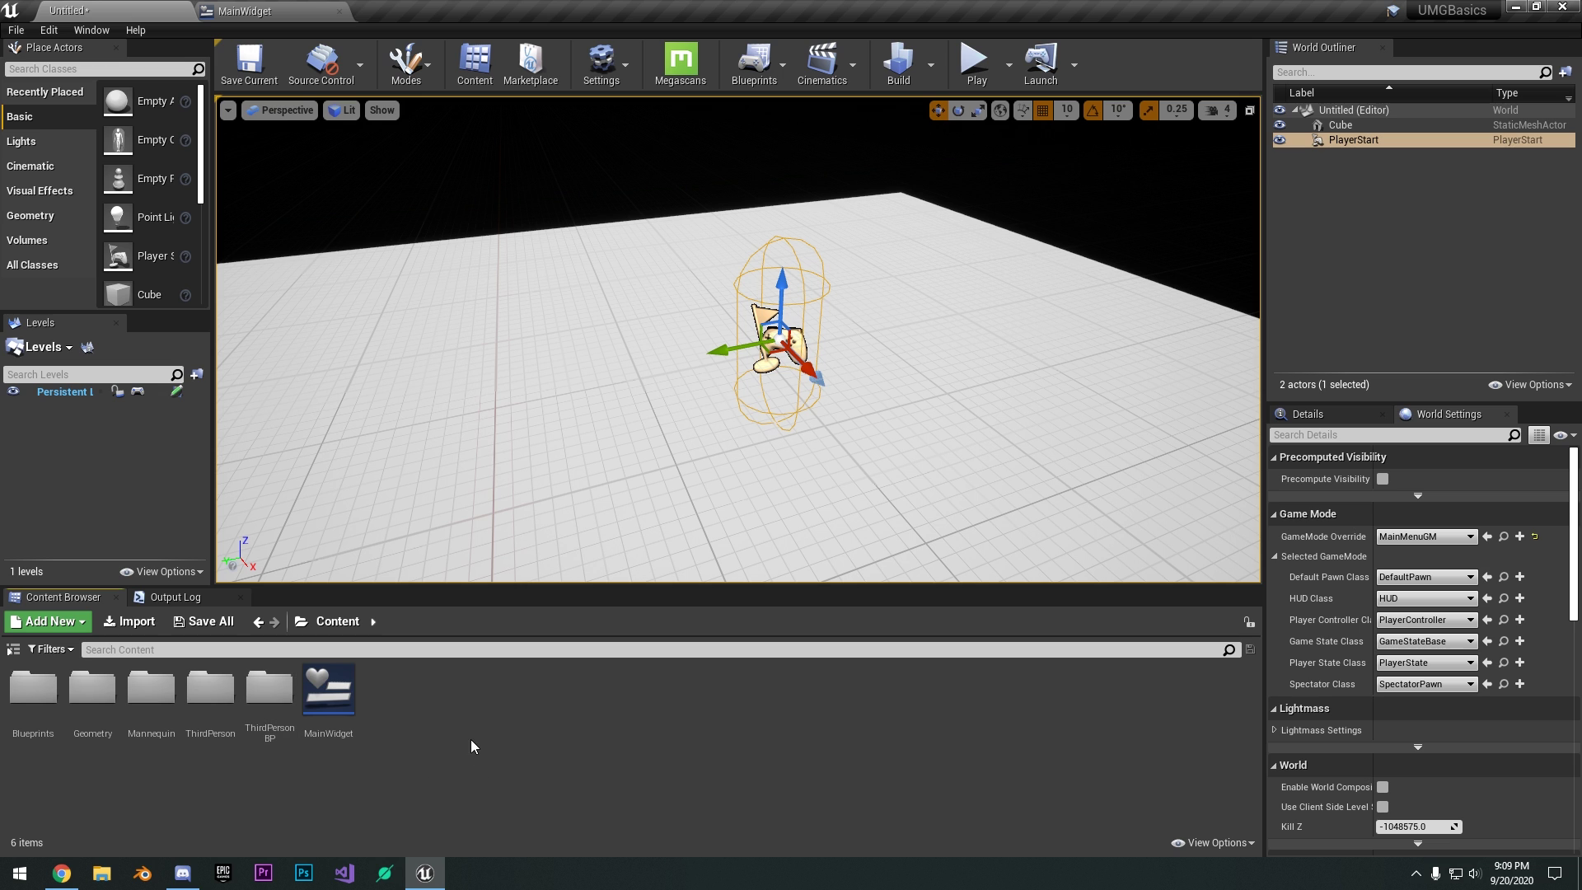
Create a Blueprint class based on Character in the Content folder, named MainMenuCharacter.
right_click(418, 698)
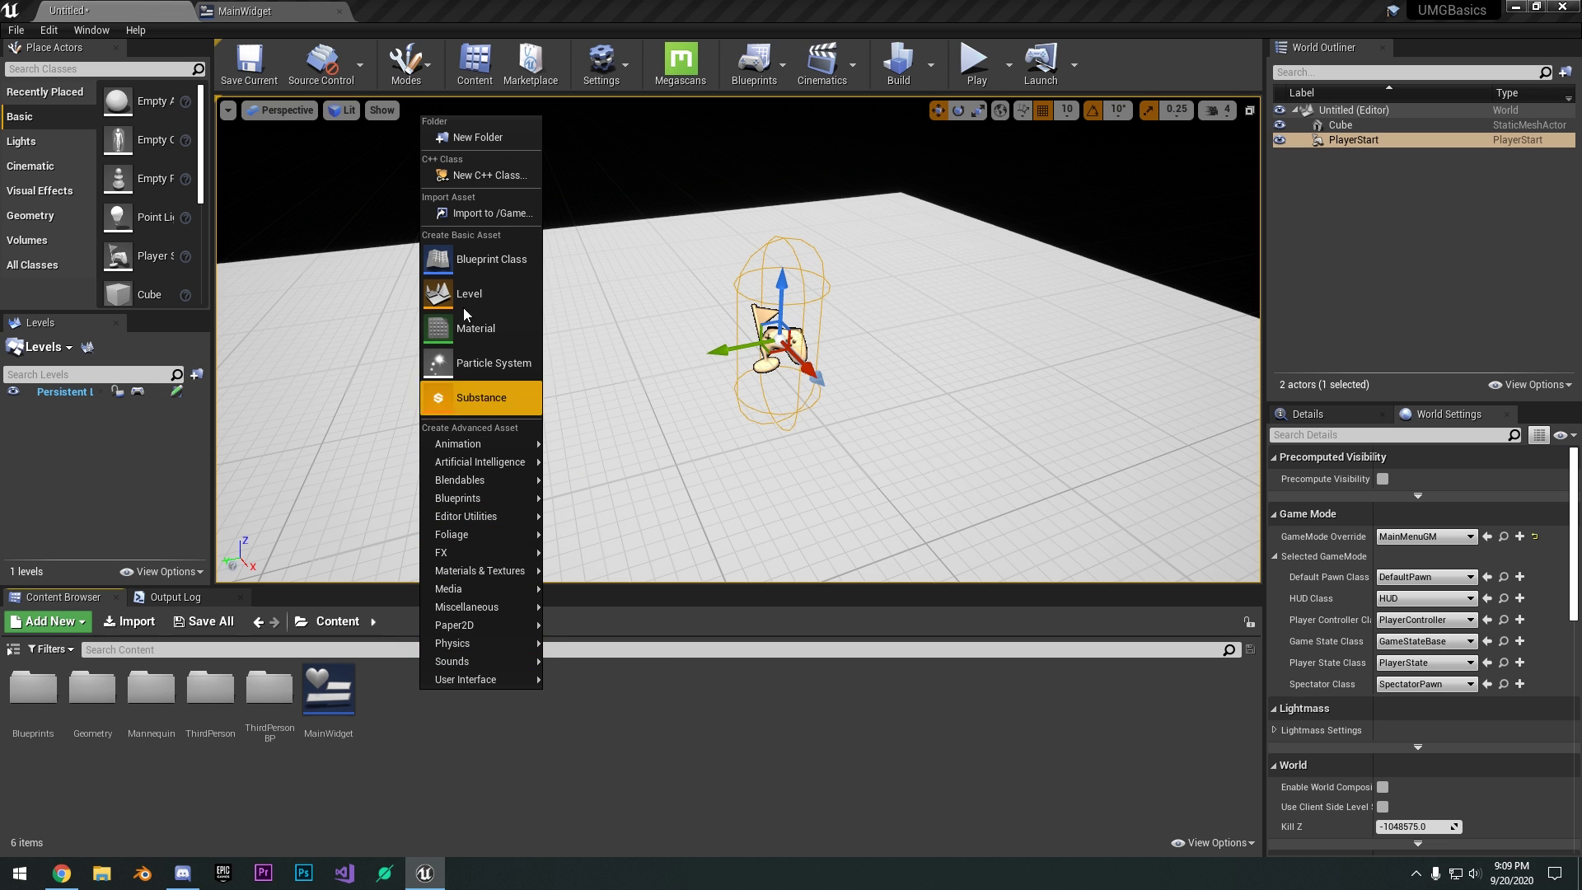
left_click(497, 262)
left_click(625, 363)
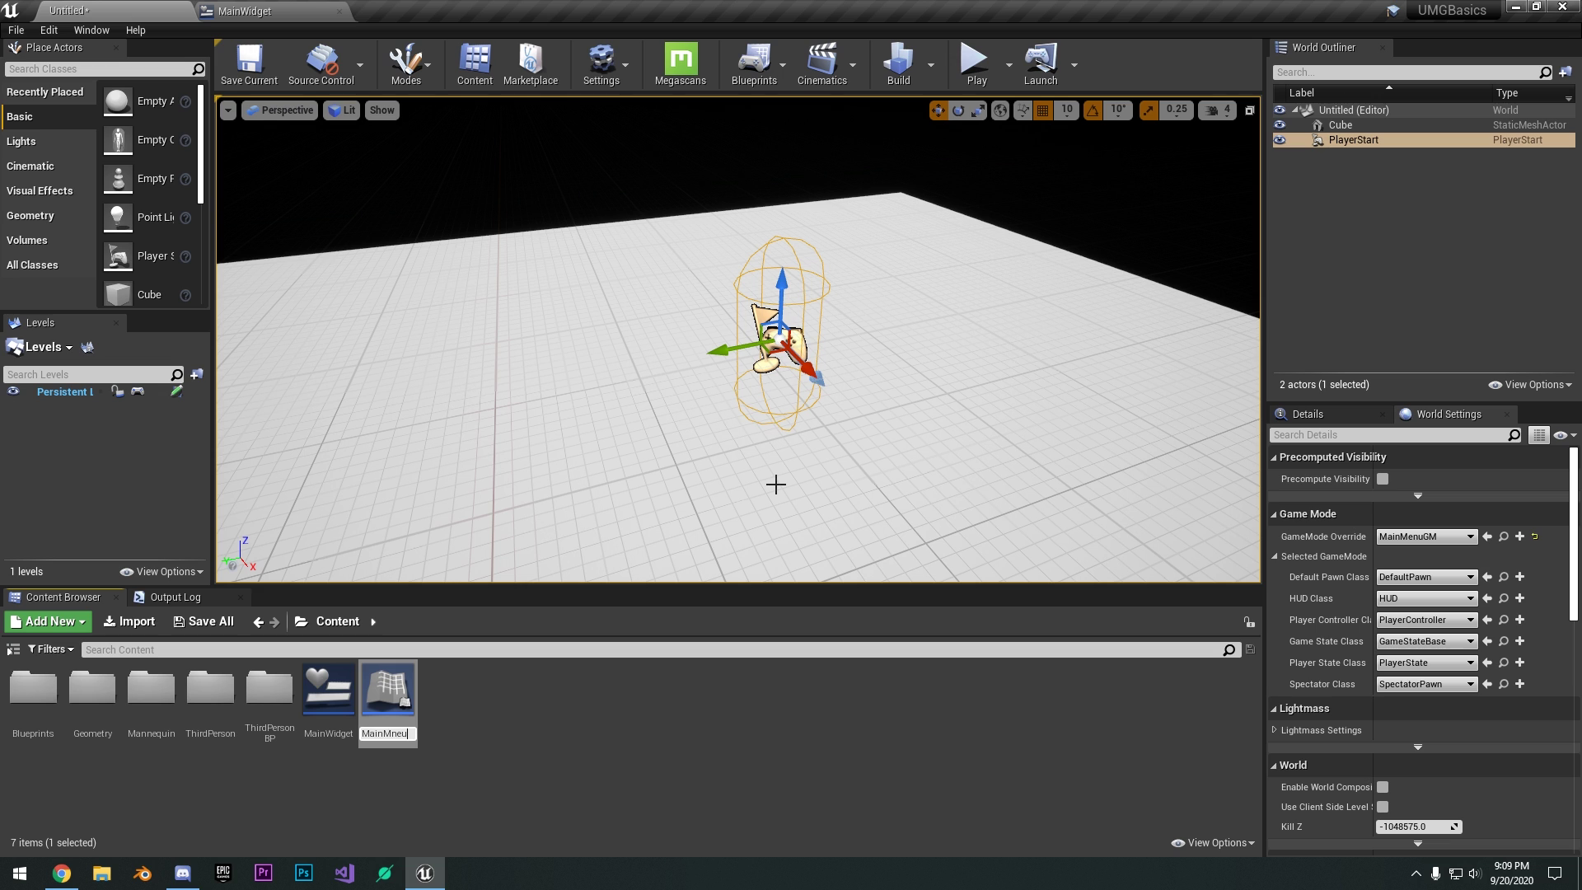
type("MainMenuCharacter")
key("Return")
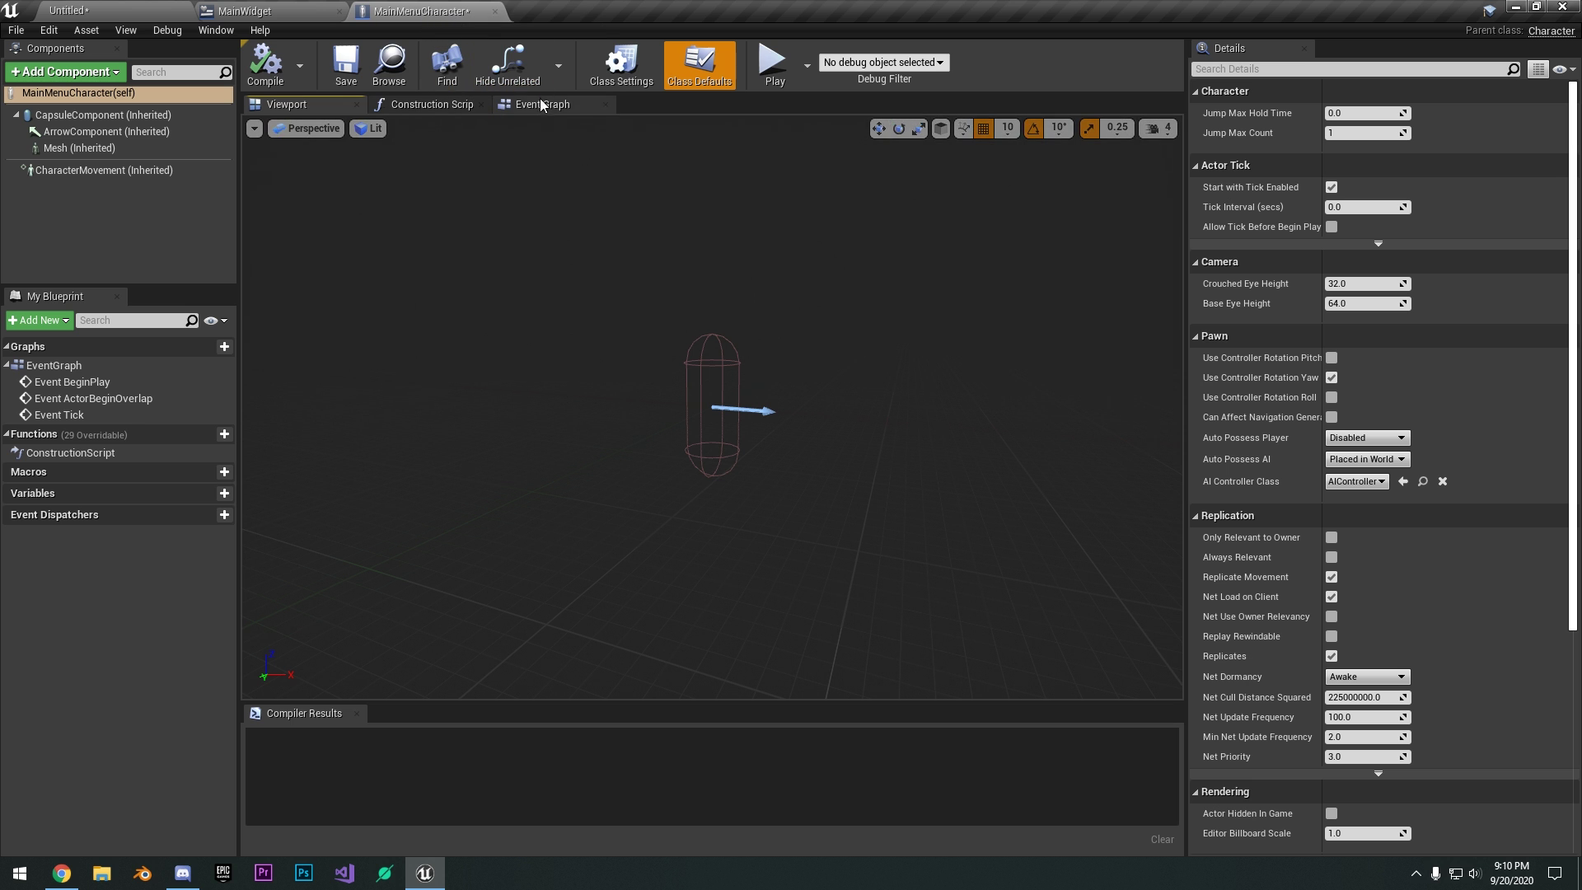
Open MainMenuCharacter's Event Graph and move the Event BeginPlay node clear of the other default events.
left_click(540, 105)
scroll(574, 250, "down", 1)
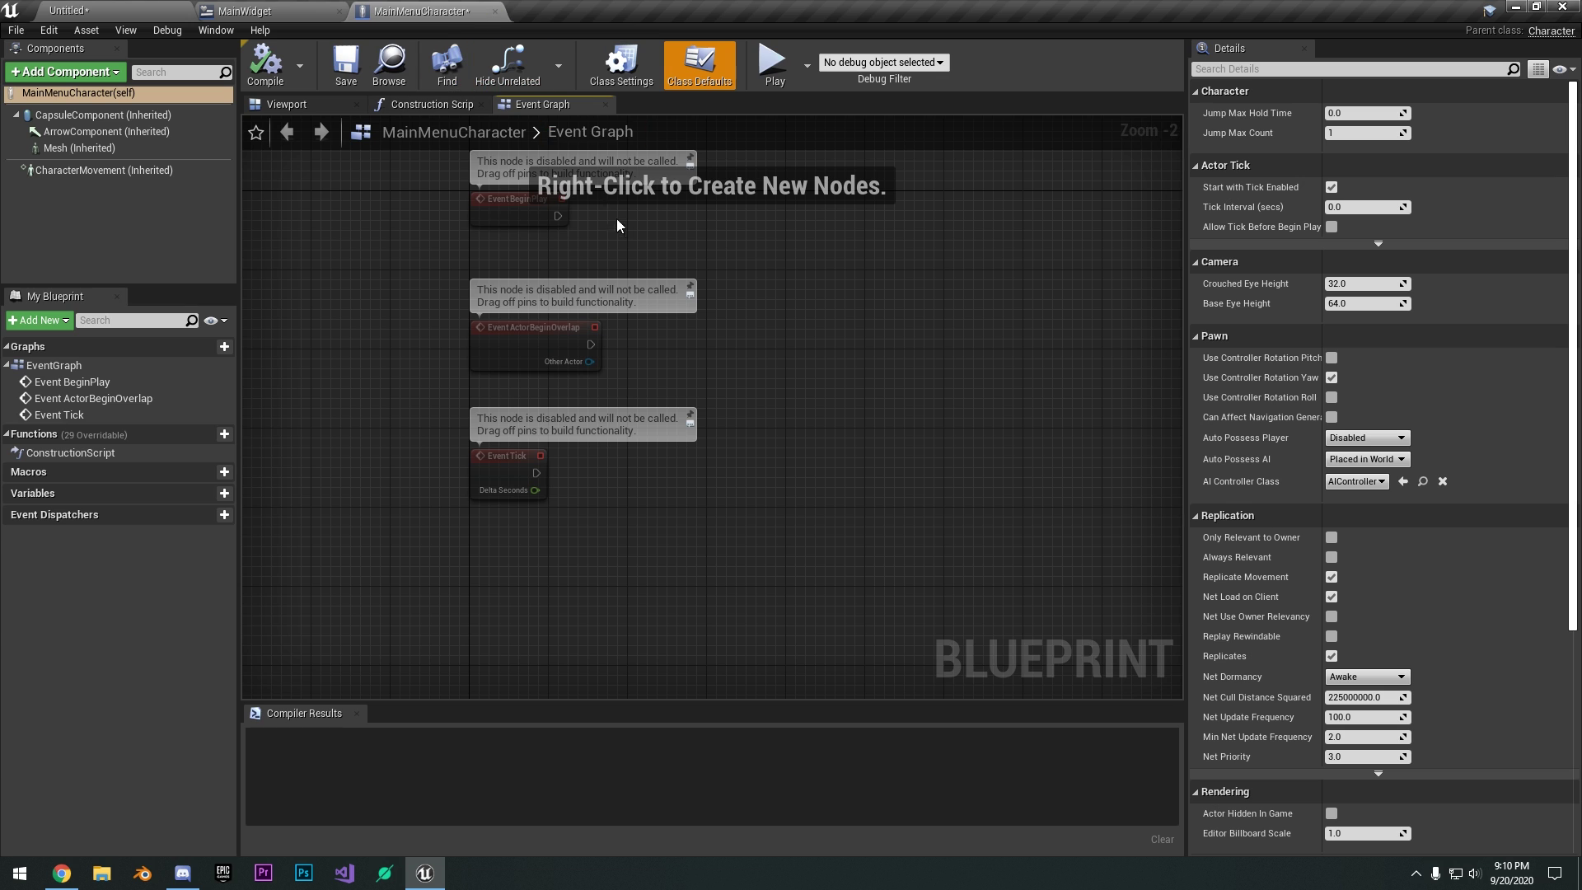
right_click_drag(530, 222, 462, 467)
scroll(463, 466, "up", 1)
left_click_drag(462, 465, 520, 314)
scroll(557, 342, "up", 1)
right_click_drag(556, 313, 566, 393)
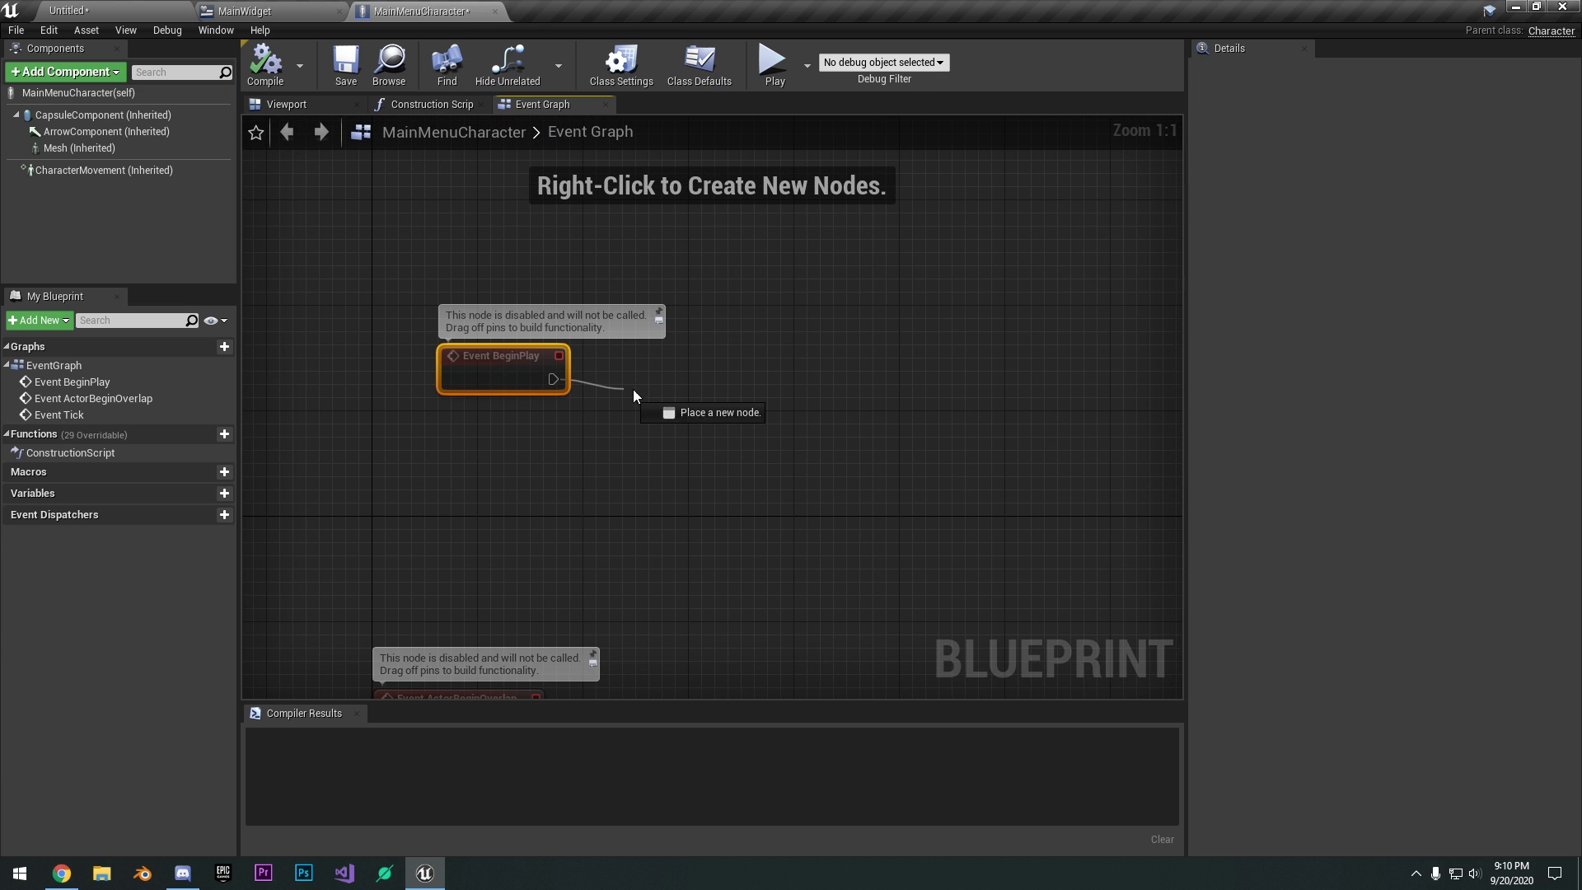
Add a Create Widget node after Event BeginPlay with its class set to MainWidget, and save the blueprint.
left_click_drag(633, 389, 716, 376)
type("create wi")
key("Return")
left_click(762, 415)
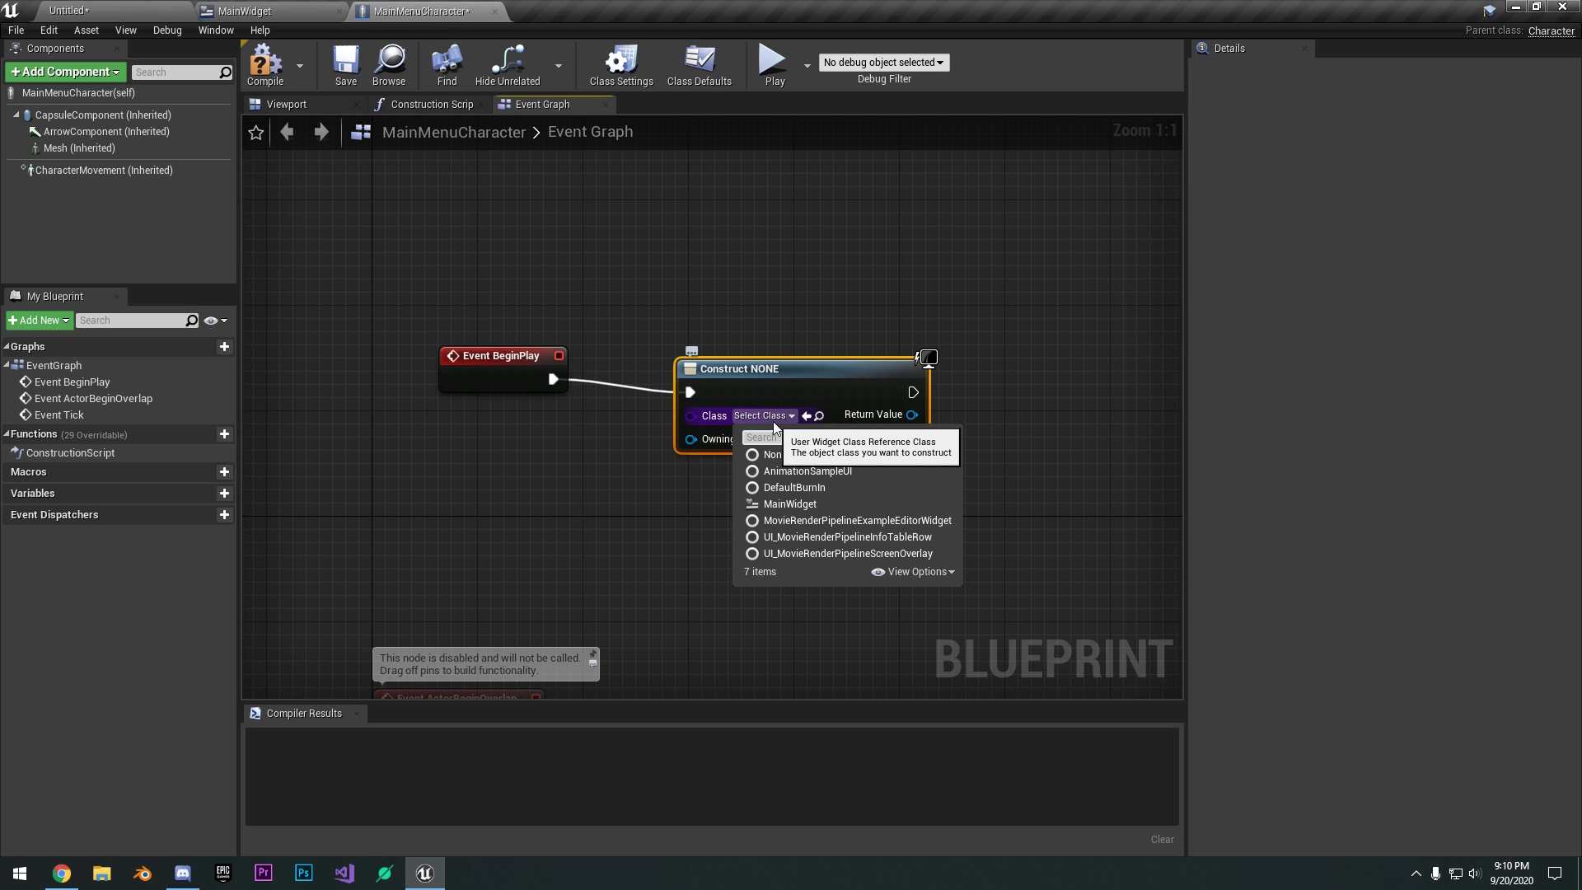
left_click(789, 507)
key("ctrl+s")
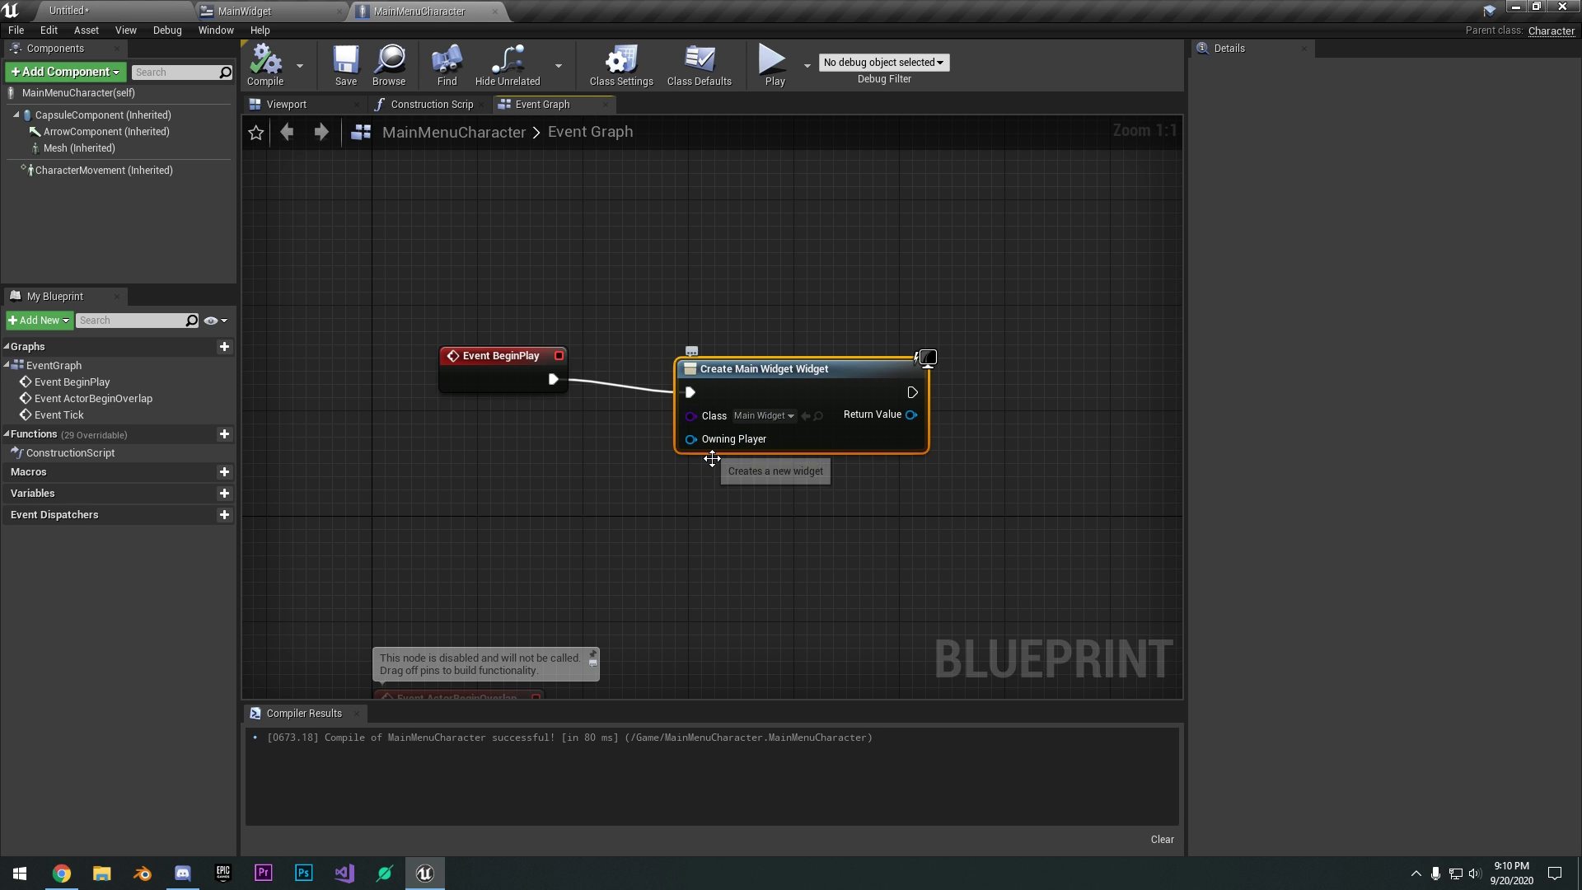
Feed the Create Widget node's Owning Player input from a new Get Player Controller node.
left_click_drag(691, 438, 510, 450)
type("get ")
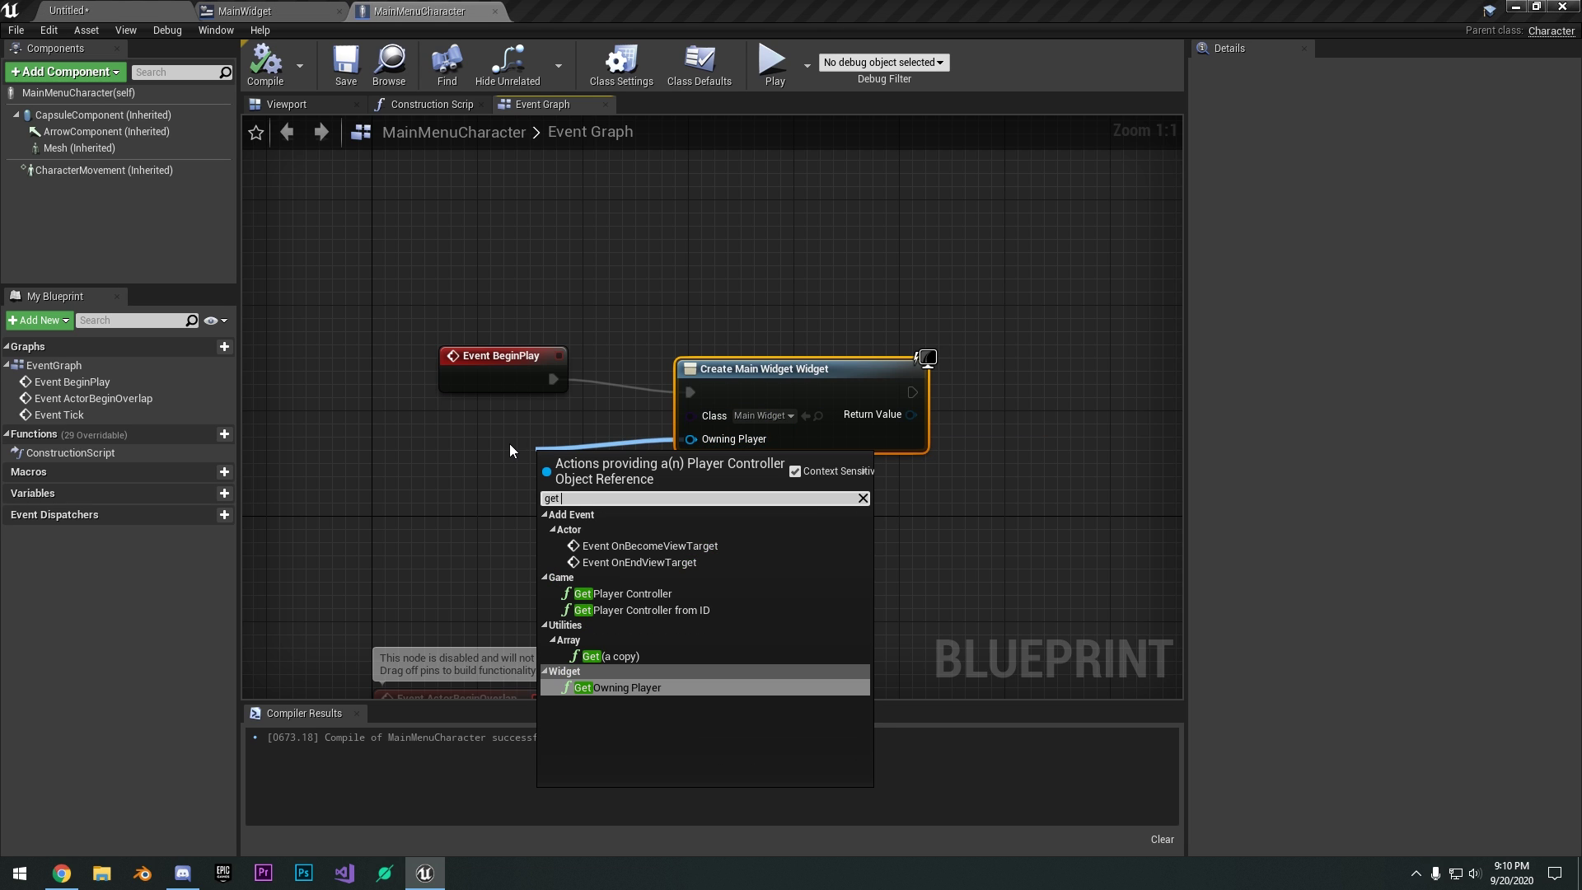
type("playre")
key("BackSpace")
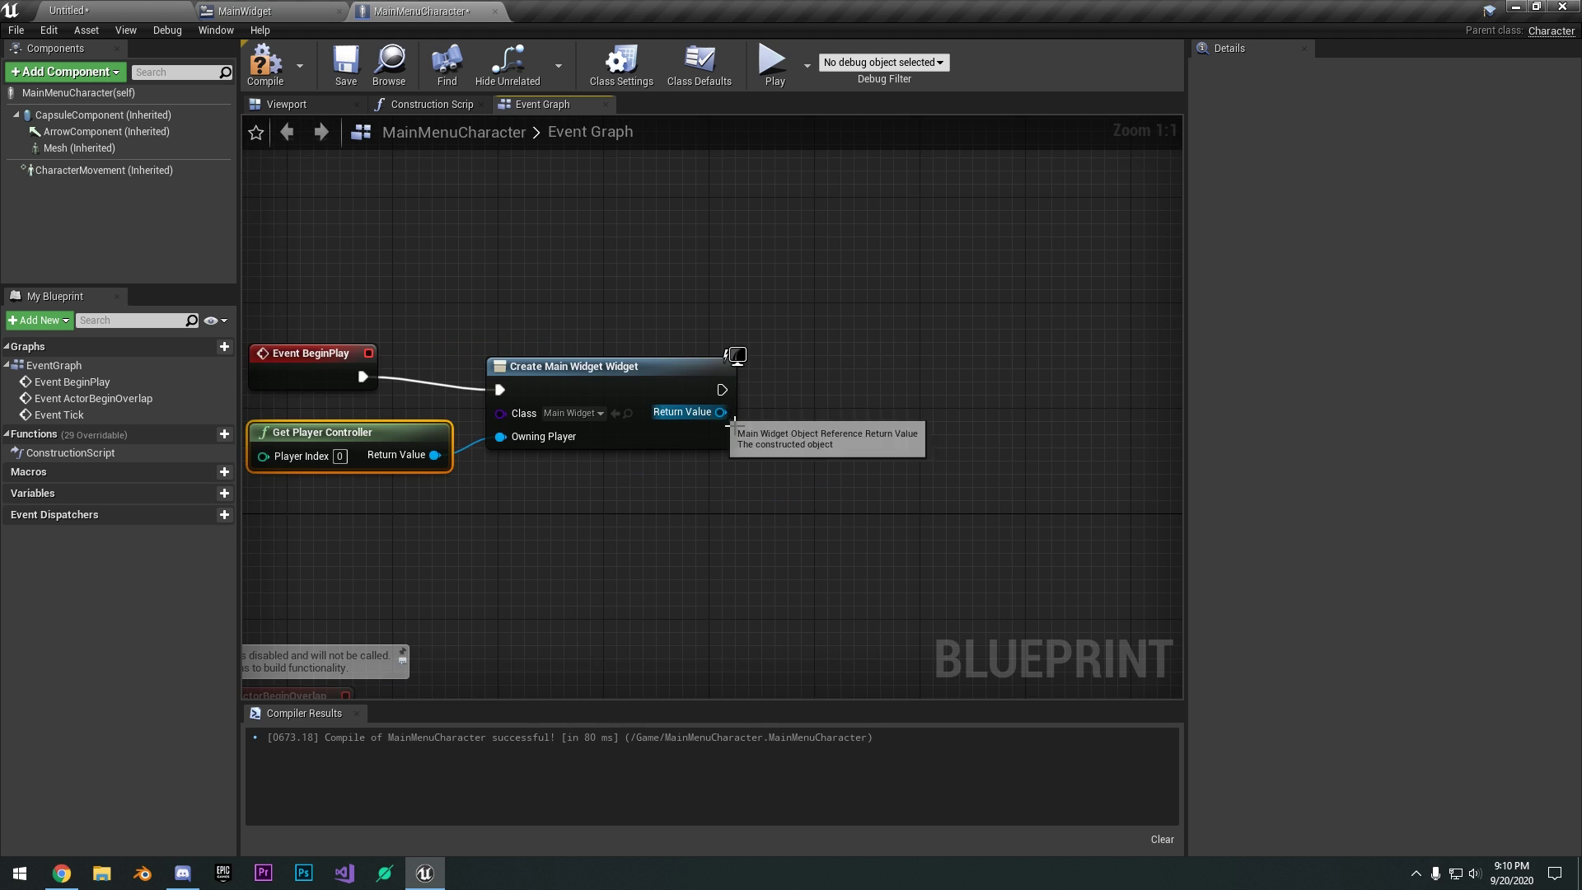
Add an Add to Viewport node that takes the Create Widget node's Return Value as its target.
left_click_drag(732, 422, 916, 447)
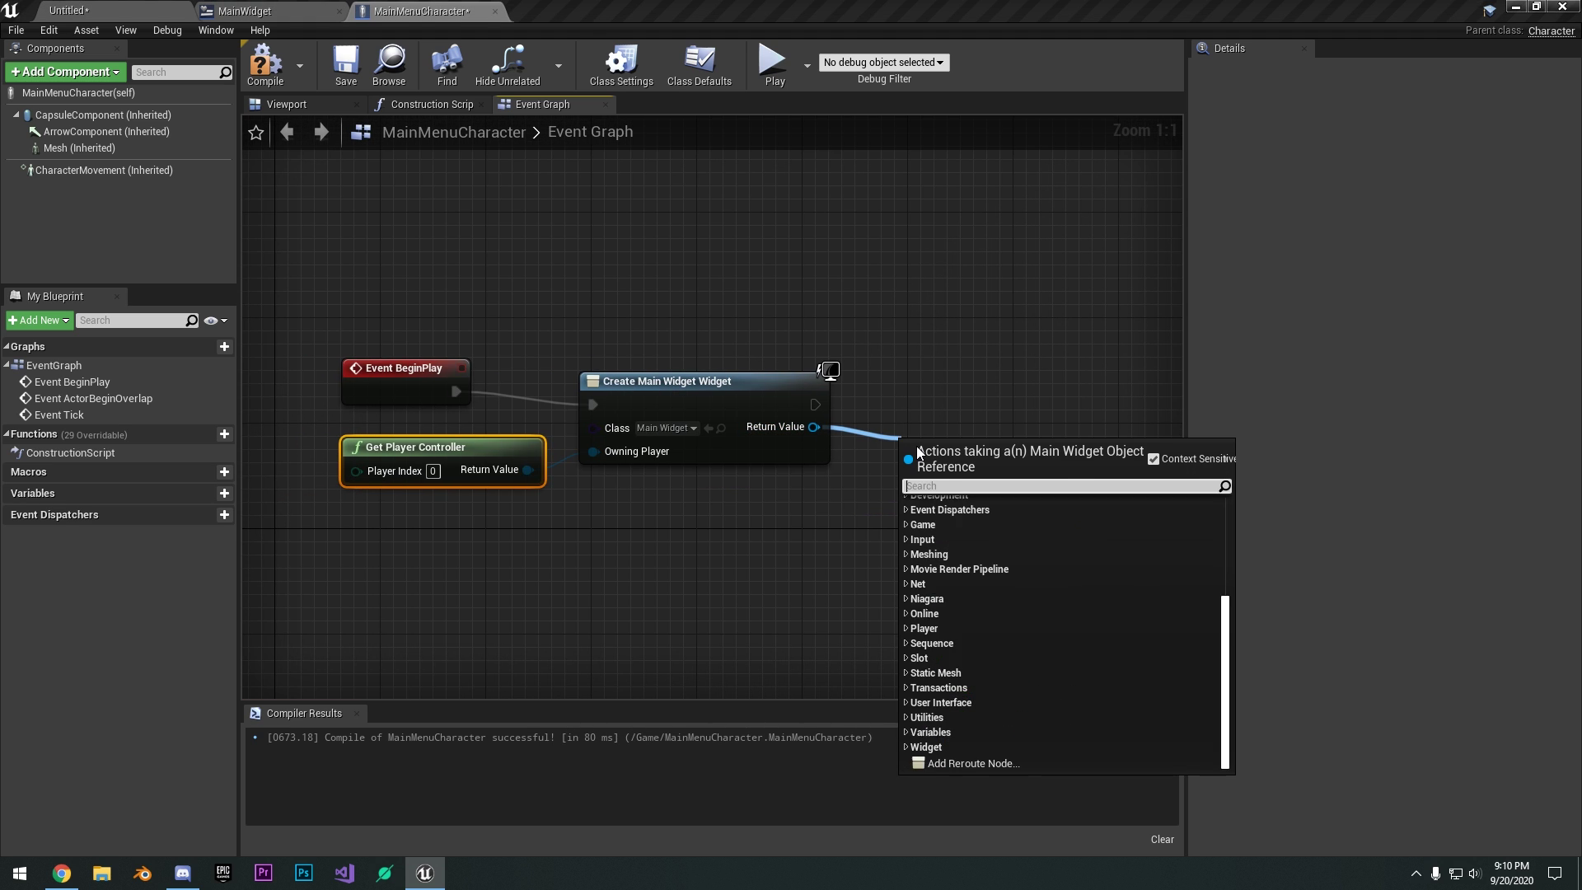
type("add to vi")
key("Return")
right_click_drag(842, 381, 775, 403)
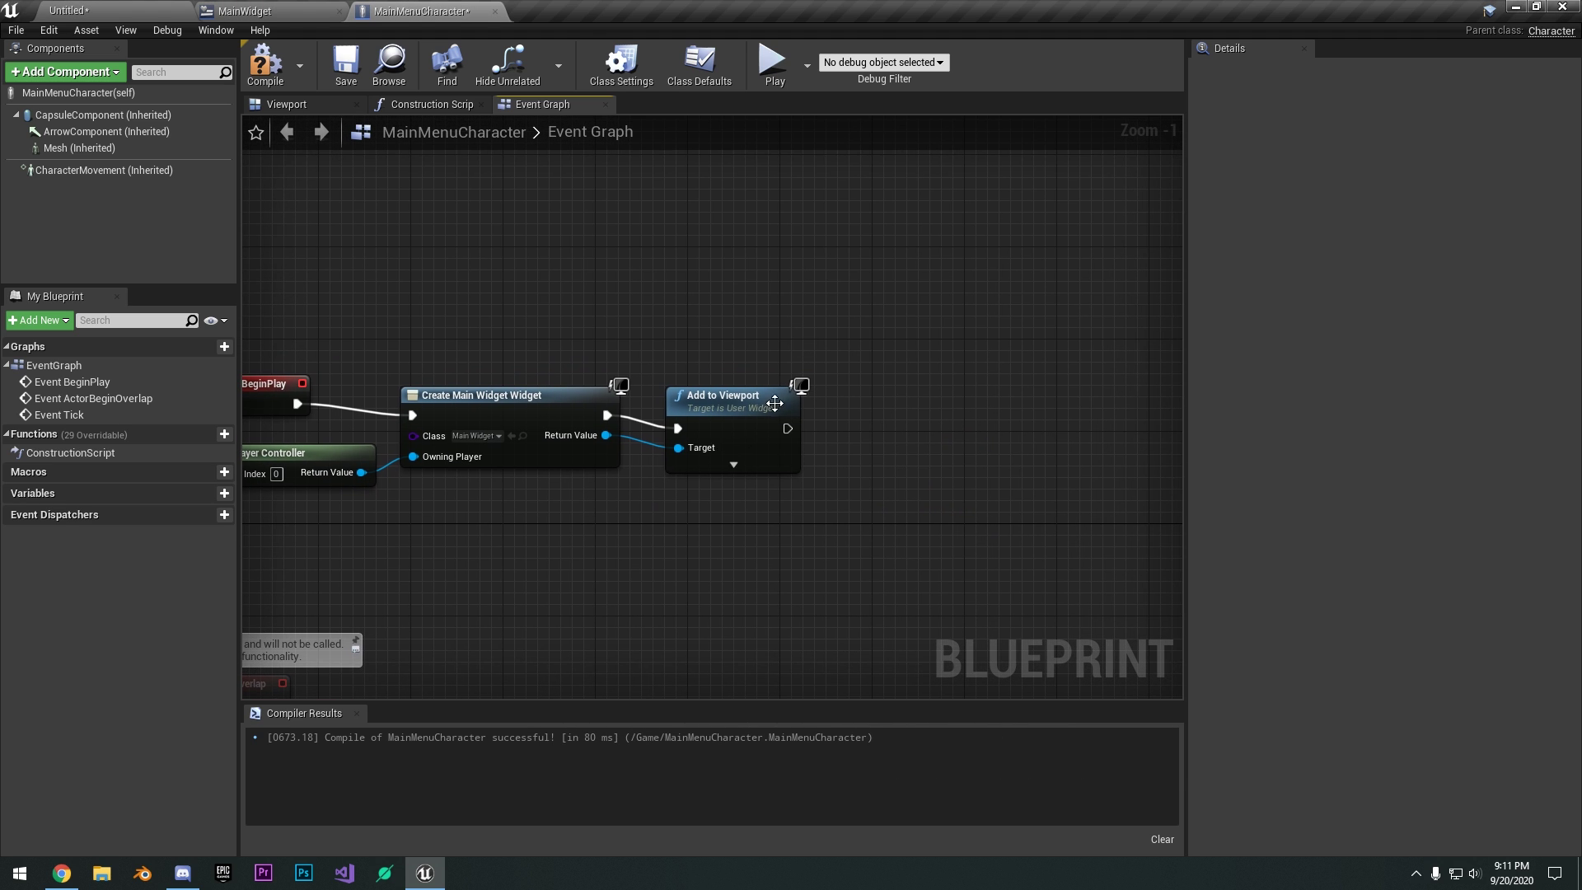
right_click(695, 518)
right_click_drag(479, 527, 624, 492)
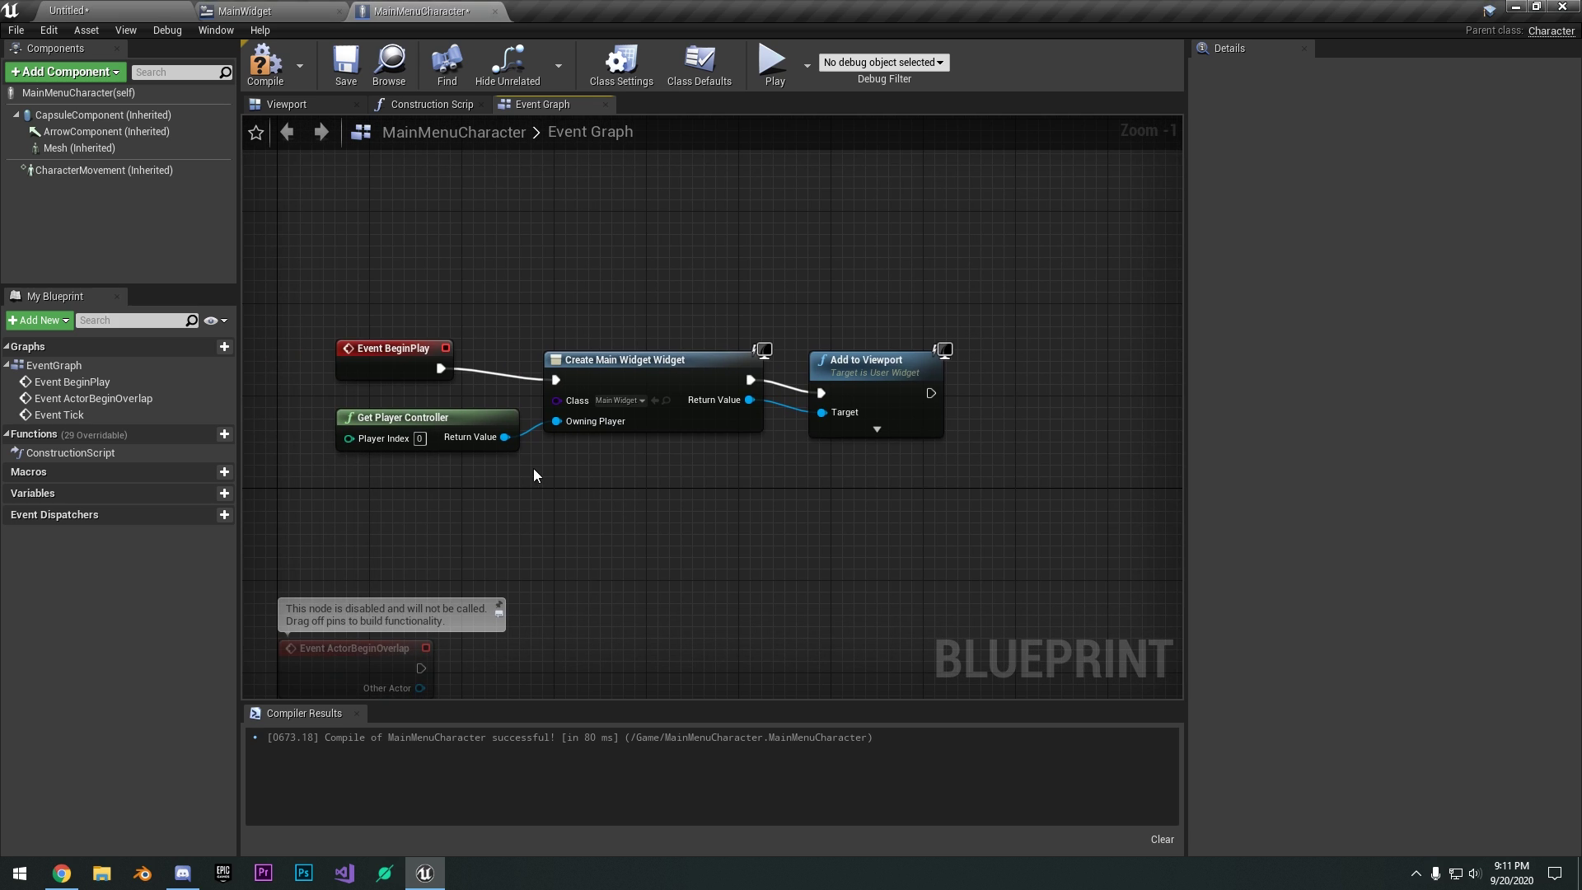
Add a Set Show Mouse Cursor node for the player controller after Add to Viewport, with Show Mouse Cursor enabled.
left_click_drag(505, 436, 950, 495)
type("set show mou")
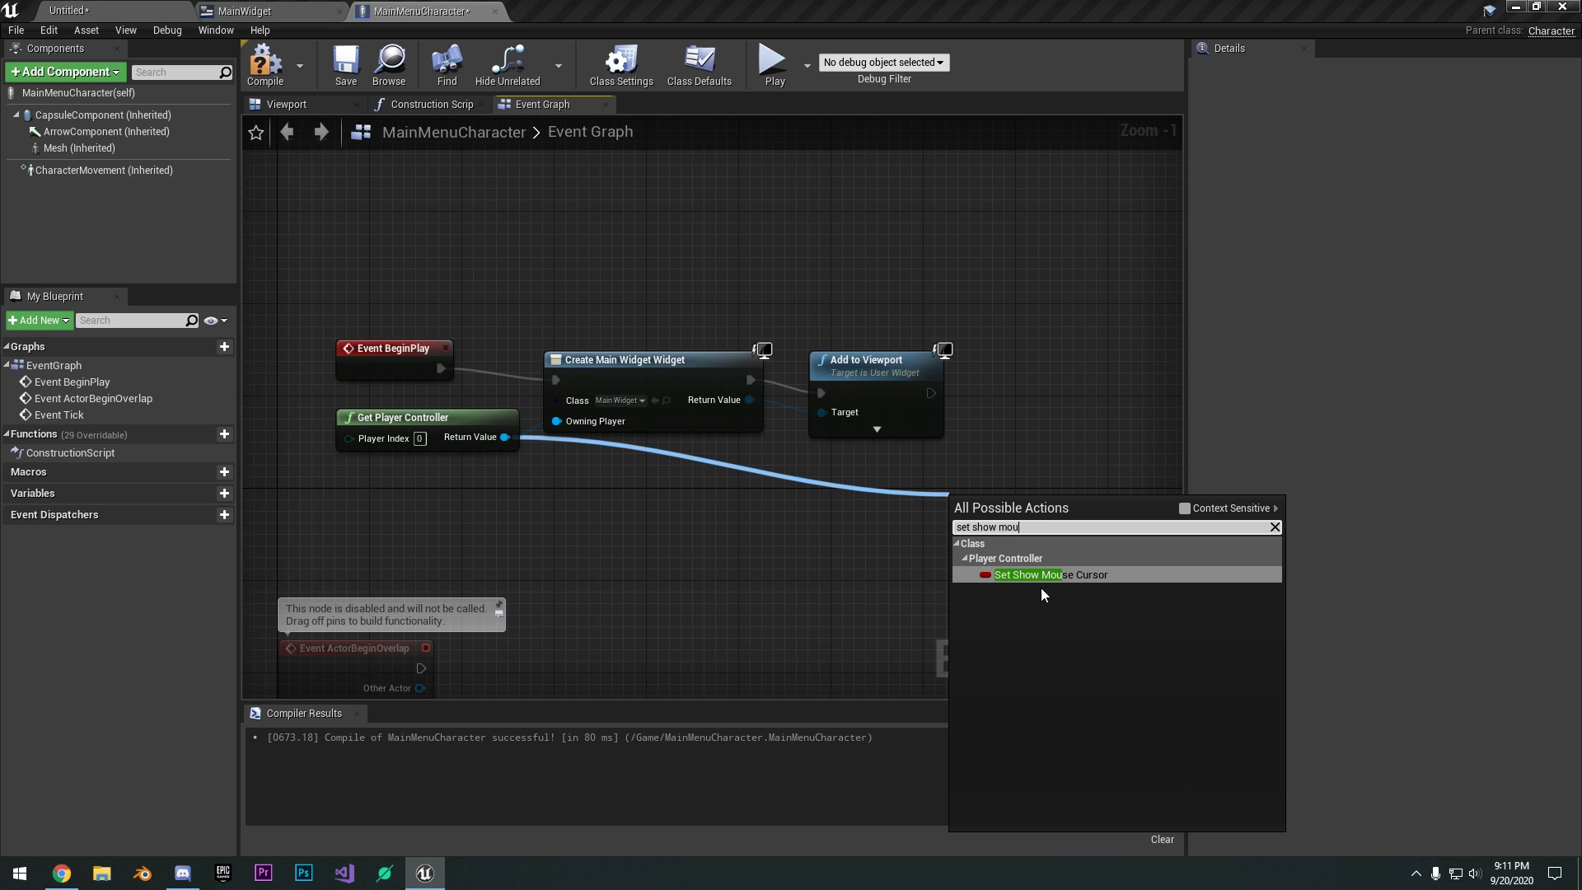
left_click(1061, 578)
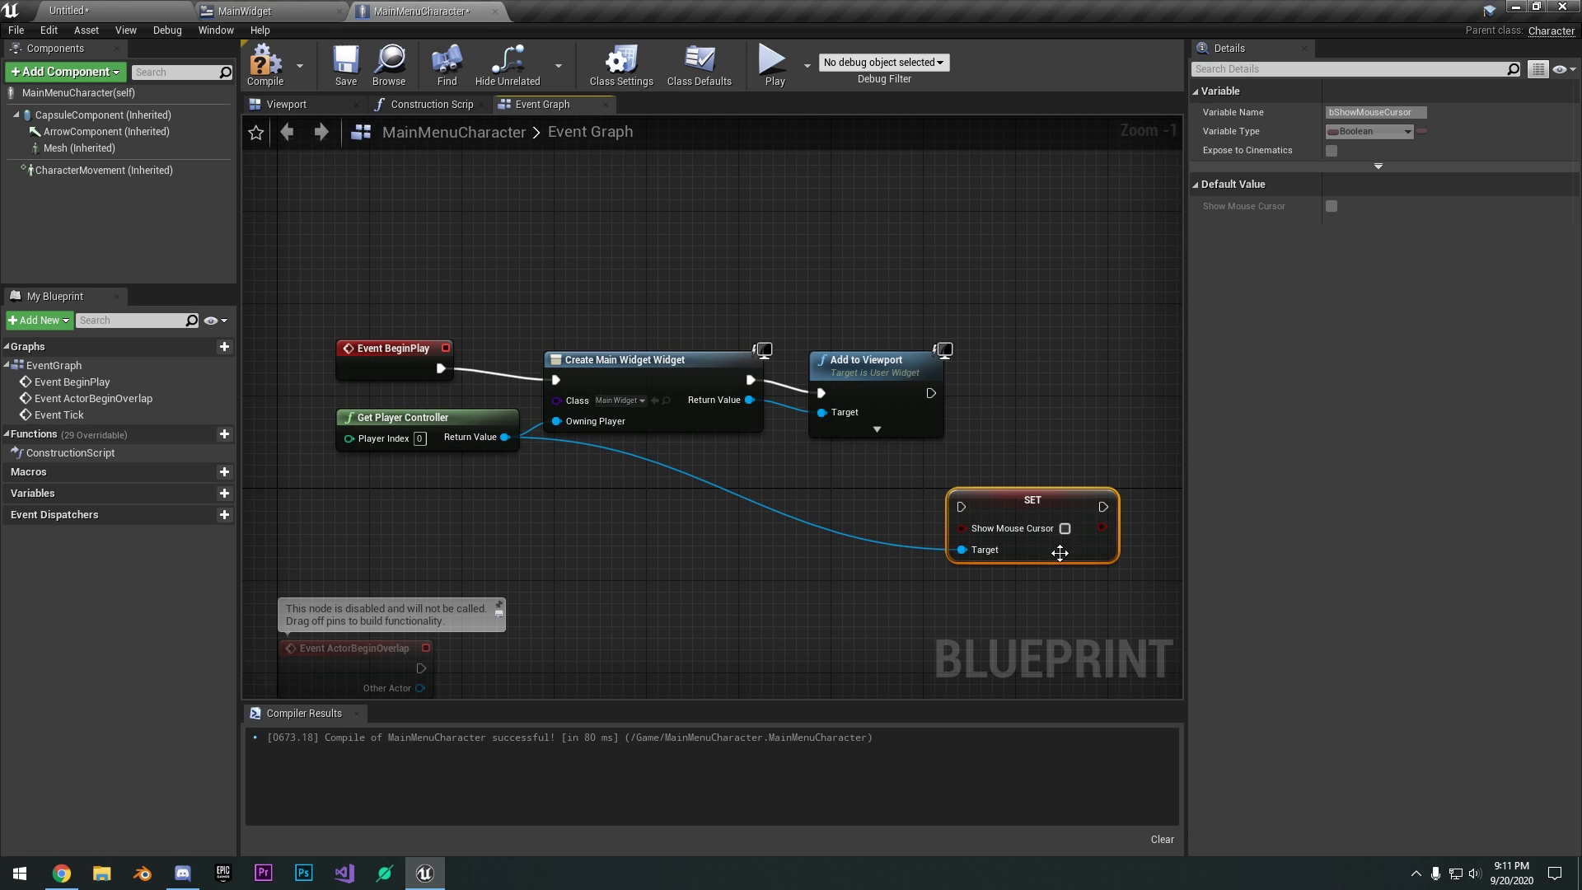
left_click_drag(1048, 527, 1103, 448)
left_click(1123, 426)
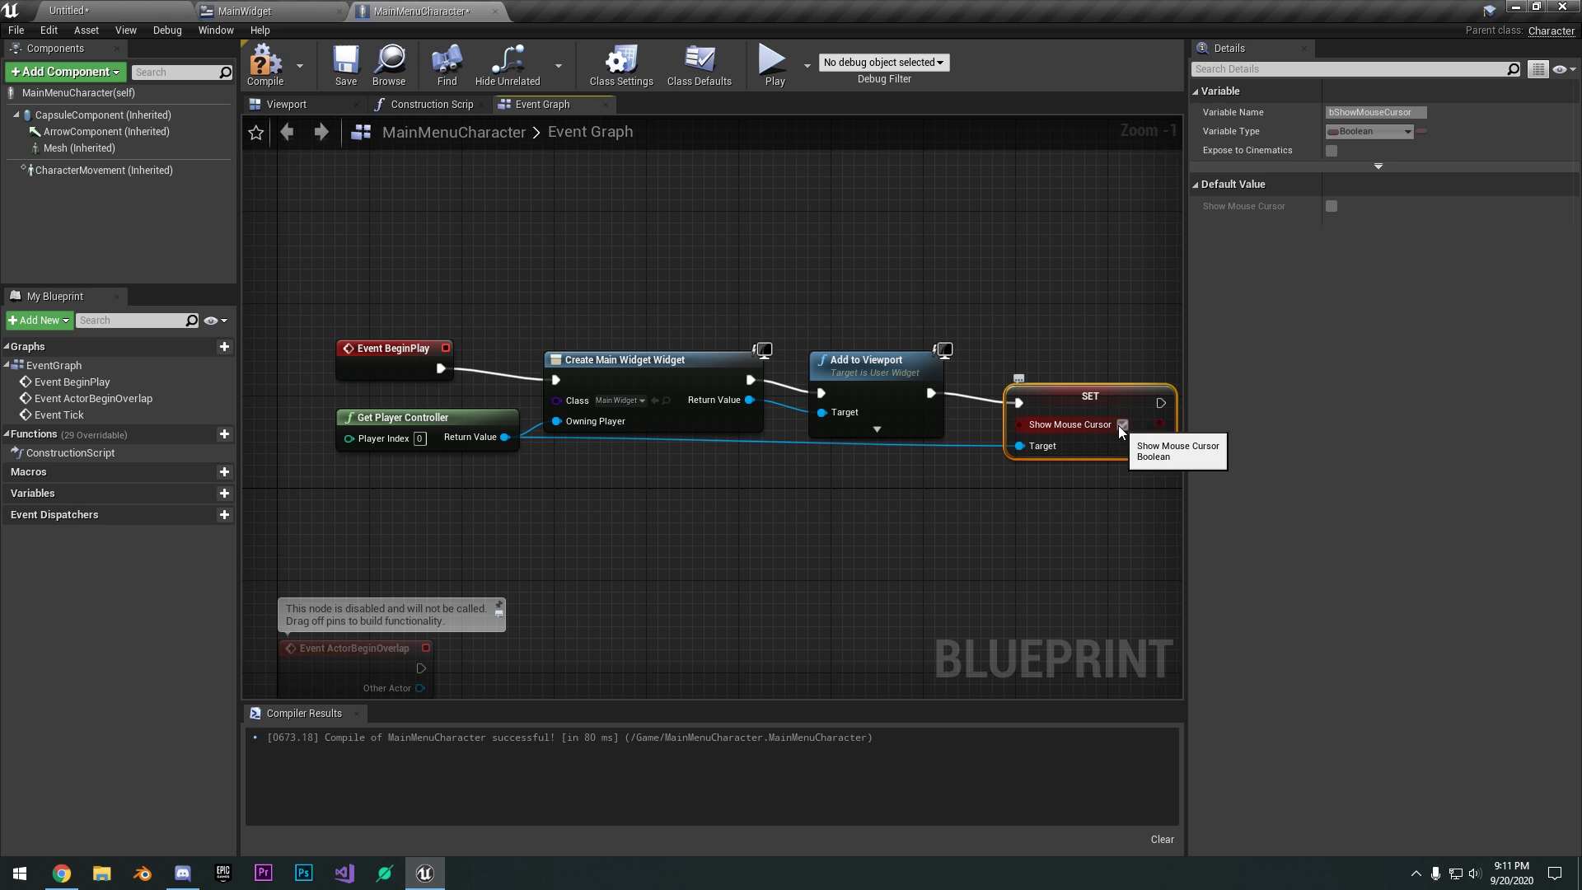
left_click(1123, 425)
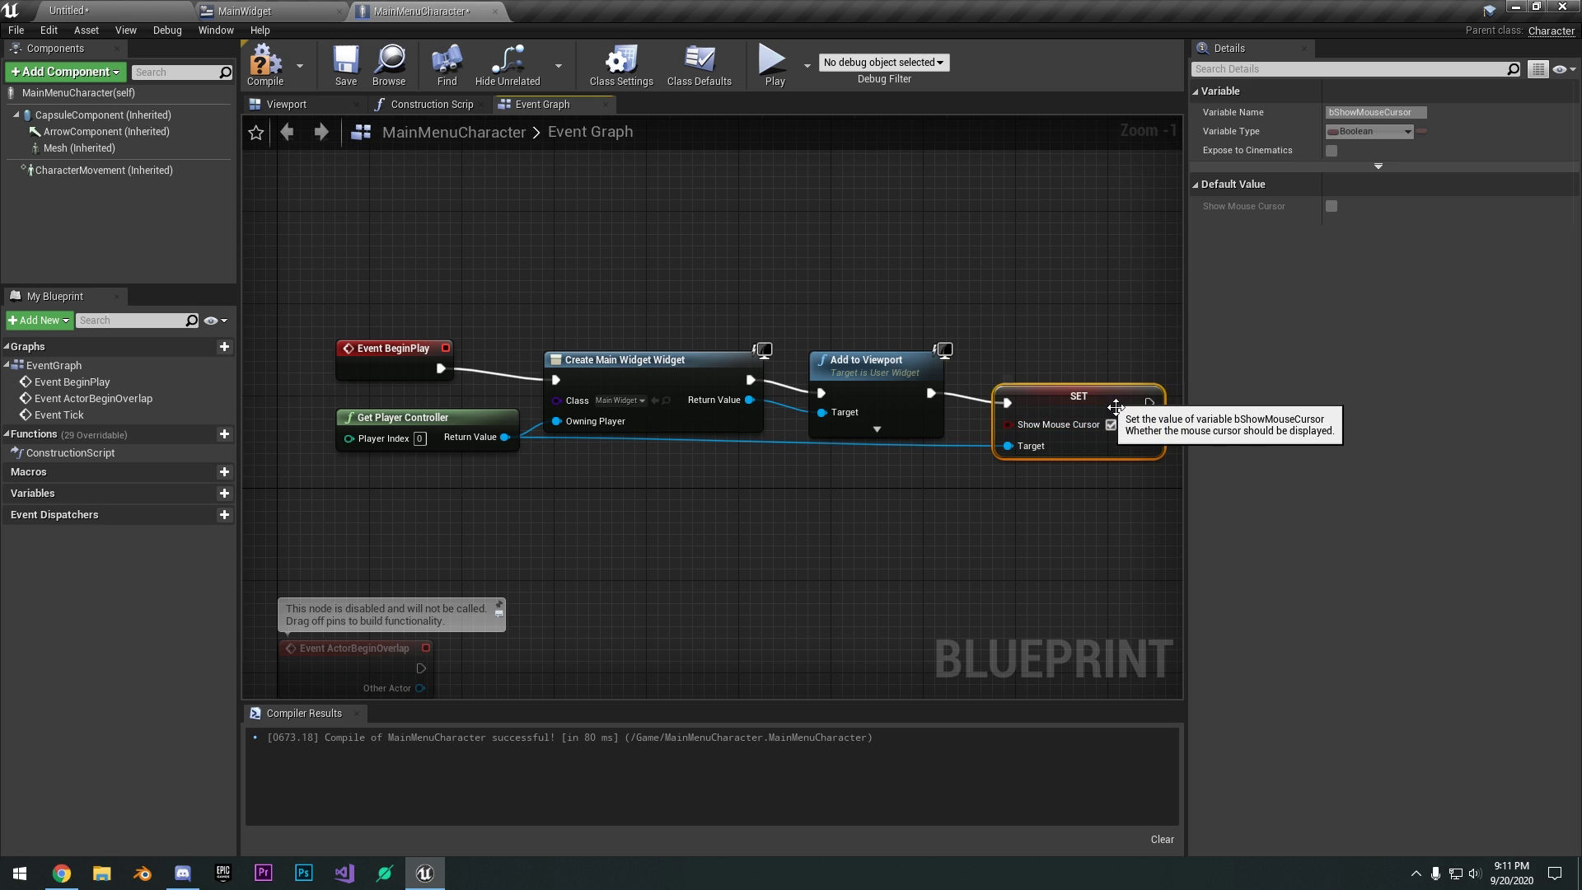
Compile and save the MainMenuCharacter blueprint.
right_click_drag(1101, 357, 990, 404)
left_click(265, 65)
left_click(346, 64)
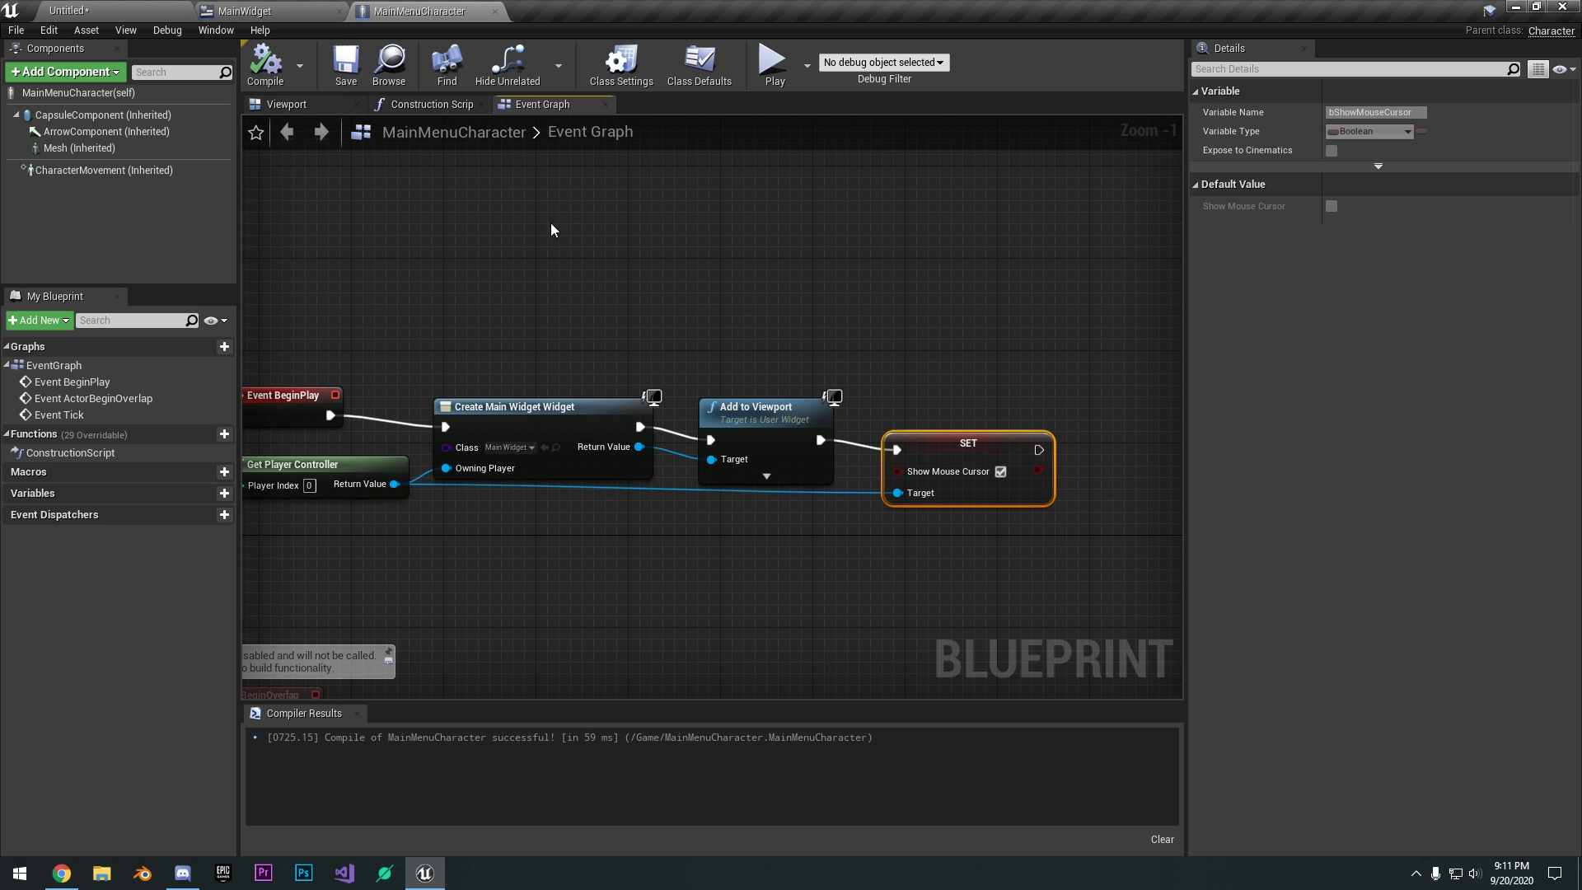
right_click_drag(551, 230, 651, 244)
Set the level's Default Pawn Class to MainMenuCharacter in the game mode settings.
left_click(126, 12)
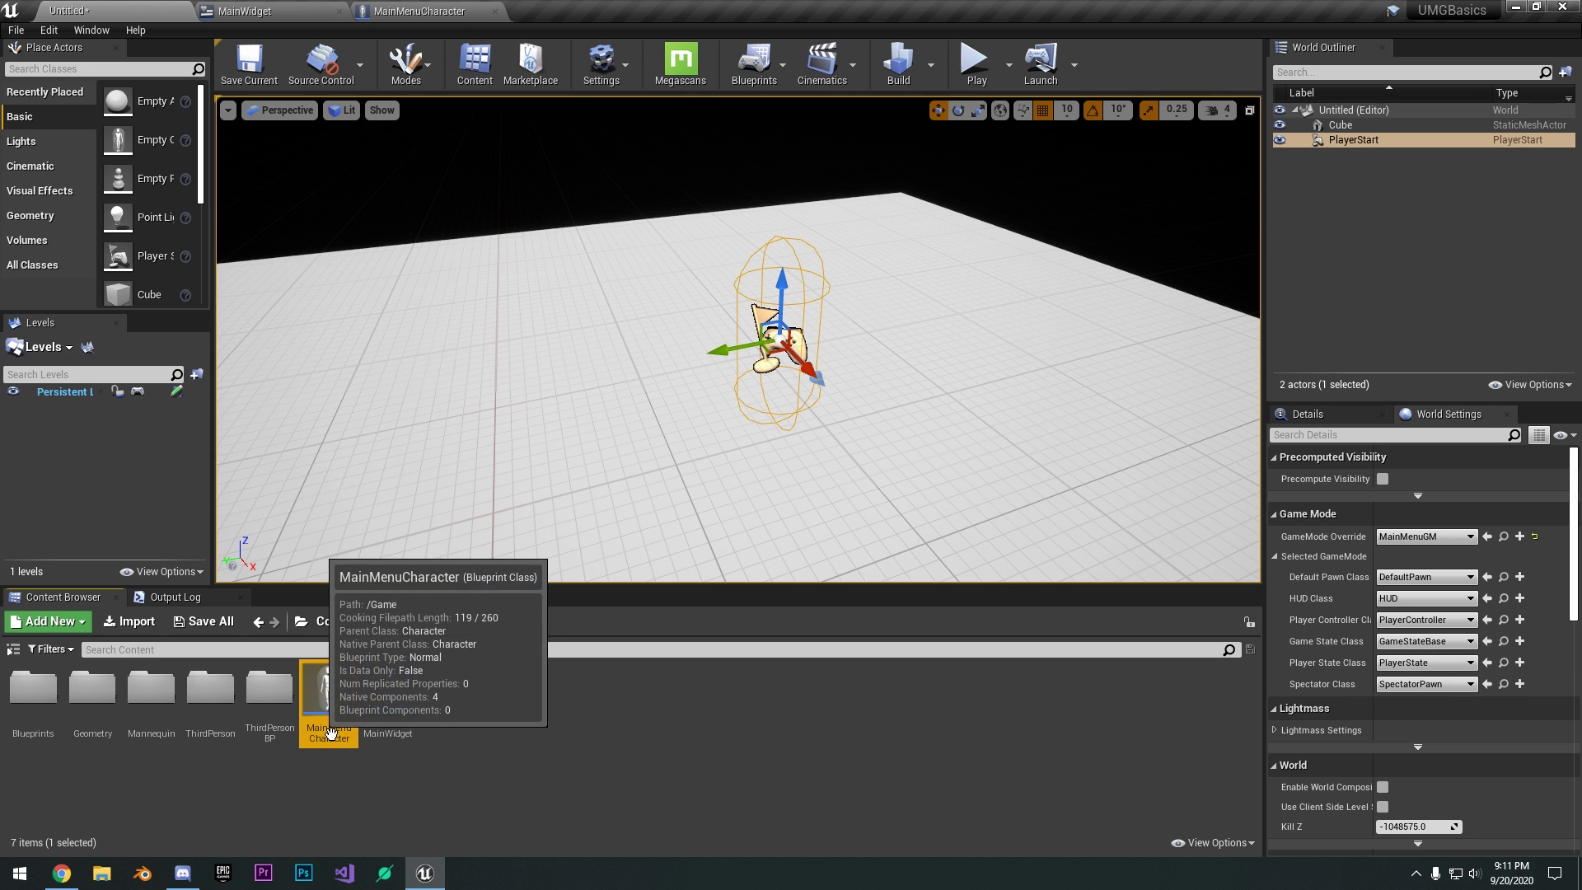
left_click(328, 692)
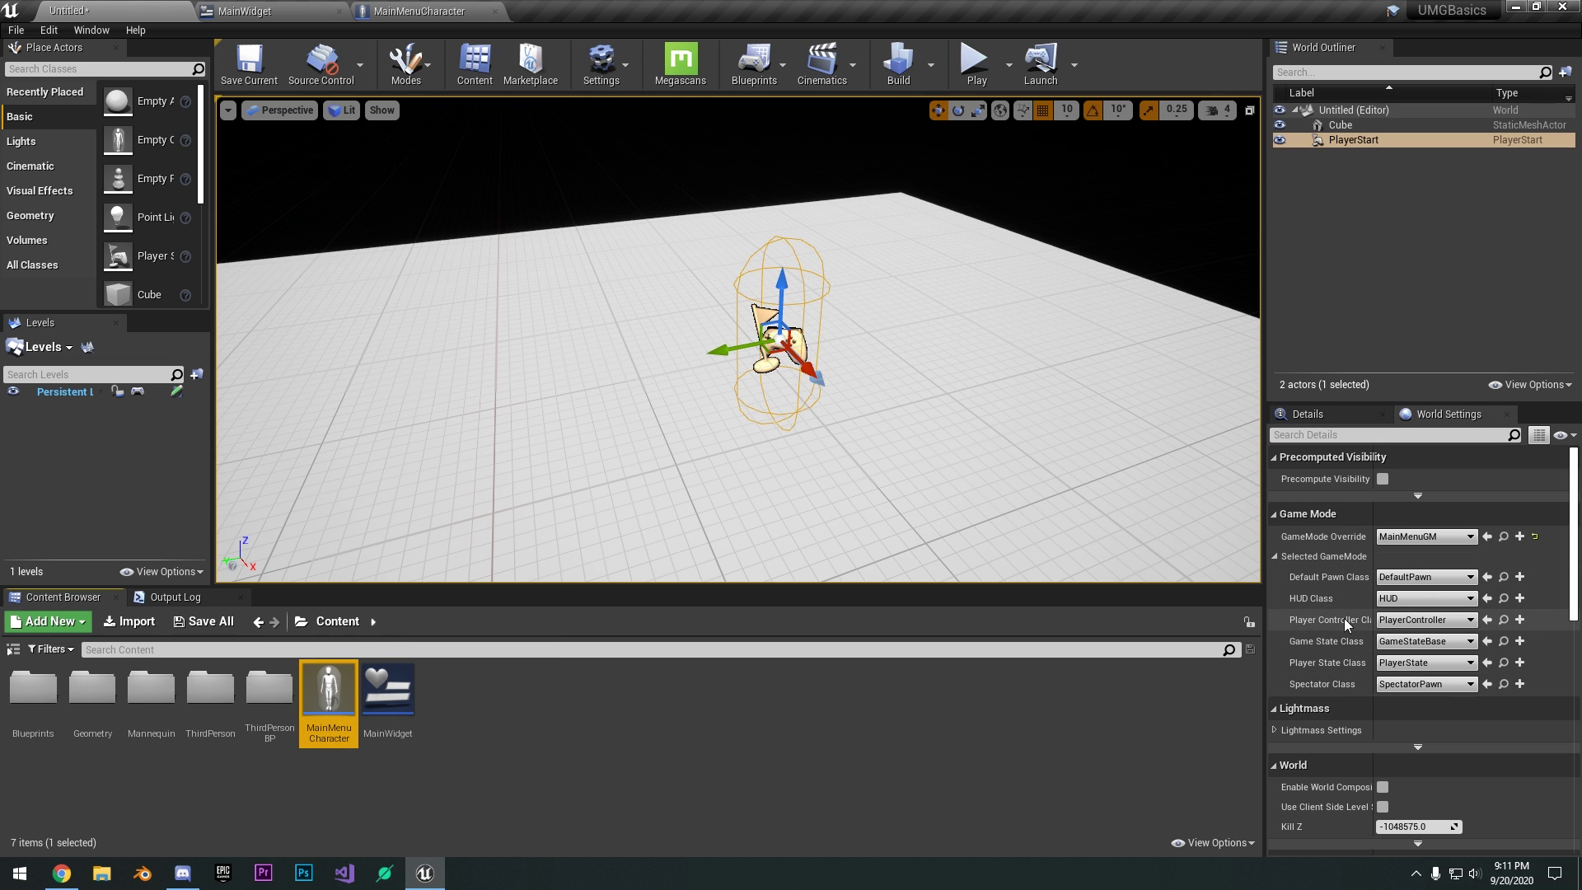
left_click(1488, 577)
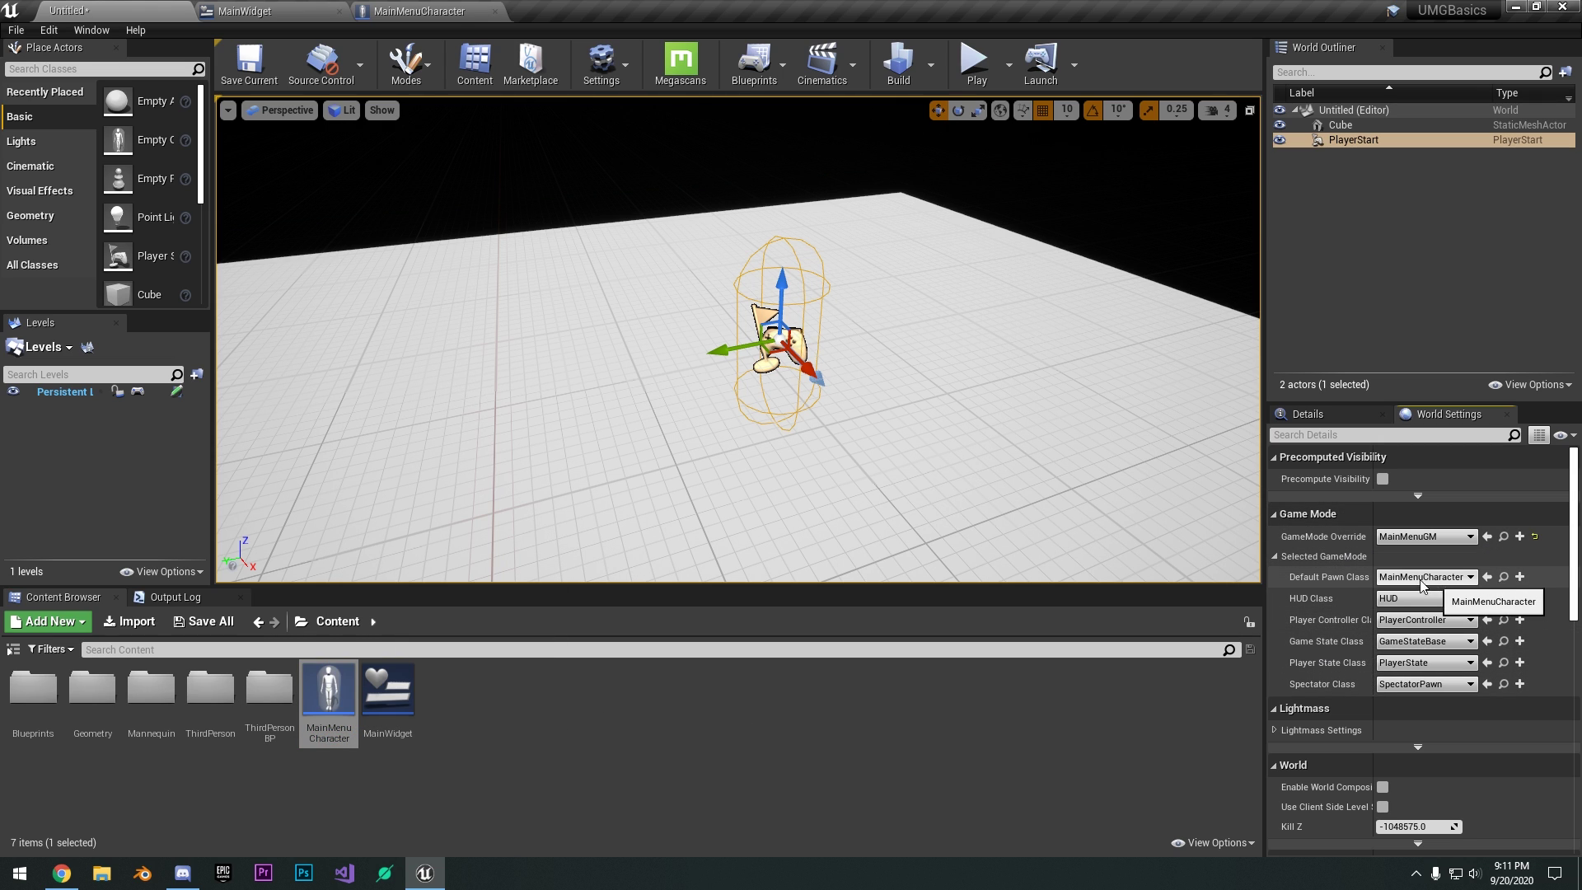
Save the current level in the Content folder as MainMenuMap.
left_click(249, 64)
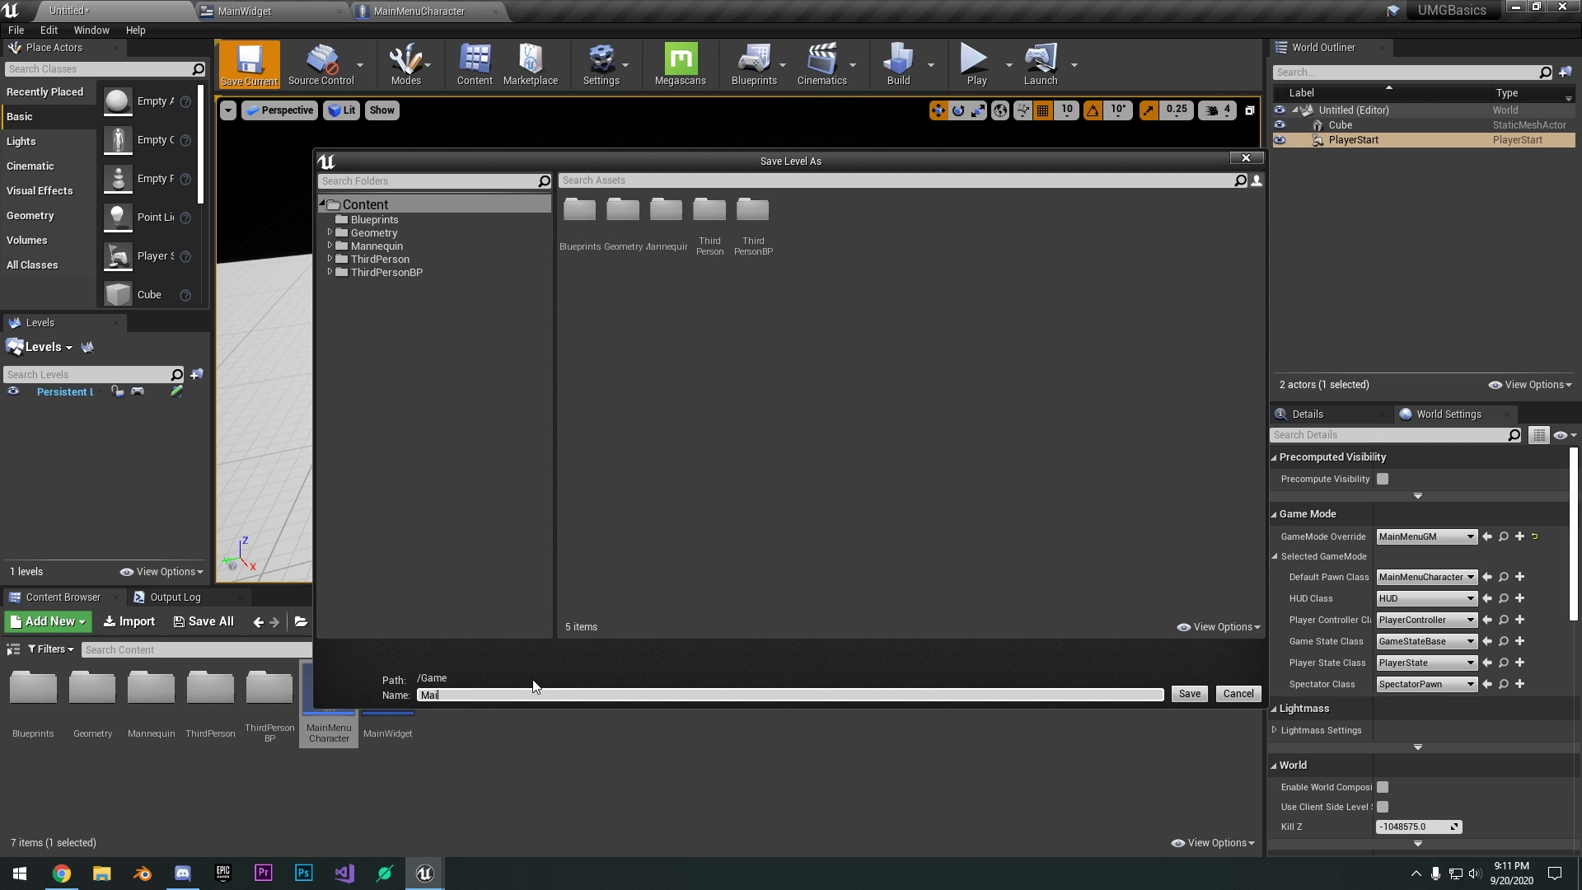
type("MainMenuMap")
key("Return")
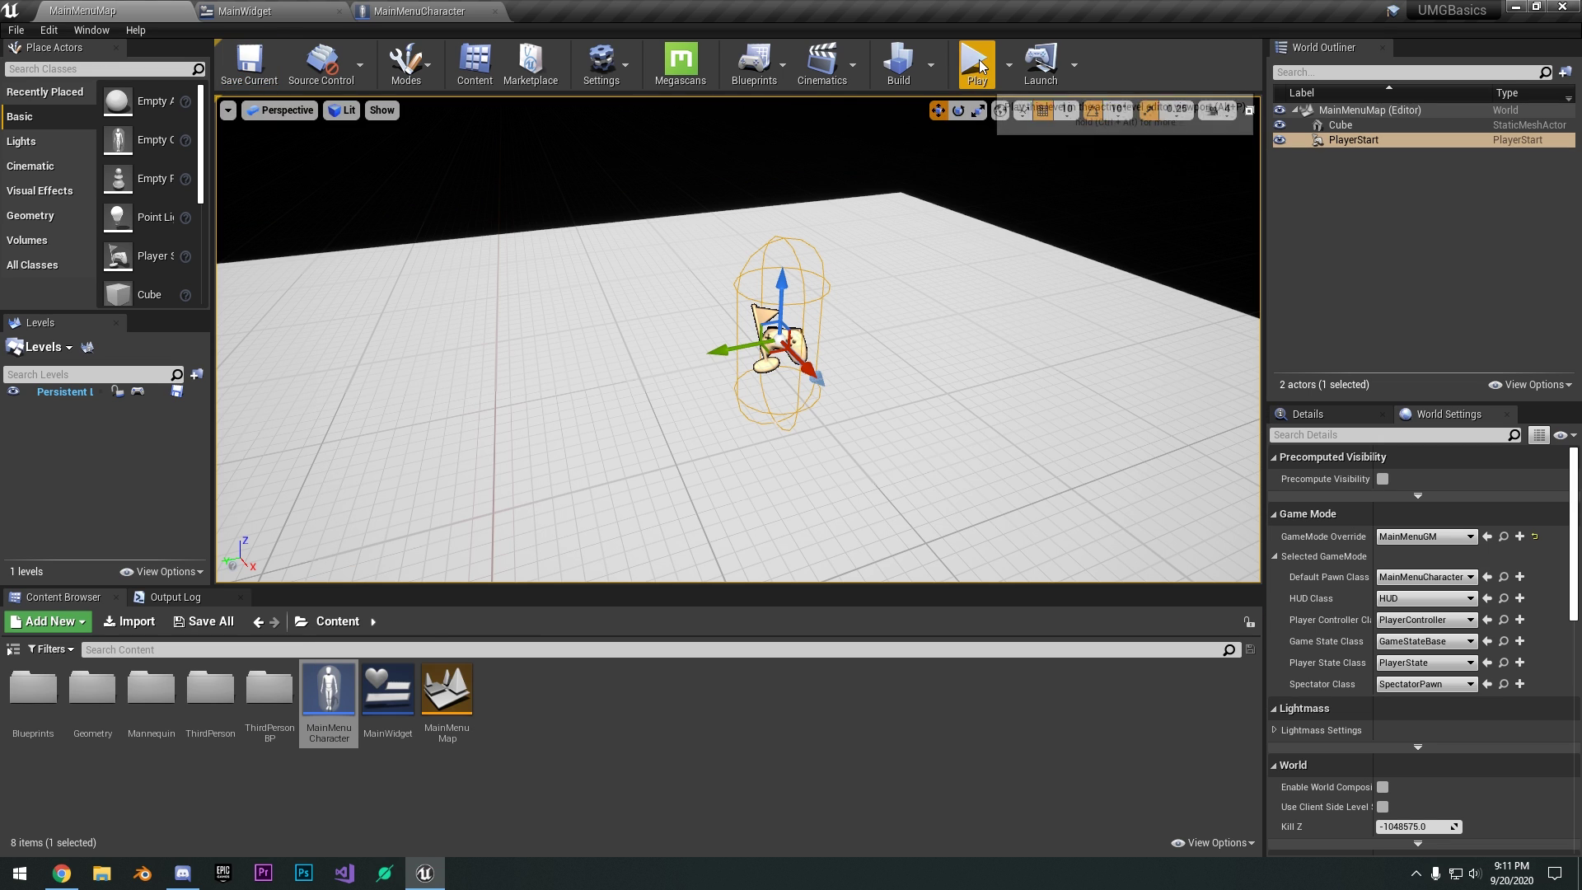
Play the level in the editor to check the main menu, and stop the session.
left_click(977, 64)
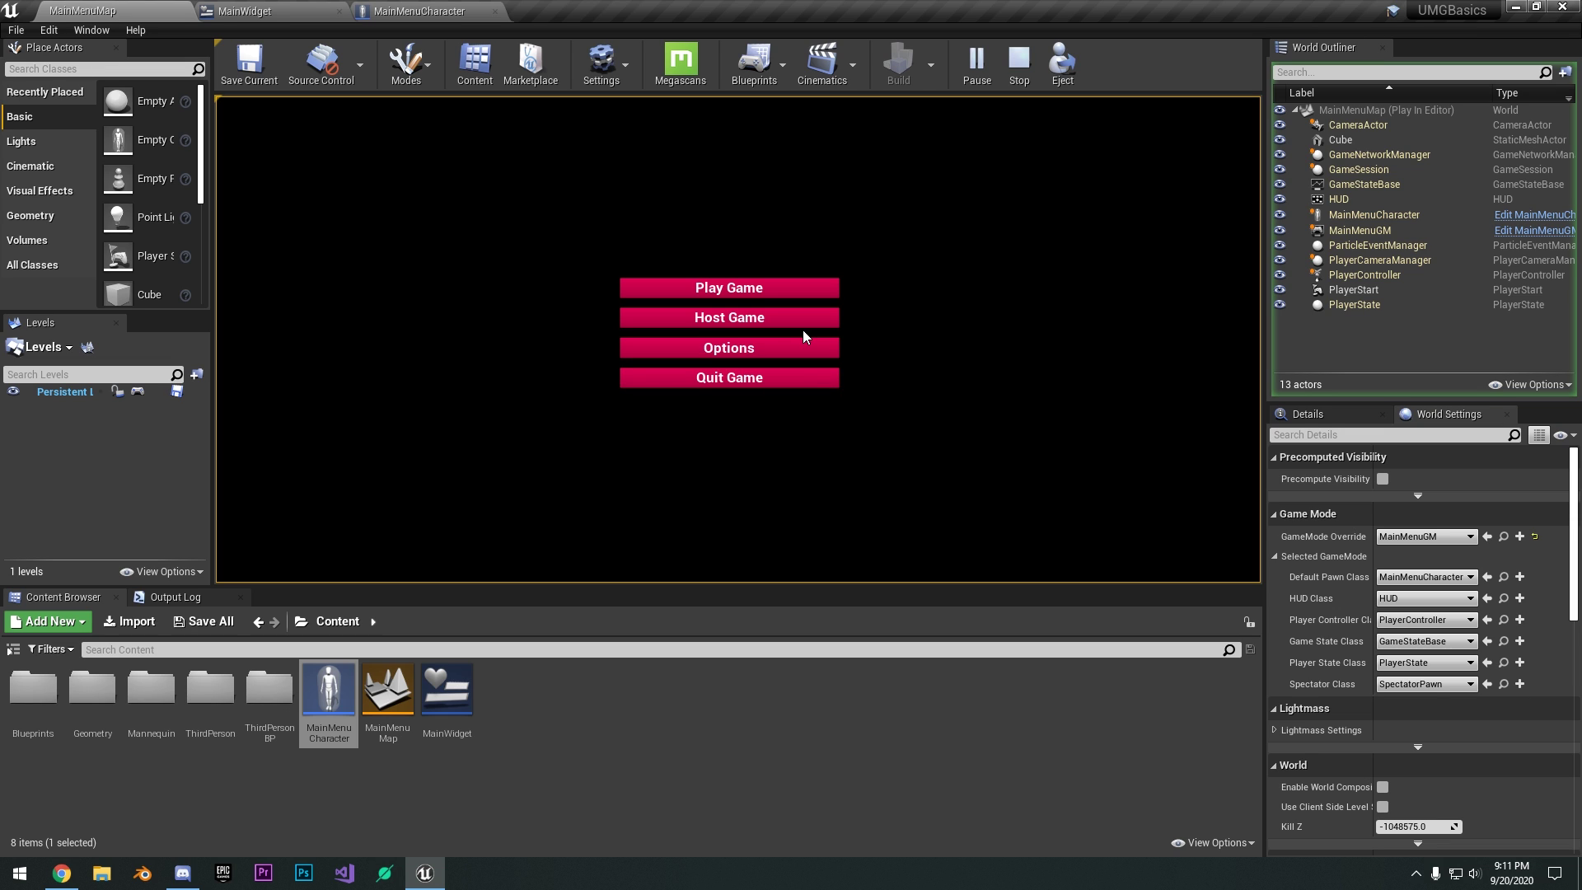
key("Escape")
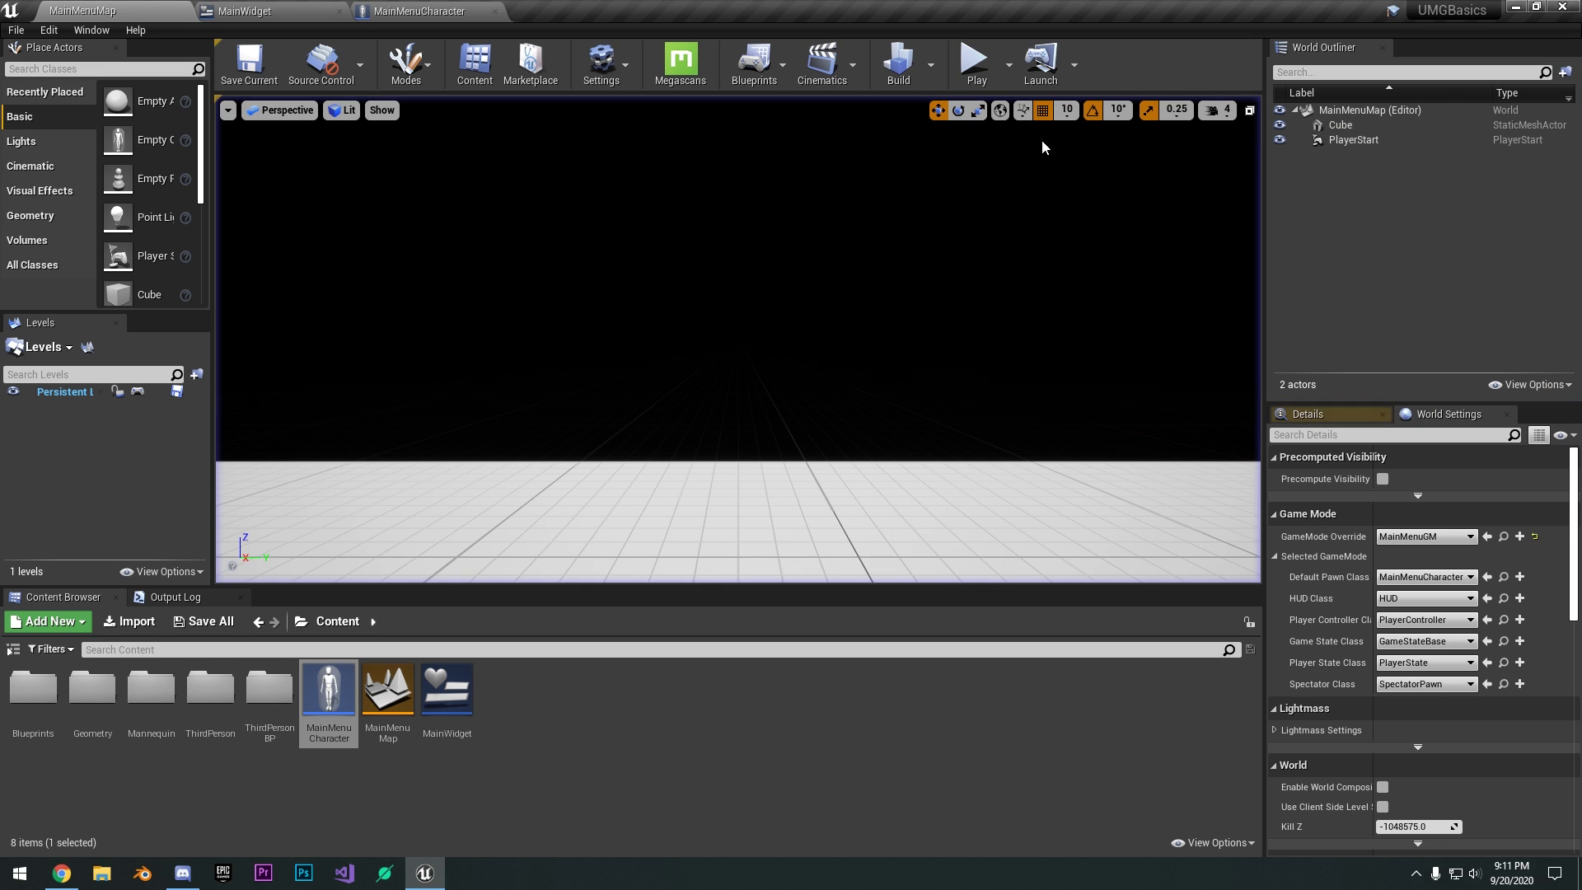
Play the level in a new editor window to check the main menu, and stop the session.
left_click(1015, 66)
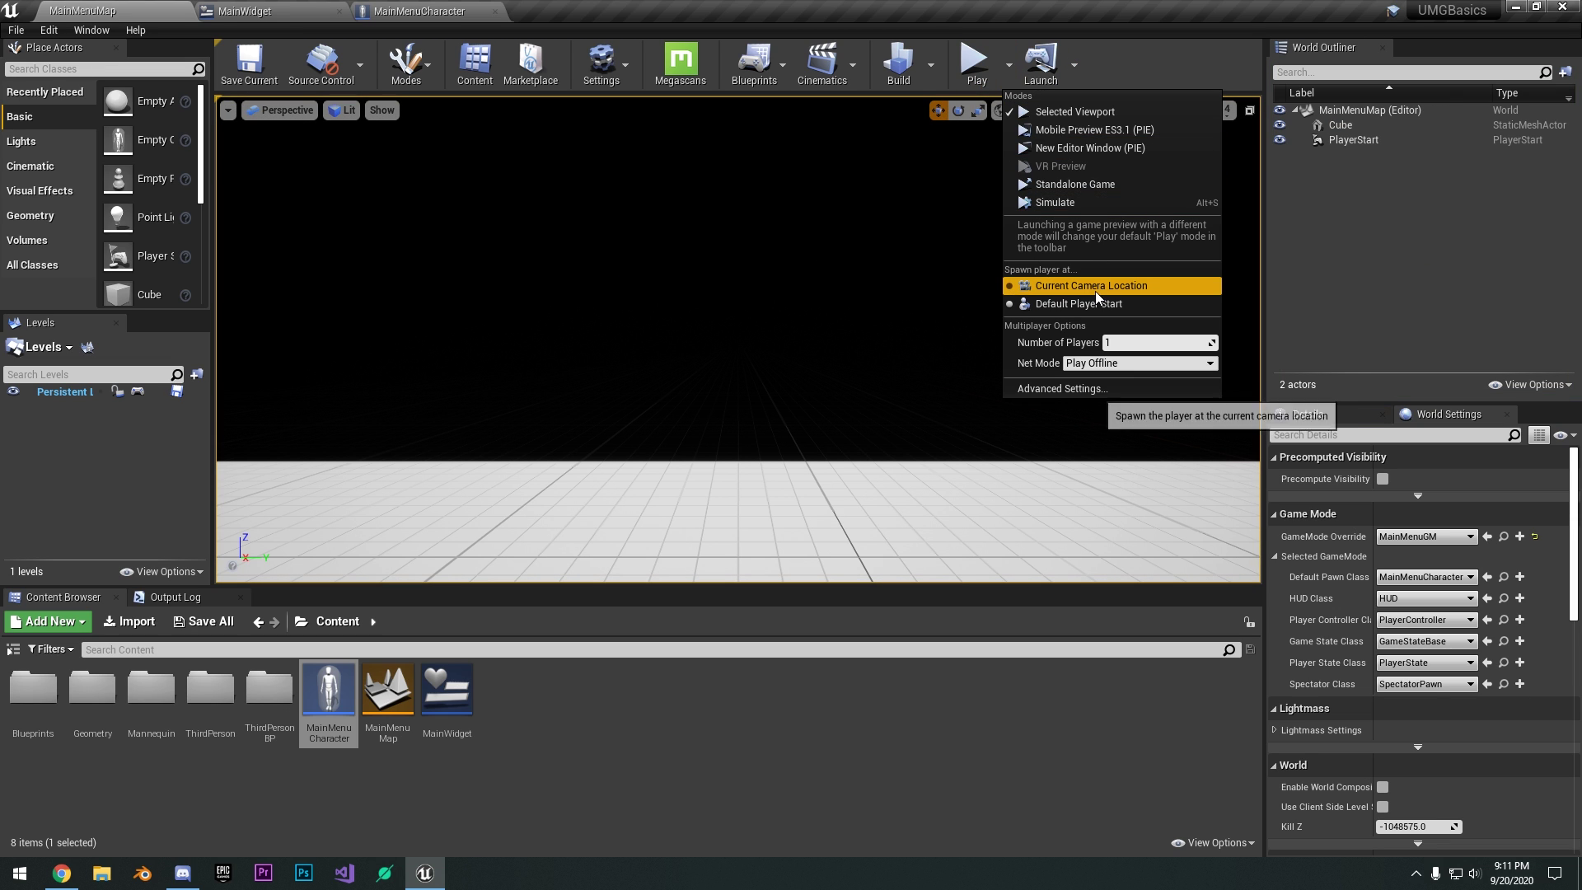
left_click(1086, 147)
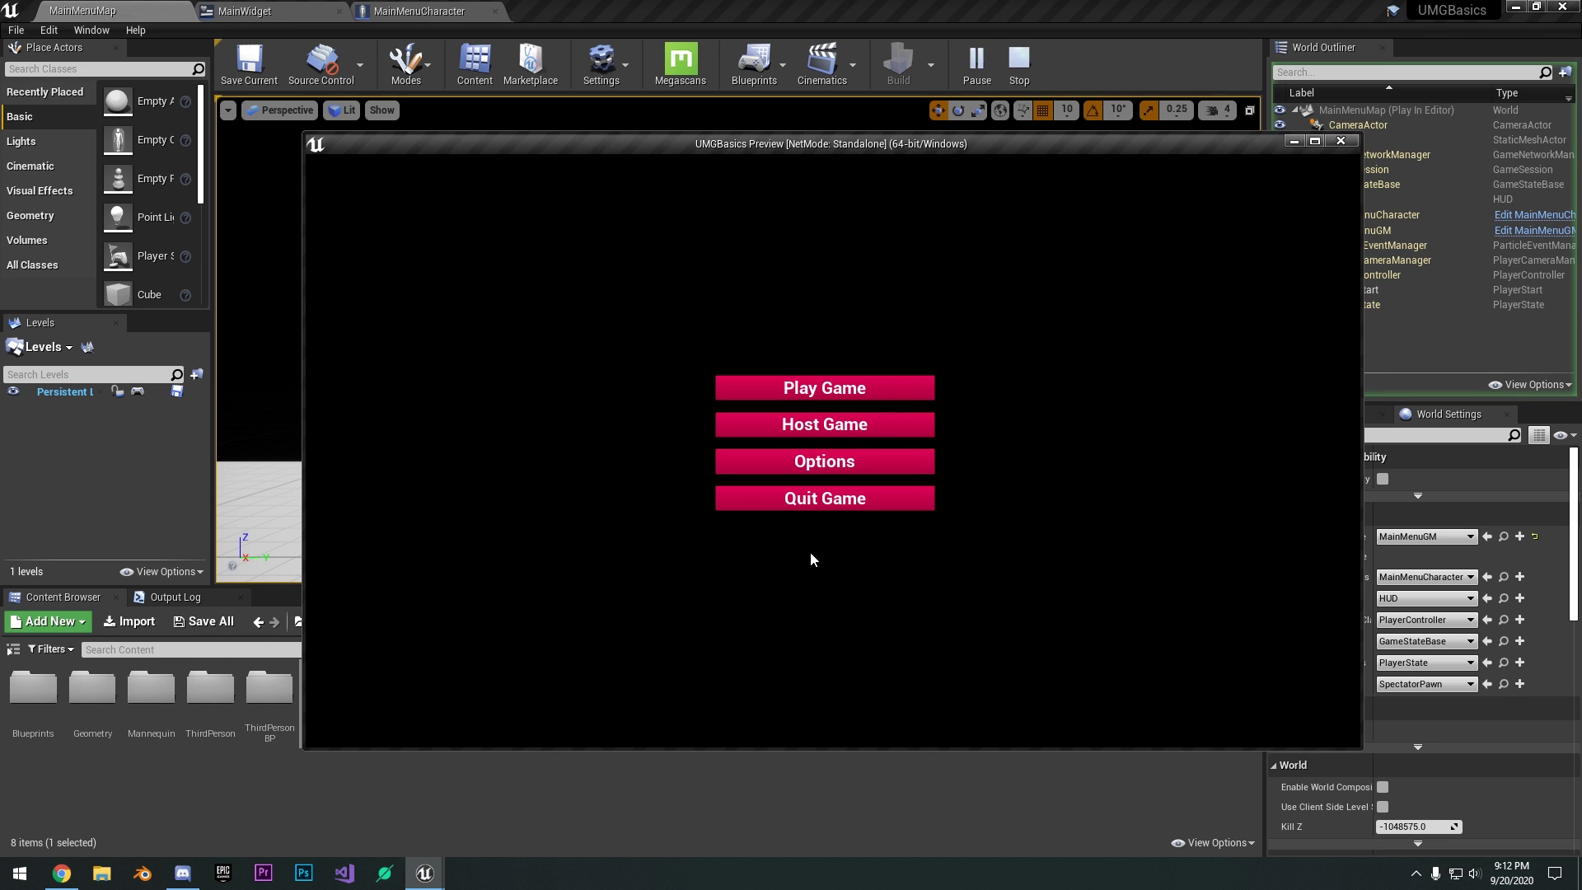
key("Escape")
Add an Image widget to the Canvas Panel of MainWidget.
left_click(272, 11)
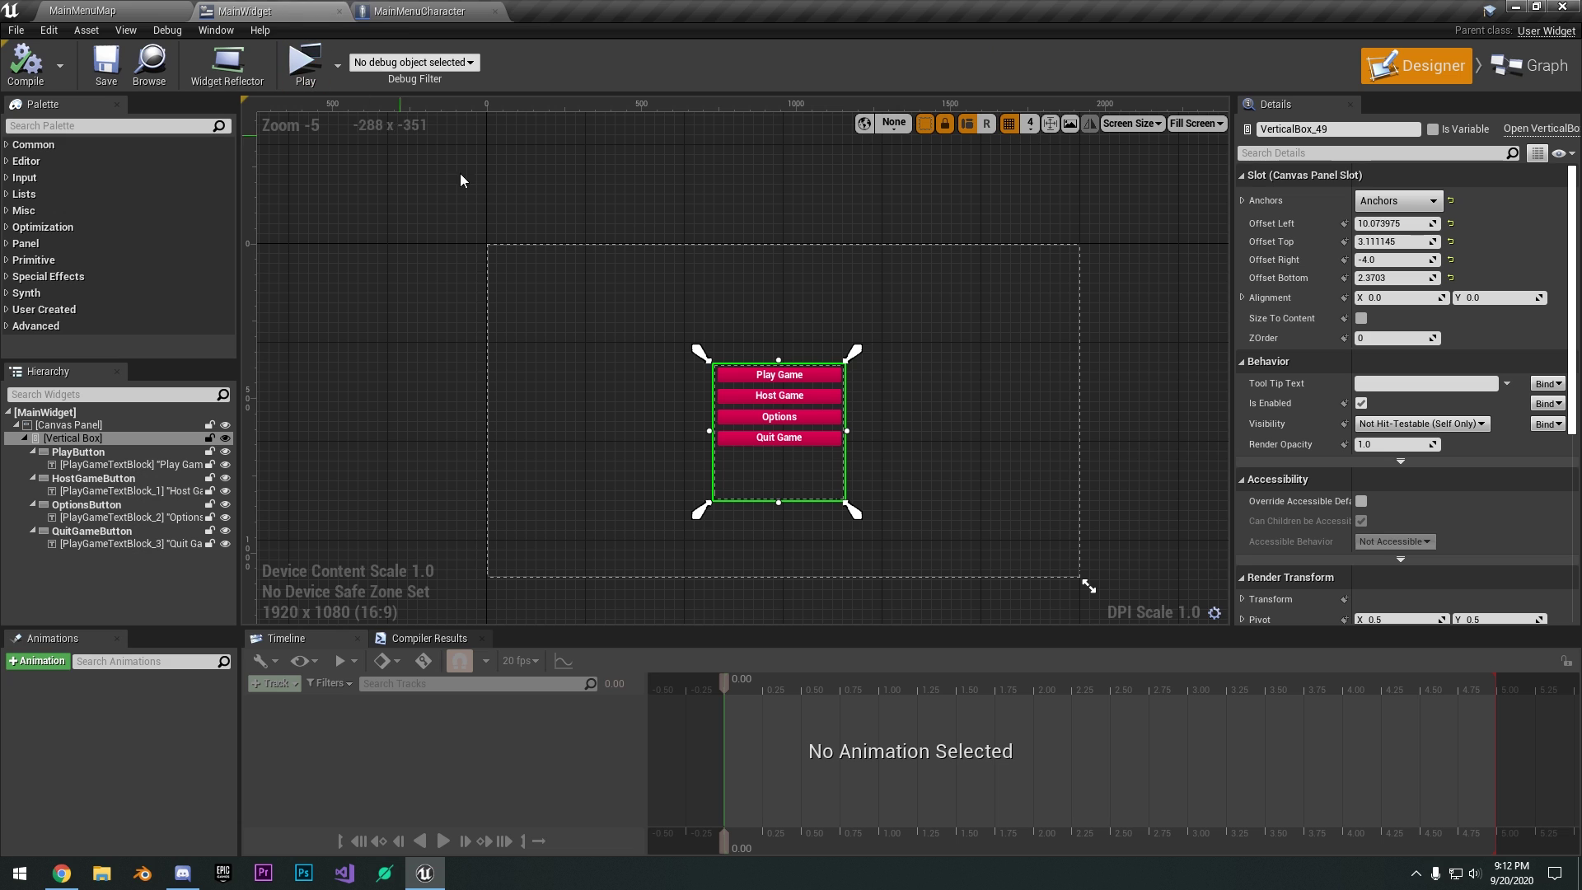
left_click(89, 130)
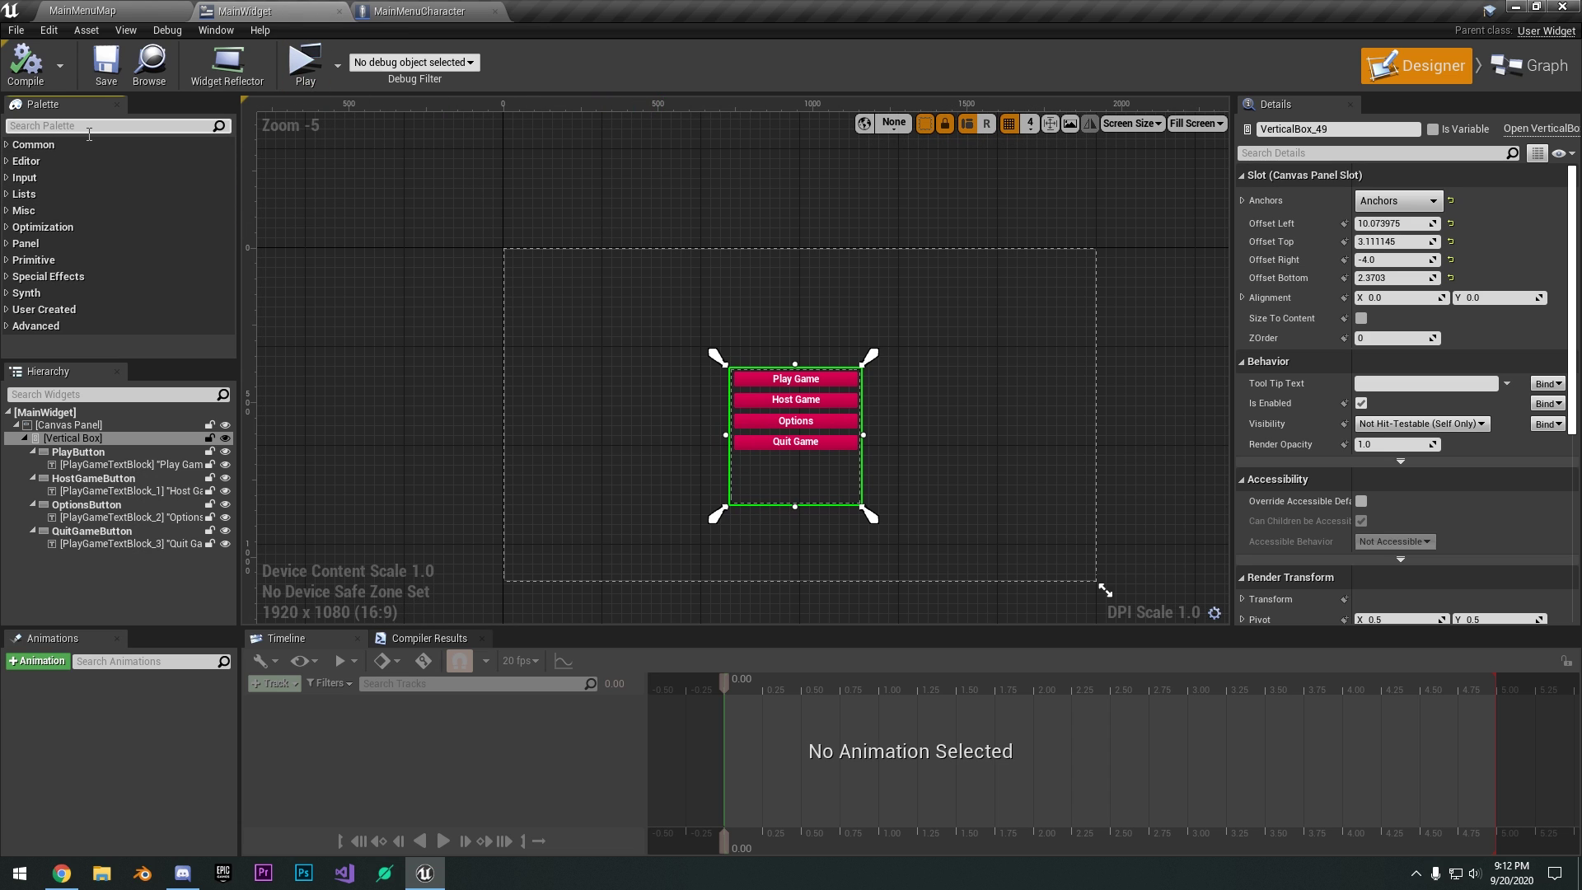
type("im")
left_click_drag(58, 161, 76, 428)
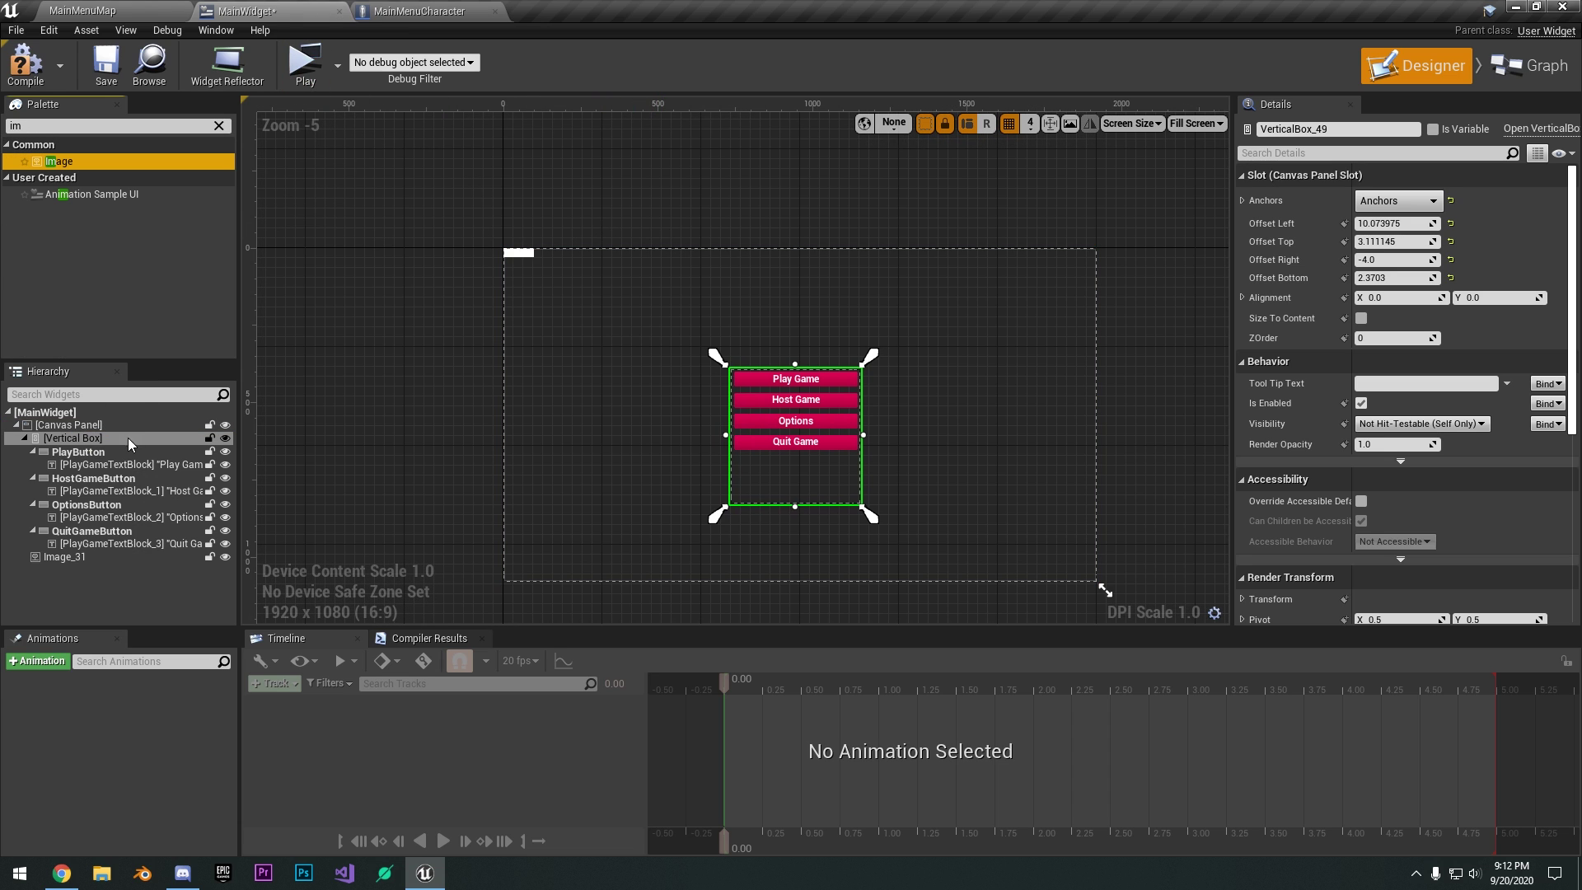
Set the new image's Size X to 1920 and Size Y to 1080.
left_click(497, 264)
left_click(525, 253)
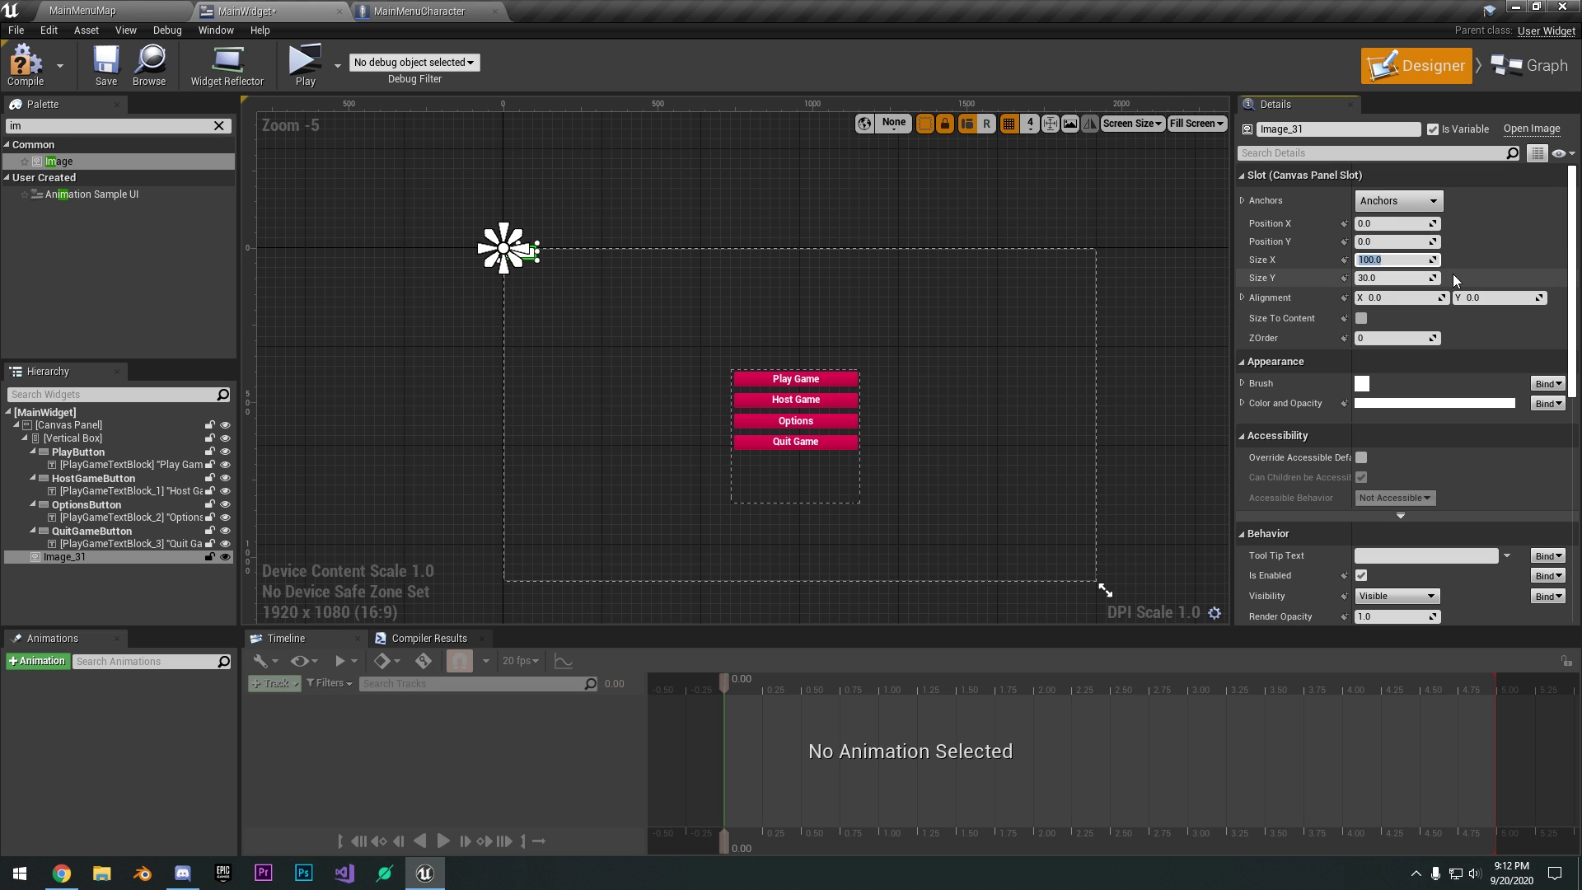
type("1920")
key("Tab")
type("1080")
key("Return")
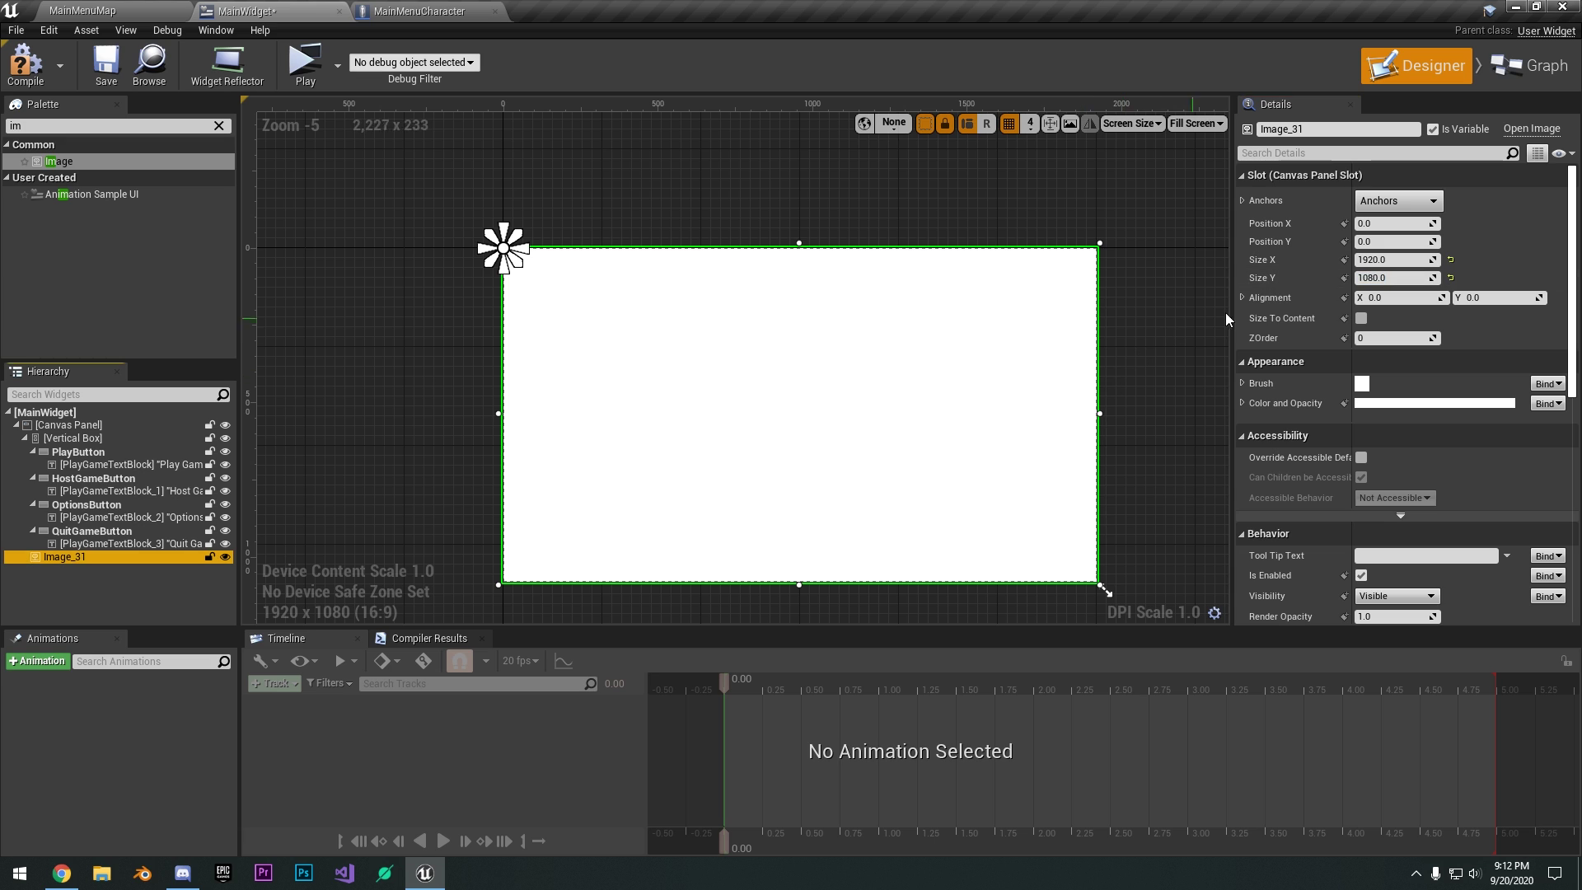
Set the Vertical Box's ZOrder to 1 to bring the buttons in front of the image, and compile and save the widget.
left_click(1390, 340)
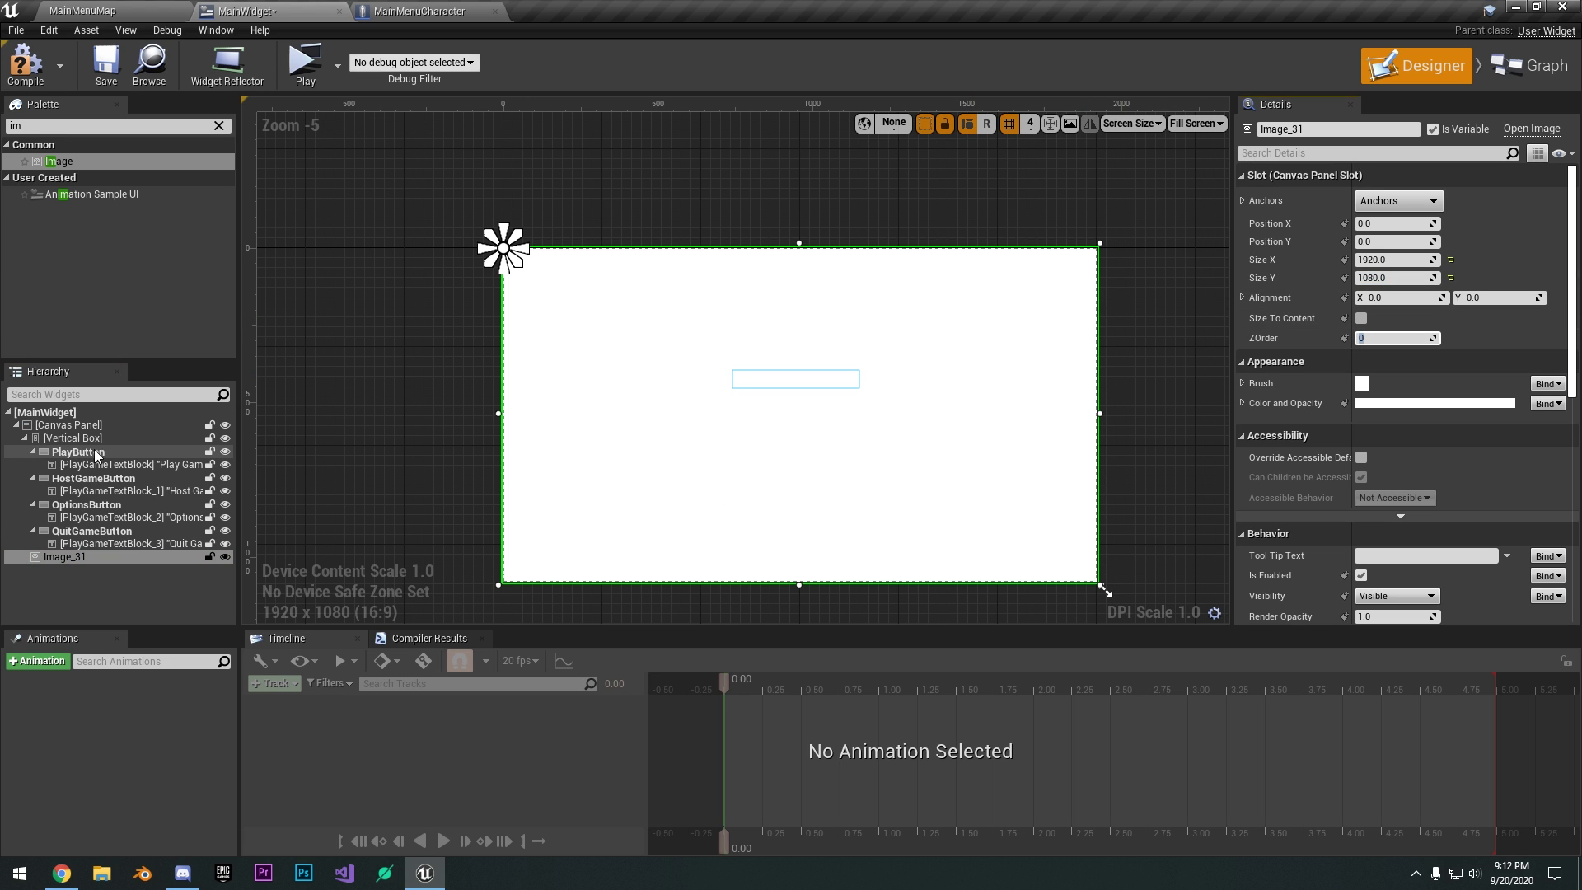
left_click(73, 438)
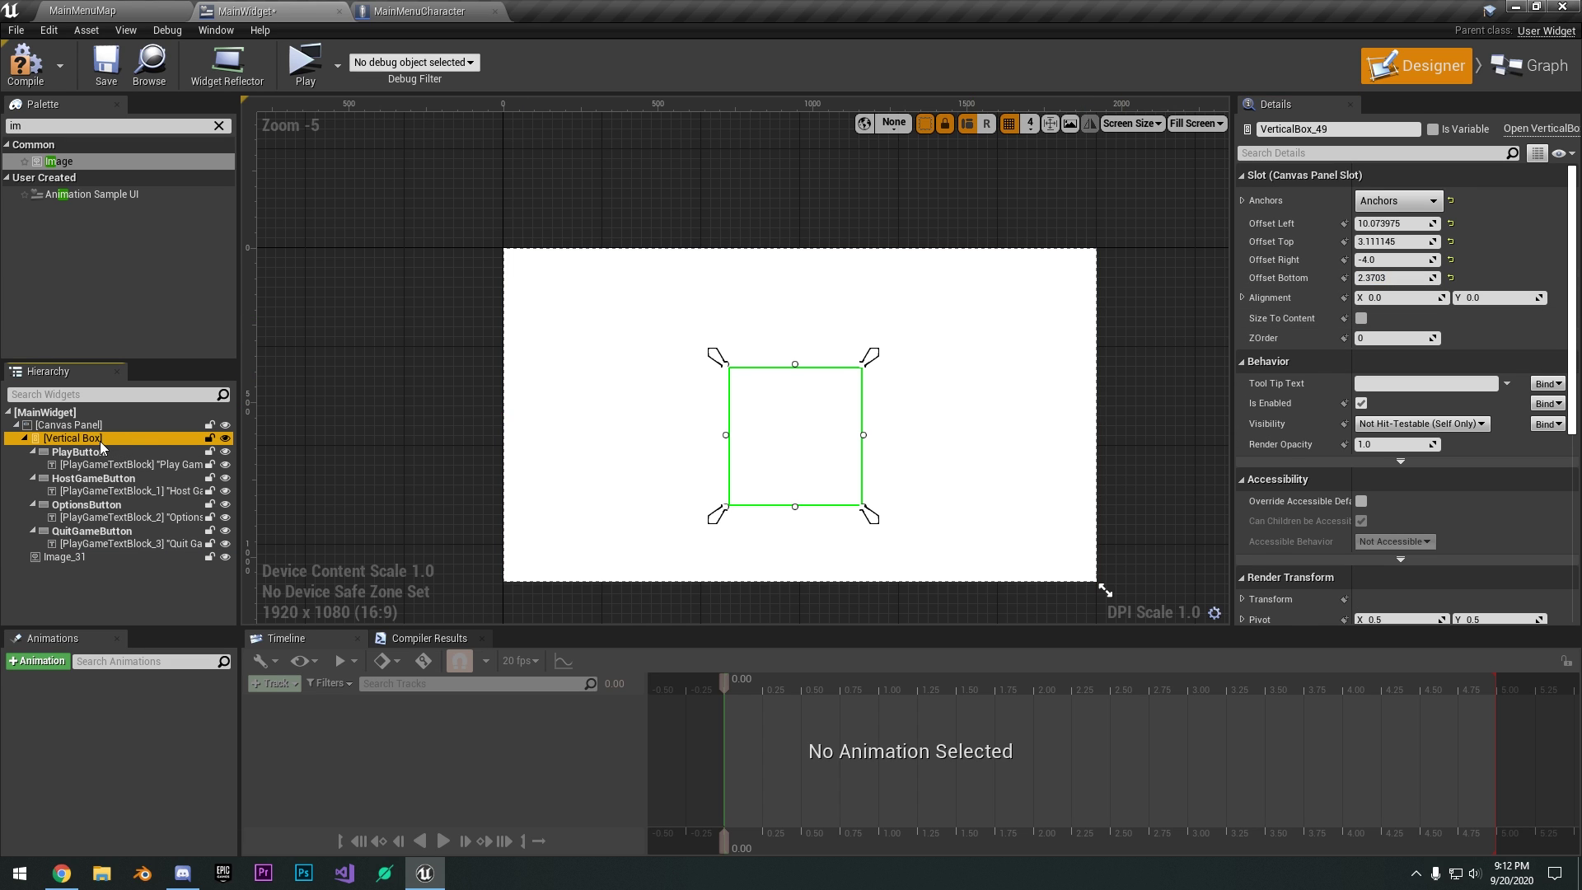
left_click(1388, 339)
type("1")
key("Return")
right_click_drag(907, 256, 884, 228)
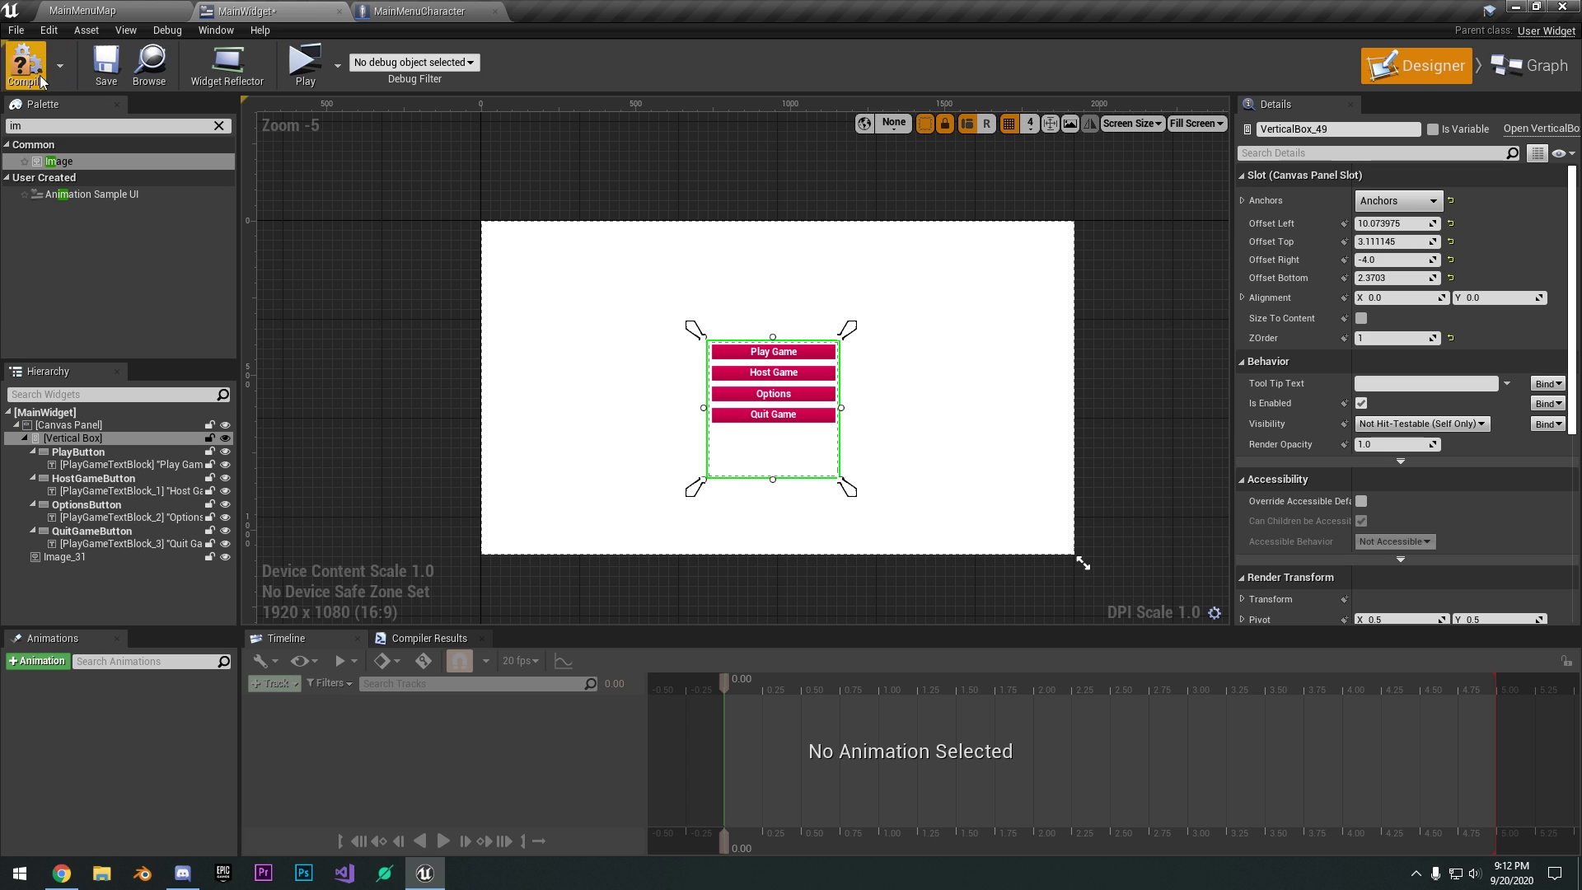
left_click(26, 66)
left_click(106, 66)
Compare the ZOrder settings of the Vertical Box and the full-screen image.
right_click_drag(1152, 294, 1164, 323)
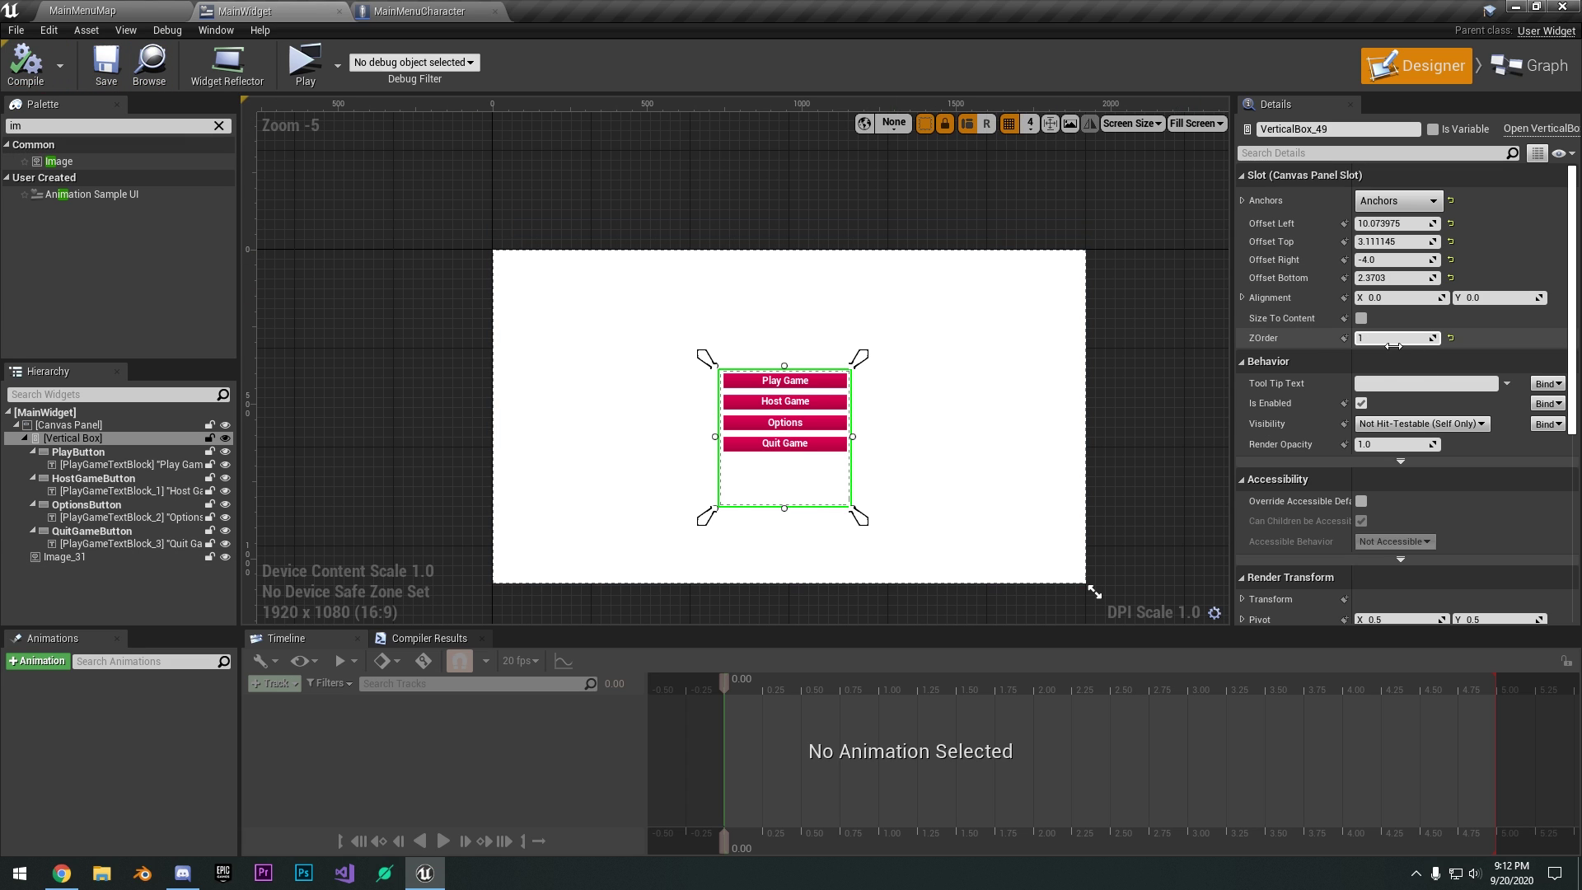
right_click_drag(407, 459, 431, 413)
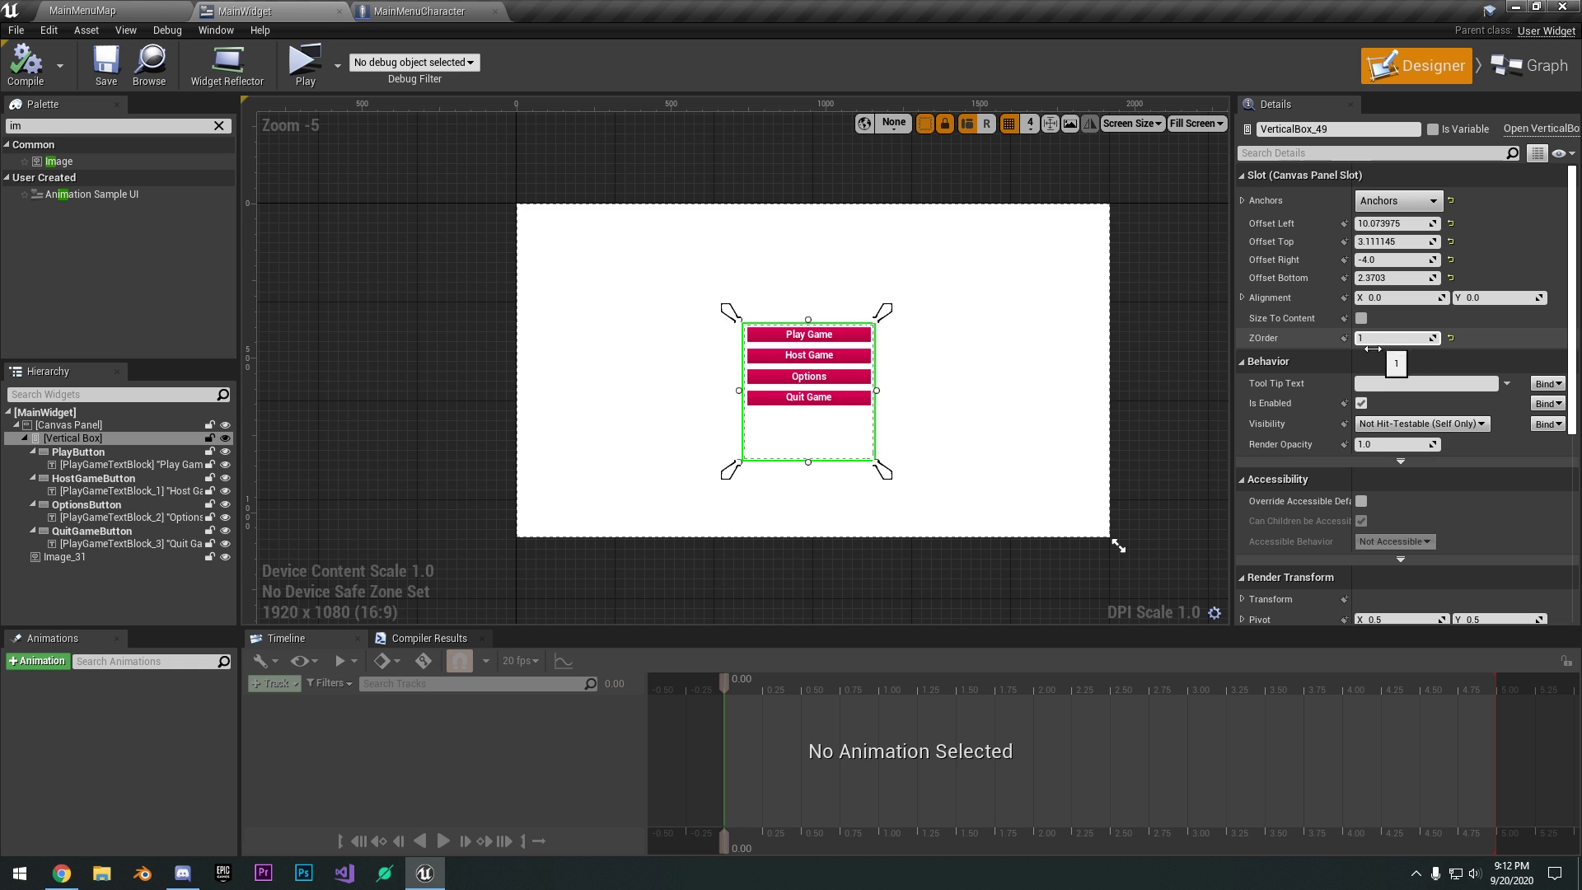
scroll(911, 373, "up", 1)
left_click(530, 473)
scroll(535, 476, "down", 1)
right_click_drag(550, 482, 614, 499)
right_click_drag(1148, 385, 1137, 369)
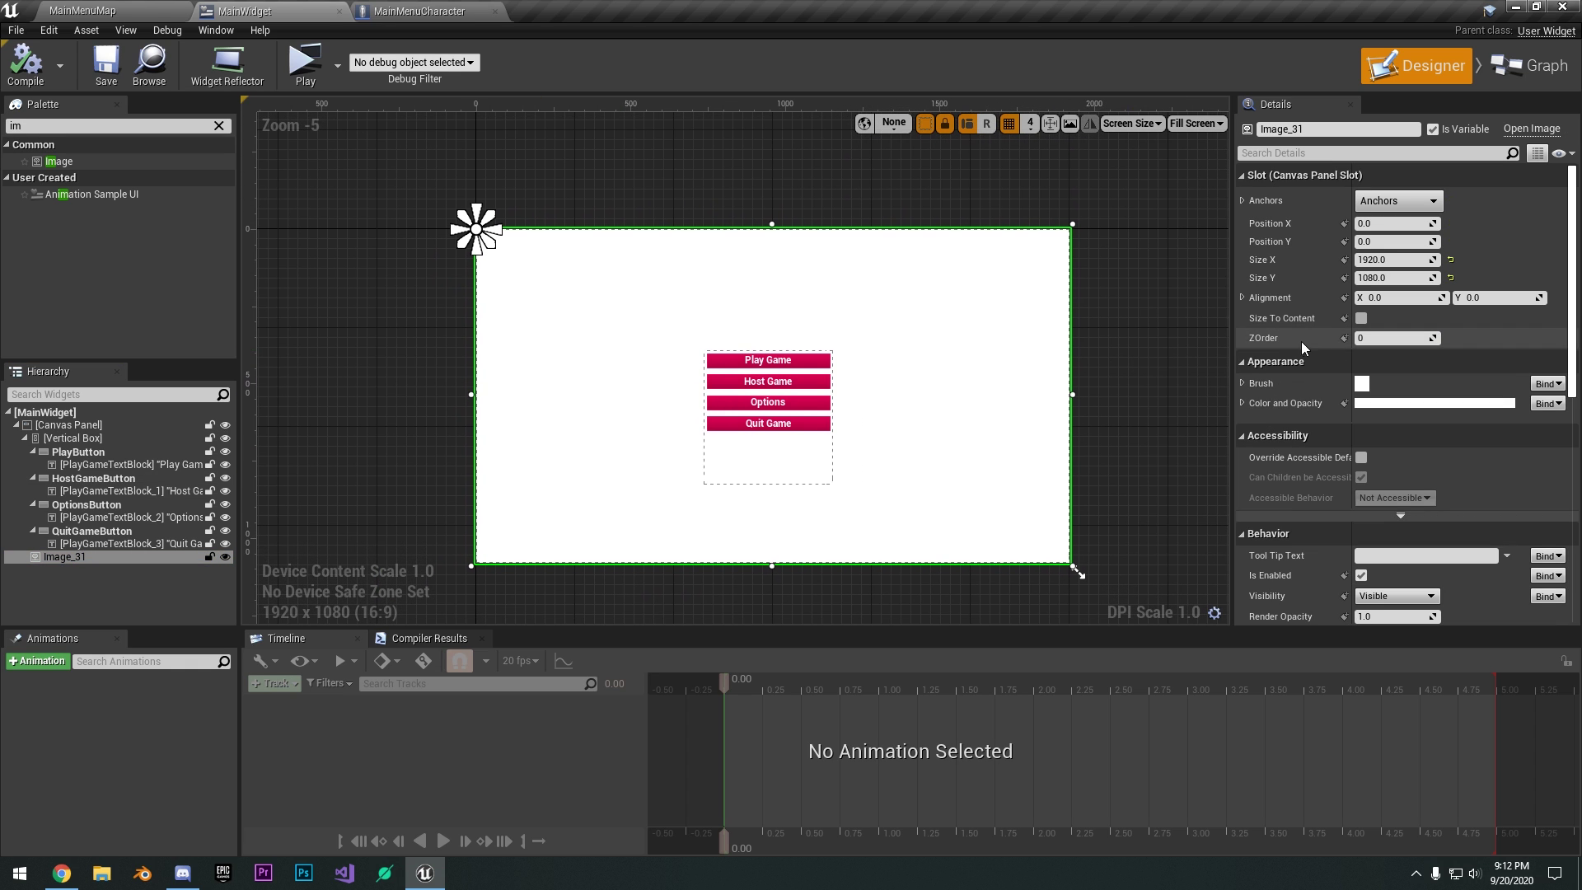
scroll(1337, 323, "down", 2)
scroll(1323, 377, "up", 2)
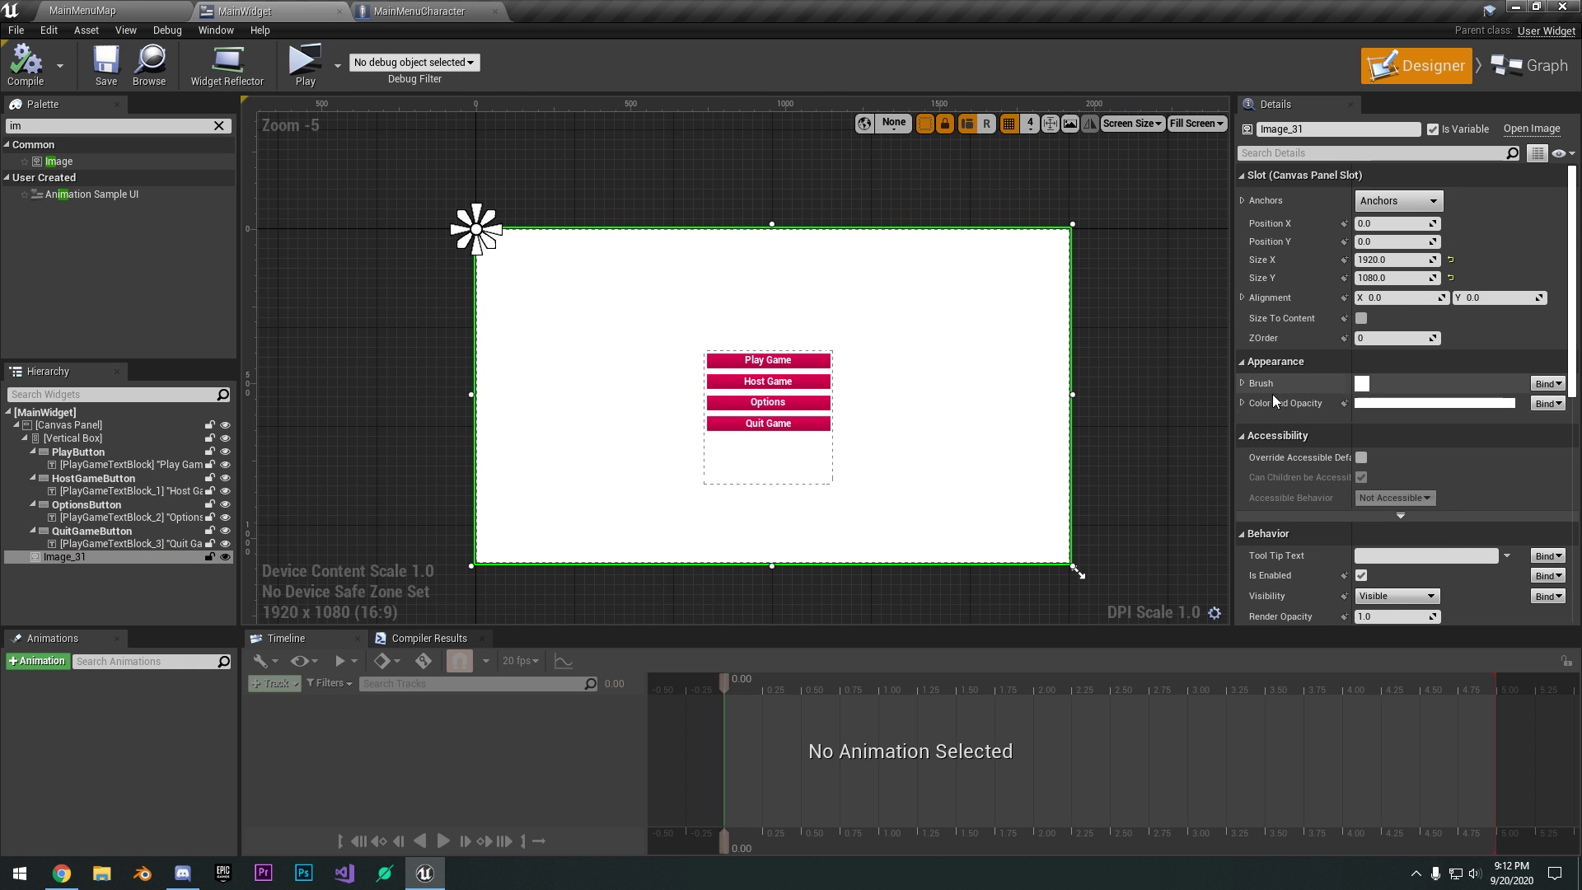
Import the background picture into the Content folder and assign it as the Image widget's brush image.
left_click(1243, 383)
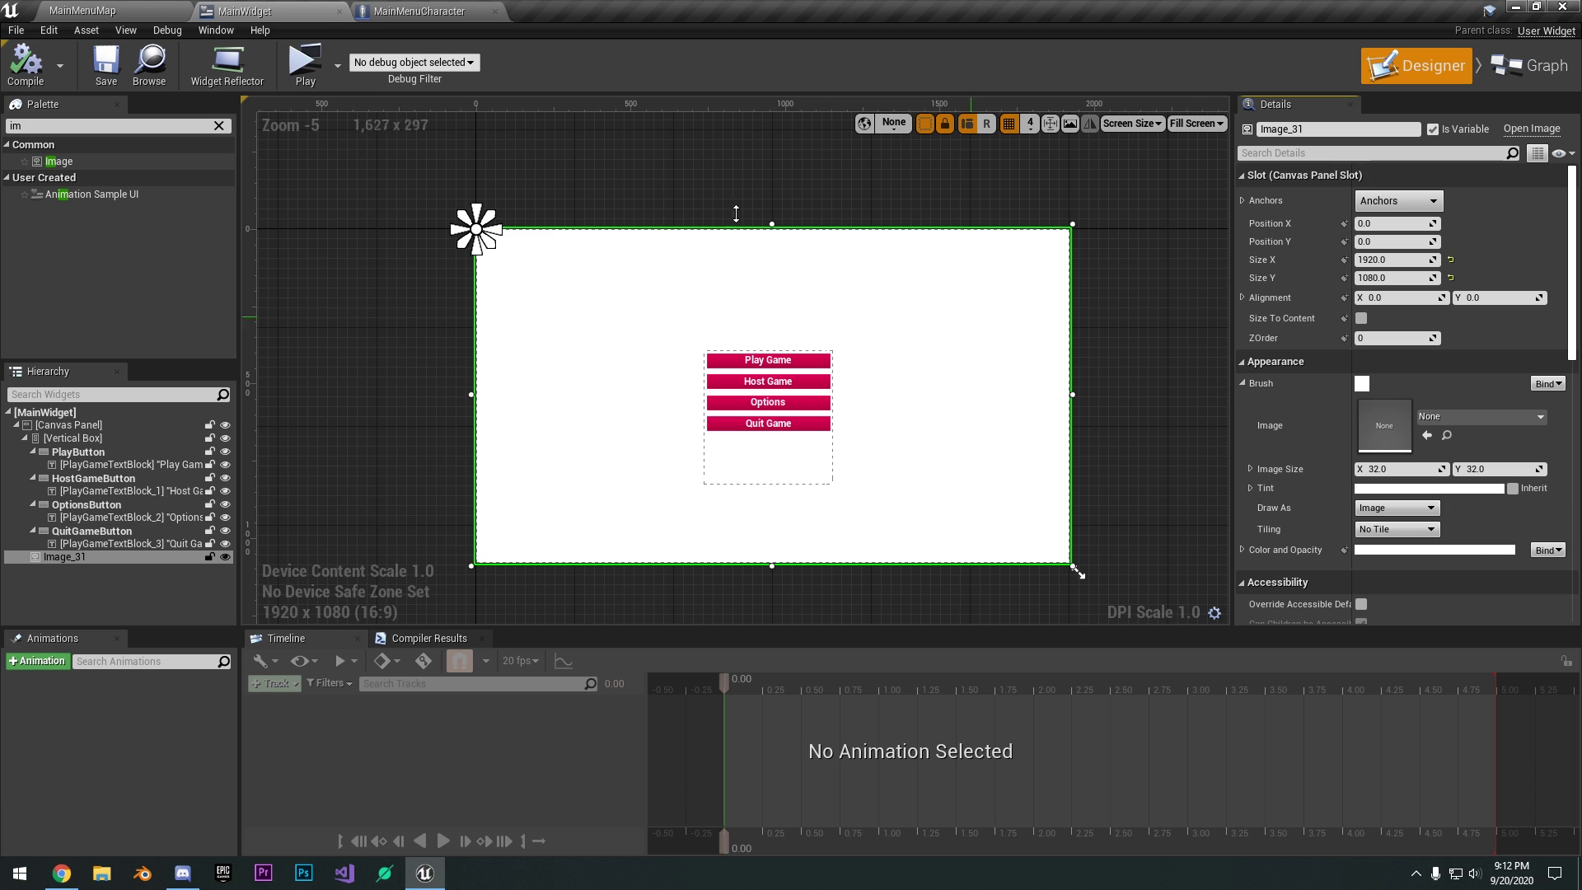
right_click_drag(1177, 325, 1157, 310)
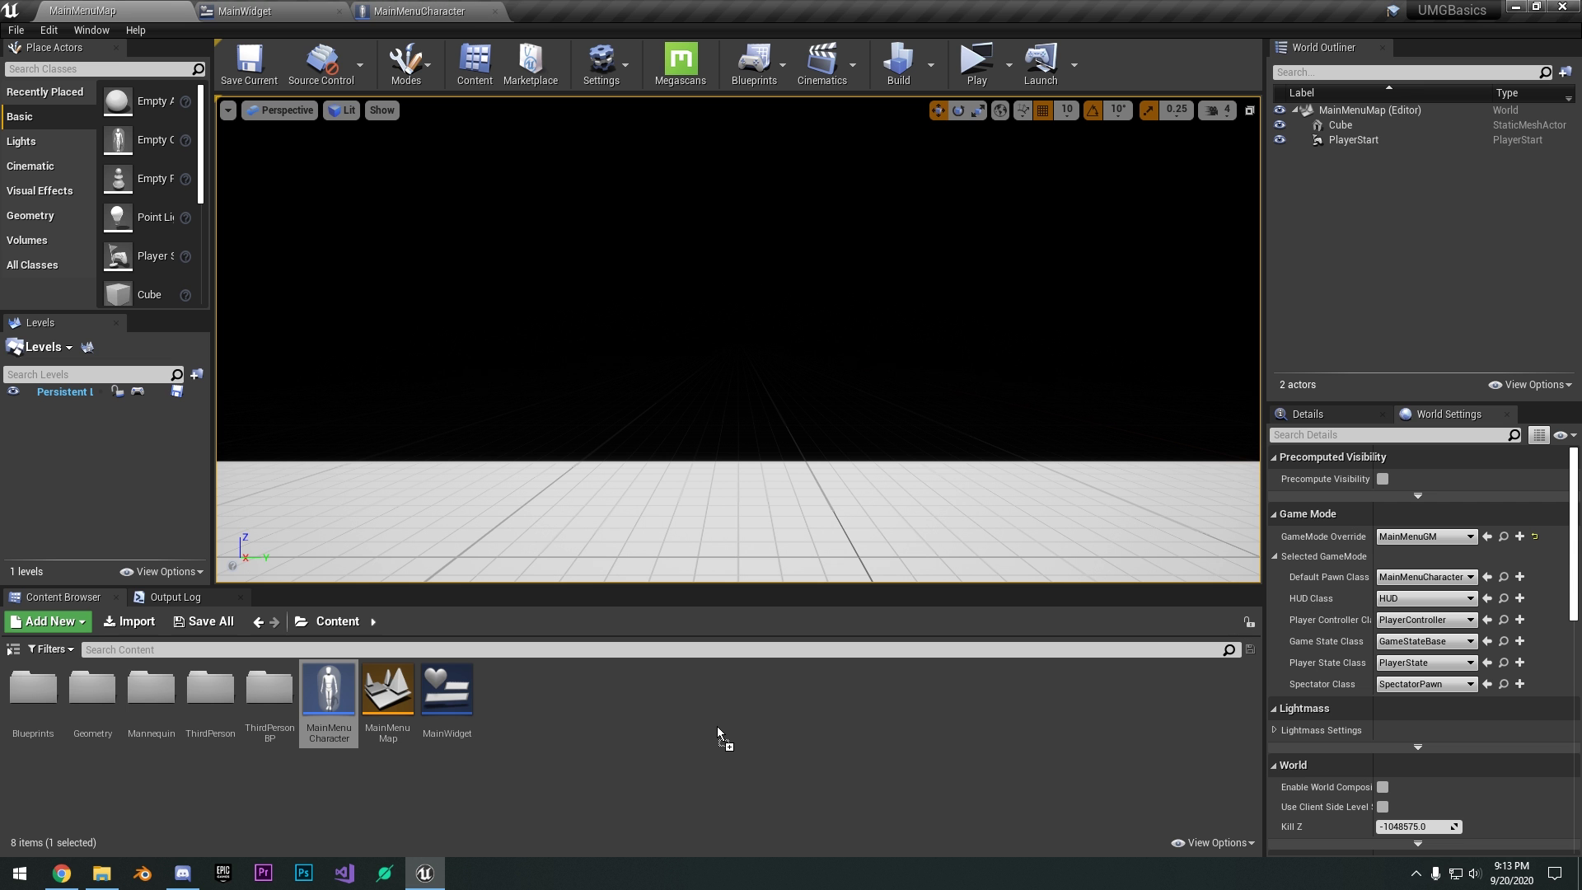
left_click_drag(717, 734, 712, 730)
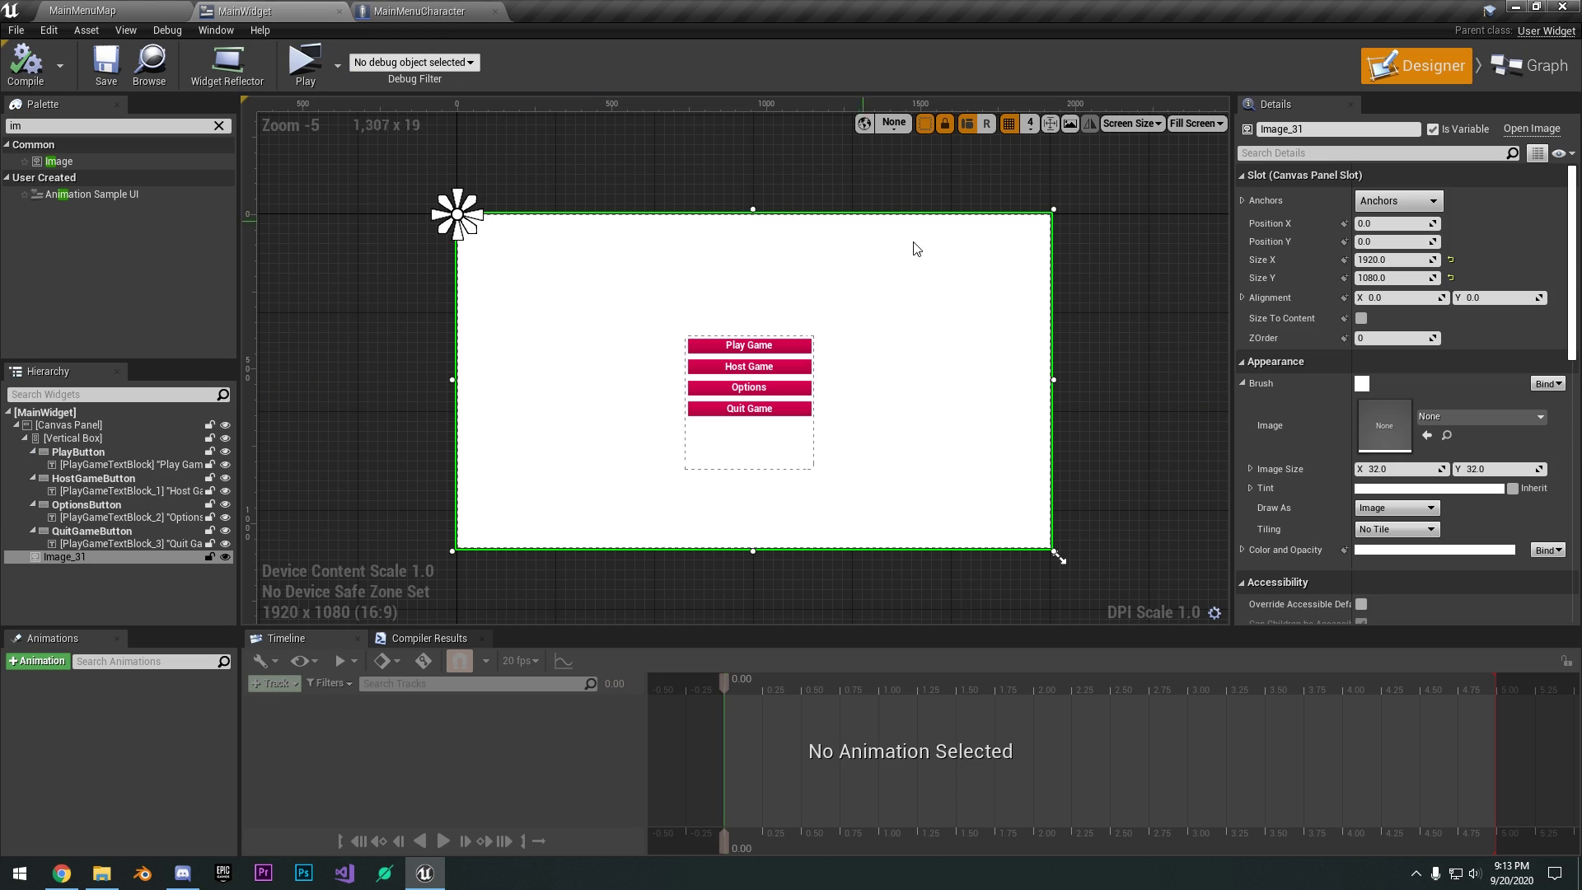
scroll(1348, 422, "down", 3)
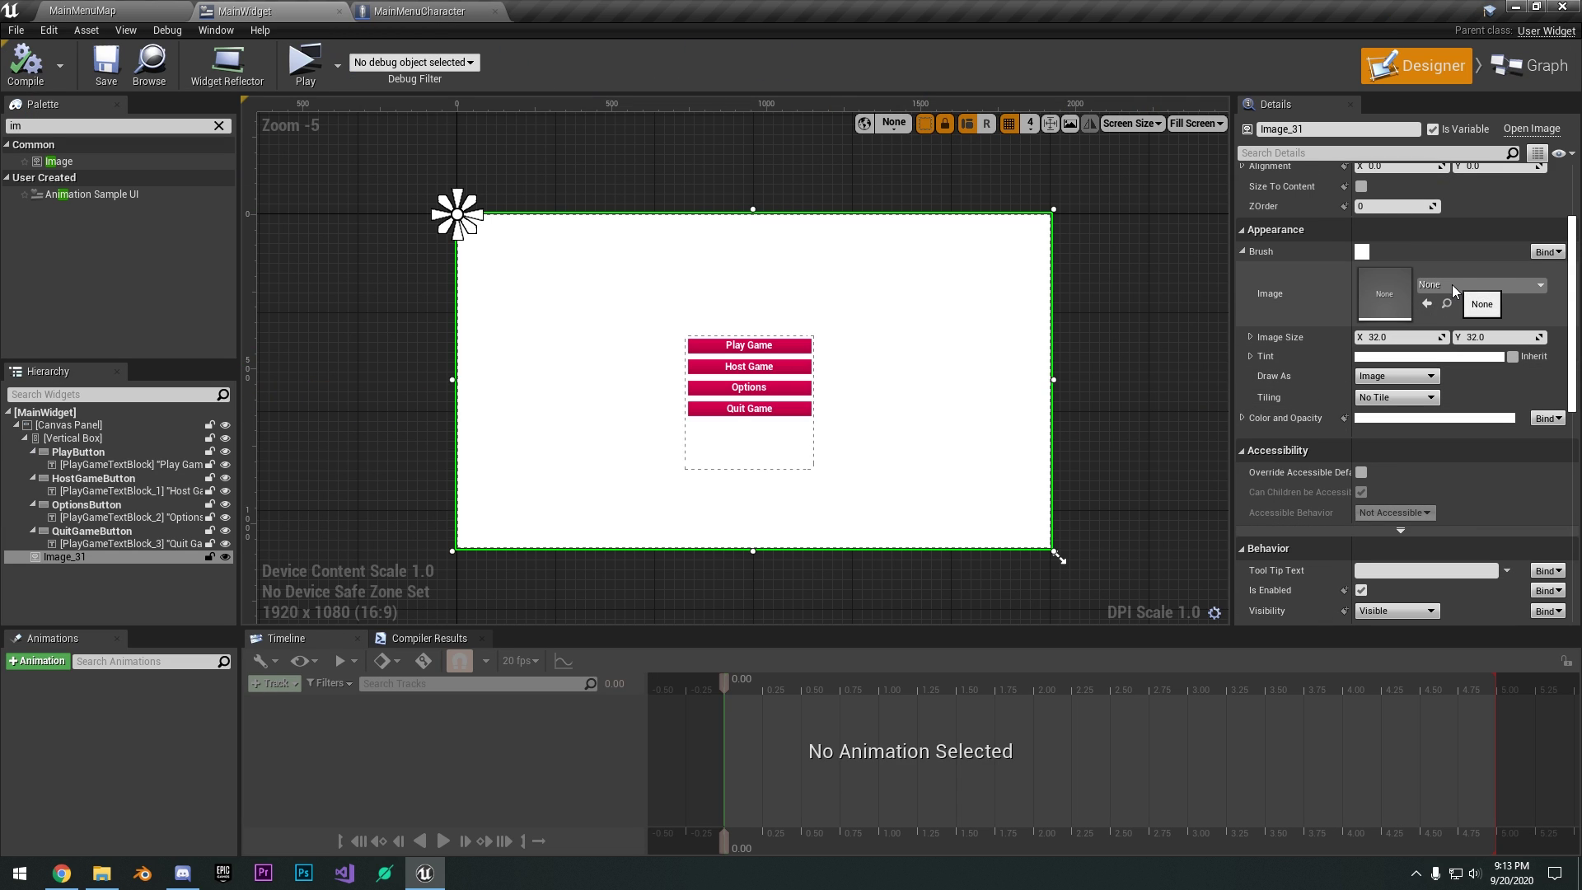
left_click(1428, 303)
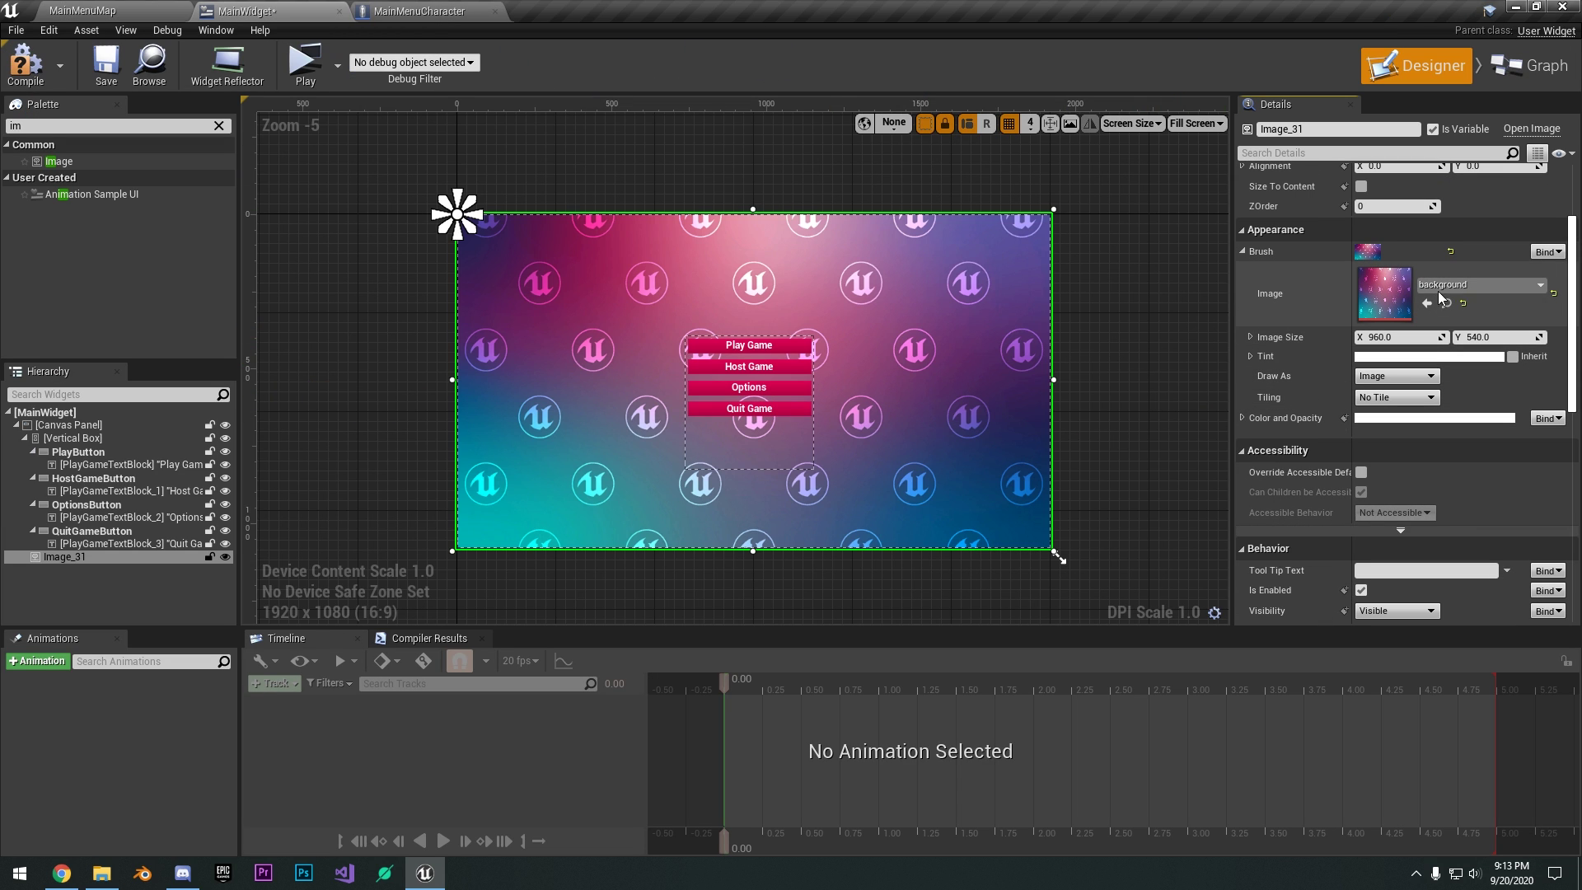
Compile and save the widget, and anchor the background image to stretch across the whole canvas.
left_click(12, 80)
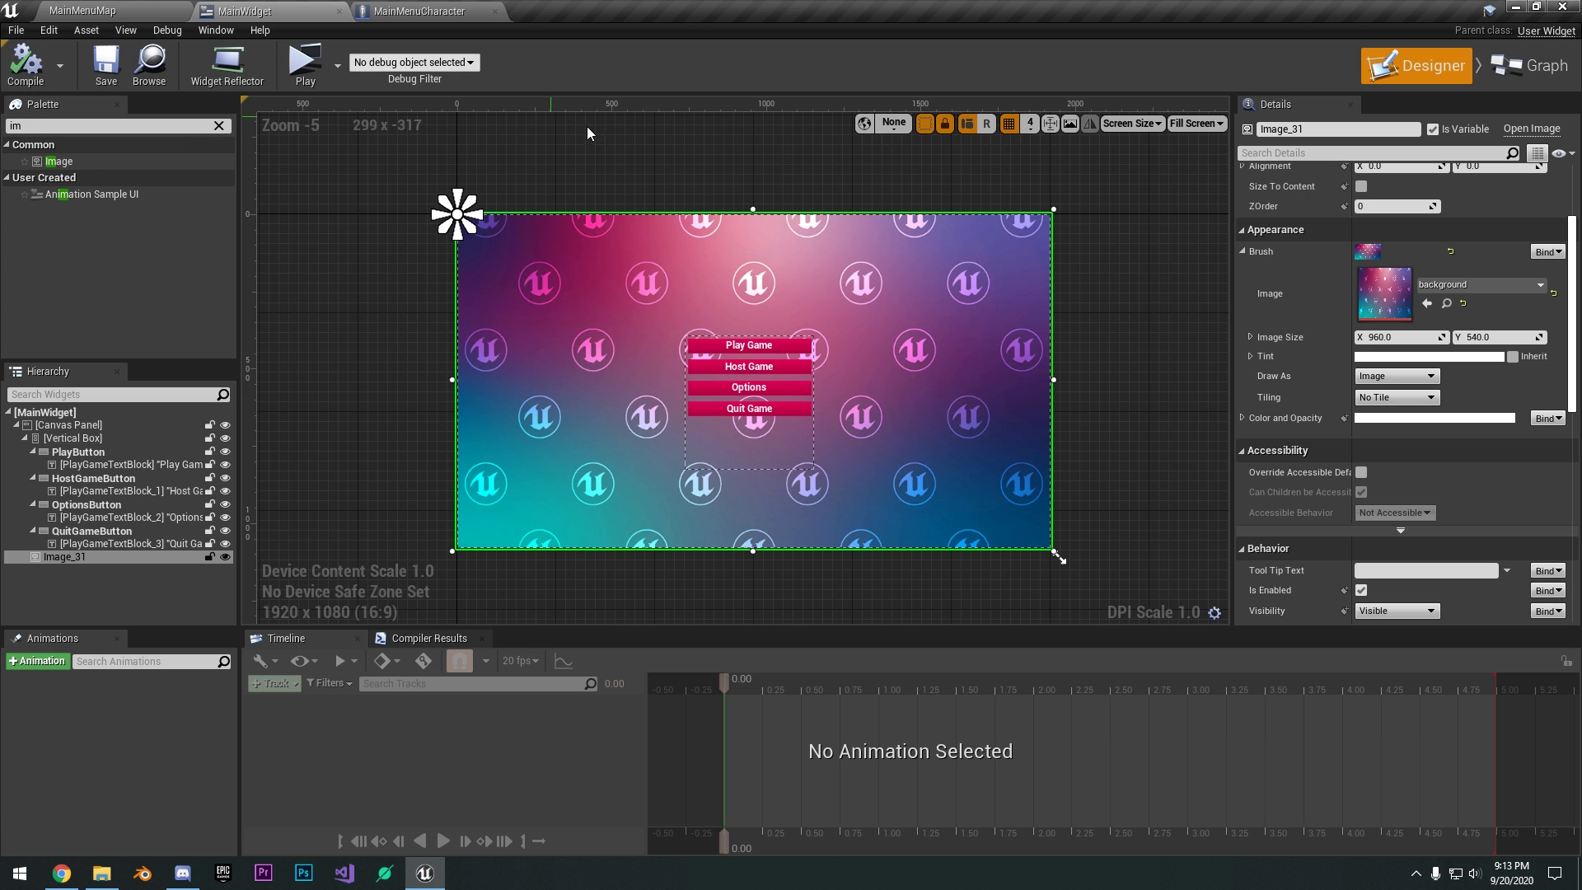
scroll(1317, 333, "up", 3)
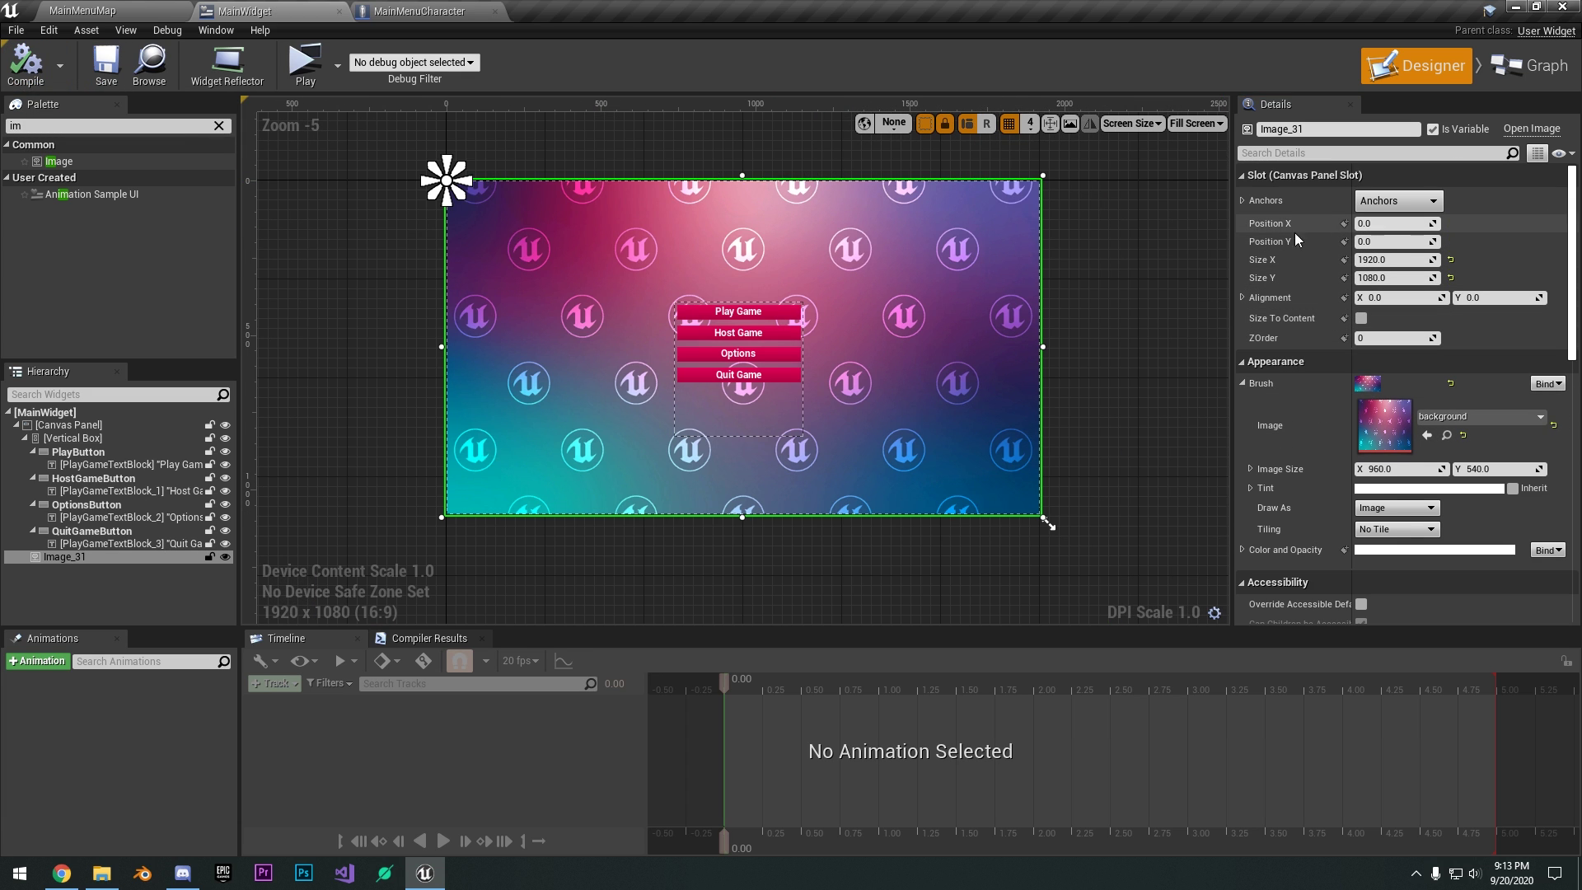
left_click(1399, 200)
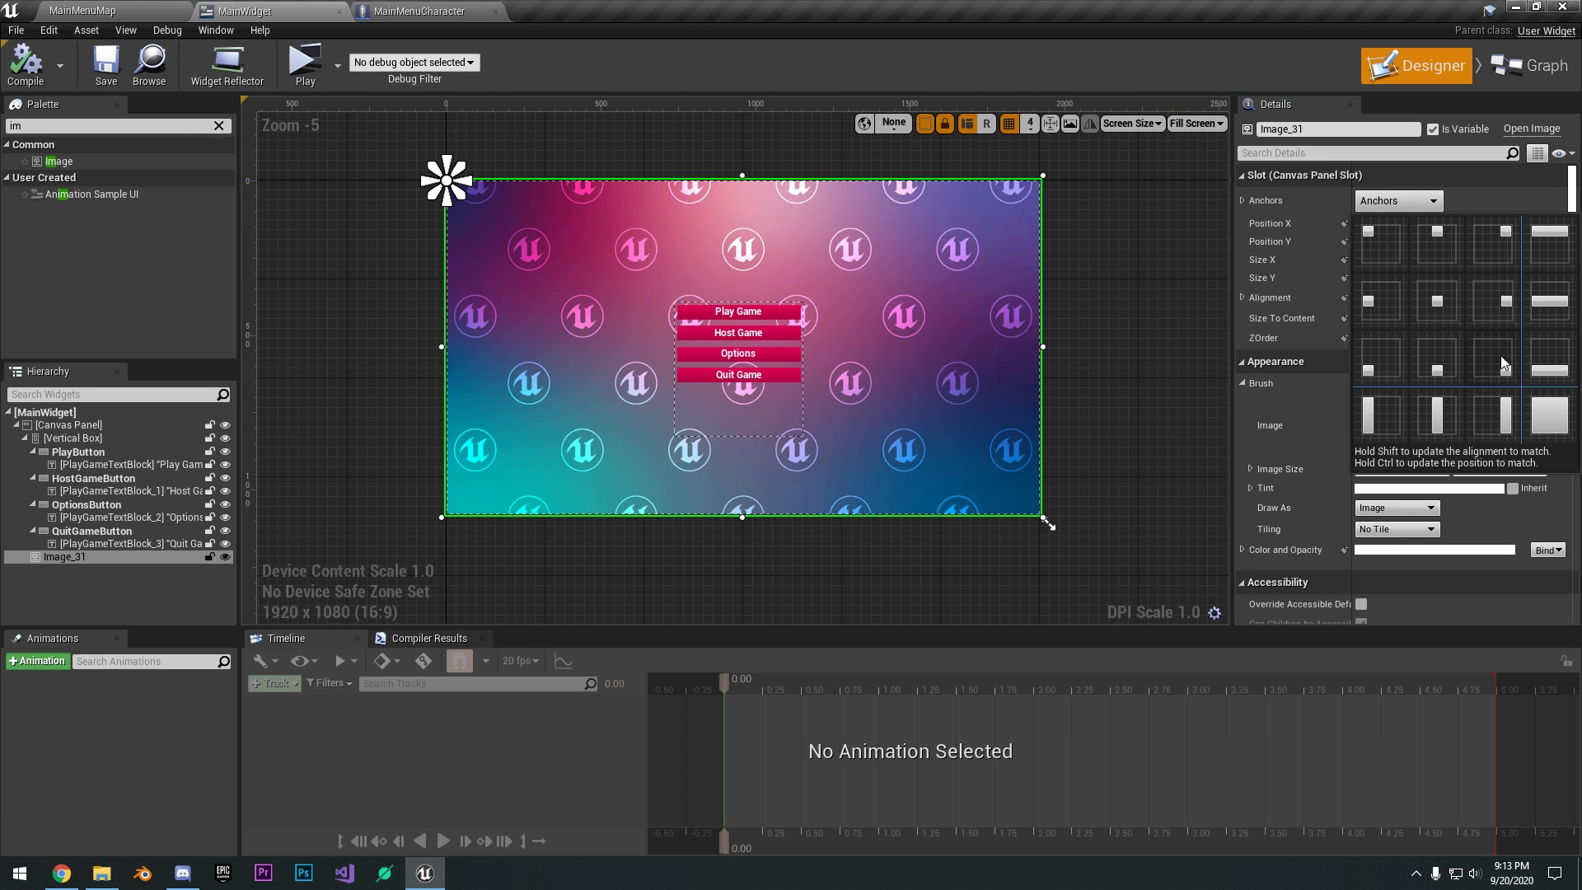
left_click(1538, 426)
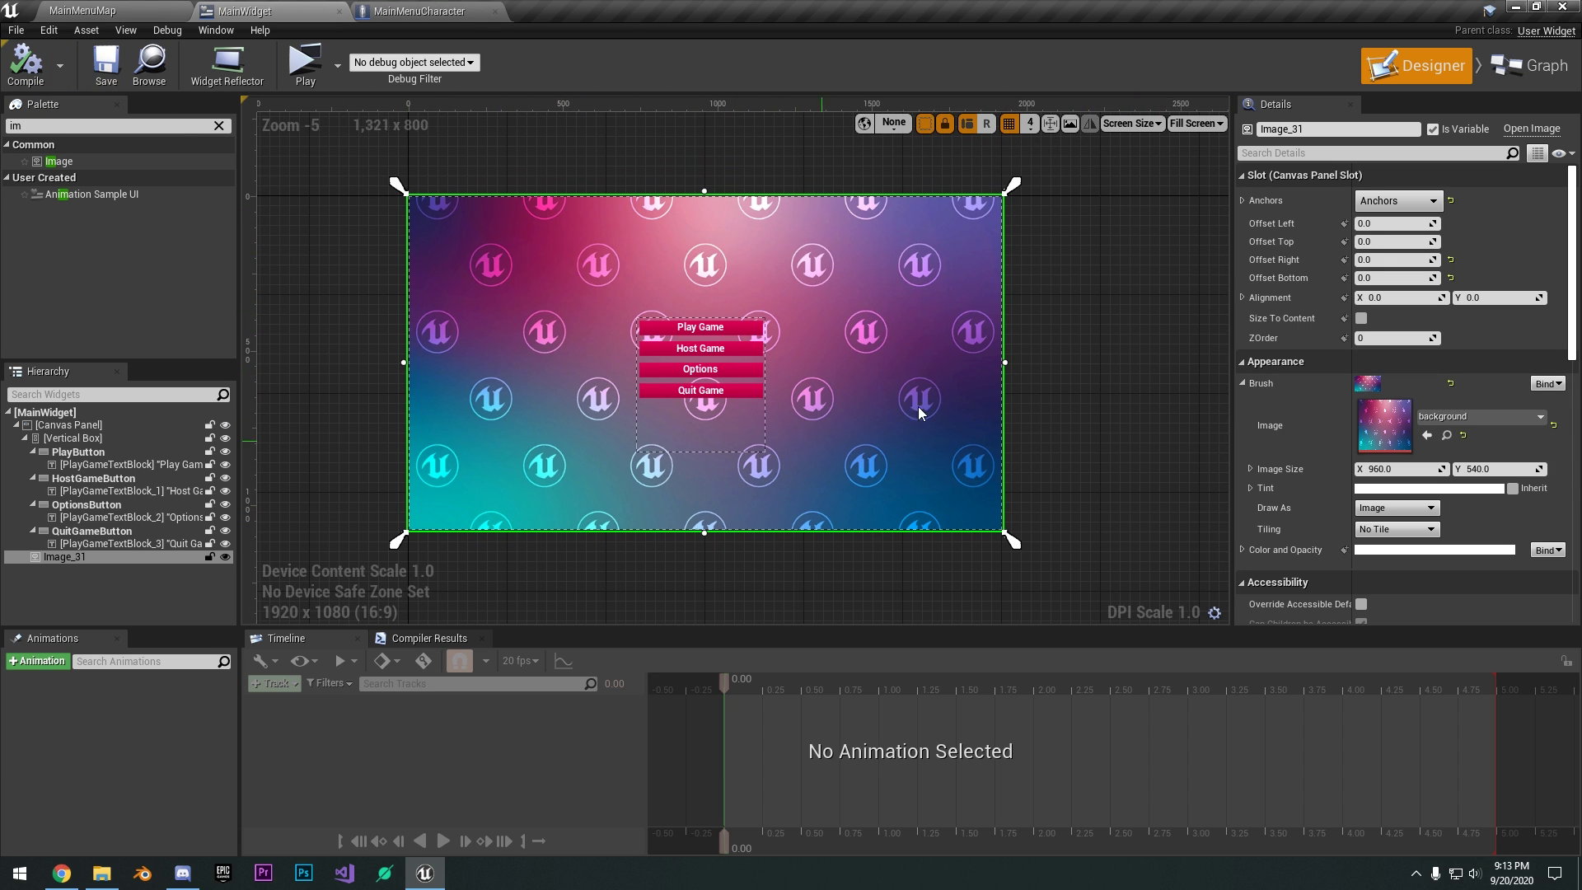
Add an On Clicked event for PlayButton.
left_click(1087, 309)
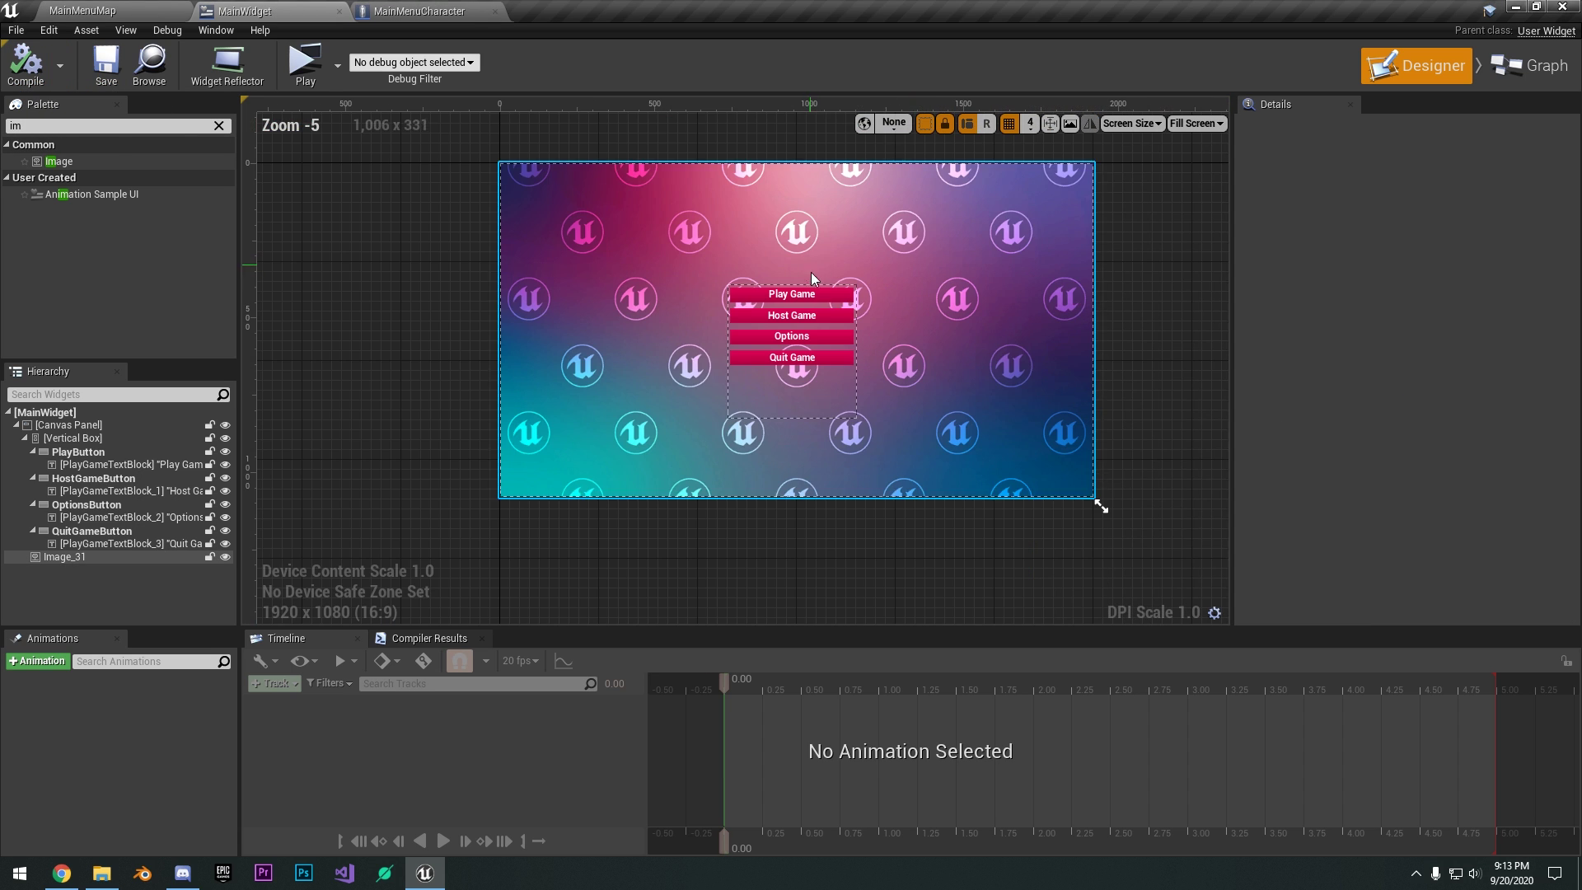
scroll(833, 310, "up", 1)
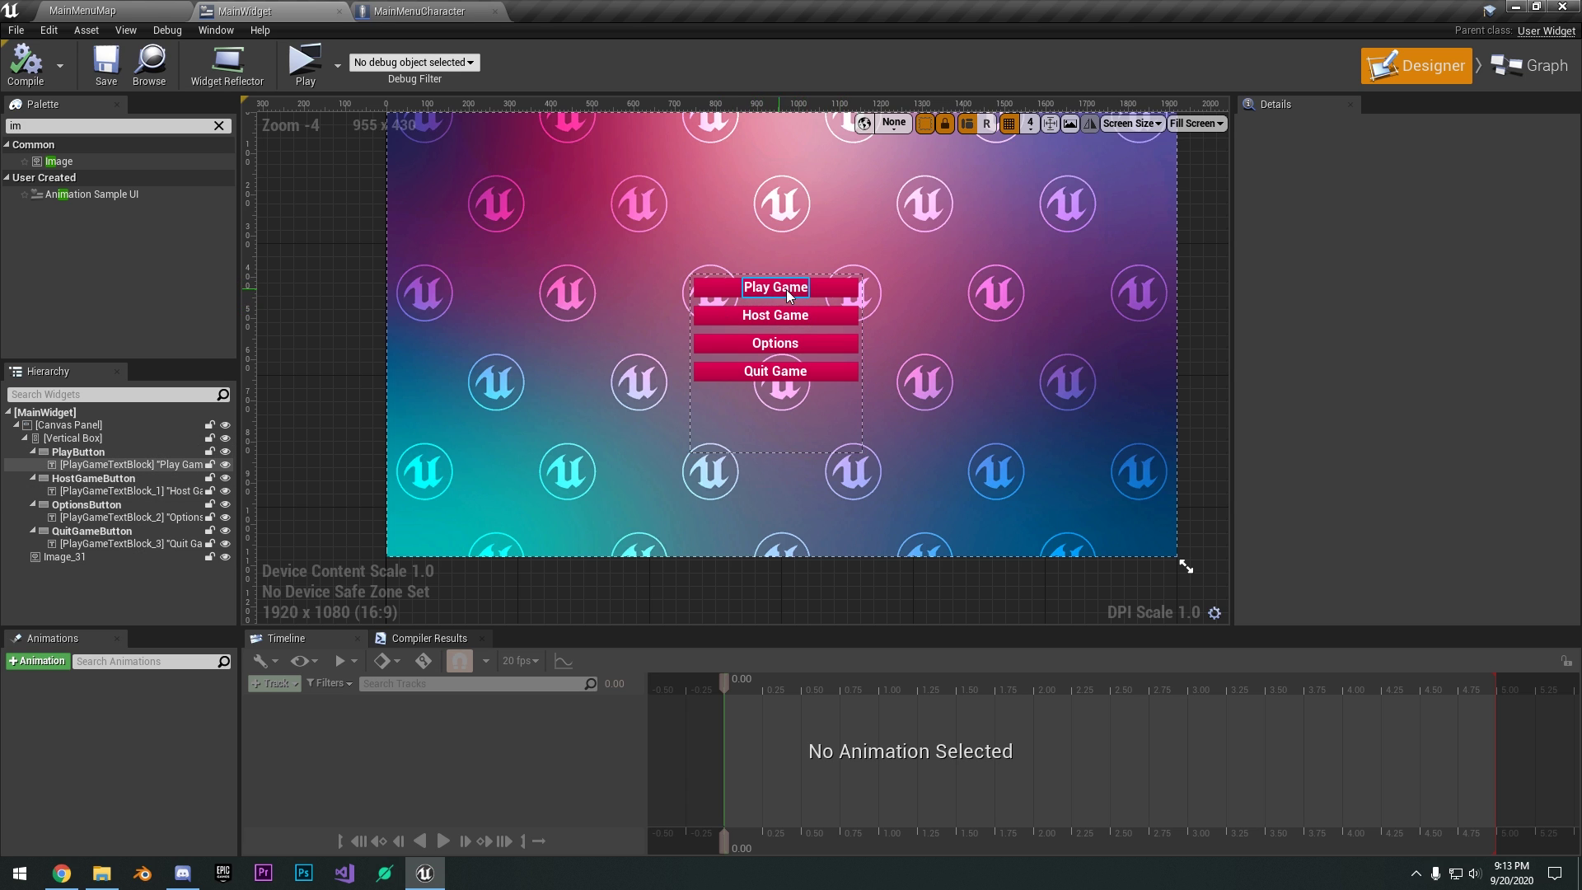
left_click(107, 454)
scroll(1284, 373, "down", 10)
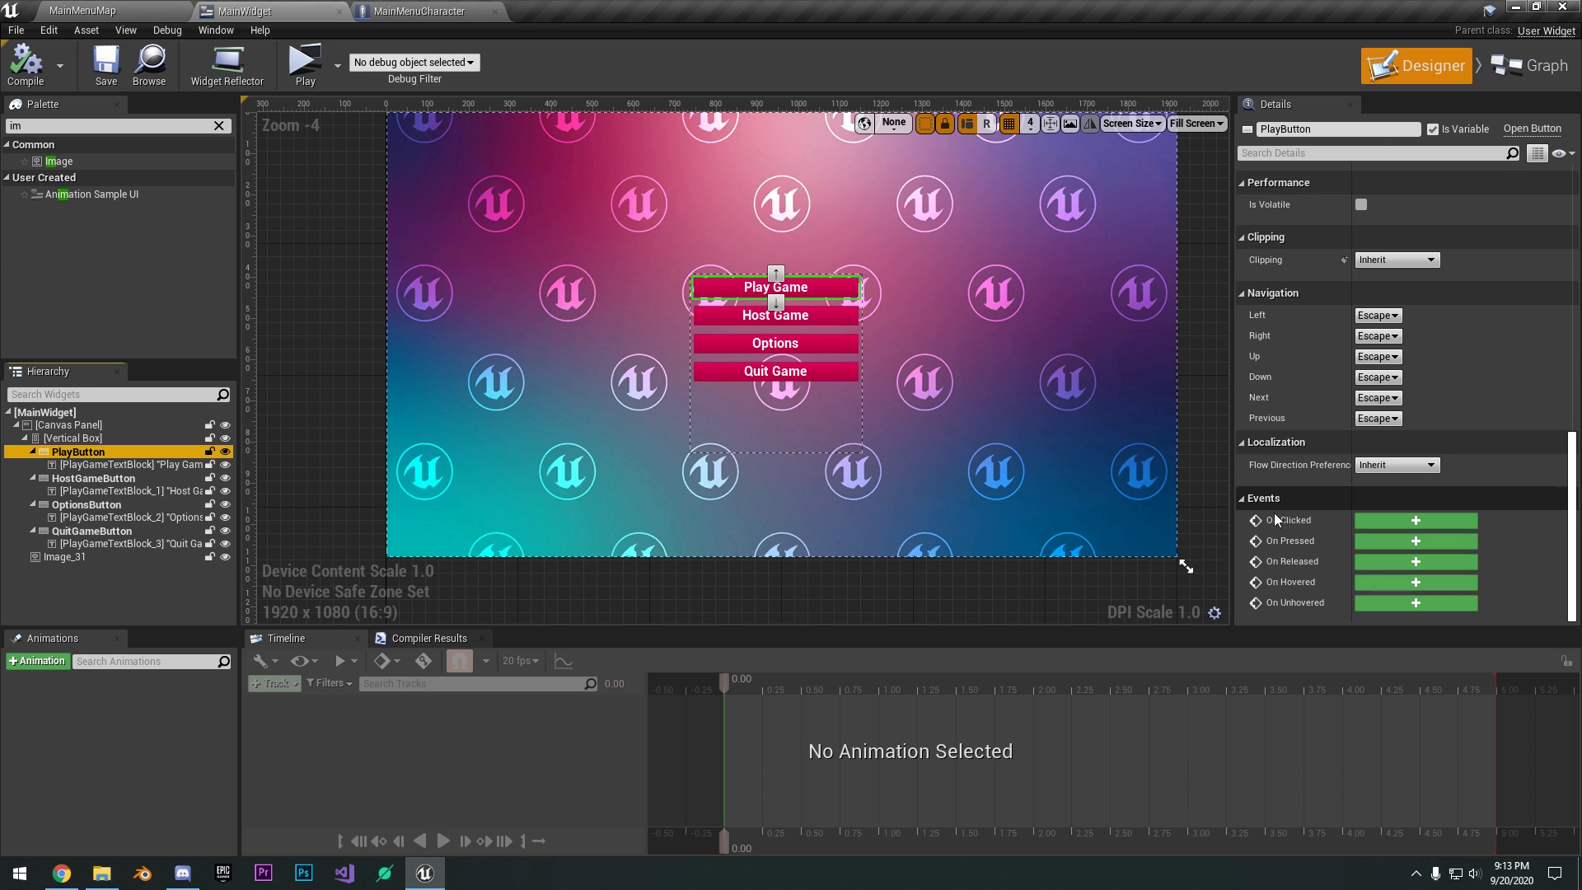
left_click(1383, 520)
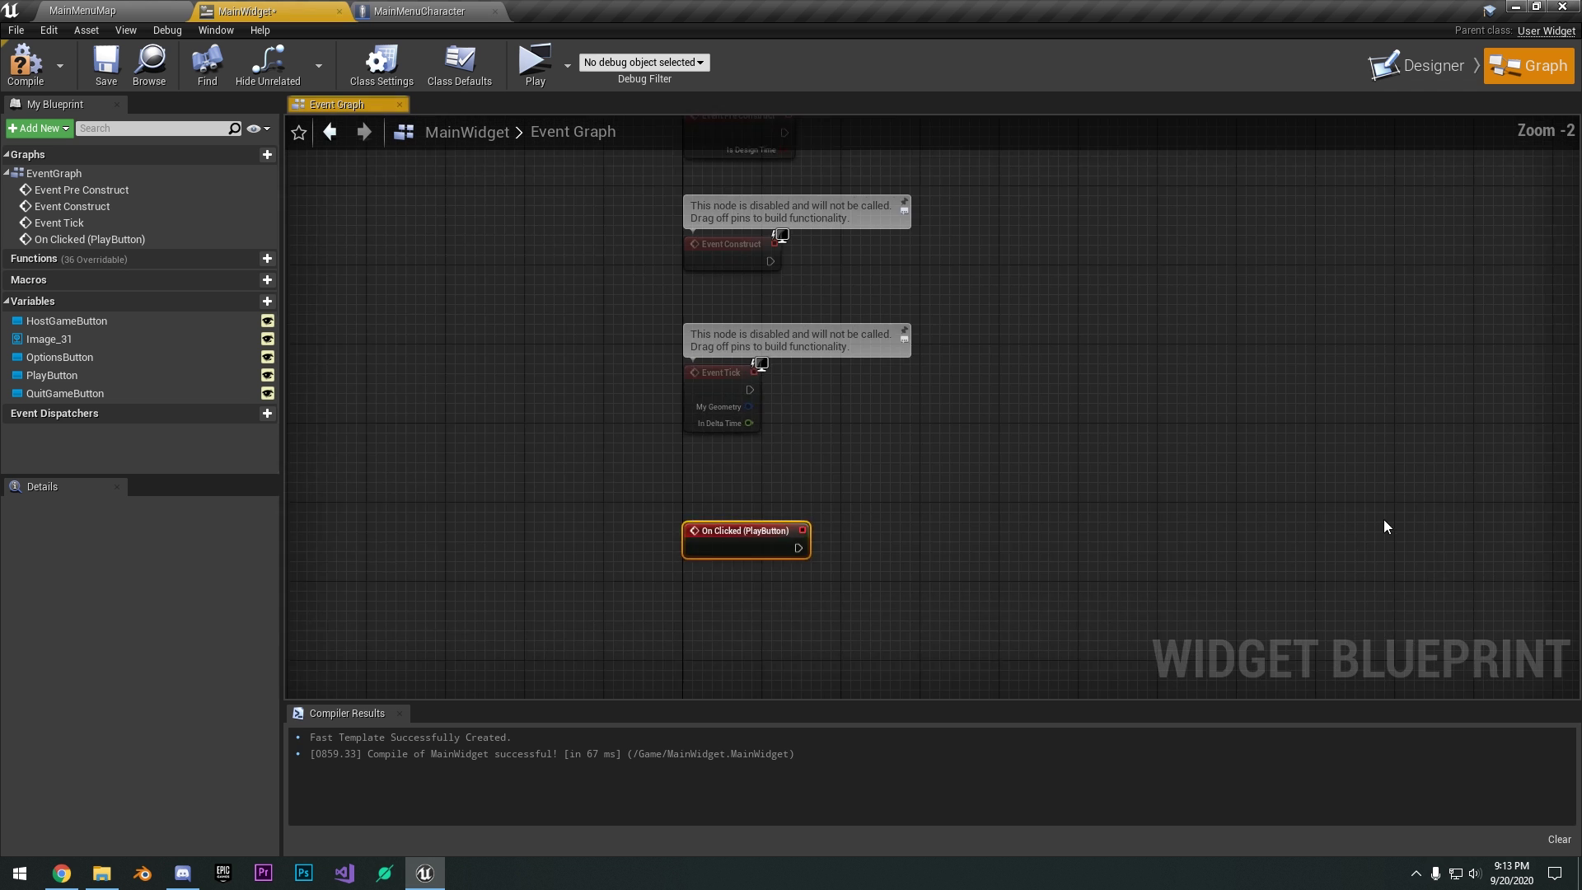
Add an Open Level node connected to the PlayButton's On Clicked event.
left_click_drag(703, 424, 823, 423)
type("open")
key("Return")
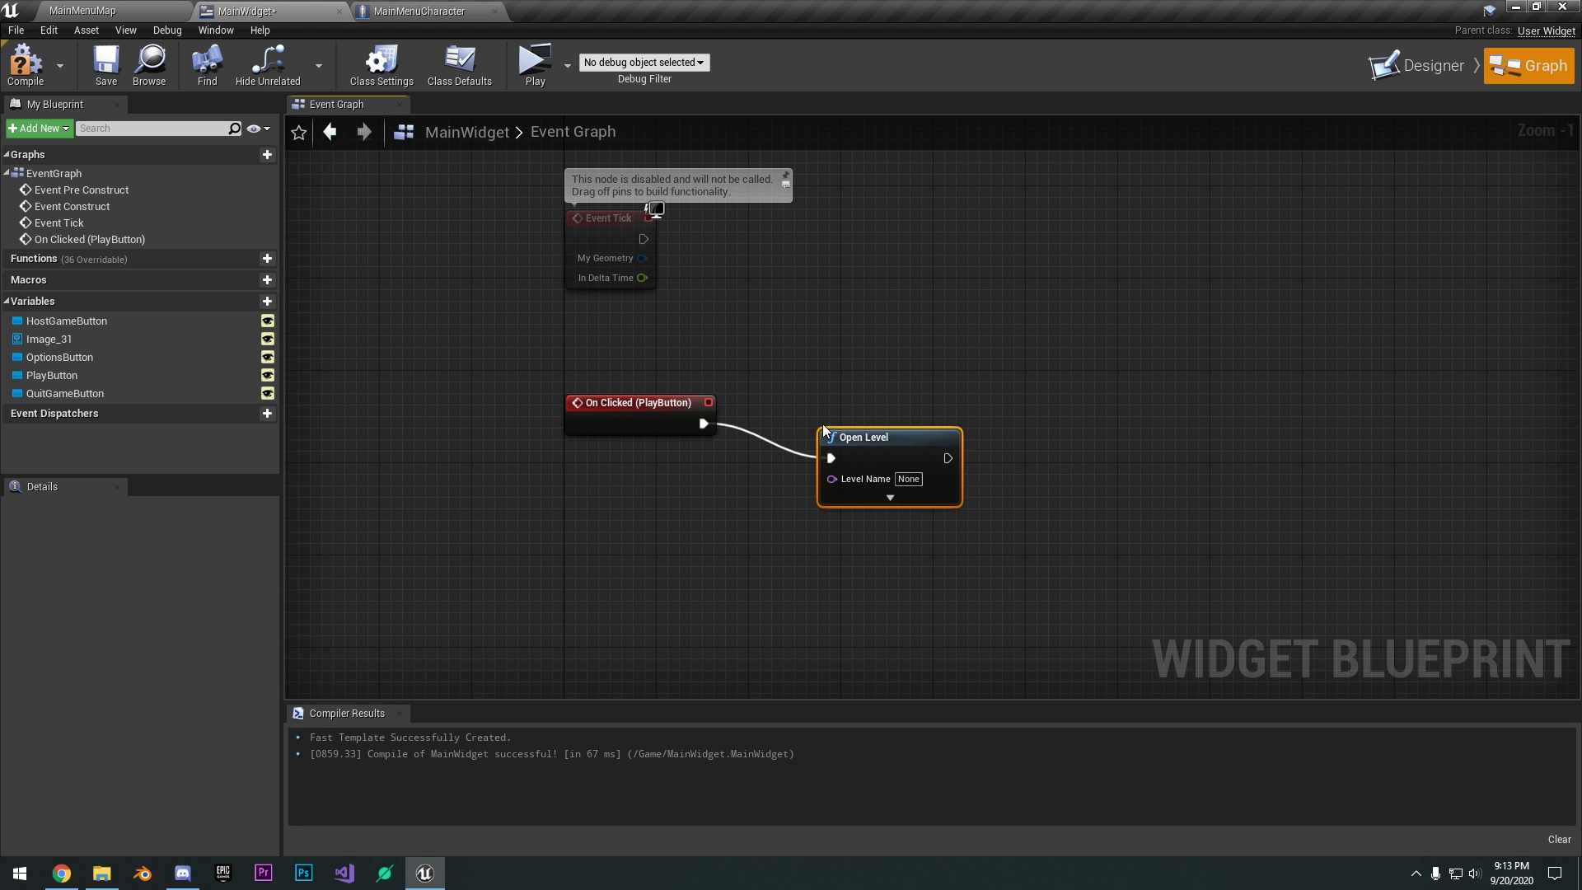
scroll(823, 424, "up", 1)
Set the Open Level node's Level Name to ThirdPersonExampleMap and line the node up with the On Clicked event.
left_click(914, 487)
type("Thjir")
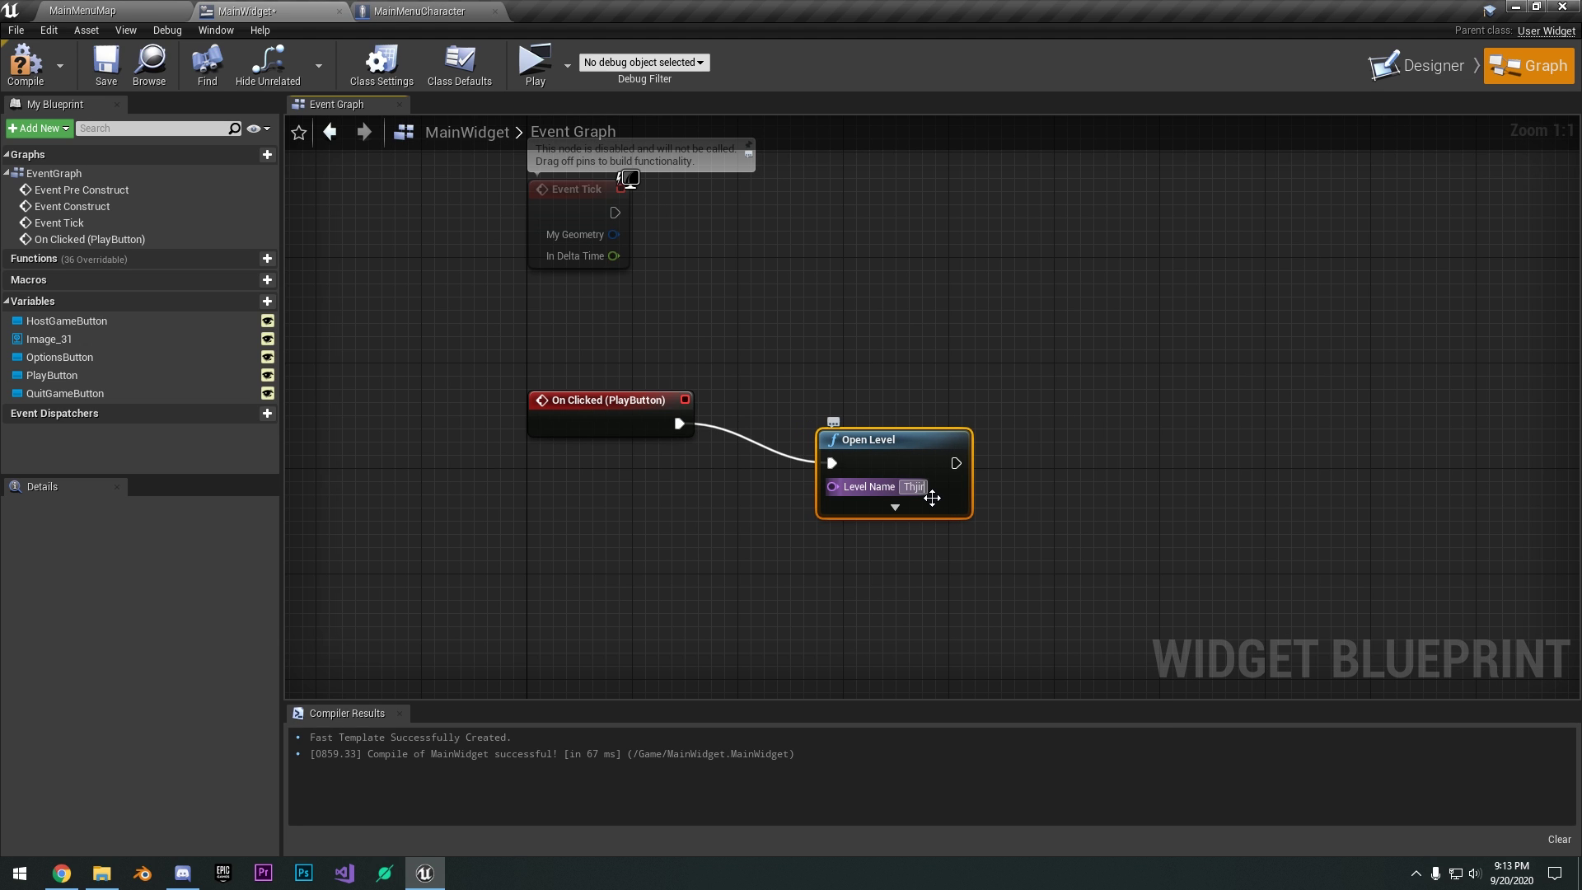
type("ThirdPersonExamp")
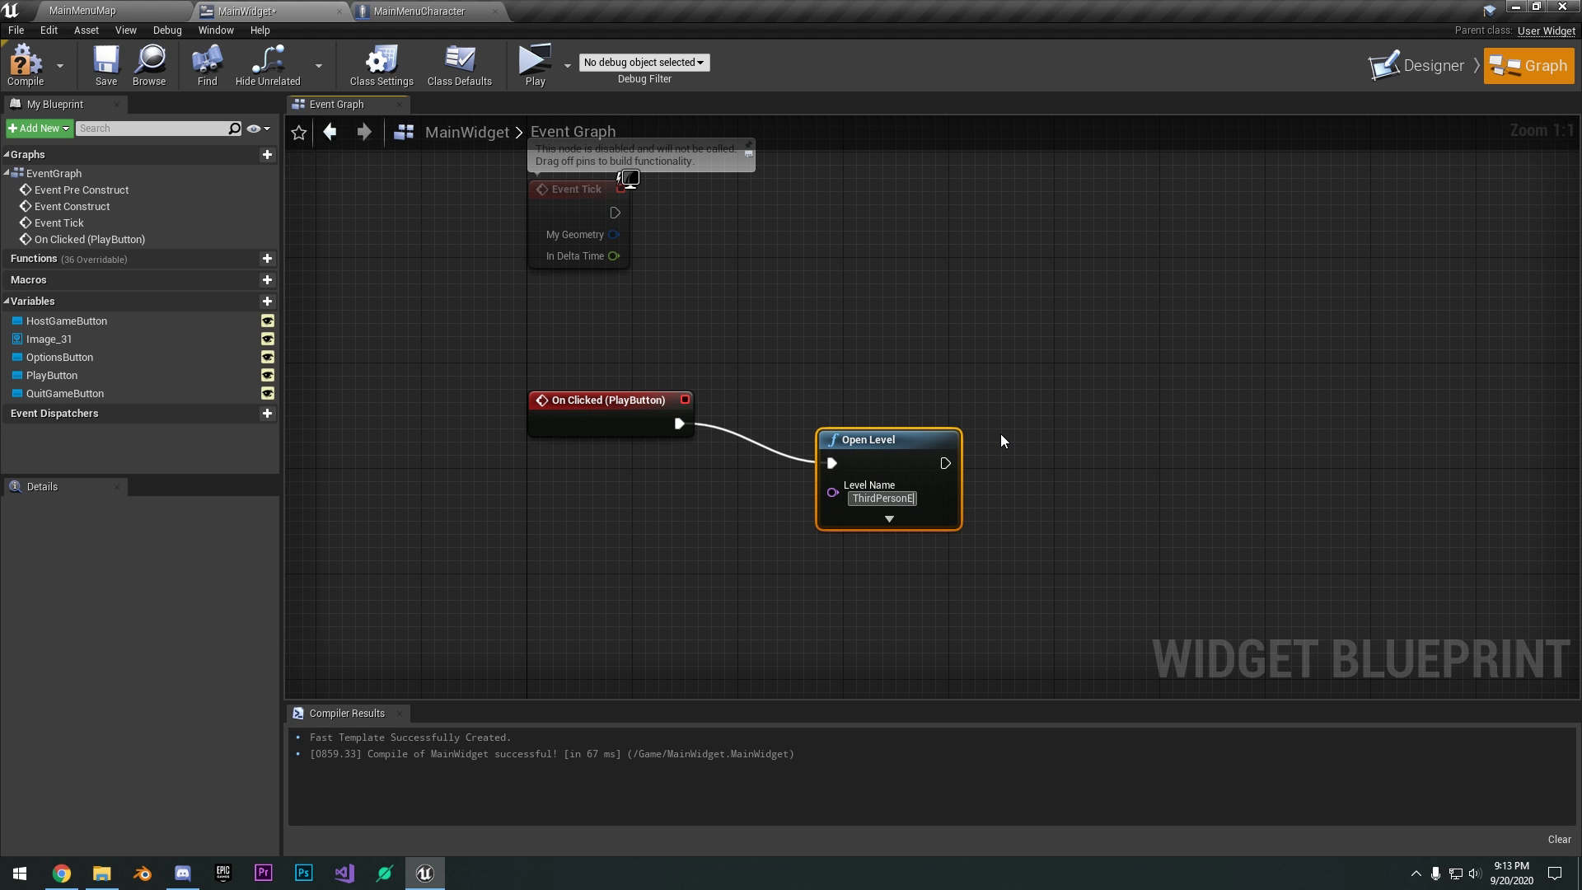
type("leMap")
key("Return")
left_click_drag(948, 438, 960, 399)
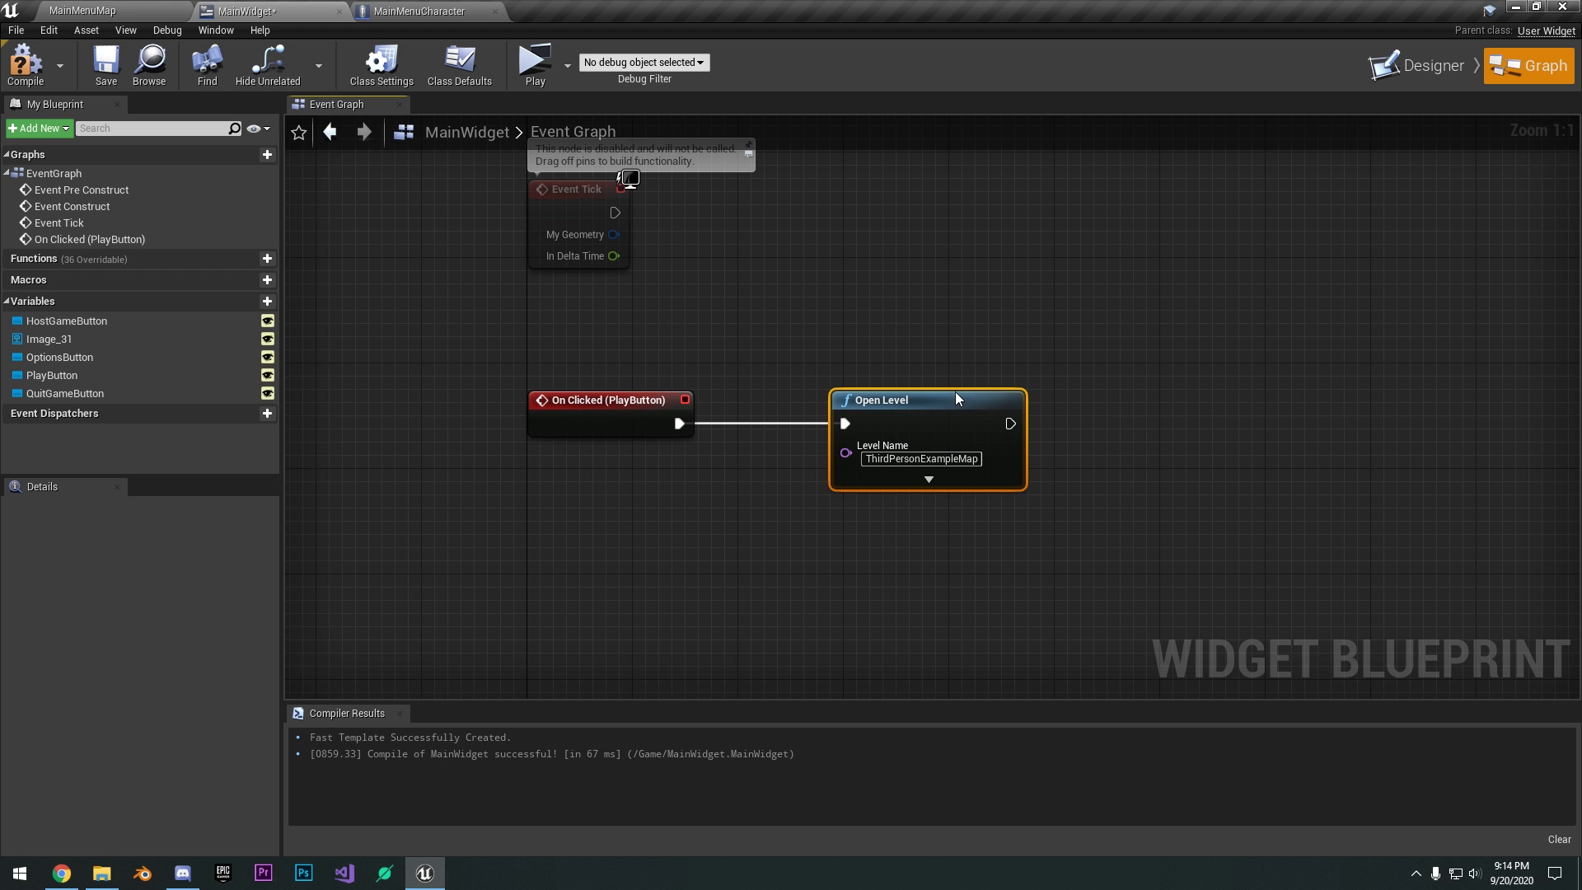
Compile and save MainWidget with the Play Game click logic.
right_click_drag(968, 361, 1104, 300)
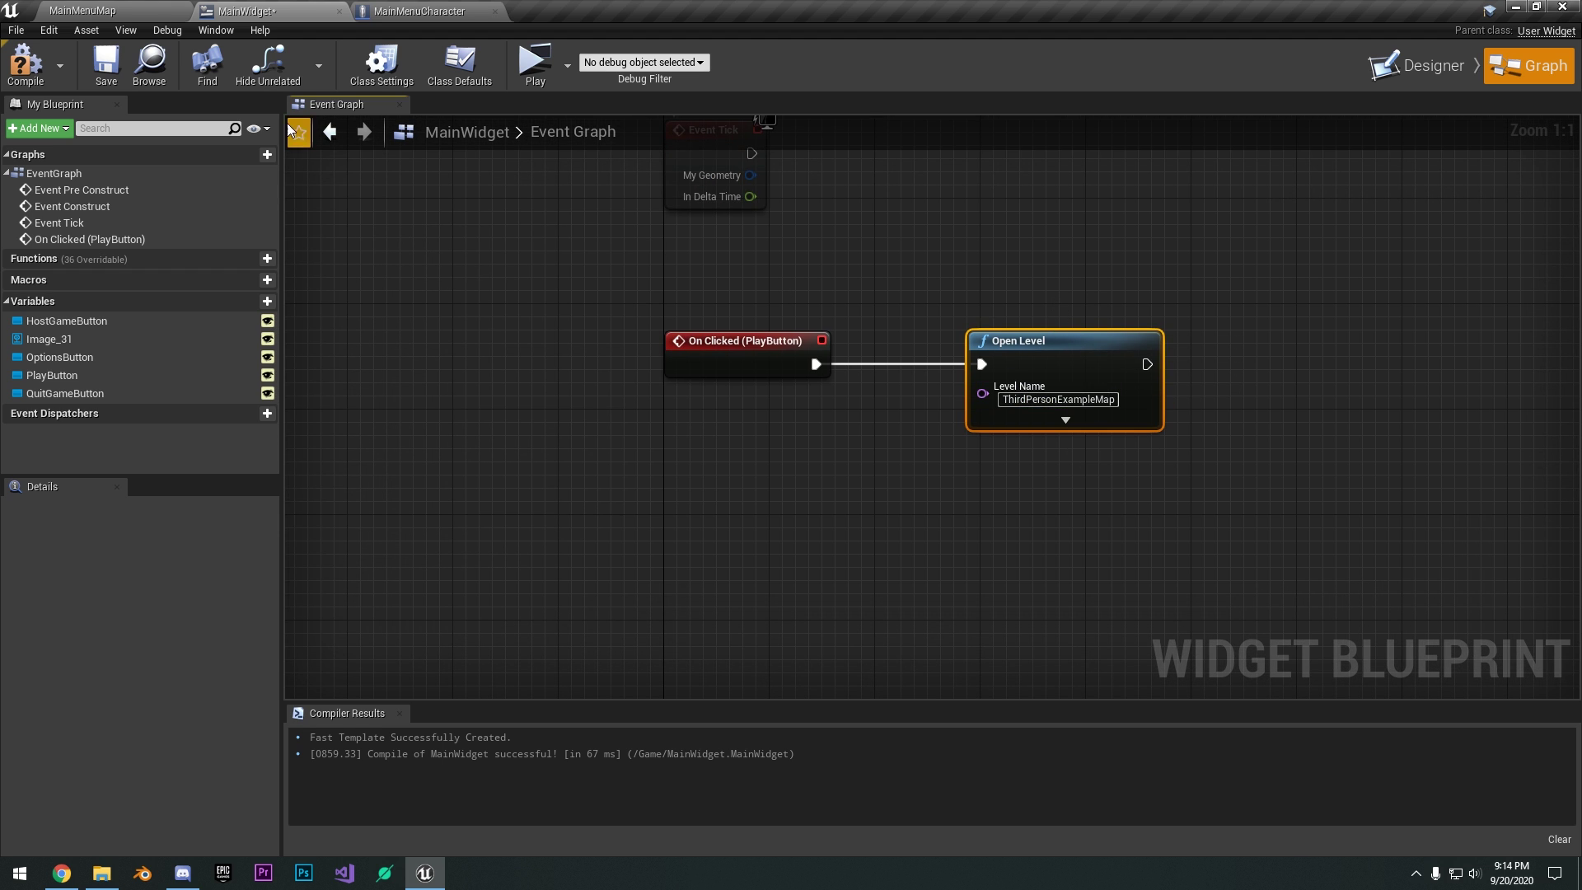
left_click(37, 75)
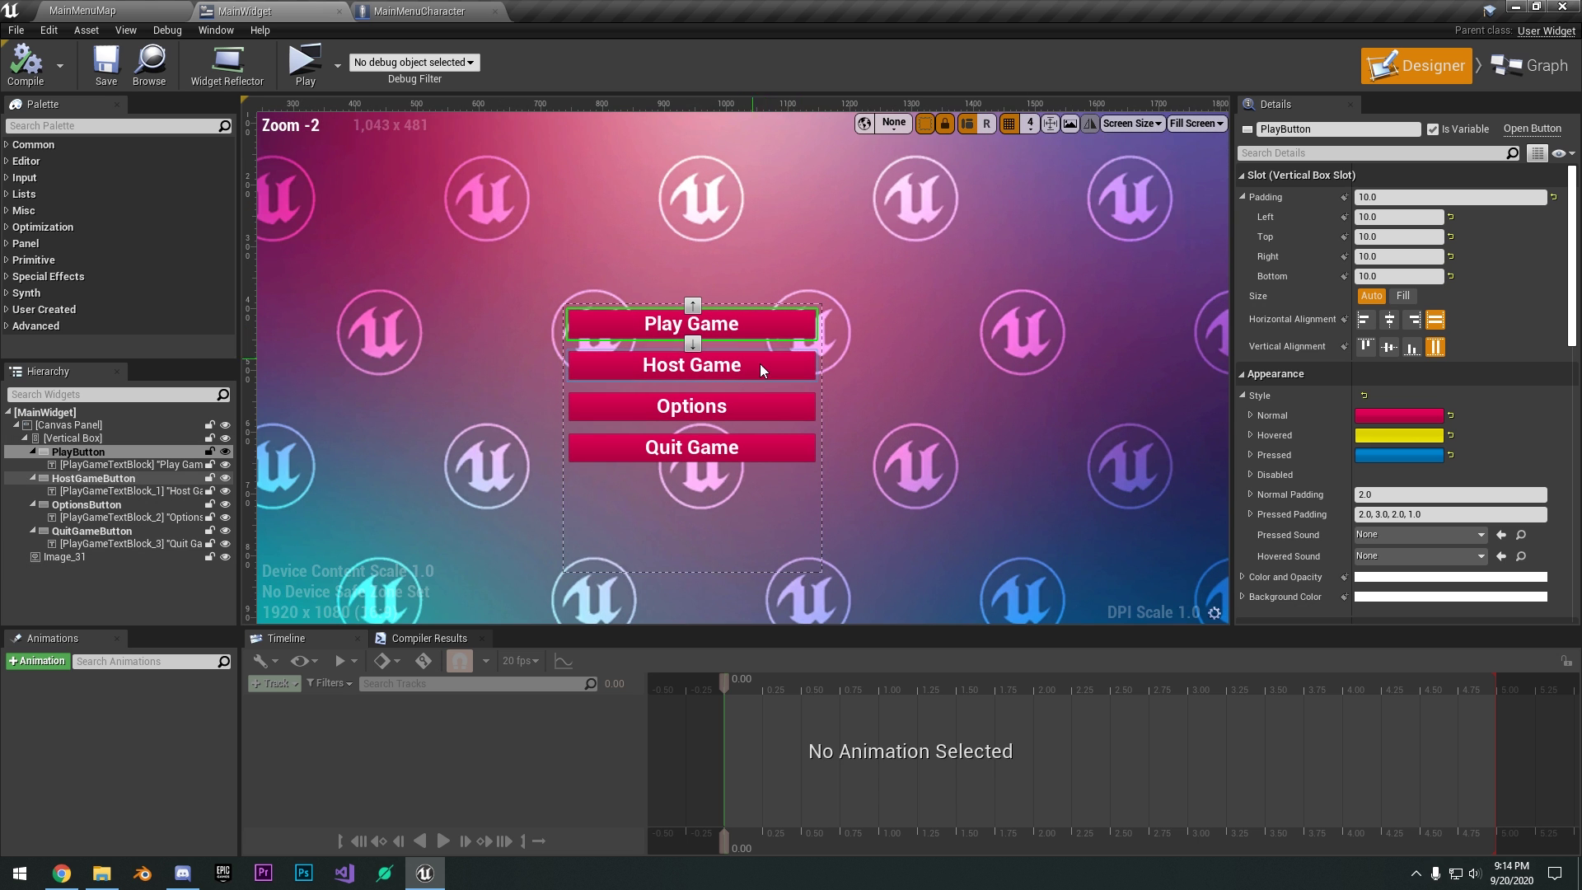
Inspect the Host Game and Options buttons in the widget designer.
right_click_drag(783, 382, 860, 368)
left_click(853, 356)
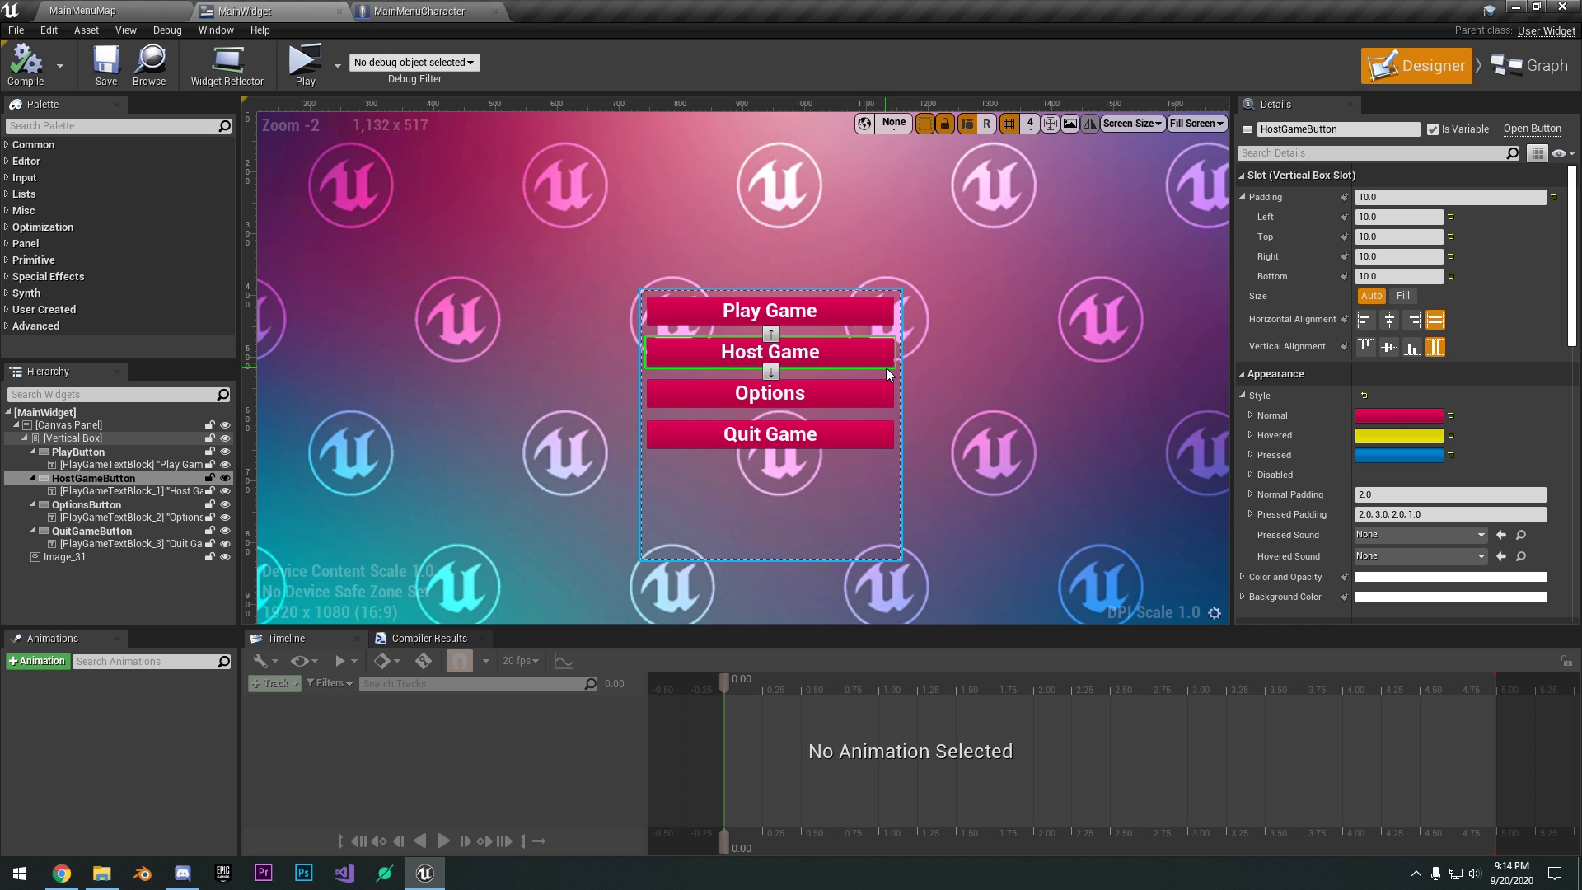
right_click_drag(899, 344, 809, 418)
left_click(811, 418)
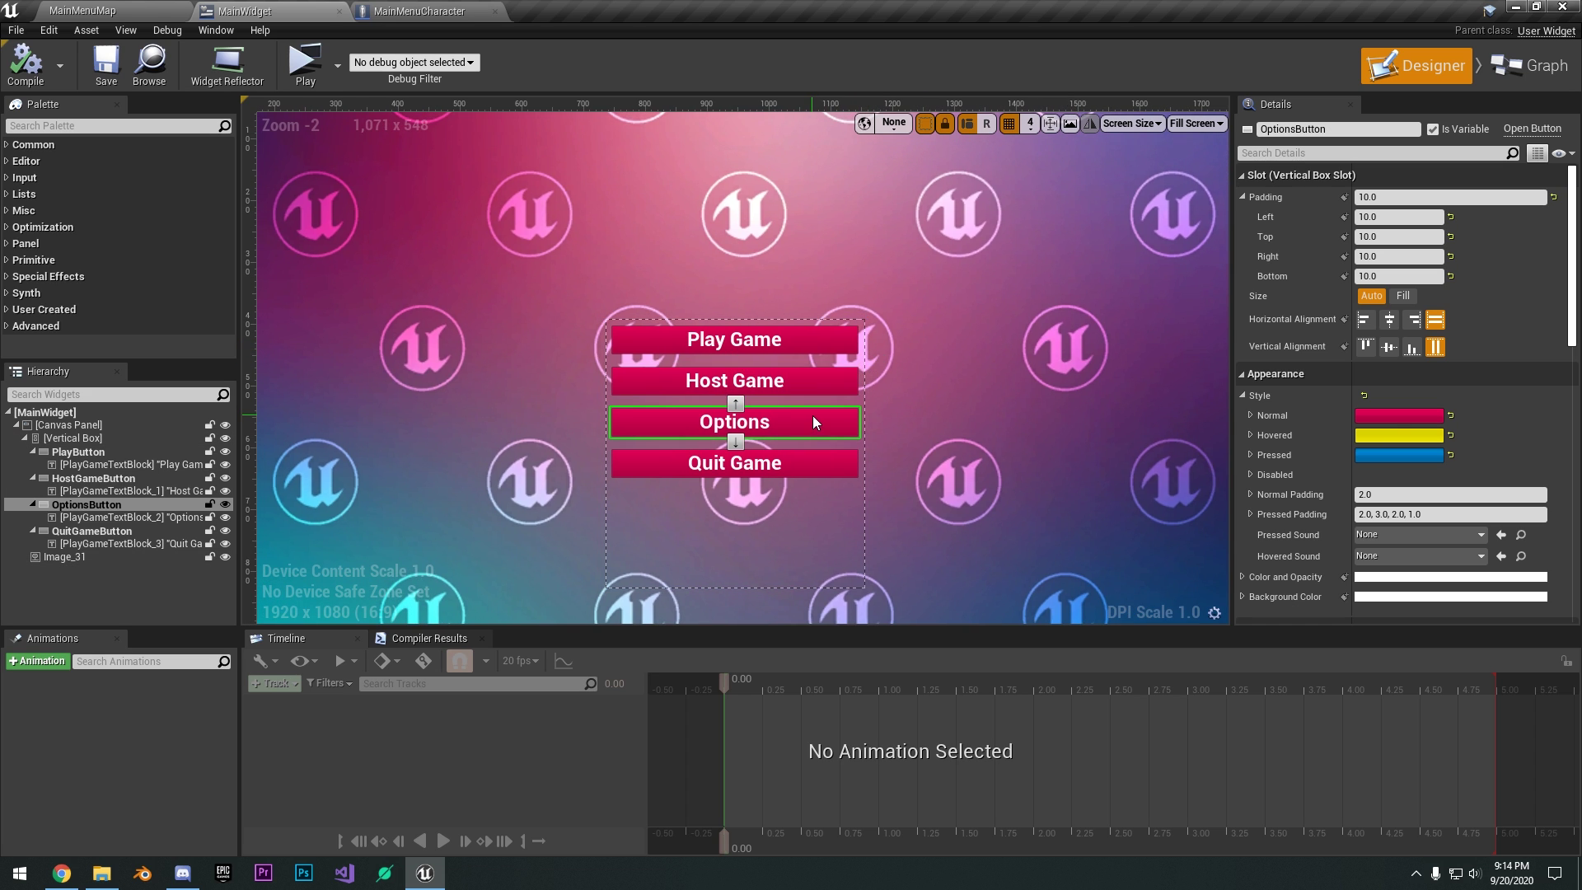
Add an On Clicked event for QuitGameButton and connect a Quit Game node to it.
scroll(819, 286, "down", 2)
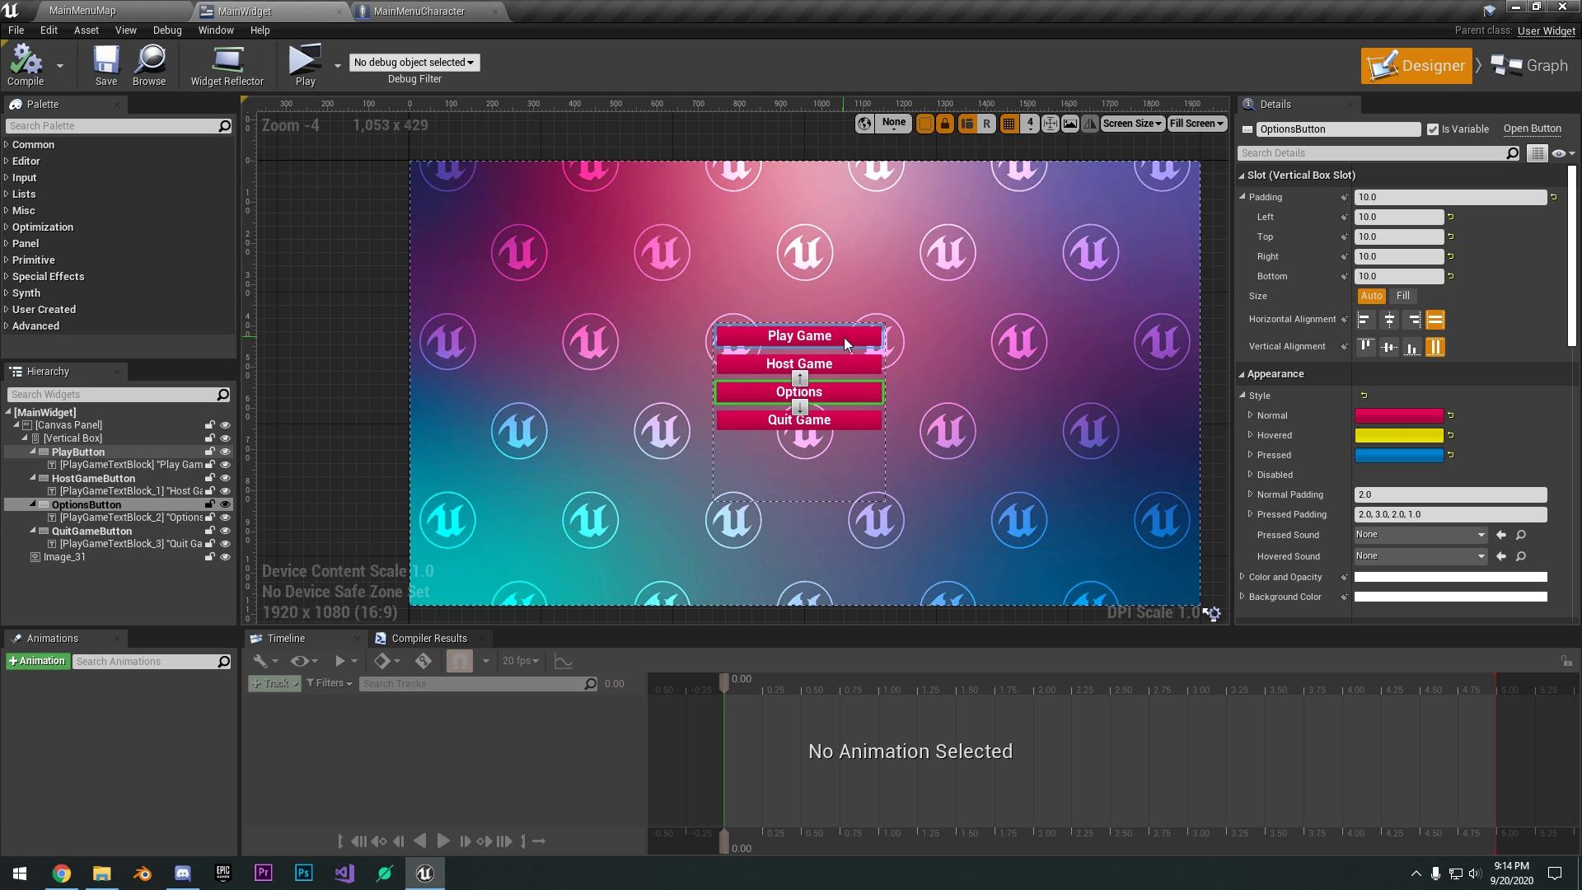
left_click(130, 533)
scroll(1466, 358, "down", 1)
scroll(1456, 374, "down", 10)
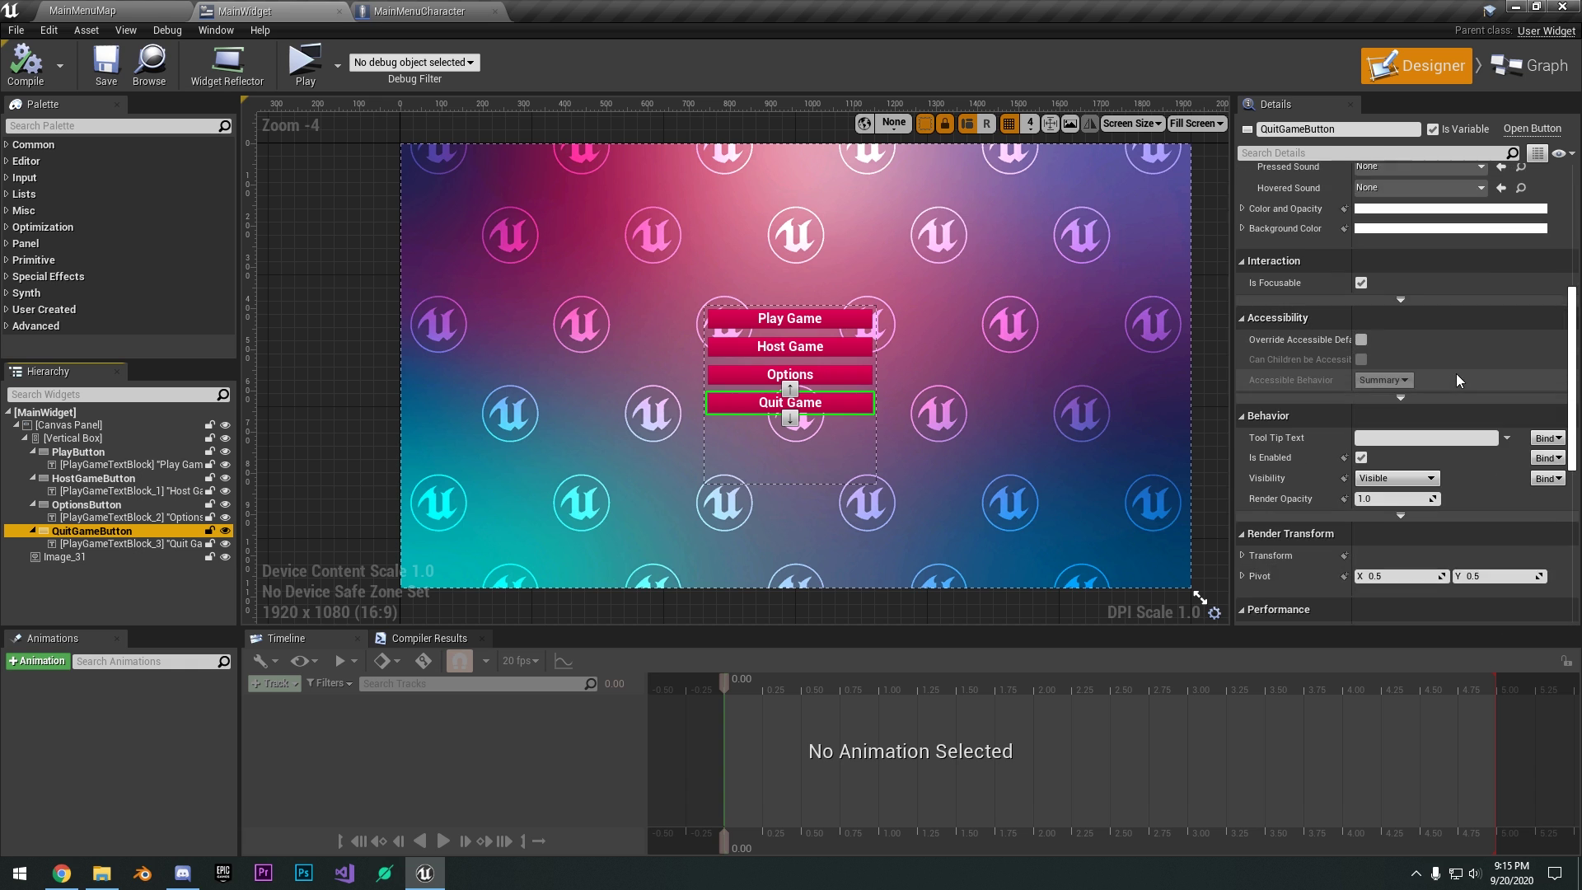
left_click(1388, 605)
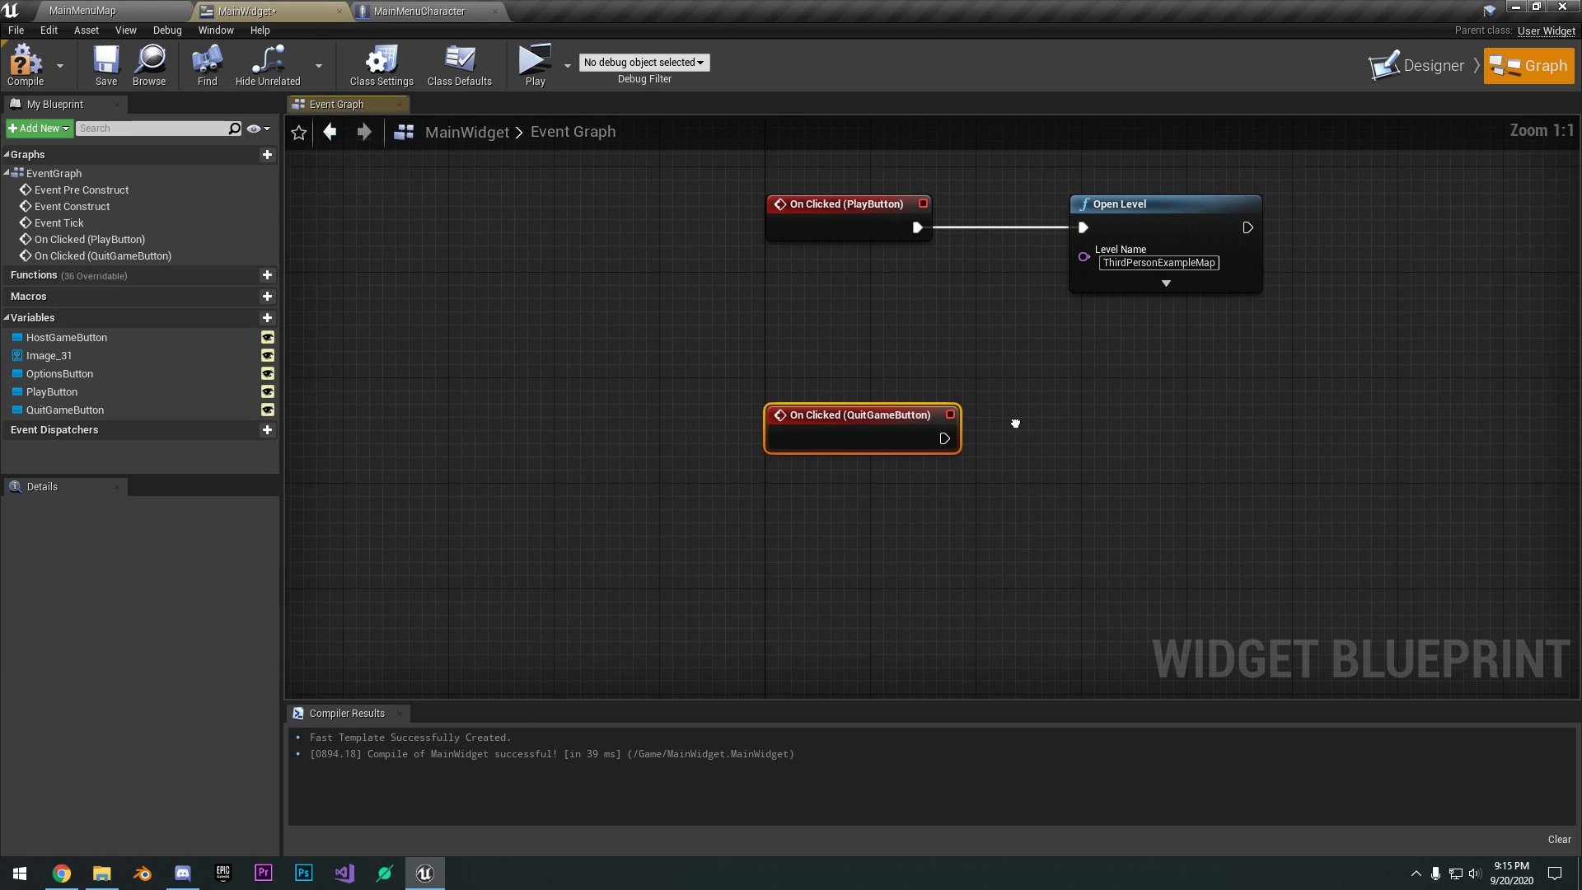
left_click_drag(876, 470, 1010, 463)
type("quitt")
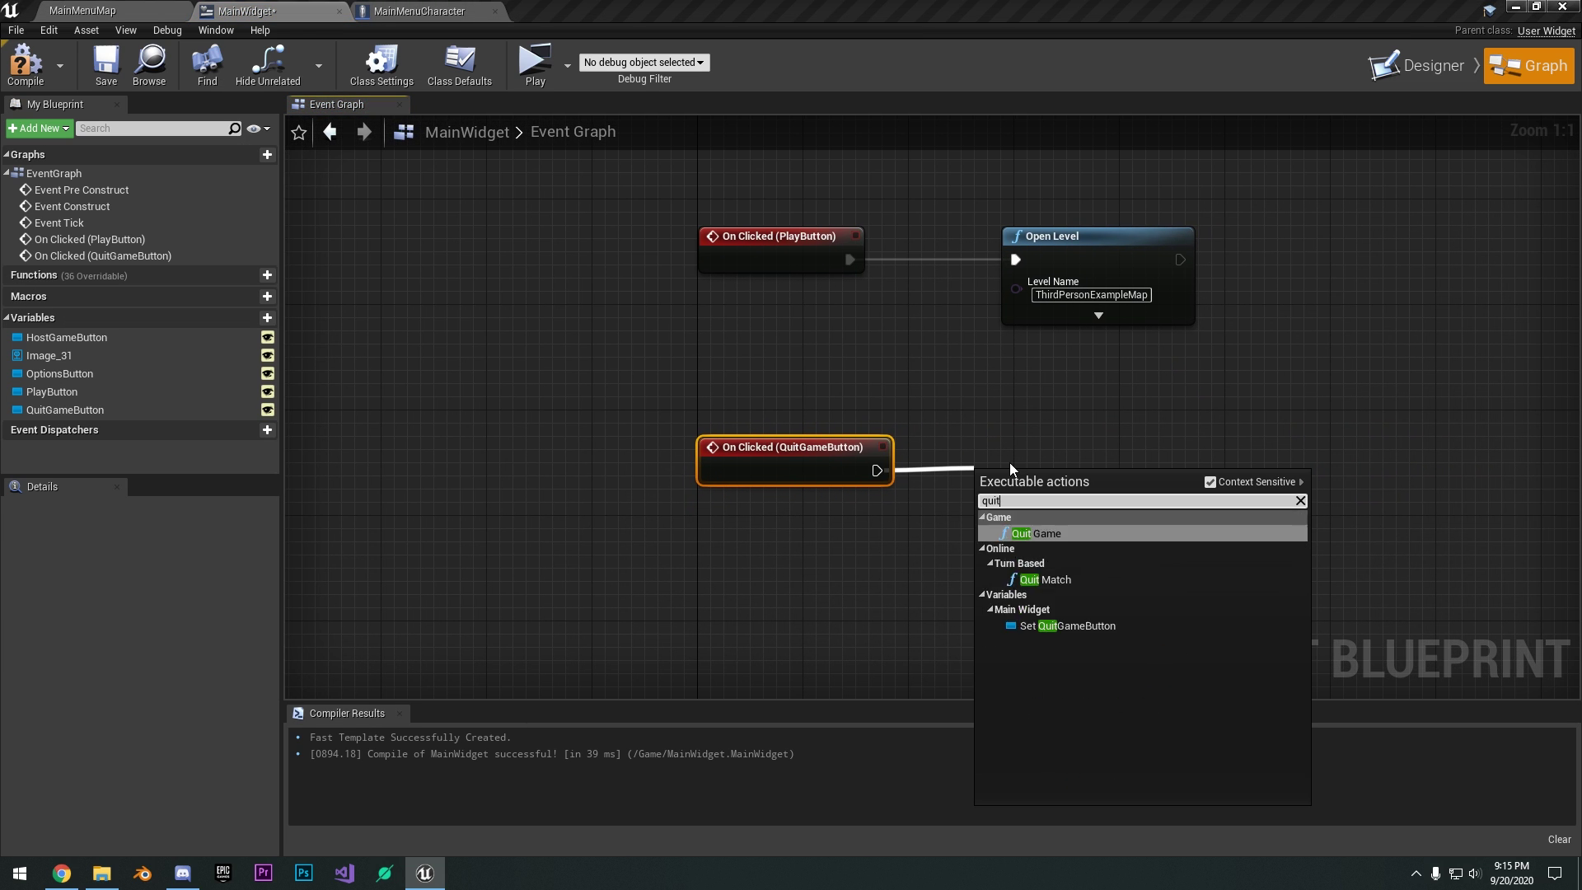
key("BackSpace")
key("Return")
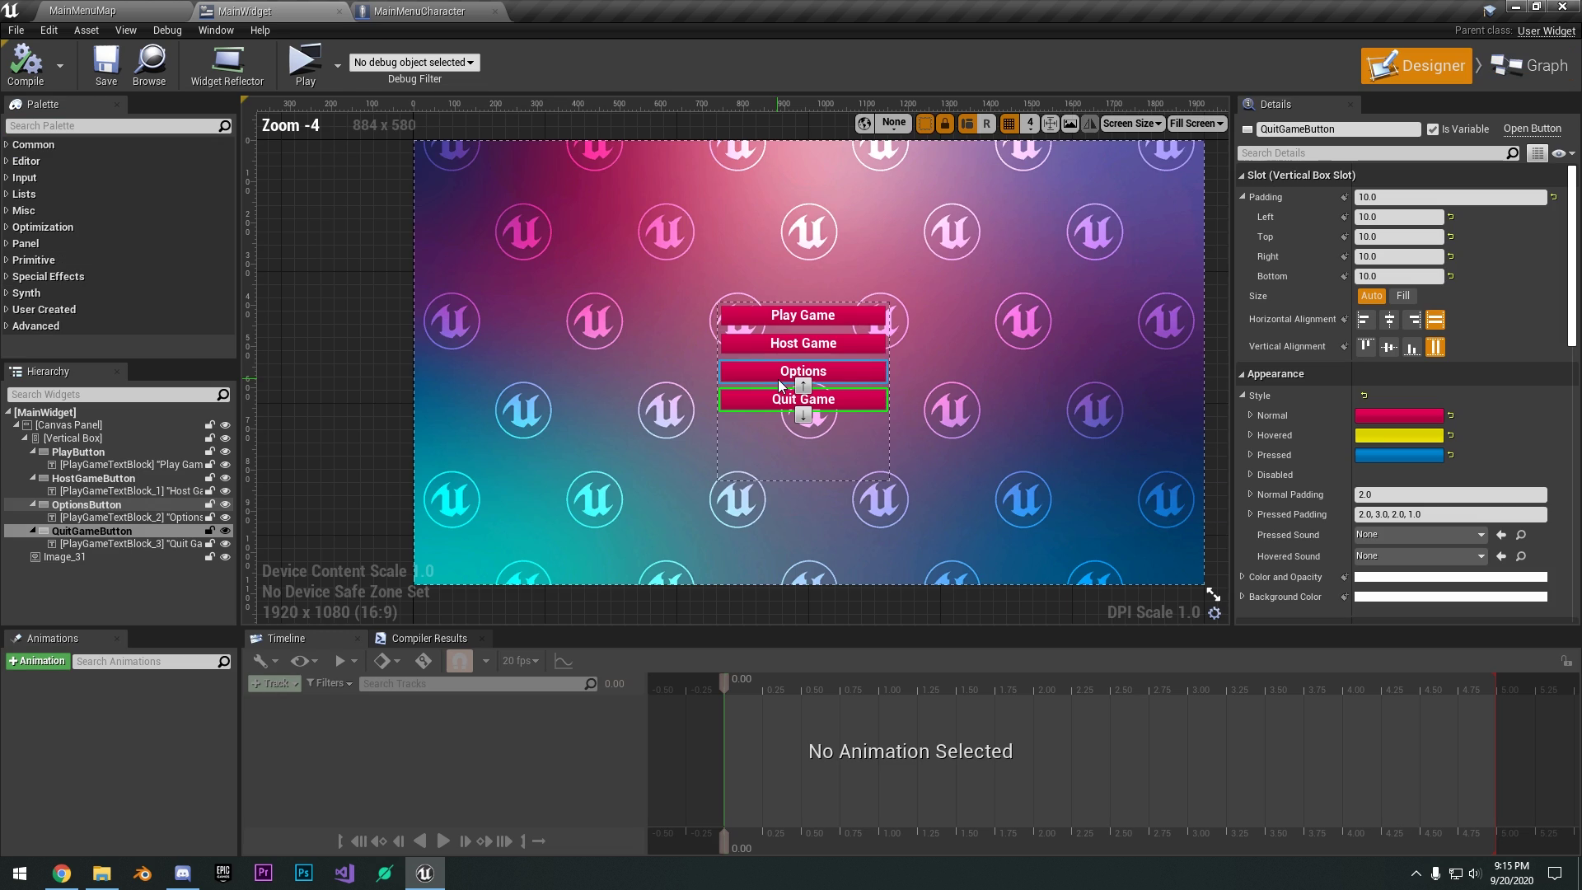
Add a Vertical Box about 1220 by 770 in size to the canvas, spanning the area around the menu buttons.
left_click(53, 126)
type("vert")
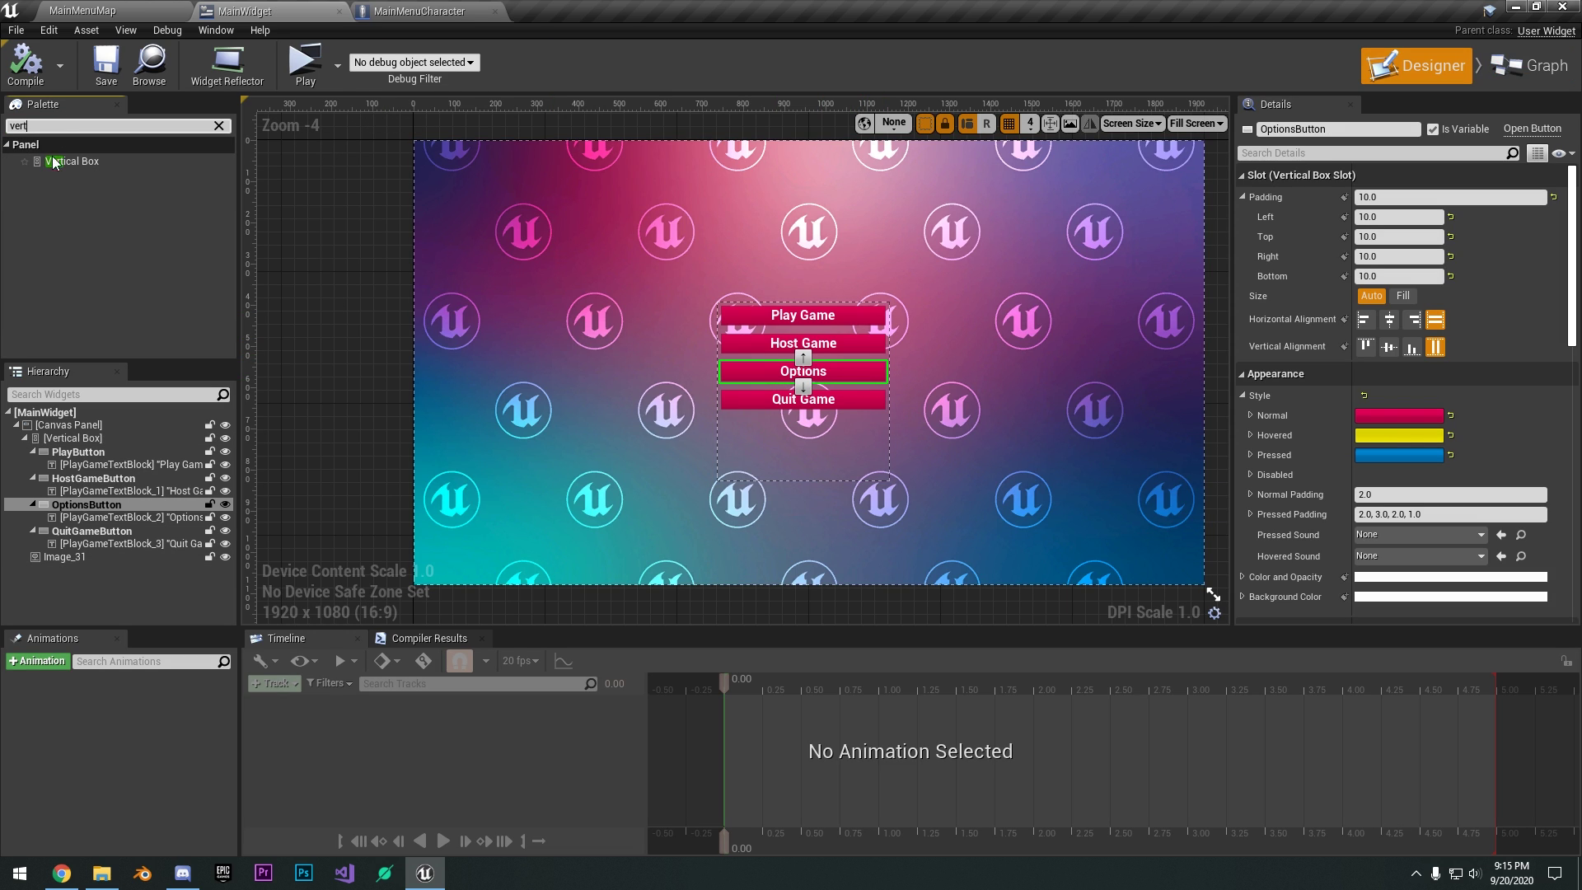
left_click_drag(71, 160, 1084, 526)
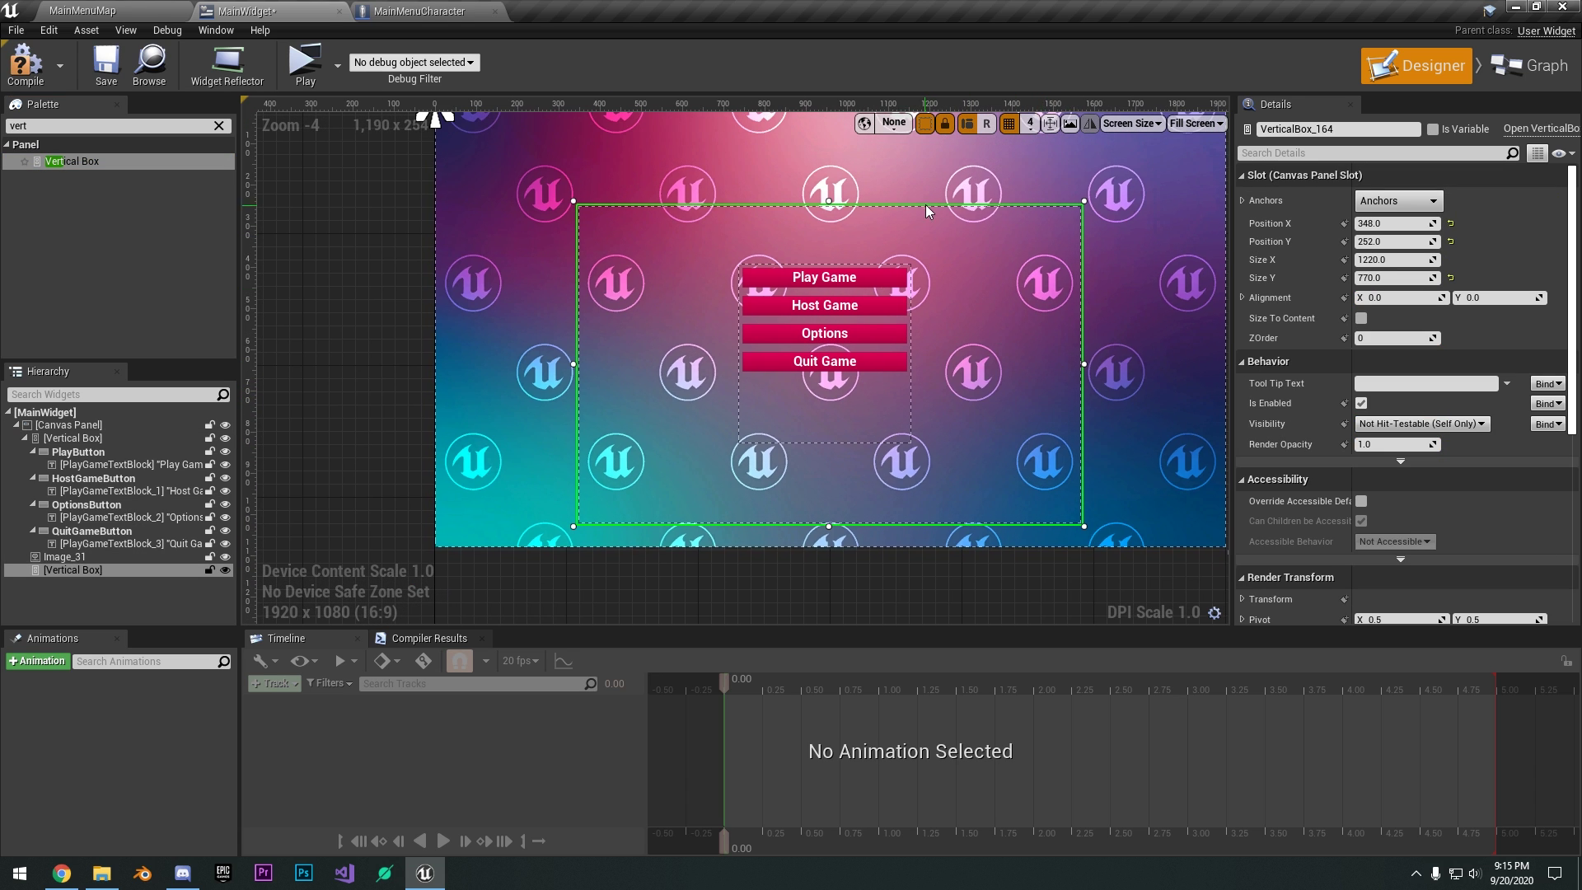
Add a Scroll Box inside the new Vertical Box and set its size to Fill.
left_click(91, 130)
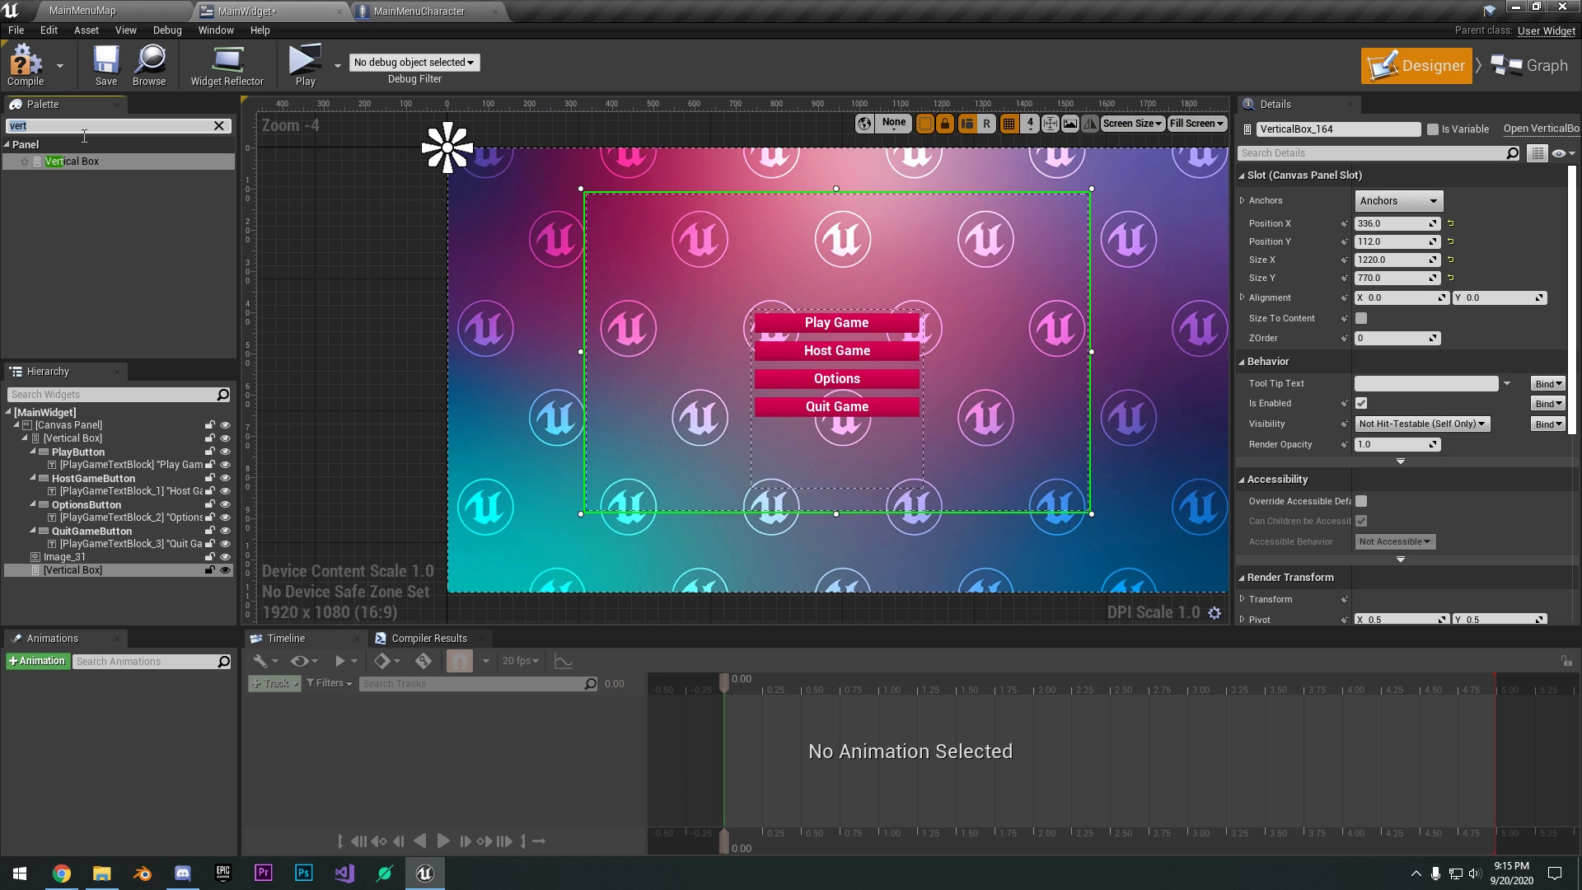
type("sc")
left_click_drag(83, 177, 700, 272)
left_click(1404, 223)
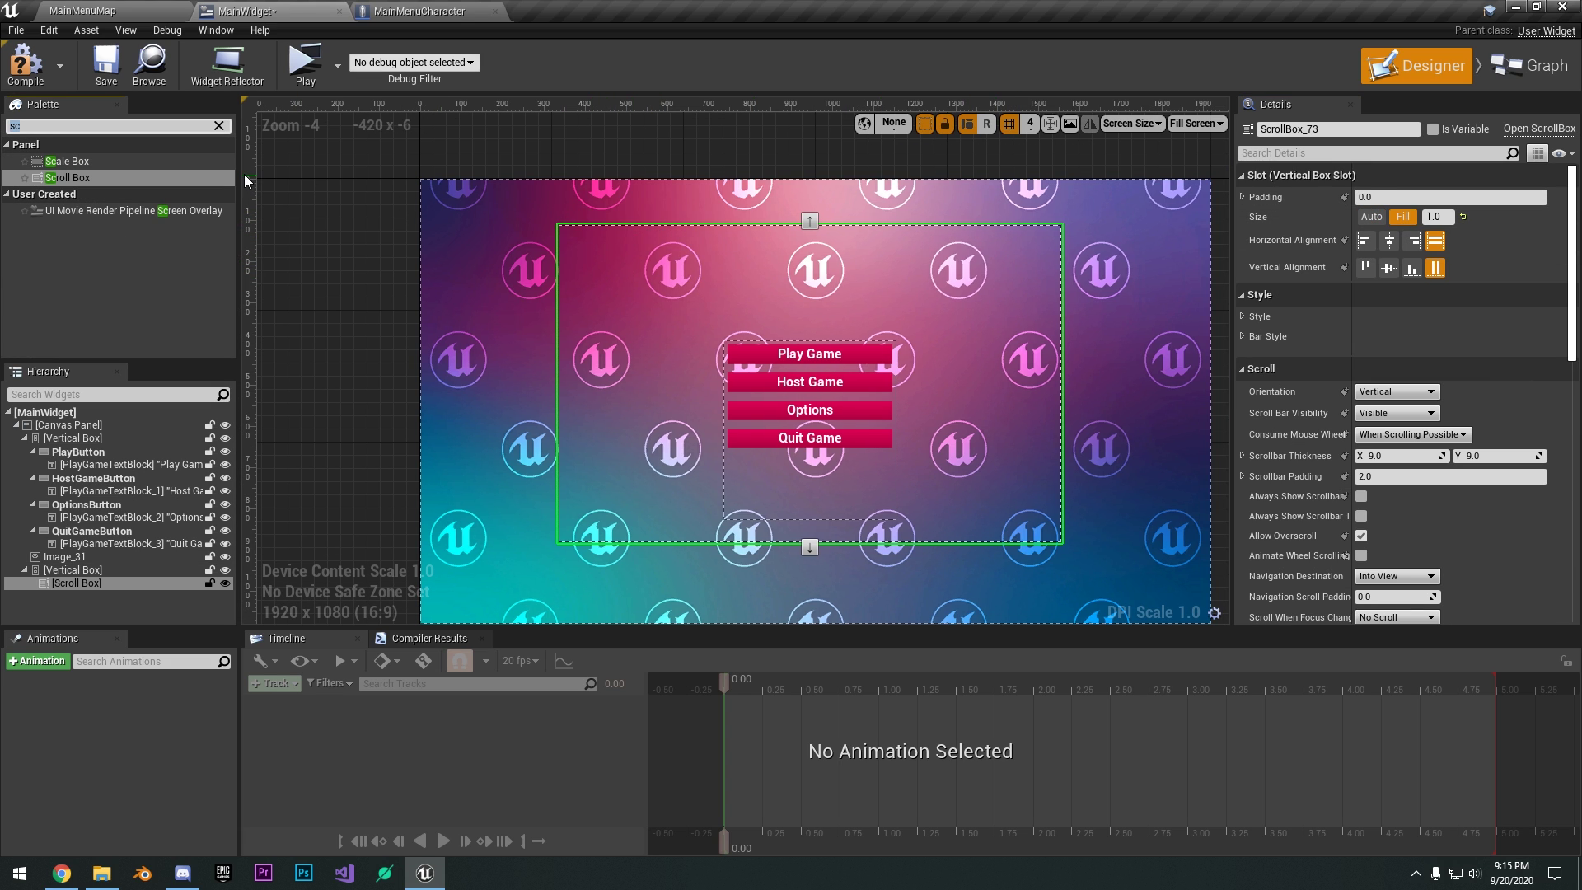
Nest a Horizontal Box inside the Scroll Box.
key("BackSpace")
key("BackSpace")
type("hor")
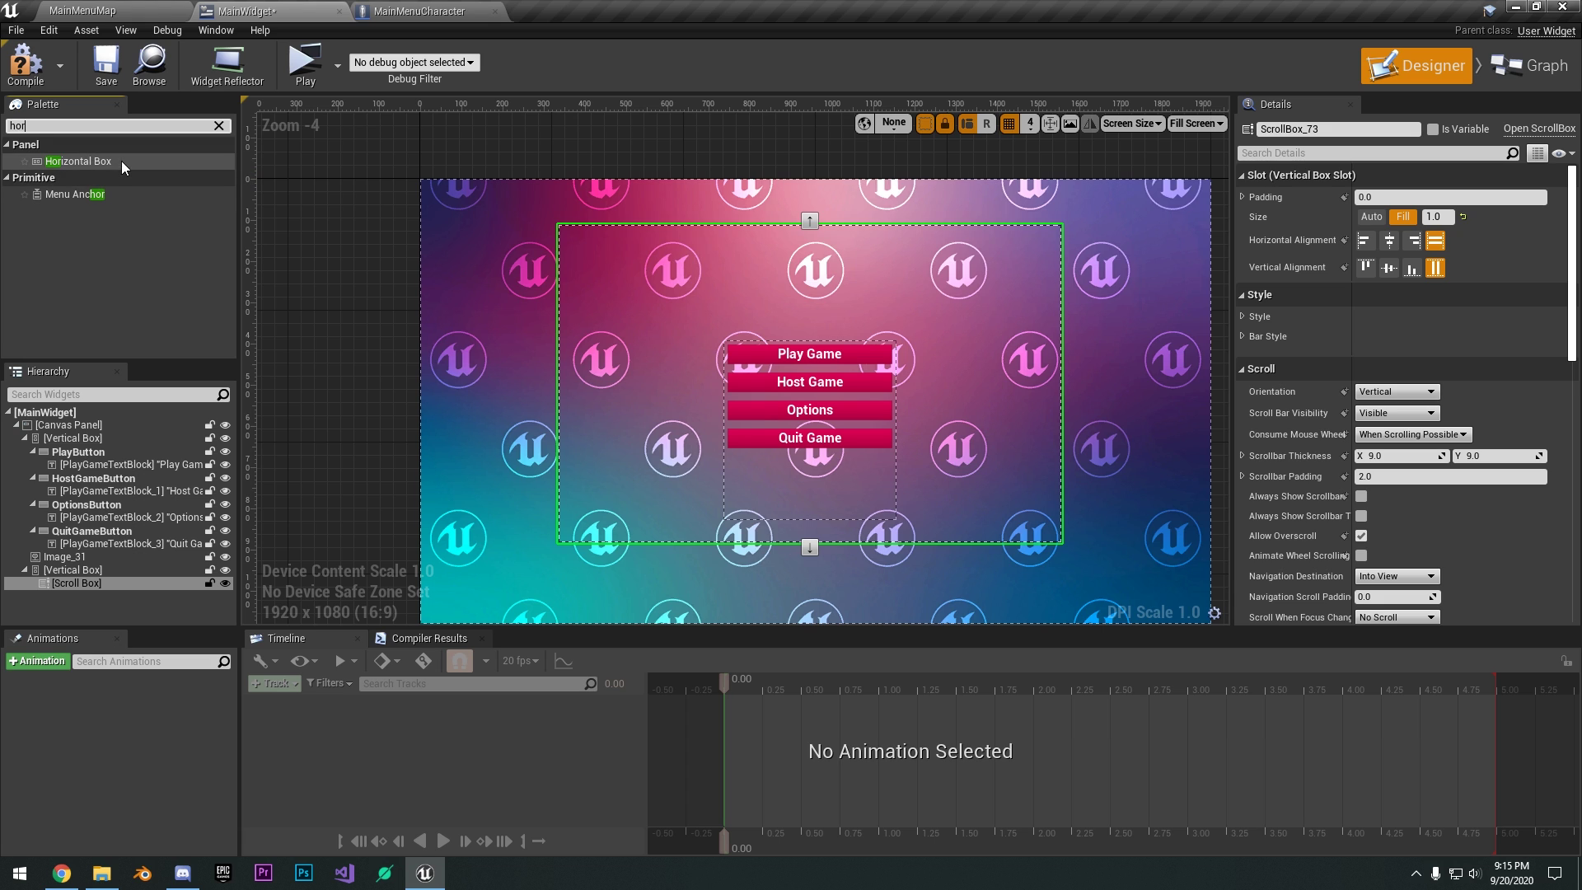
left_click_drag(121, 161, 81, 586)
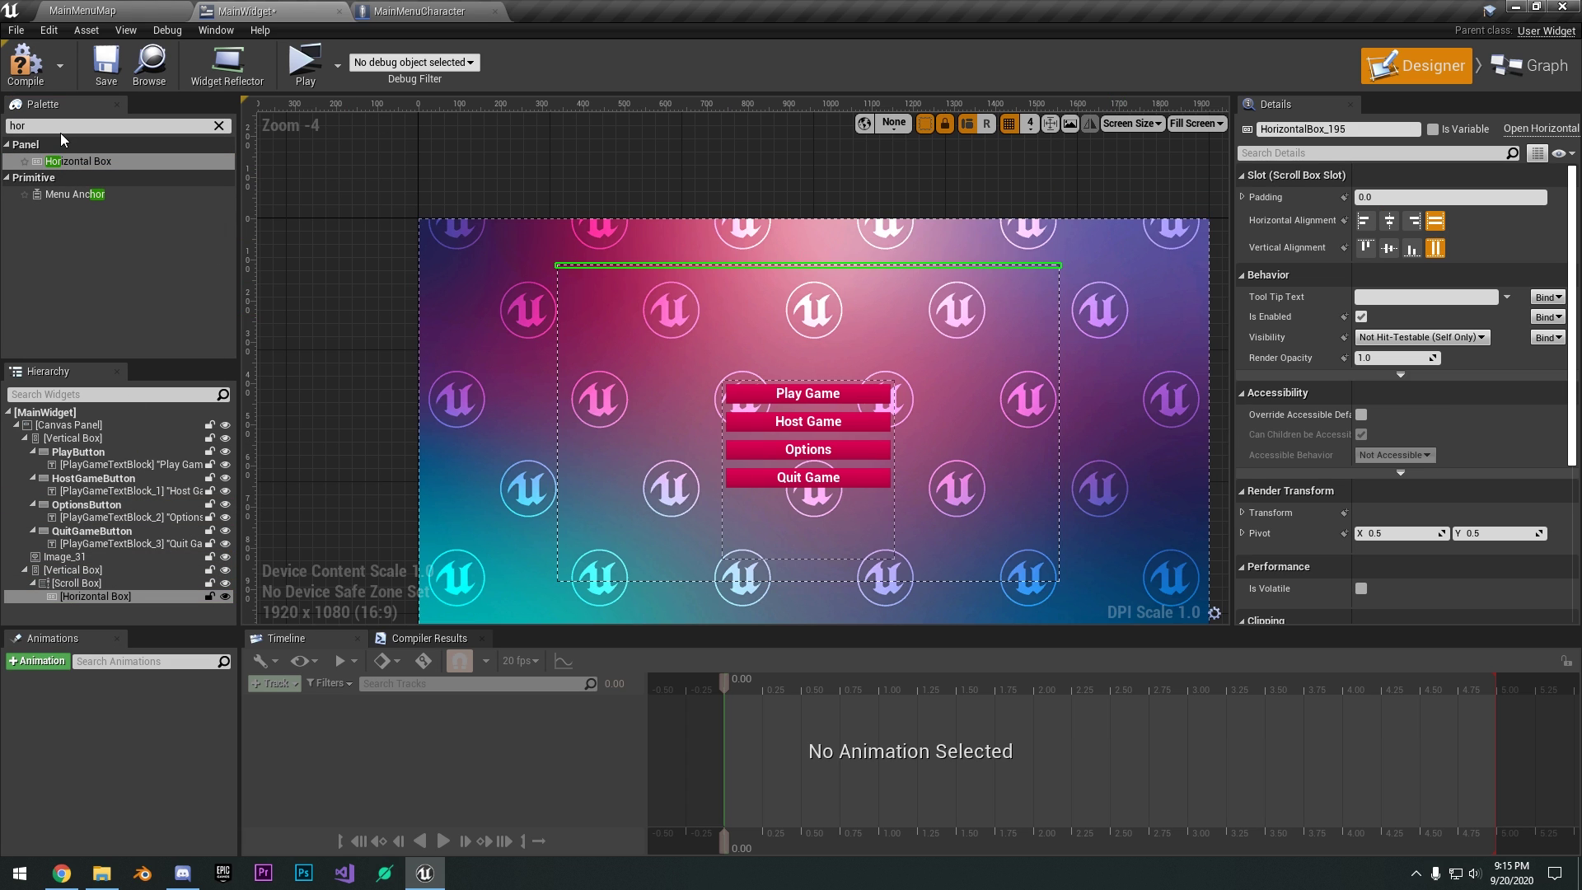
Add a Button to the Horizontal Box and place a Text widget inside that button.
key("BackSpace")
key("BackSpace")
key("BackSpace")
type("bu")
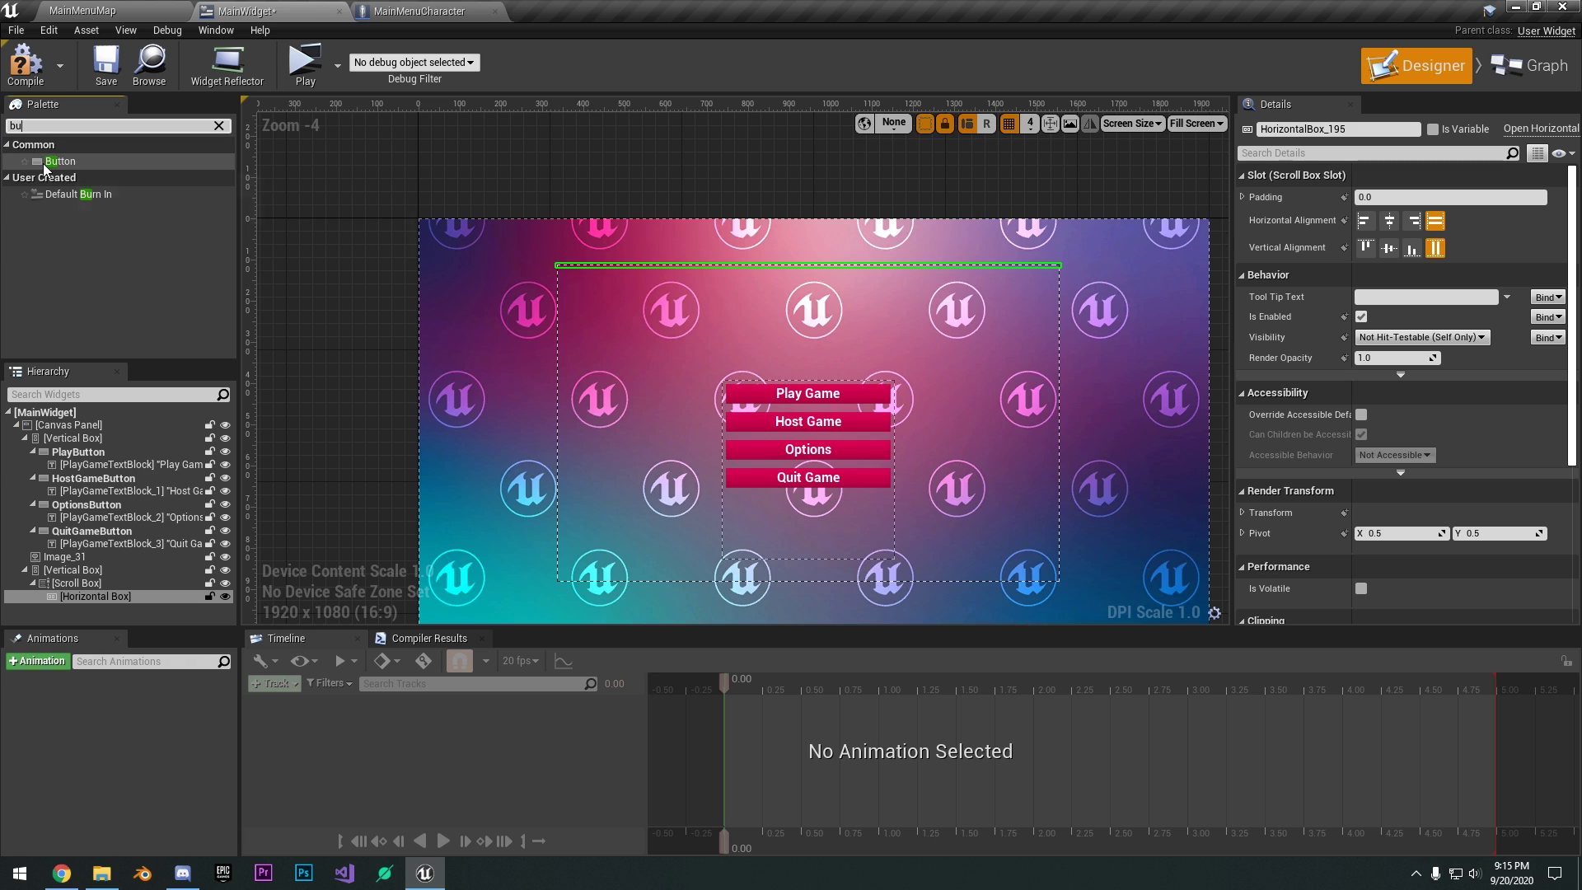
left_click_drag(45, 168, 77, 600)
left_click(54, 126)
type("tex")
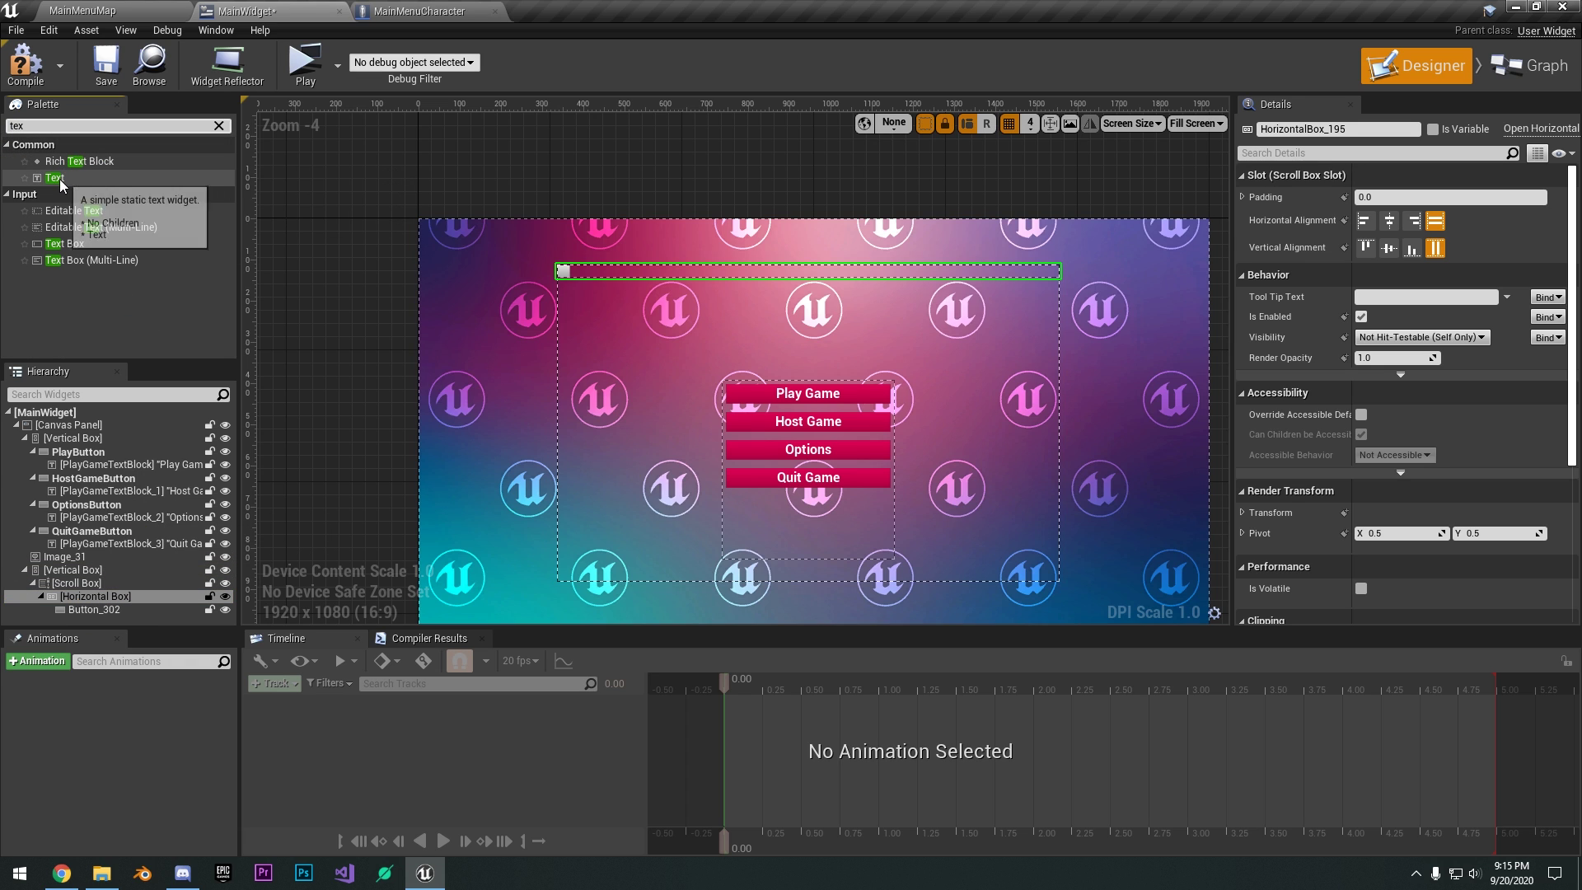
left_click_drag(60, 179, 78, 611)
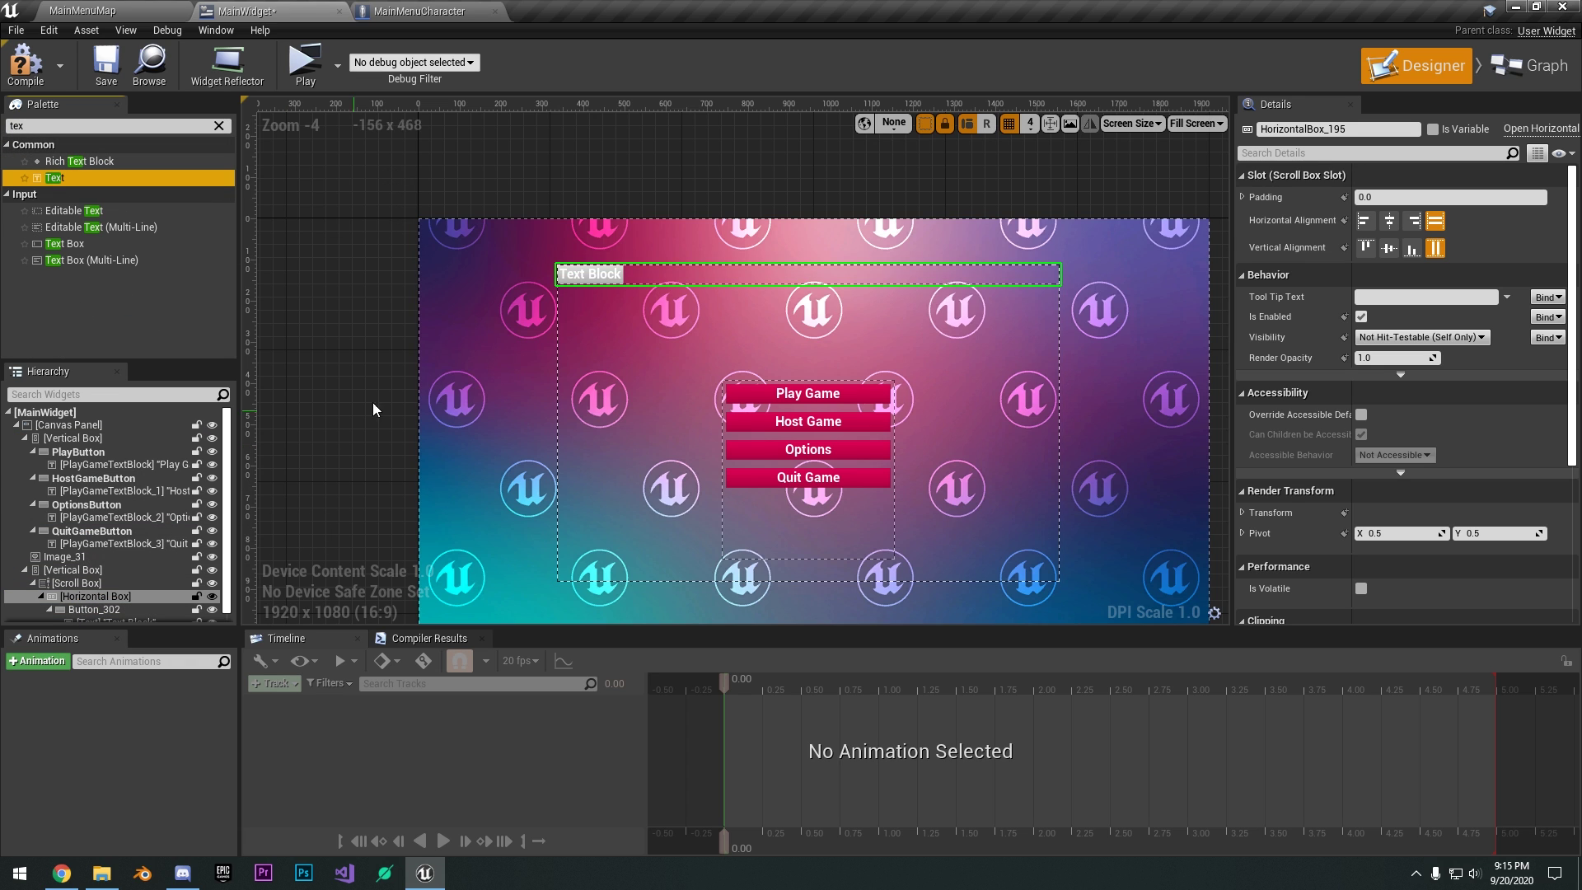
Add a Slider beside the button in the Horizontal Box and set its size to Fill.
left_click(7, 126)
type("sli")
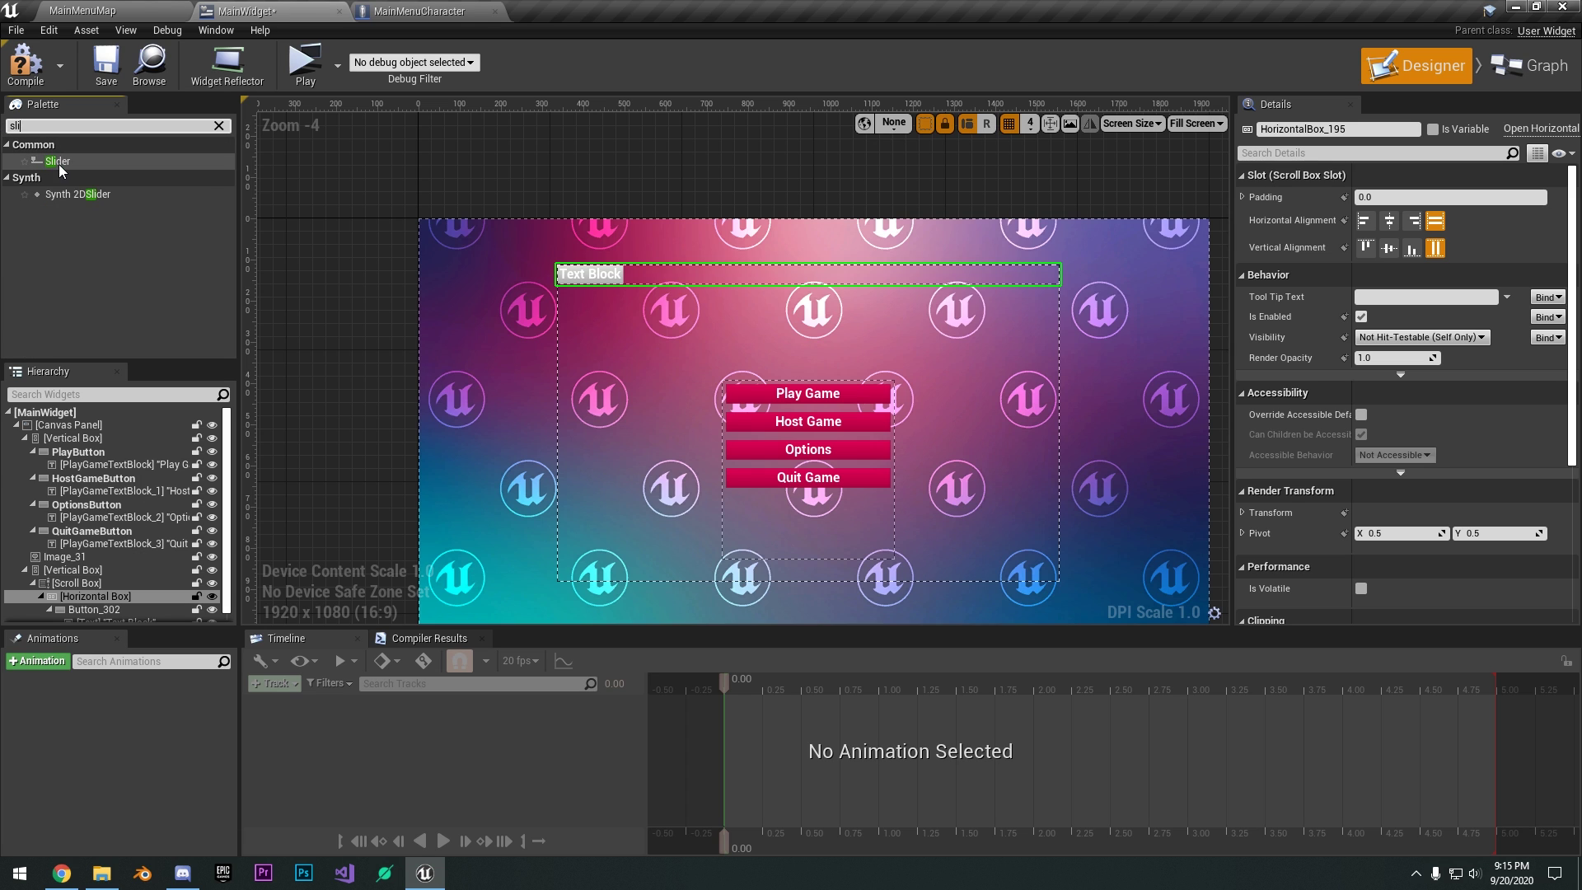
left_click_drag(59, 170, 83, 606)
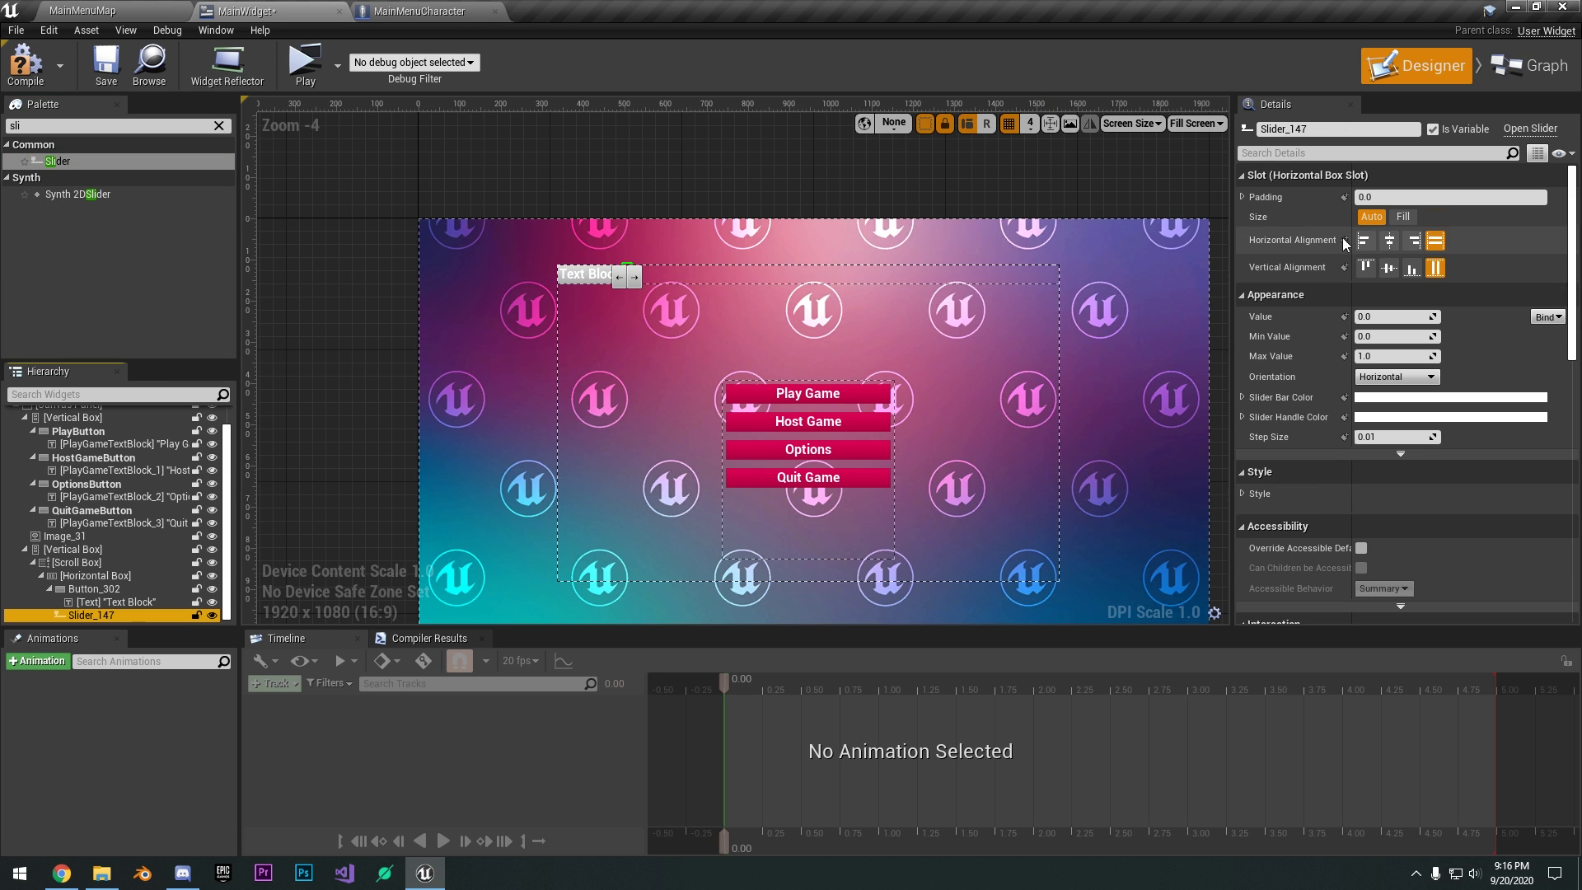
left_click(1401, 217)
right_click_drag(378, 291, 325, 353)
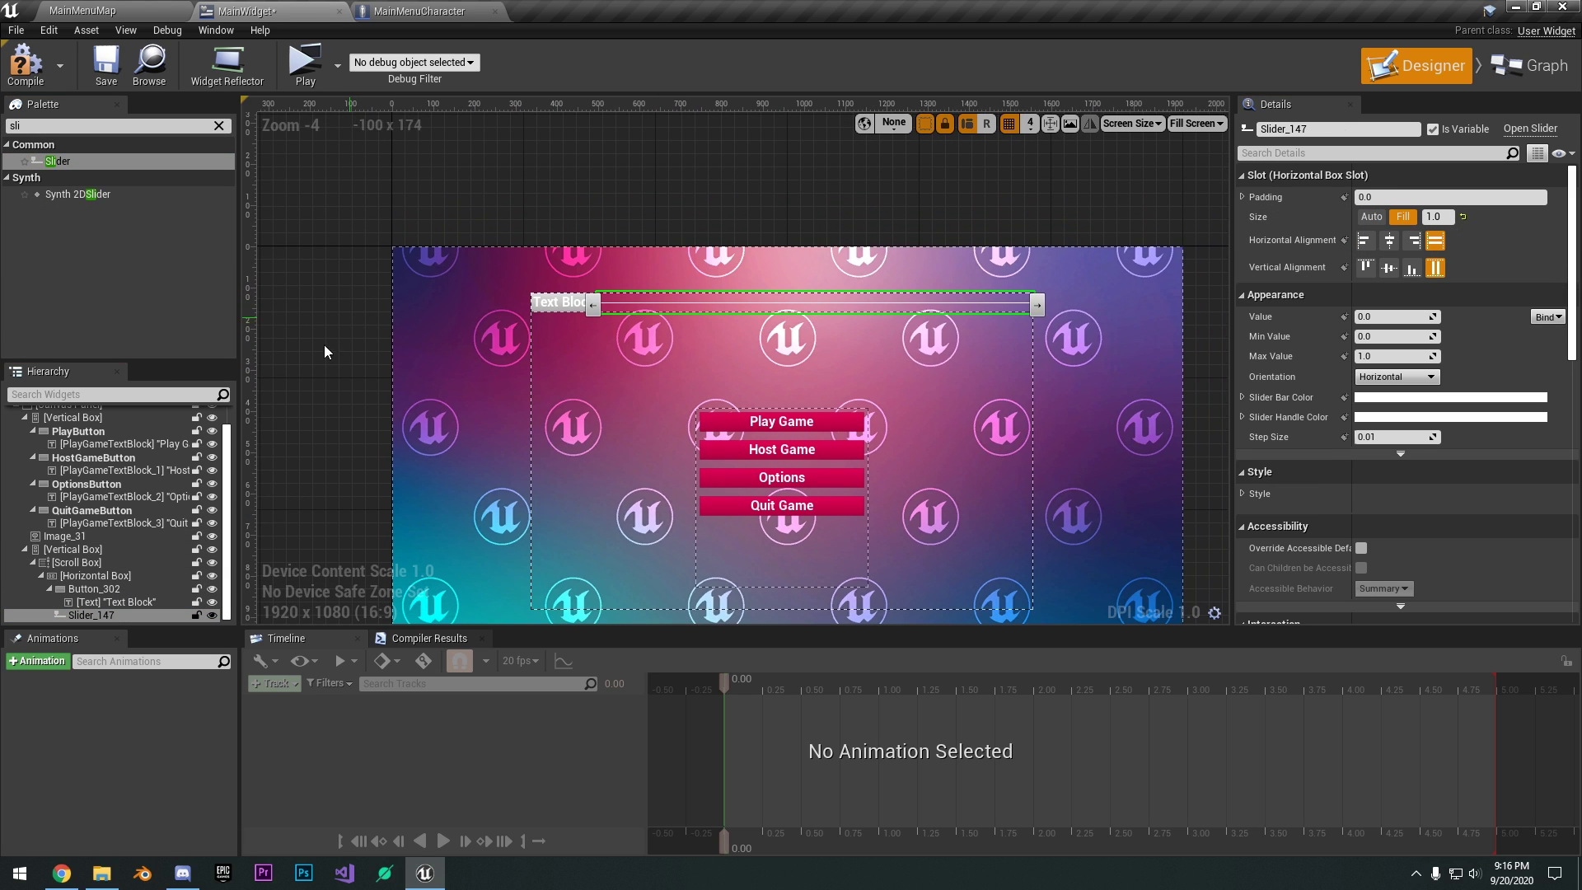
Change the new button's text to "Quality".
left_click(111, 602)
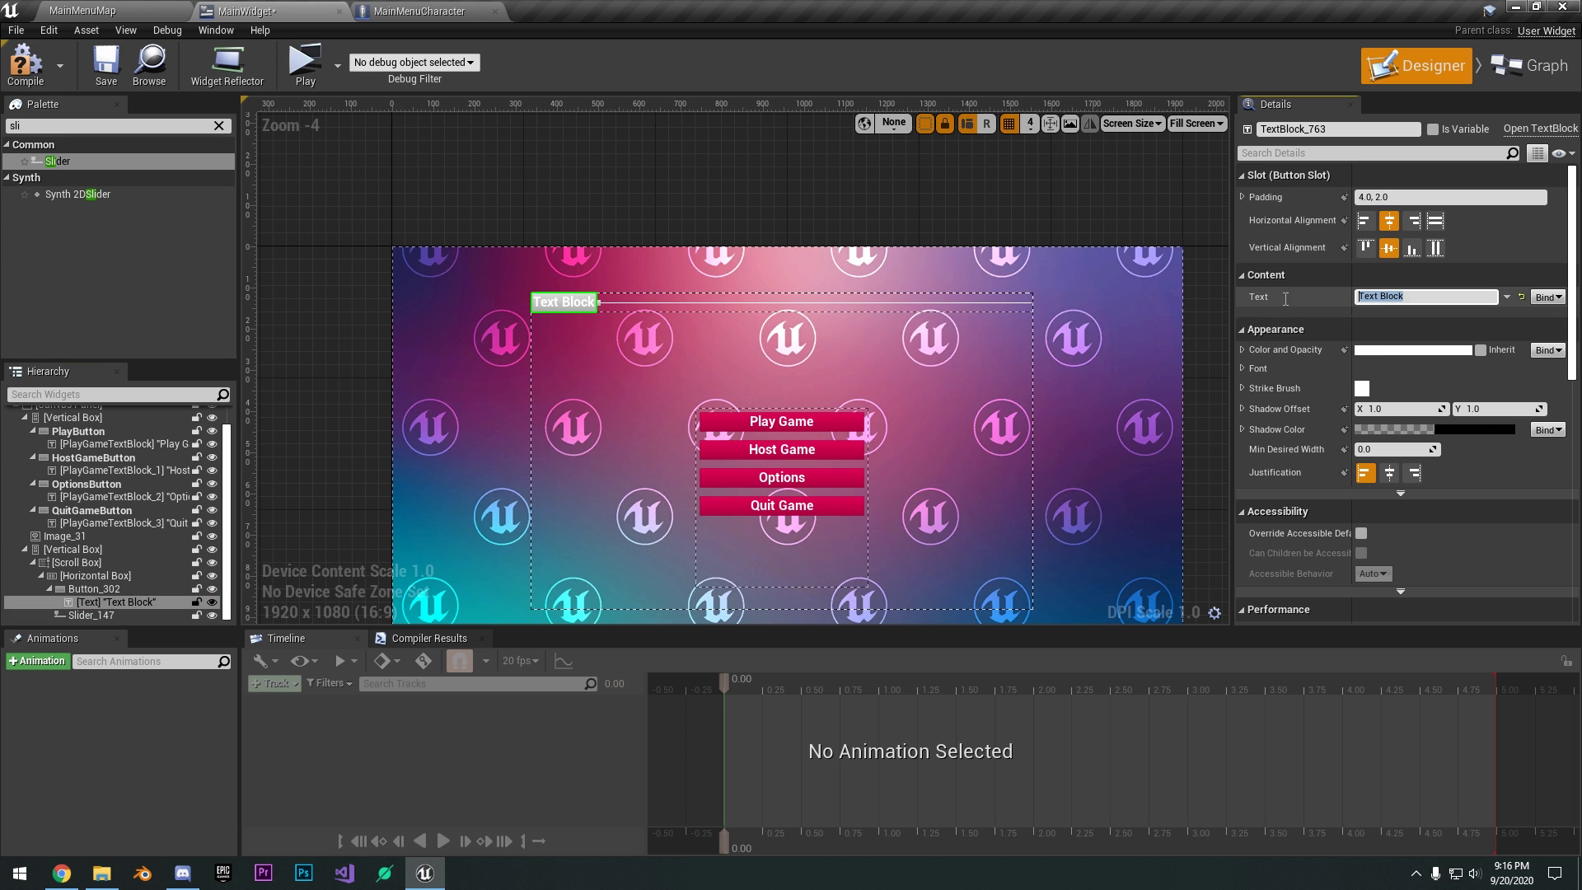
type("Quality")
key("Return")
Rename the Vertical Box holding the Scroll Box to OptionsMenu and make it a variable.
left_click(64, 536)
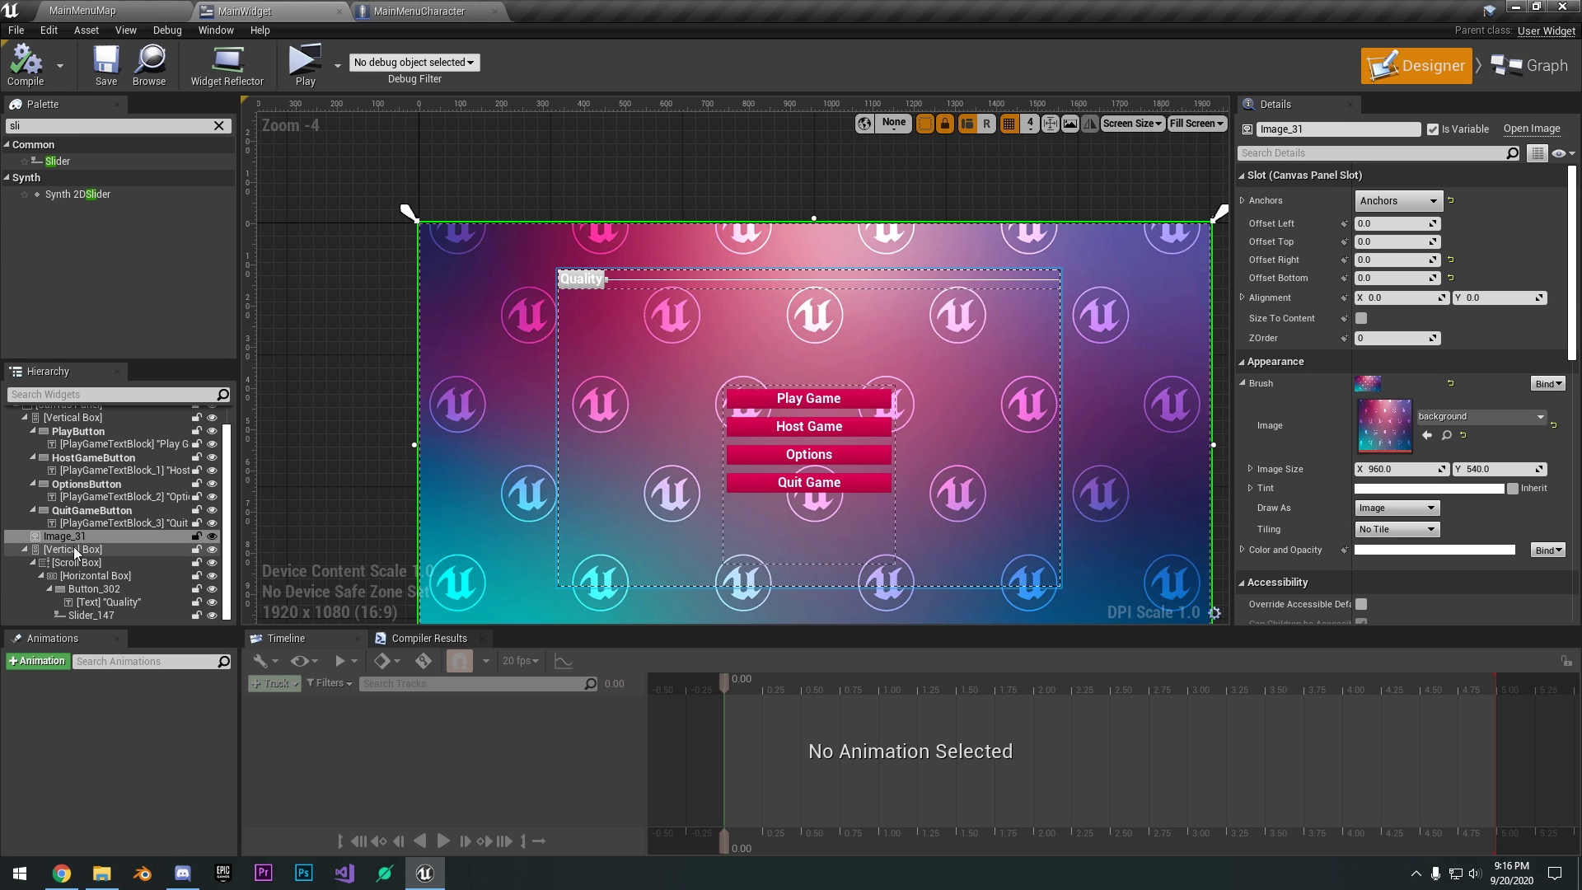
left_click(72, 549)
scroll(140, 556, "up", 1)
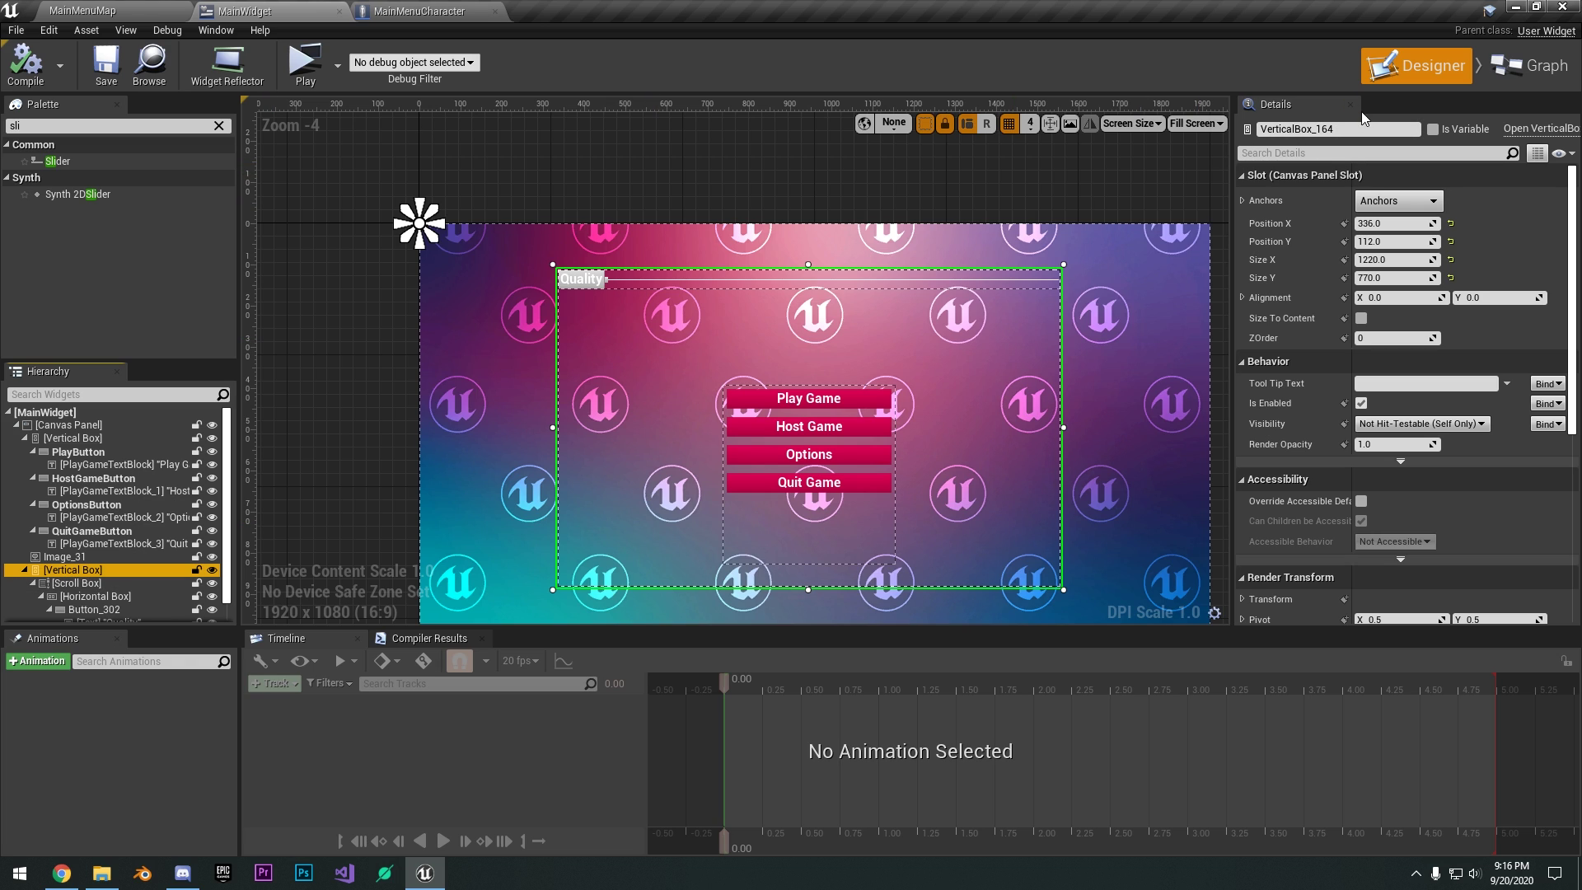
left_click(1319, 129)
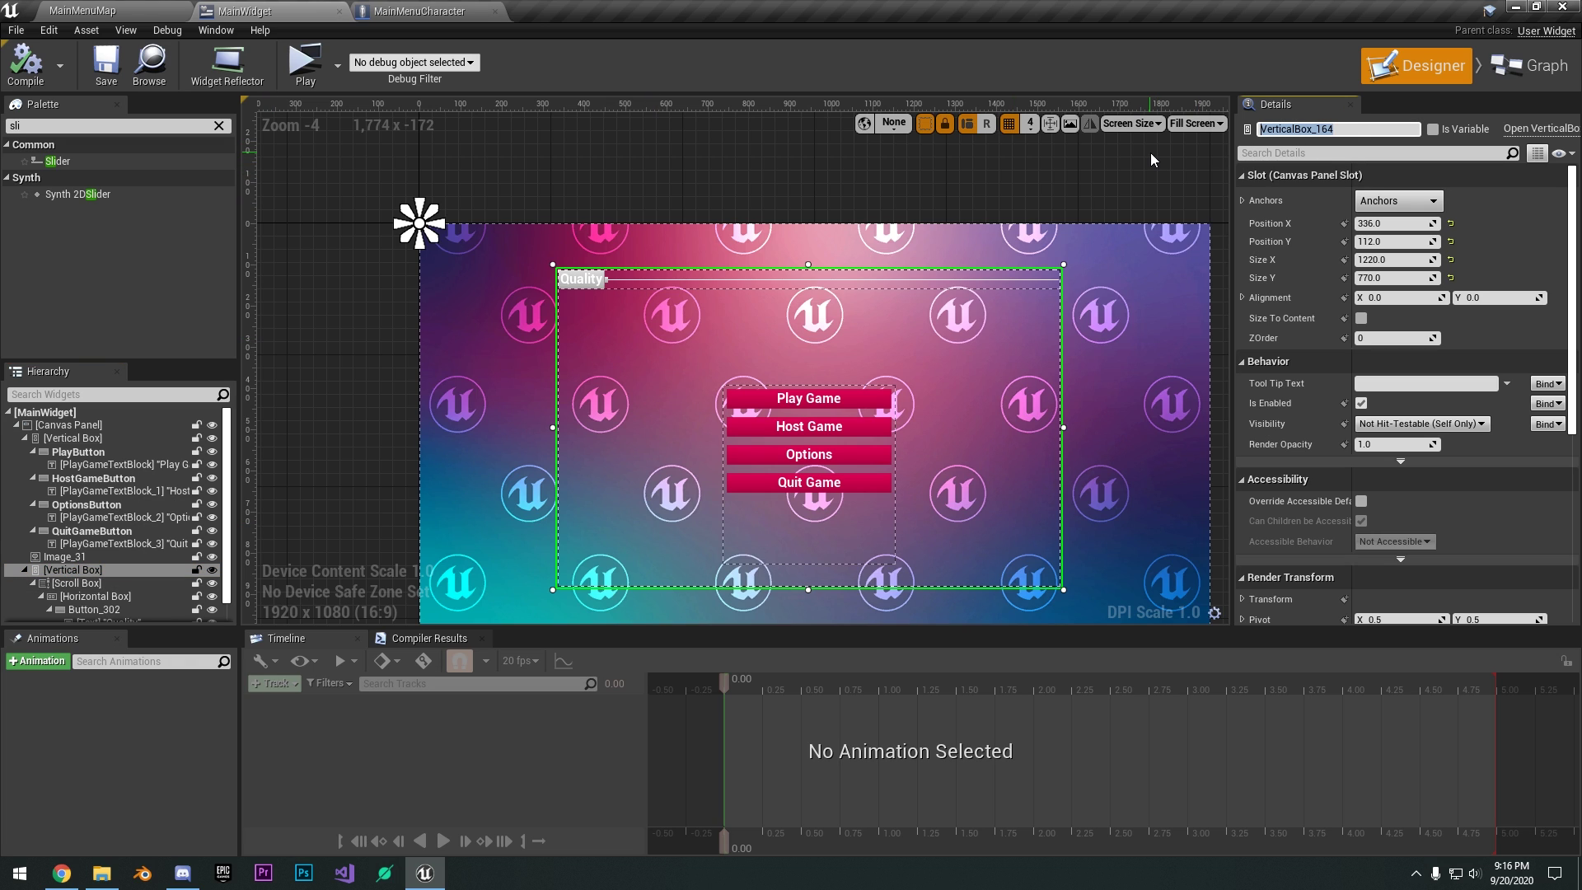
type("OptionsMenu")
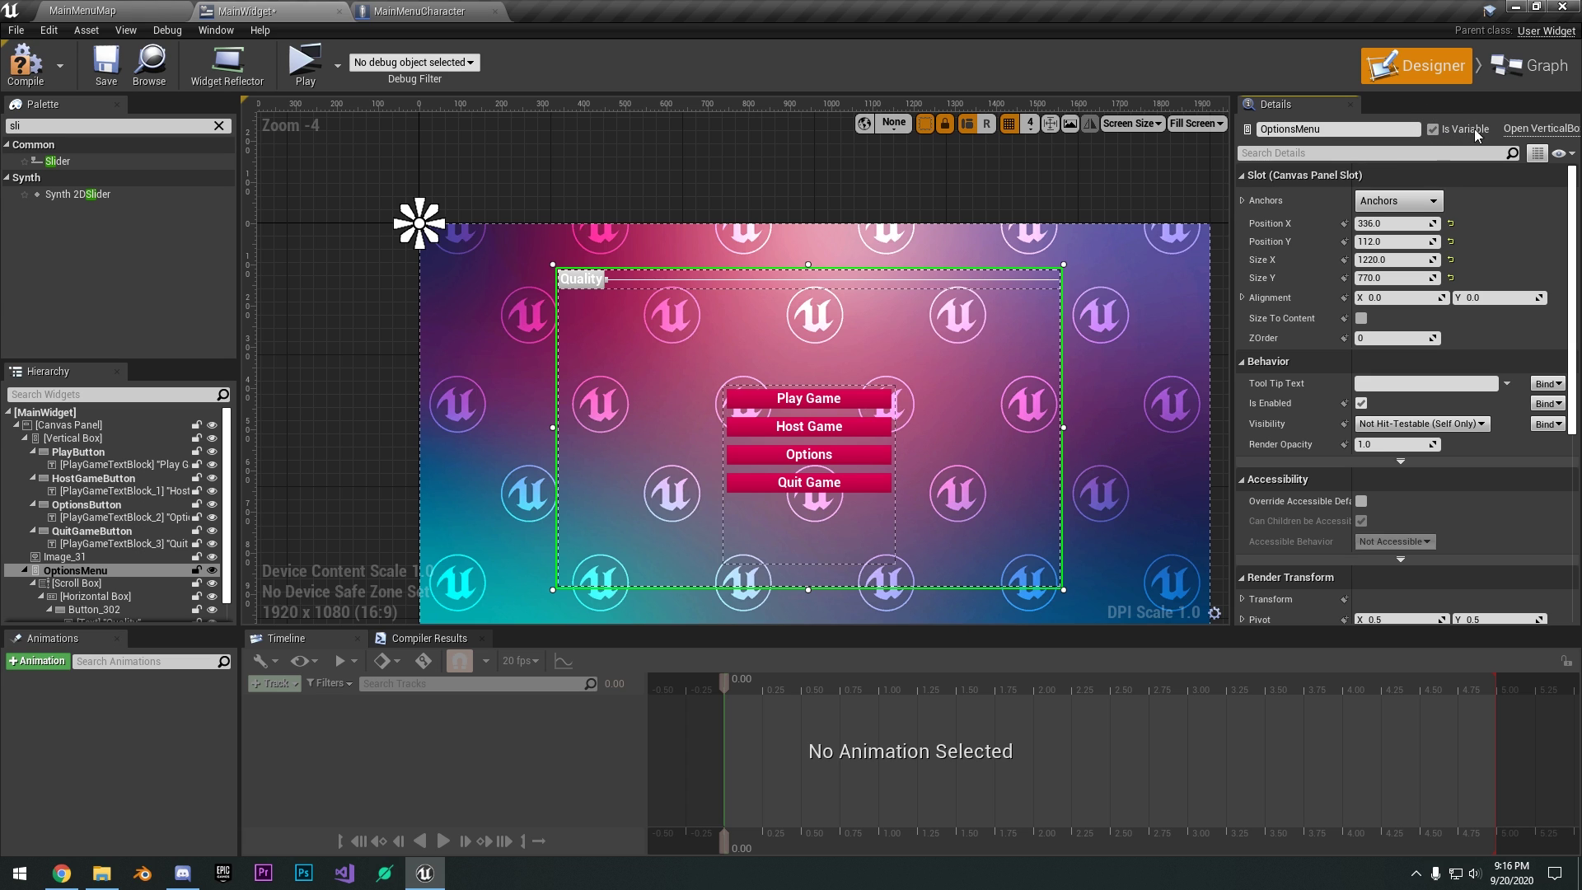
Rename the Vertical Box holding the four menu buttons to MainMenuVB and make it a variable.
left_click(188, 439)
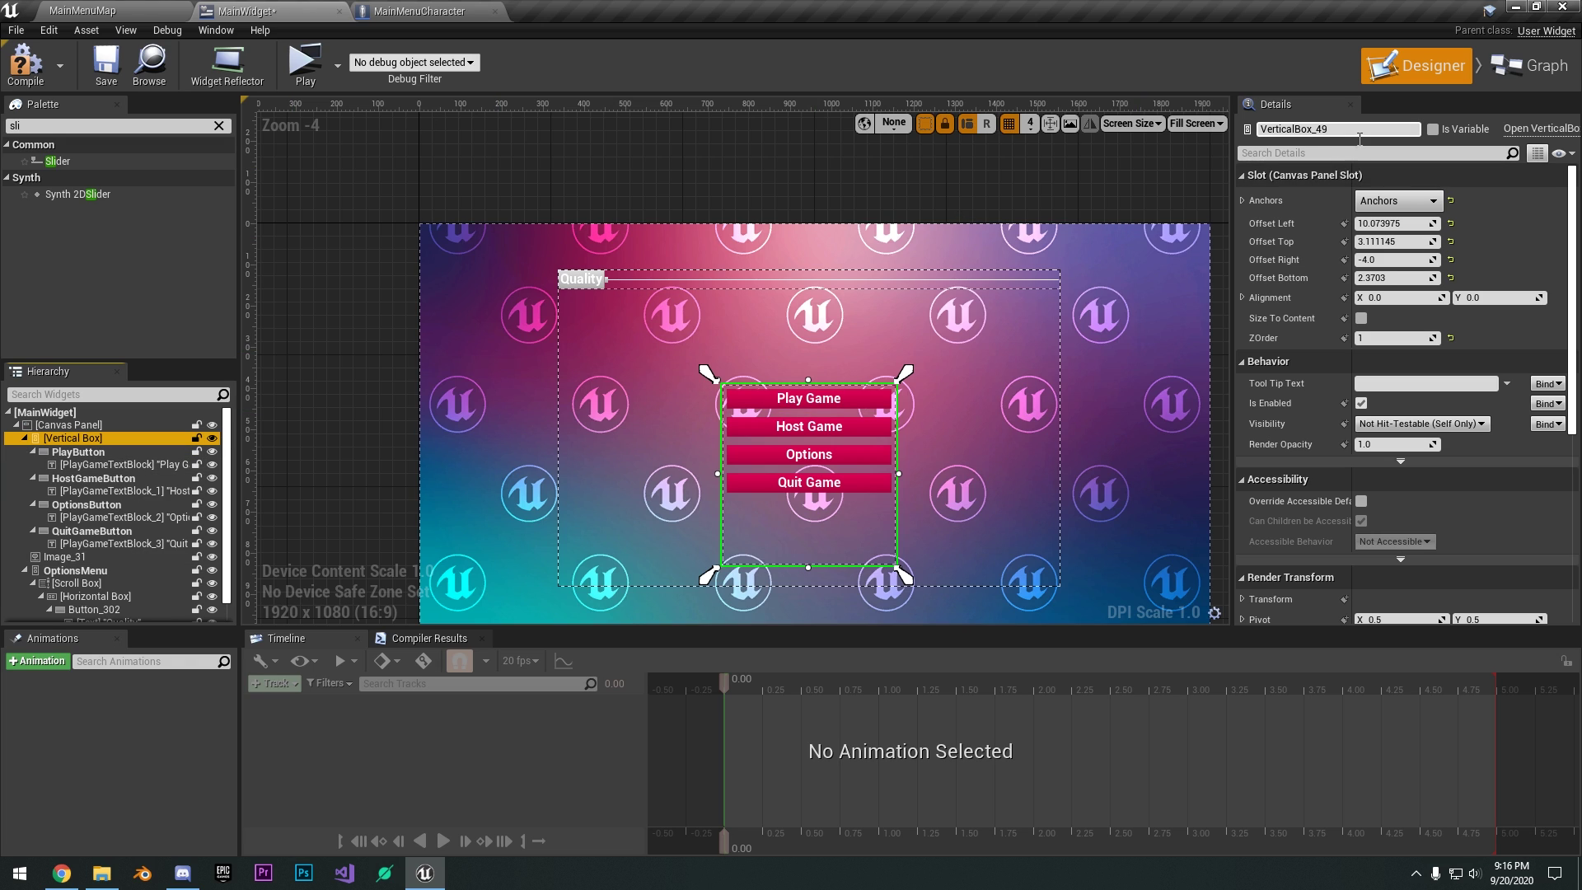
type("M")
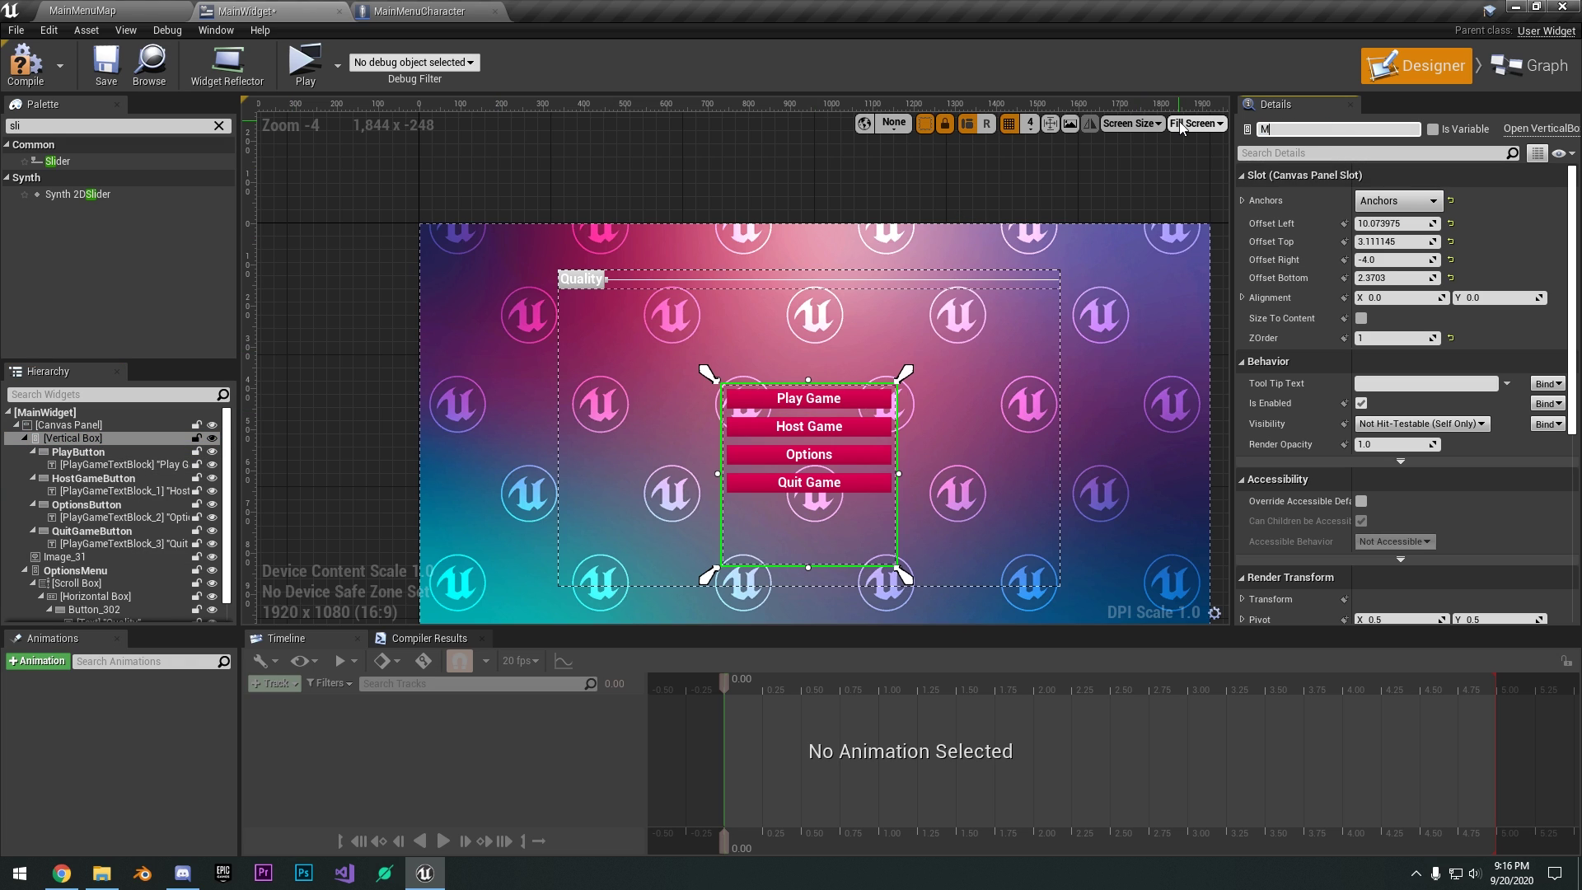
type("ainMenuVB")
key("Return")
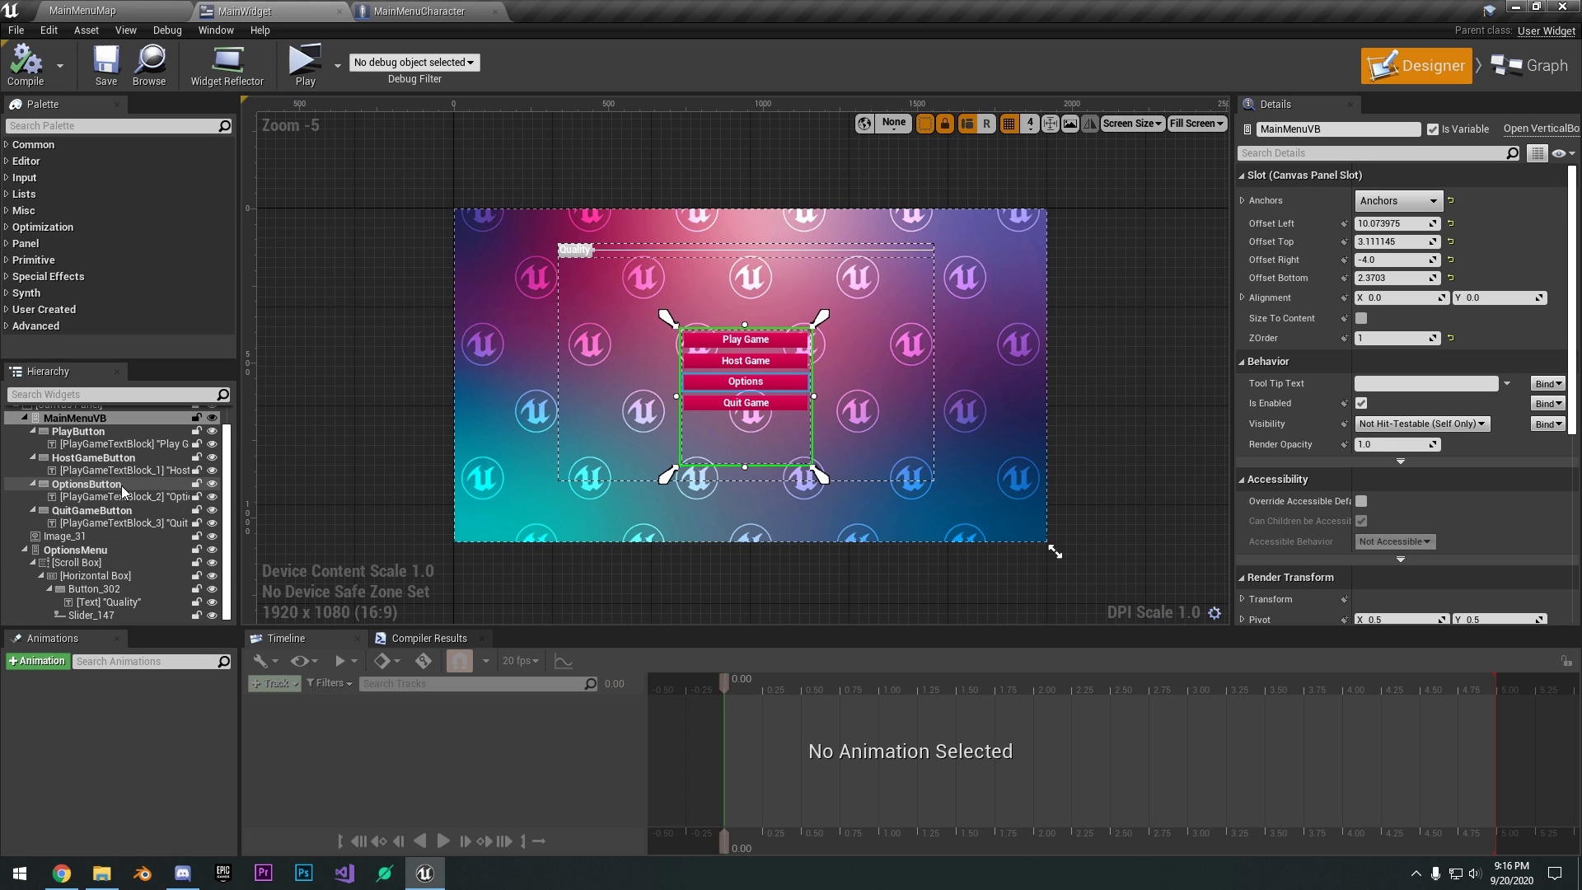
Add an On Clicked event for OptionsButton to the Event Graph.
left_click(87, 484)
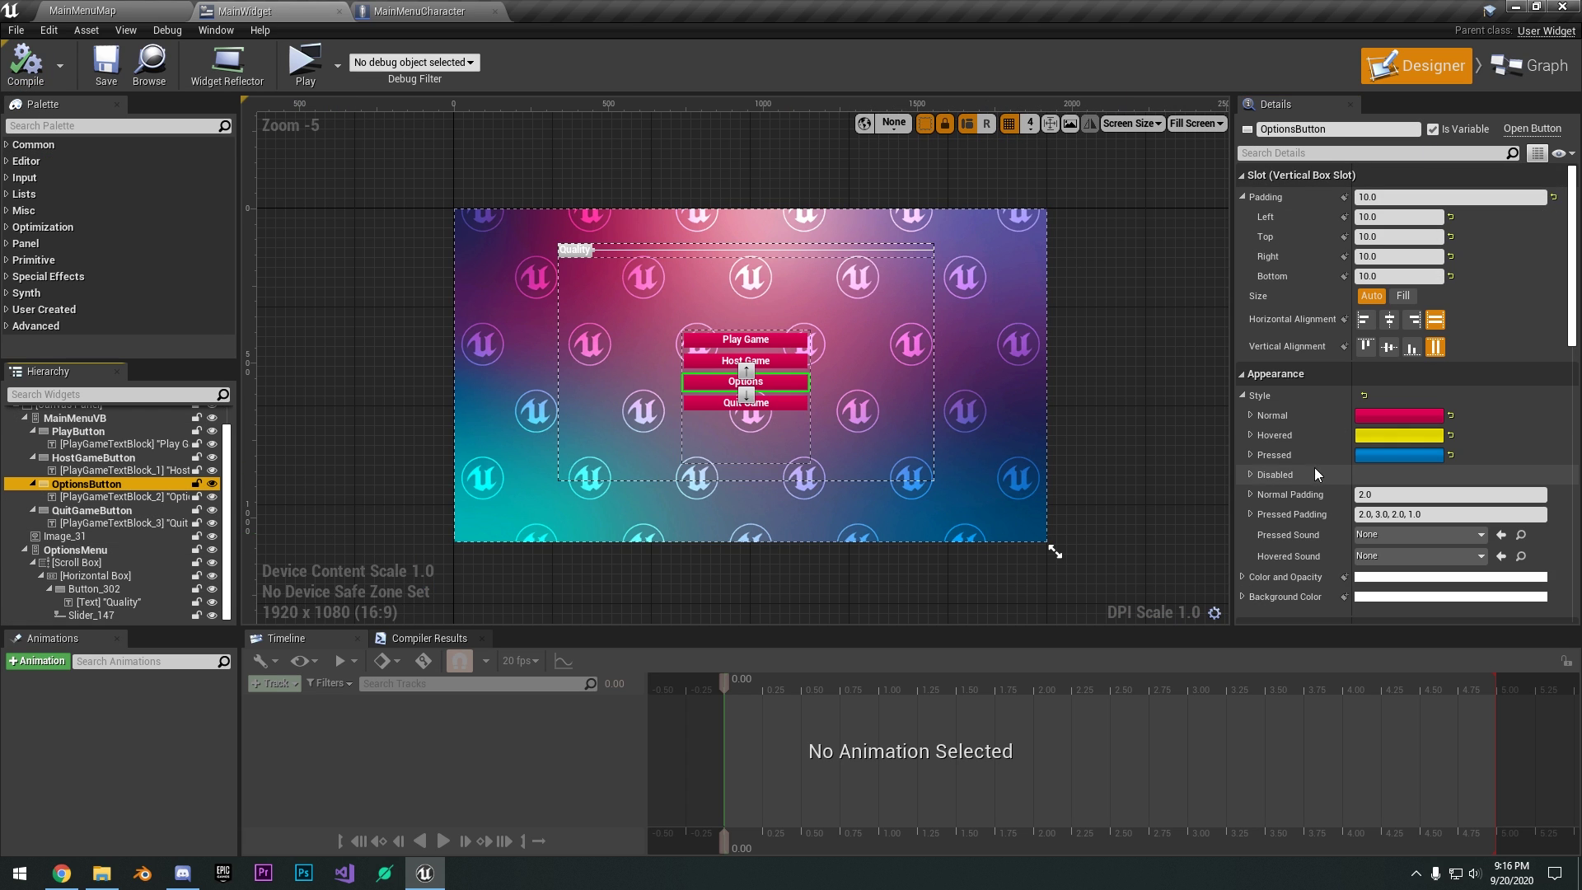
scroll(1316, 473, "down", 15)
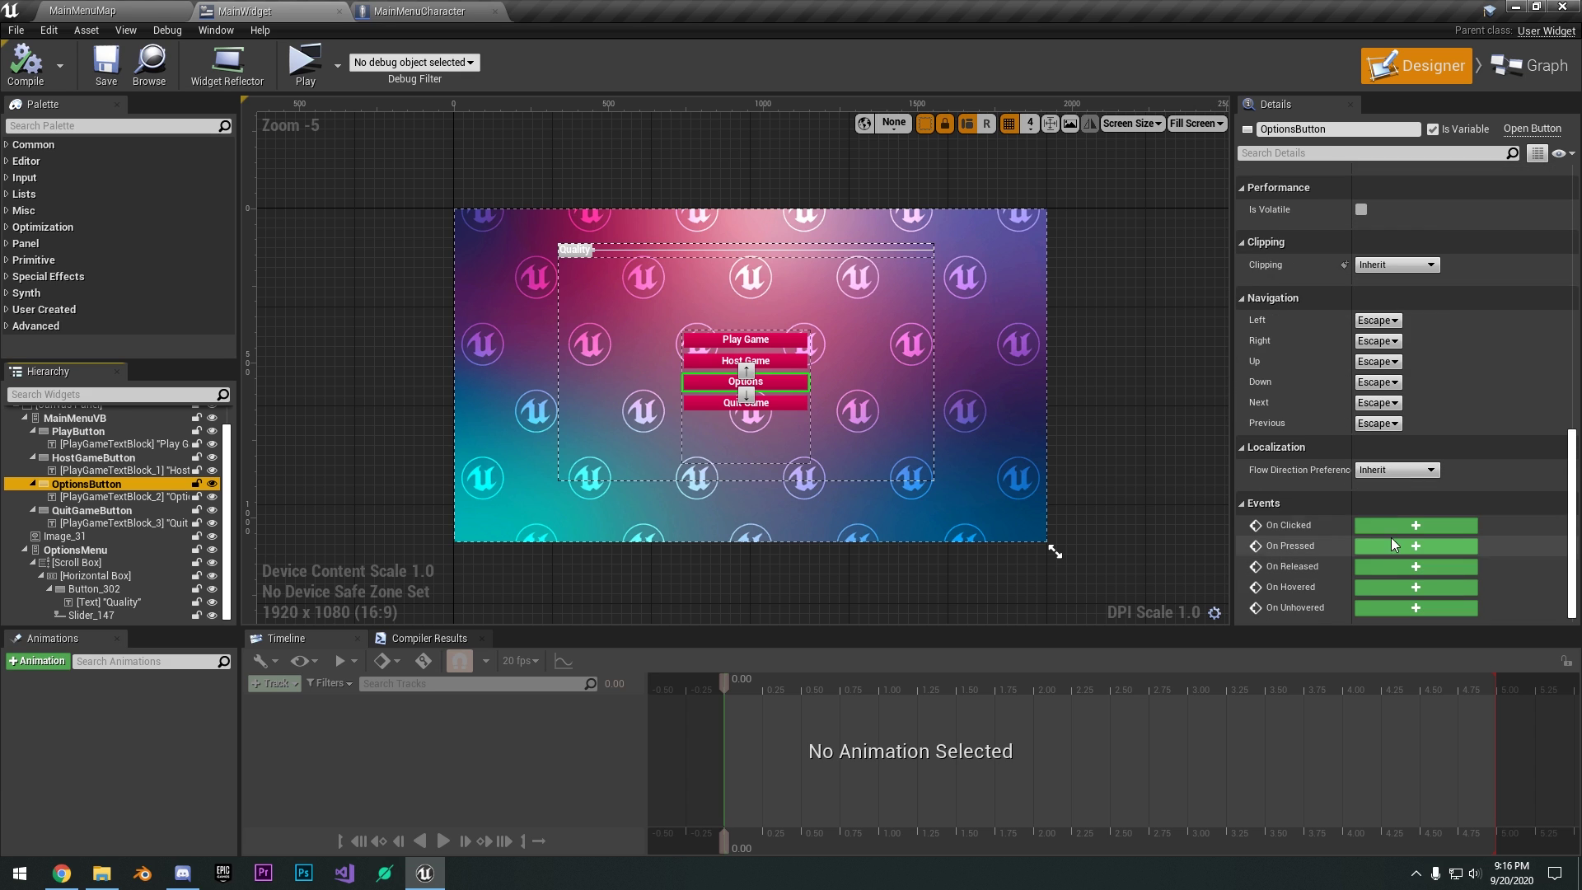
left_click(1393, 528)
left_click_drag(882, 417, 1059, 427)
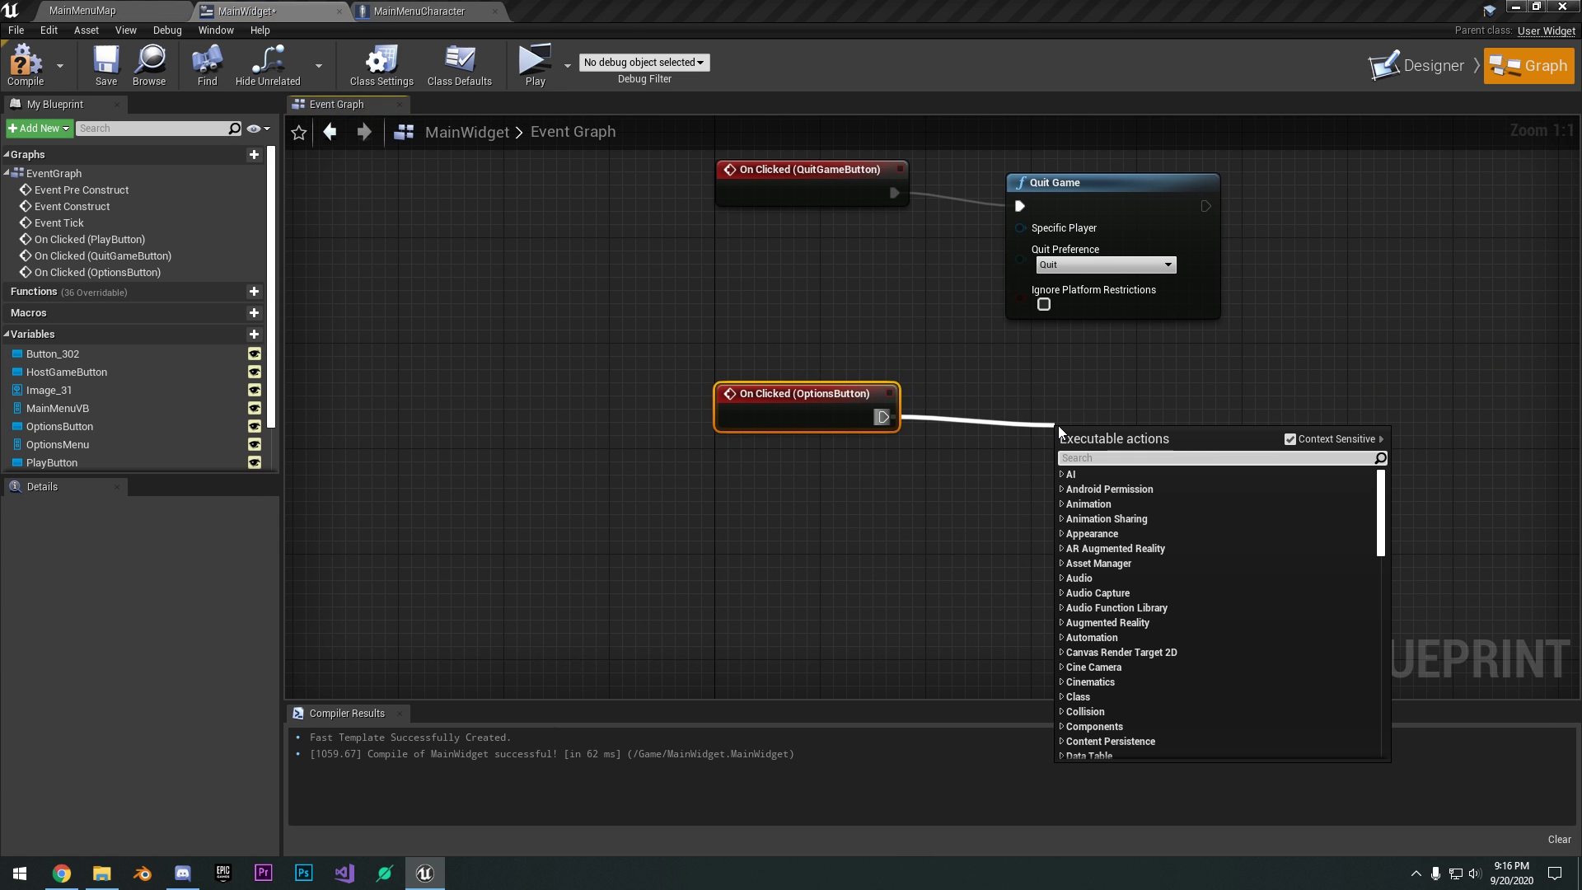
Add a Set Visibility node for MainMenuVB, set it to Hidden, and connect it to the OptionsButton's On Clicked event.
left_click_drag(58, 408, 1032, 452)
left_click(923, 504)
type("set visibility")
key("Return")
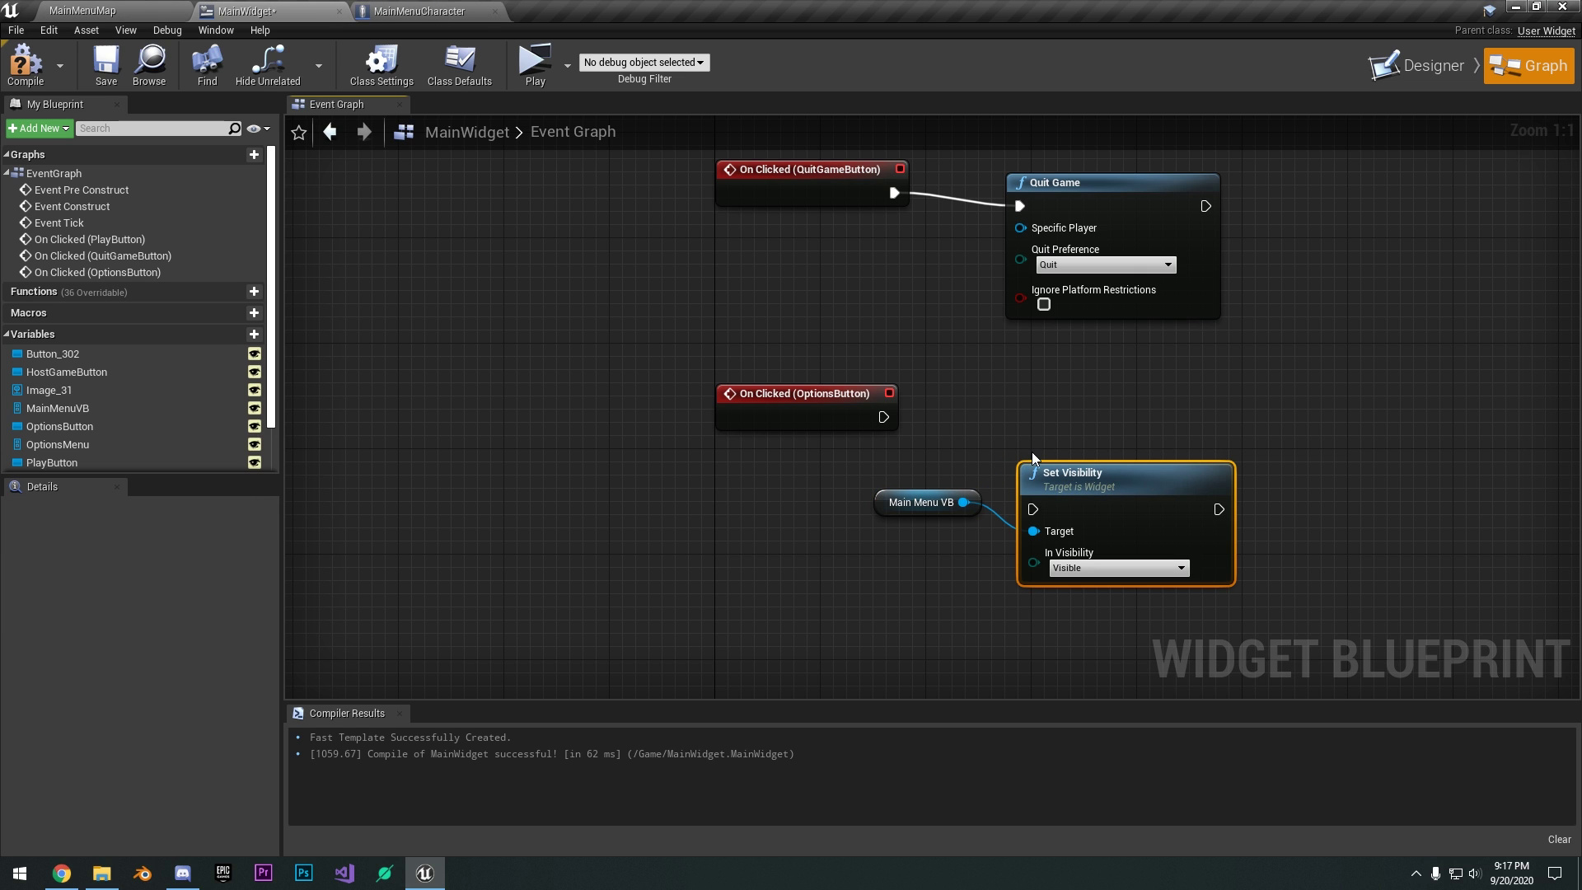
left_click(1088, 571)
left_click(1080, 615)
left_click_drag(1166, 499, 1192, 433)
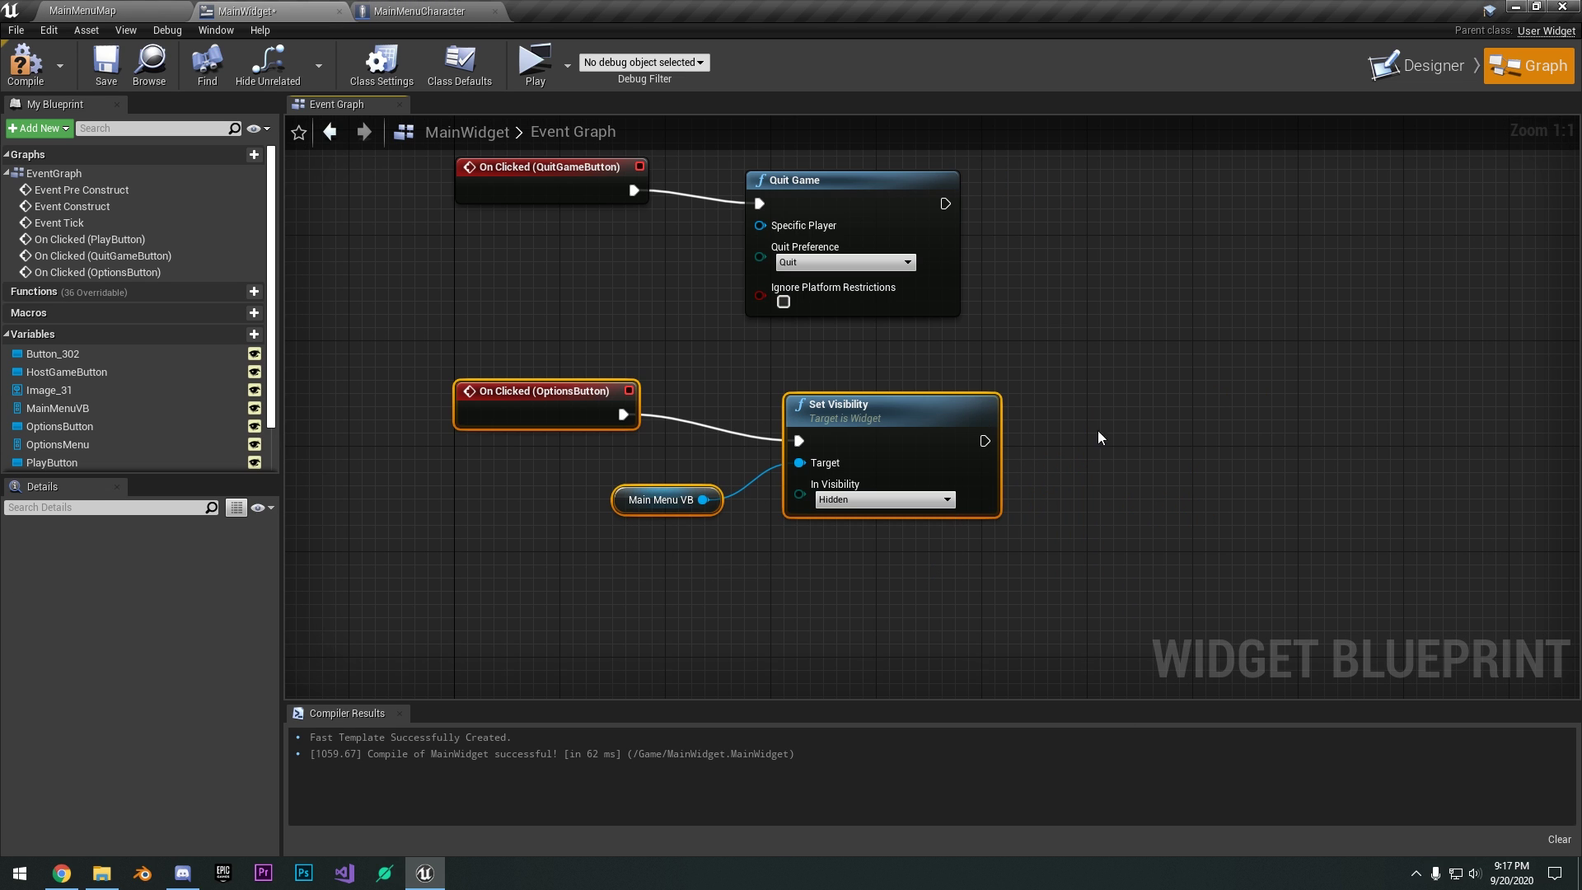
Duplicate the Main Menu VB reference and its Set Visibility node, placing the copies after the originals.
left_click(1098, 437)
left_click_drag(693, 551, 953, 498)
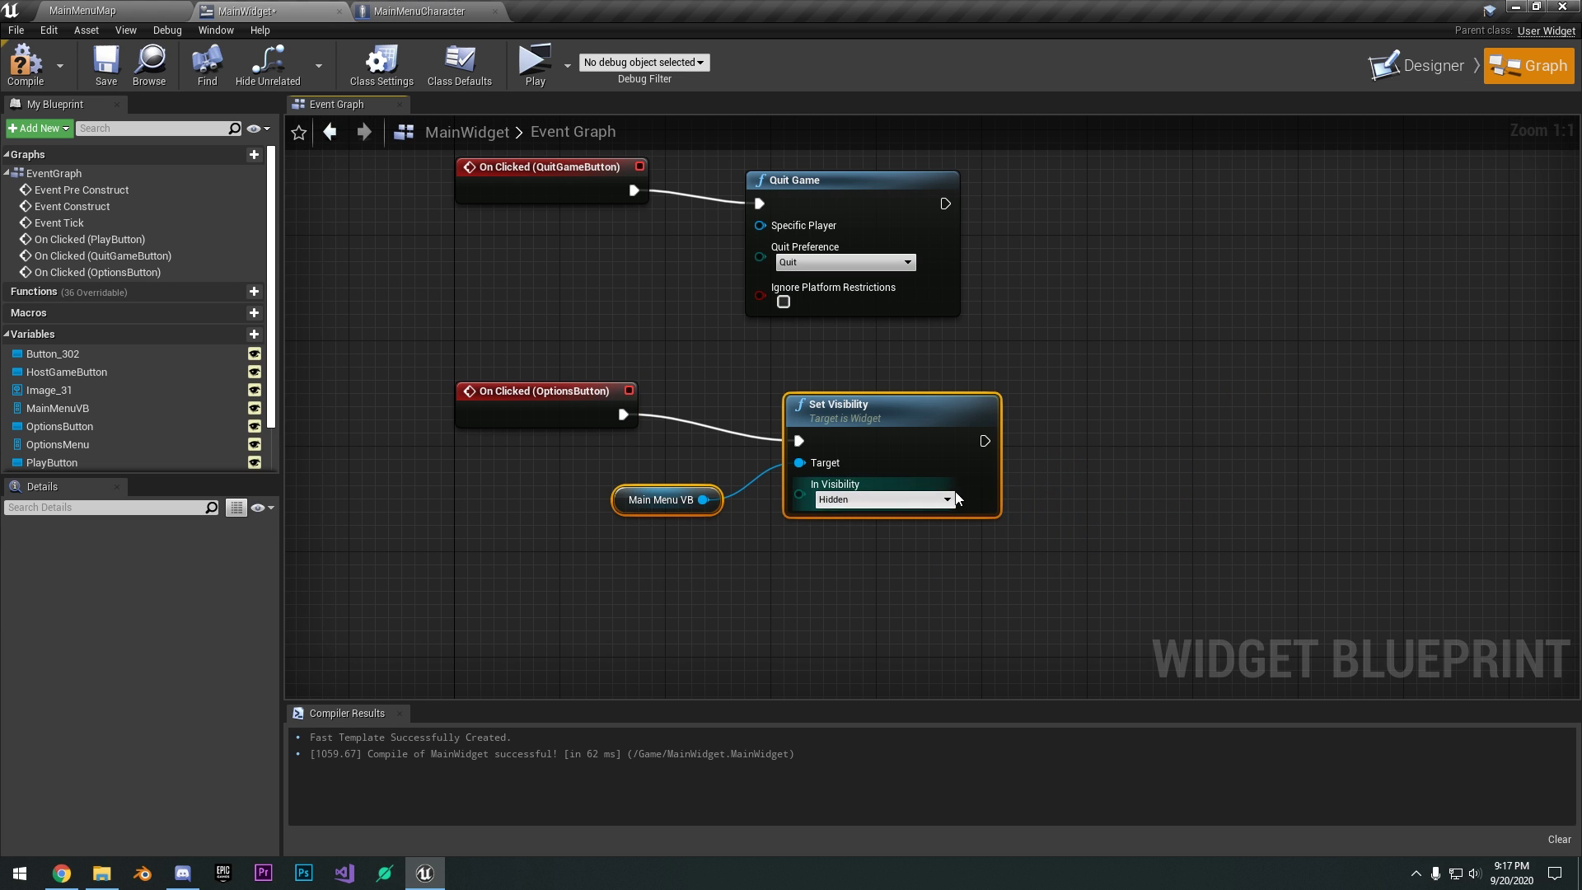
key("ctrl+c")
left_click(1187, 427)
key("ctrl+v")
left_click_drag(1384, 392, 1318, 445)
left_click(1298, 423)
right_click_drag(1298, 424, 1185, 389)
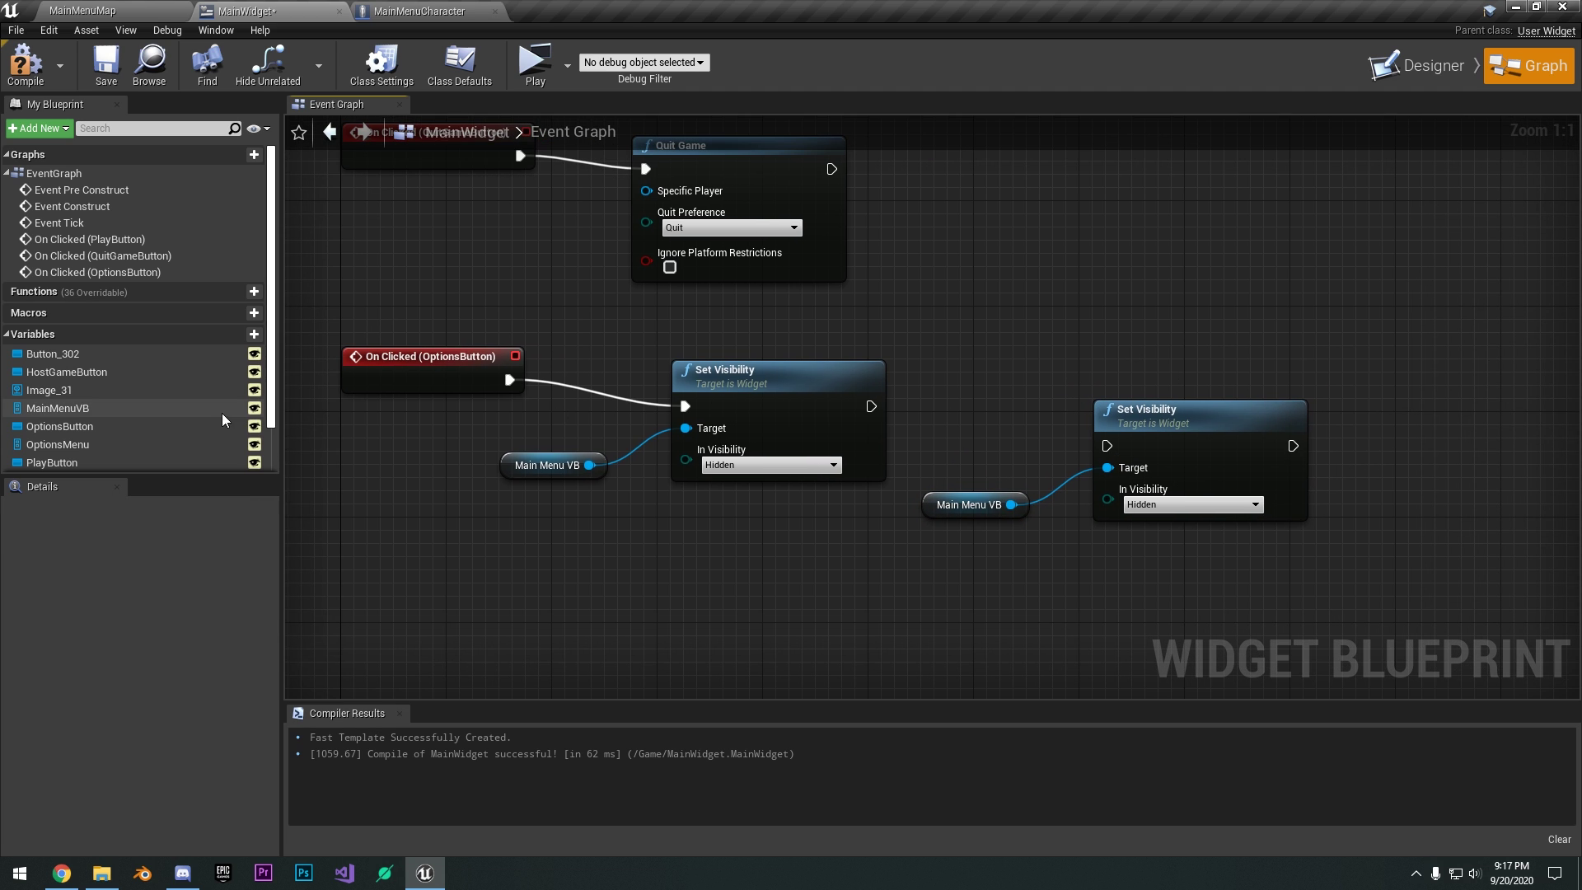
Replace the copied Main Menu VB reference with an OptionsMenu reference as the second Set Visibility node's target.
left_click(965, 504)
key("Delete")
scroll(84, 408, "down", 2)
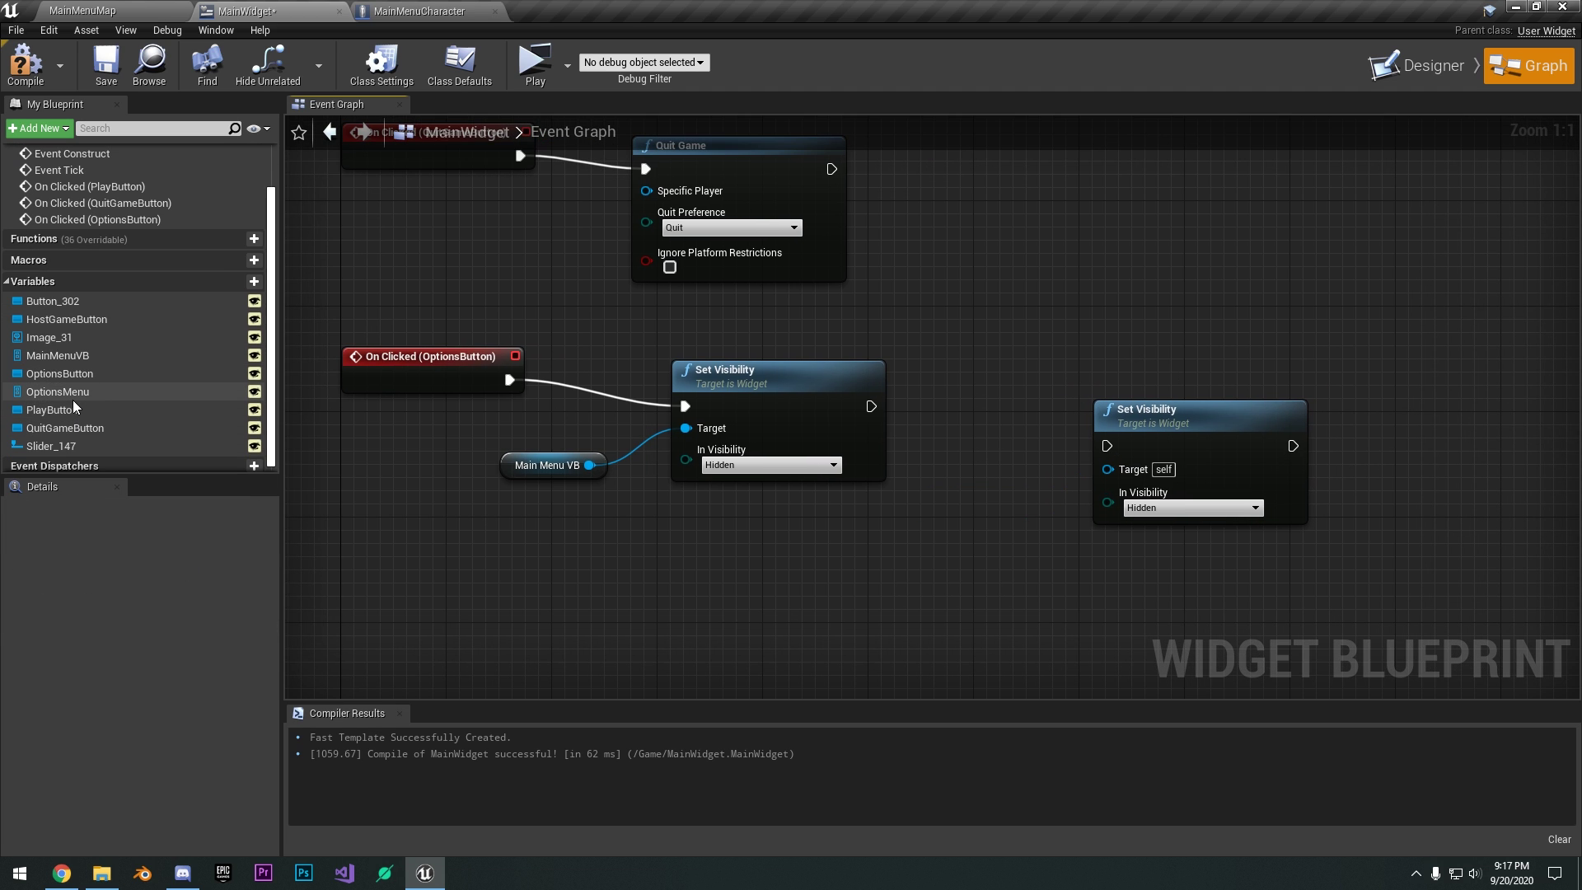
left_click_drag(72, 394, 1134, 418)
left_click(919, 555)
Set the OptionsMenu visibility to Visible and chain its Set Visibility node after the one hiding the main menu.
left_click(1192, 505)
left_click(1138, 518)
left_click_drag(871, 406, 1055, 420)
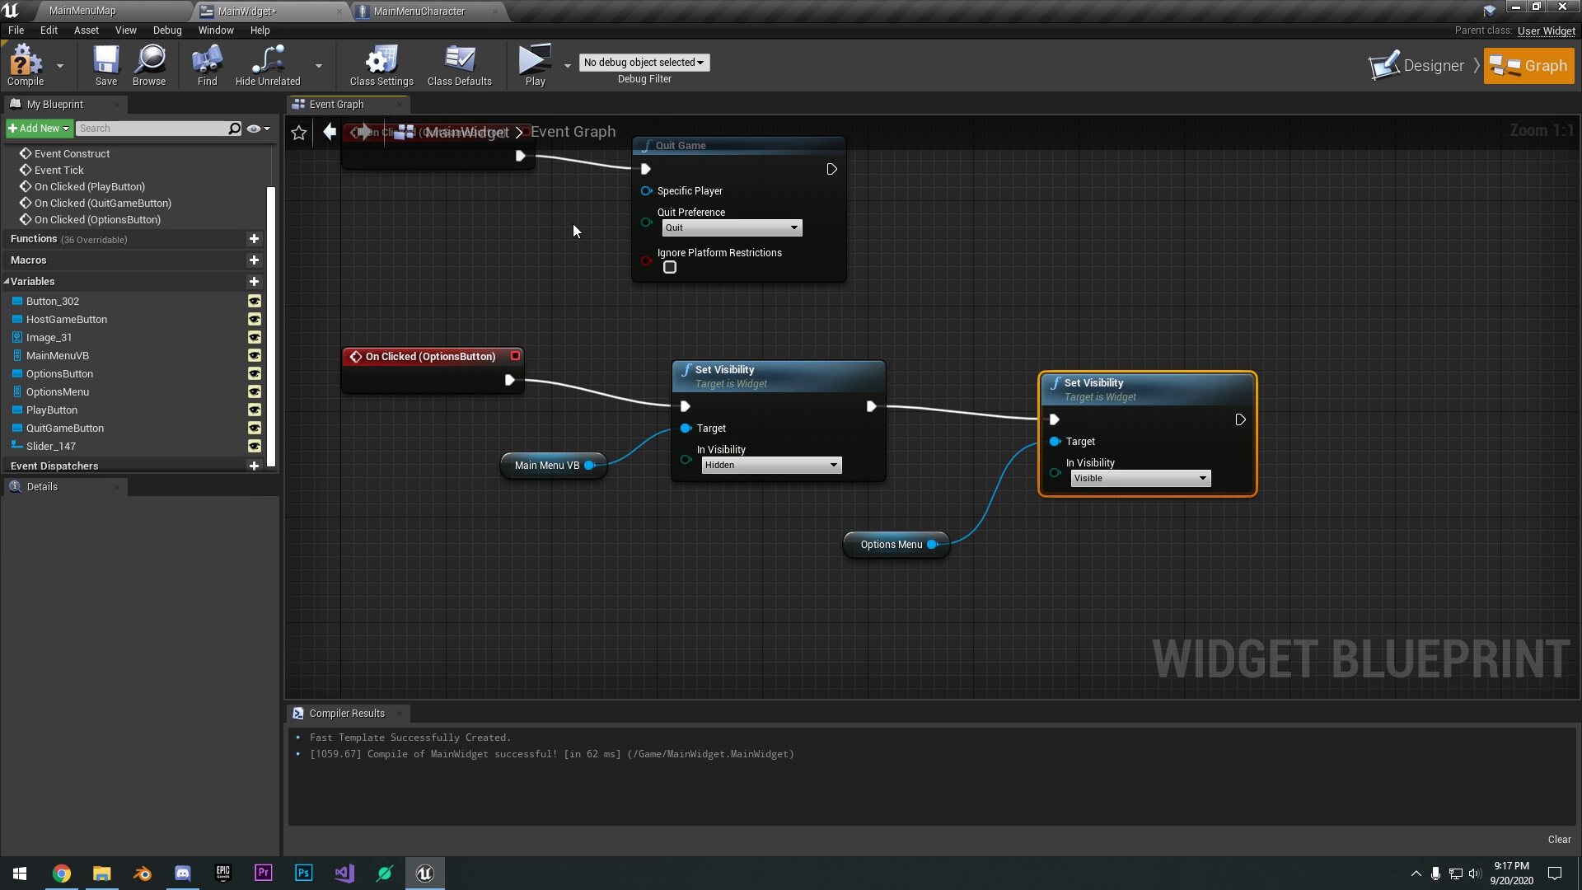
Switch to the widget's designer view and add a Button inside OptionsMenu, below the scroll box.
left_click(1417, 65)
scroll(499, 275, "up", 2)
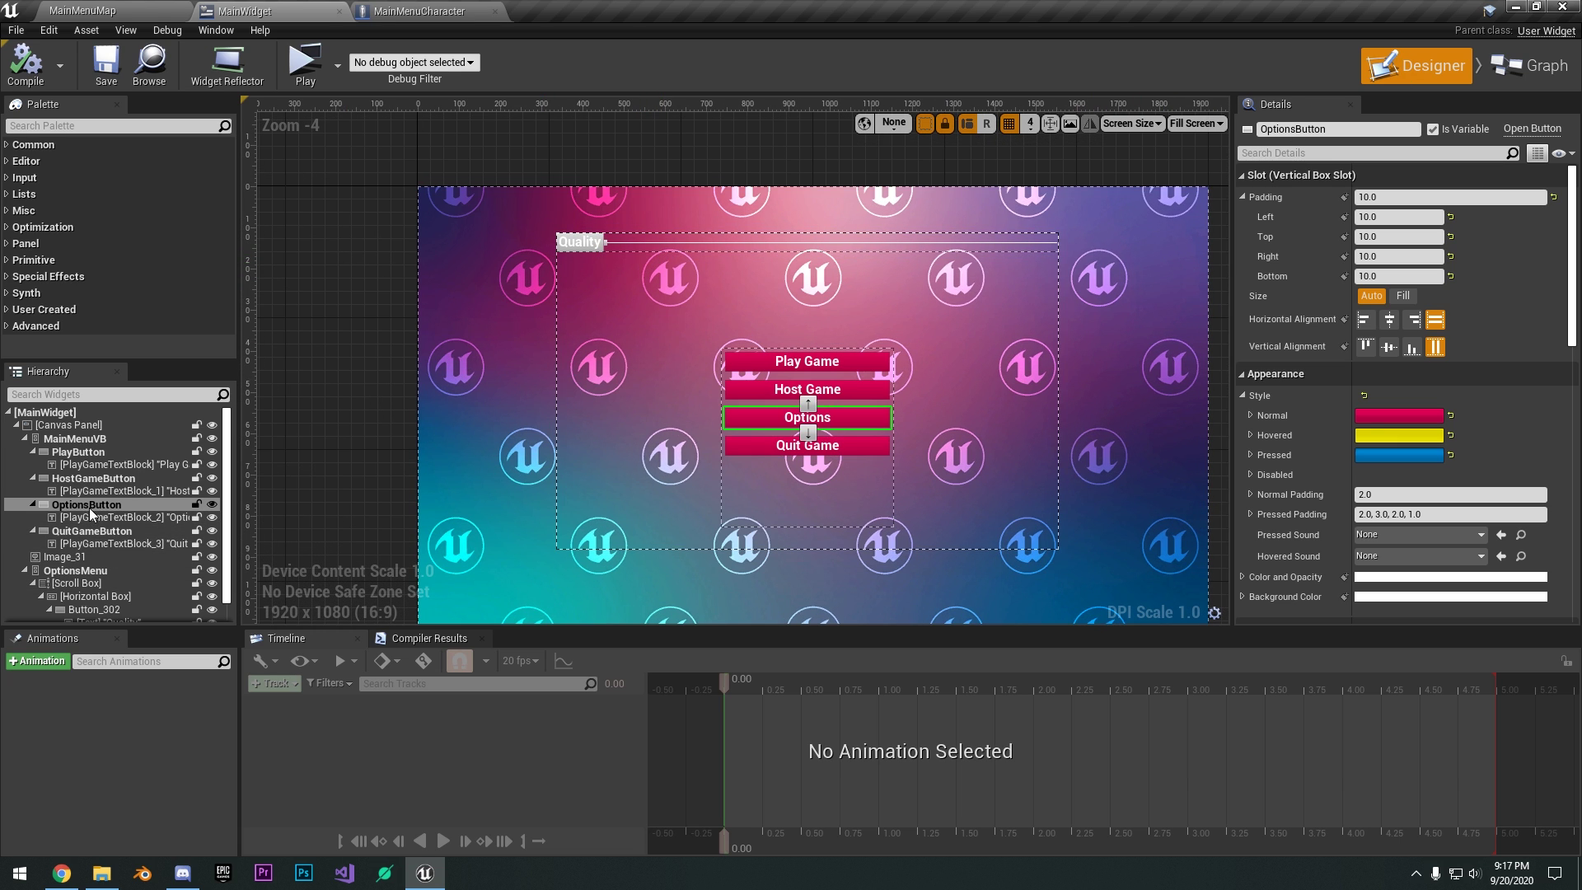
scroll(89, 508, "down", 1)
left_click(70, 551)
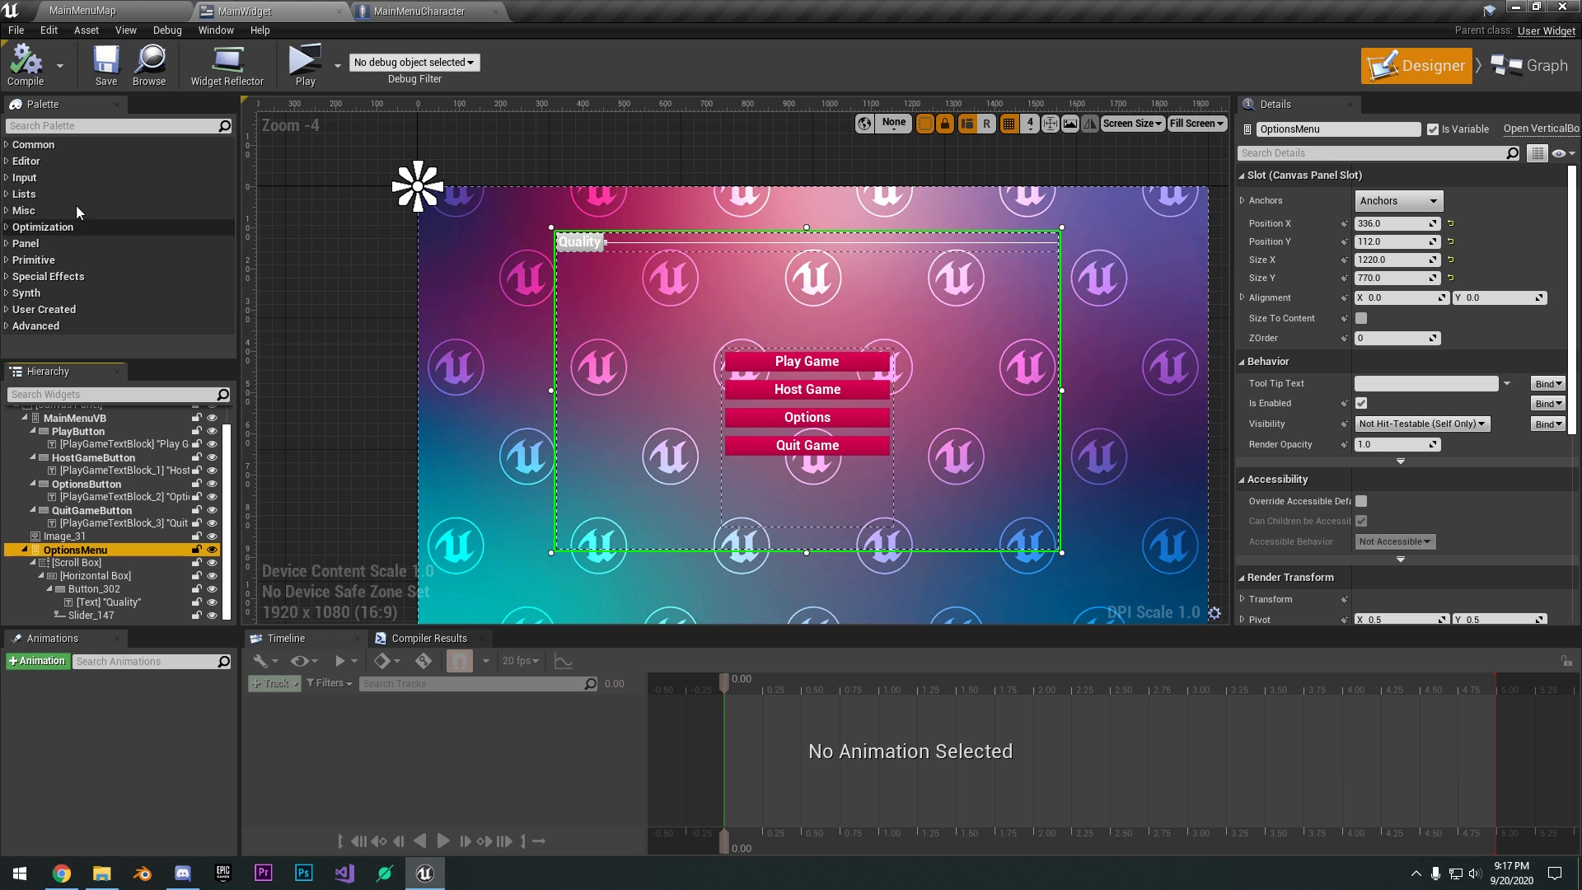
type("but")
left_click_drag(58, 161, 79, 559)
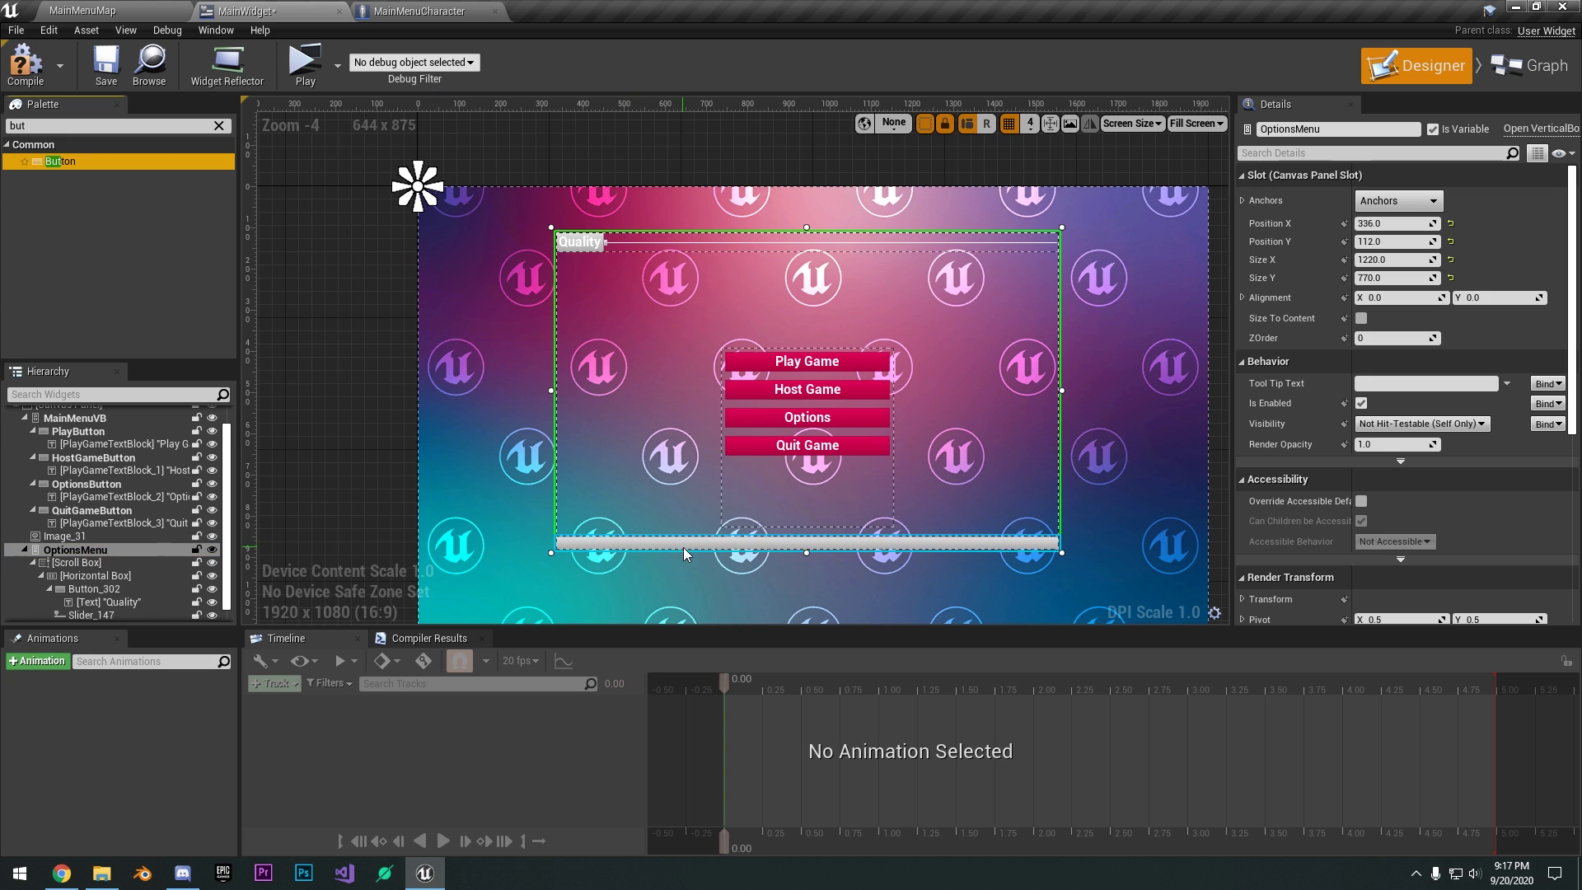
Place a Text widget inside the new OptionsMenu button and set its text to Back.
type("te")
left_click_drag(8, 134, 627, 542)
left_click(1401, 297)
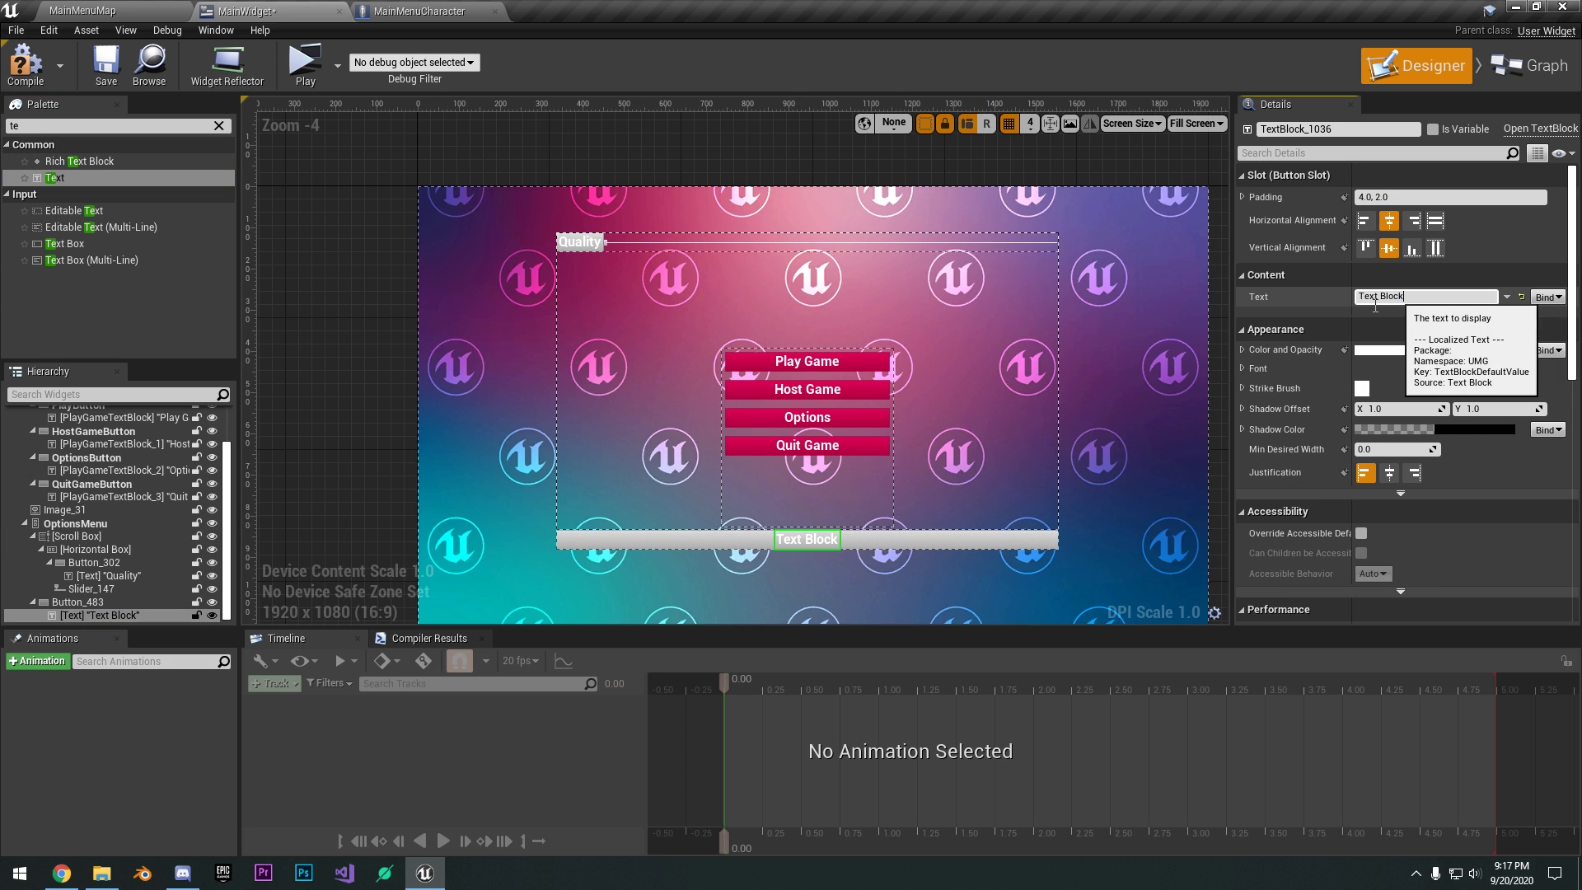
type("Back")
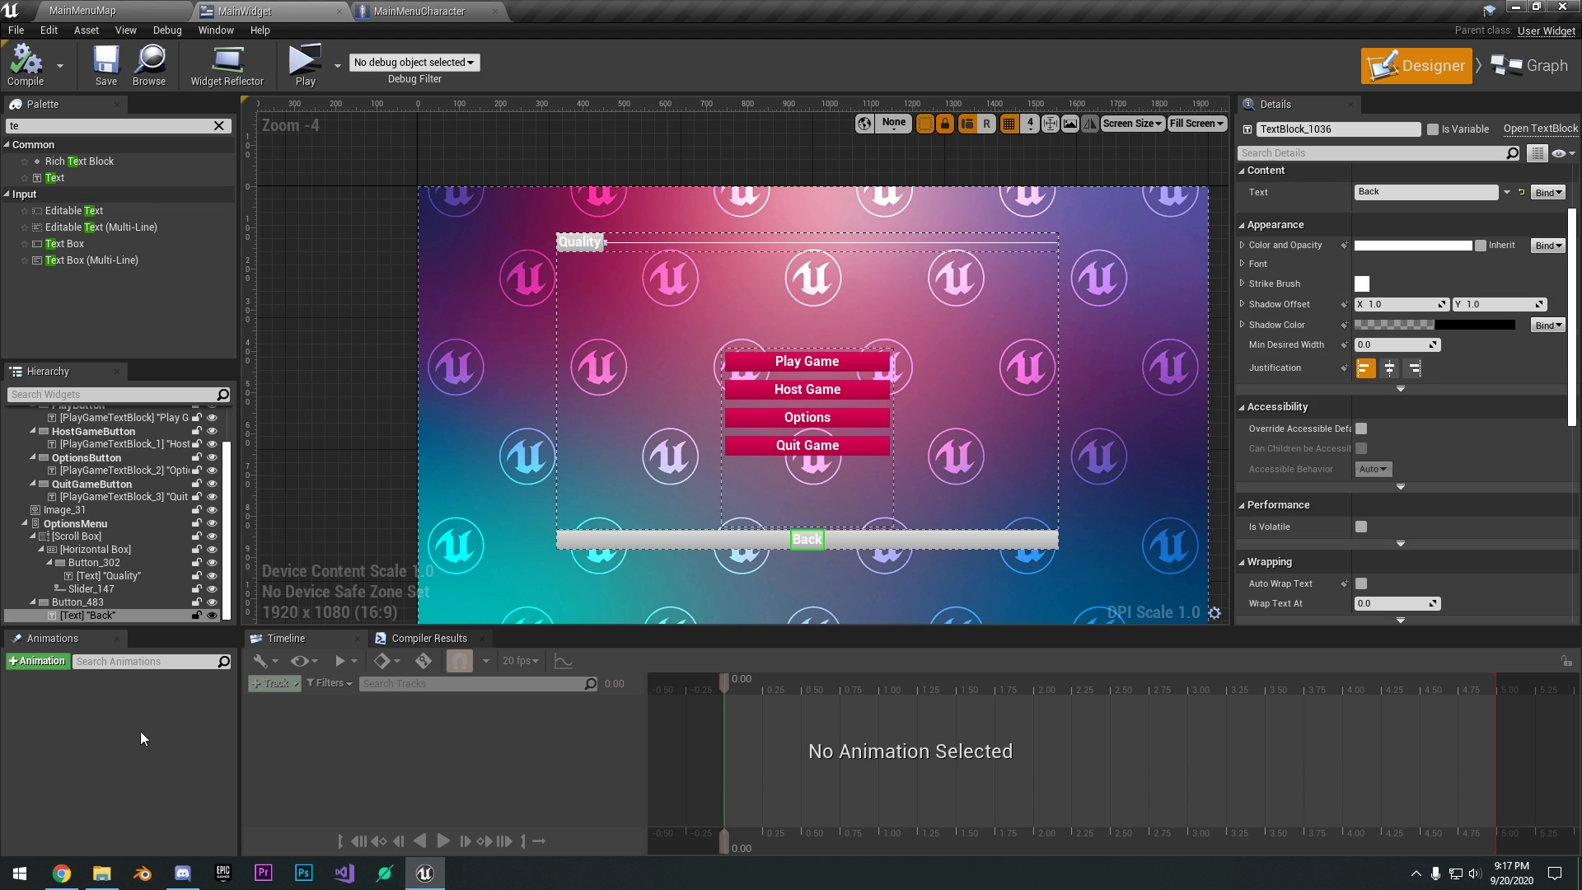
Create an On Clicked event for the Back button.
left_click(78, 602)
scroll(1406, 528, "down", 5)
scroll(1414, 540, "down", 5)
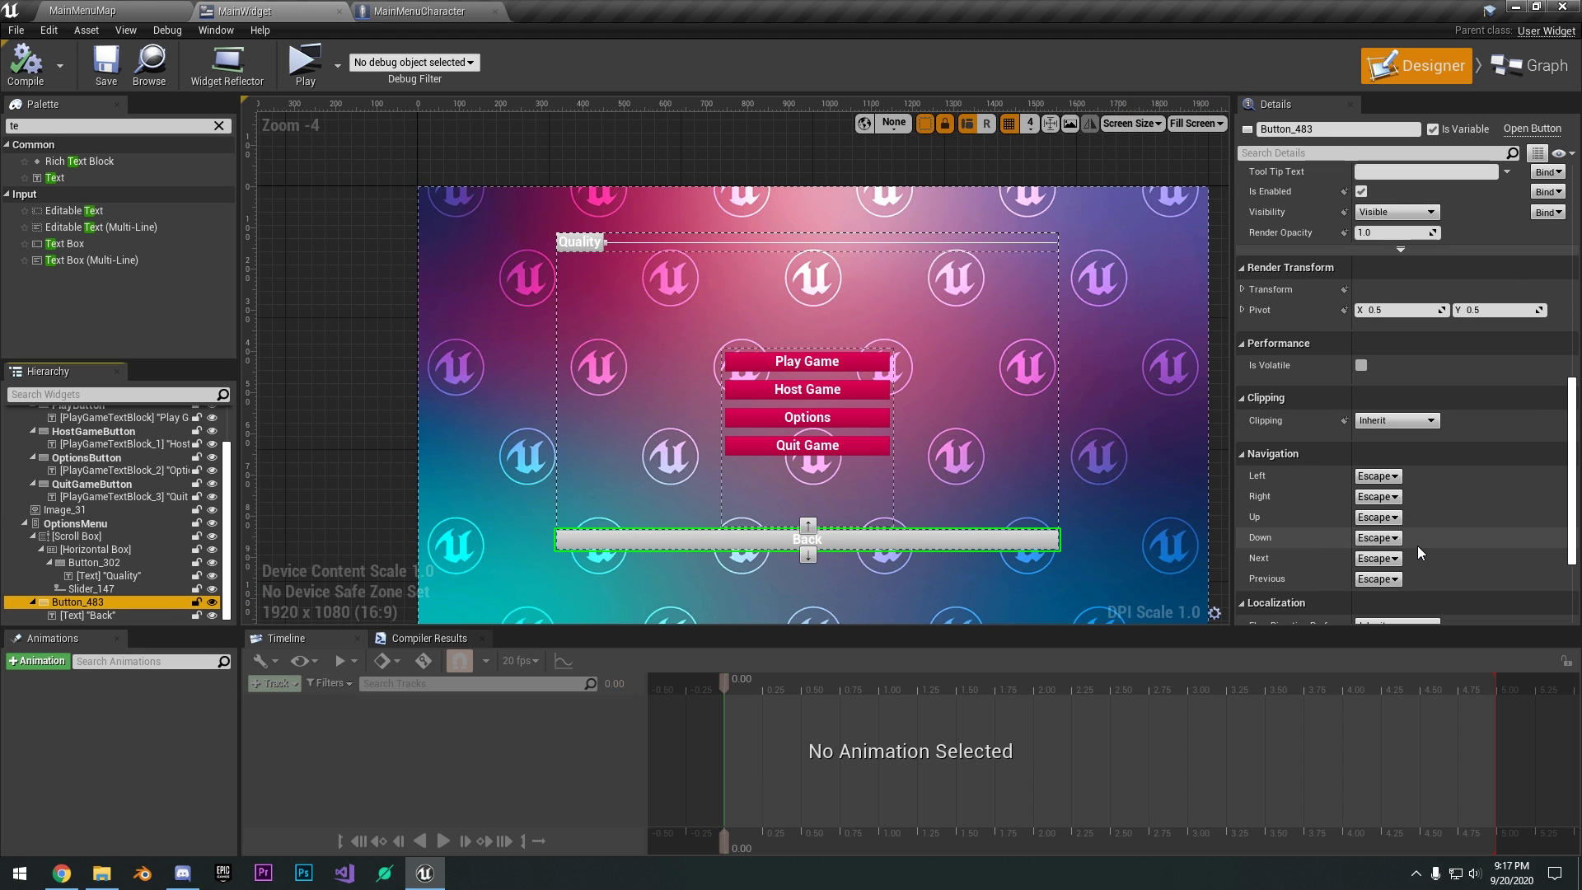
left_click(1413, 524)
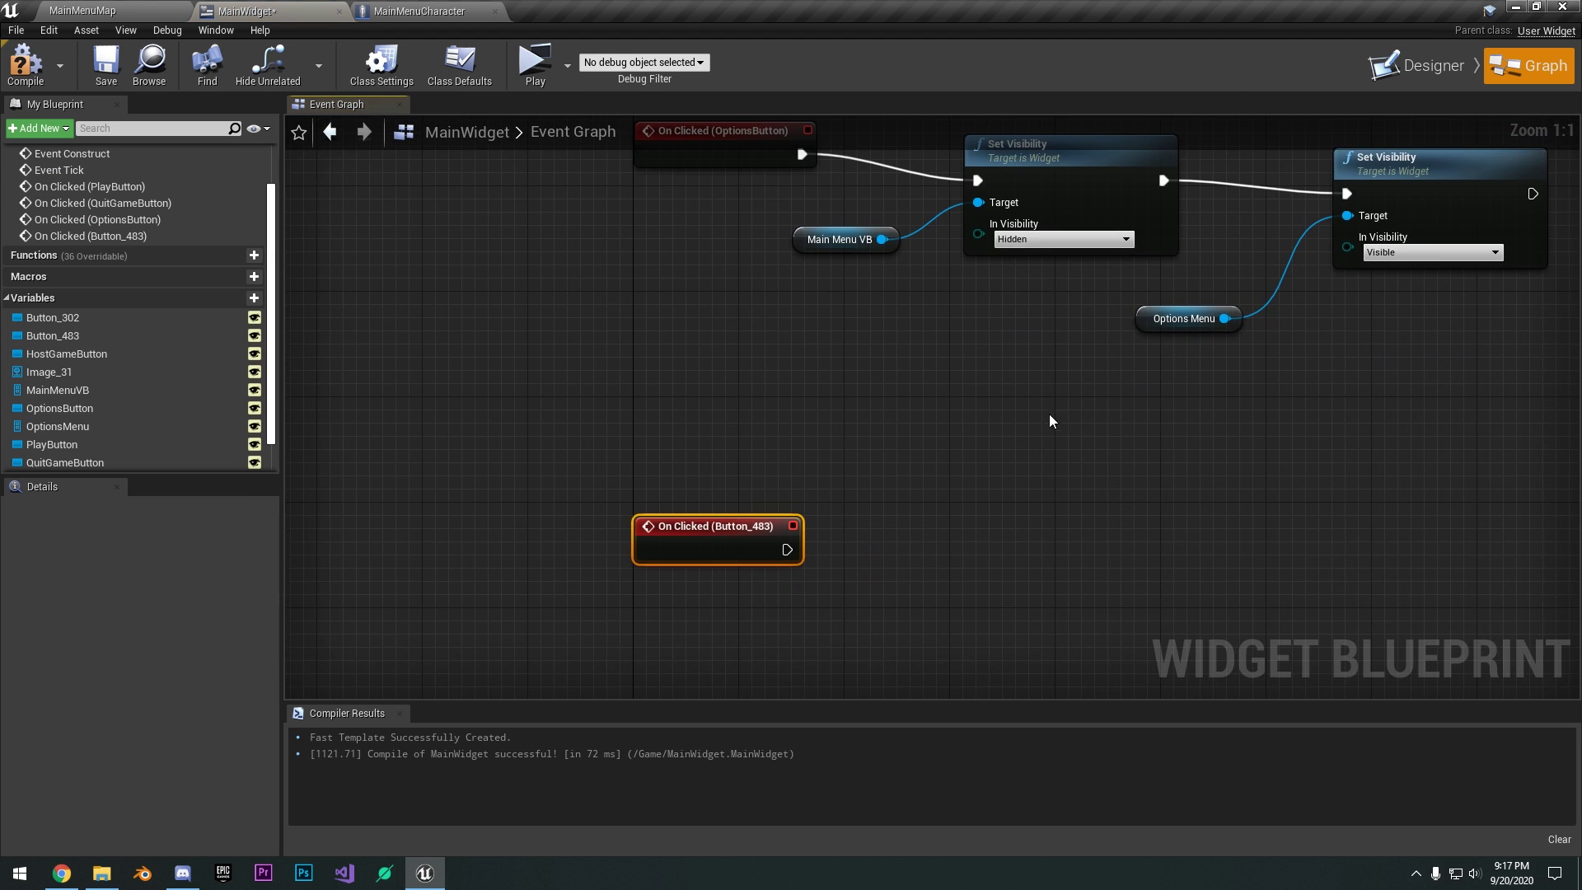
Copy both Set Visibility nodes with their menu references, paste them beside the Back button's On Clicked event, and connect them to it.
left_click_drag(719, 408, 1334, 245)
key("ctrl+c")
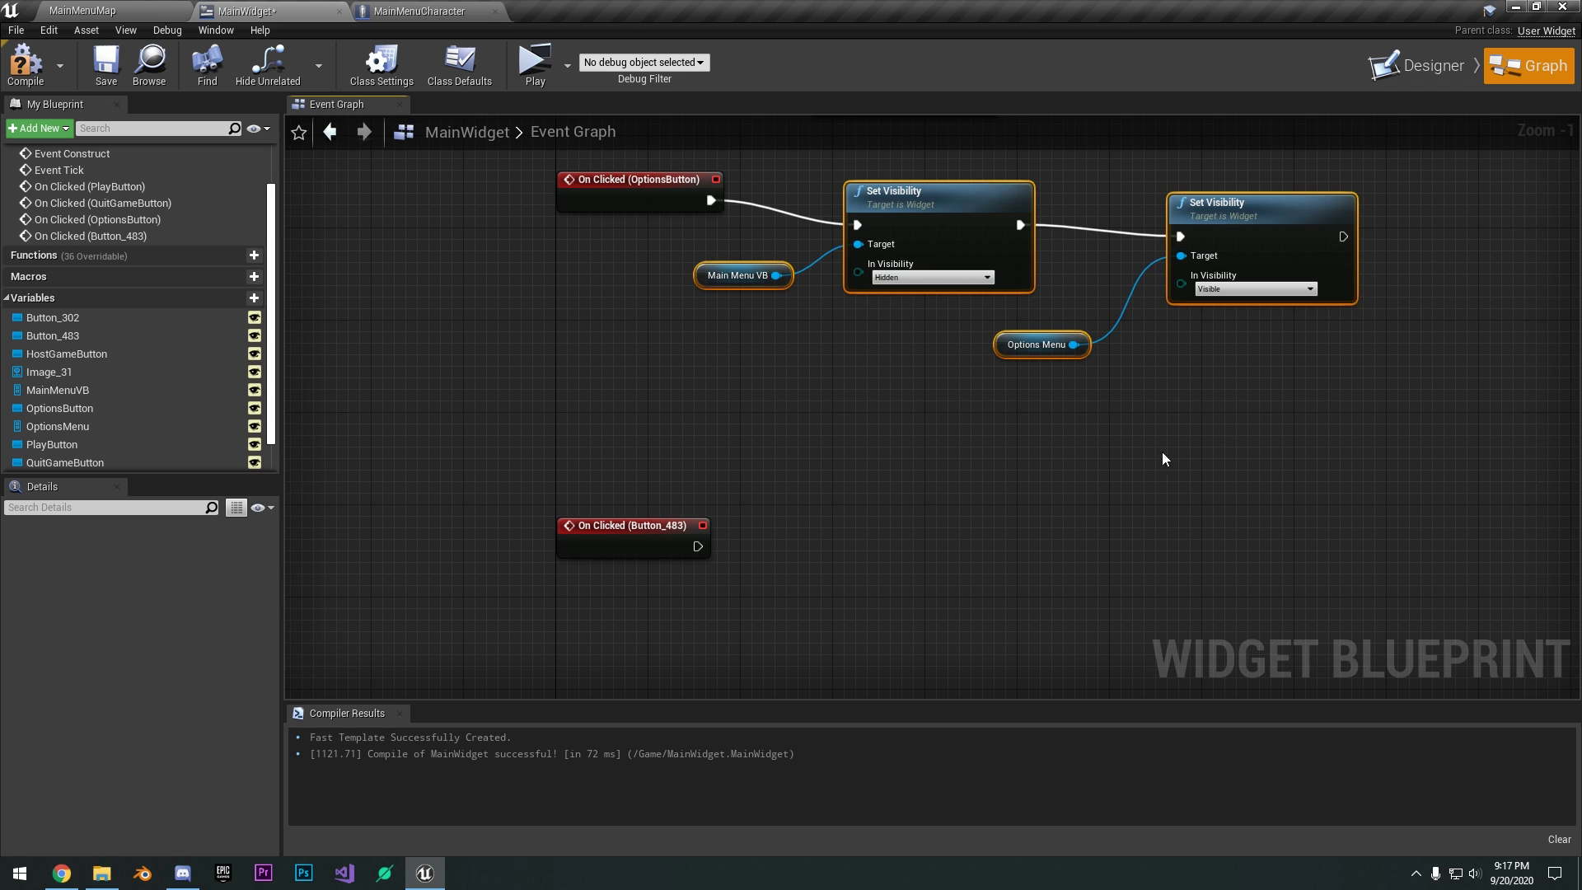
right_click_drag(1162, 458, 1173, 413)
left_click(923, 543)
key("ctrl+v")
left_click_drag(972, 487, 985, 508)
left_click(1032, 462)
left_click_drag(710, 503, 847, 528)
scroll(898, 592, "up", 1)
In the pasted nodes, set Main Menu VB to Visible and Options Menu to Hidden, and compile and save the widget.
left_click(899, 579)
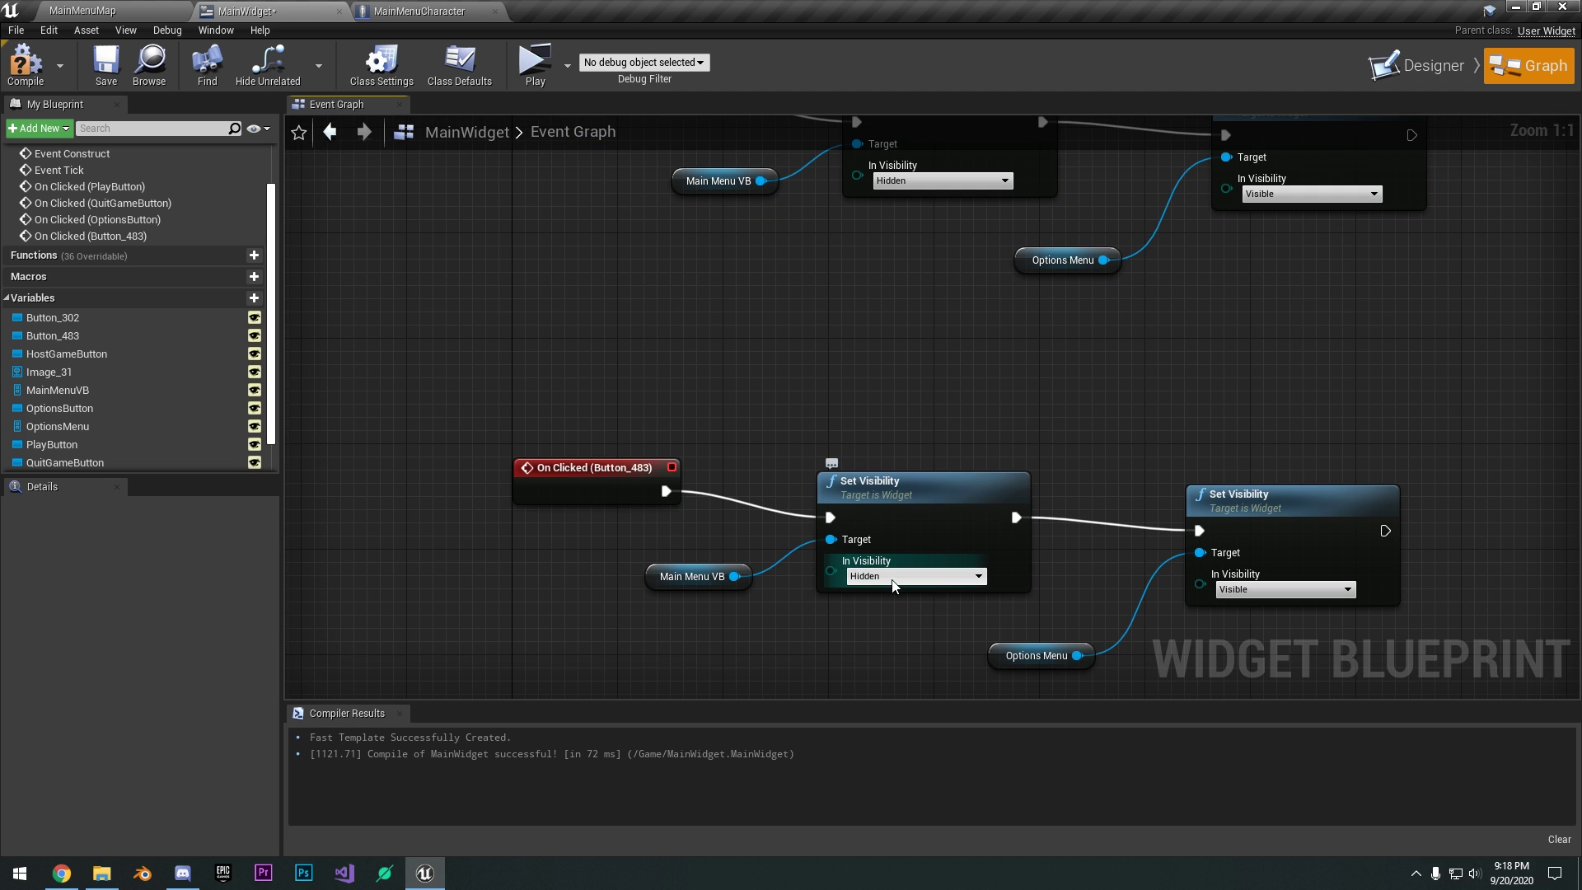
left_click(882, 593)
left_click(1240, 588)
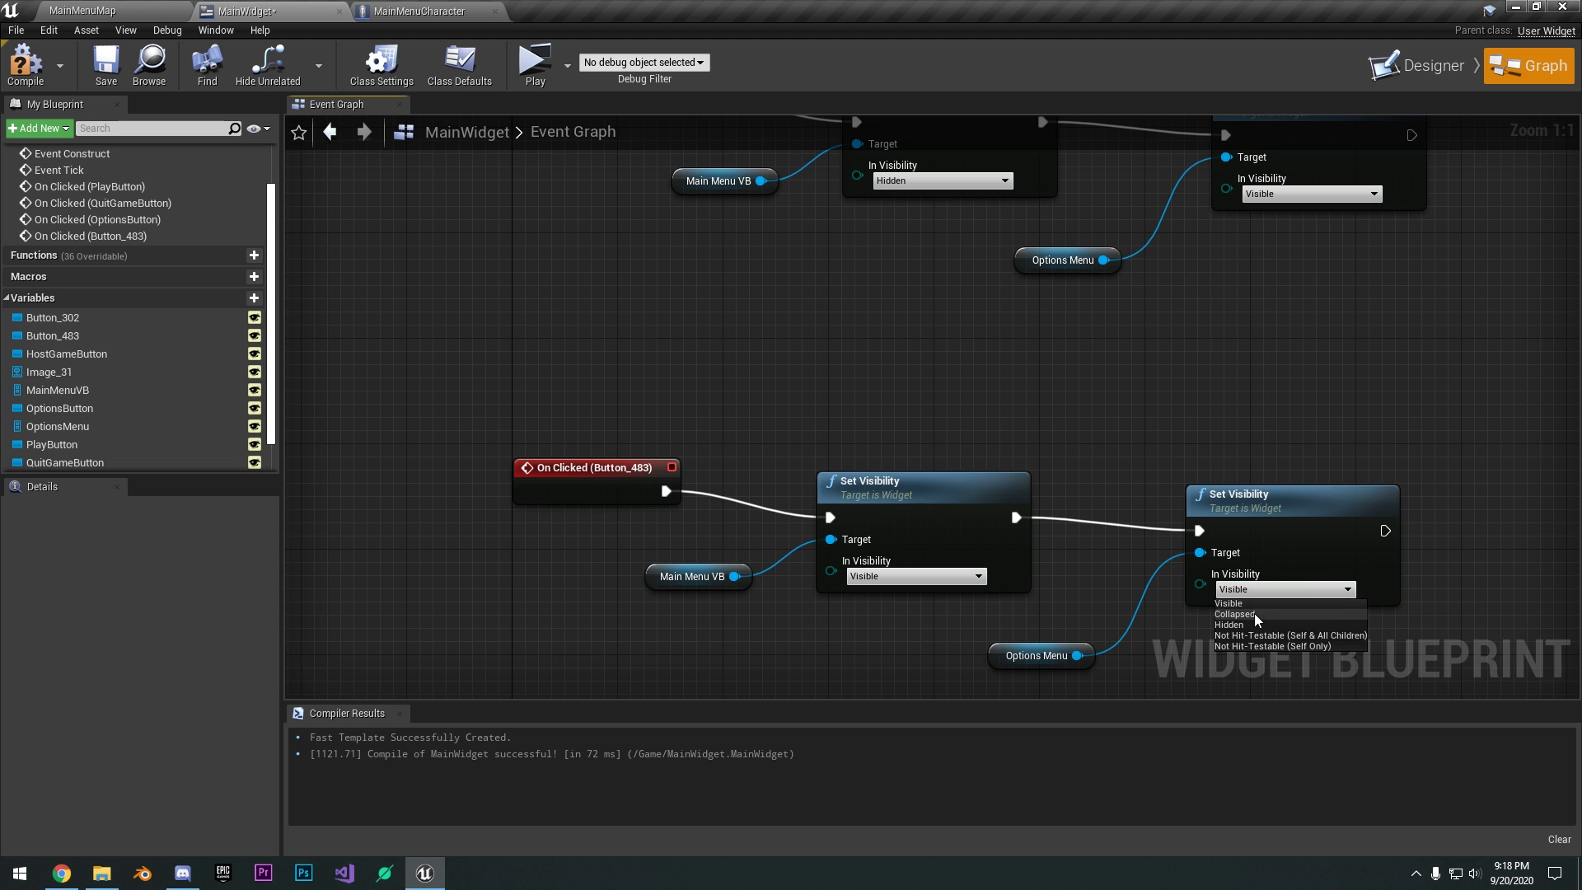
left_click(1256, 631)
right_click_drag(1154, 568, 1091, 605)
scroll(1142, 558, "down", 1)
left_click(26, 65)
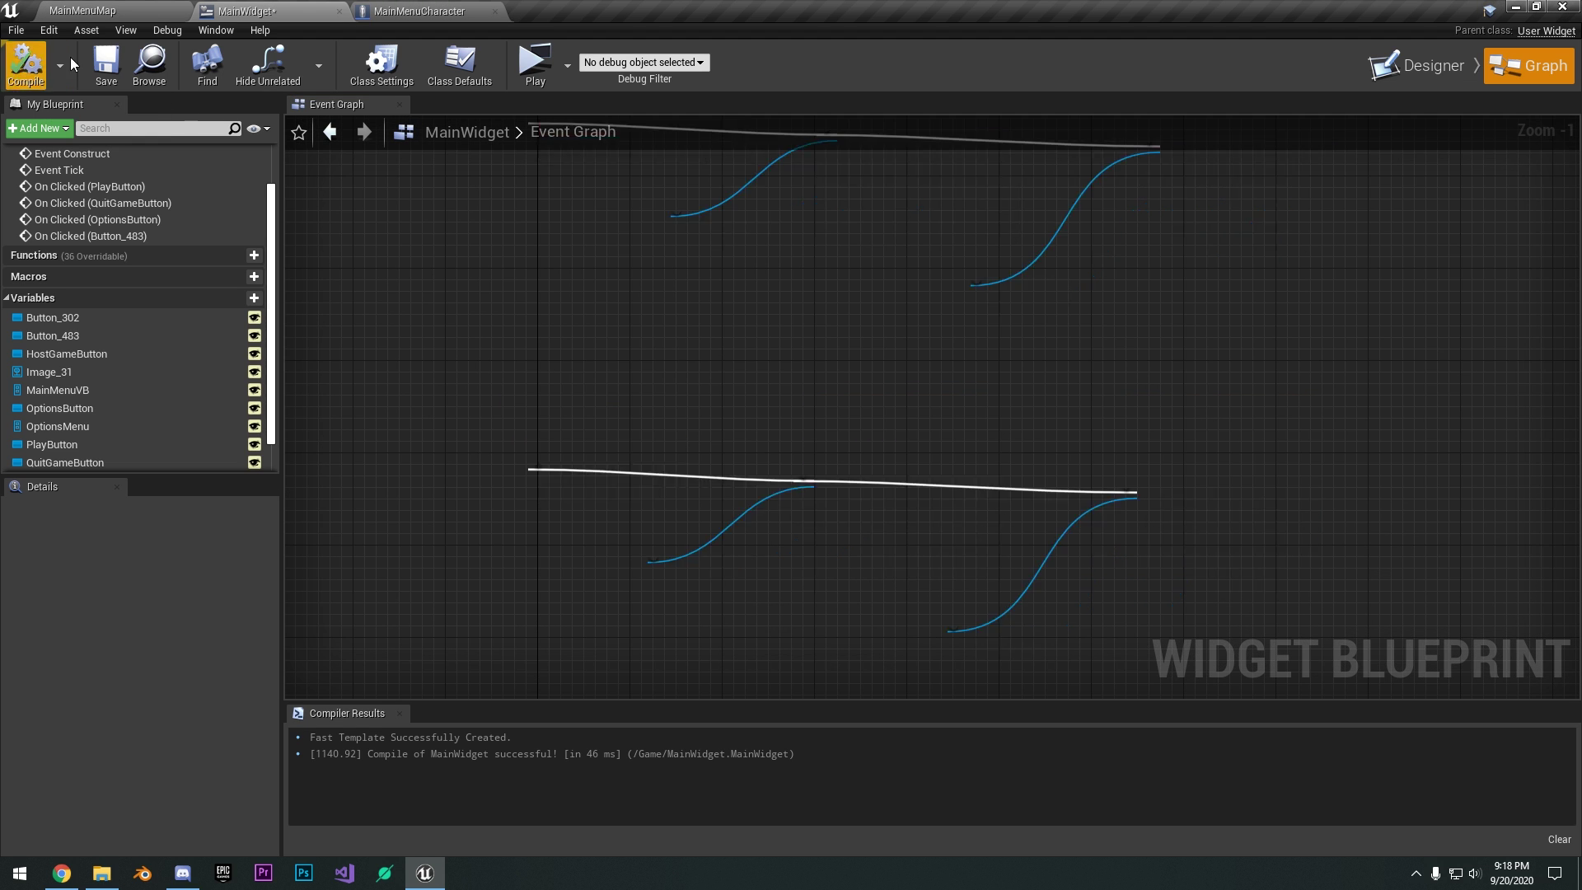
left_click(107, 68)
In the designer, set the OptionsMenu's default visibility to Collapsed, and compile and save the widget.
right_click_drag(541, 274, 604, 344)
left_click(1411, 67)
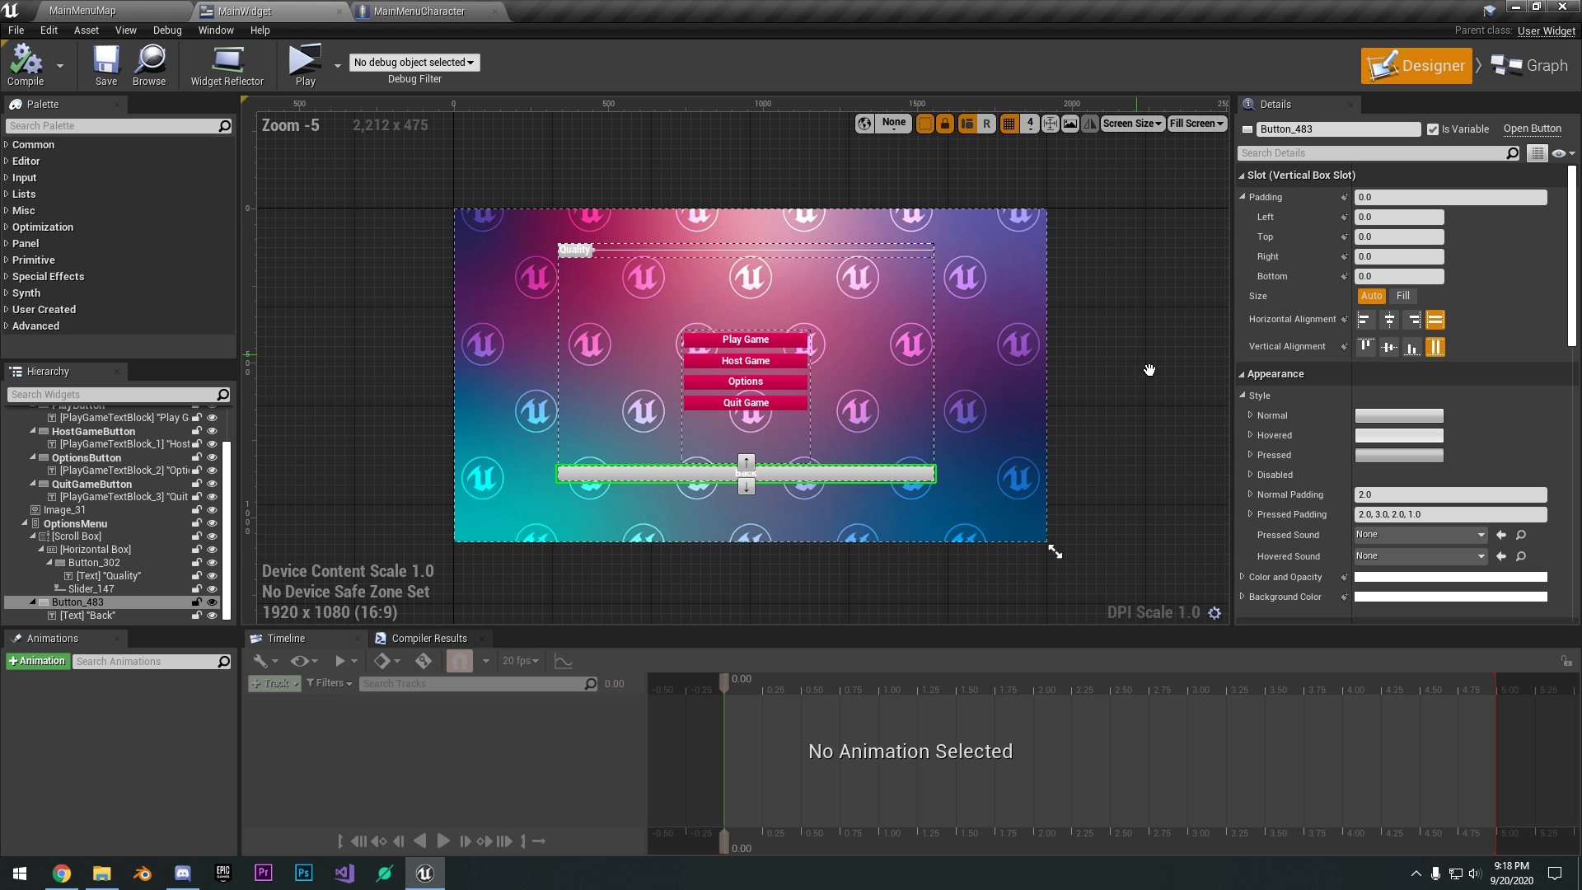
left_click(74, 524)
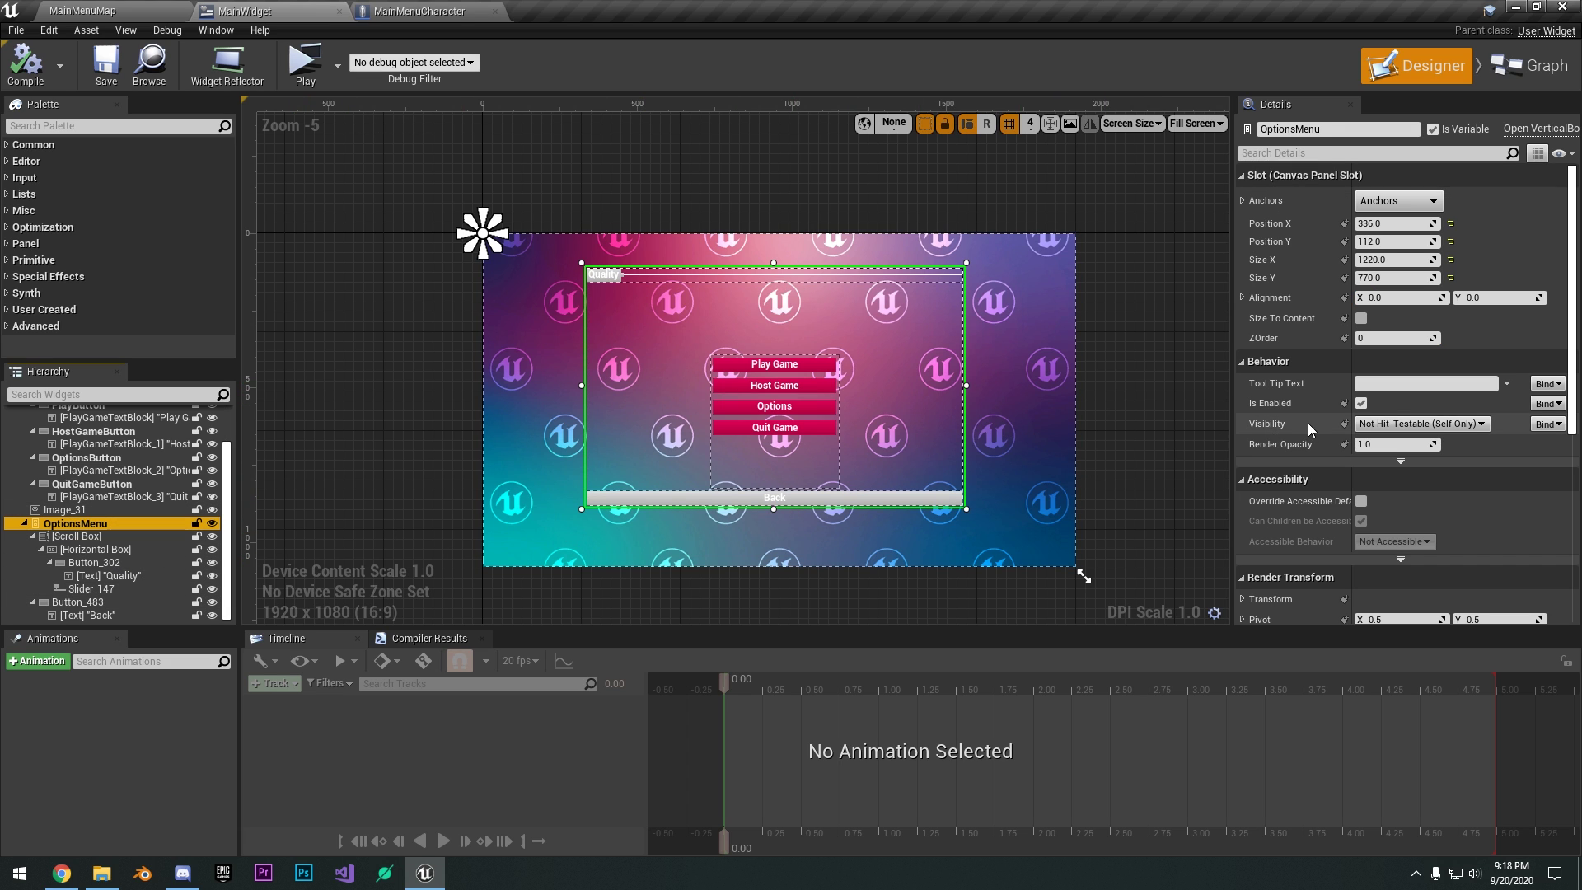
left_click(1402, 424)
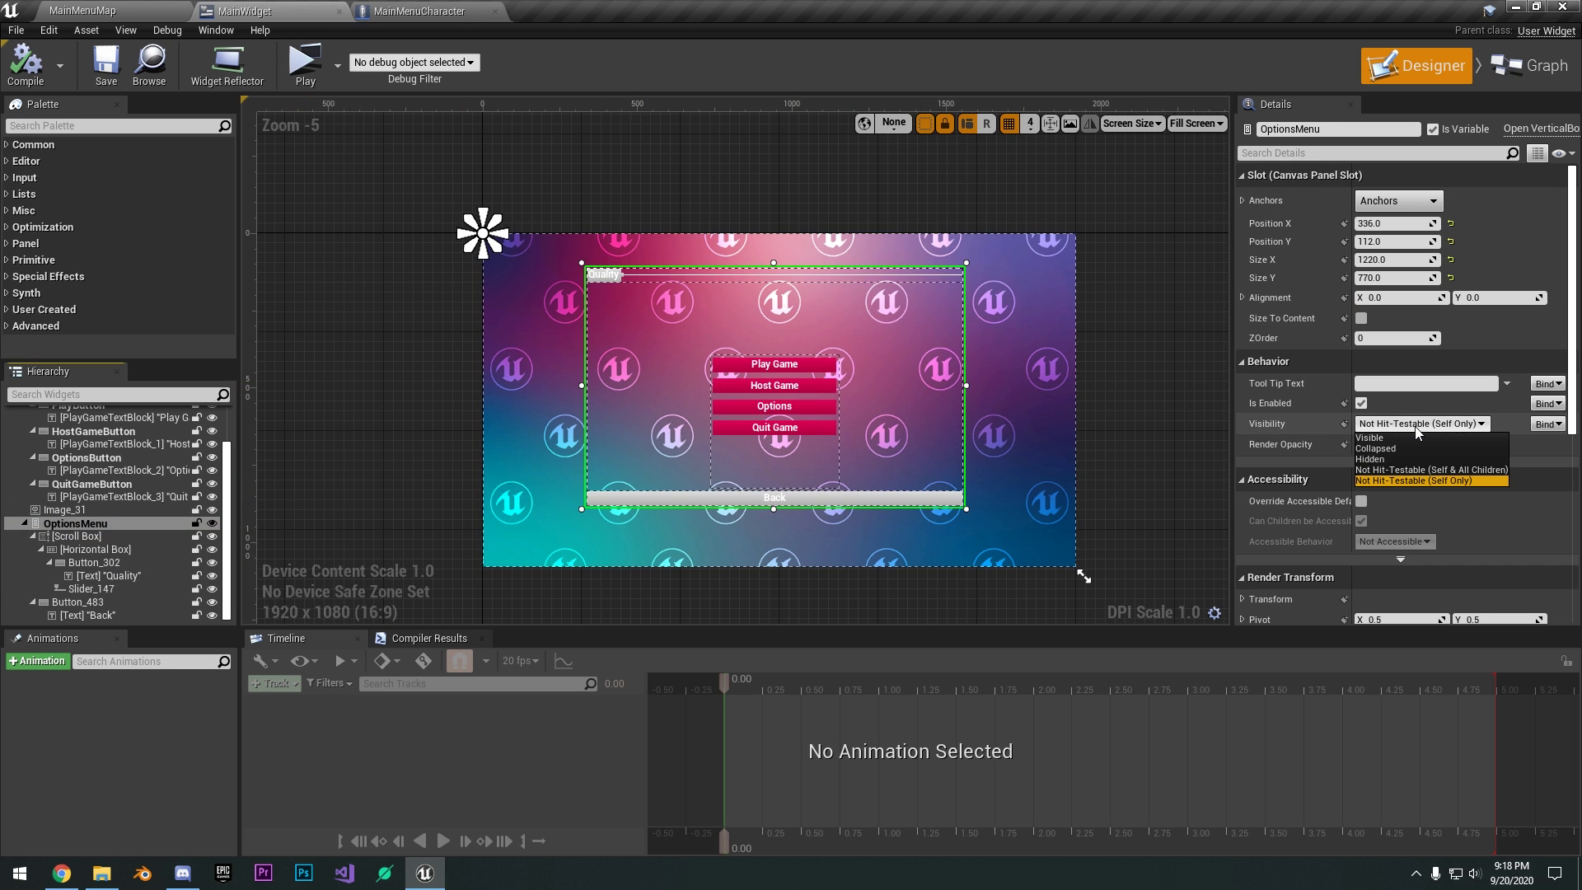
left_click(1378, 449)
left_click(27, 64)
left_click(106, 64)
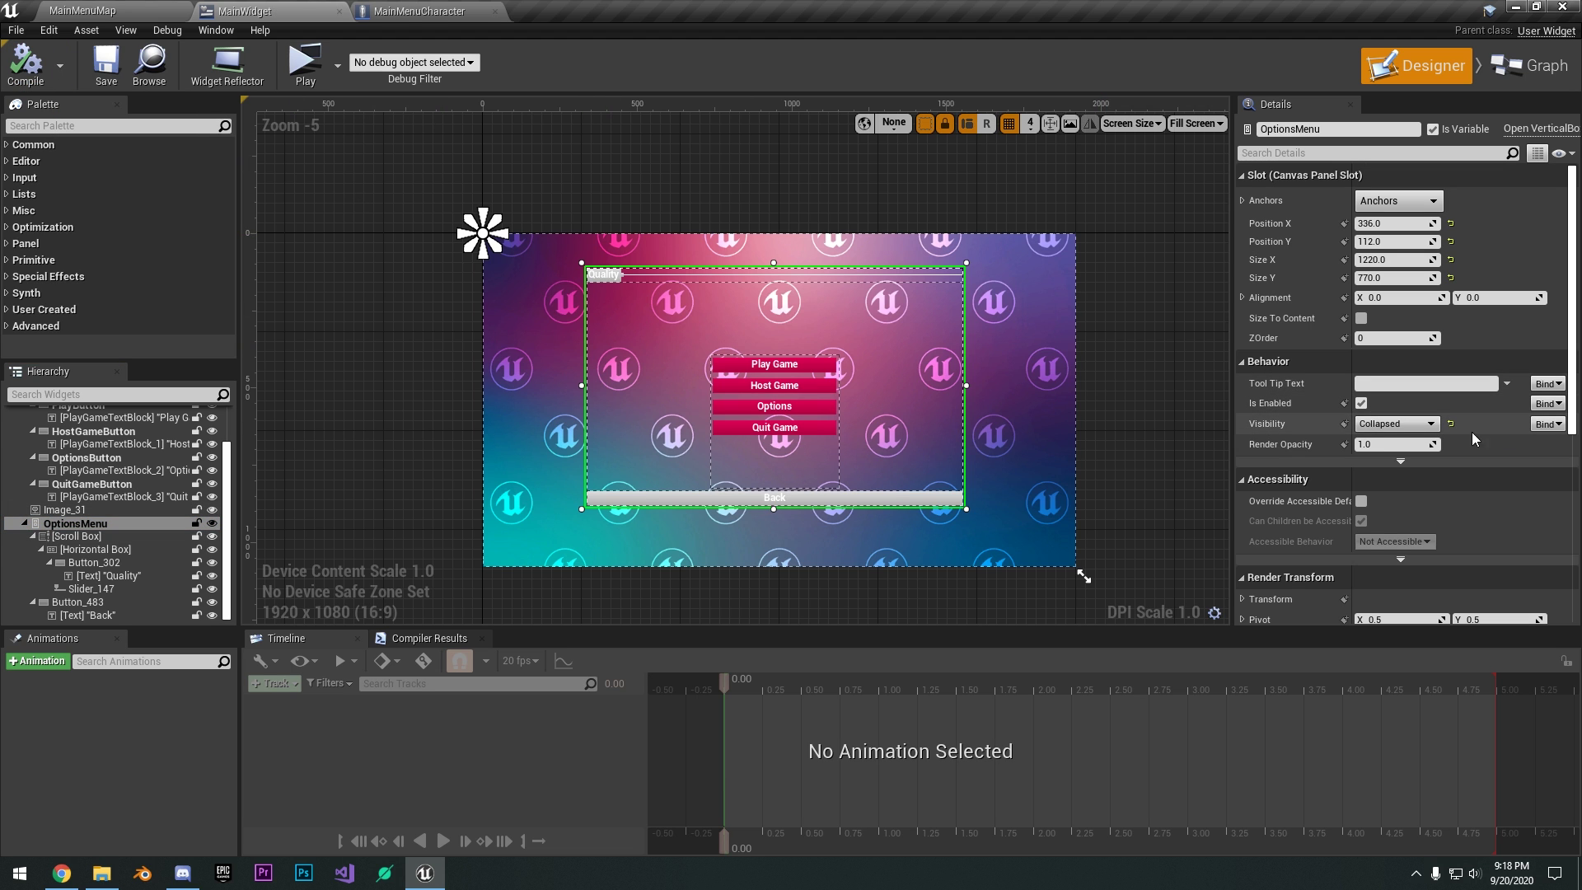
Run MainMenuMap in a preview window and test the Options and Back buttons.
left_click(82, 10)
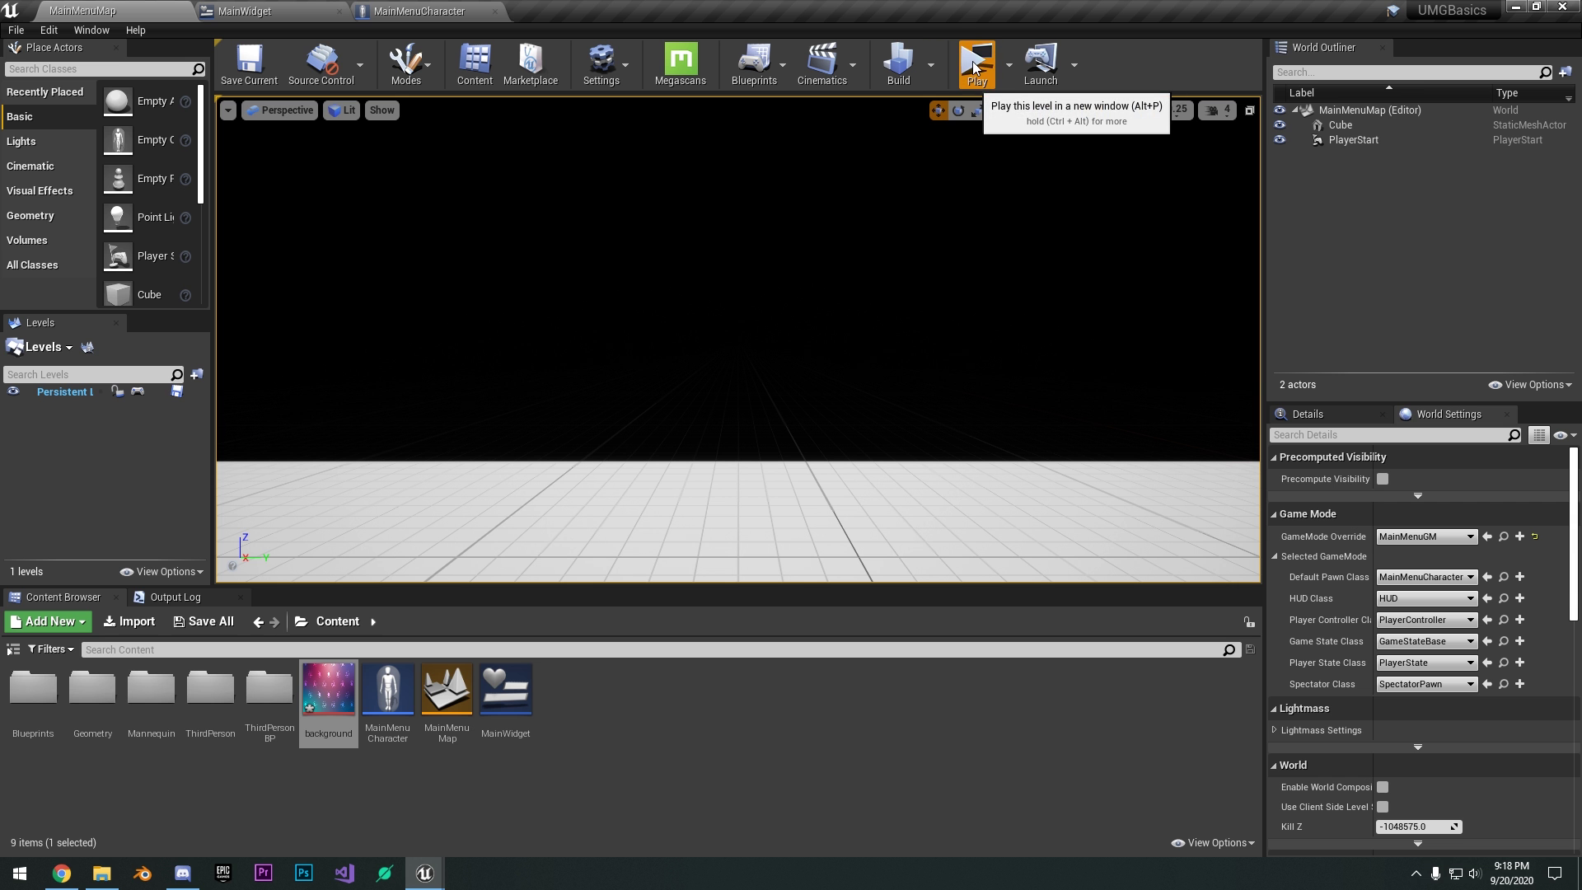
left_click(975, 67)
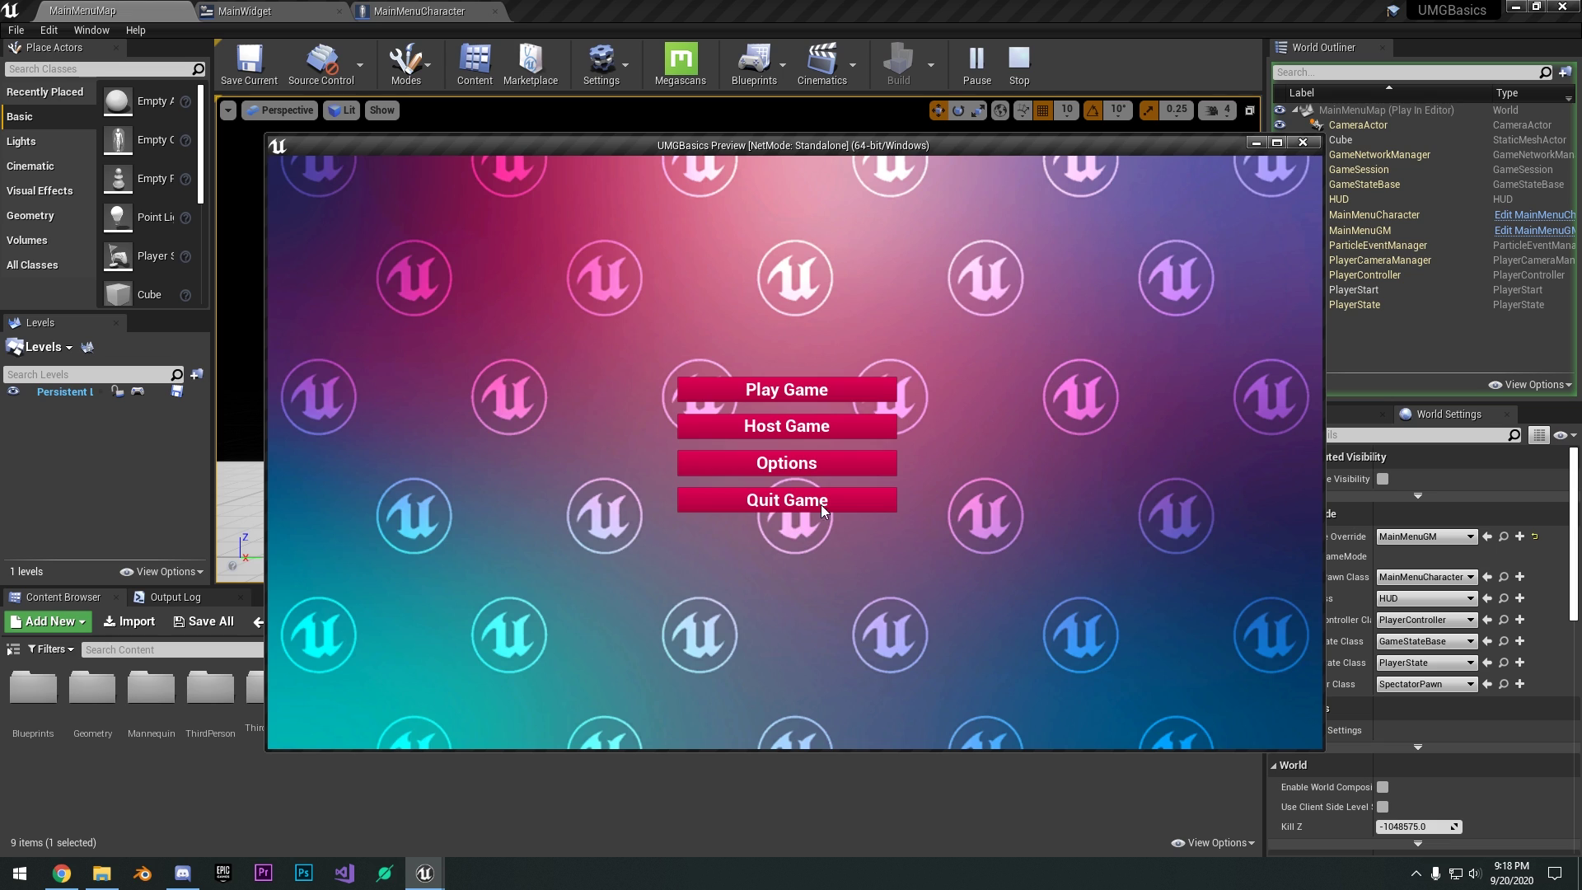
left_click(776, 469)
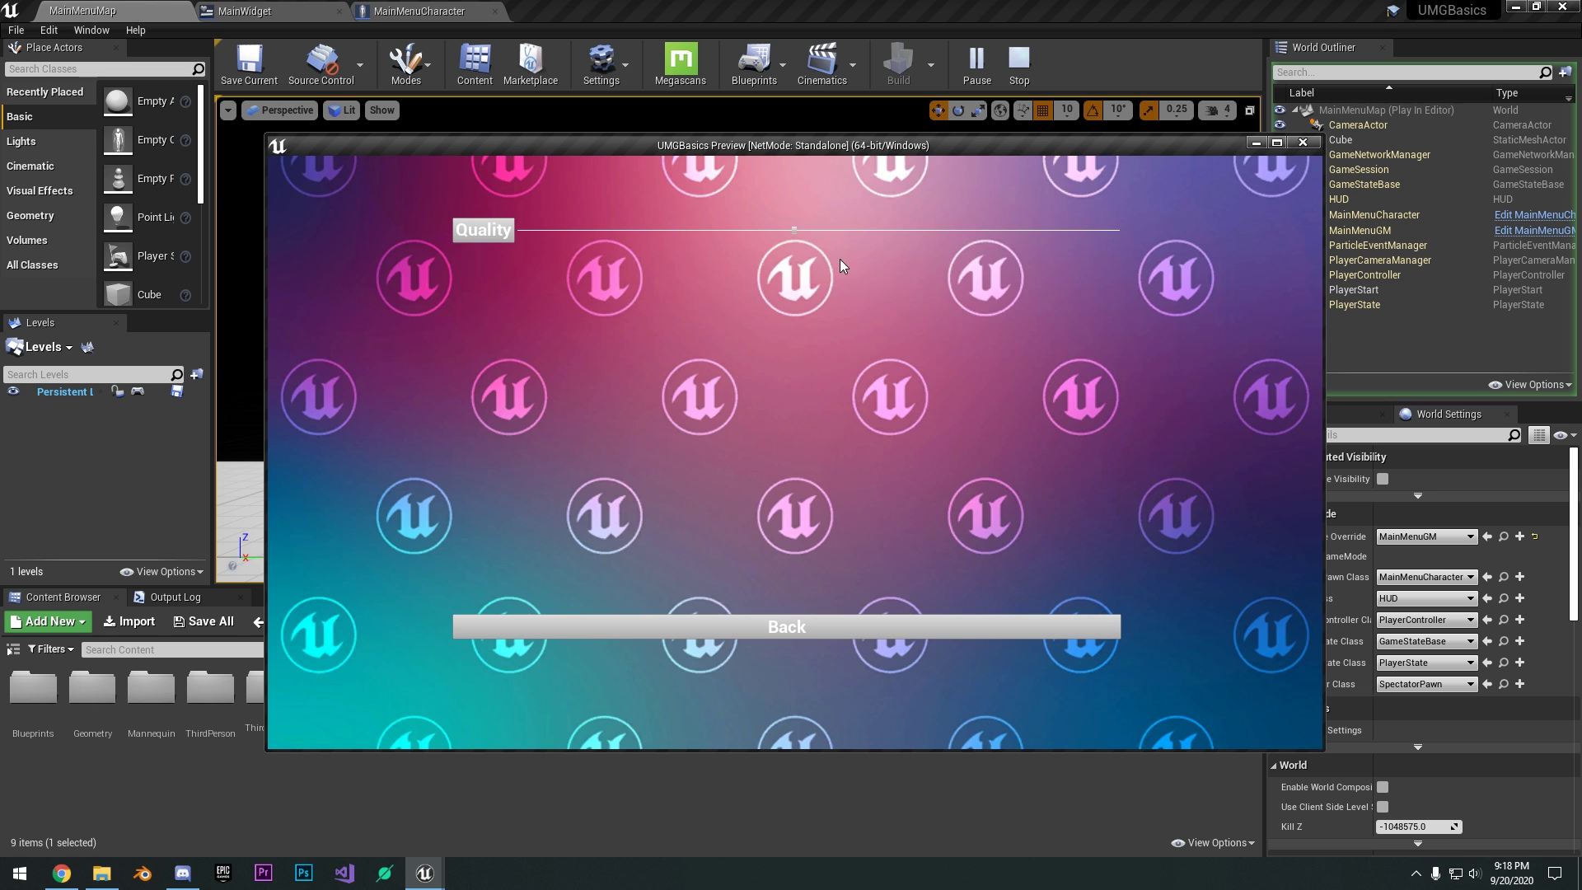
left_click(737, 629)
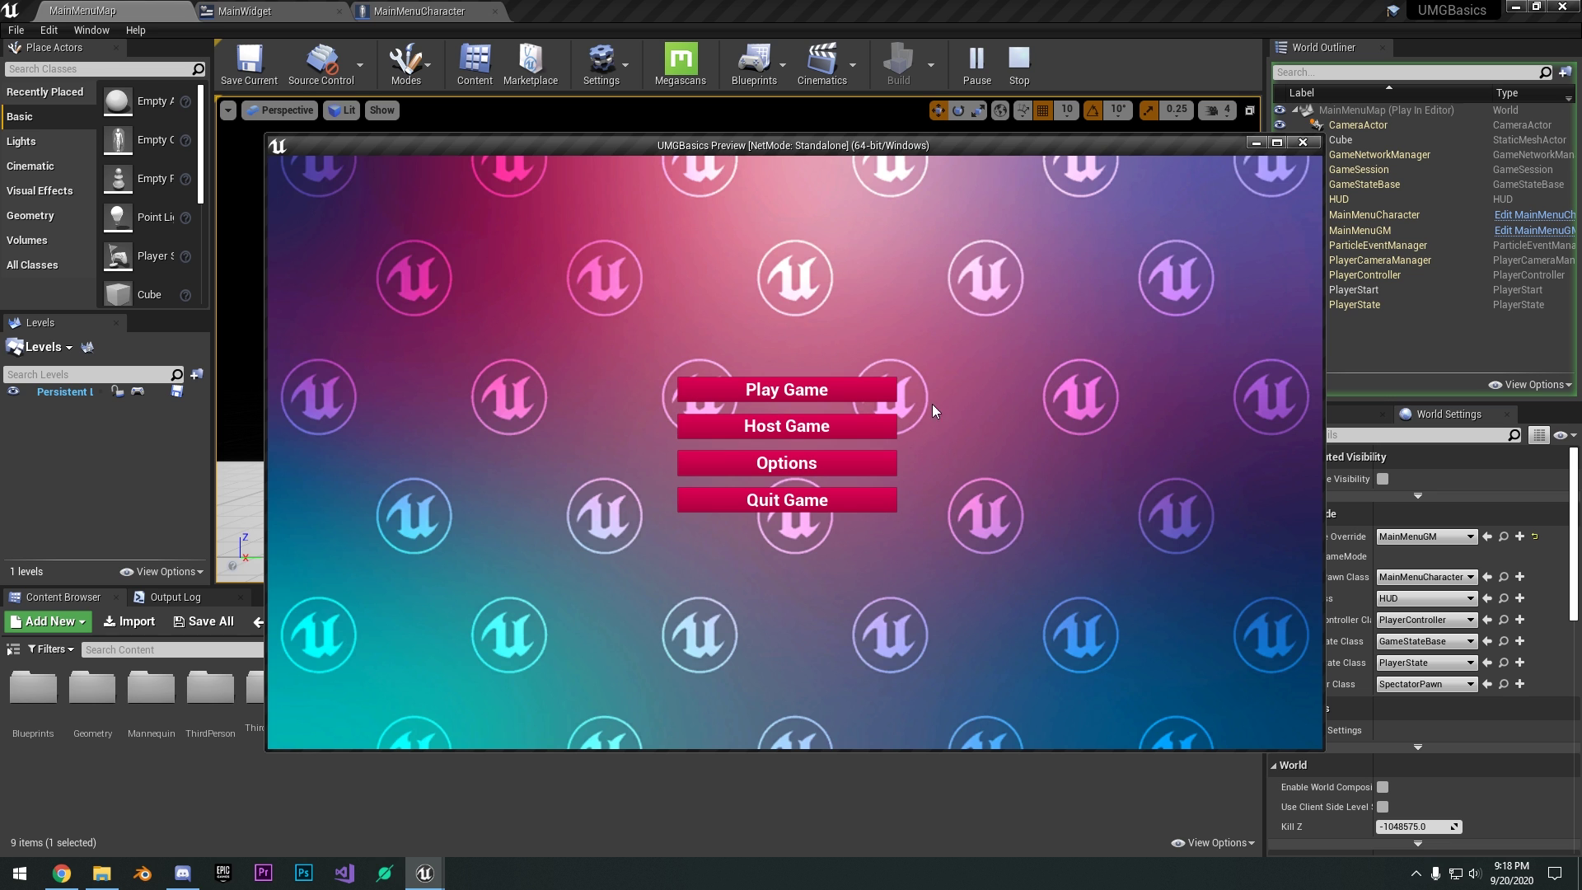
Test the Play Game button by moving the character in the level, and rerun the preview to test Quit Game.
left_click(801, 389)
key("w")
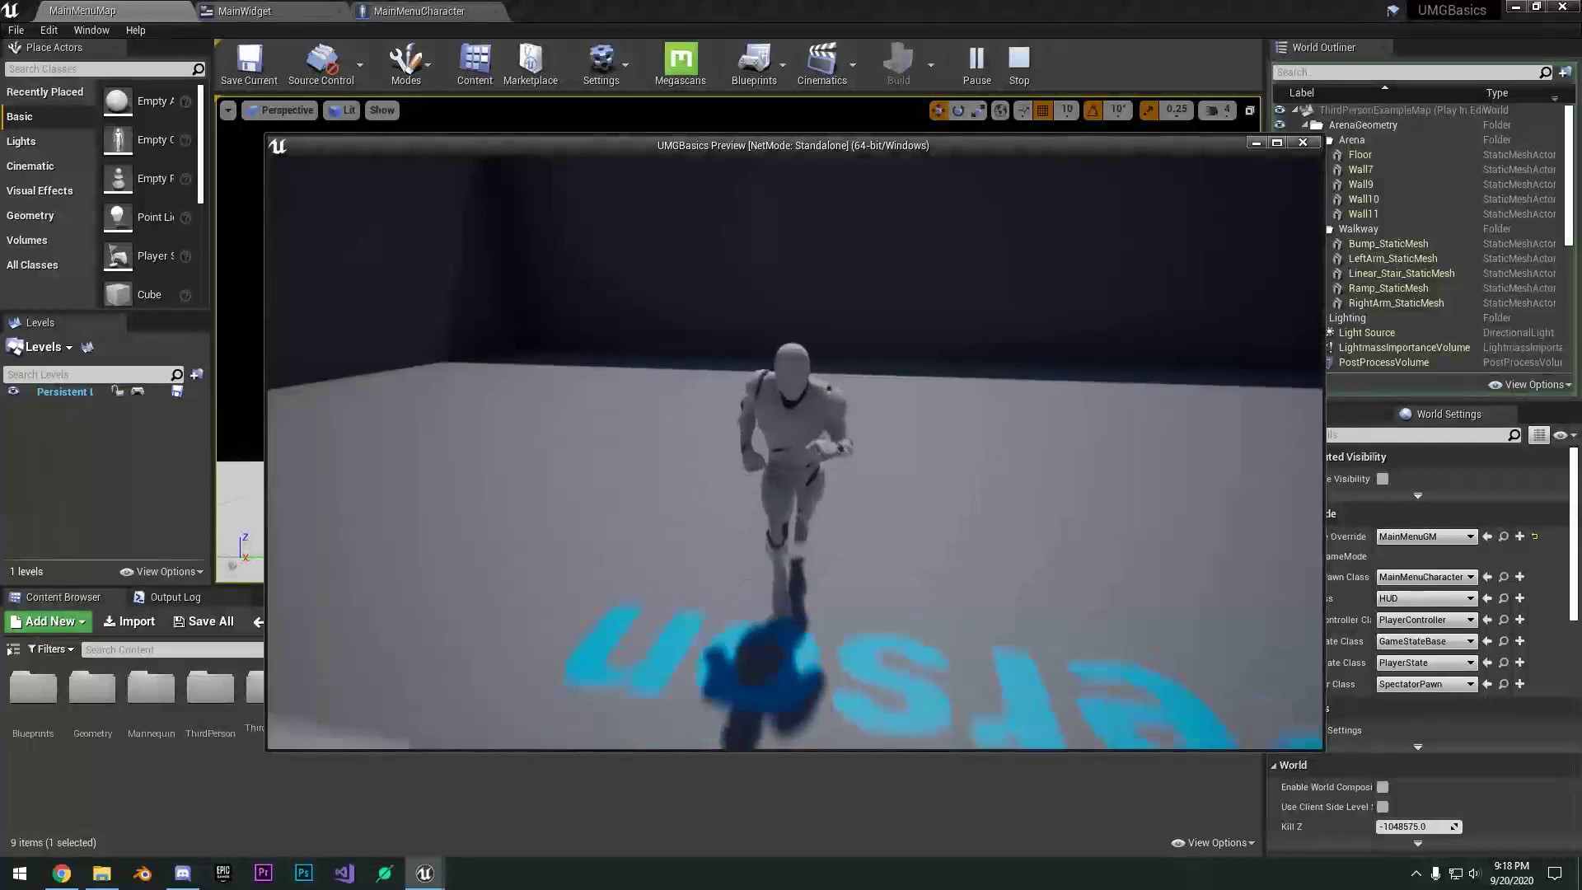
key("Escape")
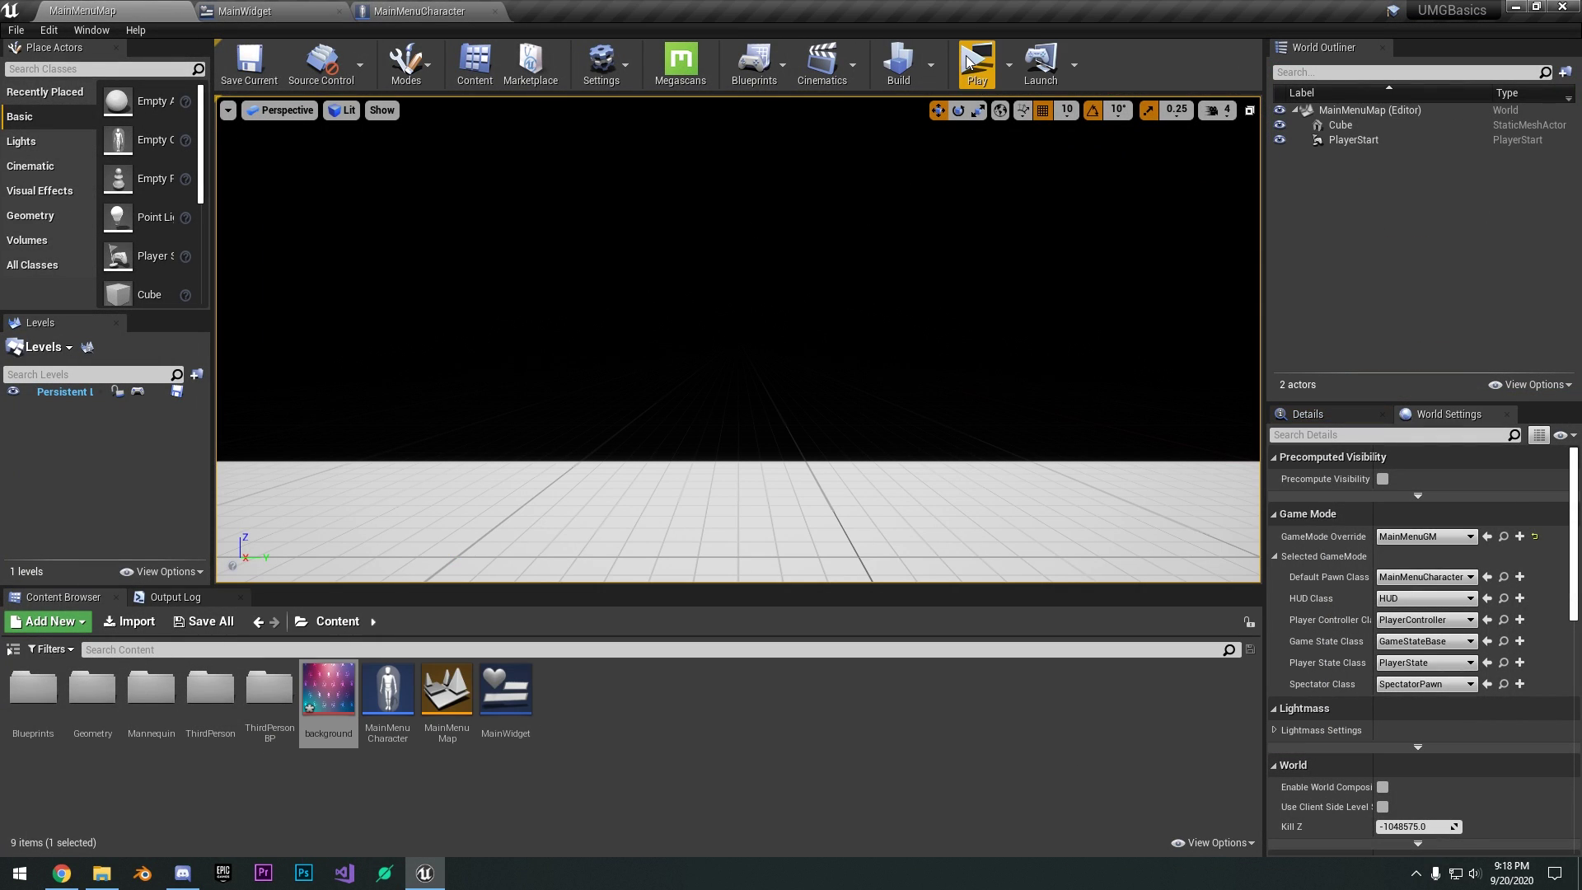
left_click(970, 62)
left_click(795, 499)
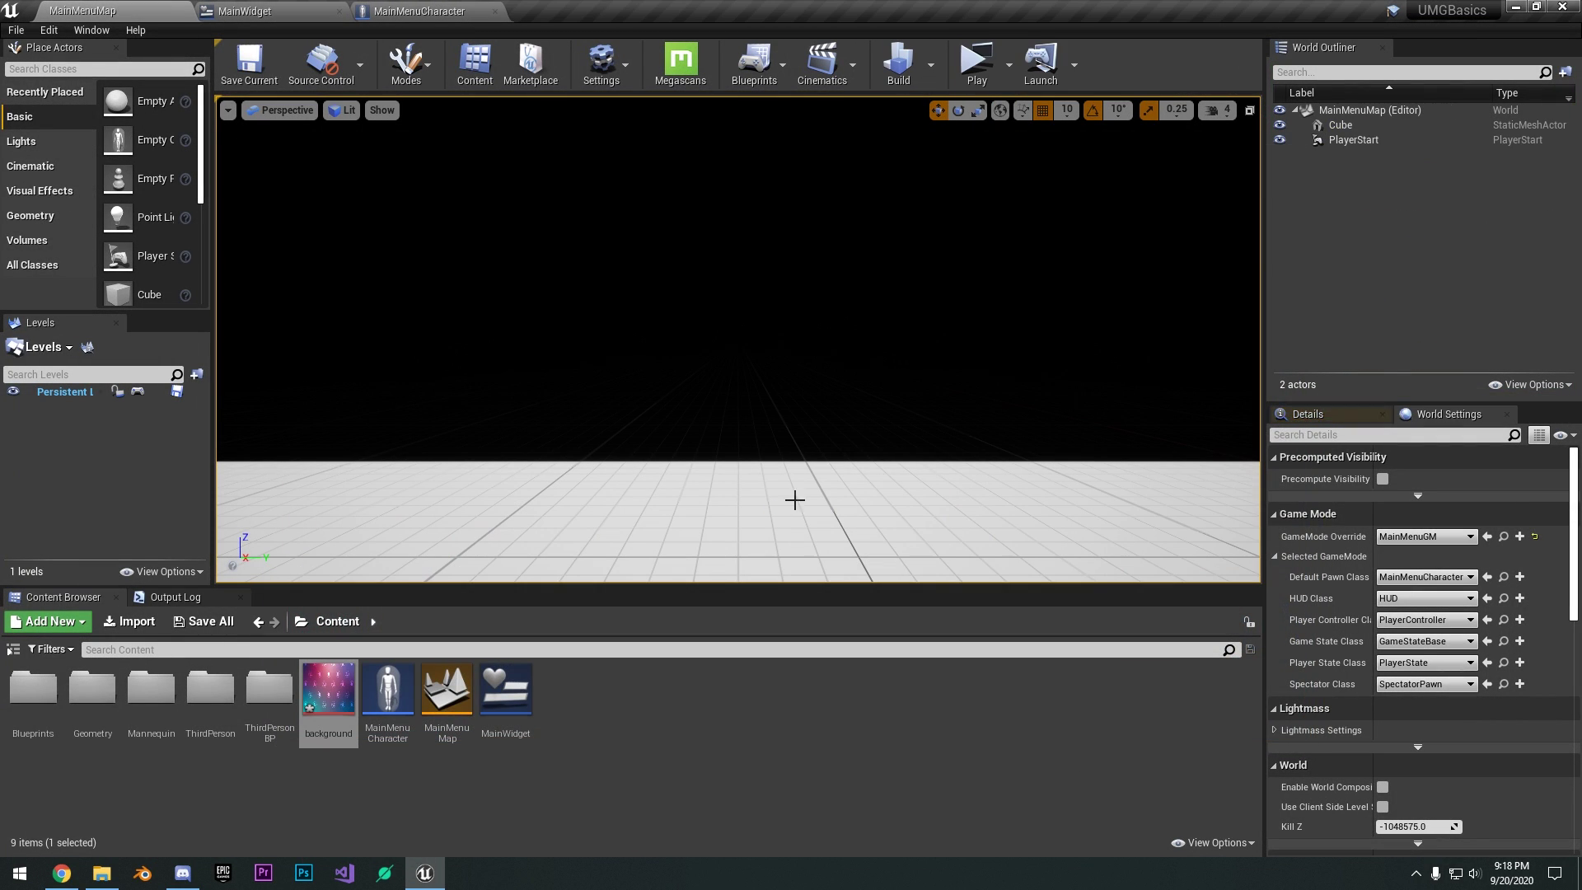
Return to the MainWidget designer and examine the Common widgets available in the palette.
right_click_drag(885, 407, 958, 448)
left_click(245, 11)
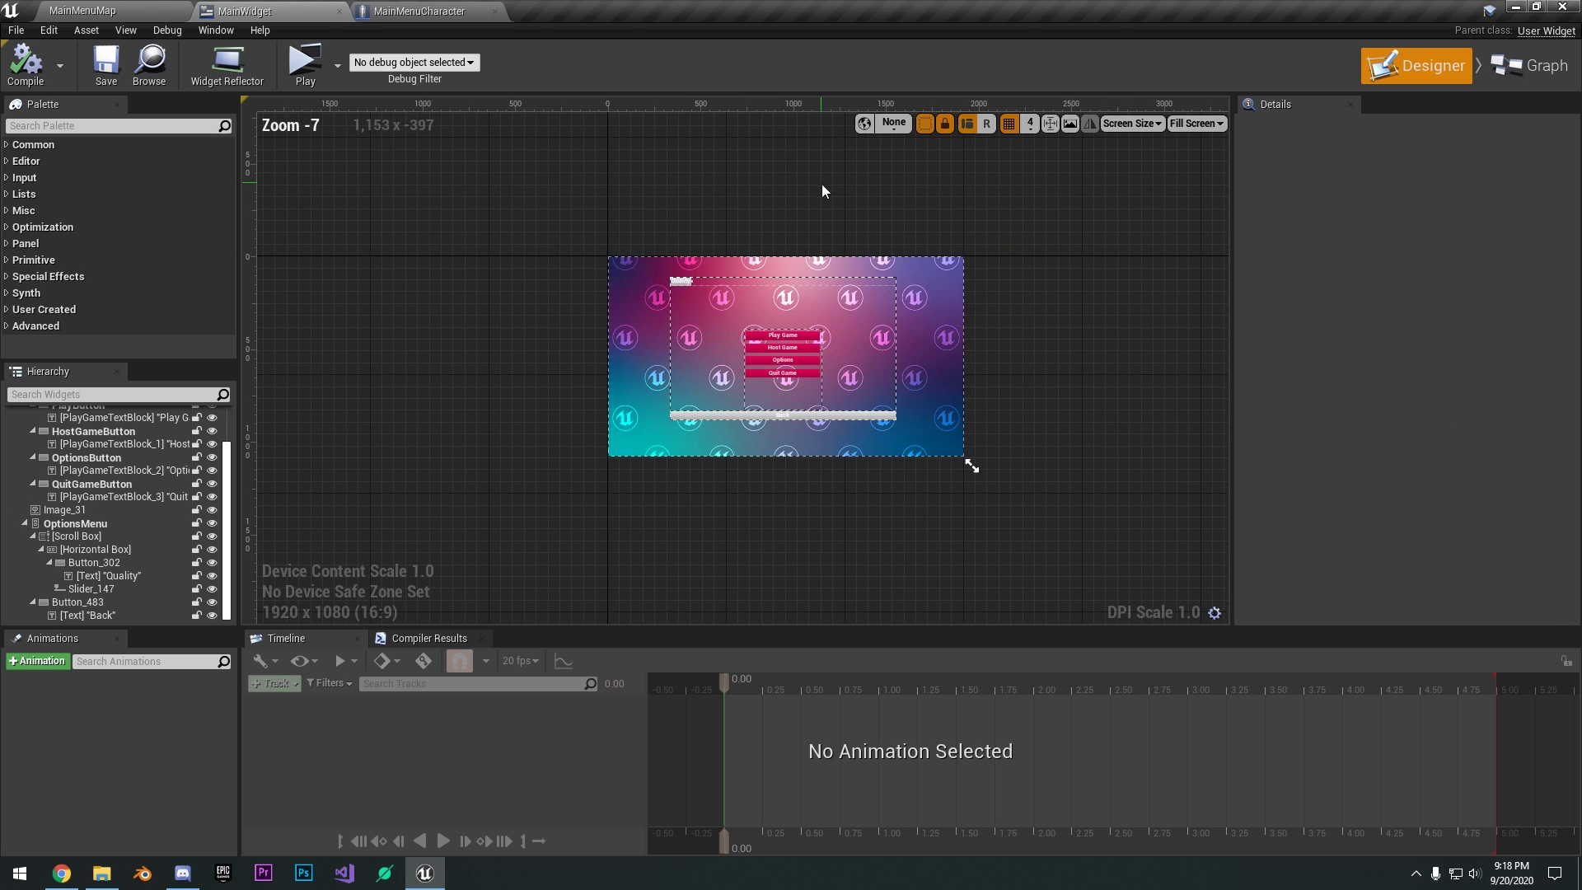
left_click(506, 172)
scroll(854, 303, "up", 3)
scroll(1047, 357, "down", 1)
right_click_drag(1048, 357, 1130, 357)
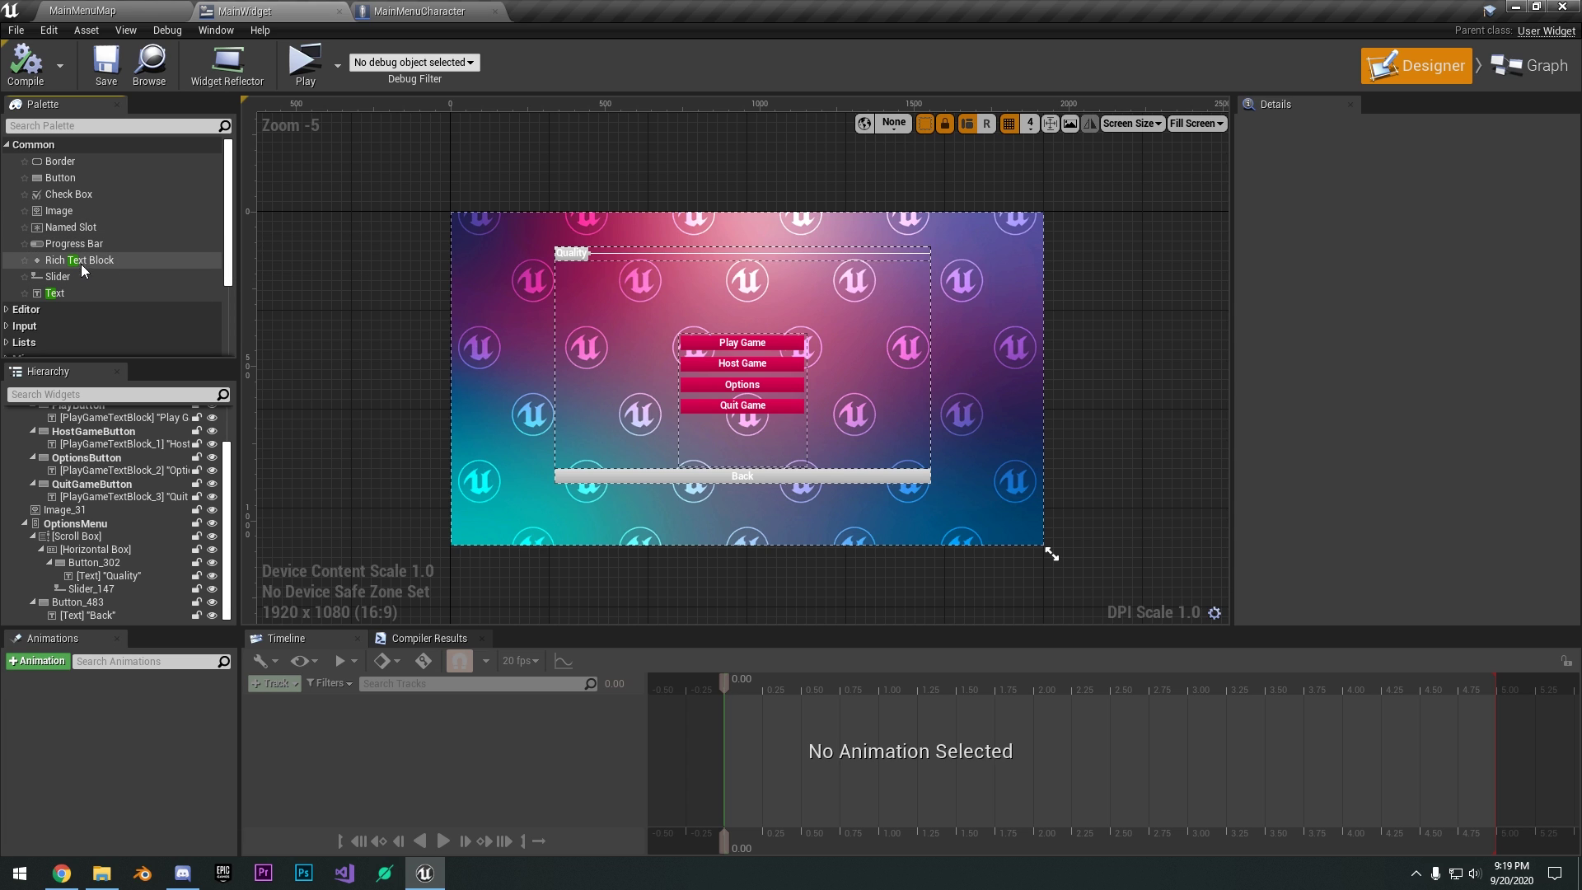
left_click_drag(97, 163, 341, 150)
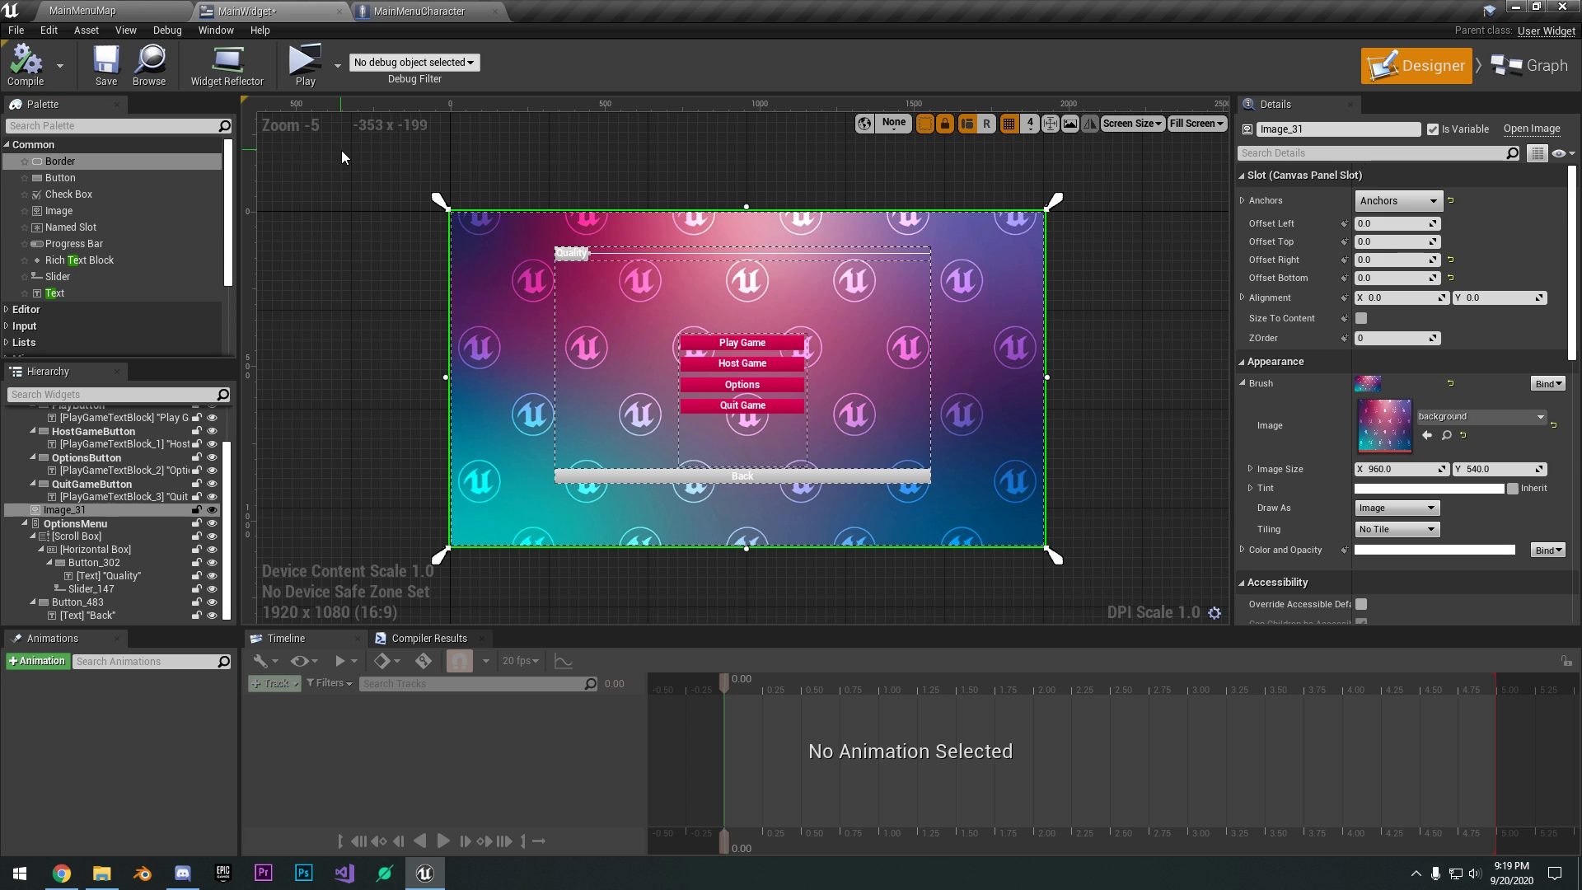
left_click(102, 165)
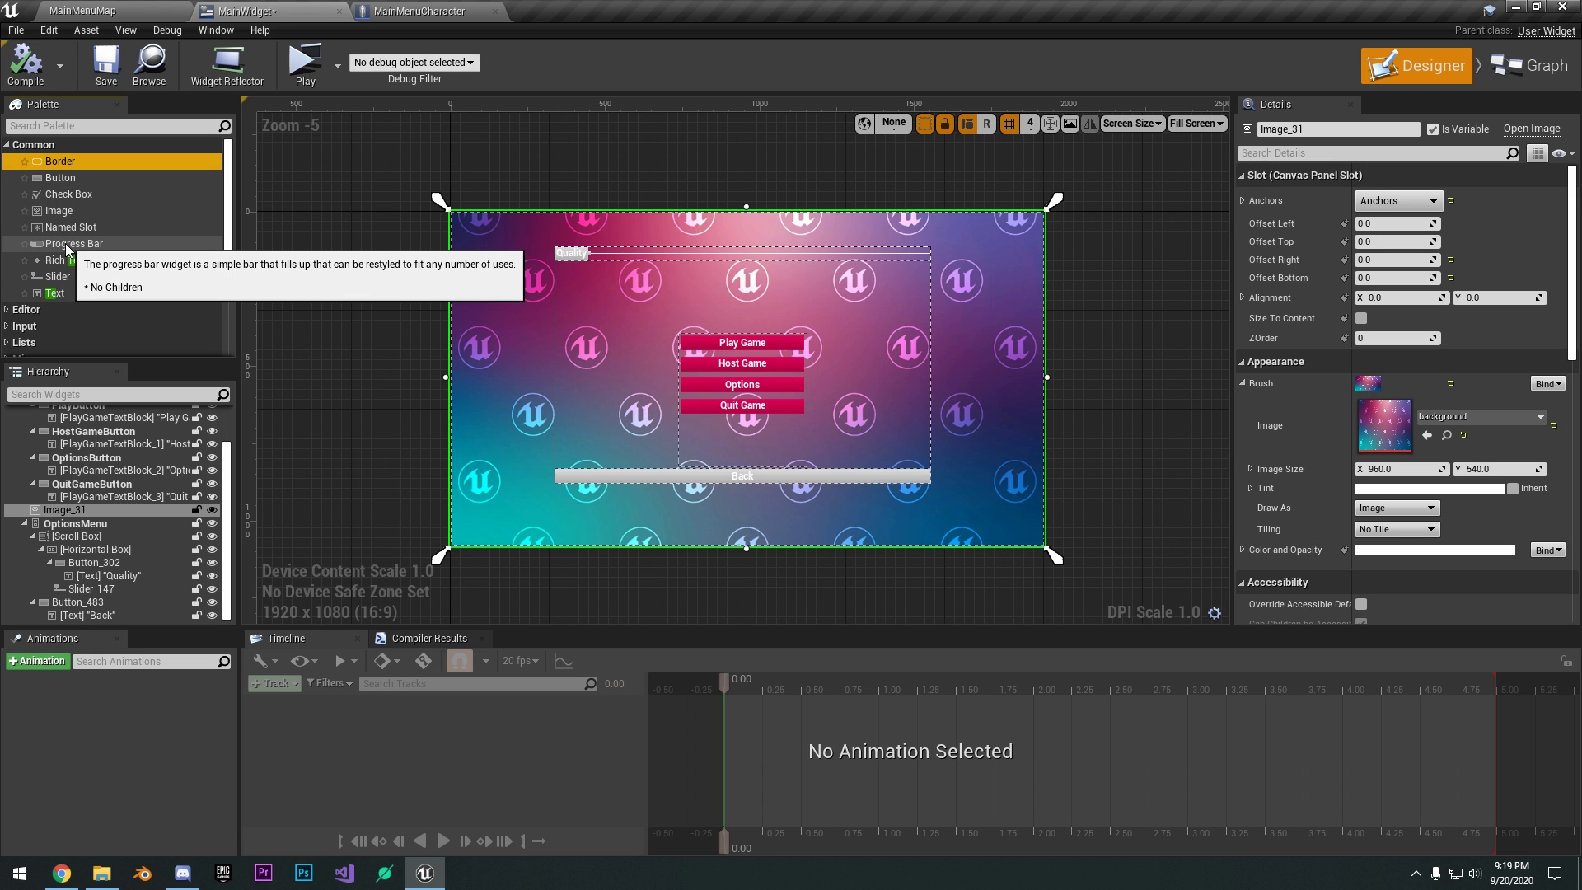
Examine the Back button in the widget hierarchy and the Editor and Panel widgets offered in the palette.
scroll(700, 338, "up", 3)
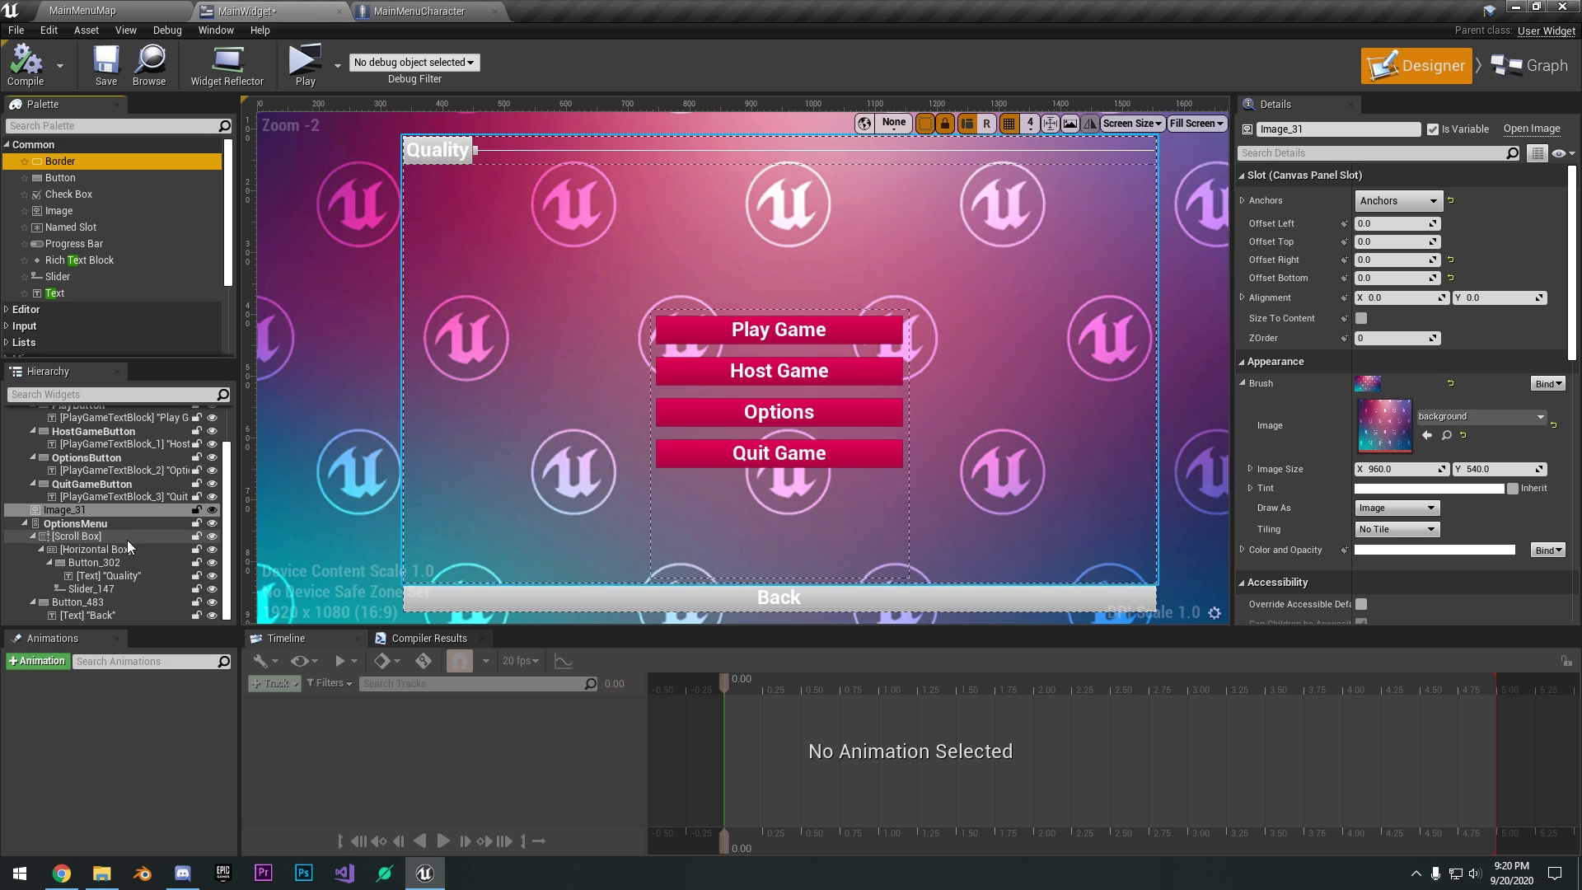
left_click(83, 602)
left_click(95, 614)
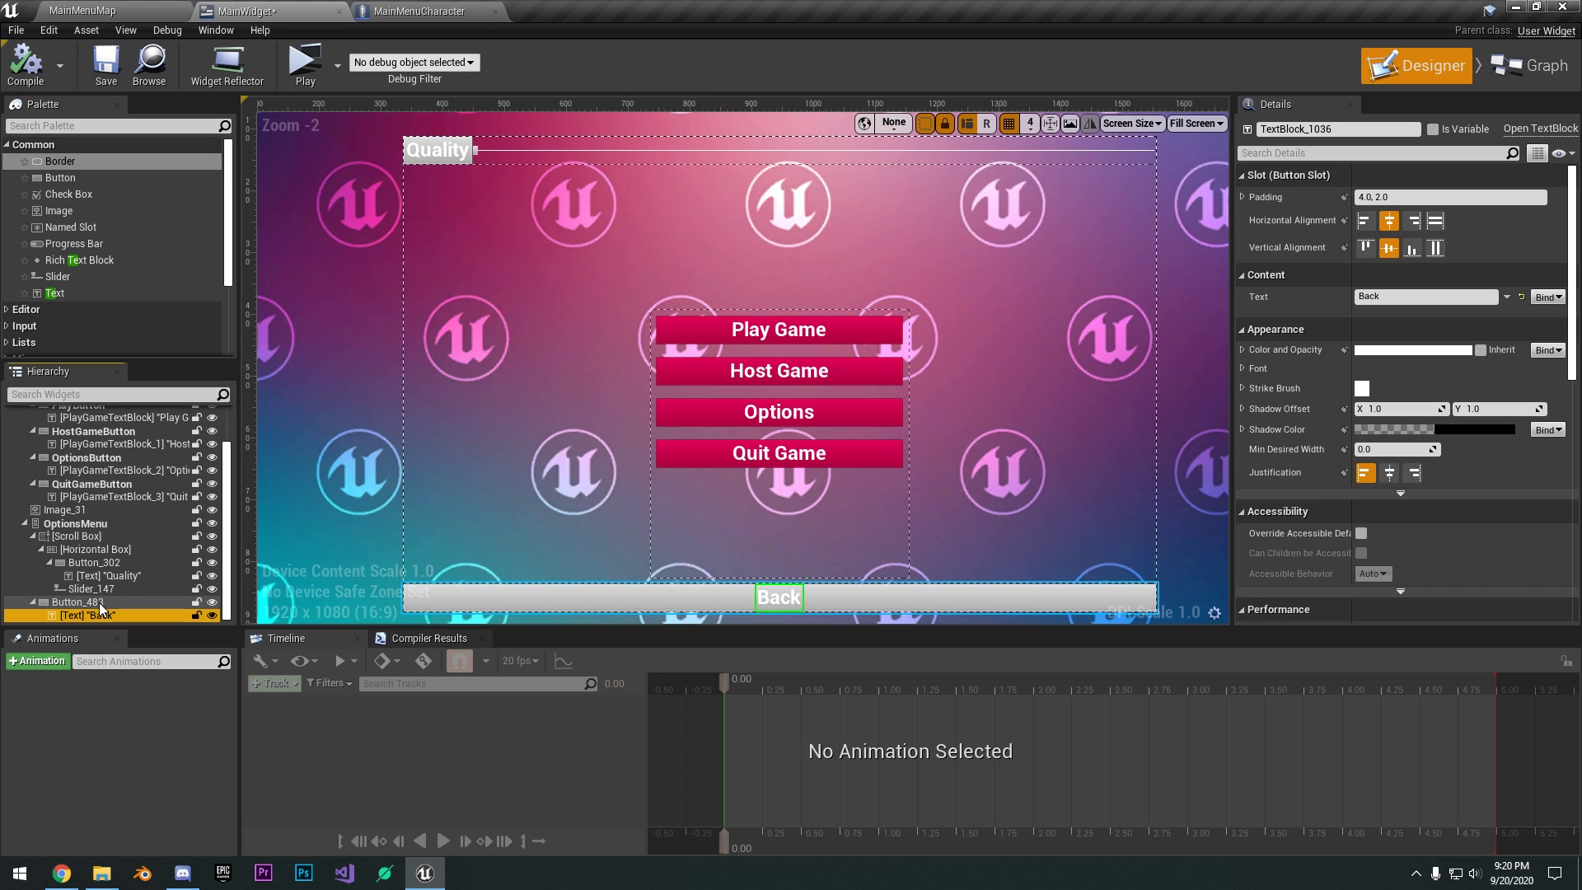
scroll(103, 514, "up", 2)
scroll(90, 461, "down", 2)
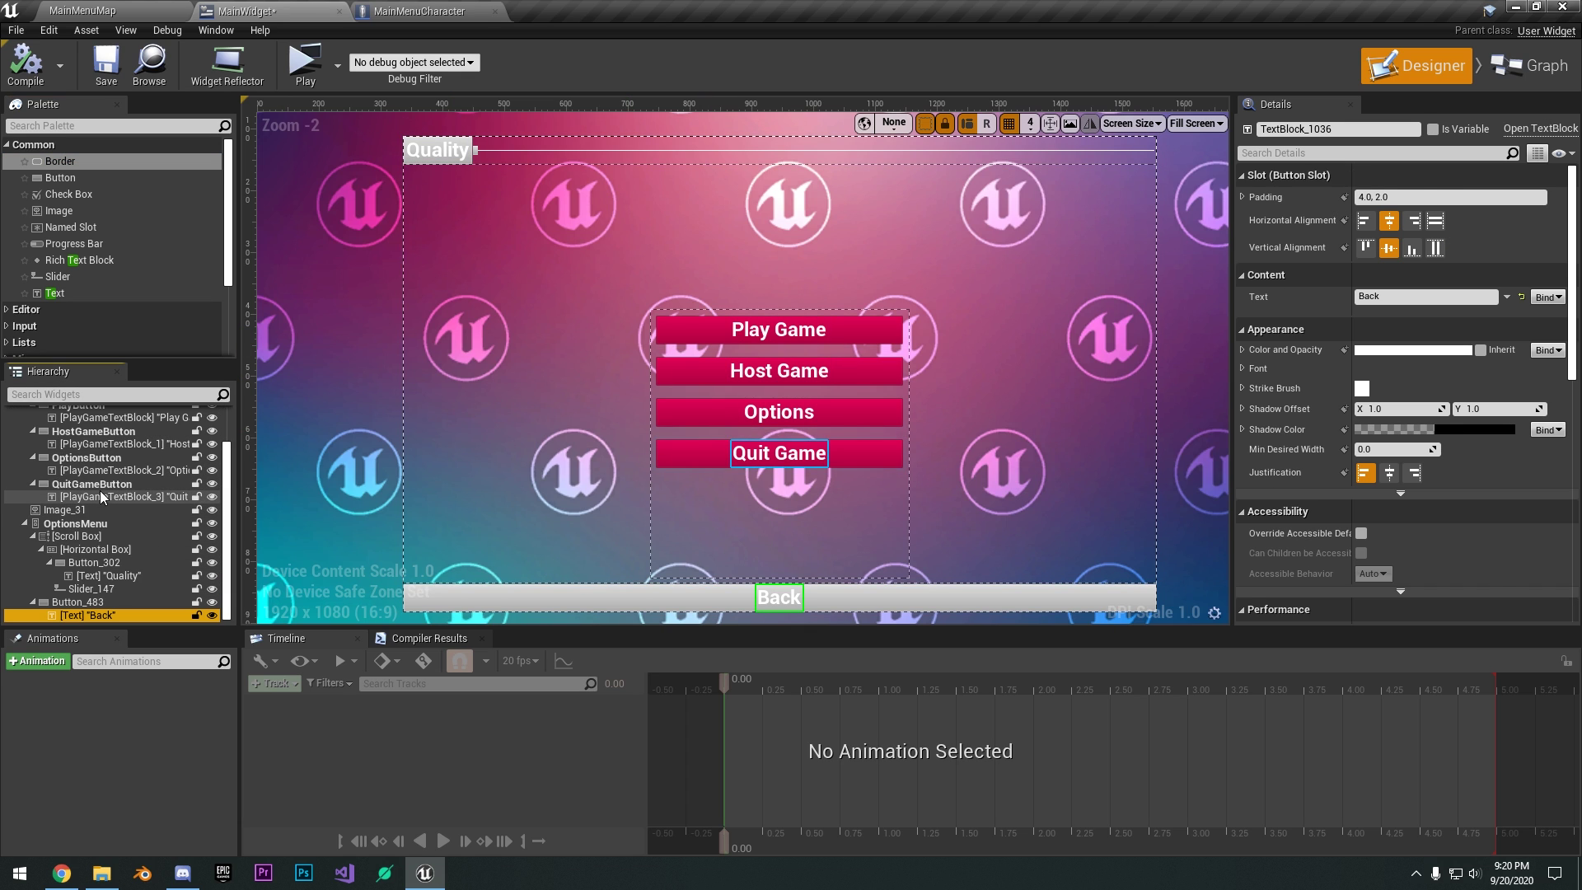
scroll(144, 272, "down", 4)
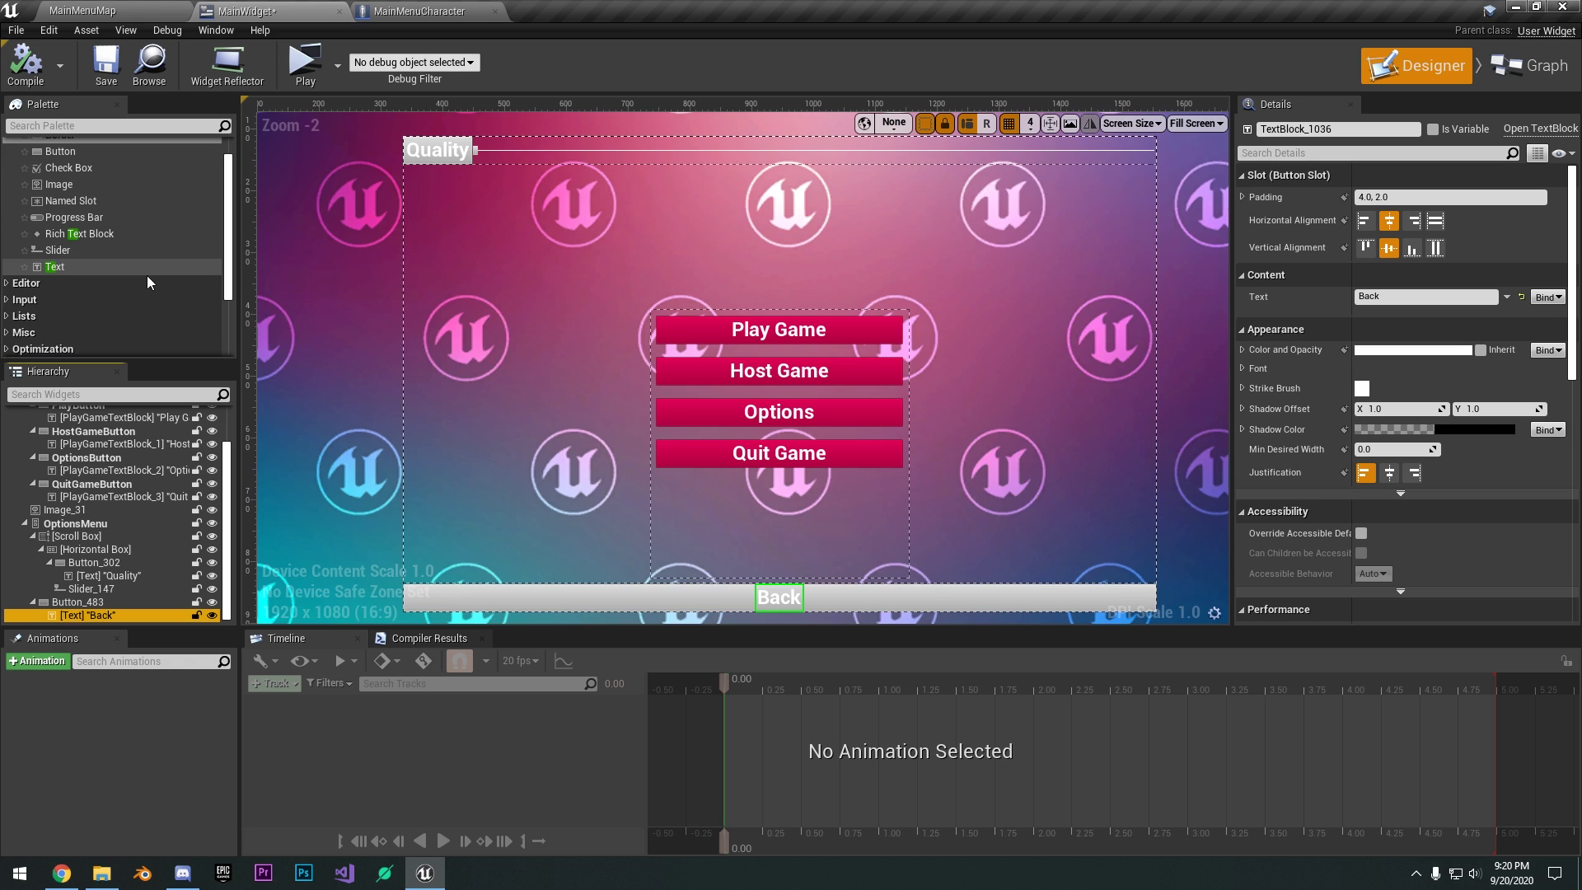
scroll(107, 280, "up", 4)
scroll(66, 231, "down", 2)
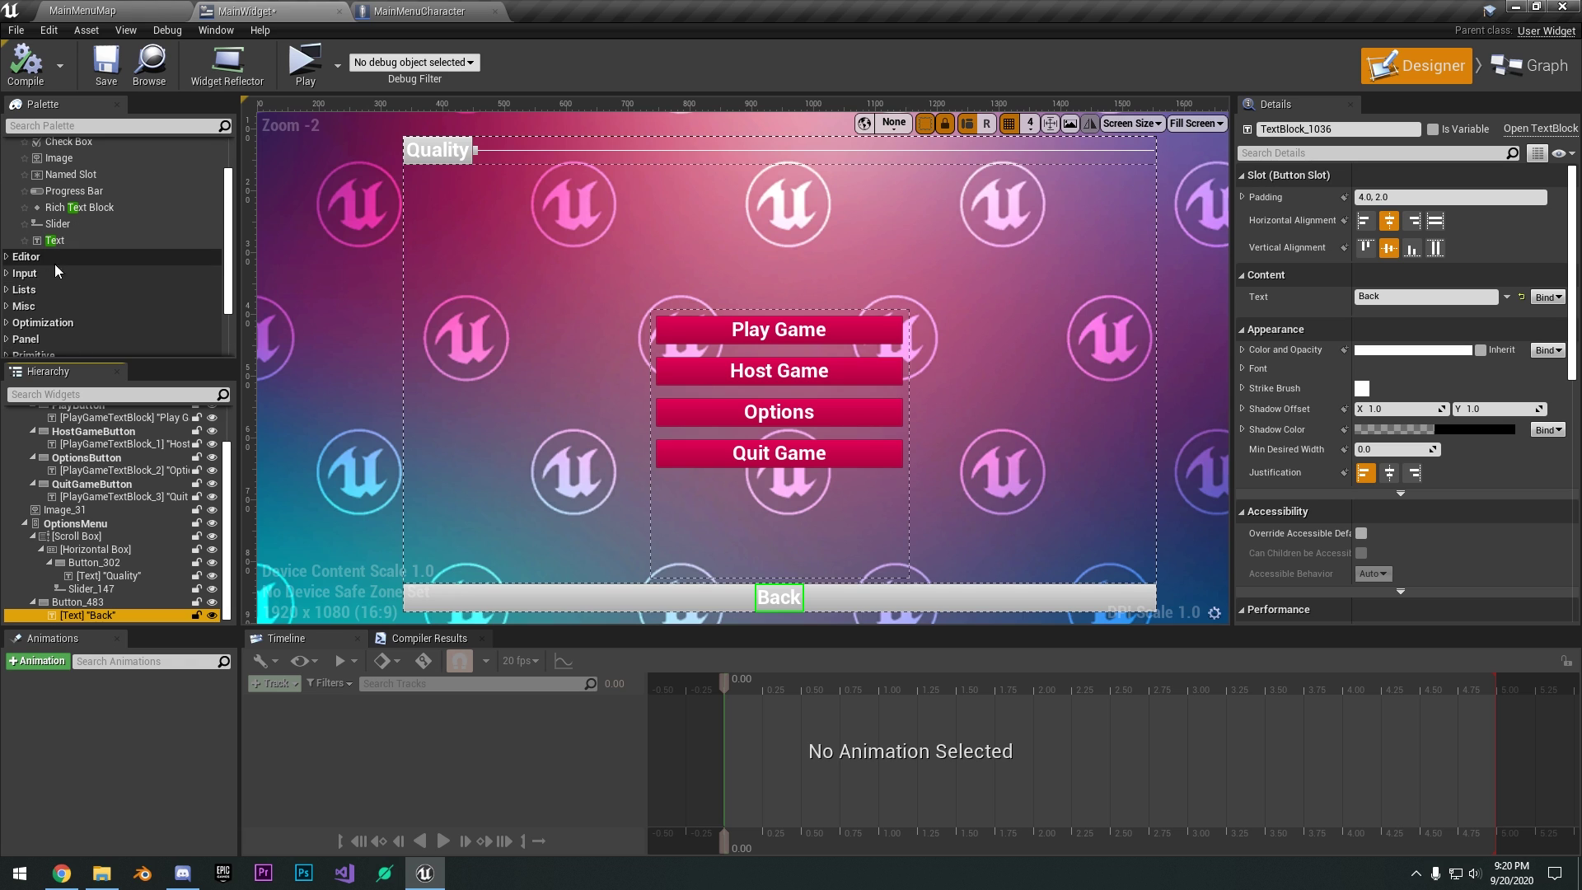
scroll(48, 298, "down", 2)
left_click(58, 275)
scroll(100, 281, "down", 2)
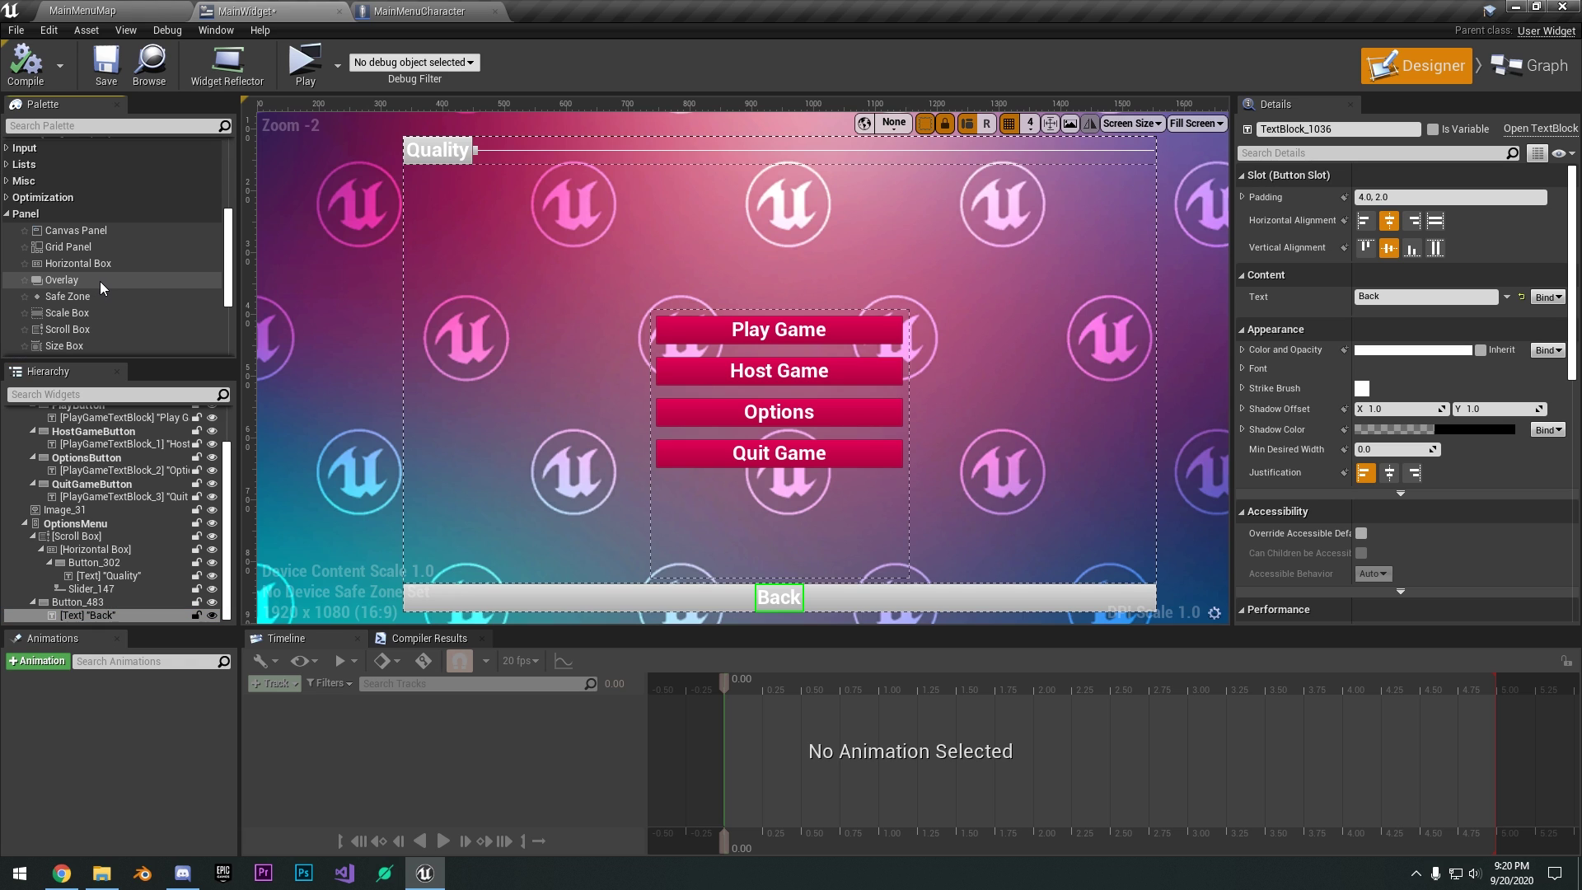
scroll(97, 281, "down", 2)
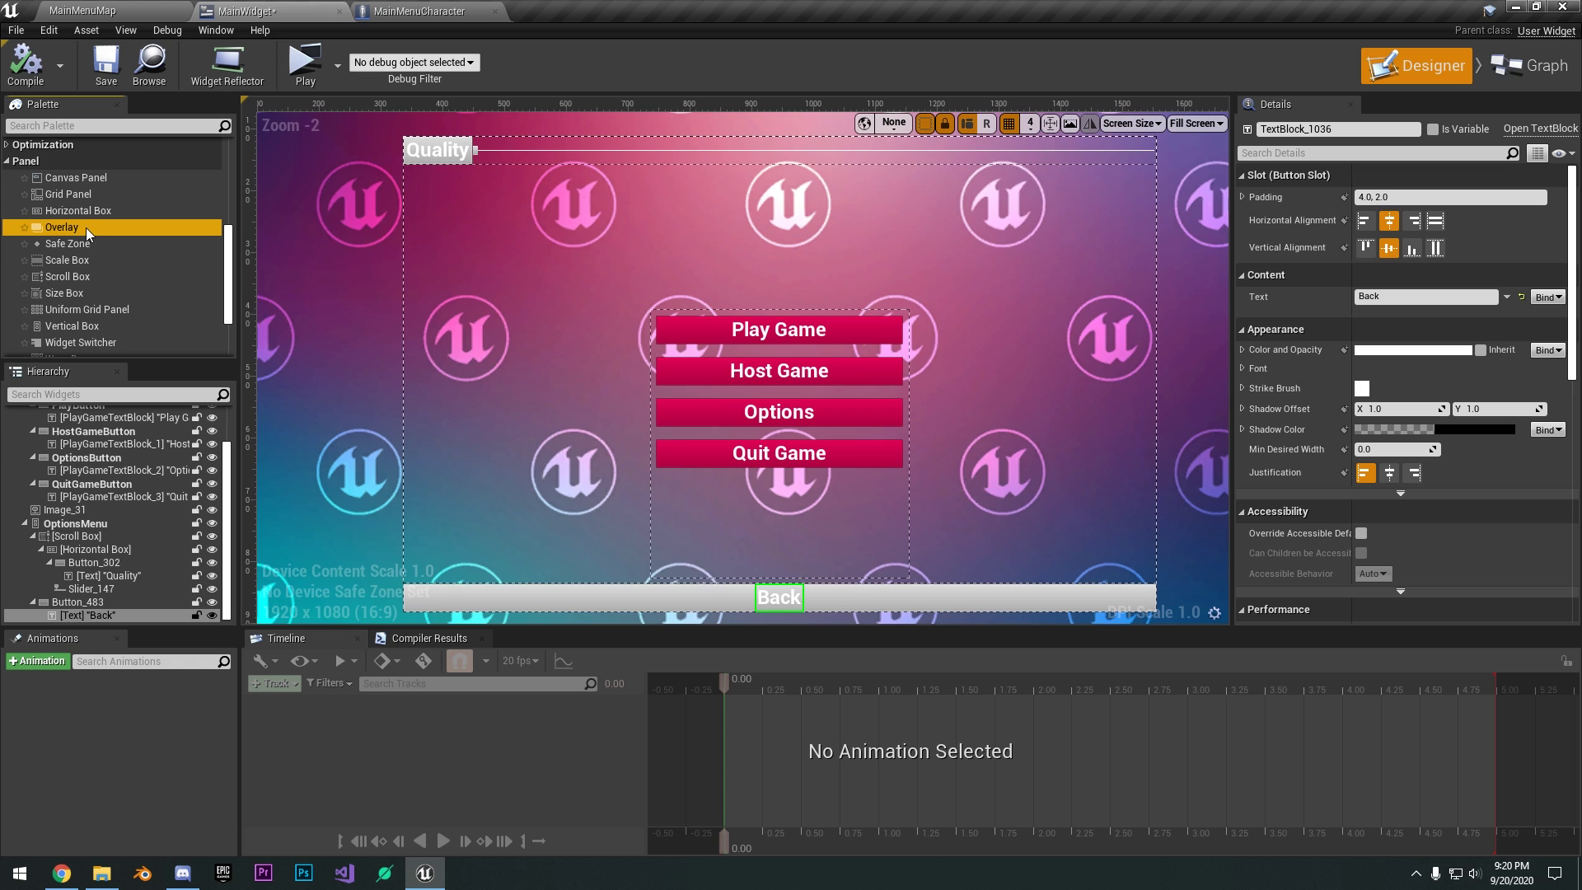
left_click(77, 294)
scroll(78, 294, "down", 4)
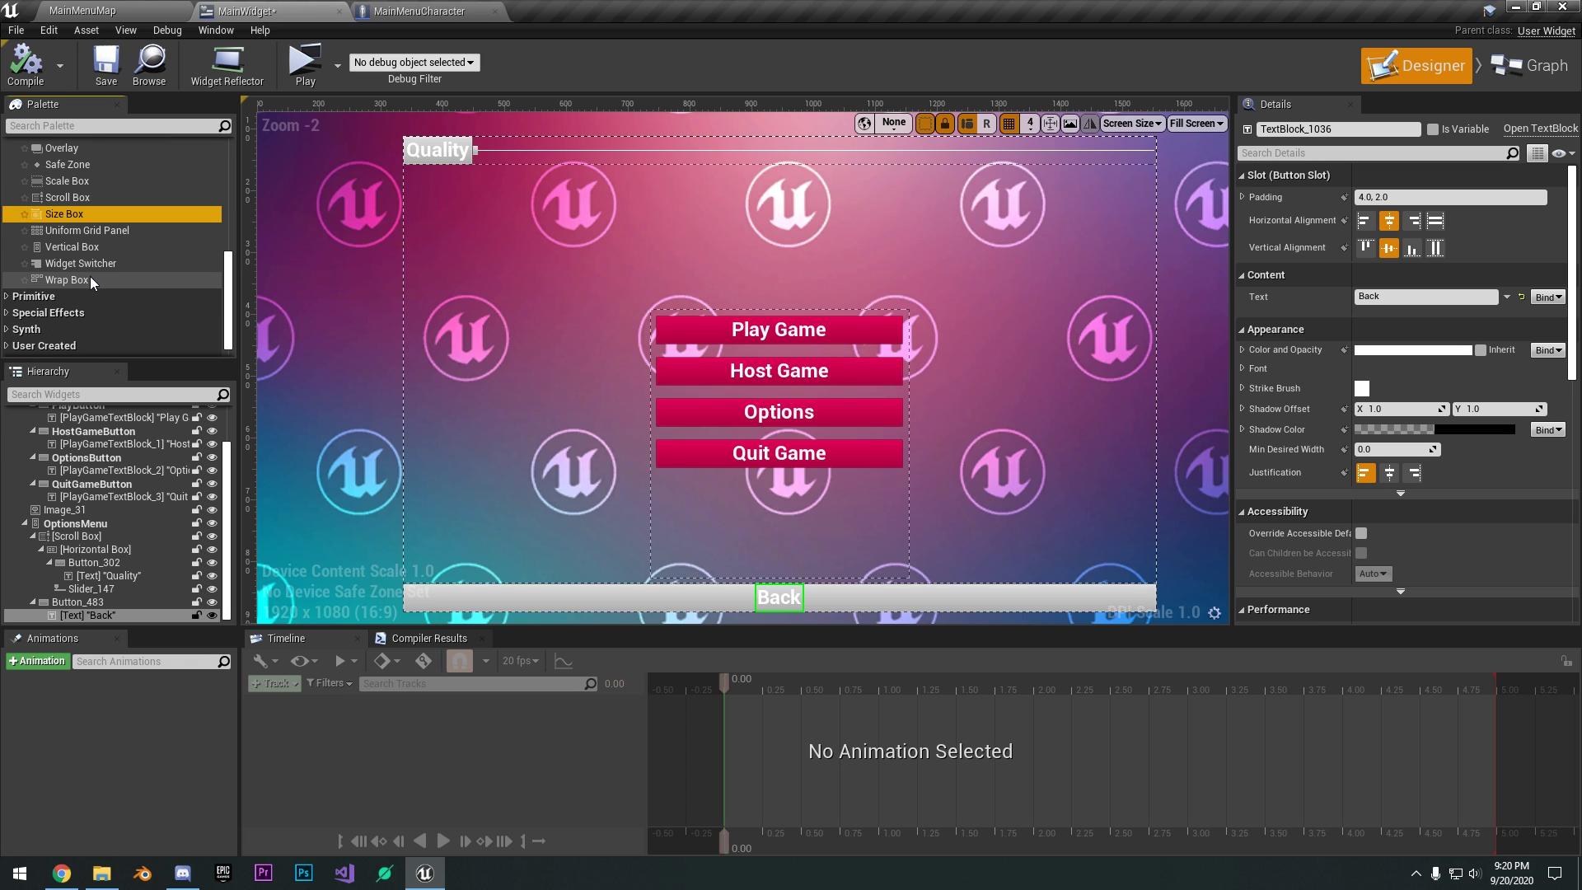
scroll(121, 261, "up", 10)
scroll(520, 367, "down", 3)
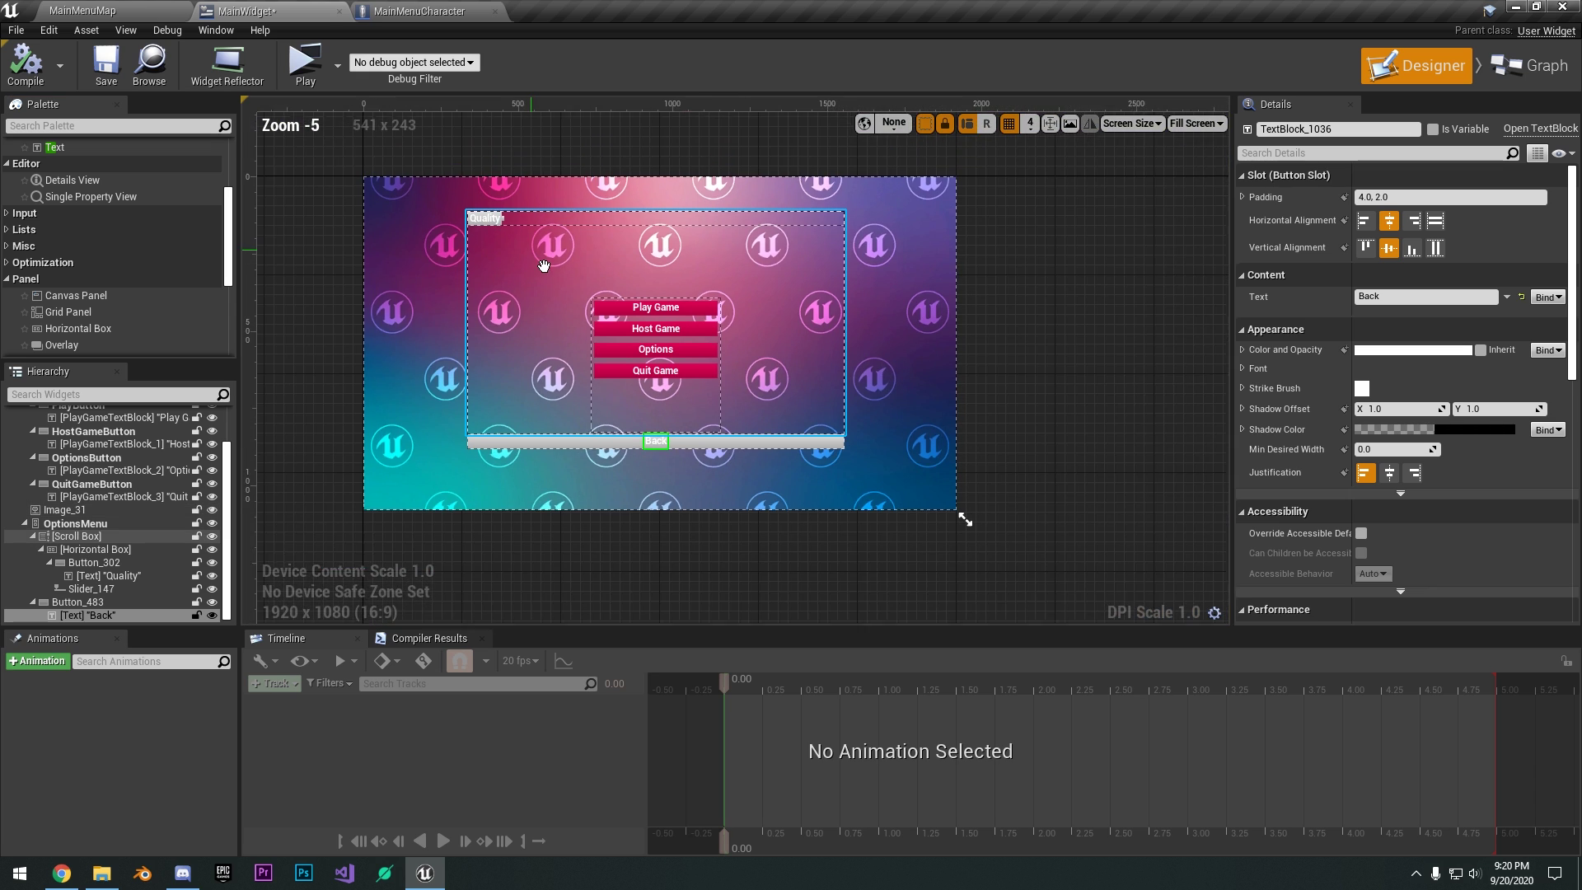
Save MainWidget, create a new Widget Blueprint in the Content folder and open it for editing.
left_click(121, 66)
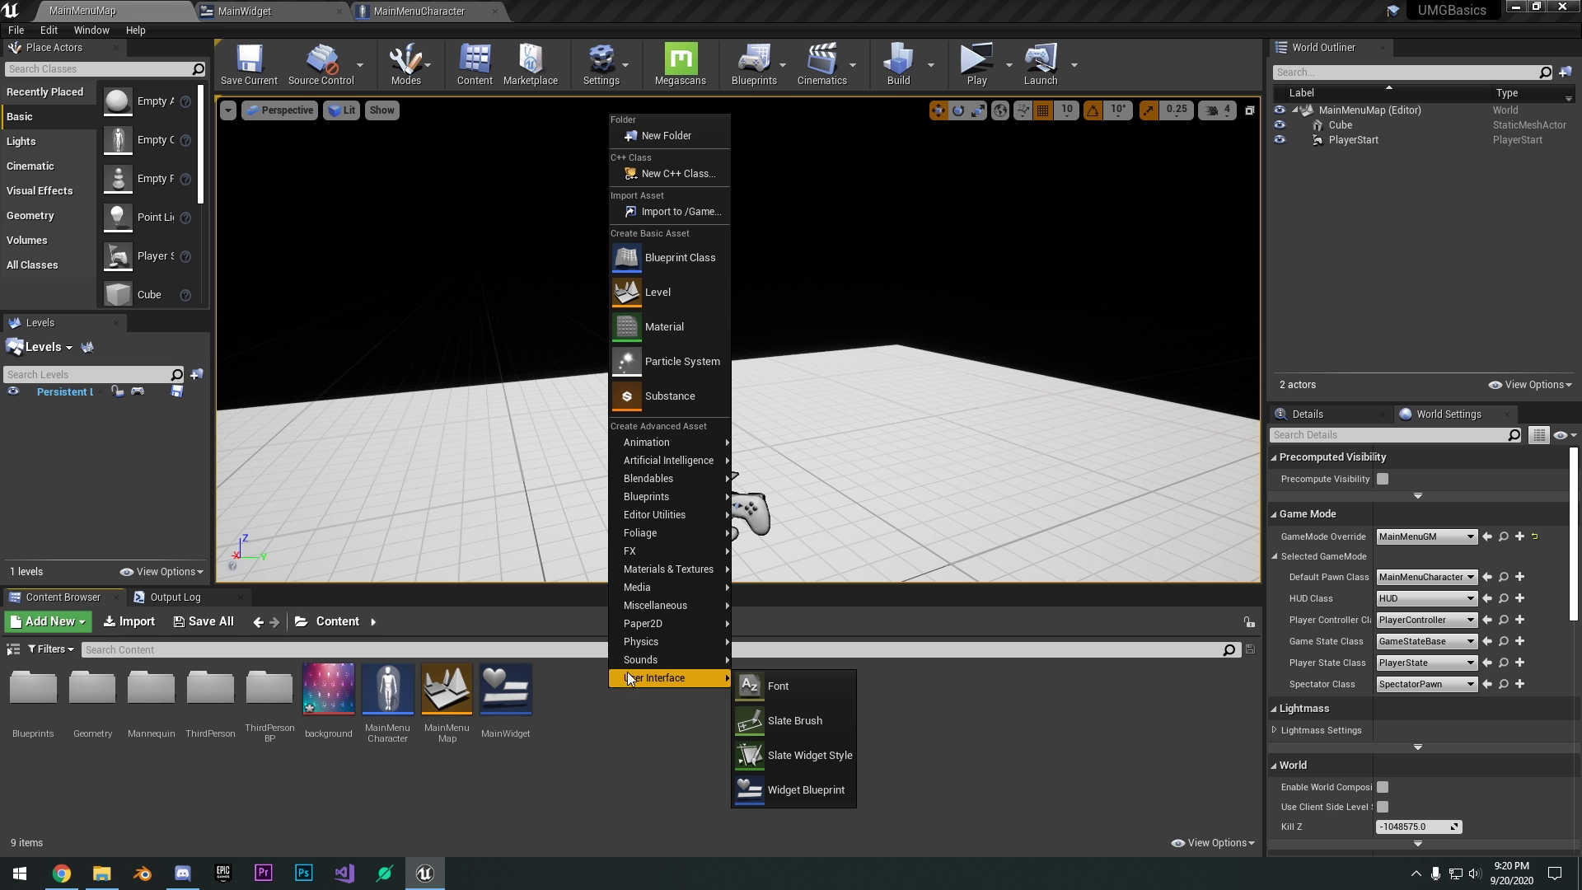
left_click(806, 789)
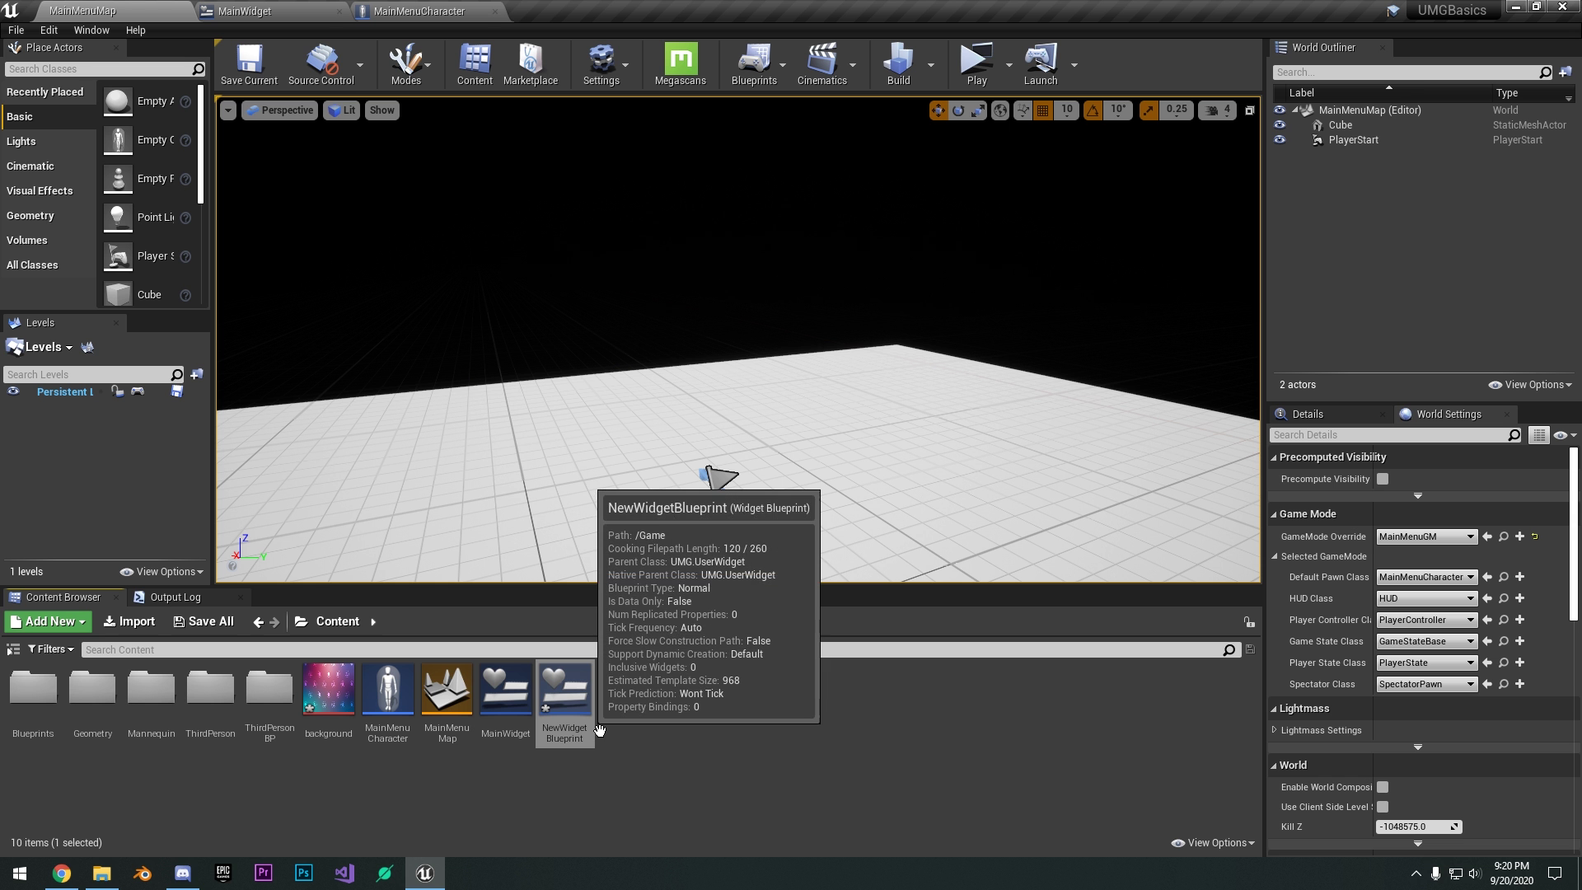
double_click(598, 729)
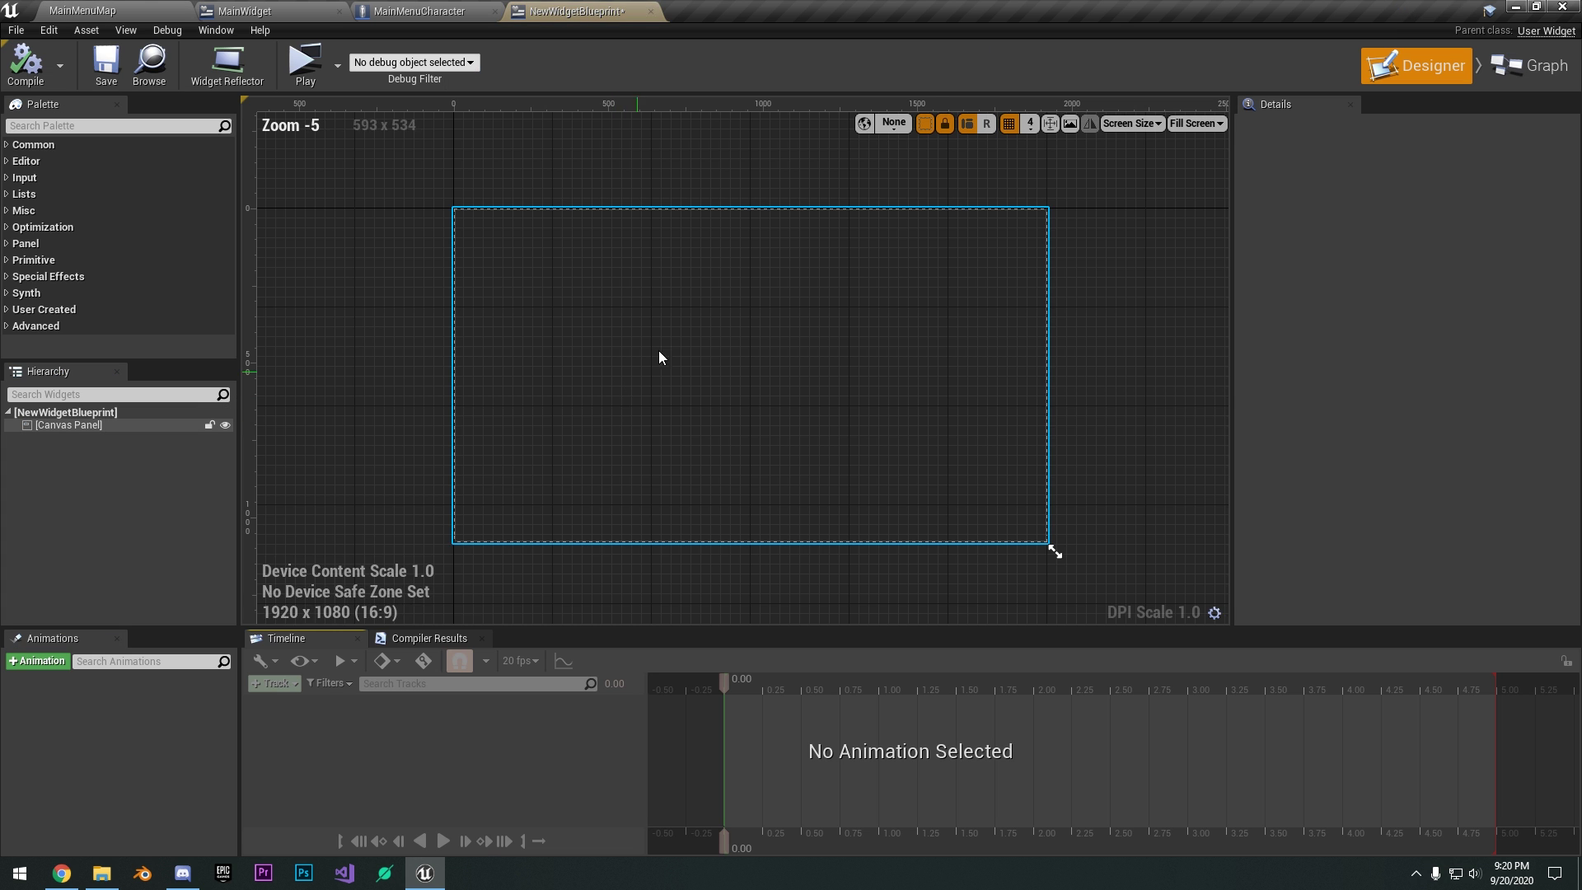
Set the new widget's designer preview sizing to Desired on Screen.
left_click(1149, 125)
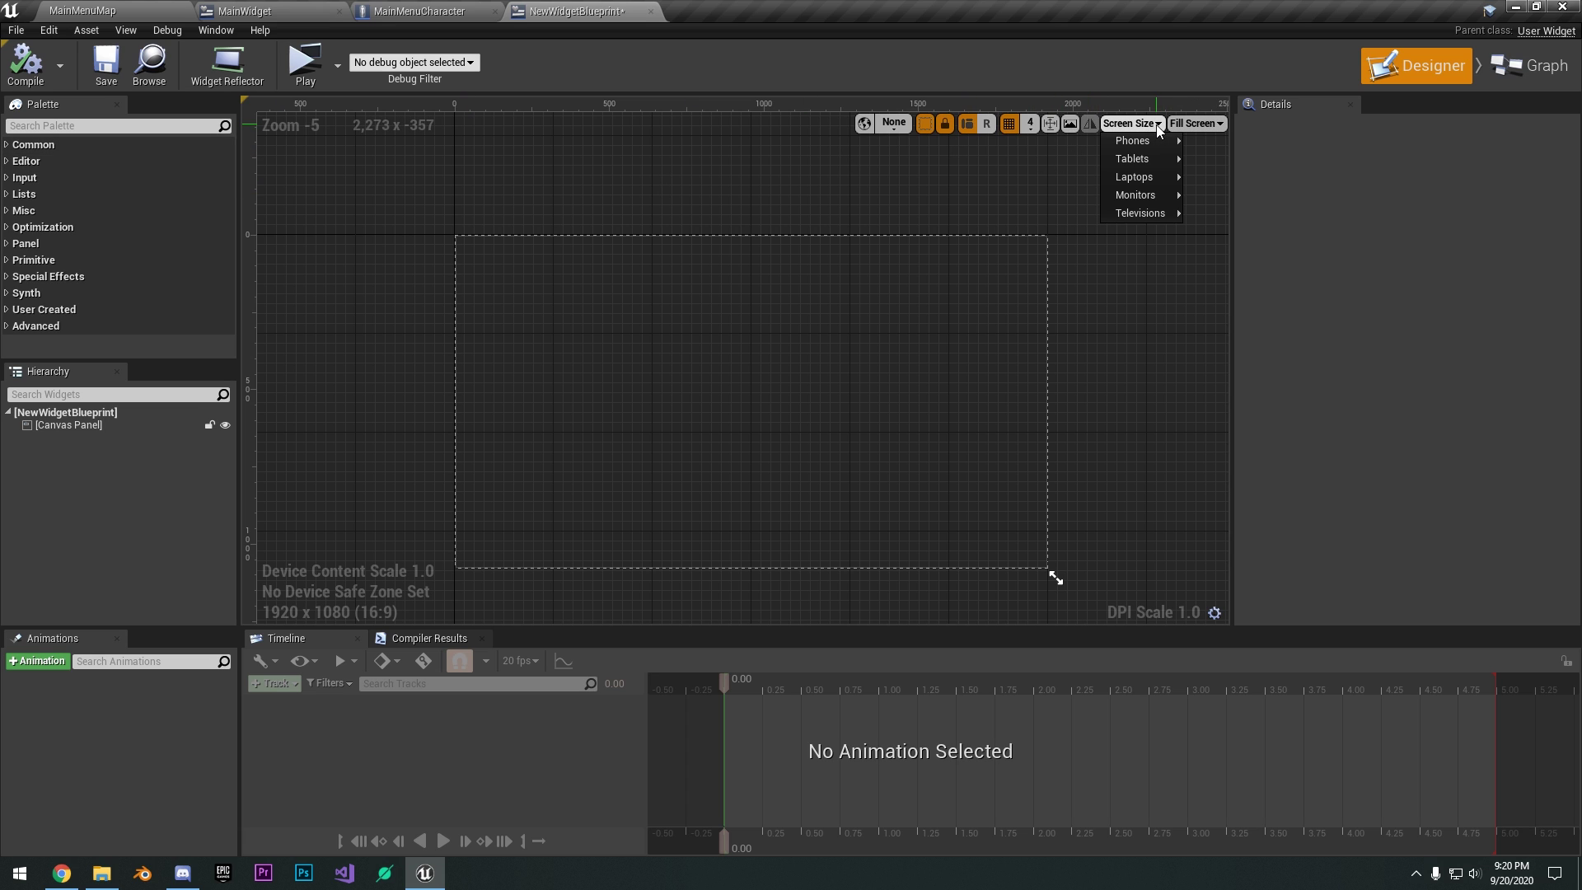
left_click(1201, 124)
left_click(1203, 122)
left_click(1204, 121)
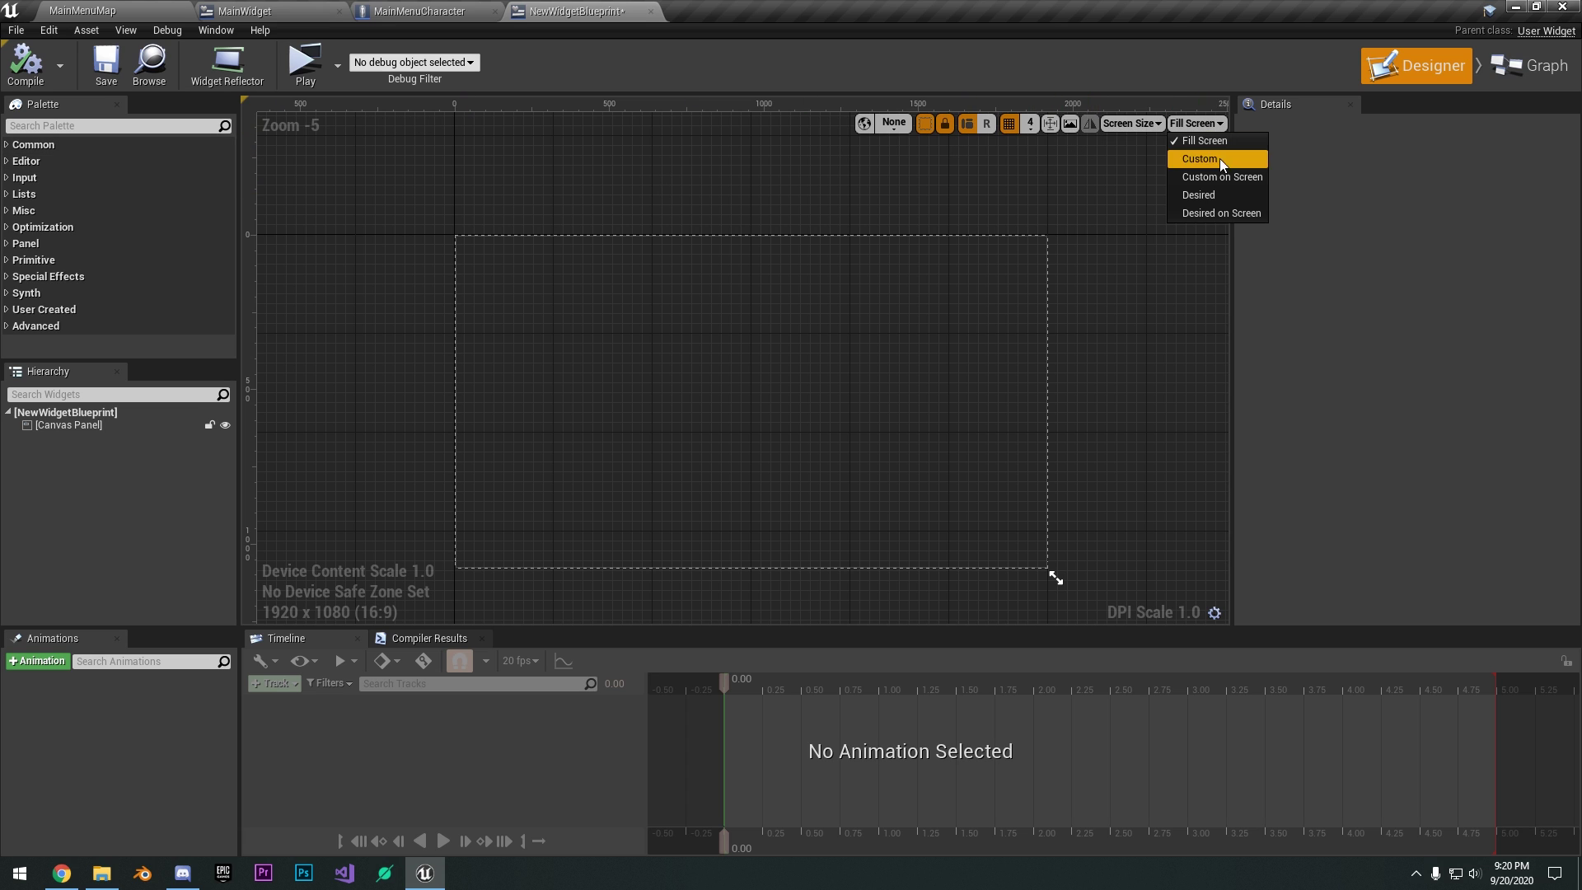
left_click(1210, 213)
right_click_drag(830, 217, 895, 203)
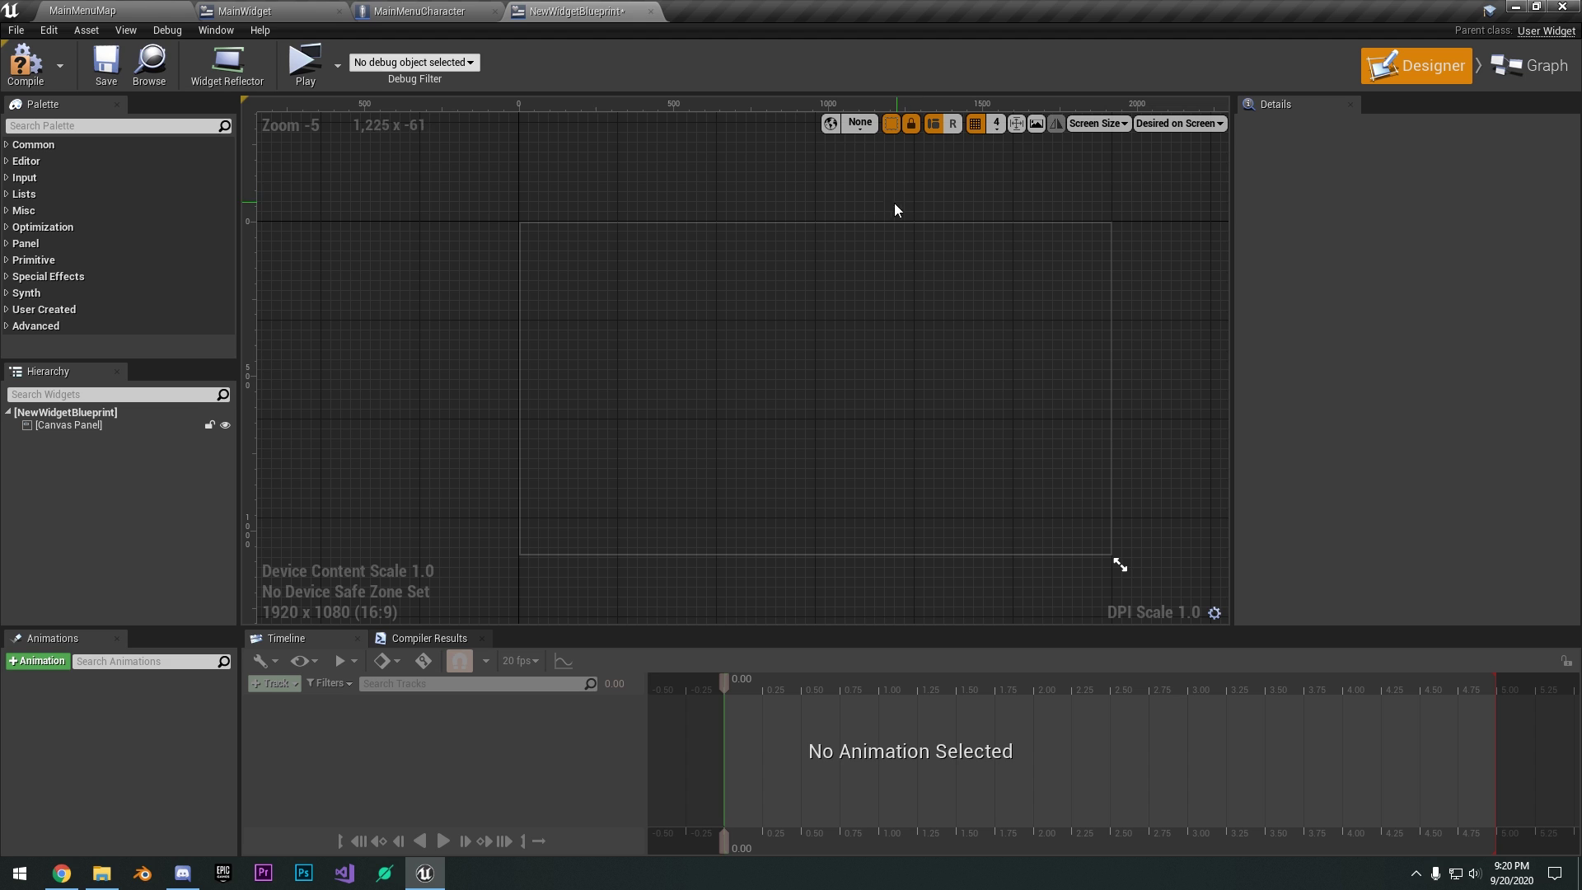
Delete the default Canvas Panel and add a Size Box as the widget's root.
left_click(86, 423)
key("Delete")
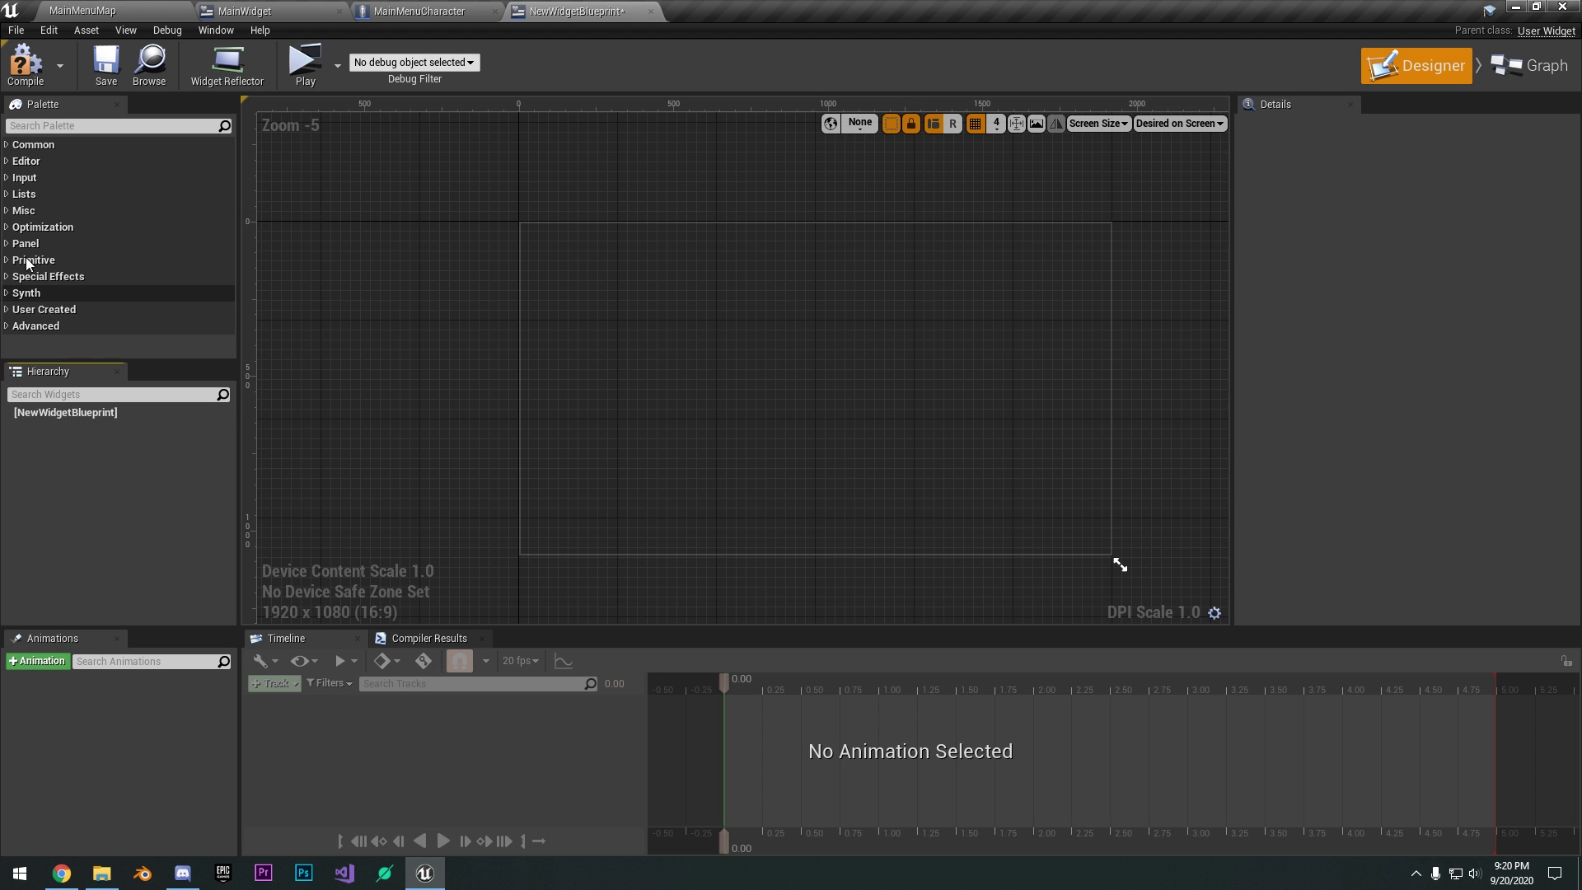
mouse_move(13, 116)
left_mouse_down()
mouse_move(29, 130)
mouse_move(33, 105)
left_mouse_up()
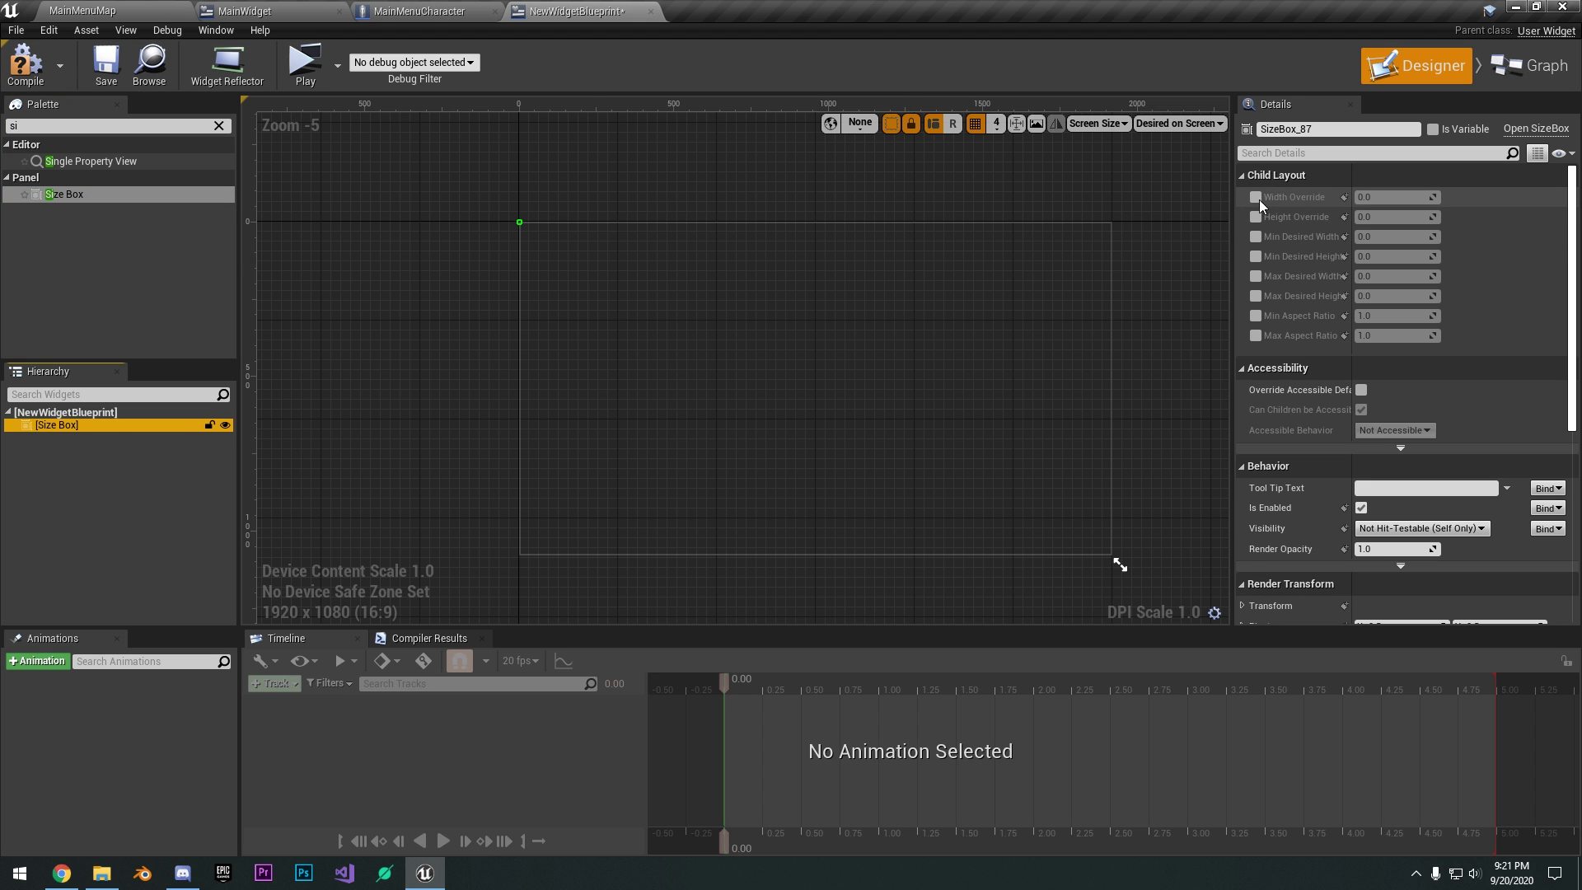
Enable the Size Box's width and height overrides and set them to 500 wide and 200 high.
left_click(1255, 198)
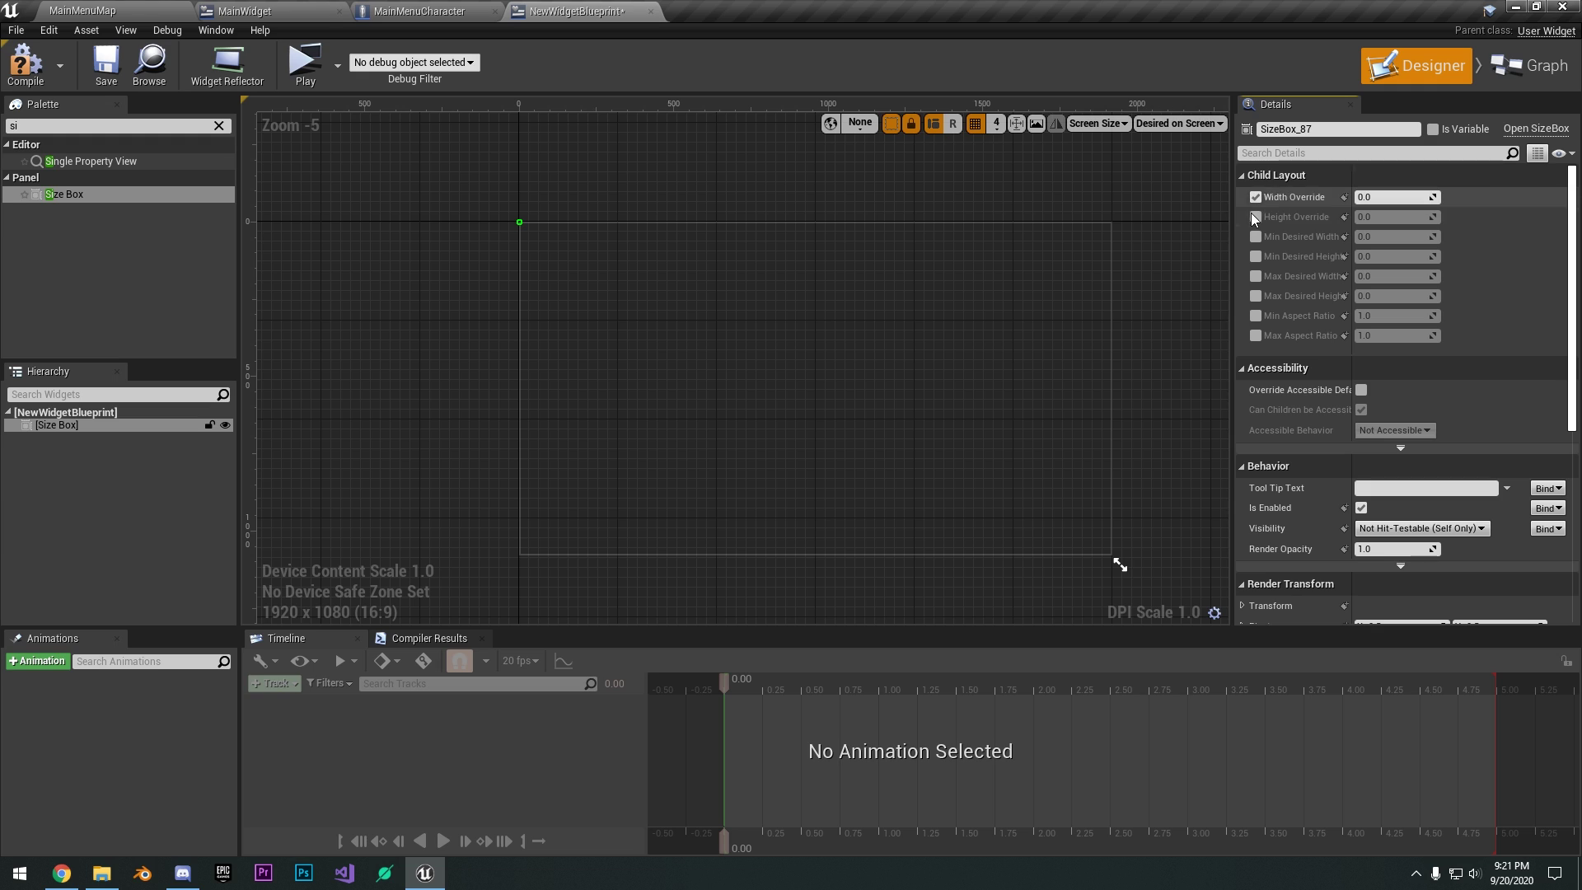
left_click(1256, 217)
left_click(1392, 198)
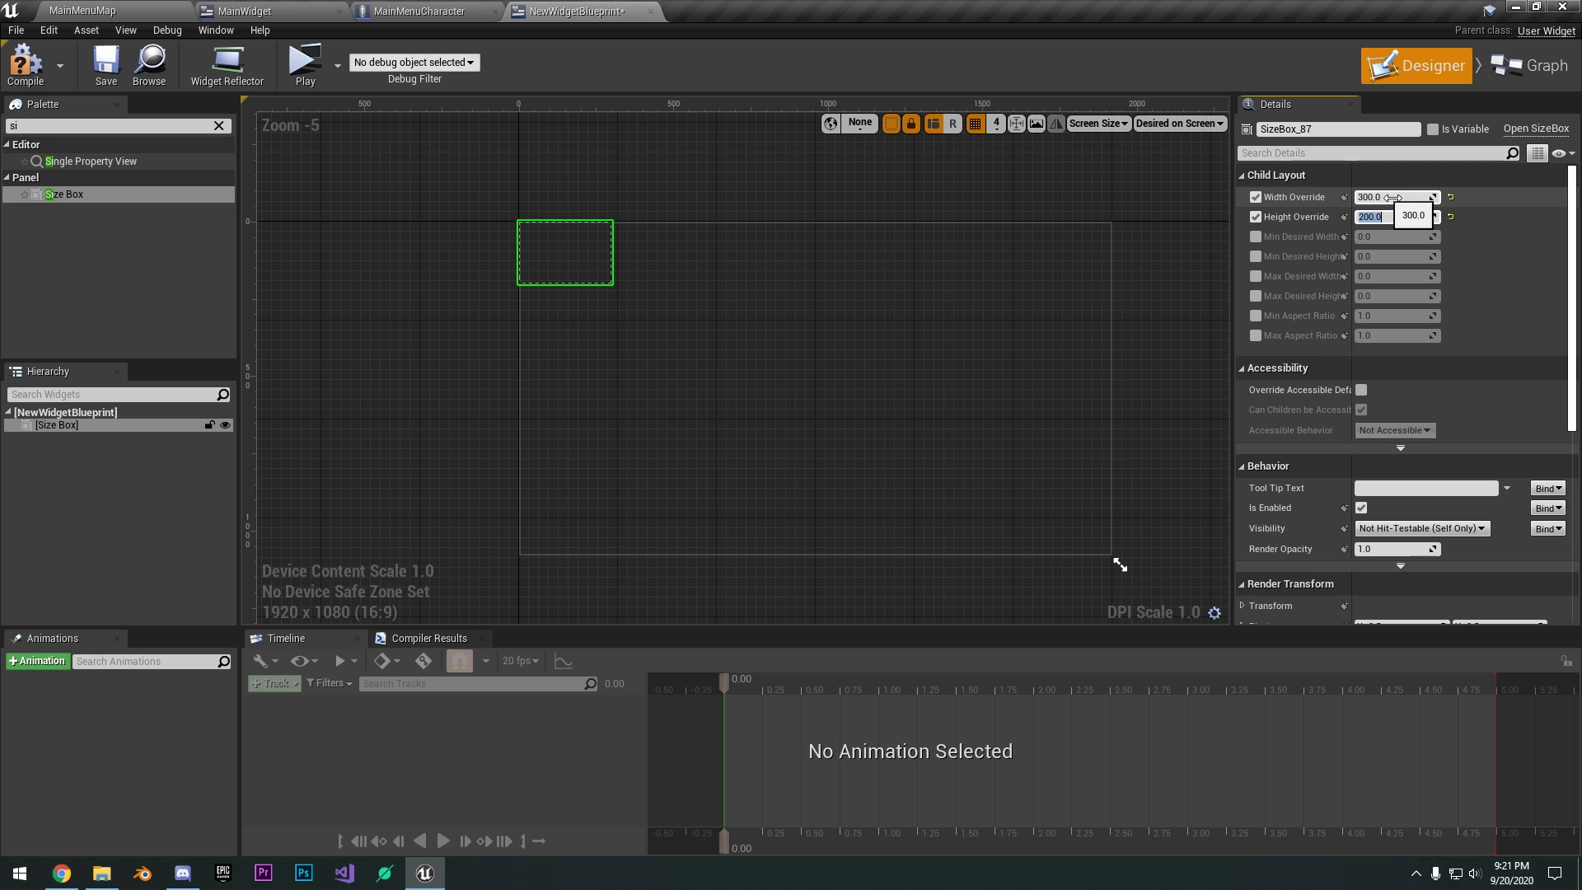
left_click(1405, 201)
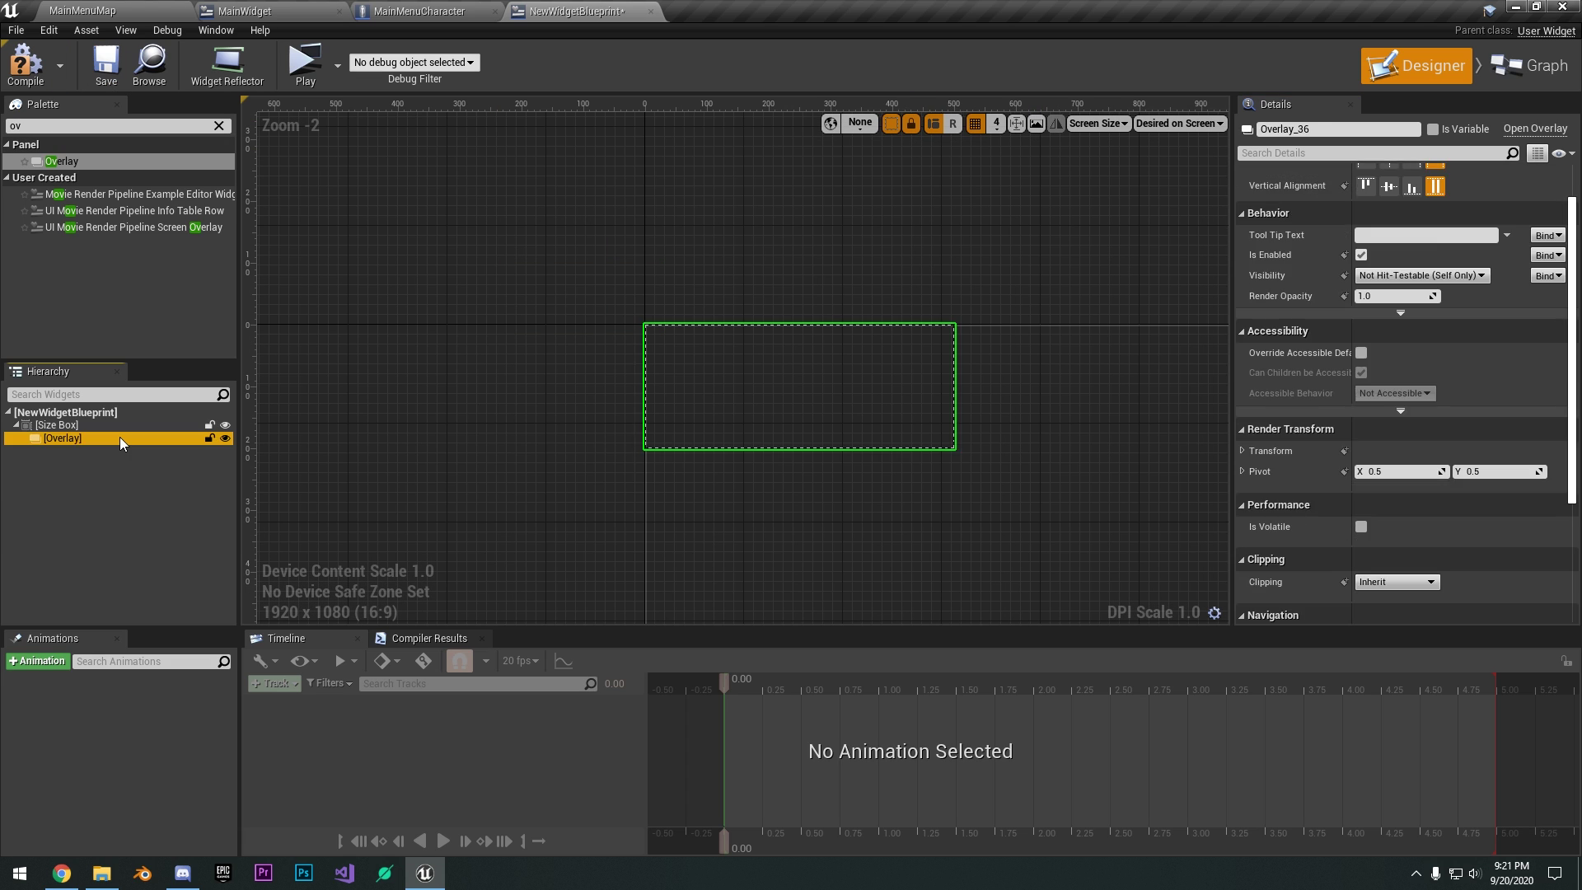
Remove the Overlay from the Size Box and place a Border inside it instead.
key("Delete")
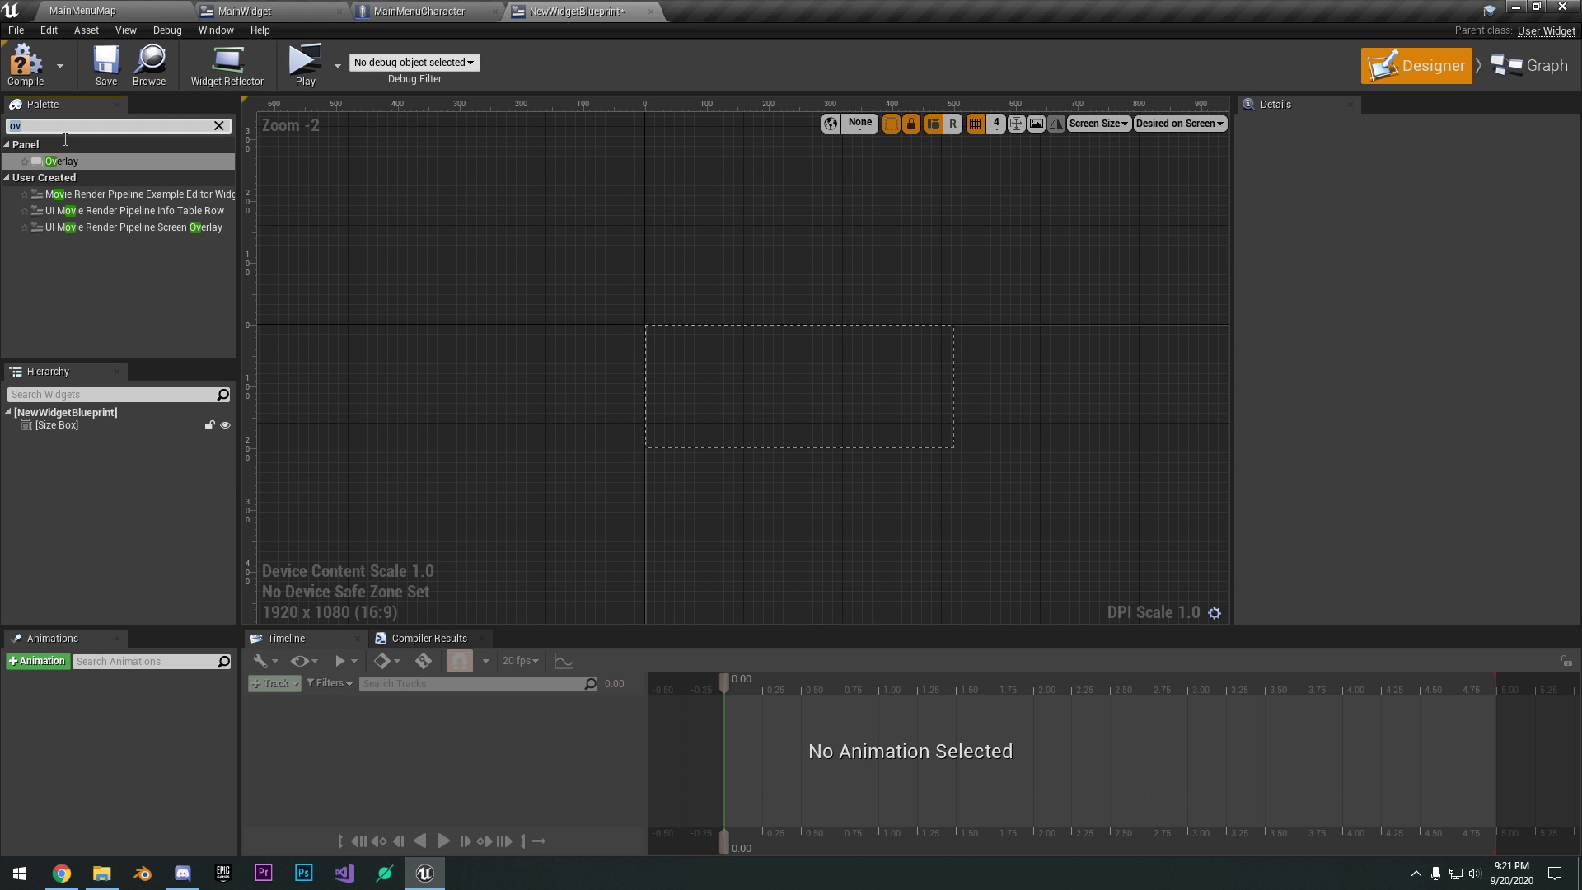
key("BackSpace")
type("bor")
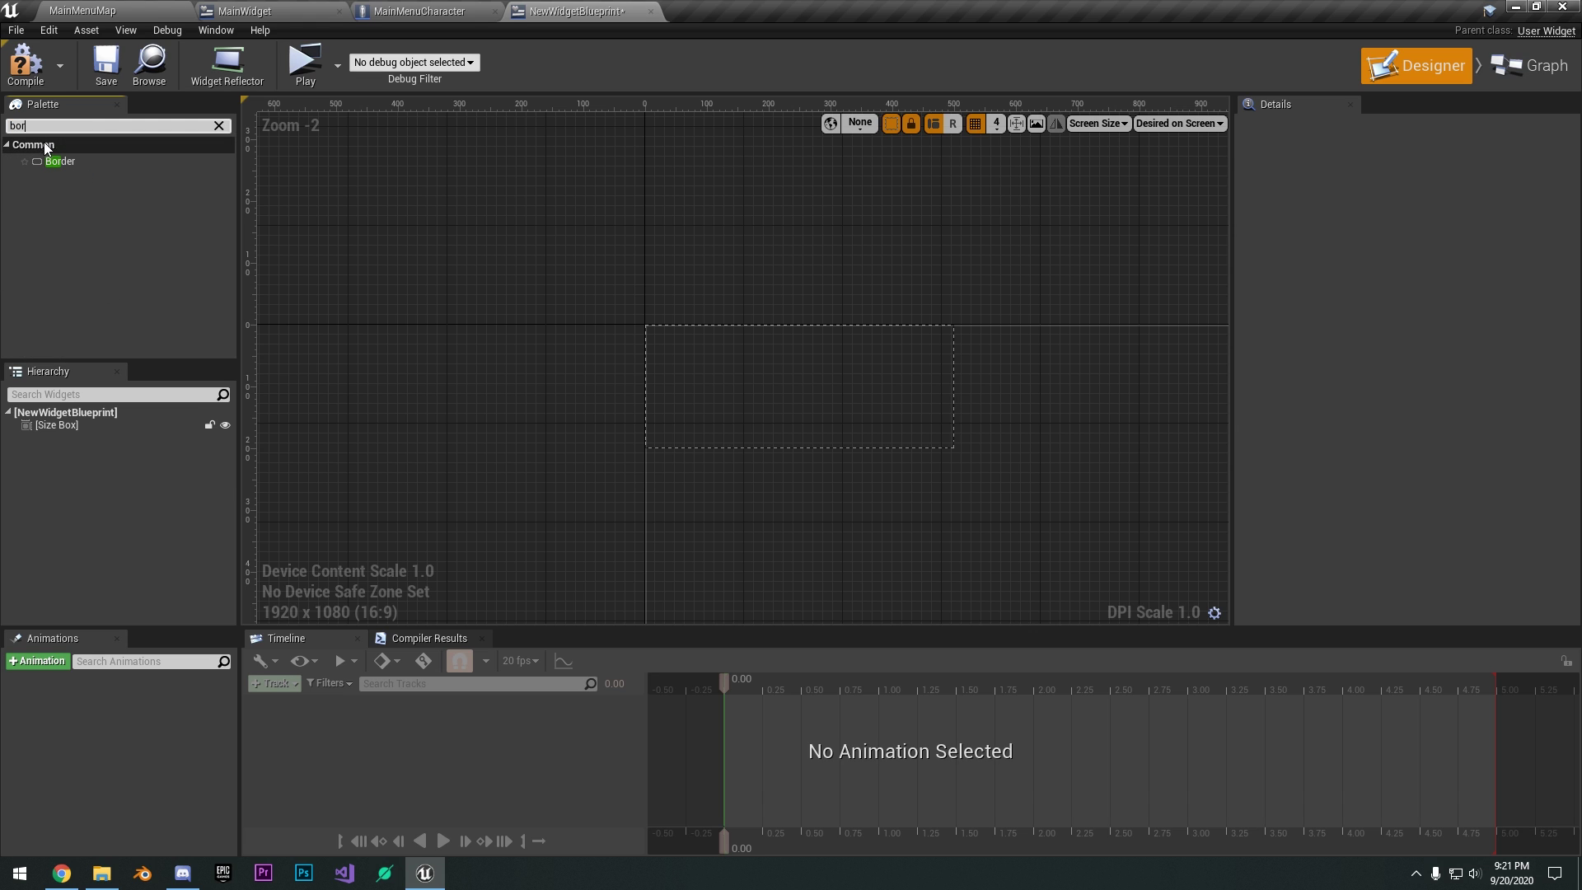
left_click_drag(60, 161, 799, 387)
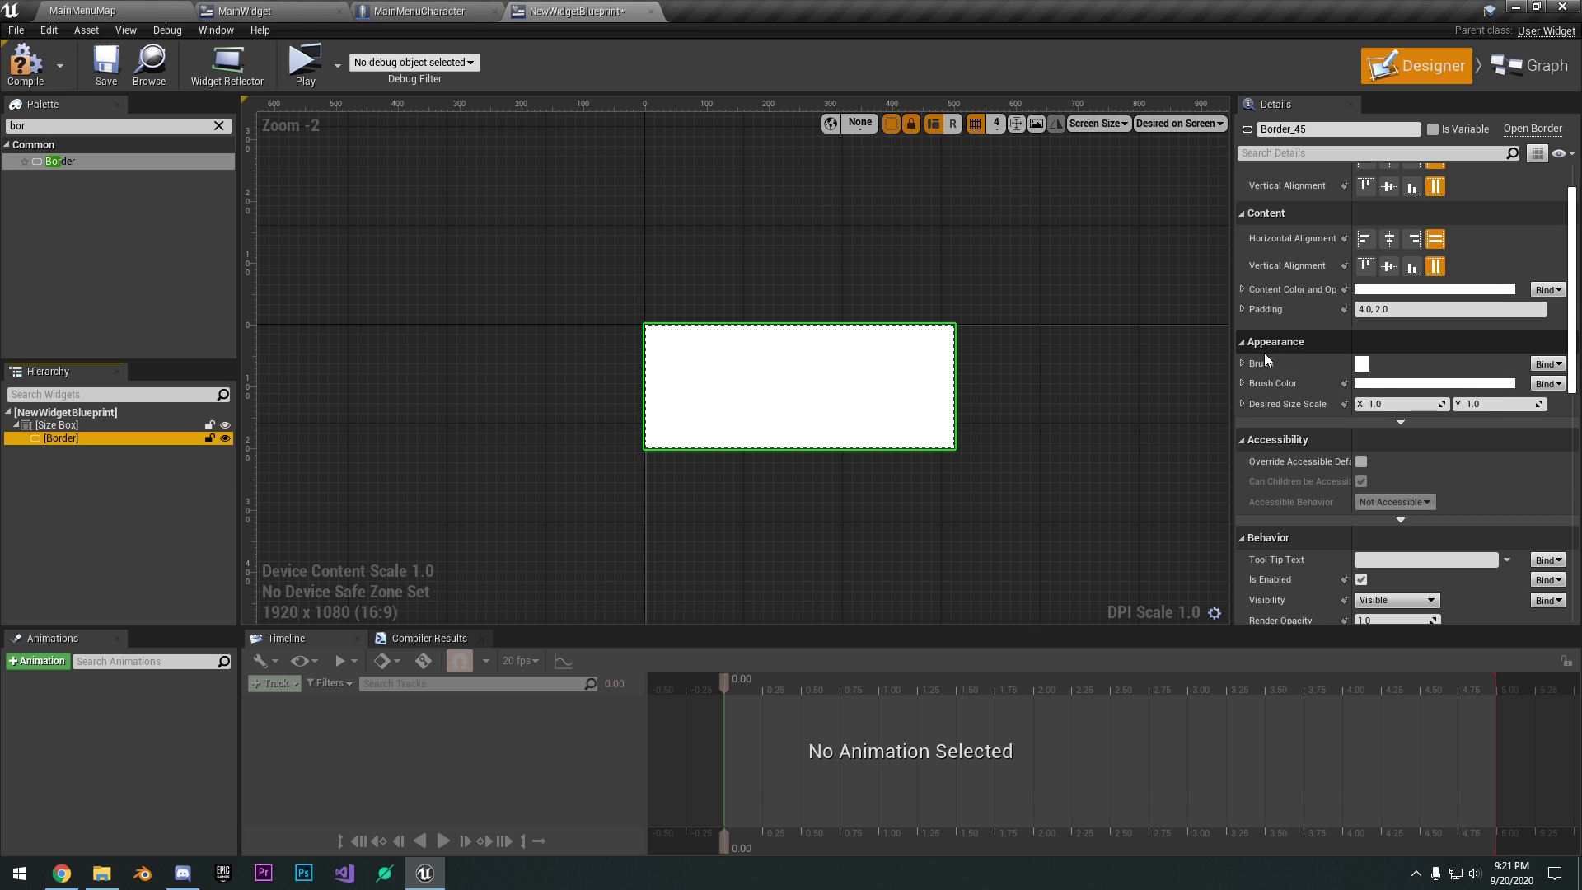
Set the Border's brush color to black with an alpha of 0.5 and save the widget.
left_click(1413, 384)
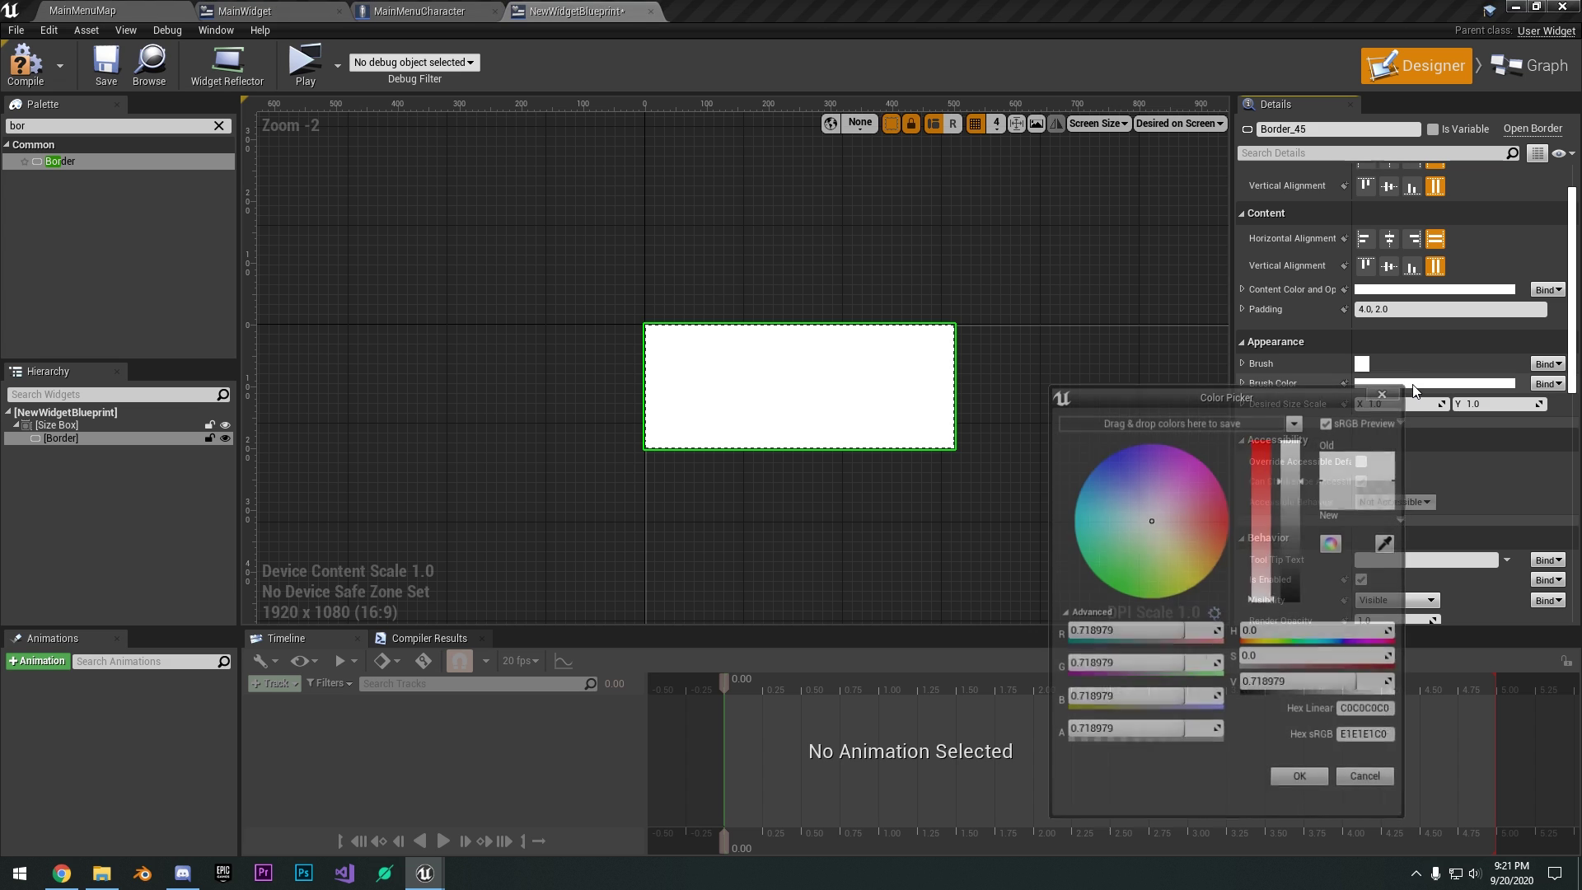
left_click_drag(1293, 577, 1300, 628)
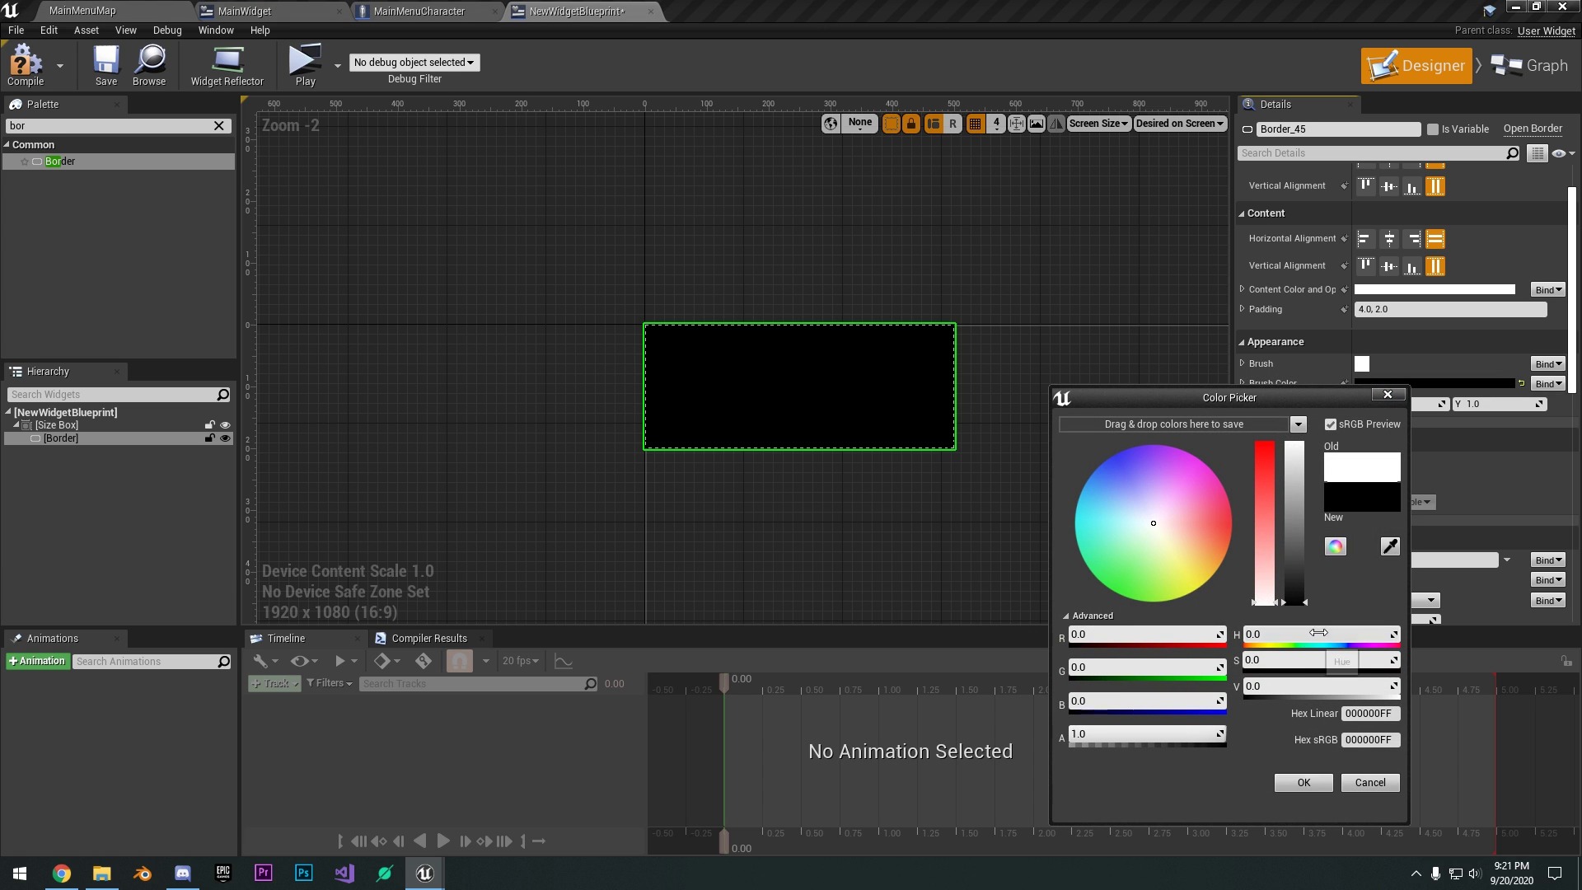
left_click(1194, 742)
type("0.5")
key("Return")
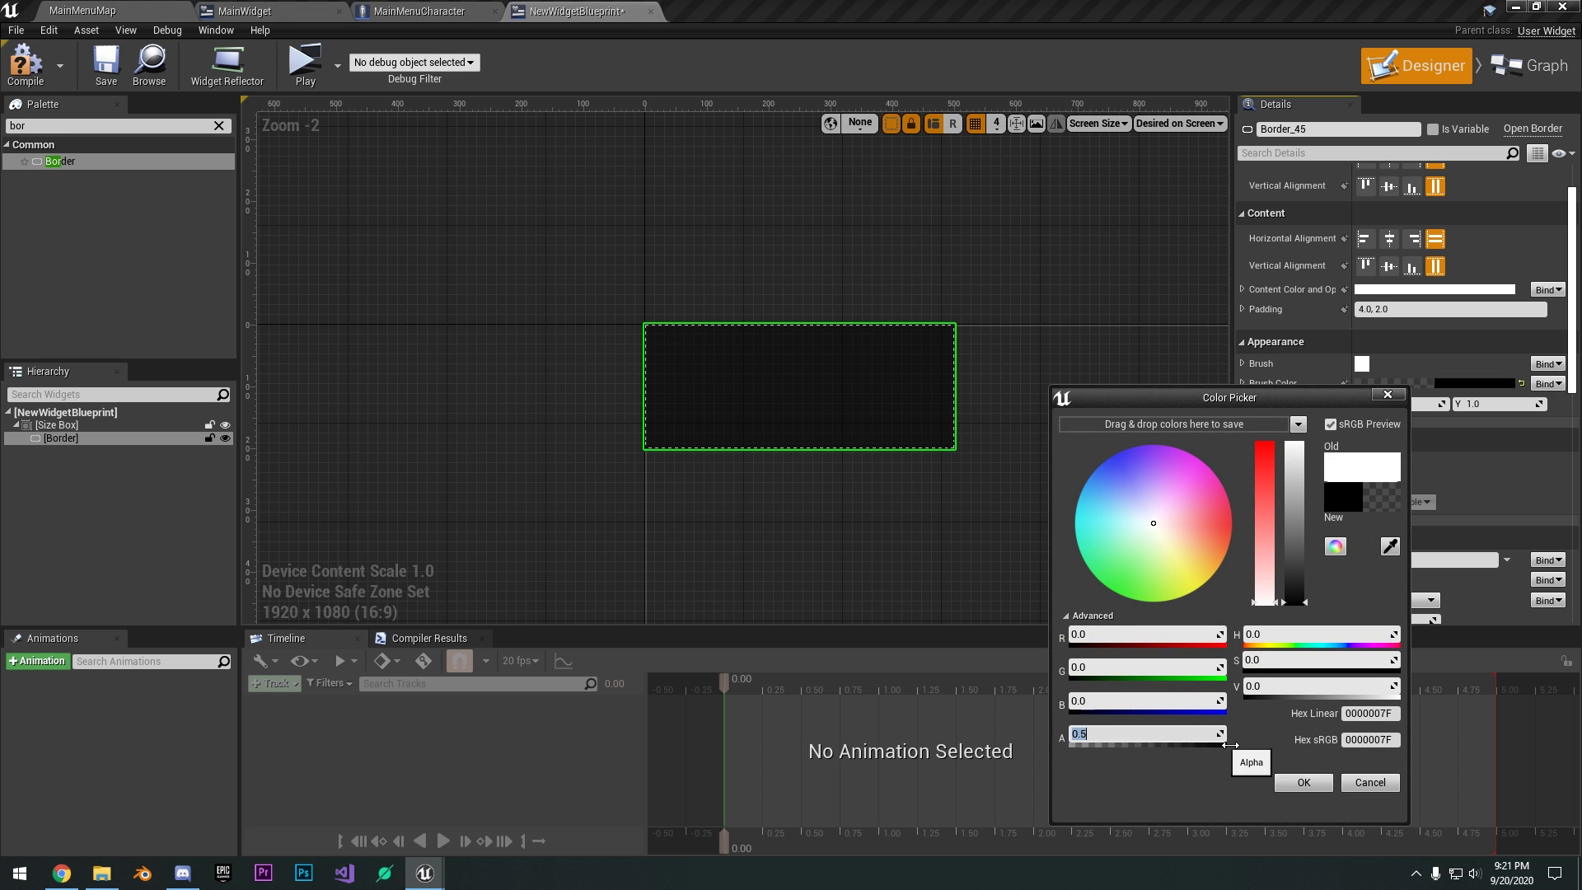
left_click(1301, 781)
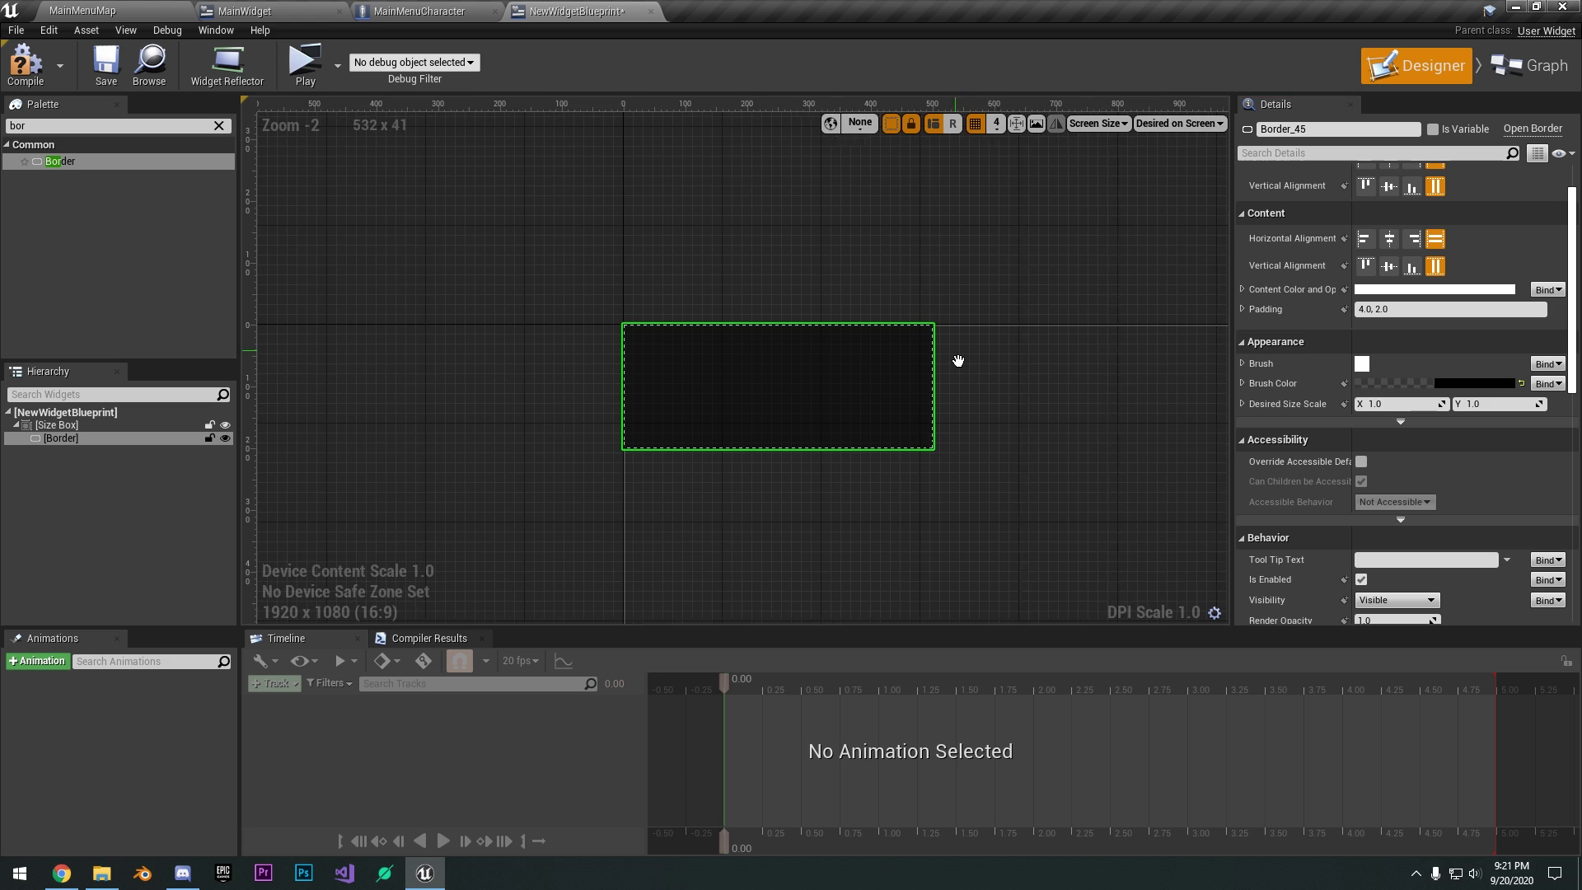
key("ctrl+s")
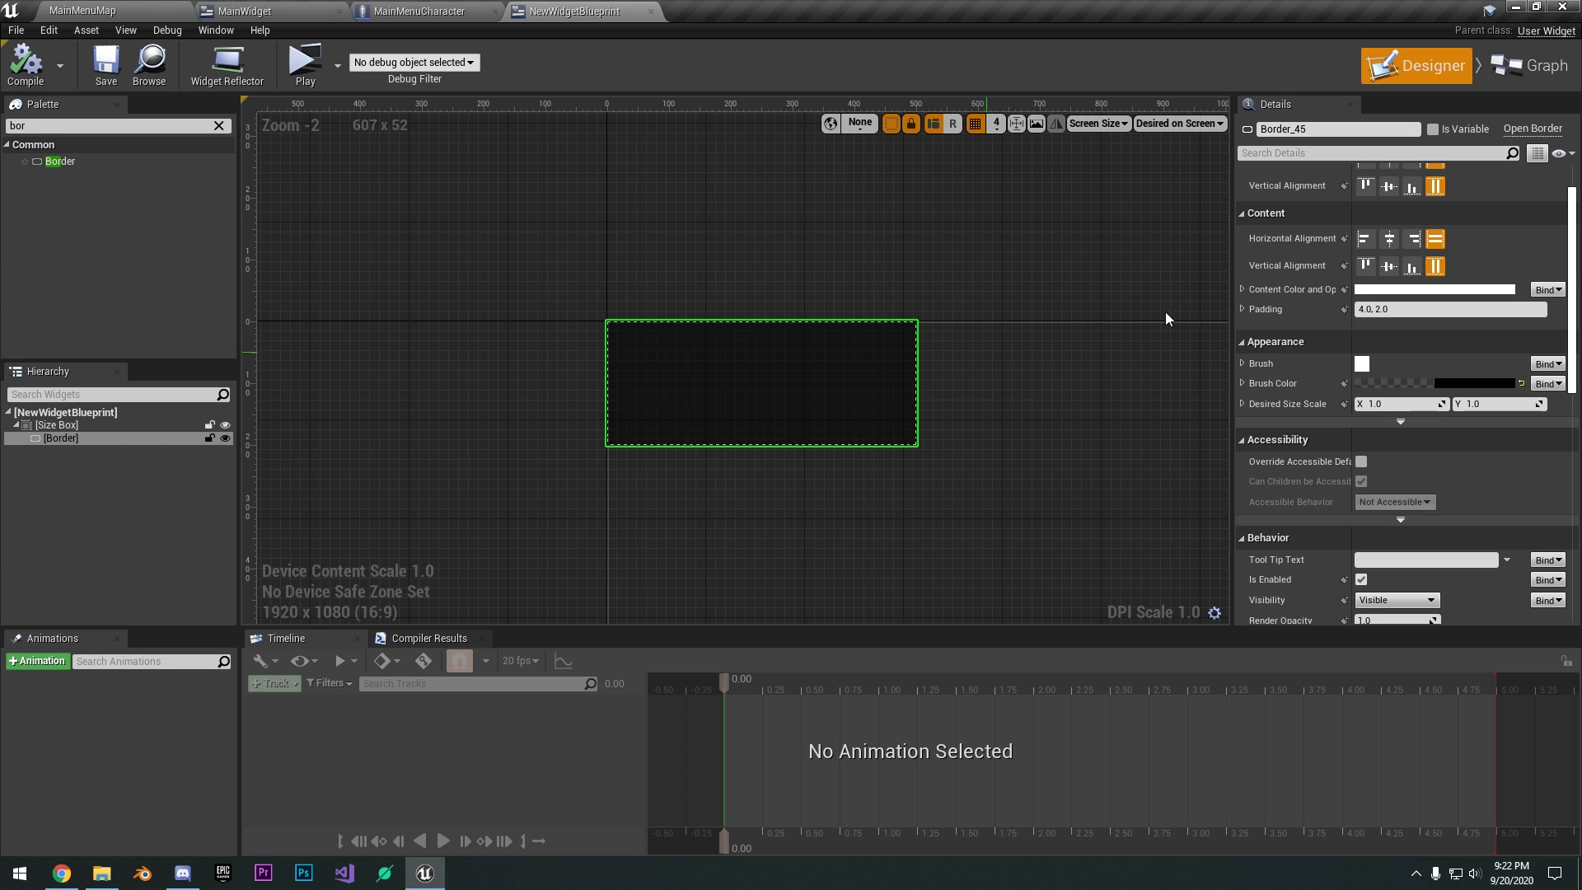
Search the palette for the Overlay and nest one inside the Border.
left_click(218, 125)
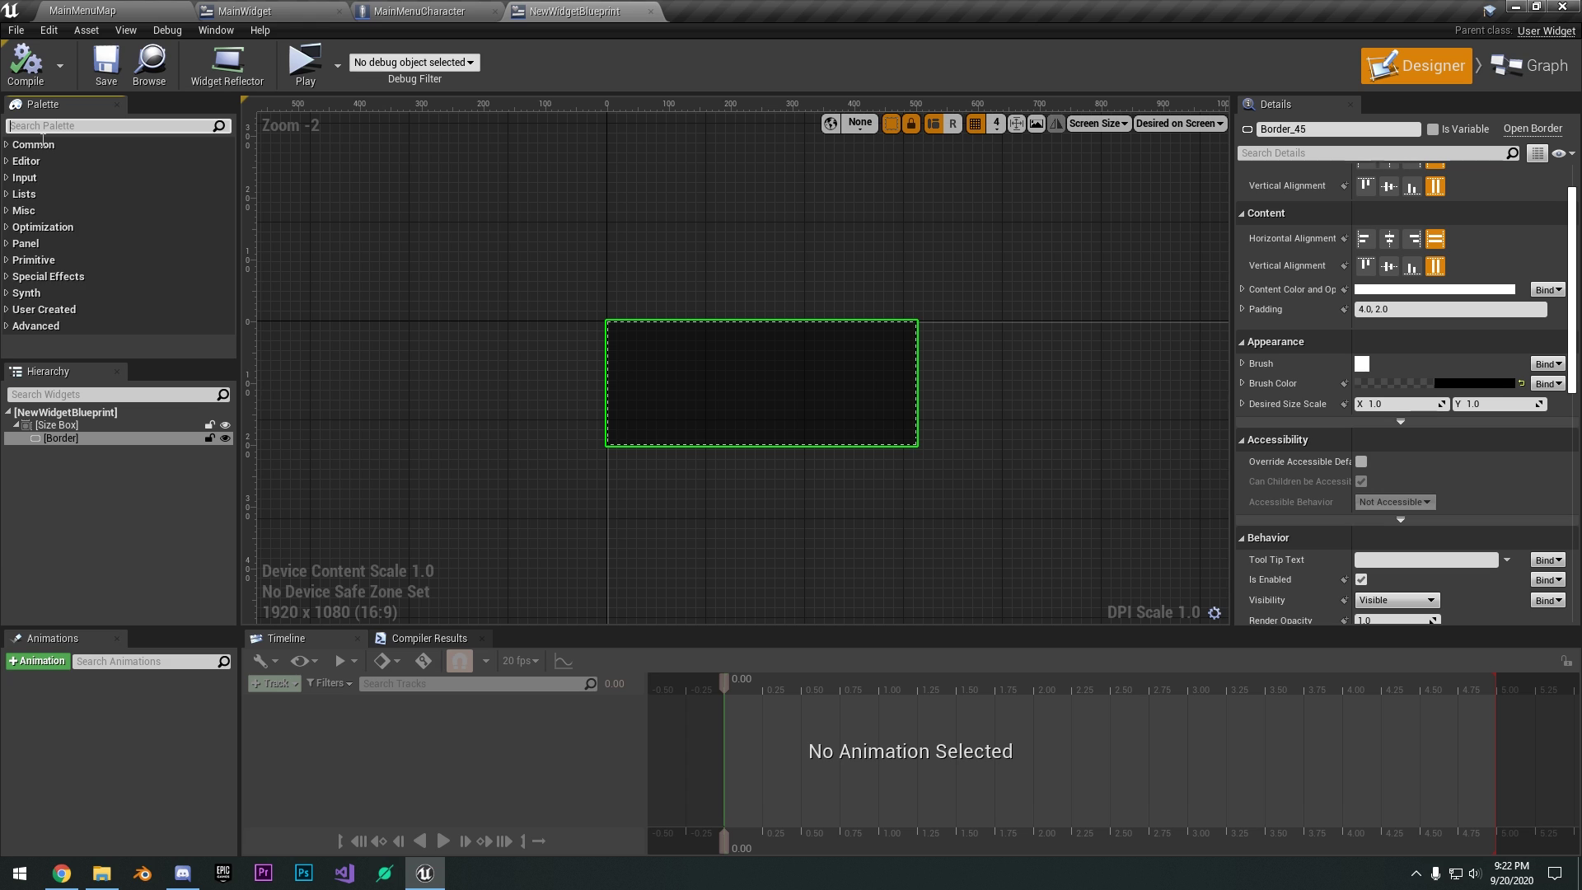
type("ov")
left_click_drag(62, 161, 128, 450)
mouse_move(443, 275)
right_mouse_down()
mouse_move(446, 244)
mouse_move(439, 265)
right_mouse_up()
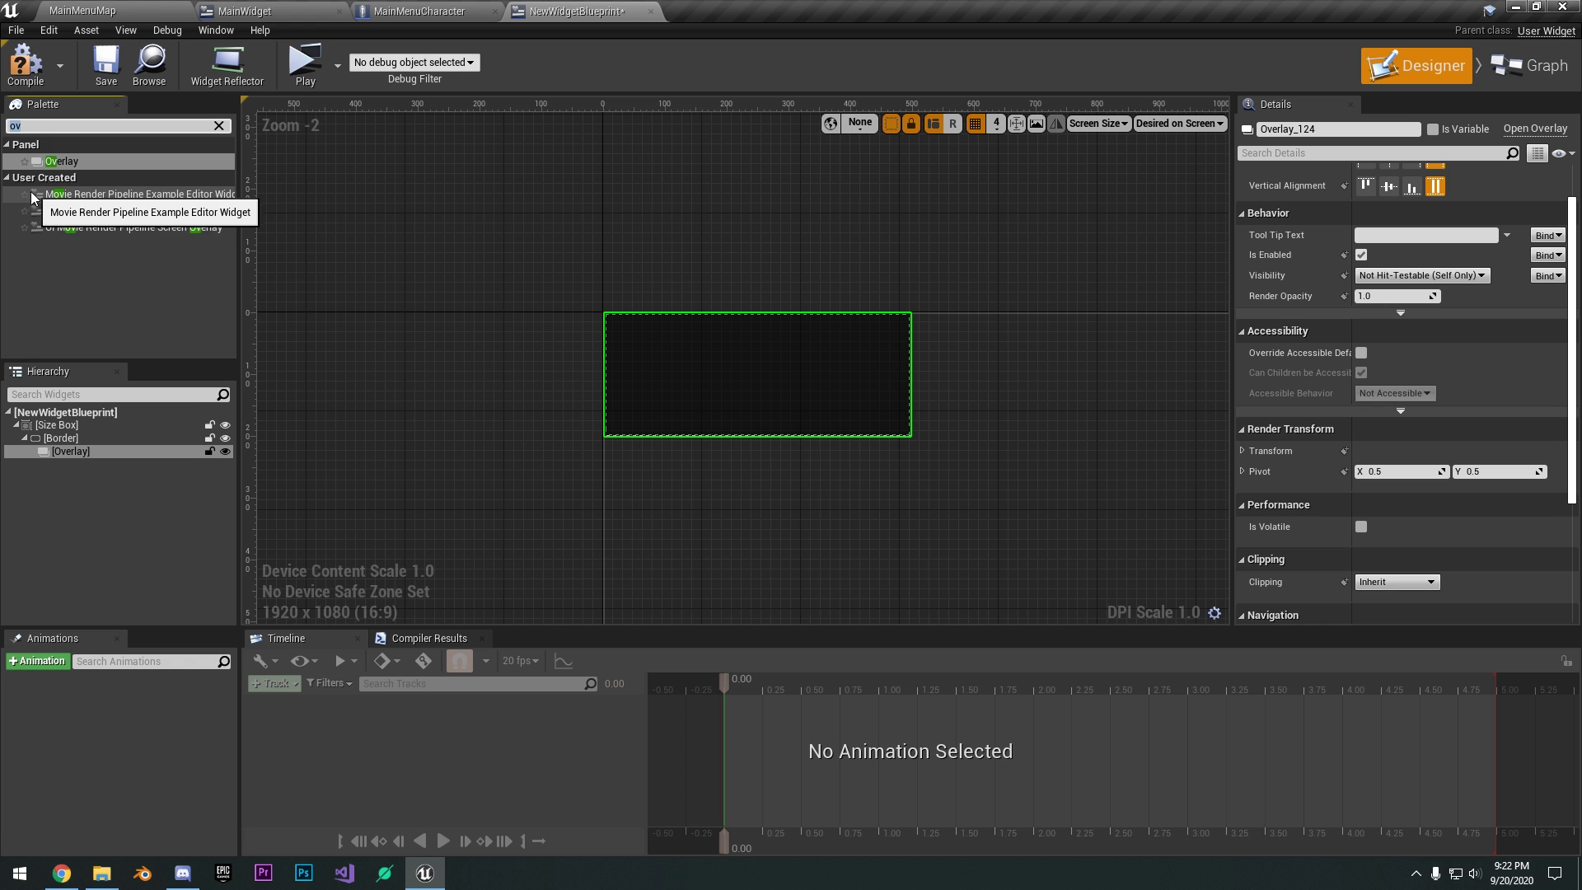
key("BackSpace")
key("BackSpace")
type("b")
left_click_drag(85, 177, 83, 462)
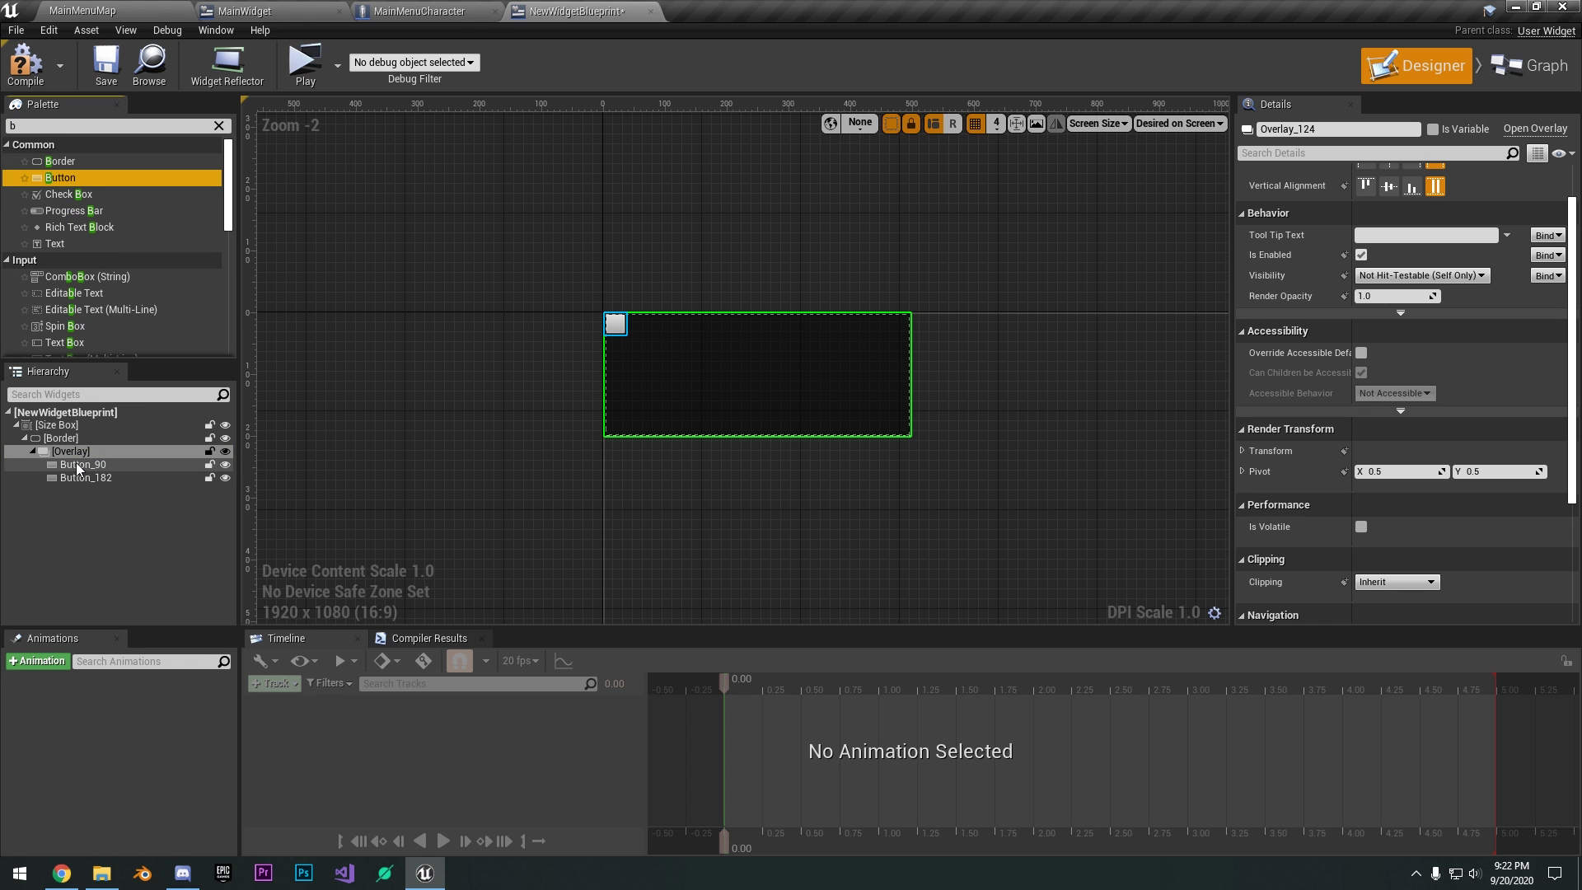
key("Delete")
Find the Vertical Box in the palette and add one inside the Overlay.
left_click(96, 453)
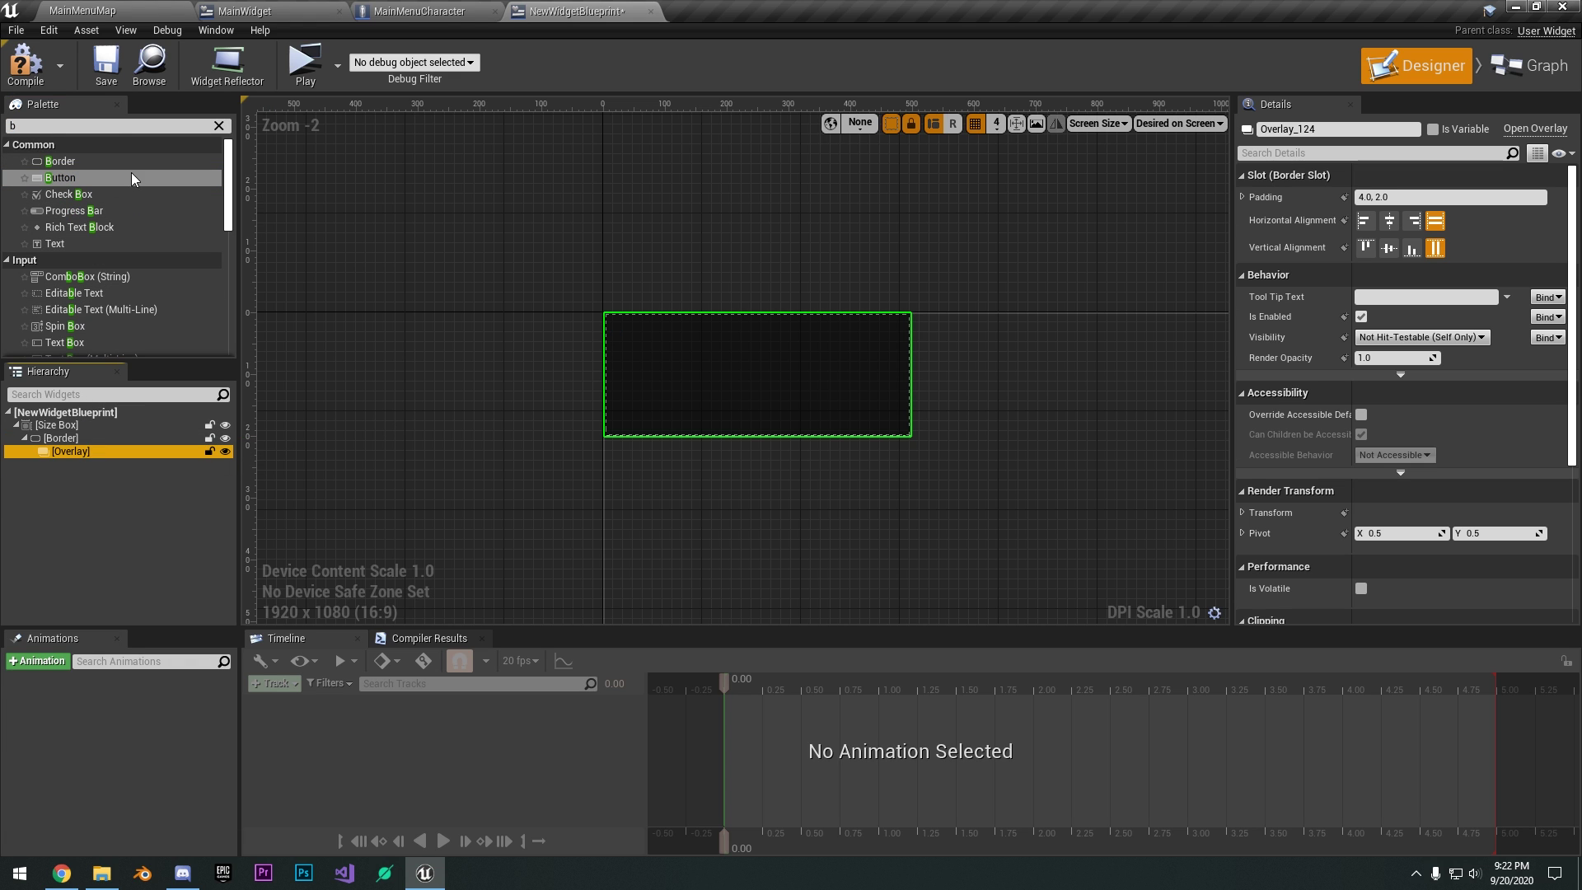
left_click(73, 130)
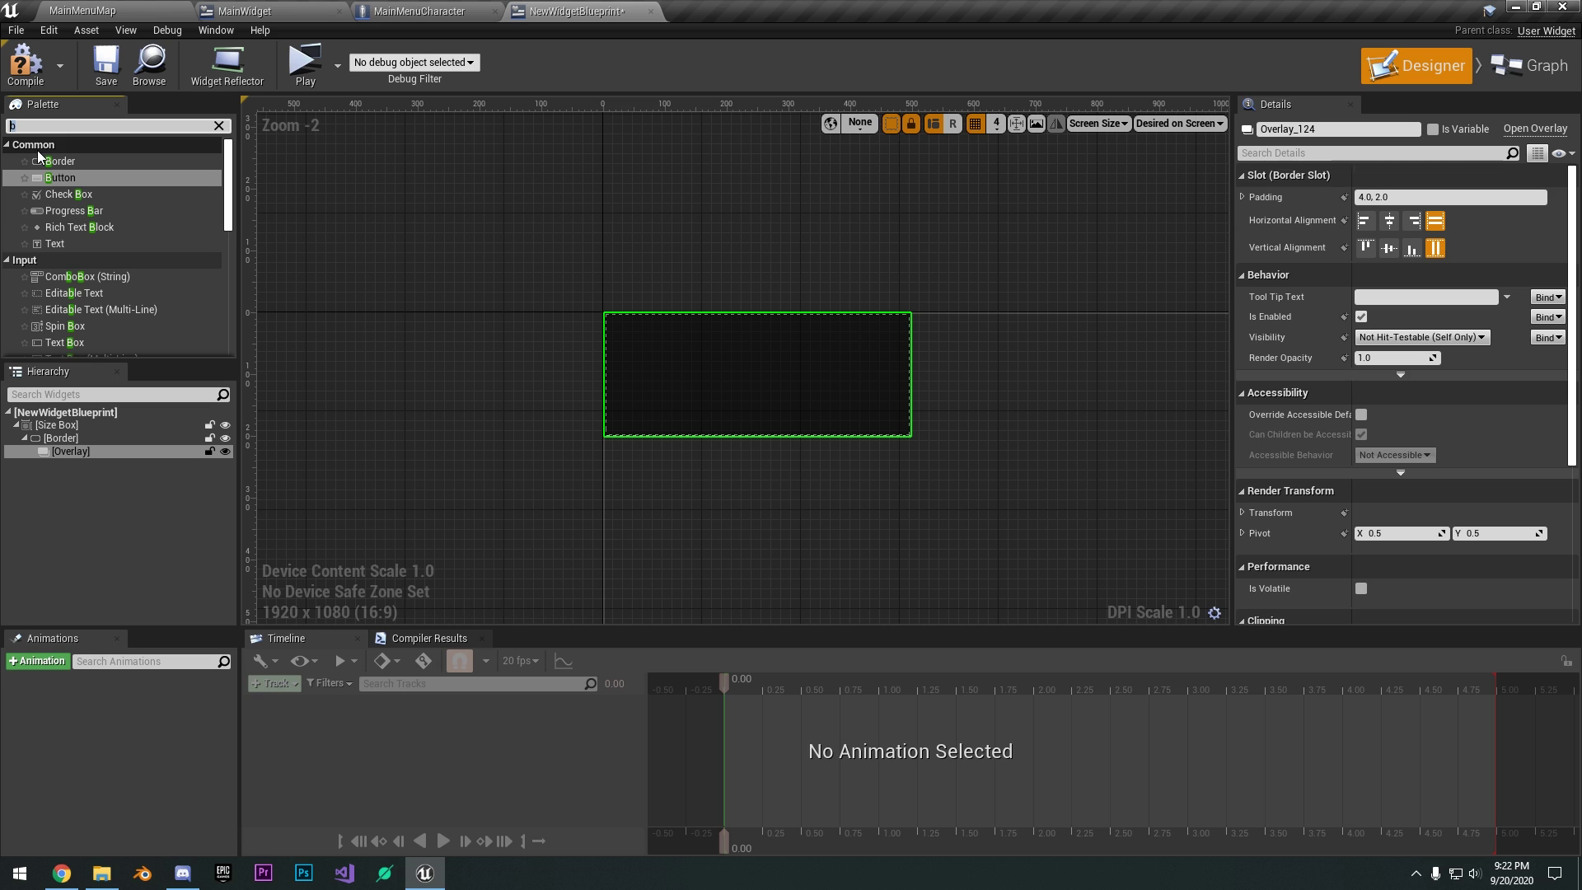
key("BackSpace")
type("ver")
double_click(66, 177)
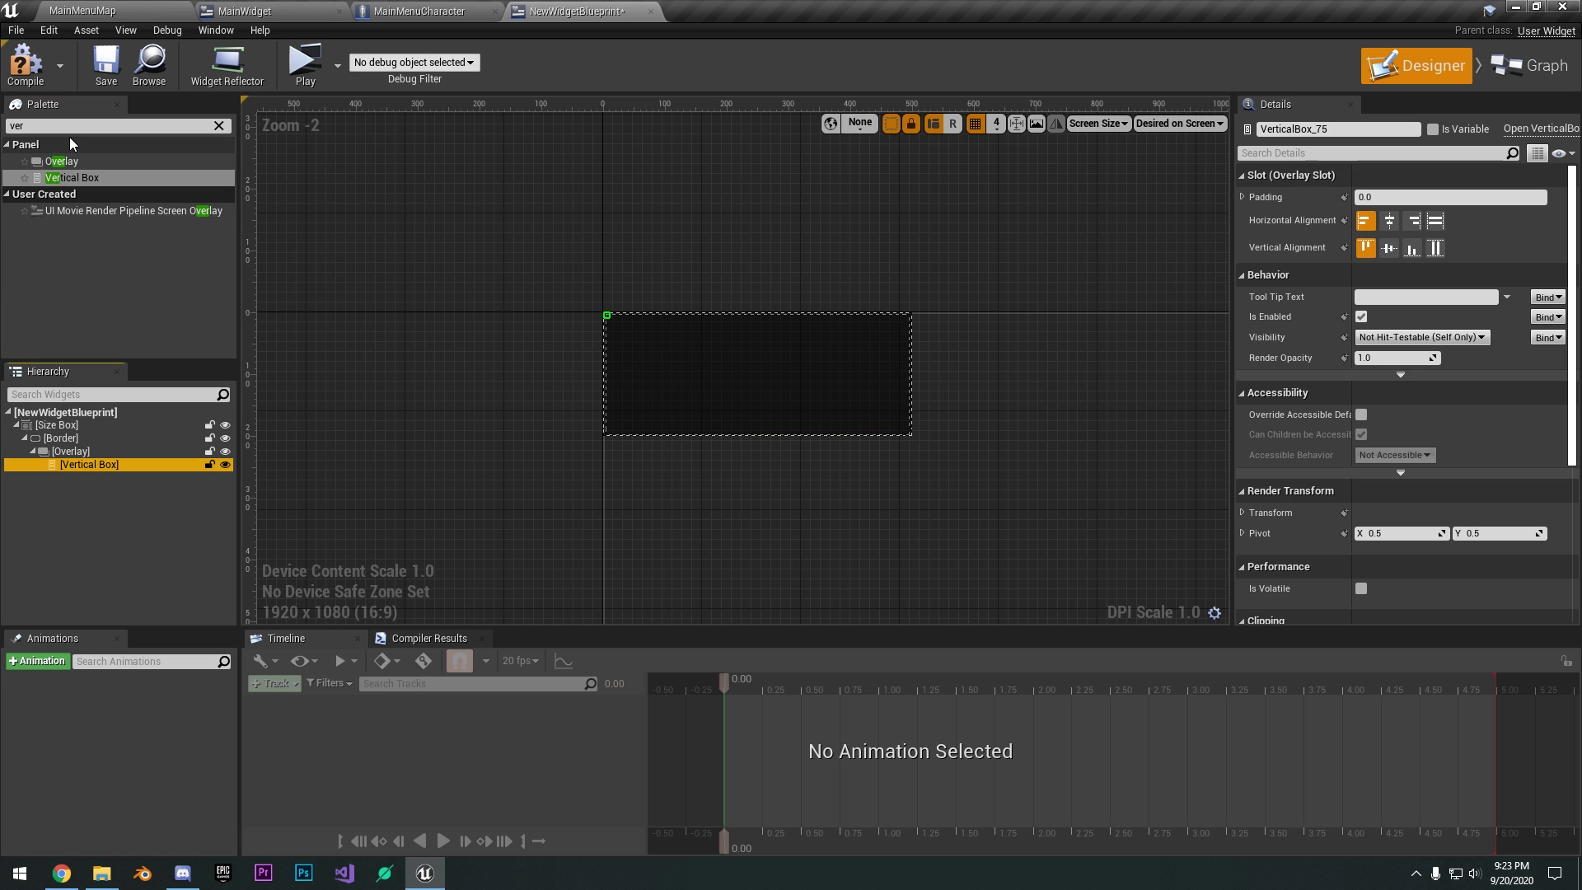
Find the Horizontal Box in the palette and add two of them inside the Vertical Box.
left_click(48, 136)
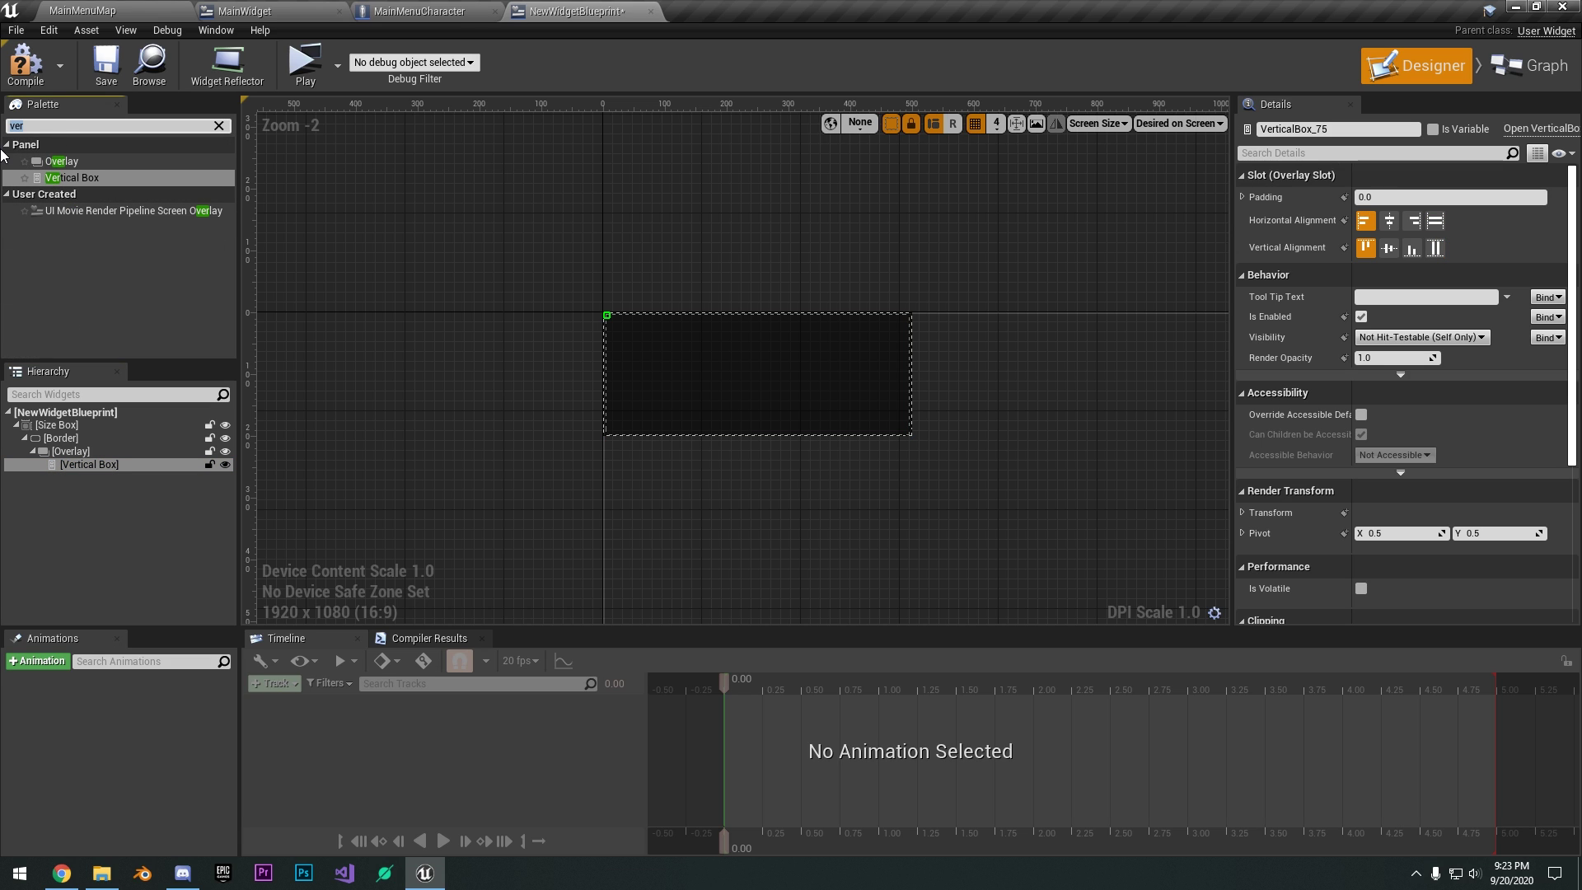
key("BackSpace")
type("hor")
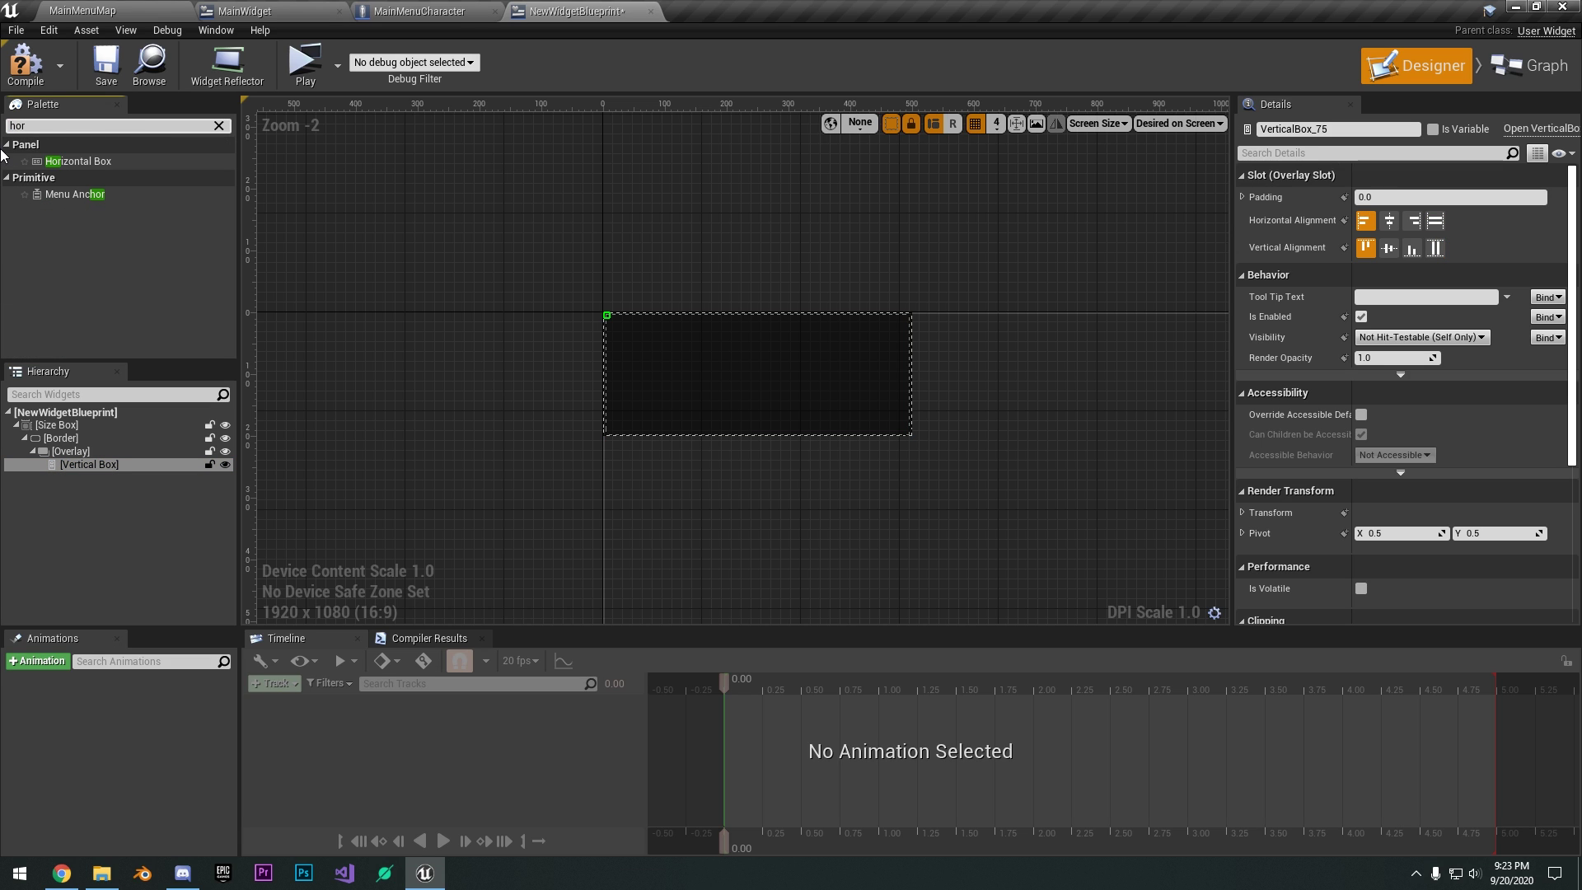
double_click(68, 163)
left_click_drag(117, 486, 108, 477)
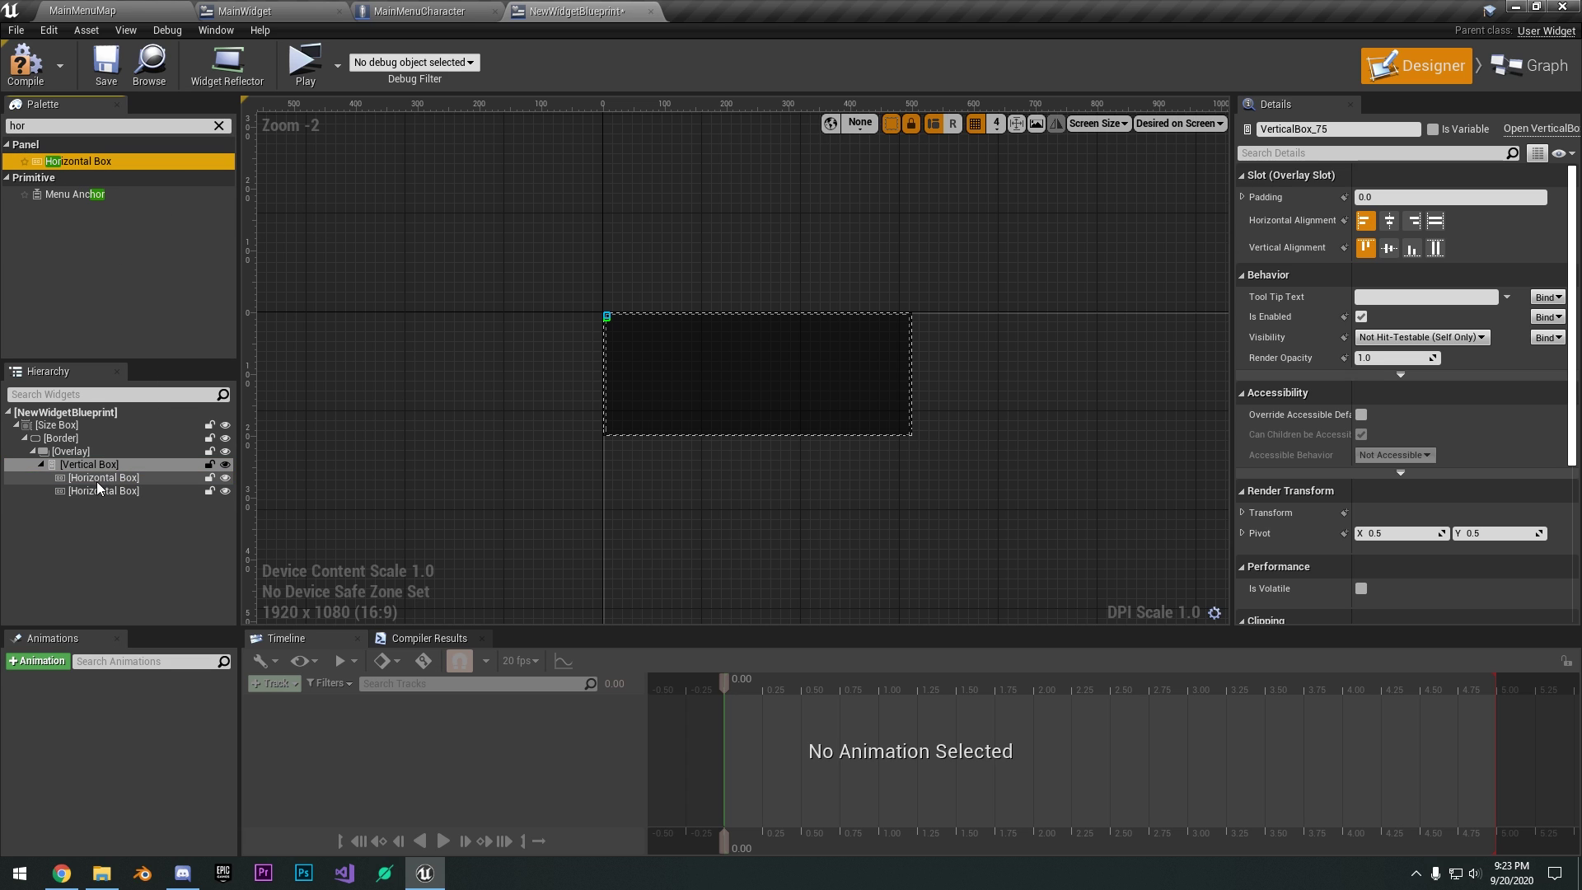
Set the Vertical Box's horizontal and vertical alignment to fill the Overlay.
left_click(105, 467)
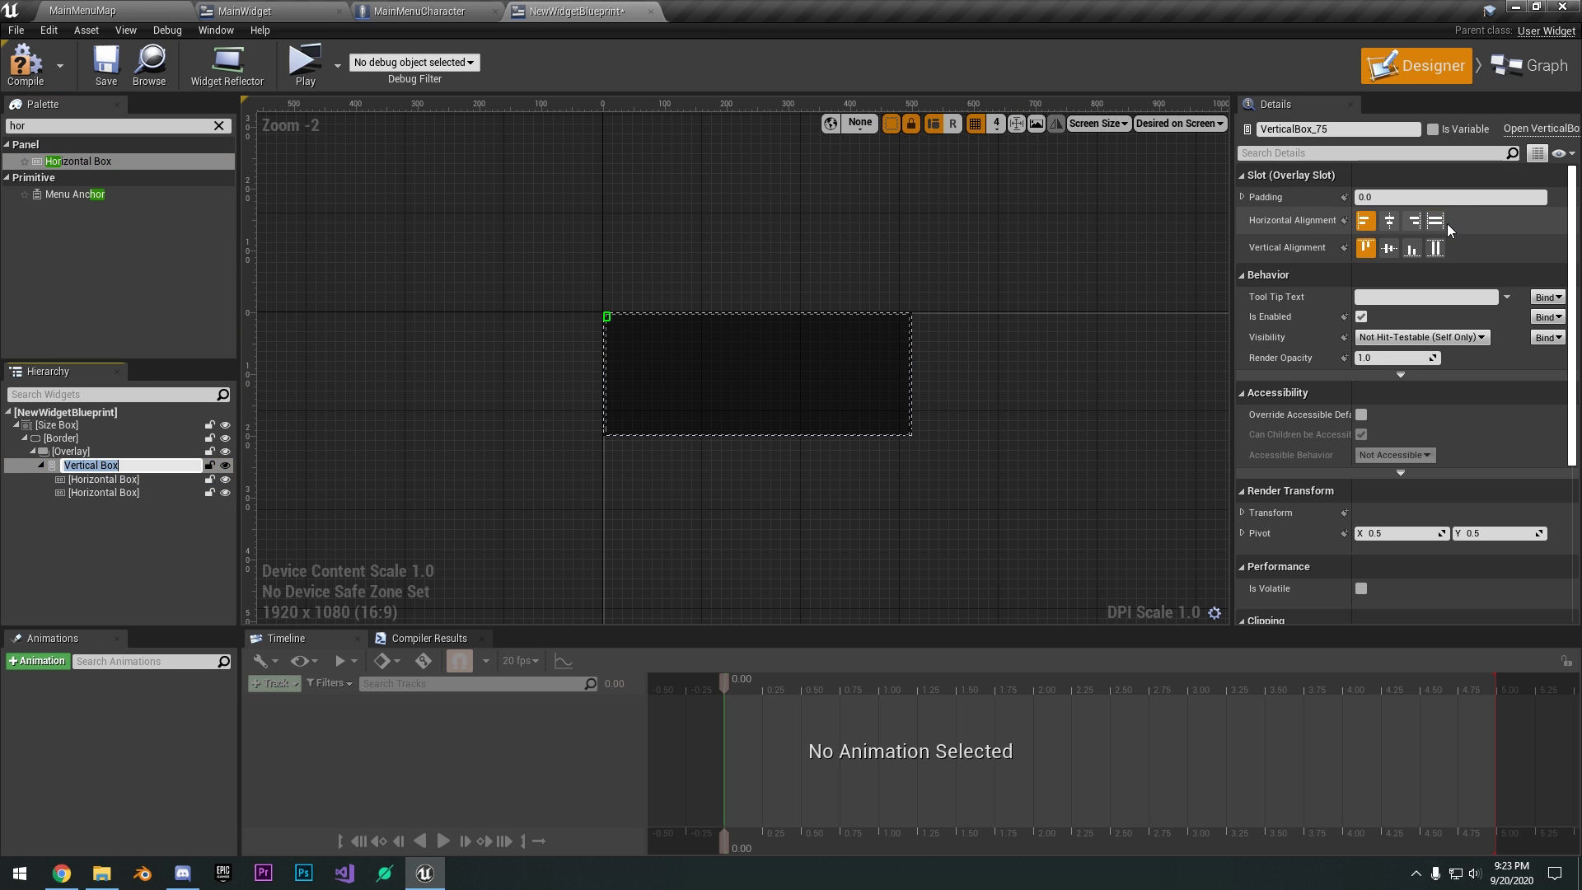
left_click(1435, 221)
left_click(1435, 247)
Find the Text widget in the palette and add one to the first Horizontal Box.
left_click(116, 478)
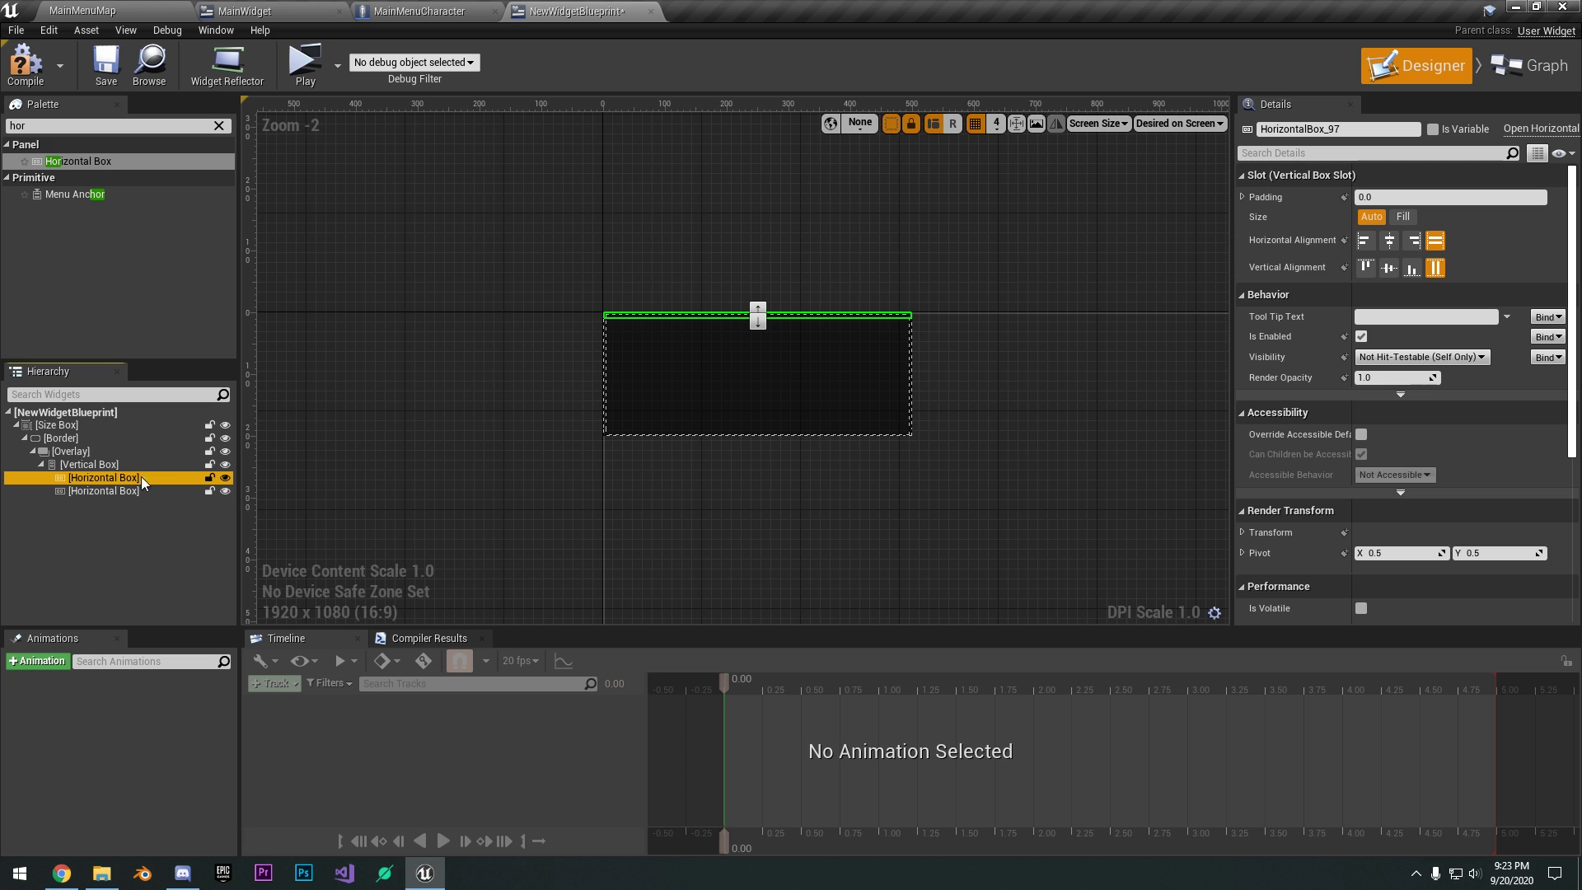
left_click(9, 126)
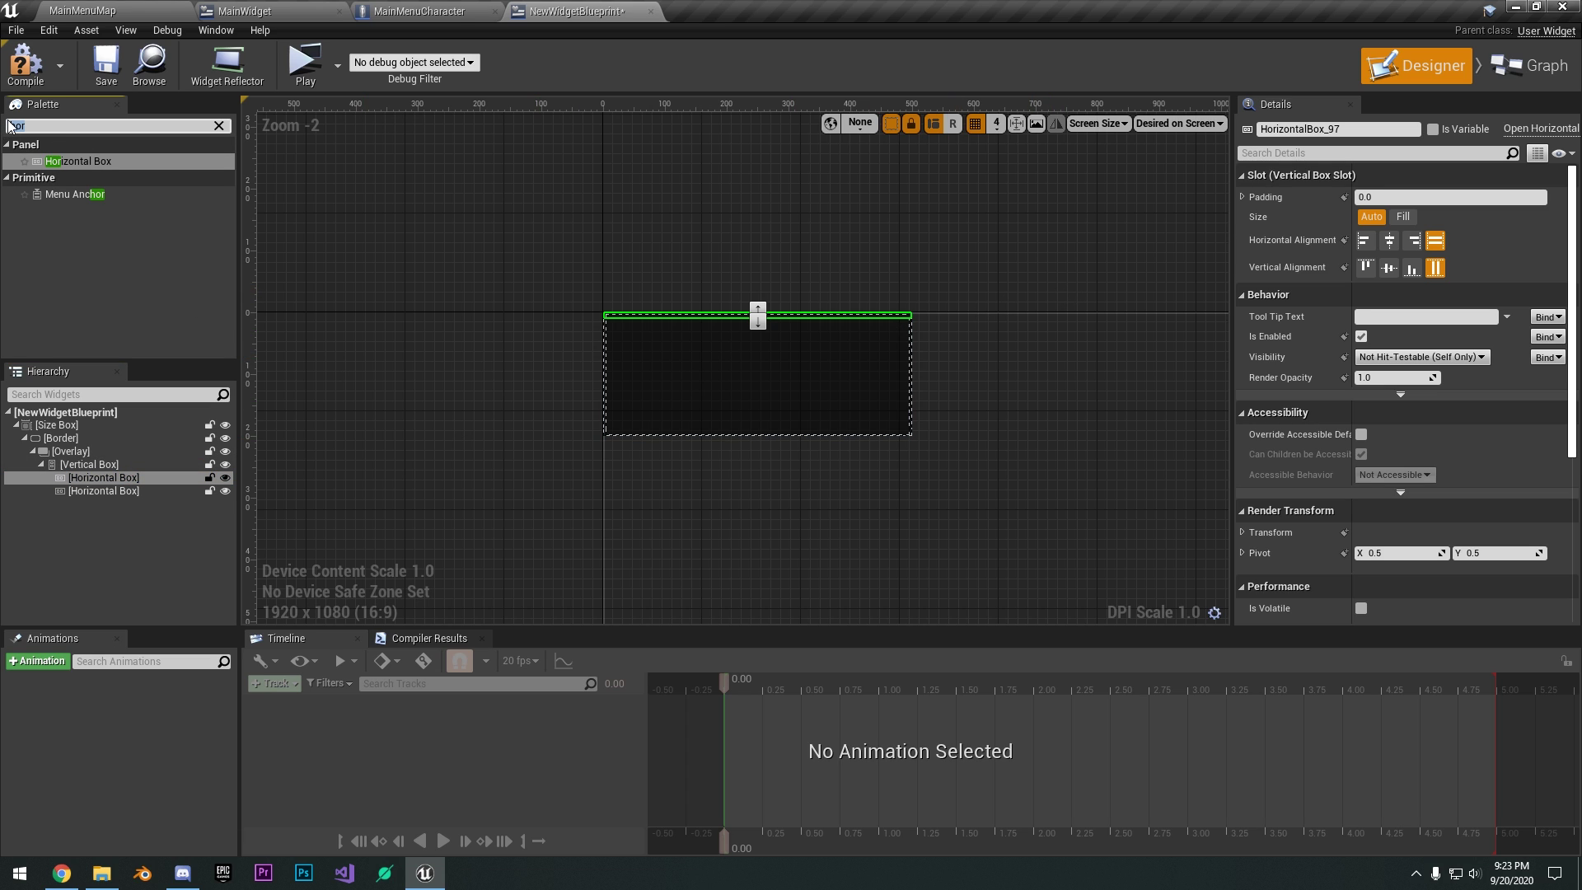
type("but")
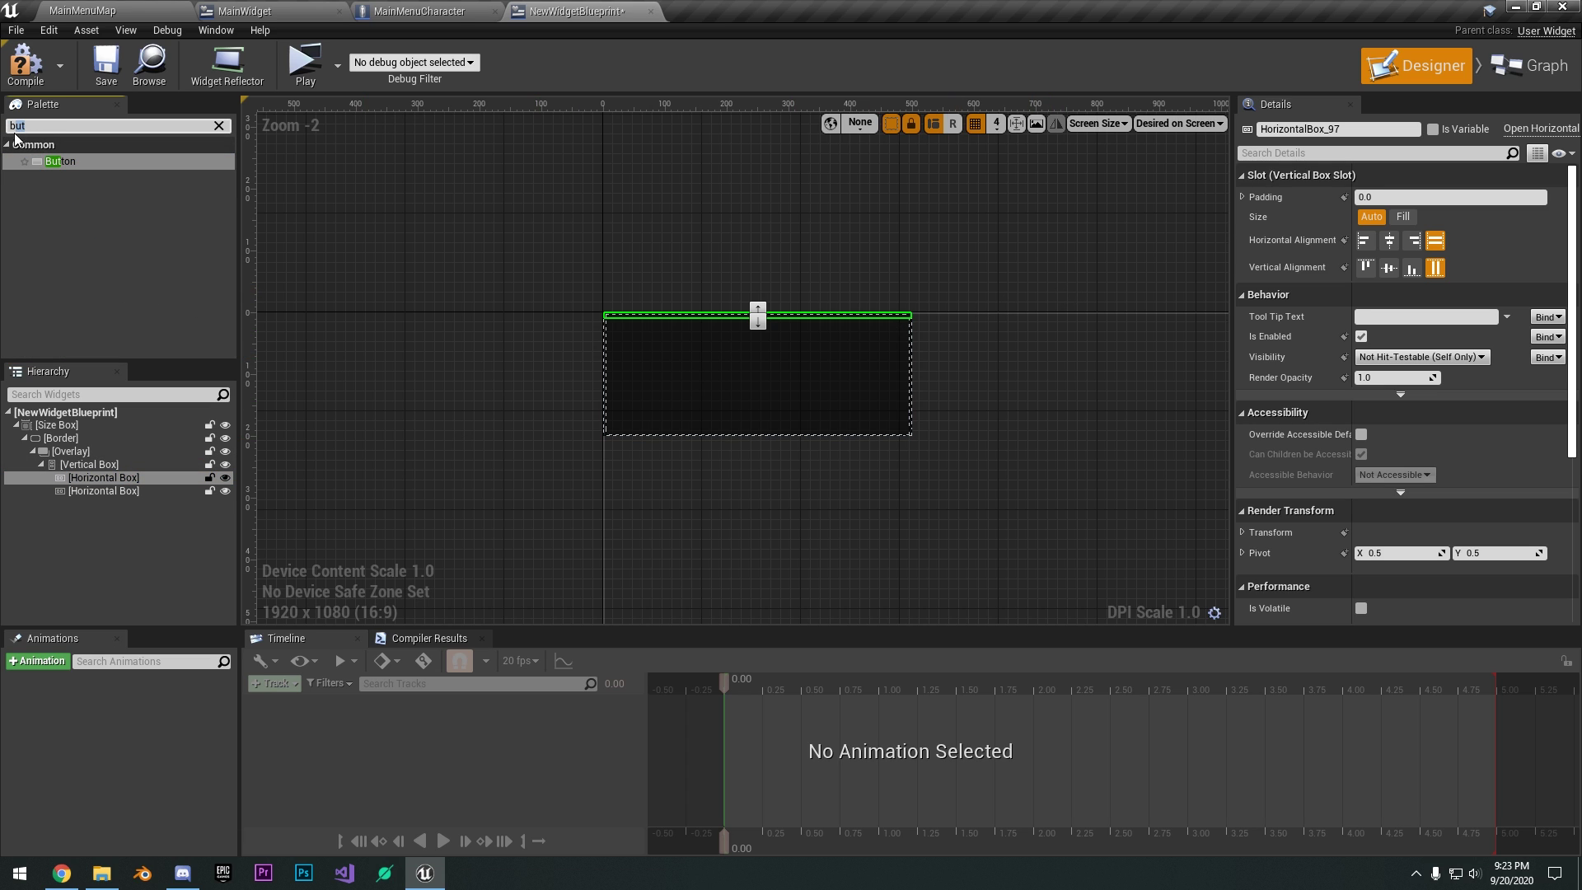
key("ctrl+a")
type("te")
left_click_drag(64, 178, 99, 478)
Add an Editable Text widget to the second Horizontal Box.
left_click(103, 503)
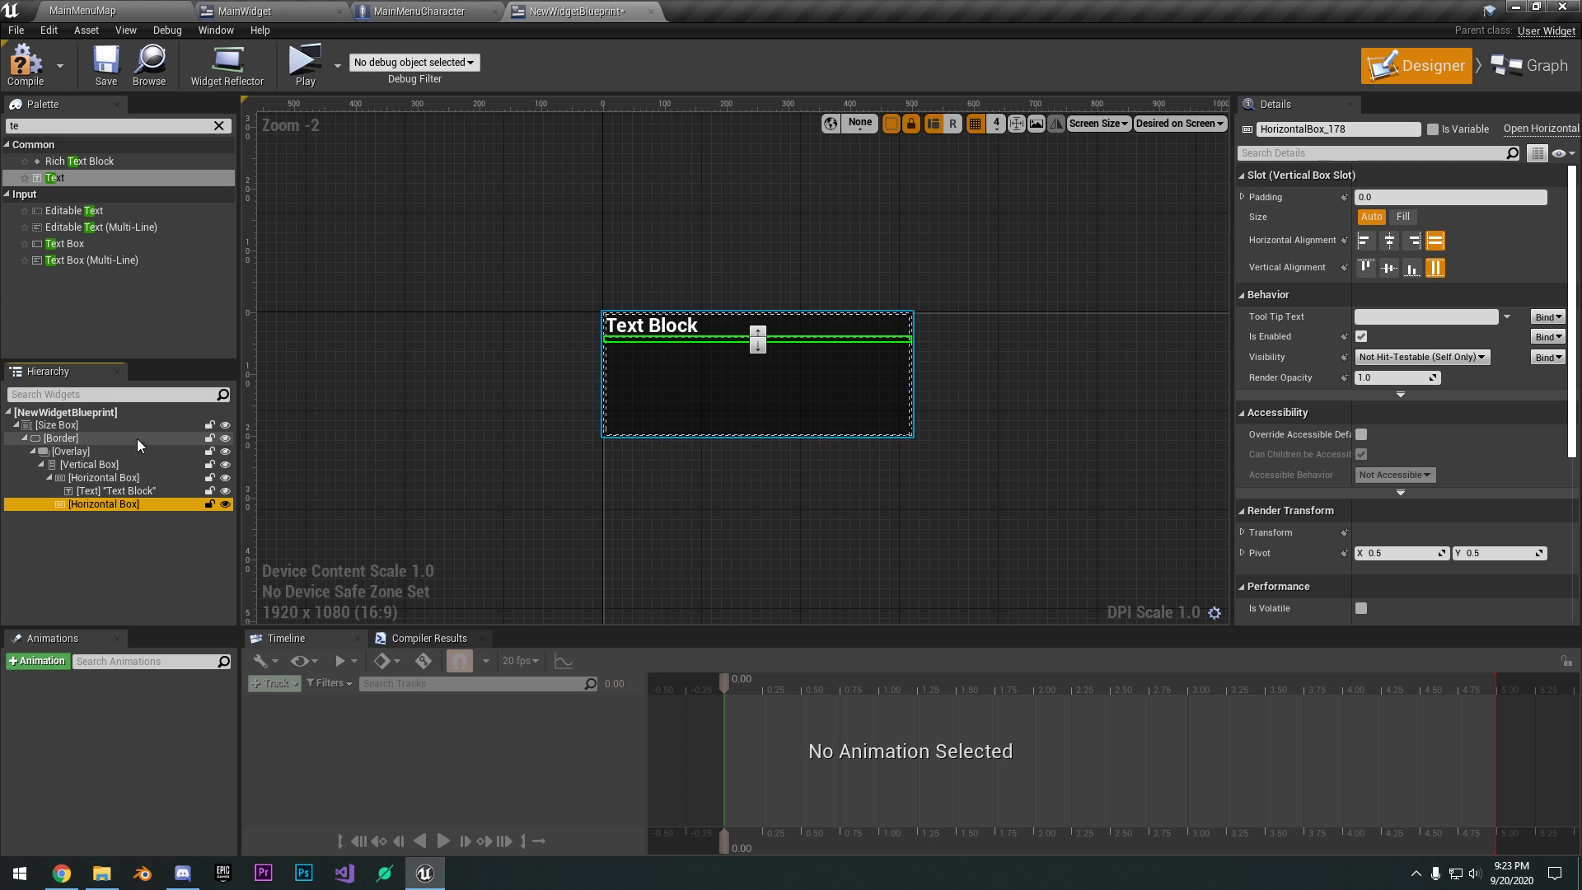
left_click(56, 125)
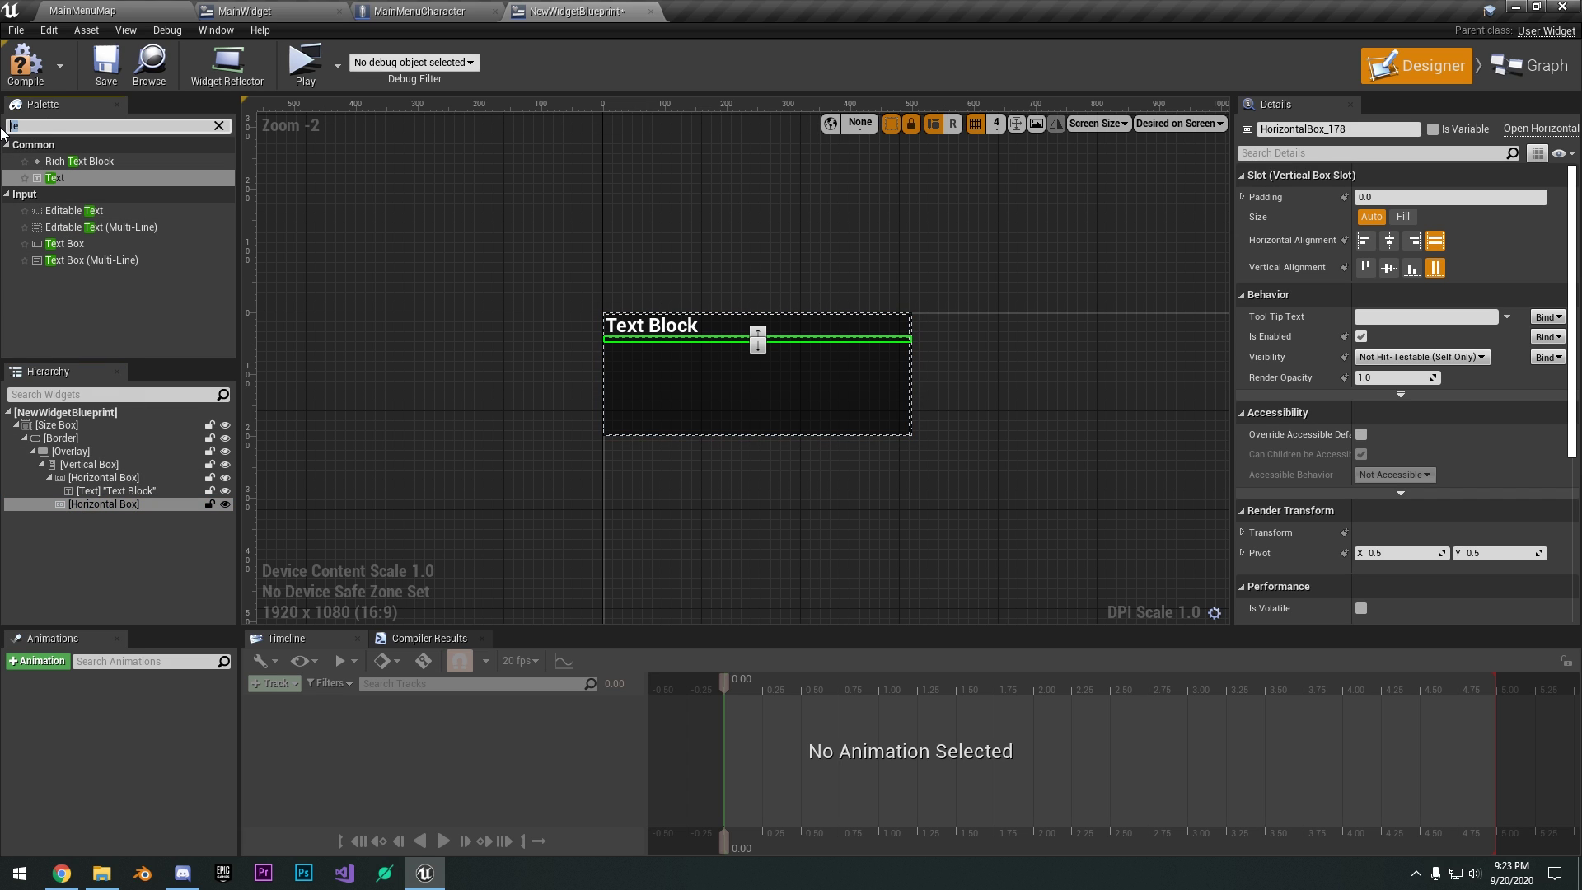
left_click_drag(84, 213, 92, 508)
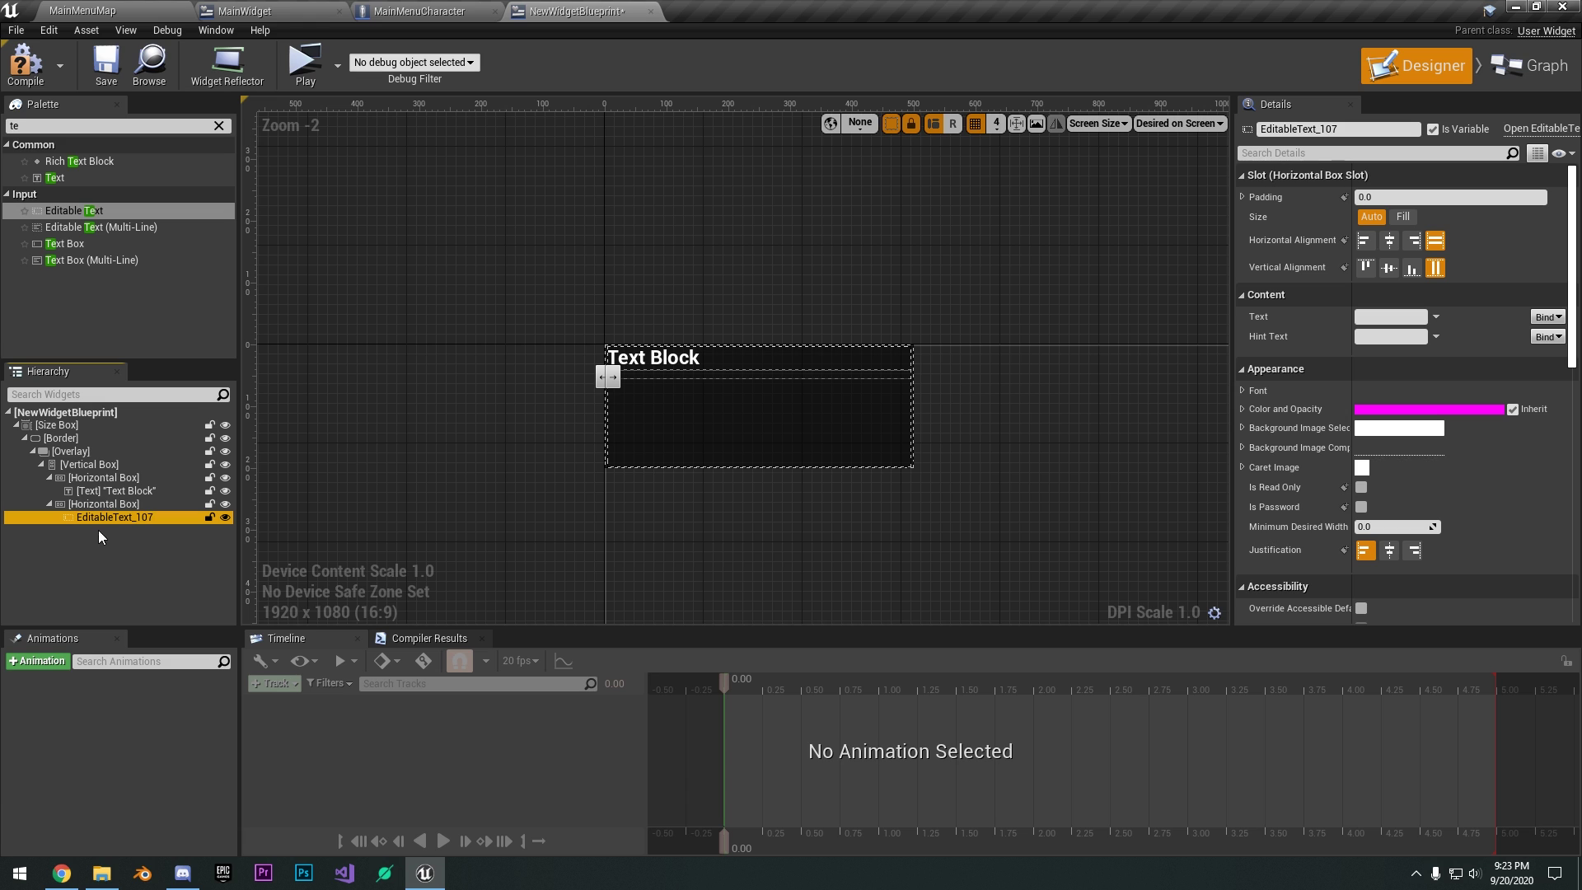
Set both Horizontal Boxes in the Vertical Box to Fill size and align the second one to the bottom of its slot.
left_click(100, 504)
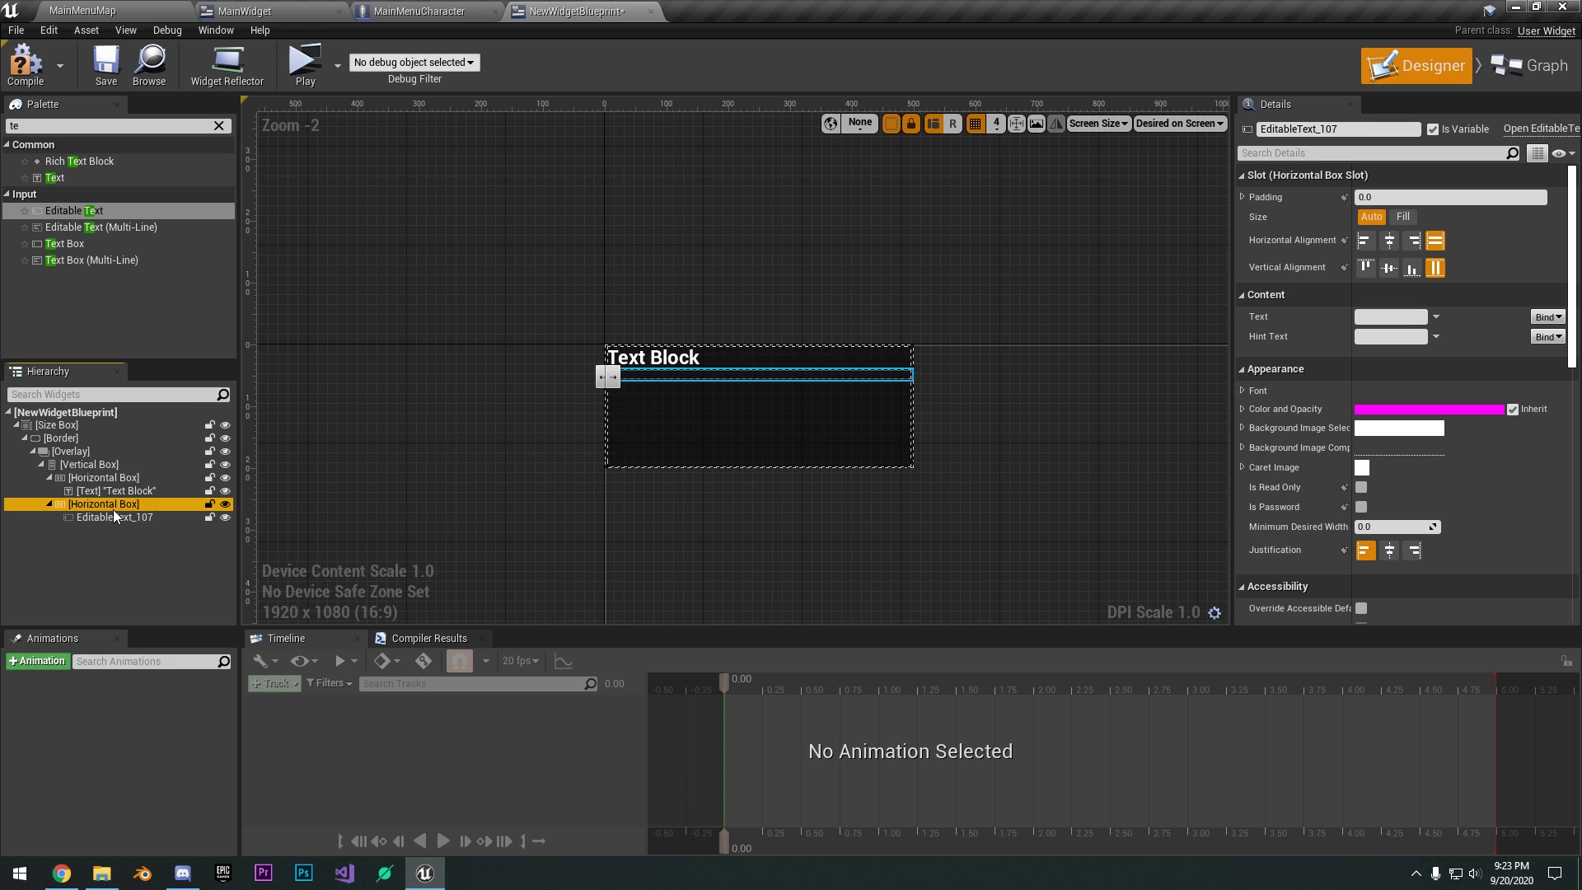
left_click(1413, 268)
left_click(151, 477)
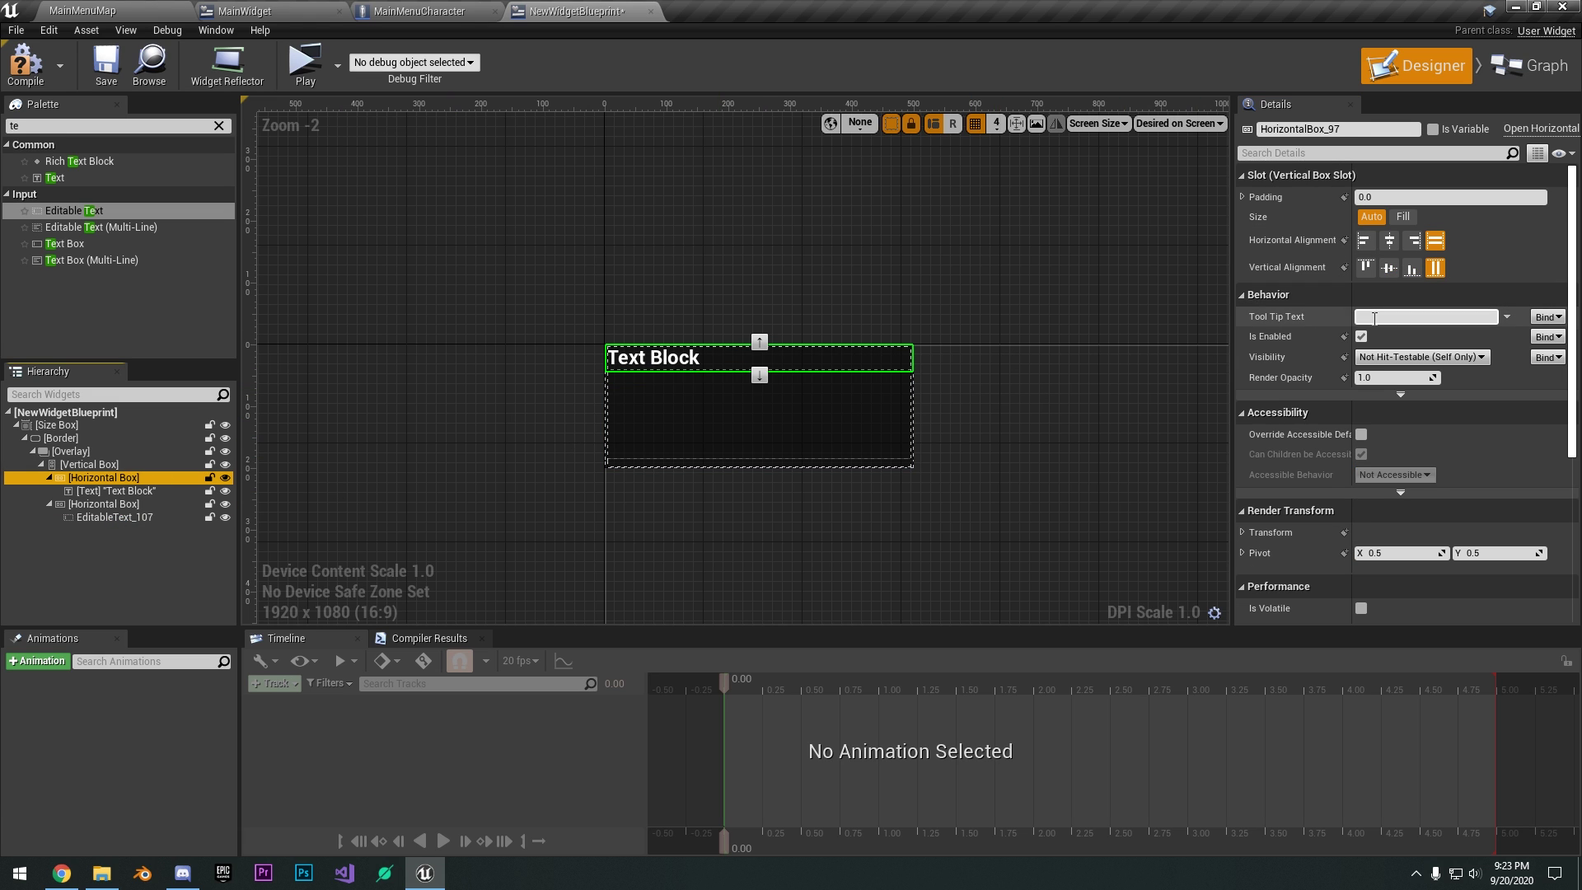
left_click(1404, 217)
scroll(354, 122, "down", 1)
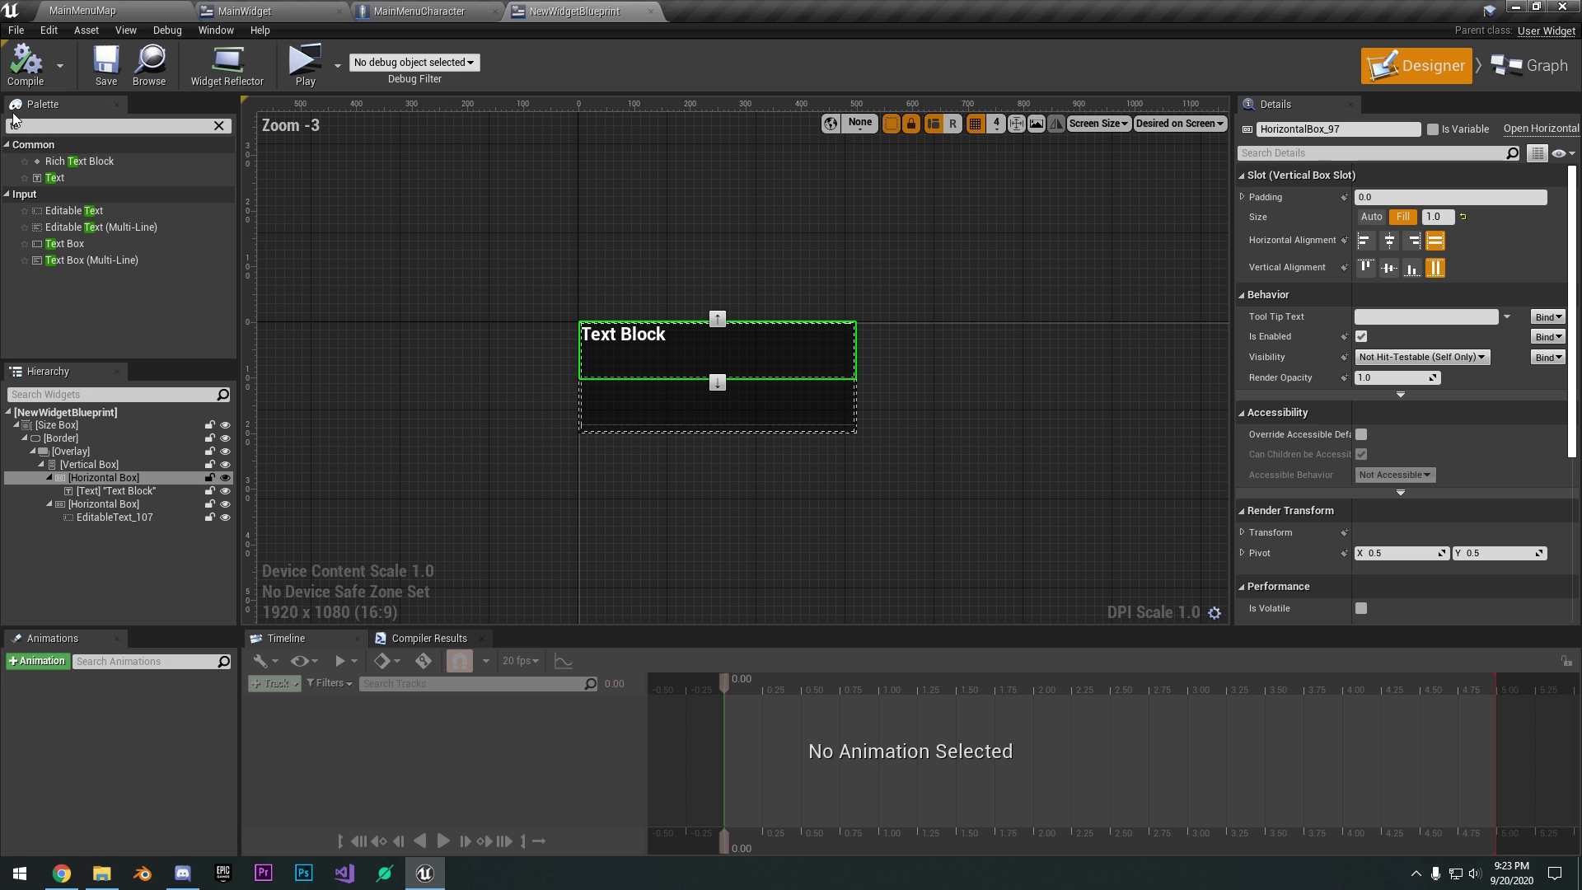
right_click_drag(254, 160, 299, 205)
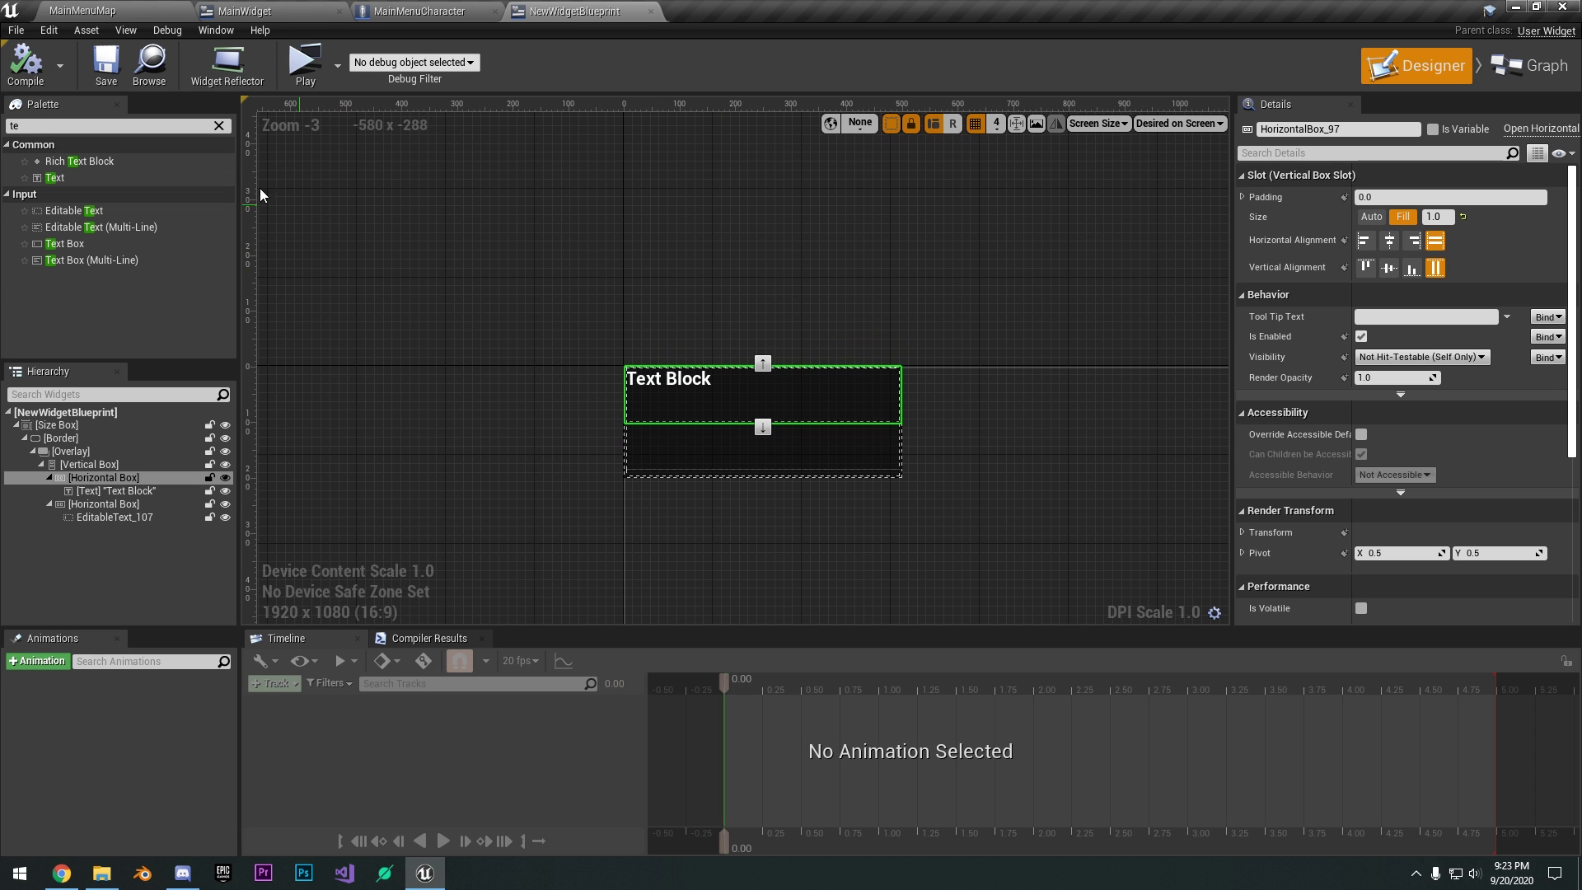
left_click(219, 126)
left_click(664, 290)
scroll(697, 344, "up", 1)
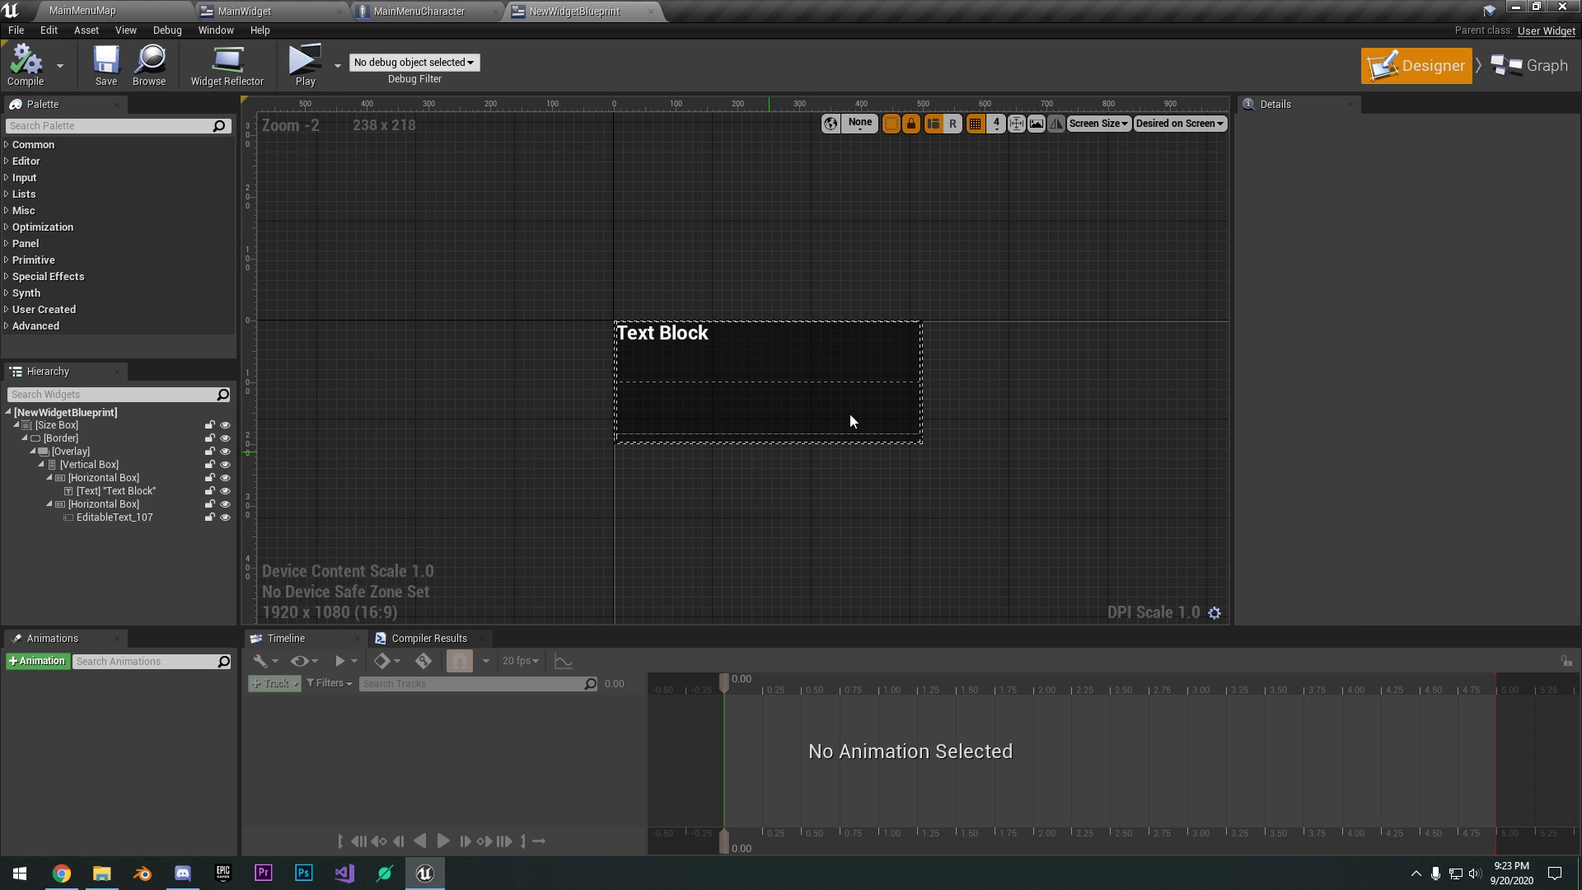
Add the user-created New Widget Blueprint to the lower-left corner of the MainWidget canvas, and compile and save.
left_click(650, 11)
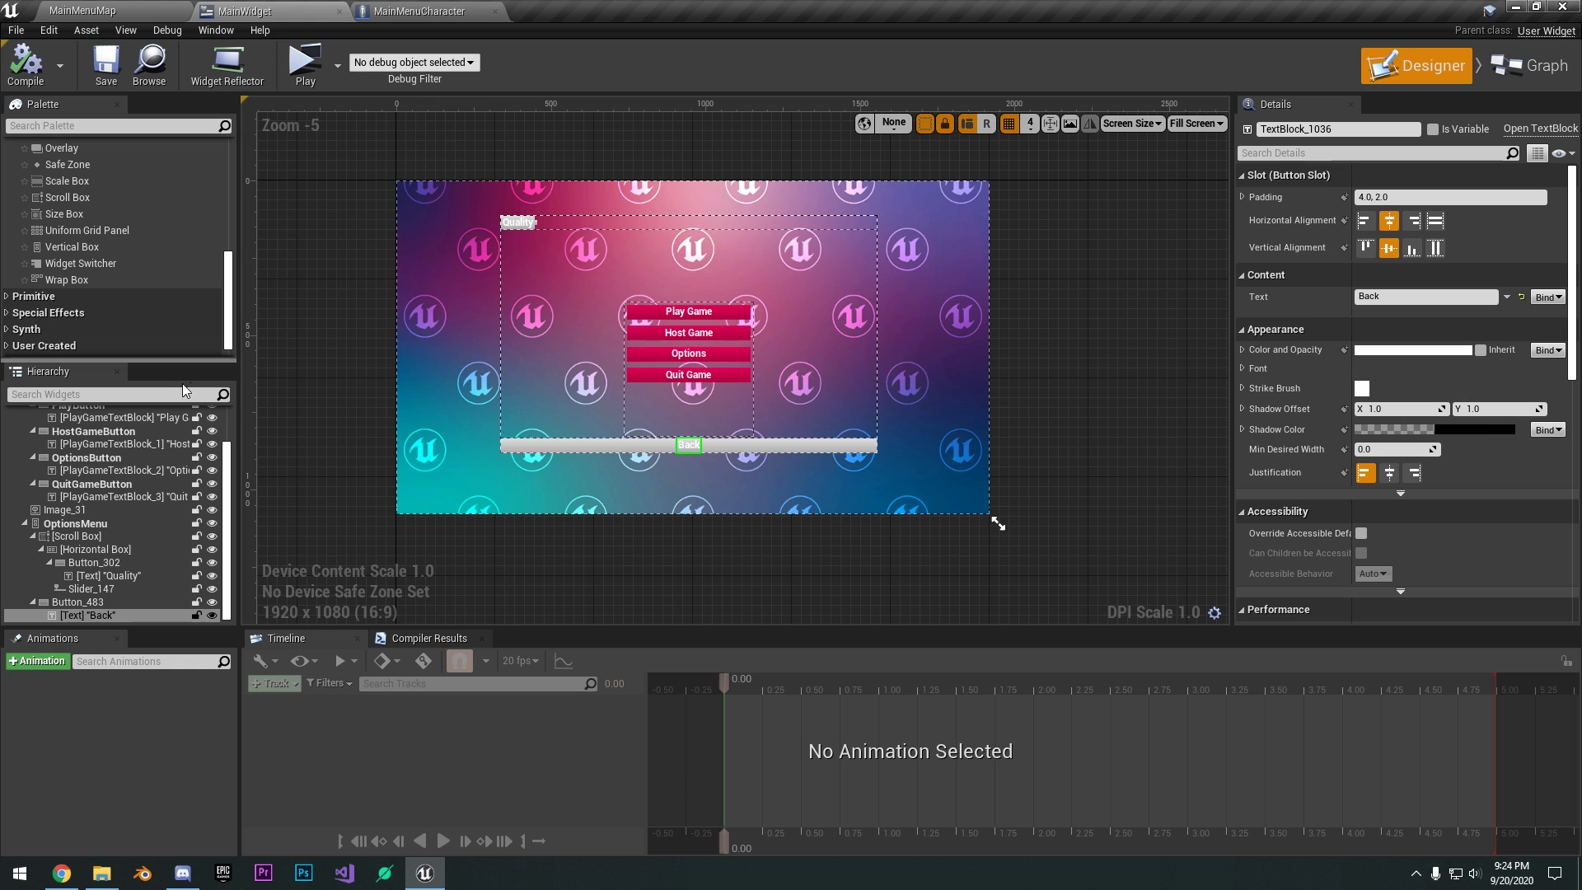
right_click_drag(689, 212, 701, 264)
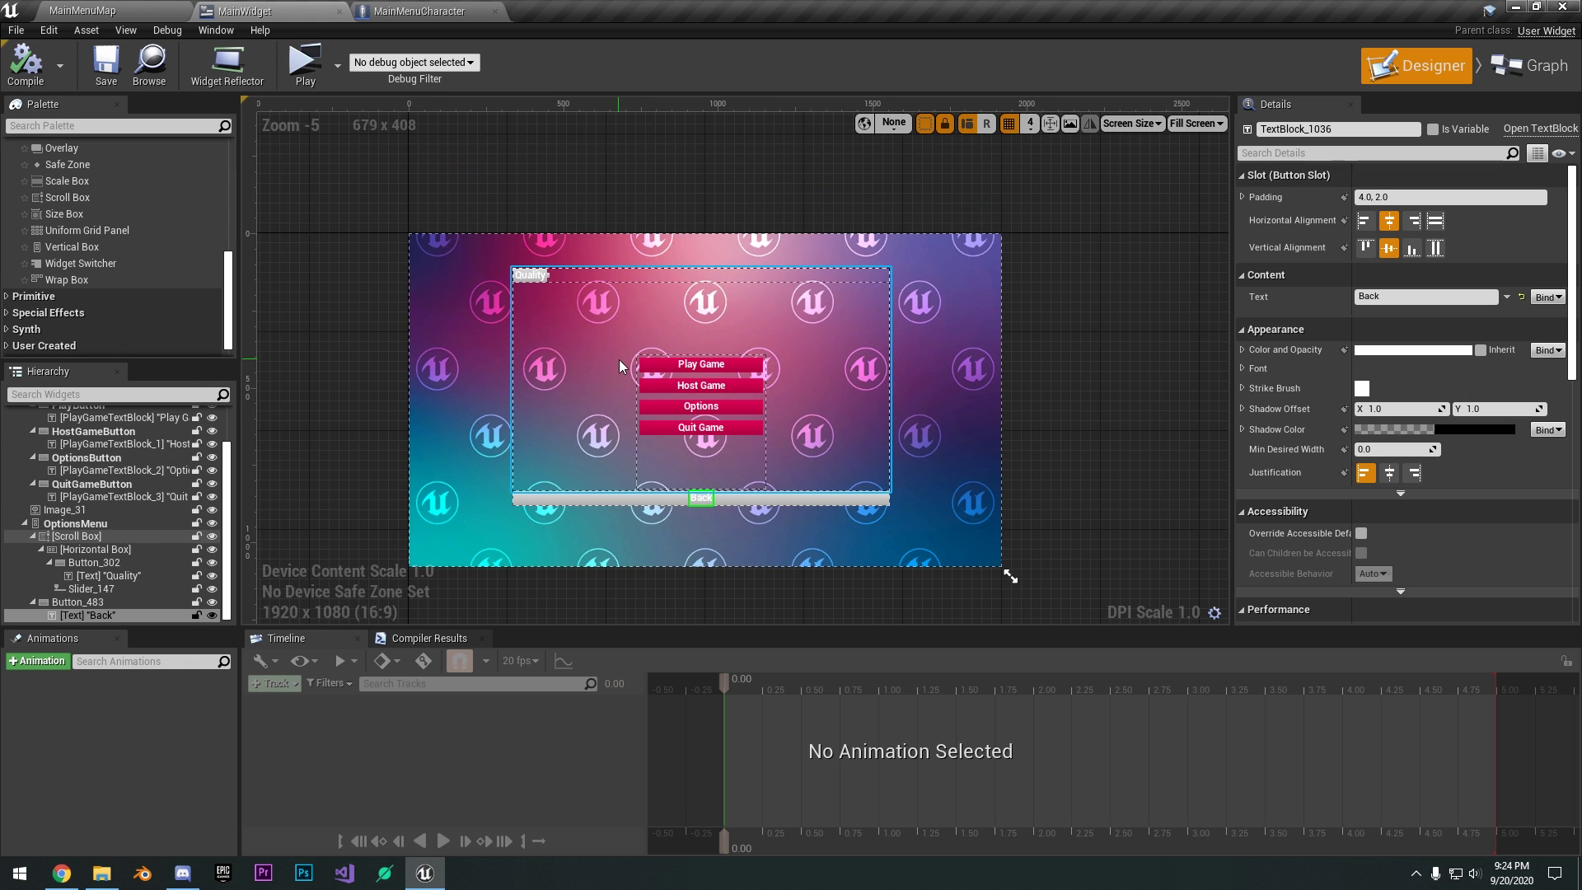
scroll(115, 251, "down", 1)
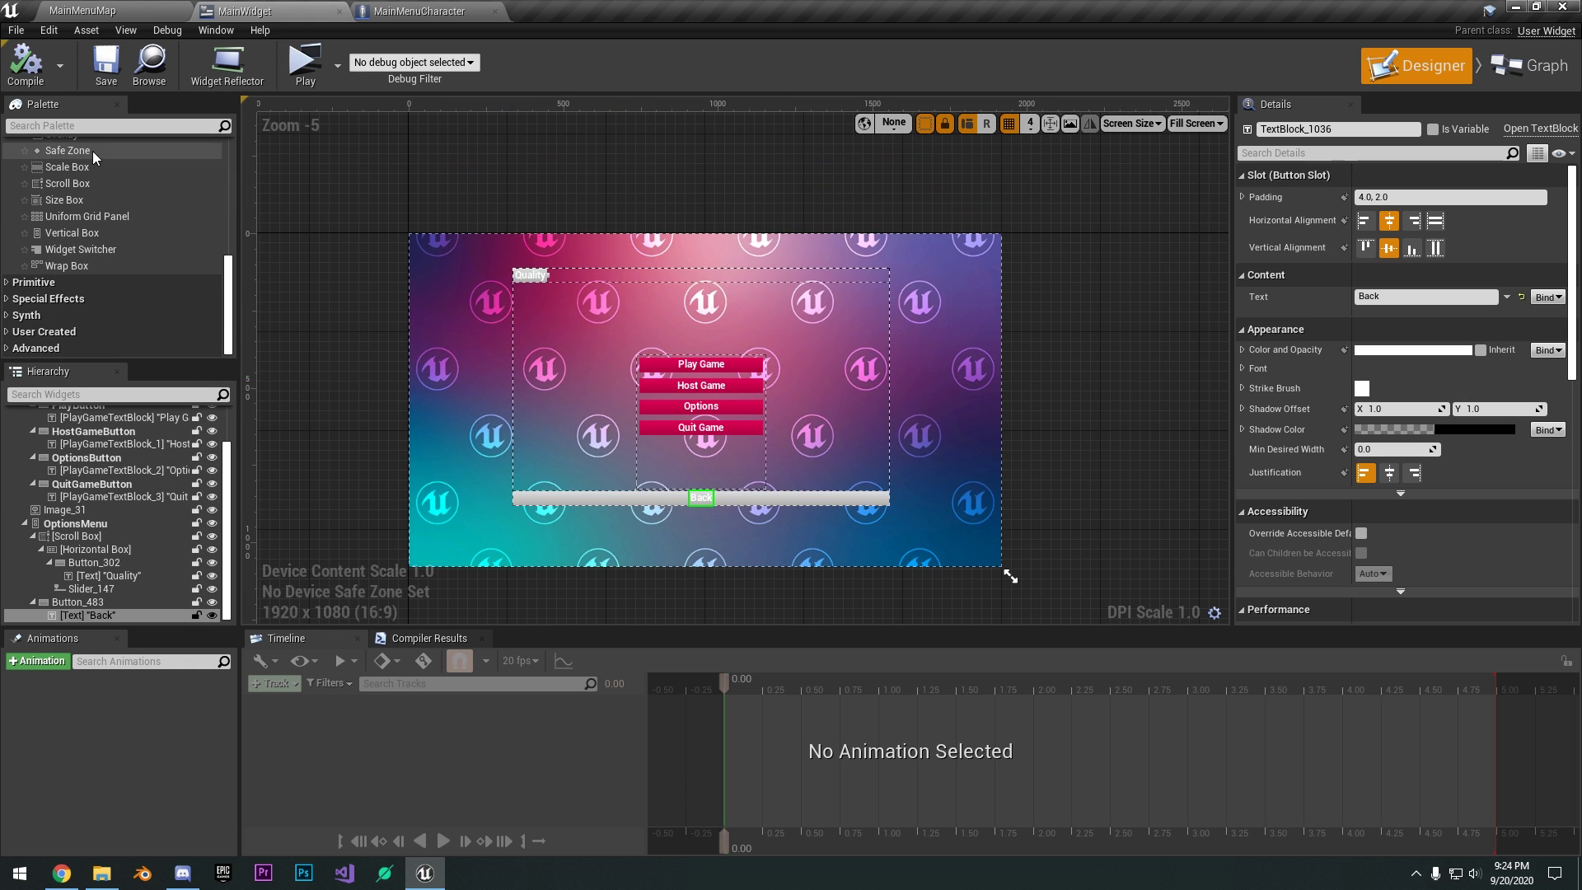
left_click(16, 333)
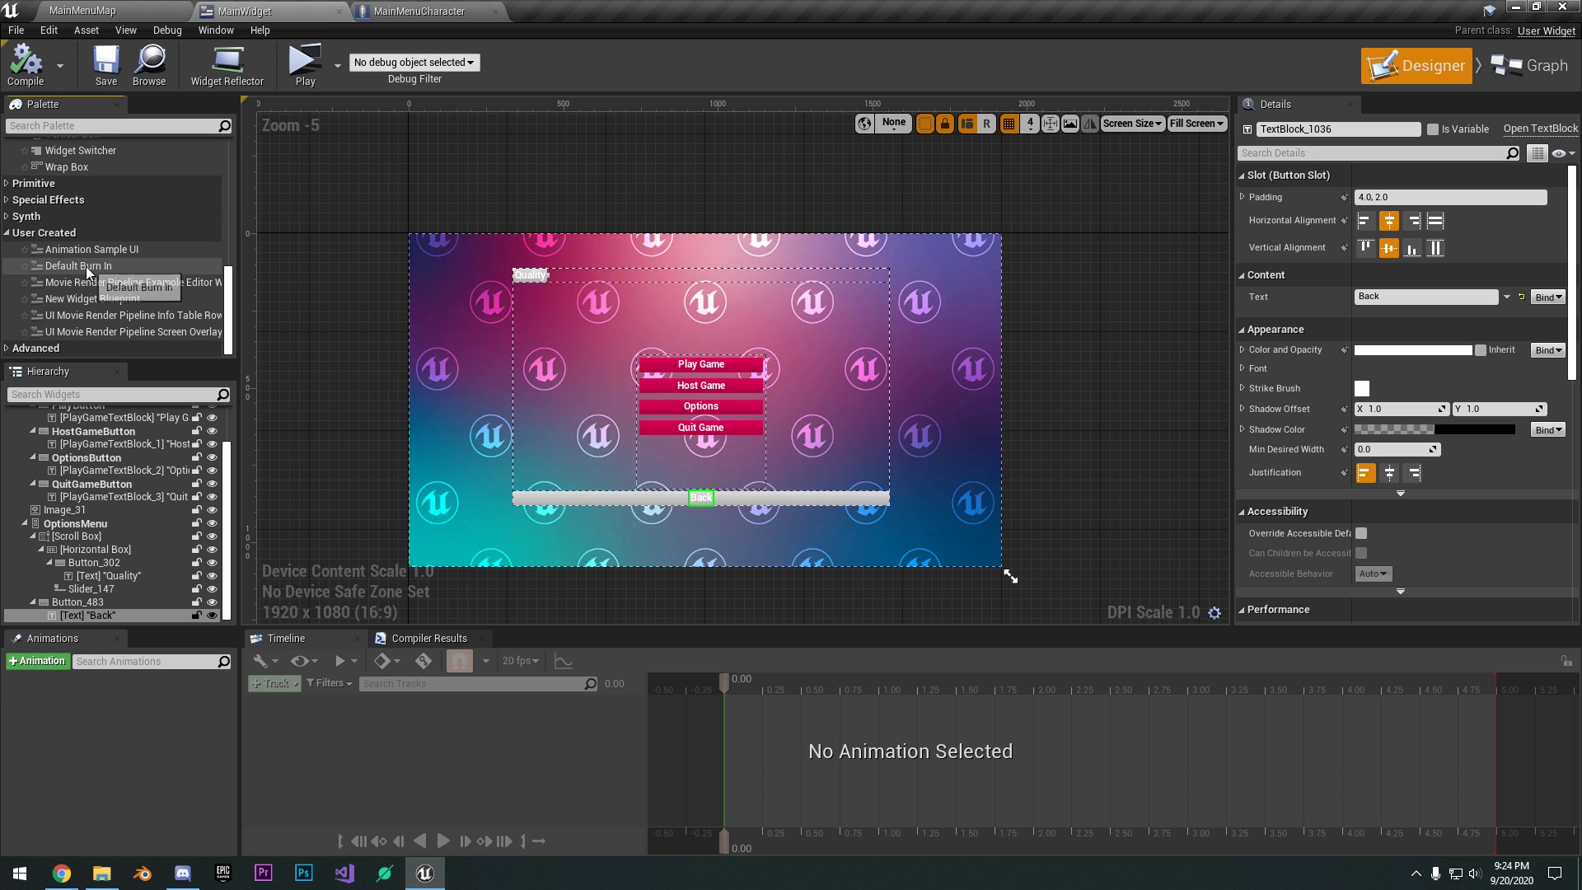
left_click_drag(76, 303, 420, 498)
scroll(453, 577, "up", 4)
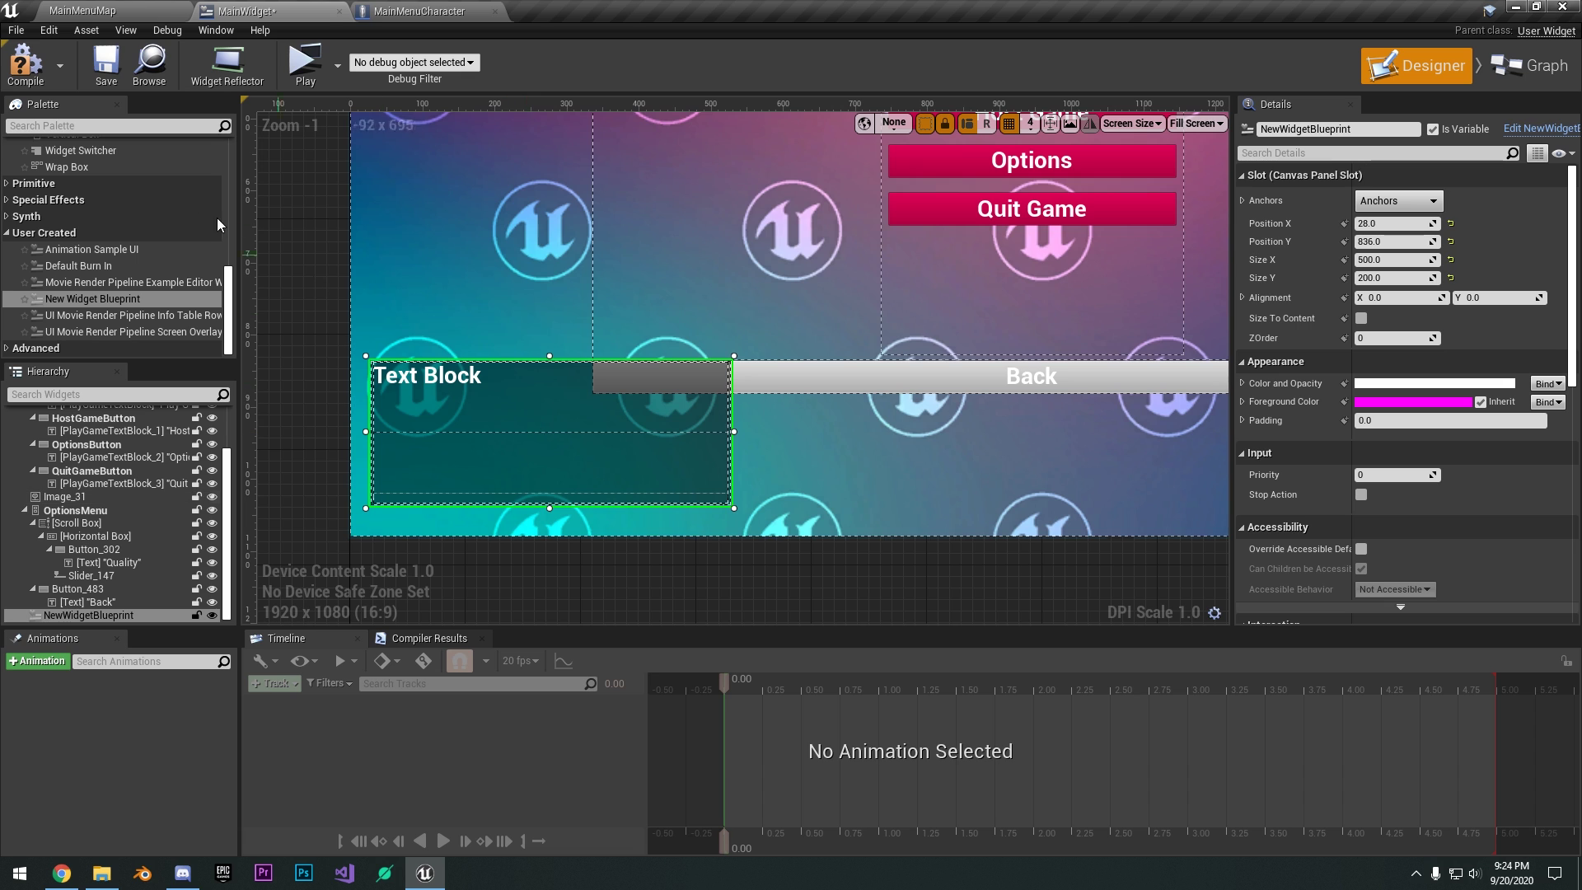
left_click(42, 74)
left_click(106, 66)
Spread the anchors of NewWidgetBlueprint around its own four corners on the canvas, and compile and save MainWidget.
scroll(563, 309, "down", 4)
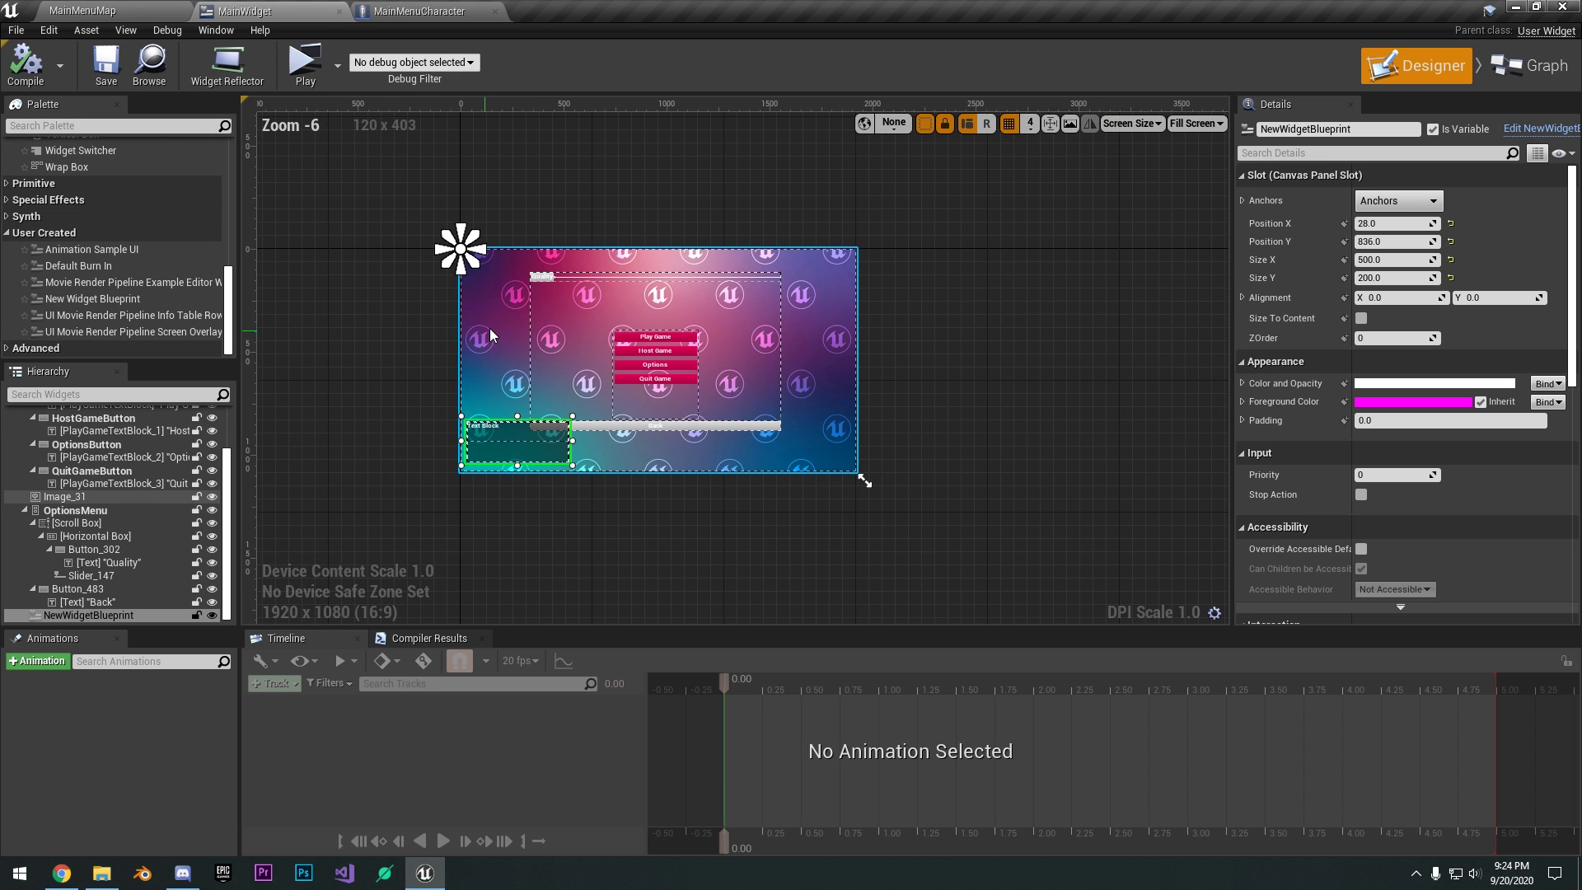
left_click(1408, 201)
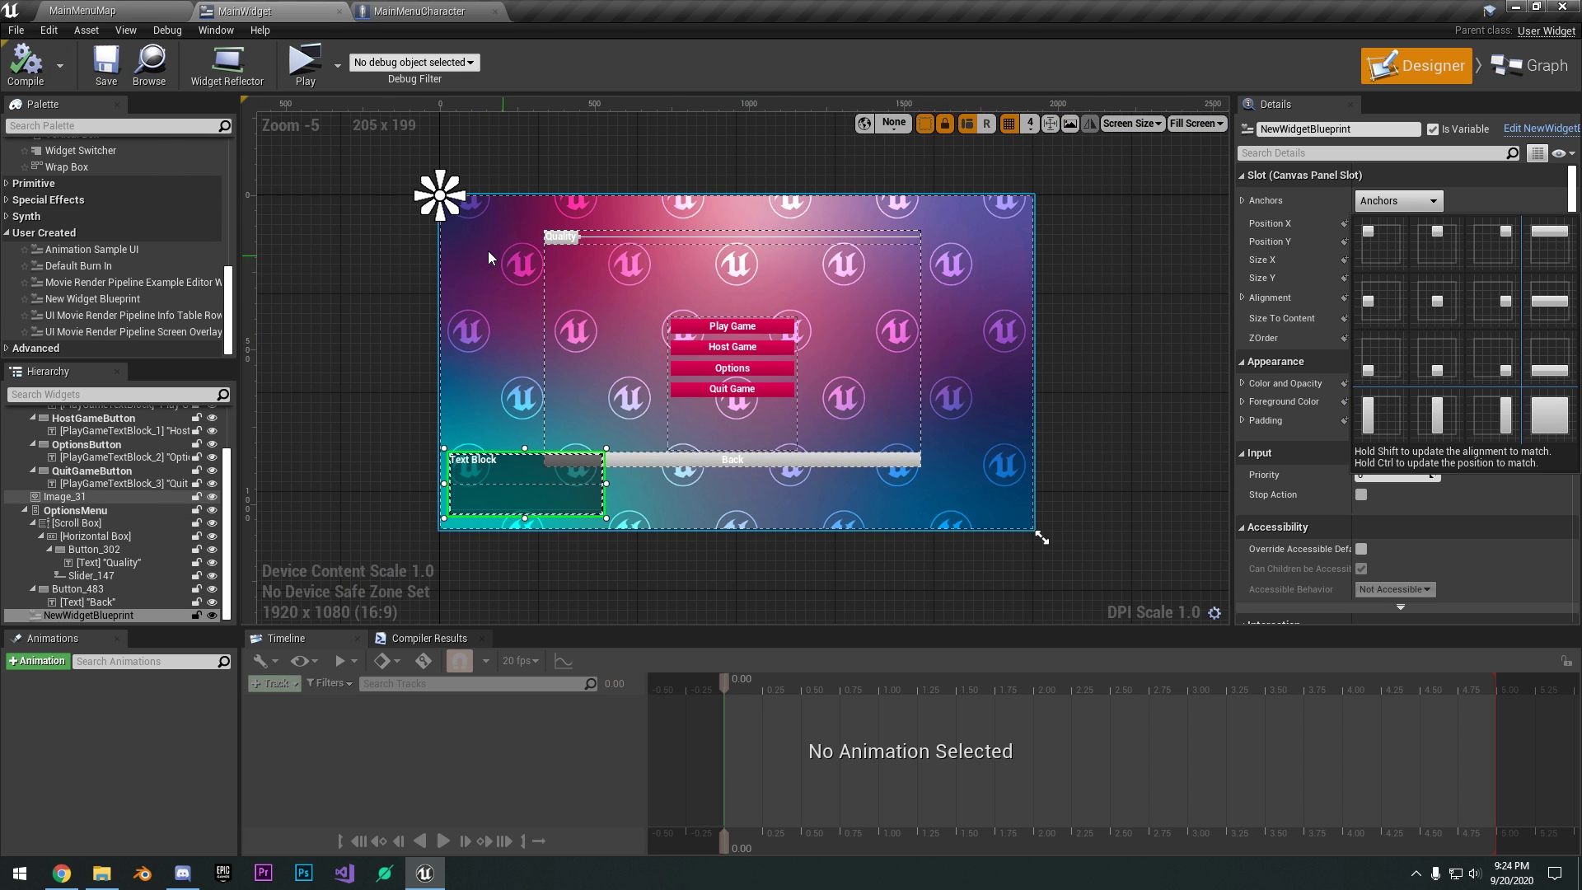
right_click_drag(454, 234, 482, 219)
left_click(1398, 200)
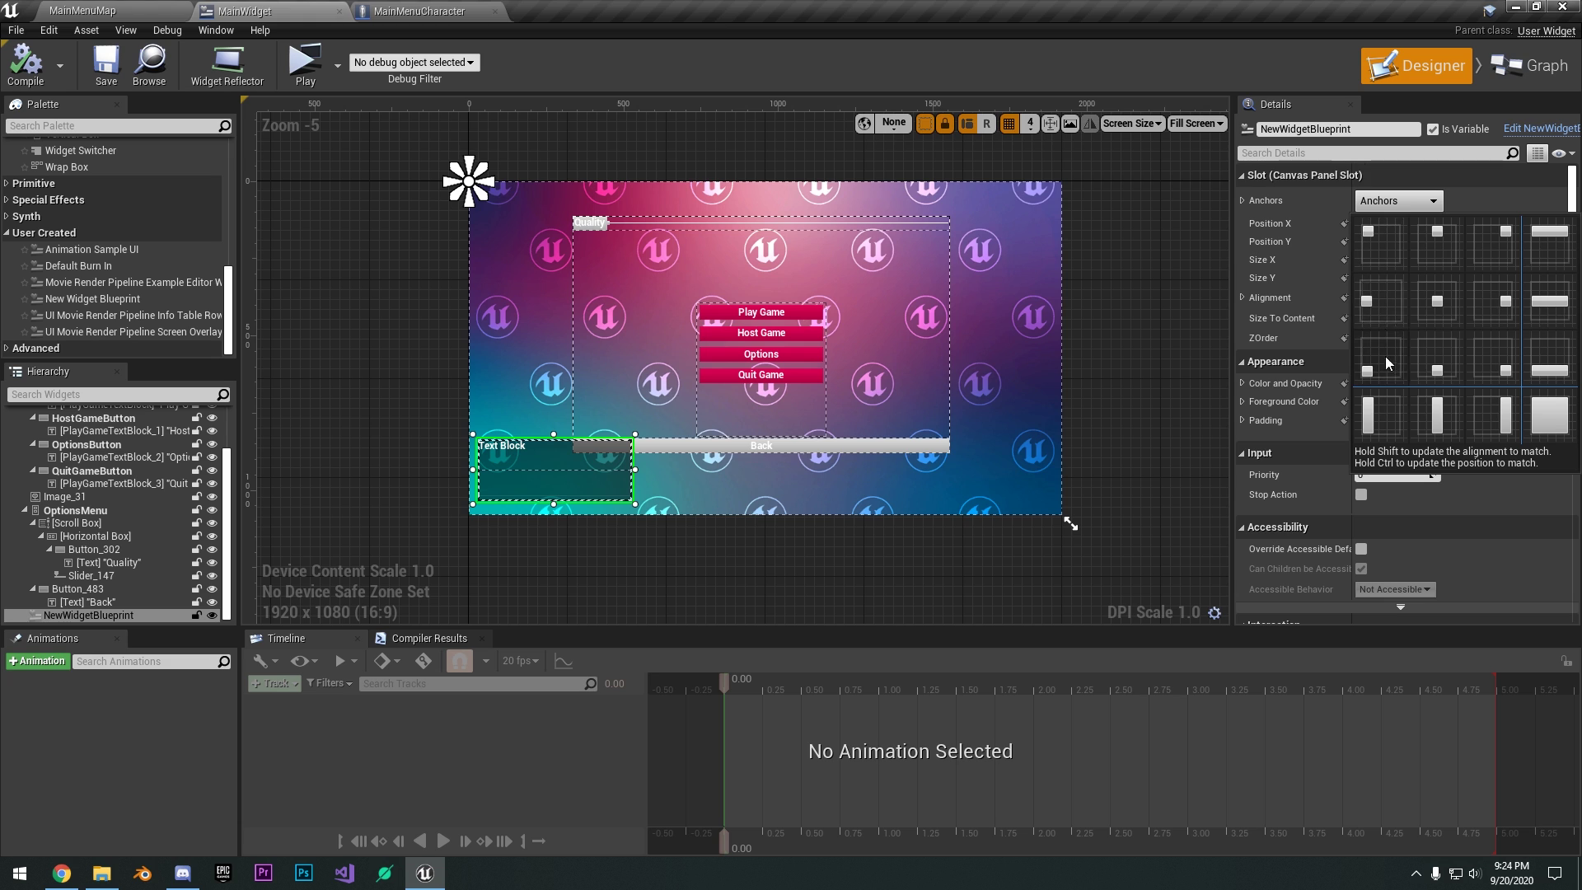
left_click(1382, 293)
scroll(469, 472, "up", 3)
left_click_drag(493, 557, 816, 409)
left_click_drag(803, 559, 811, 405)
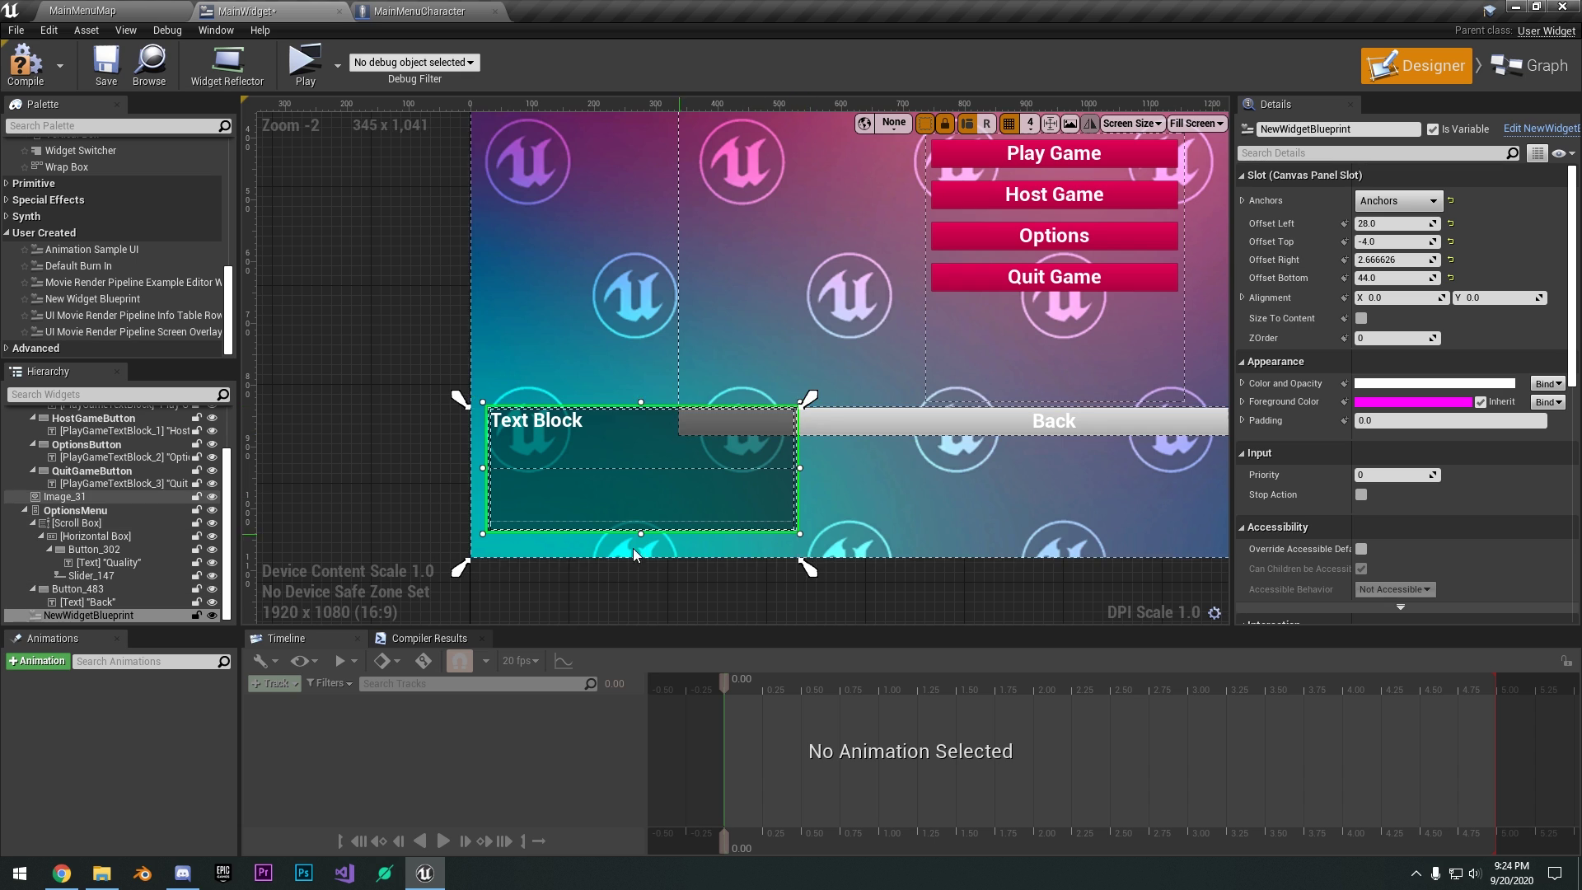
left_click_drag(453, 565, 476, 541)
scroll(873, 420, "down", 4)
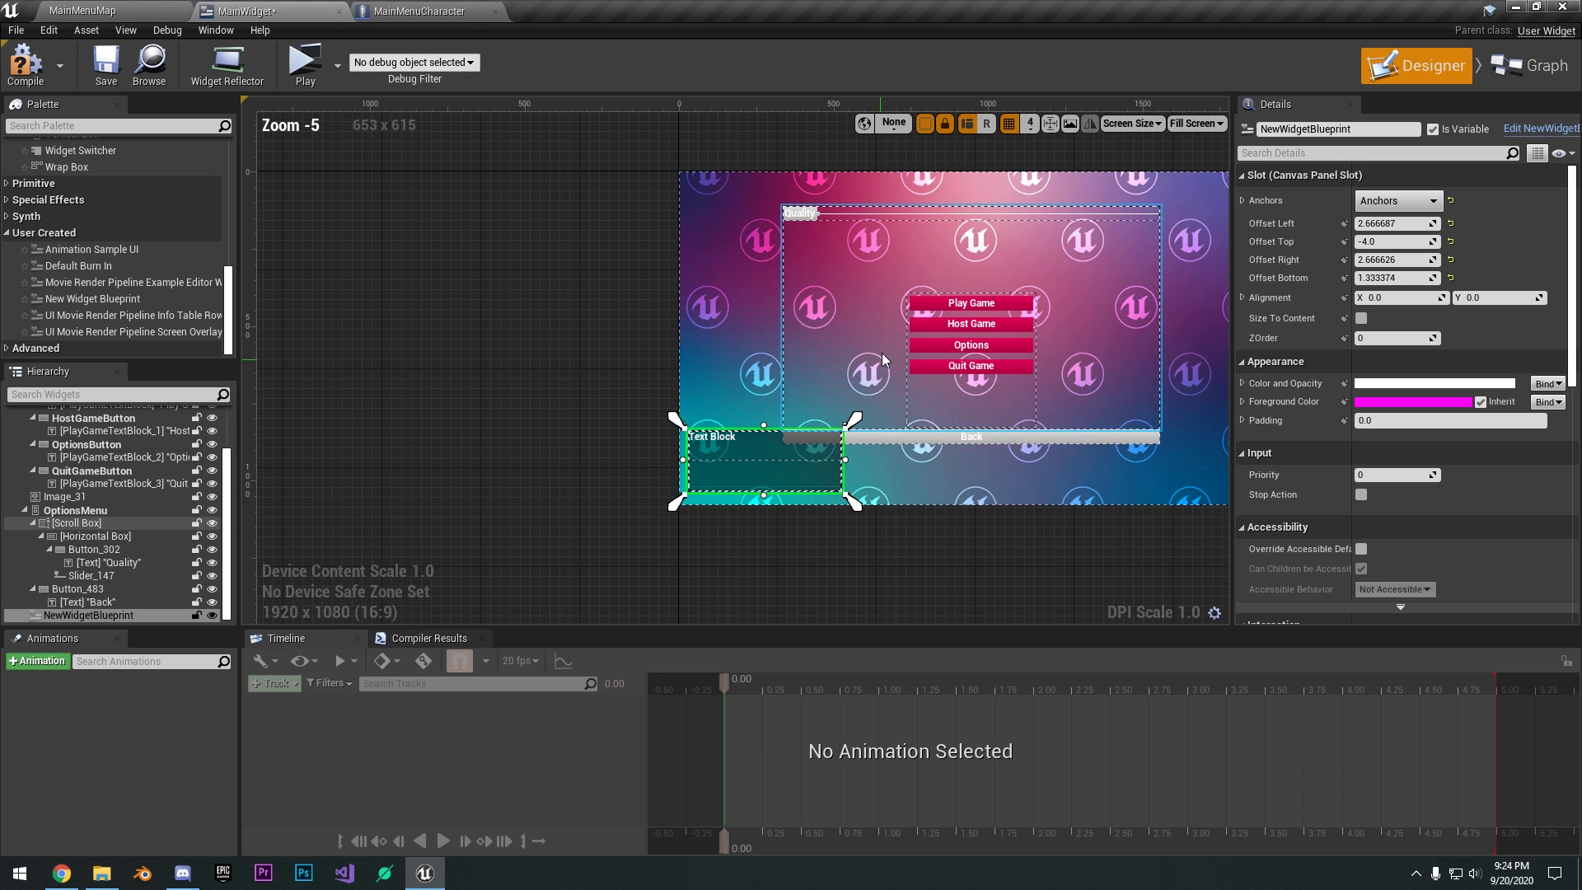
left_click(25, 71)
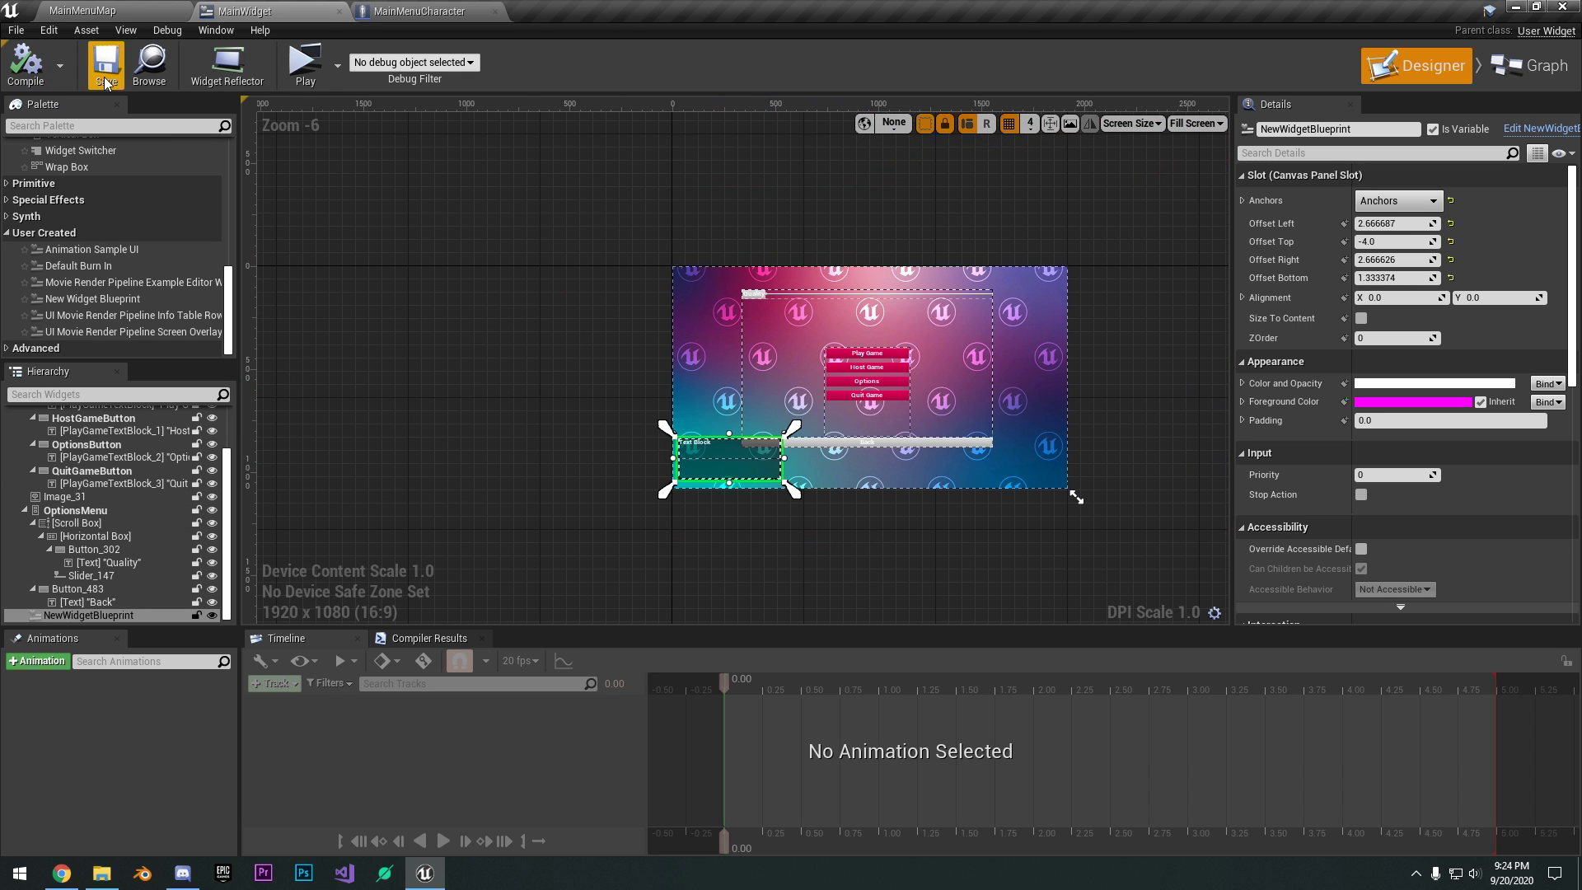
left_click(105, 76)
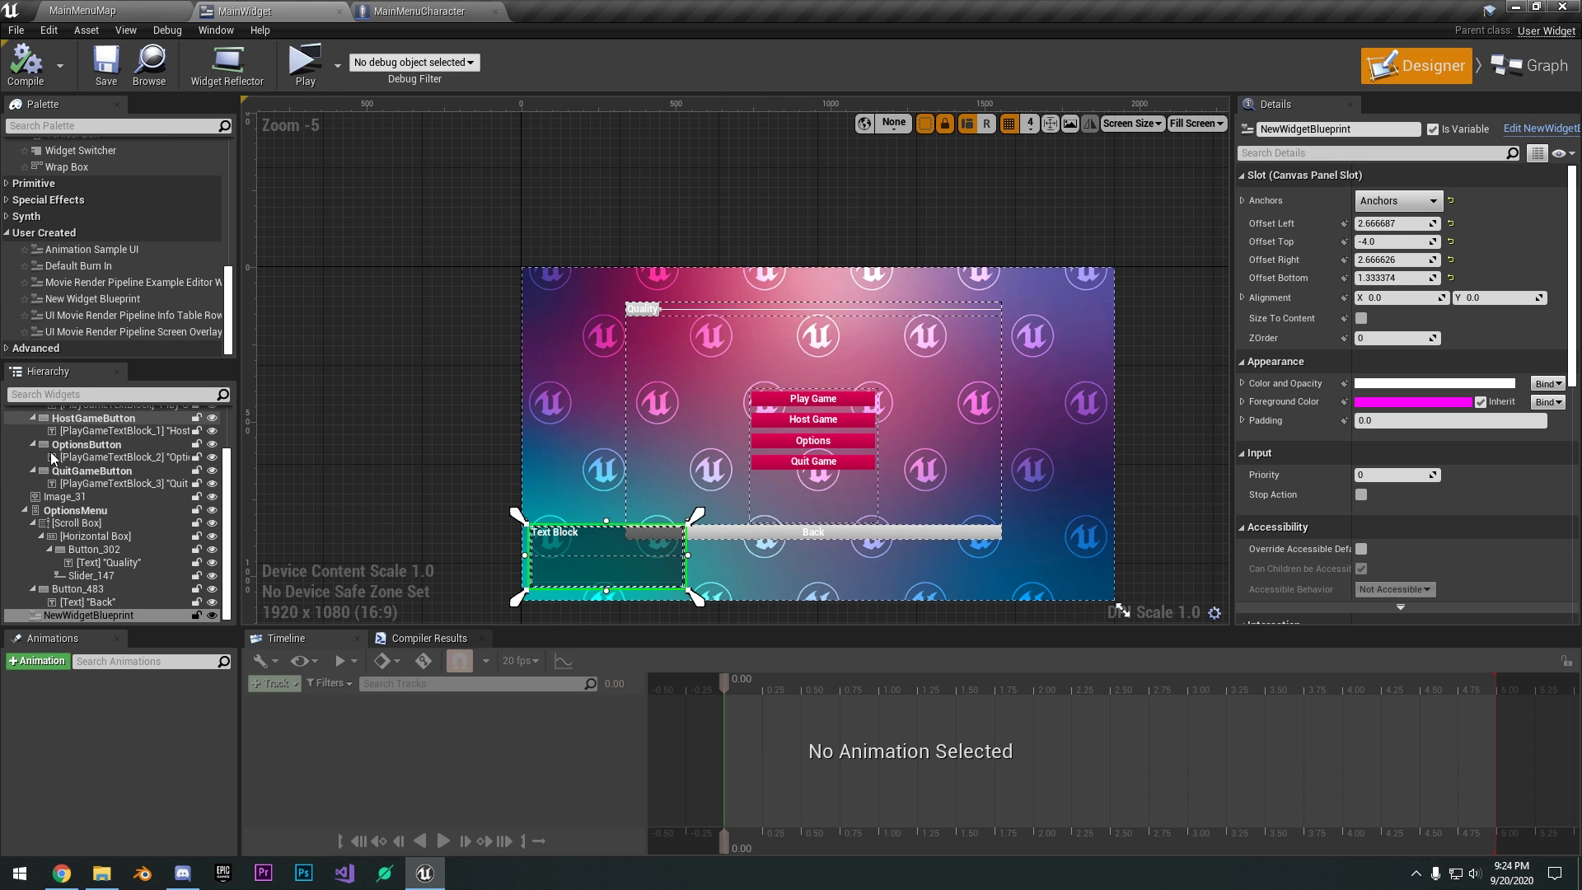
Collapse the MainMenuVB and OptionsMenu groups in the MainWidget hierarchy.
scroll(62, 445, "up", 3)
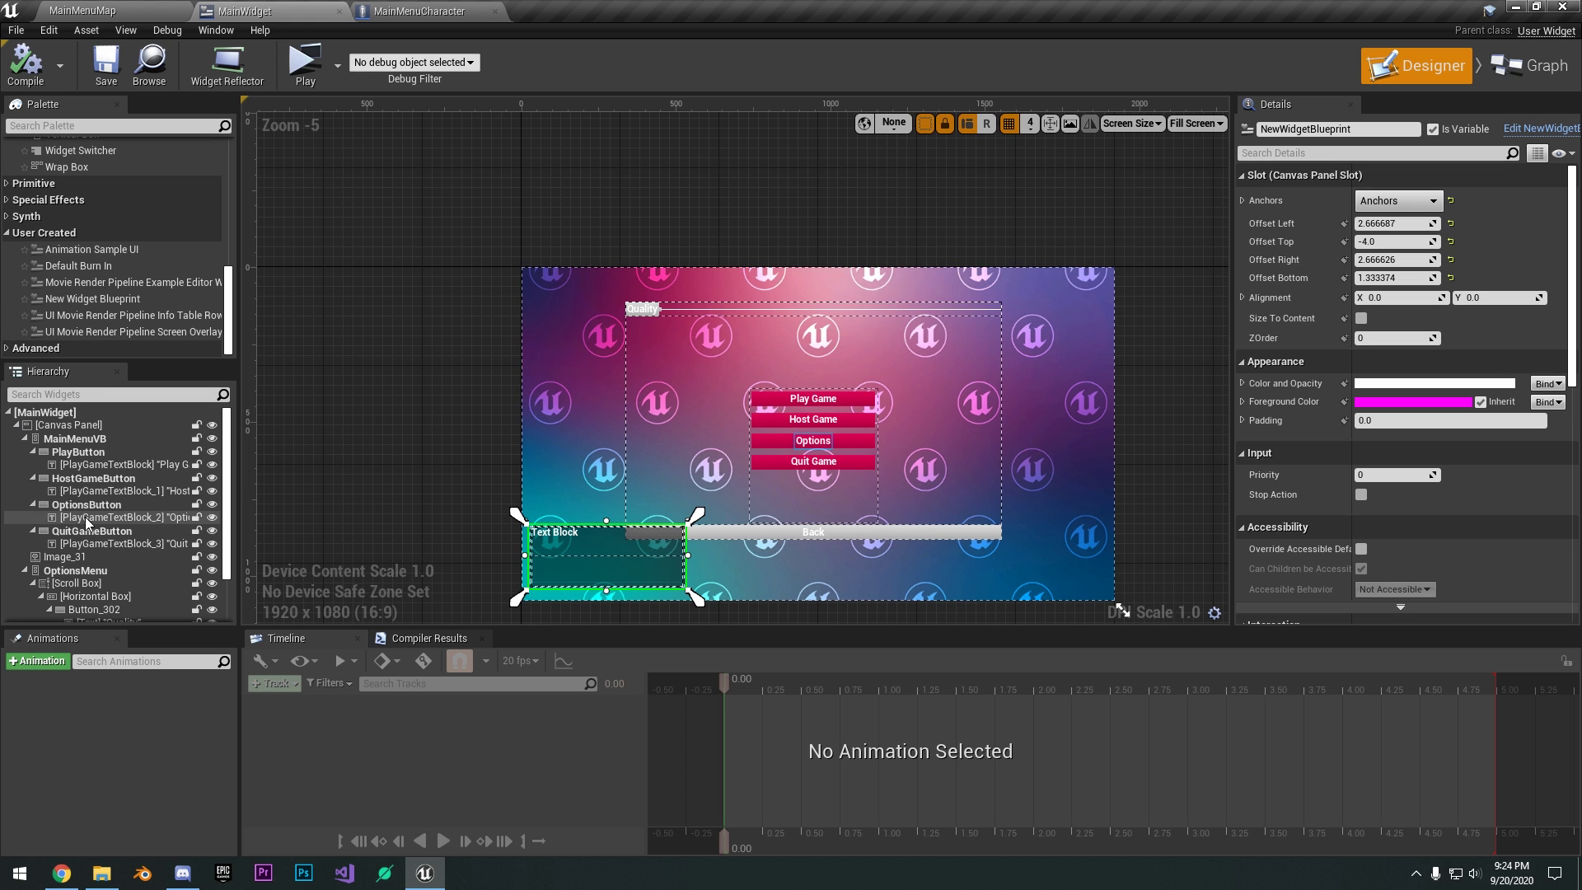
left_click(24, 438)
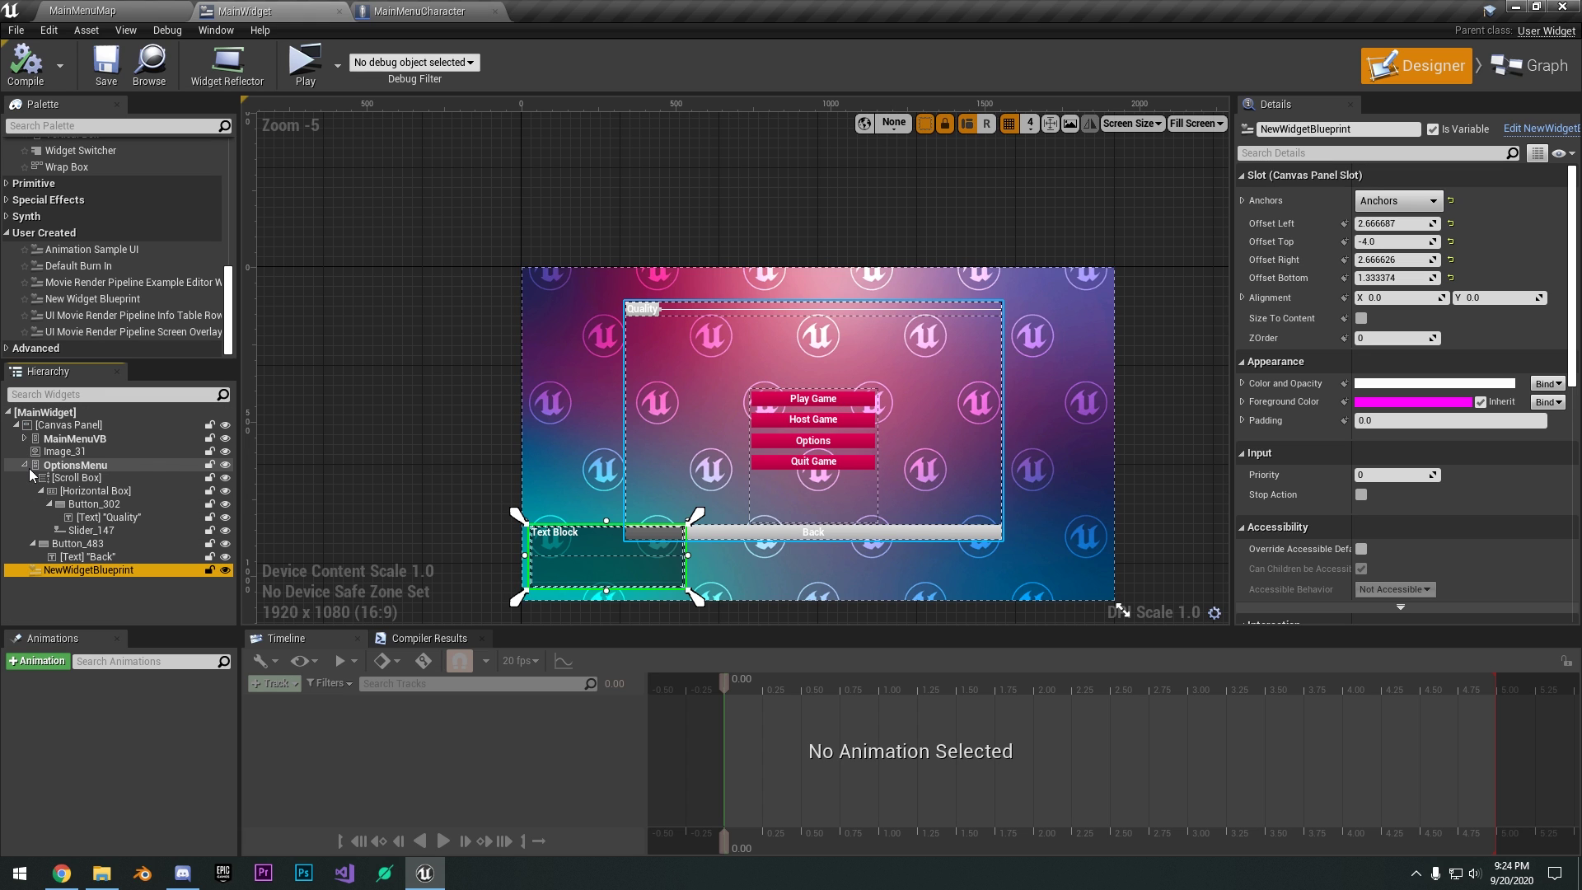
left_click(24, 465)
right_click_drag(561, 390, 550, 350)
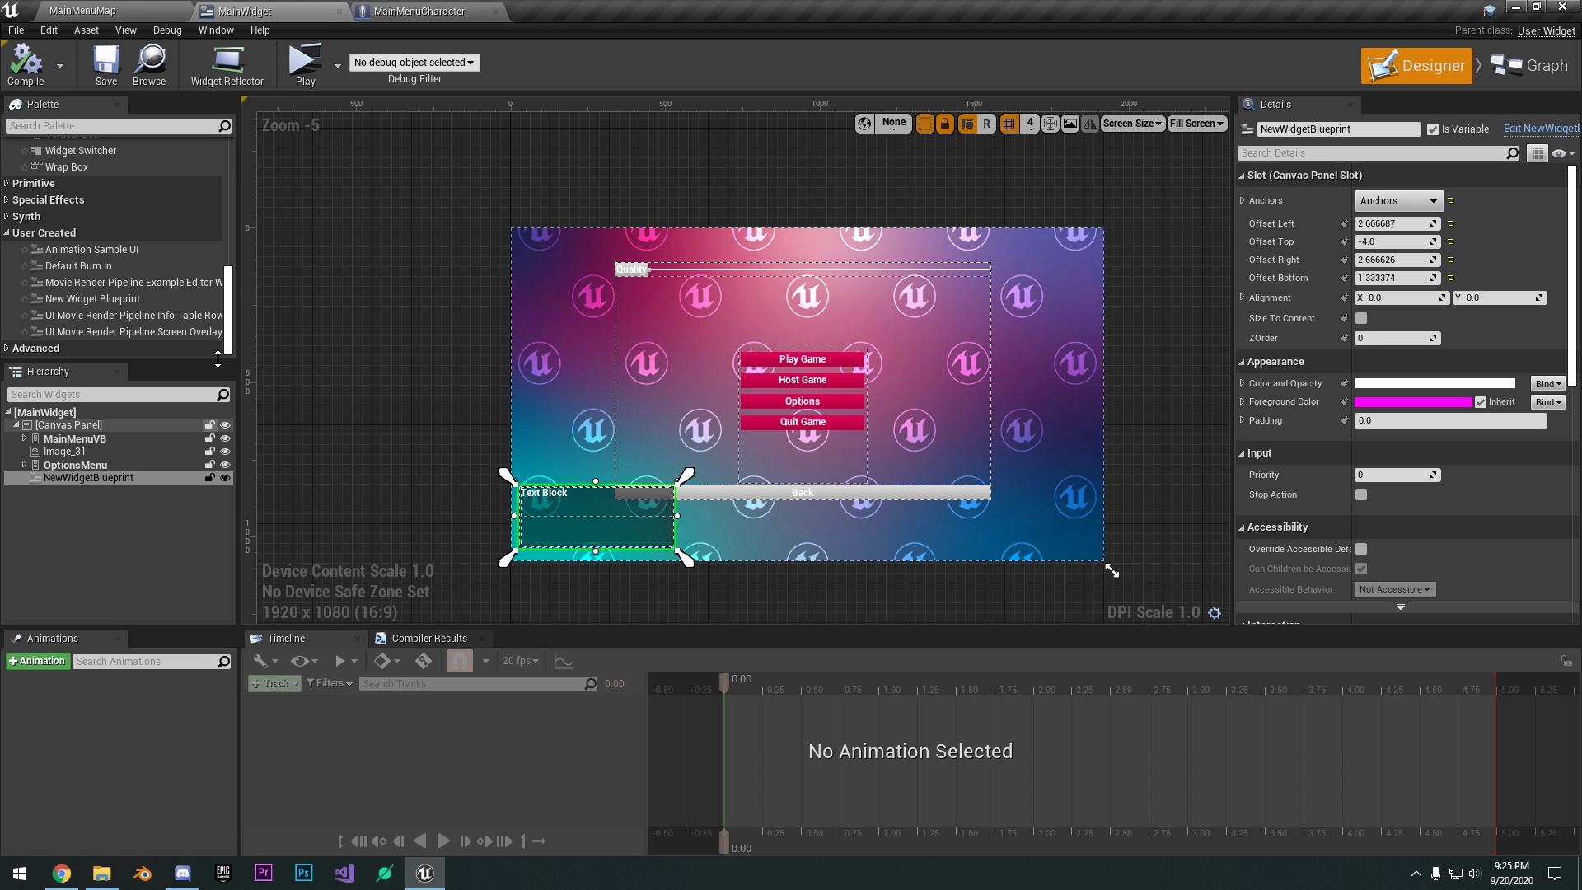
left_click(379, 15)
left_click(323, 13)
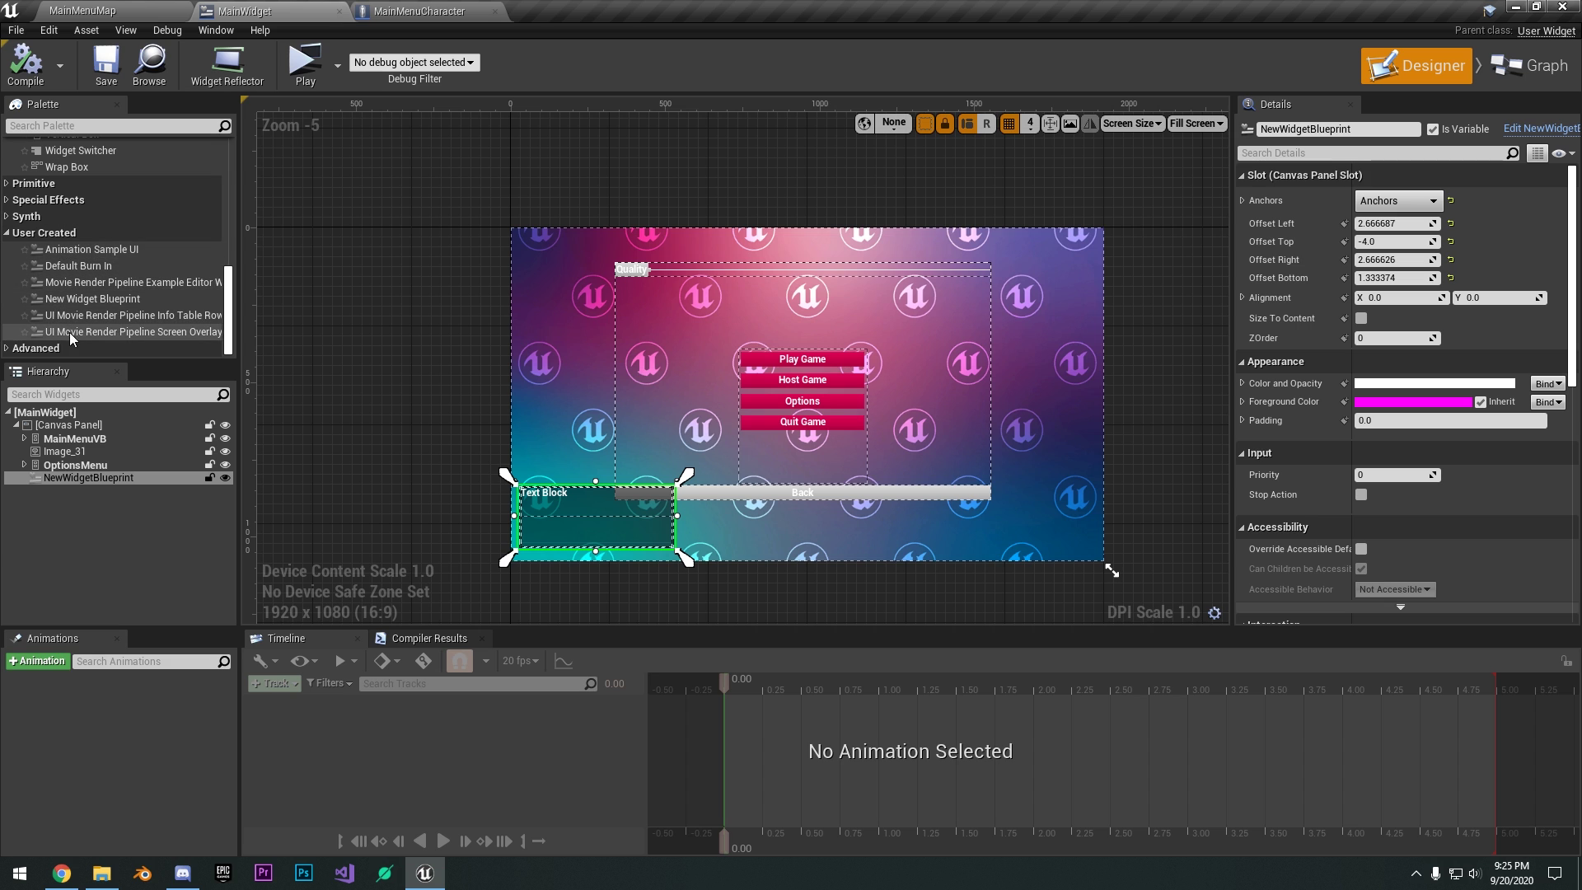
right_click_drag(466, 464, 470, 424)
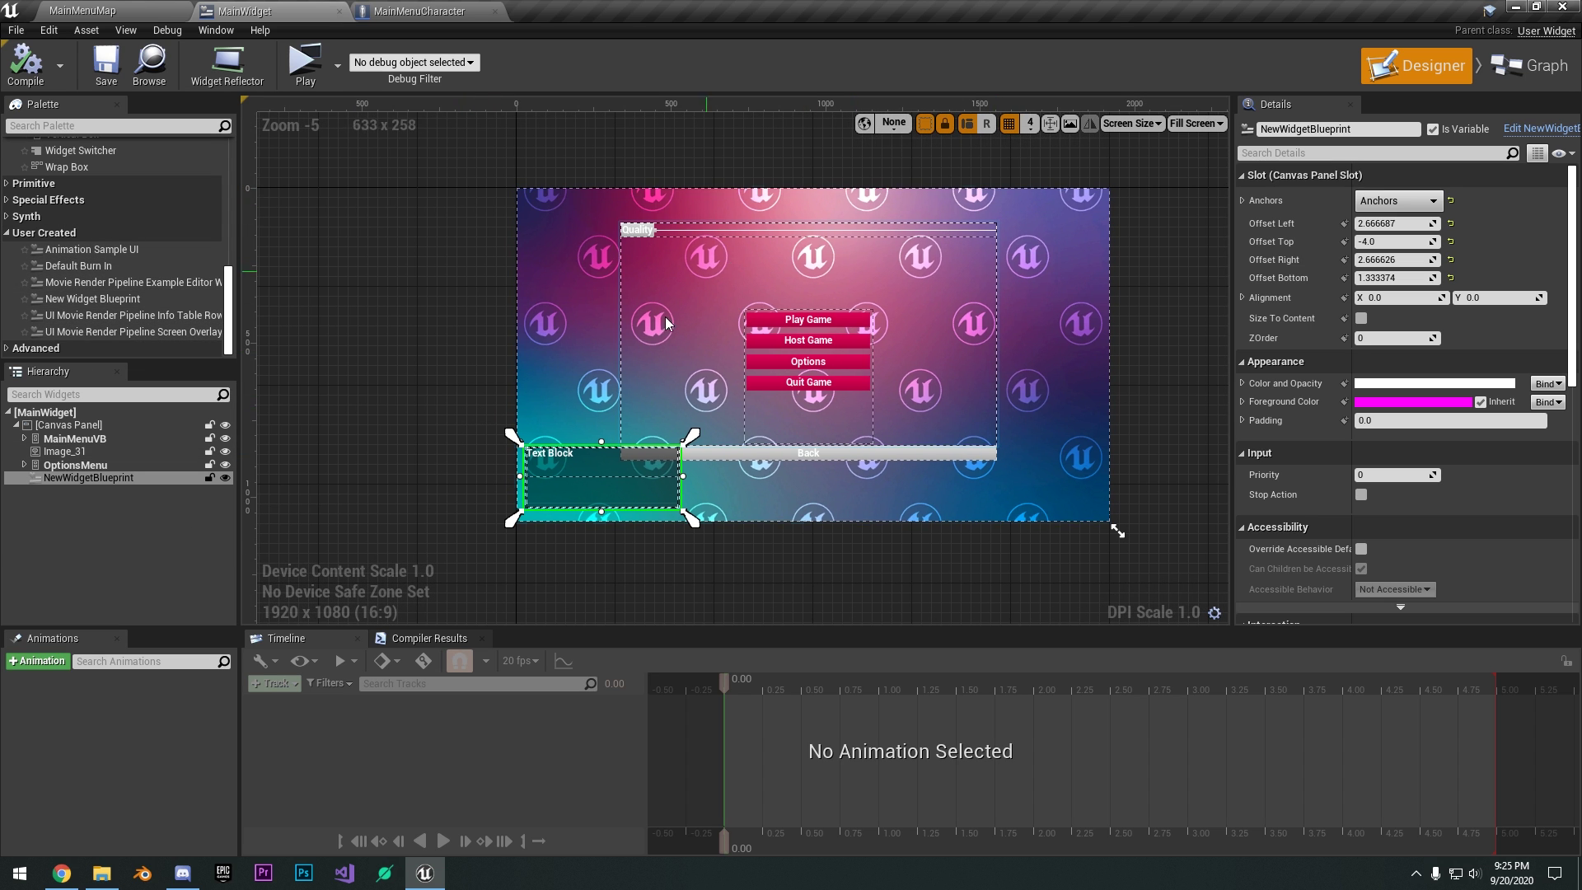
right_click_drag(938, 356, 921, 379)
right_click_drag(1066, 402, 1050, 426)
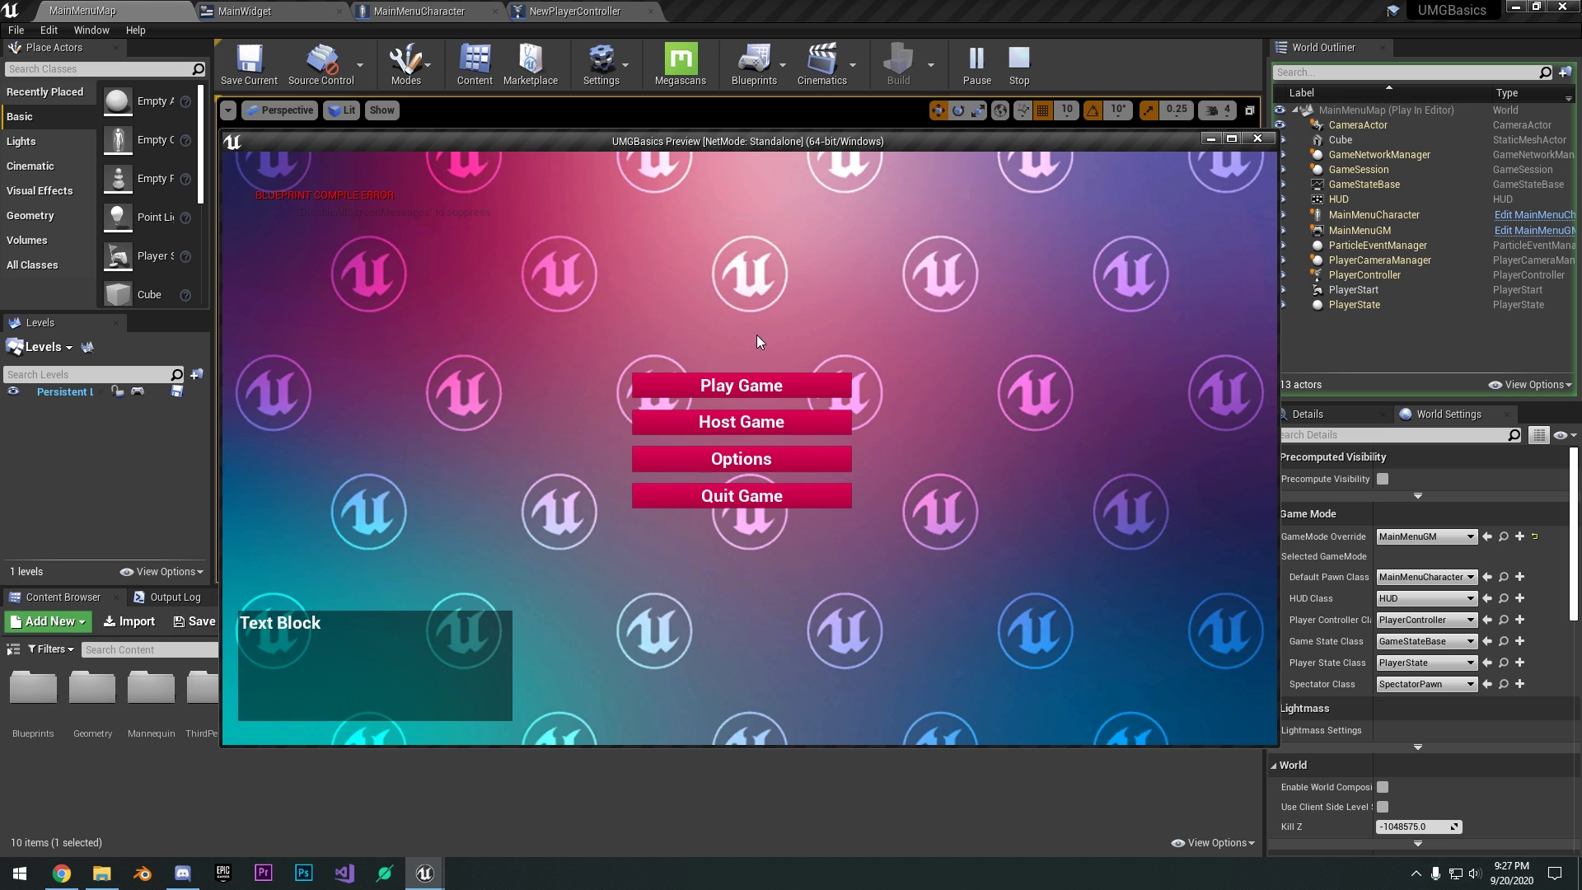
Check the main menu with the embedded widget in the running game preview, close the preview and return to MainWidget.
left_click_drag(923, 142, 986, 165)
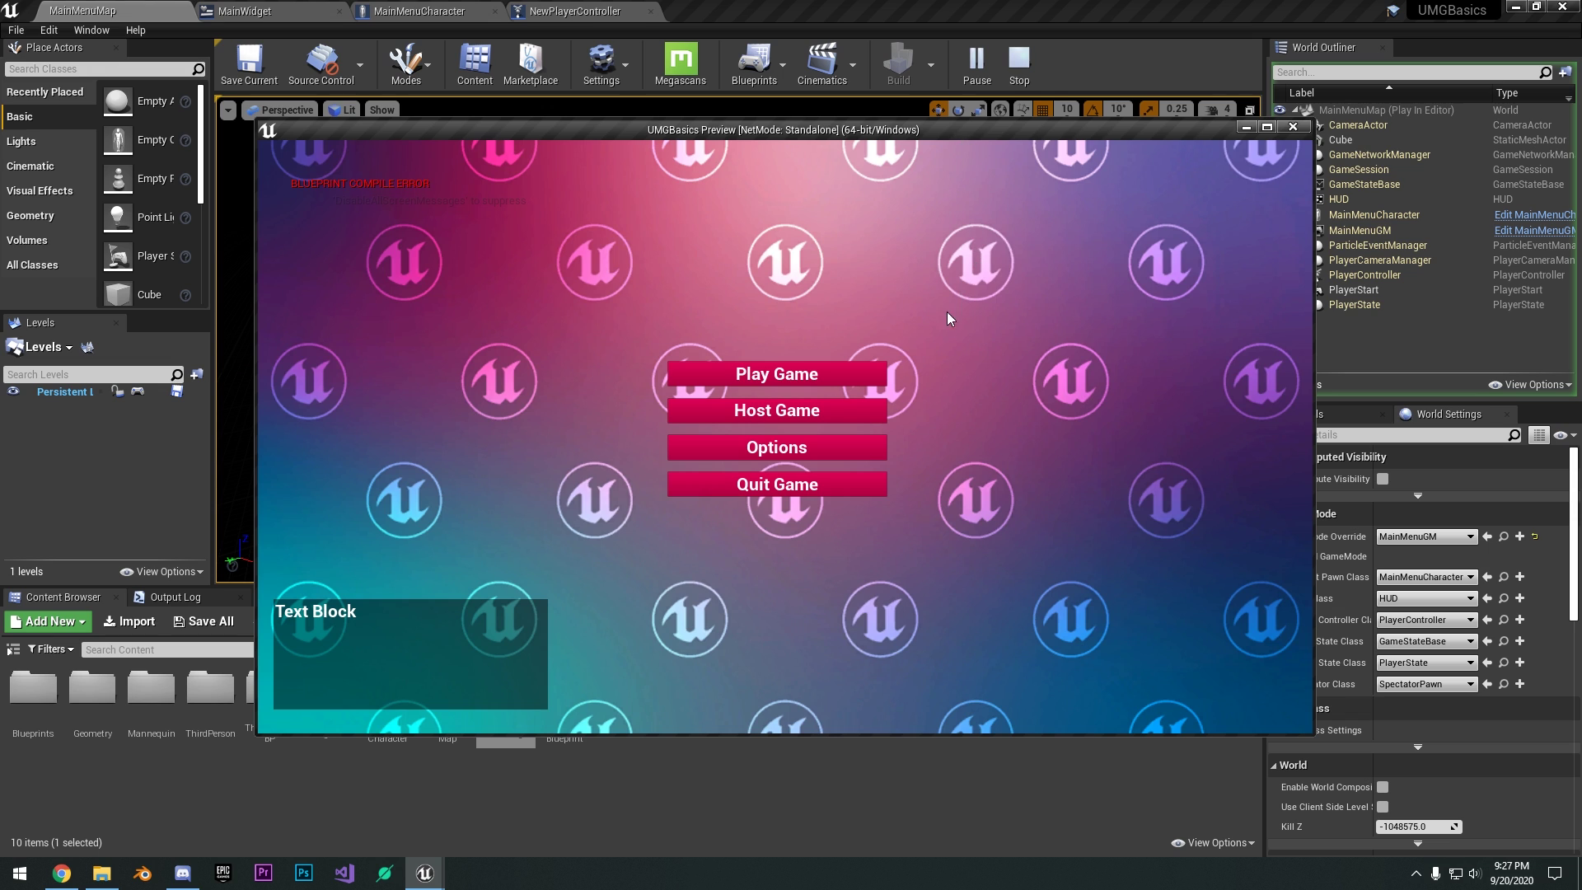
left_click(1266, 127)
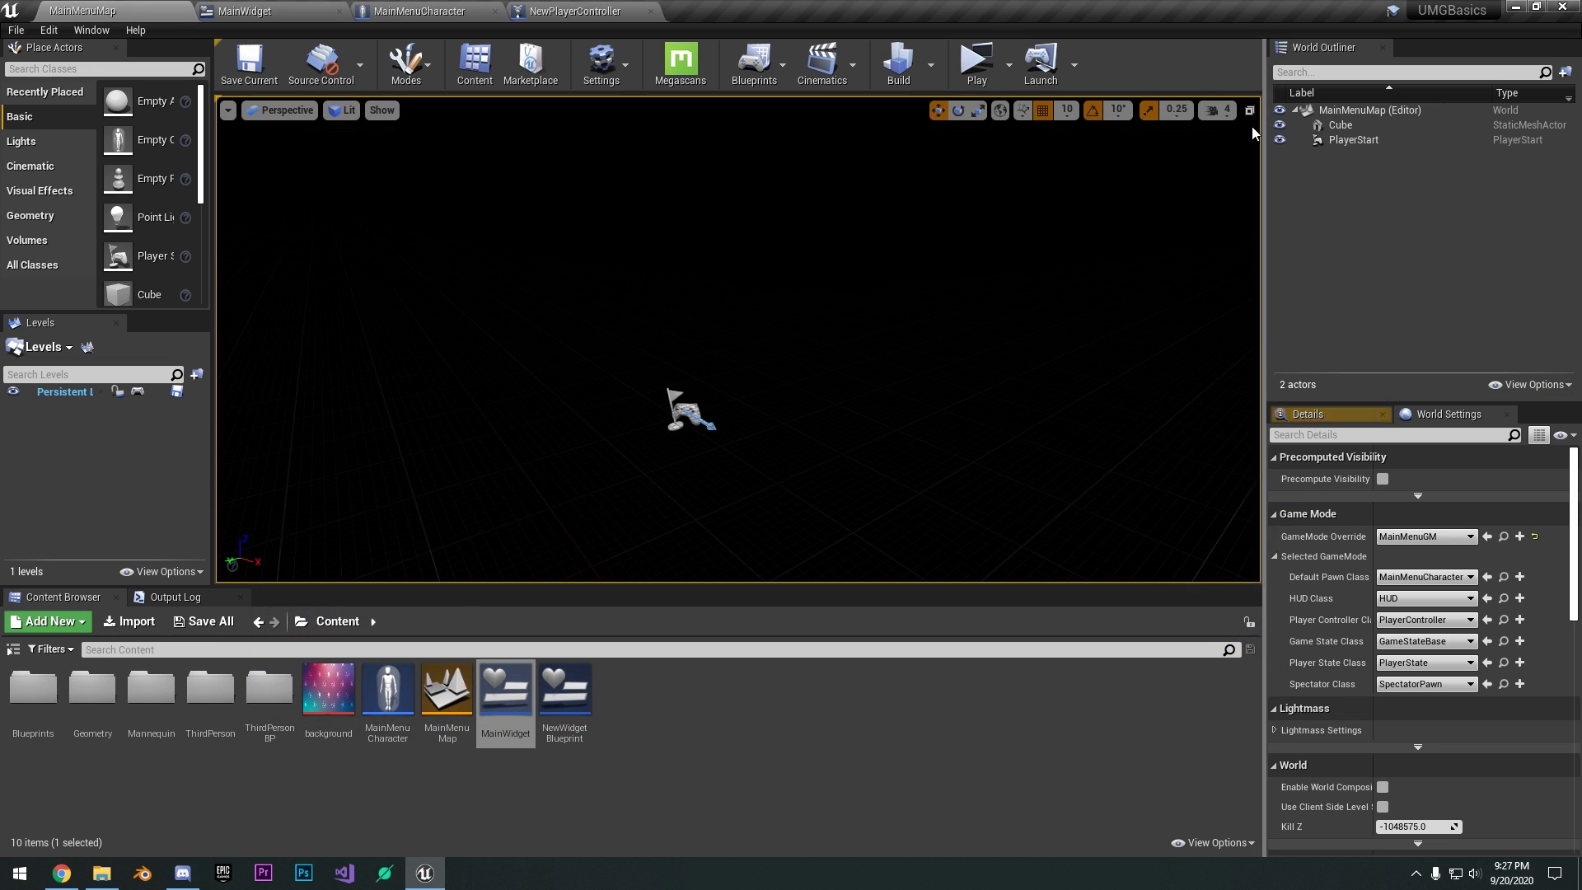
left_click(292, 11)
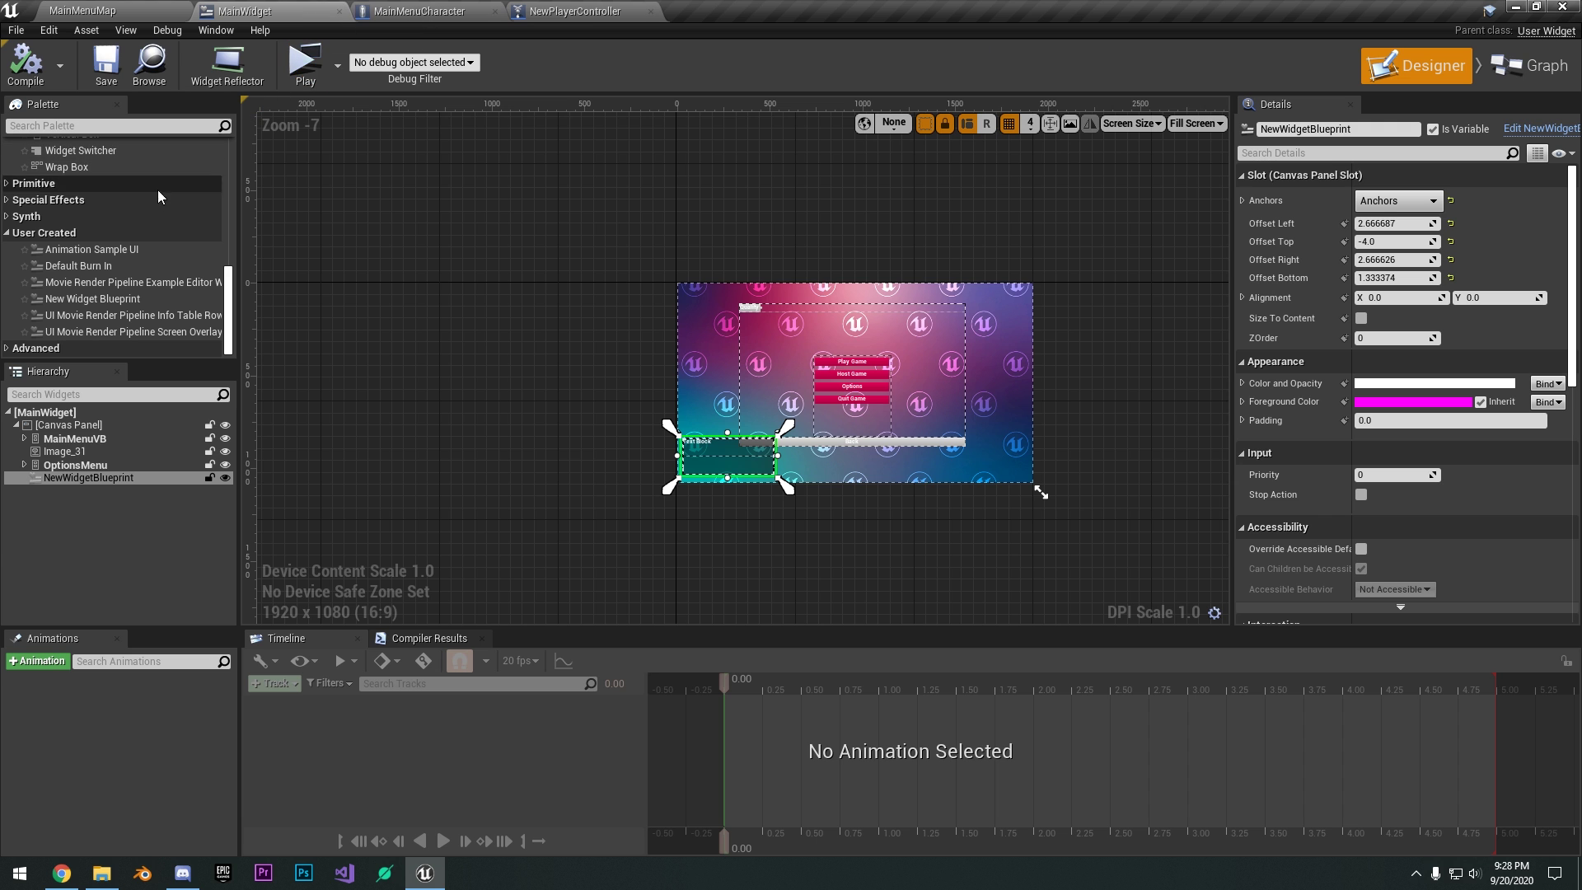
scroll(152, 206, "up", 10)
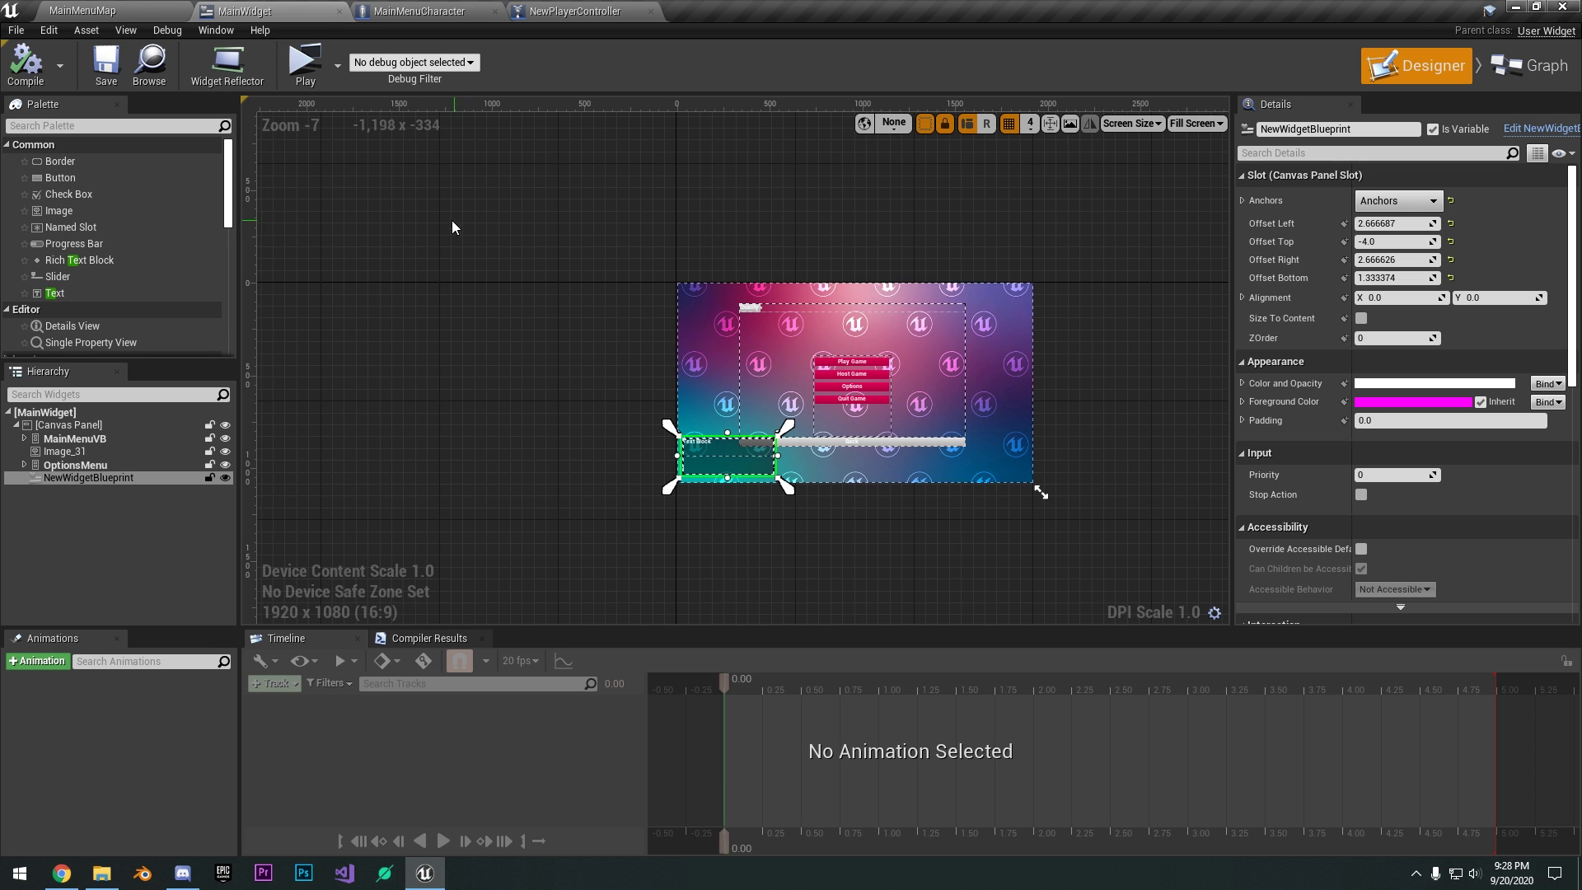
scroll(536, 227, "up", 2)
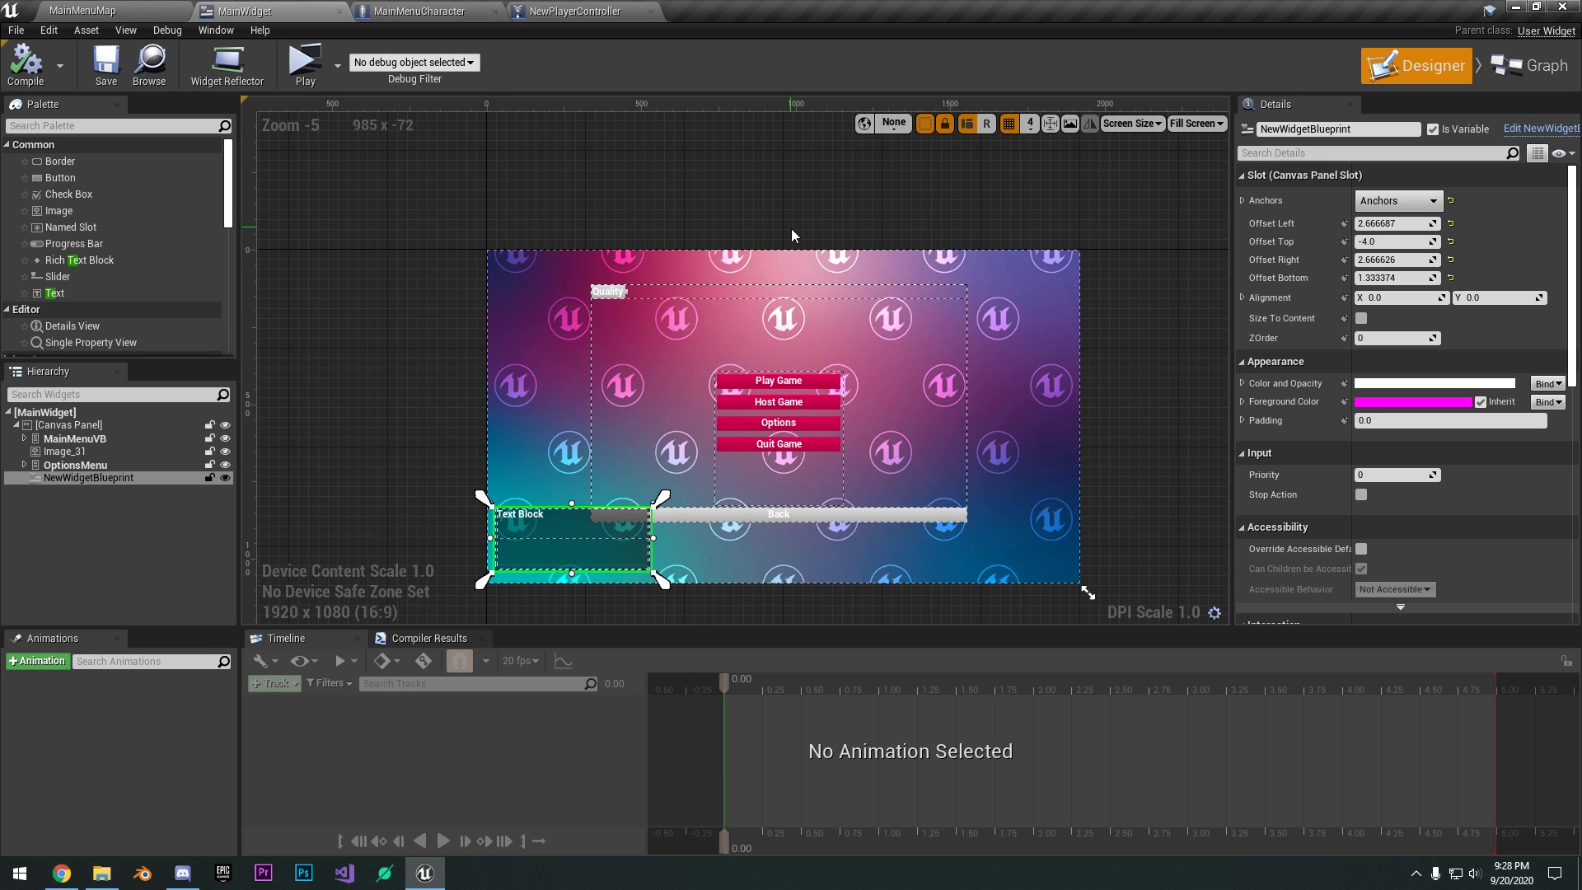
scroll(1031, 346, "down", 1)
scroll(1089, 379, "up", 1)
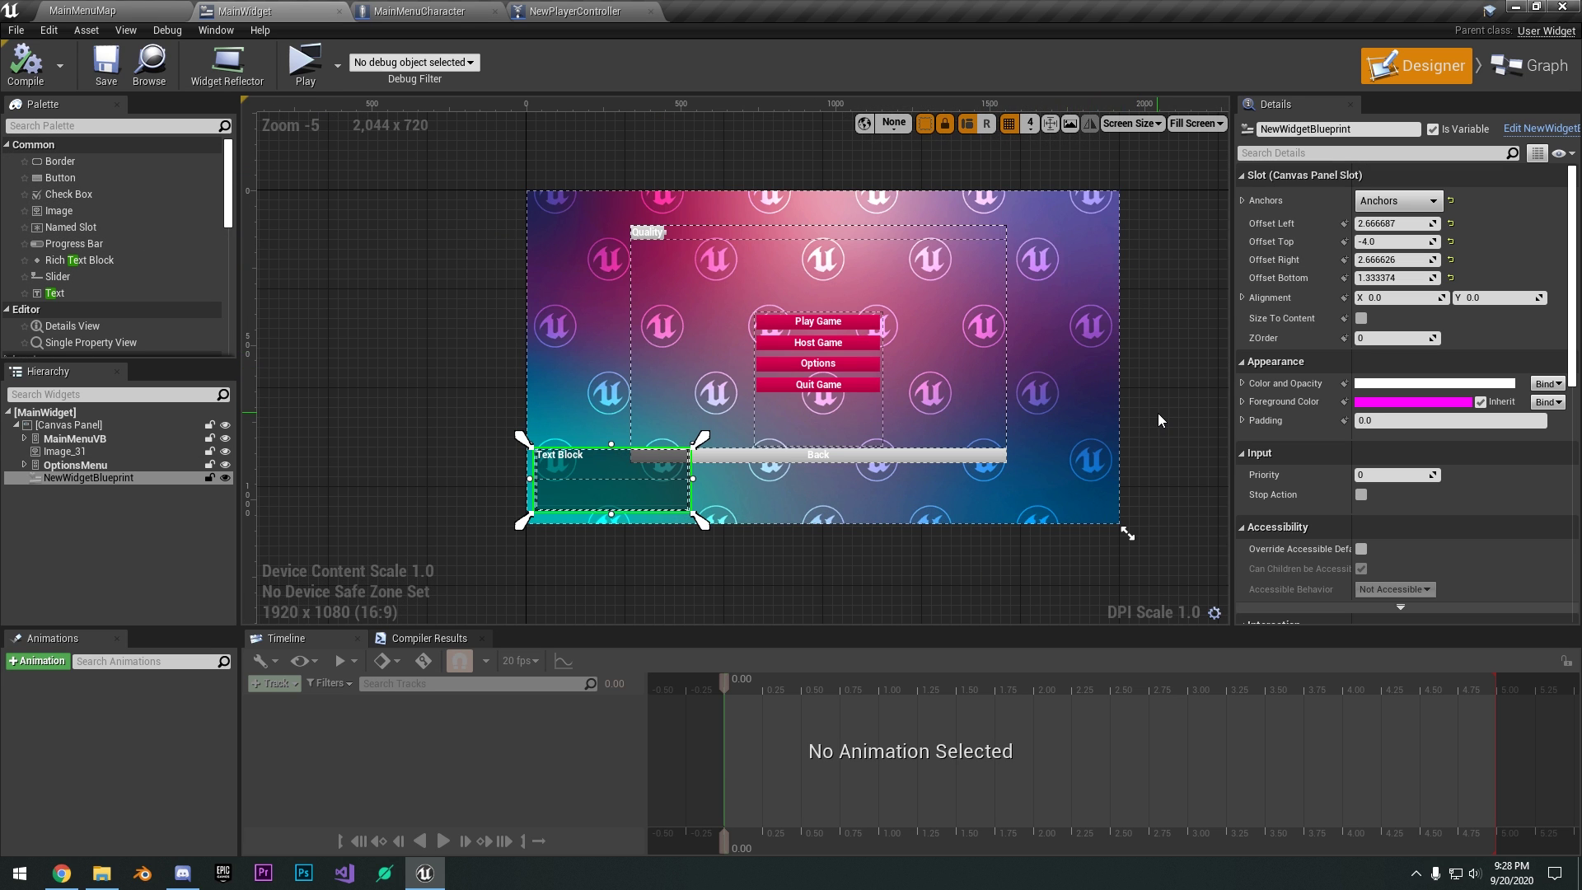